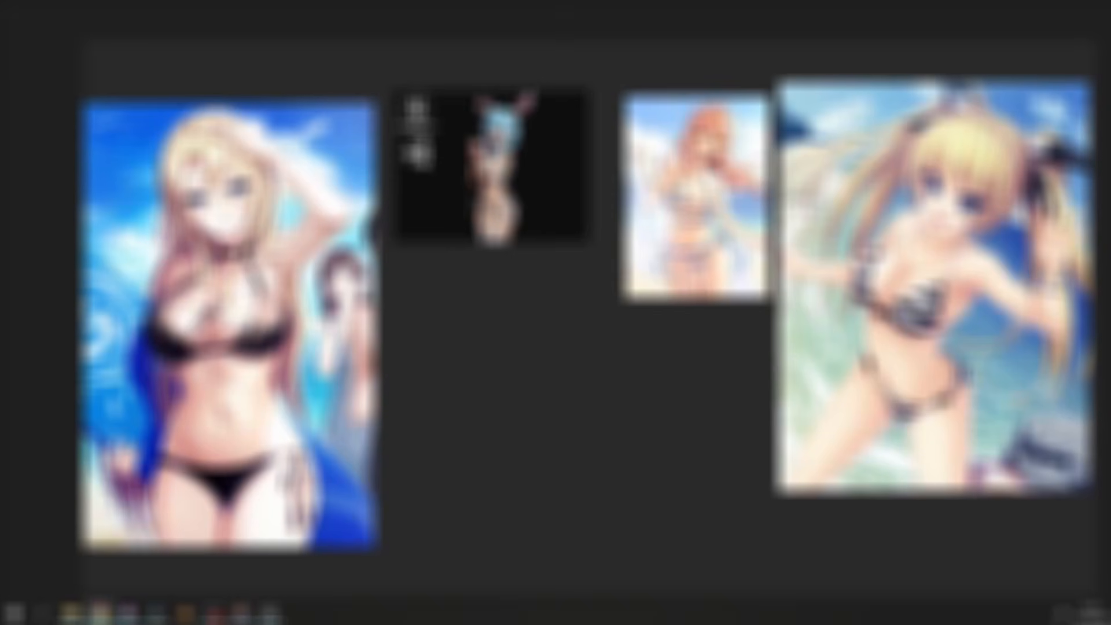
drag(658, 424, 628, 422)
click(488, 427)
middle_drag(488, 426, 497, 264)
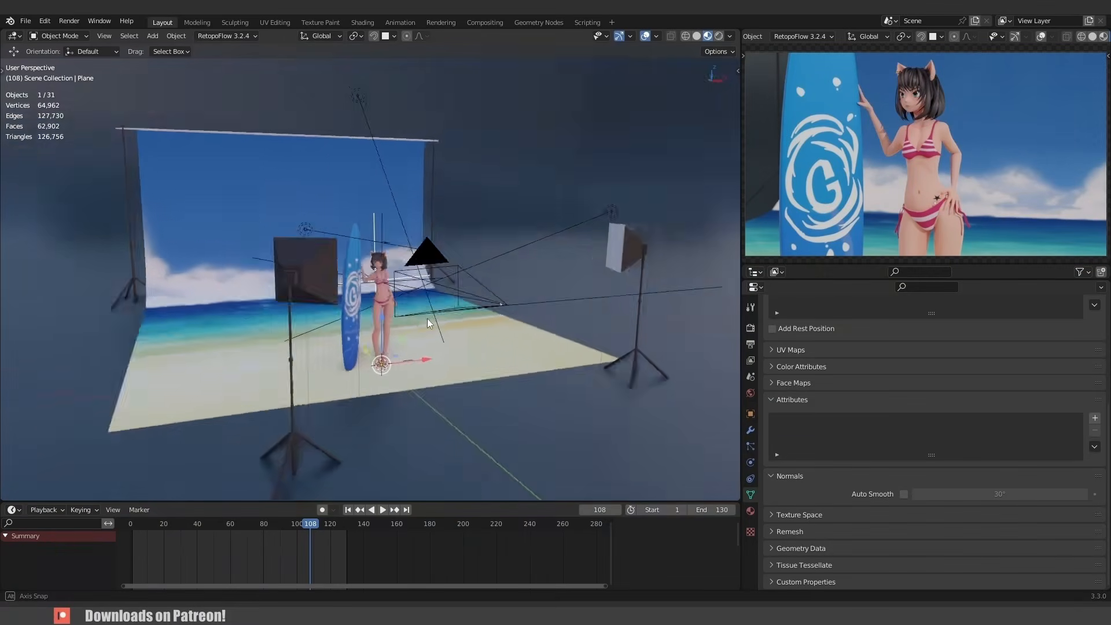
mouse_move(427, 318)
middle_down()
mouse_move(339, 317)
mouse_move(432, 325)
mouse_move(350, 317)
mouse_move(420, 321)
middle_up()
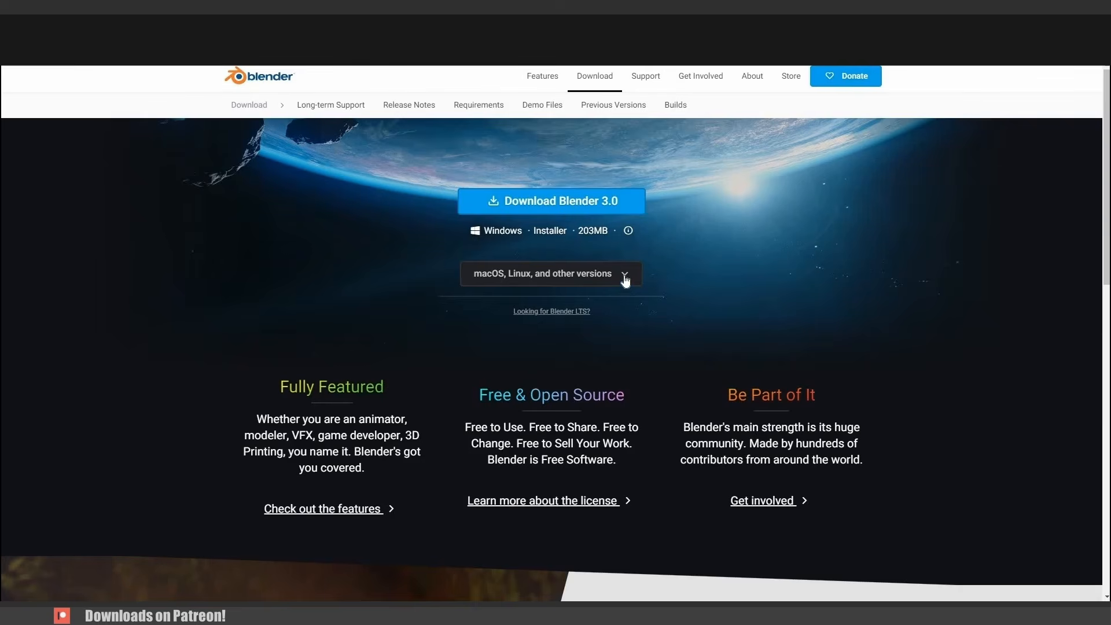
- Open the list of other Blender 3.0 download versions and close it again
click(625, 277)
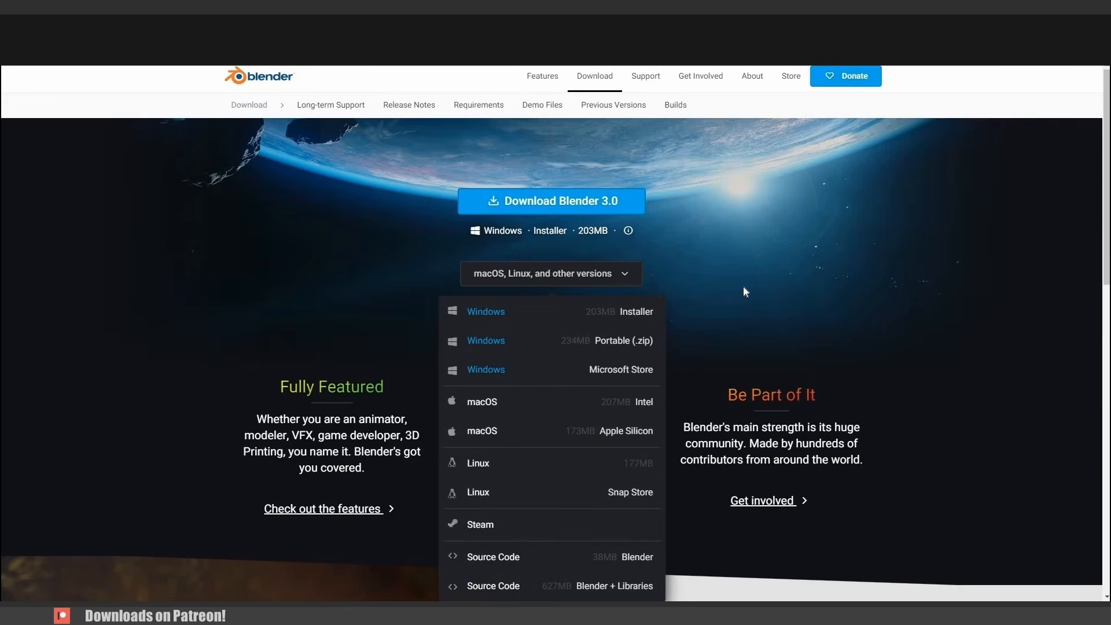
click(745, 342)
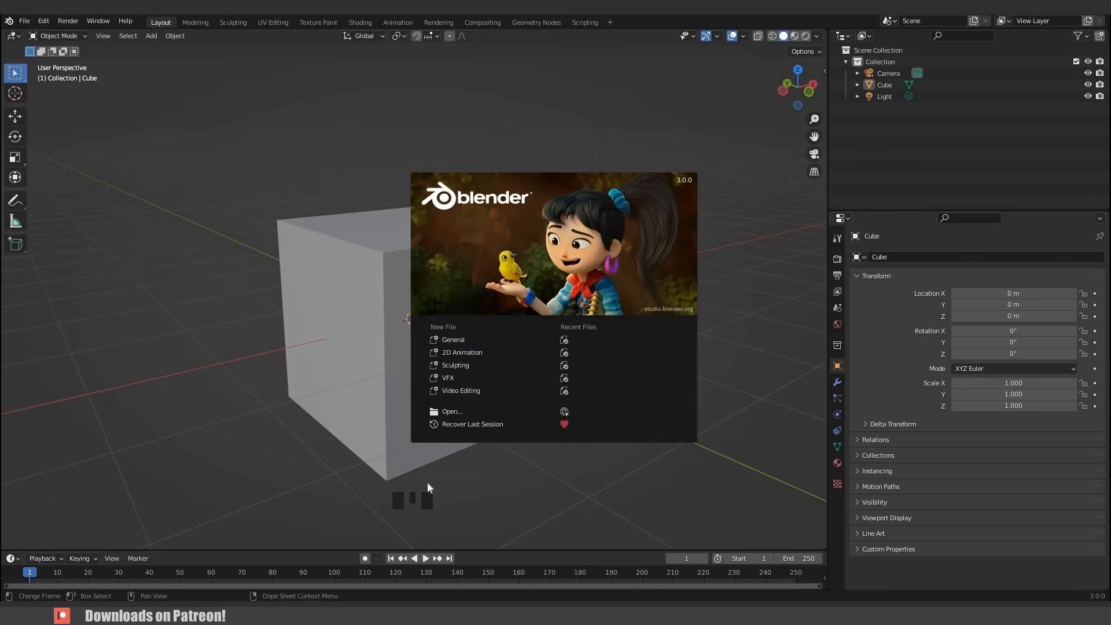
- Start a new General file from the splash screen
click(234, 338)
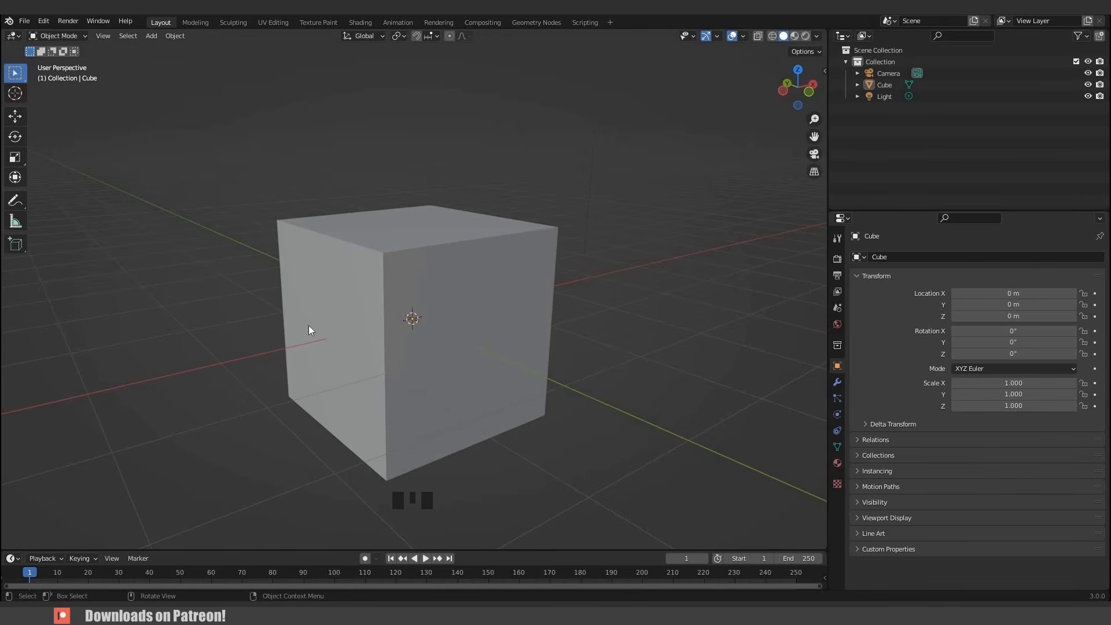
middle_drag(302, 328, 318, 327)
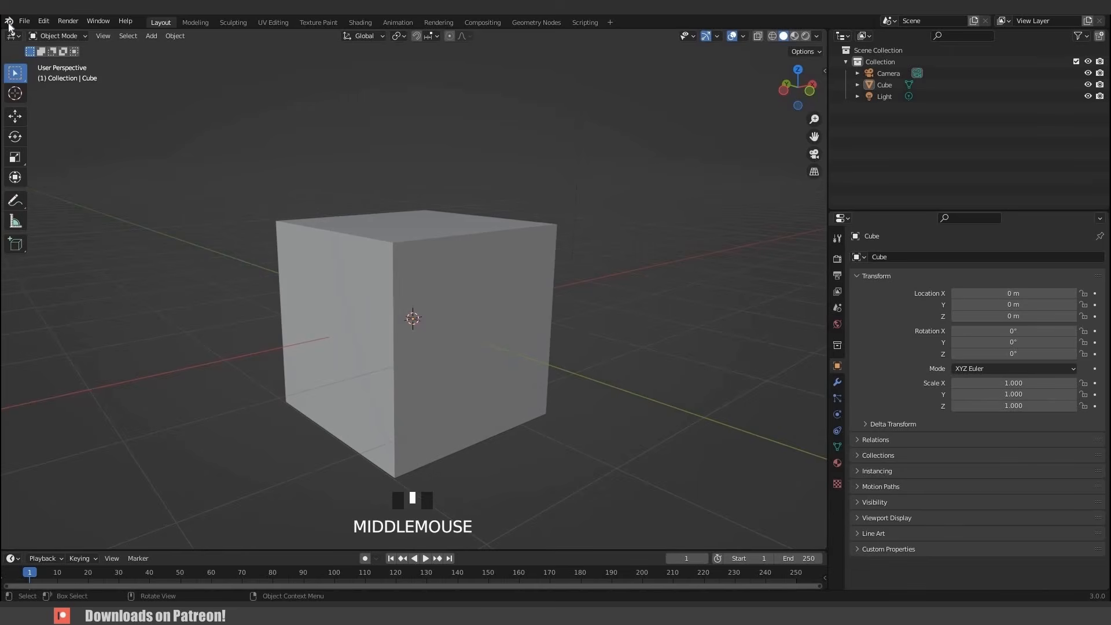
- Reopen the splash screen from the Blender menu and dismiss it
click(8, 21)
click(26, 33)
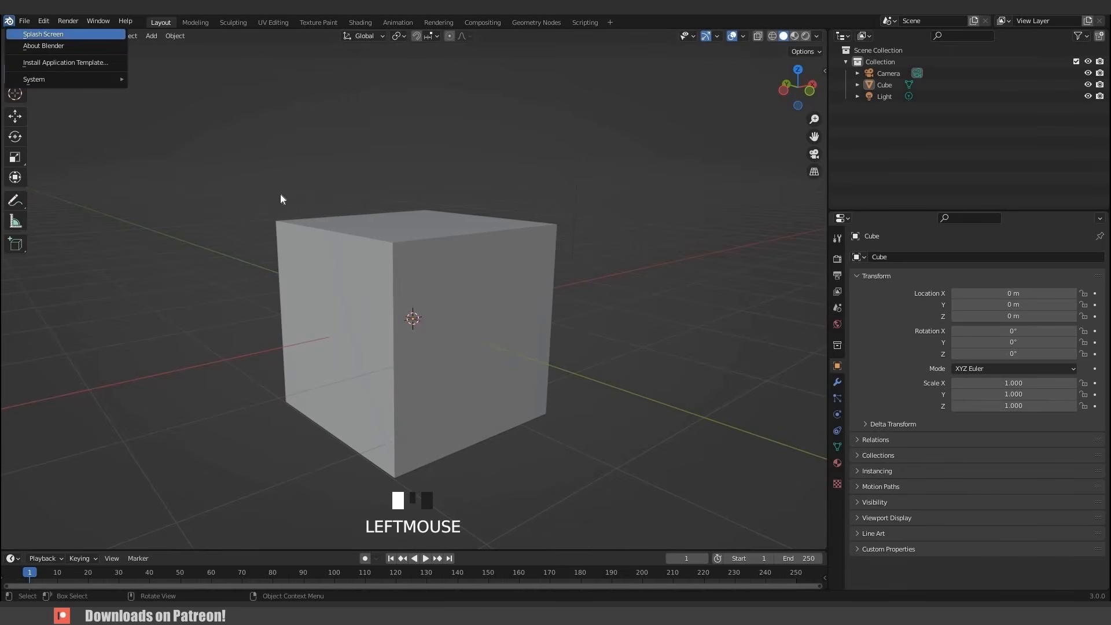
click(286, 195)
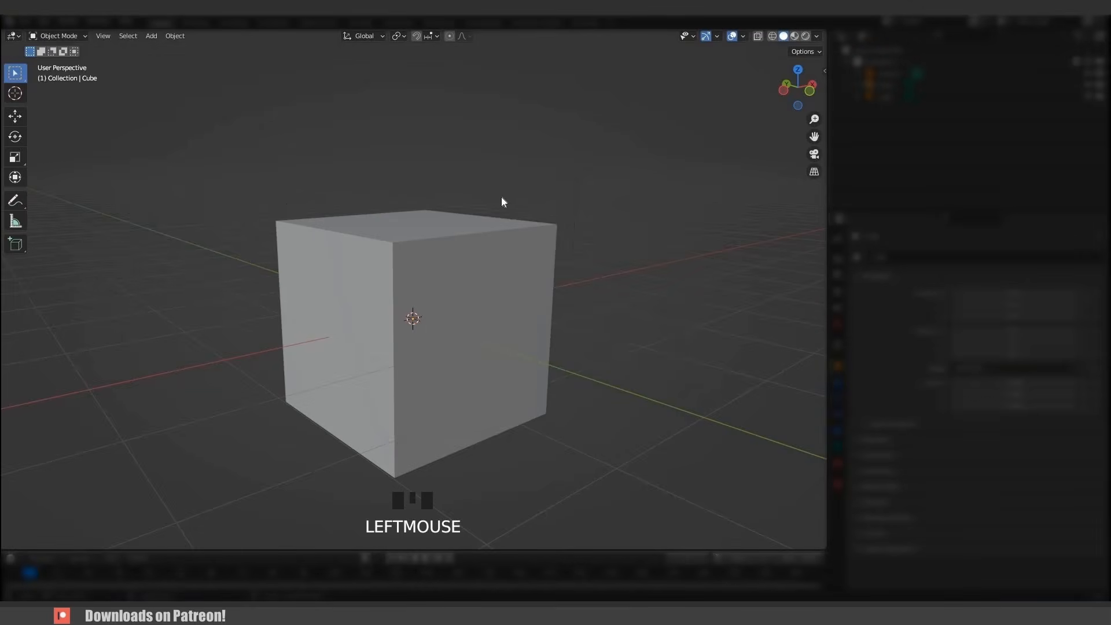
- Navigate the viewport around the default scene by zooming, orbiting and panning
scroll(443, 238, down, 6)
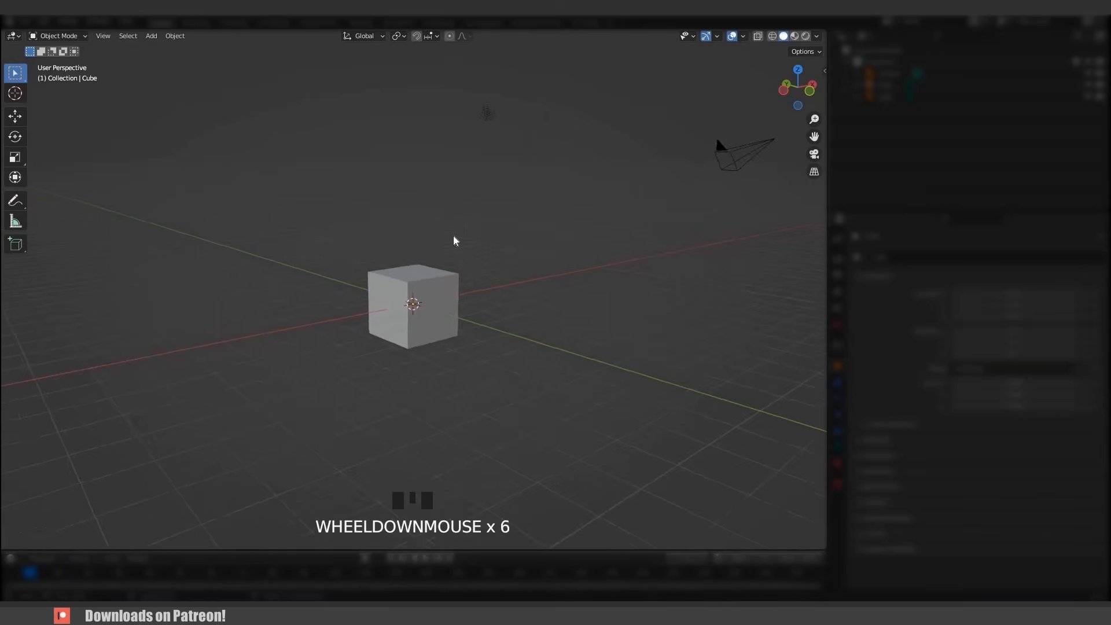
shift+middle_drag(454, 237, 414, 223)
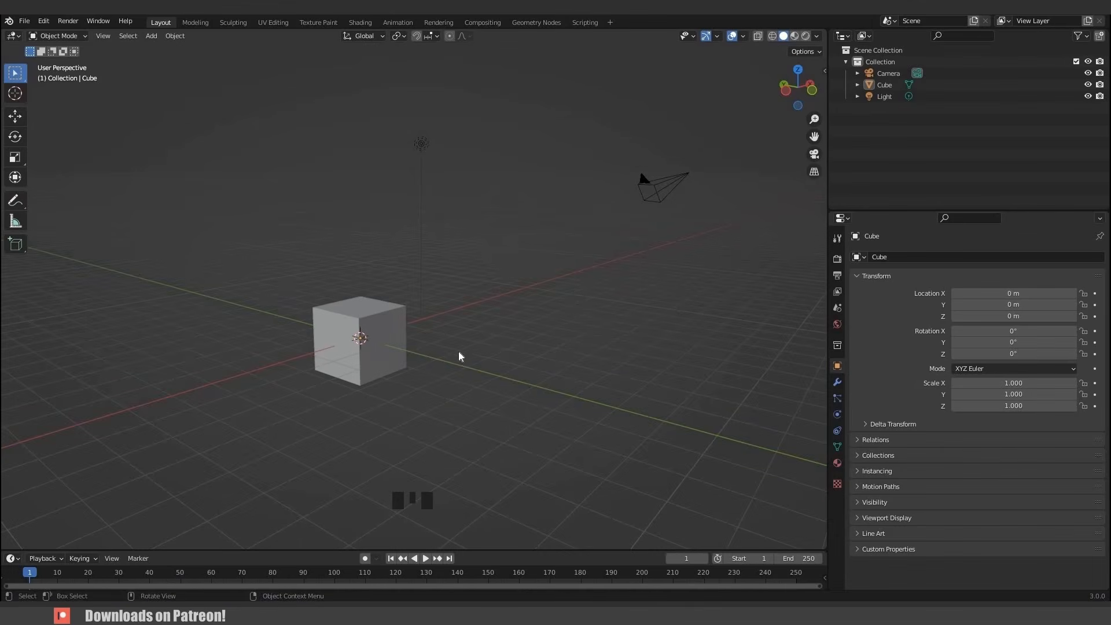
middle_drag(459, 355, 415, 369)
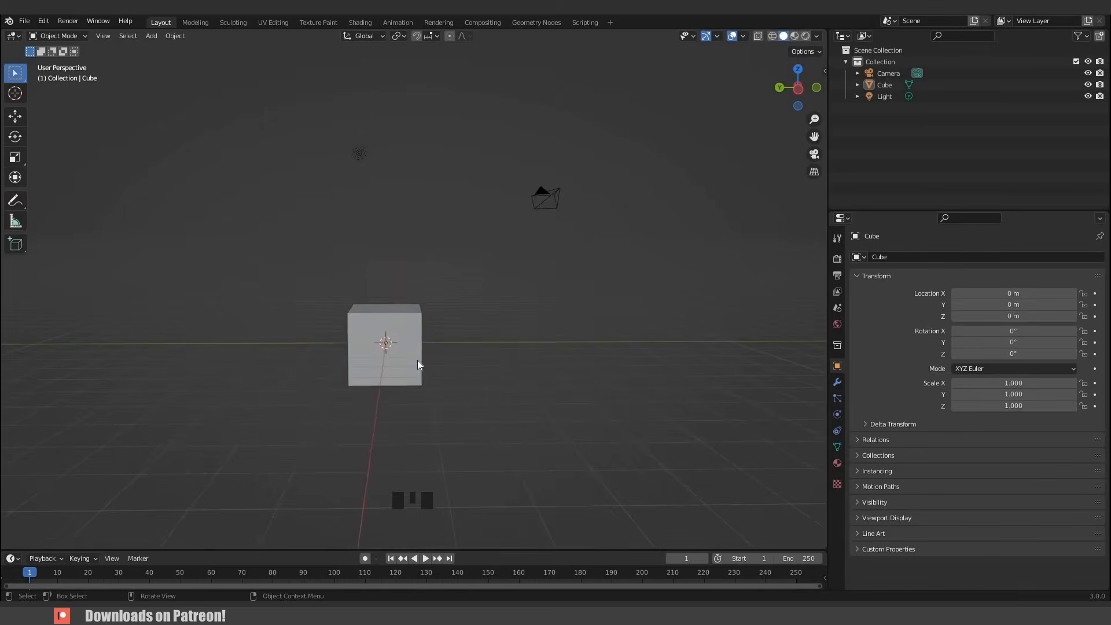
scroll(417, 359, up, 5)
scroll(412, 352, down, 8)
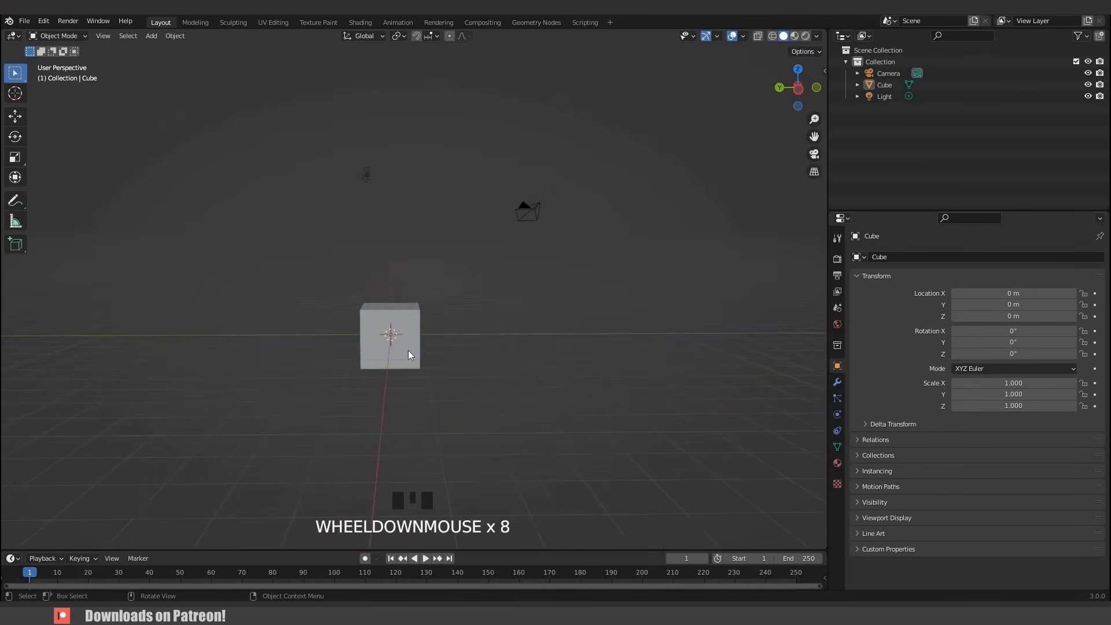
scroll(406, 357, up, 2)
ctrl+middle_drag(420, 376, 392, 331)
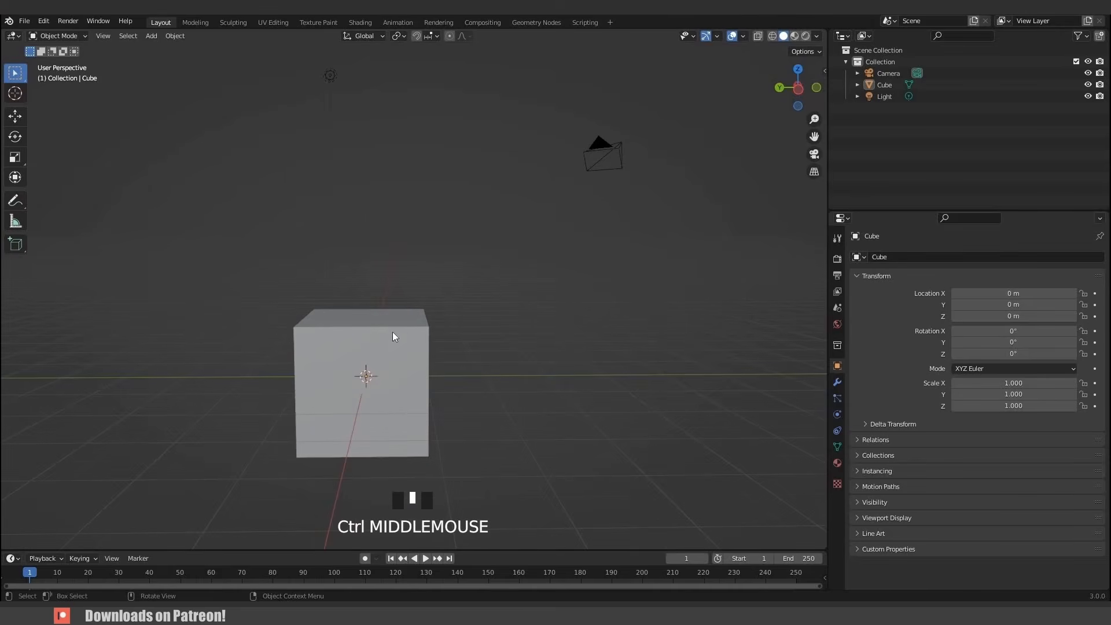
shift+middle_drag(302, 342, 702, 347)
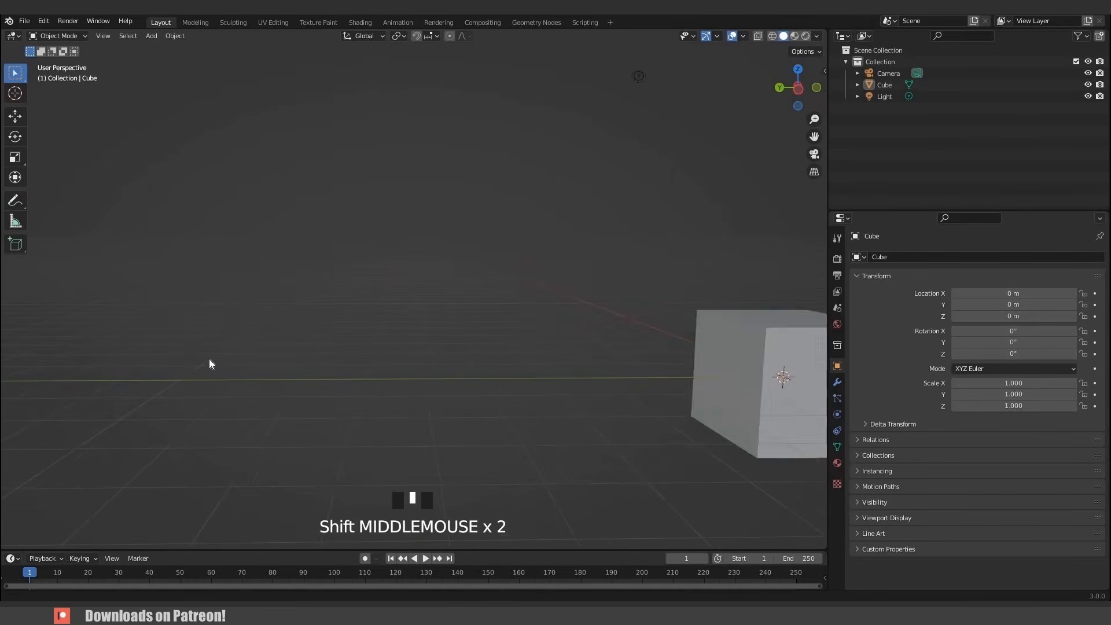
shift+middle_drag(210, 365, 352, 362)
shift+middle_drag(810, 365, 451, 365)
shift+middle_drag(660, 370, 397, 395)
- Select the cube and frame the view on the selected object
click(397, 396)
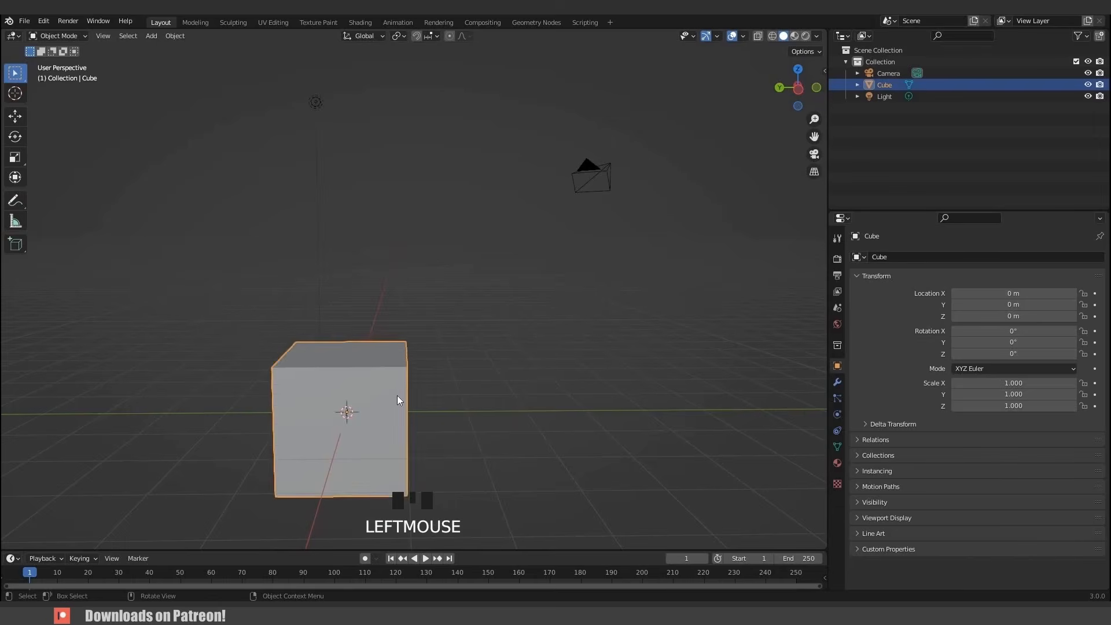
scroll(398, 396, down, 3)
key(KP_Decimal)
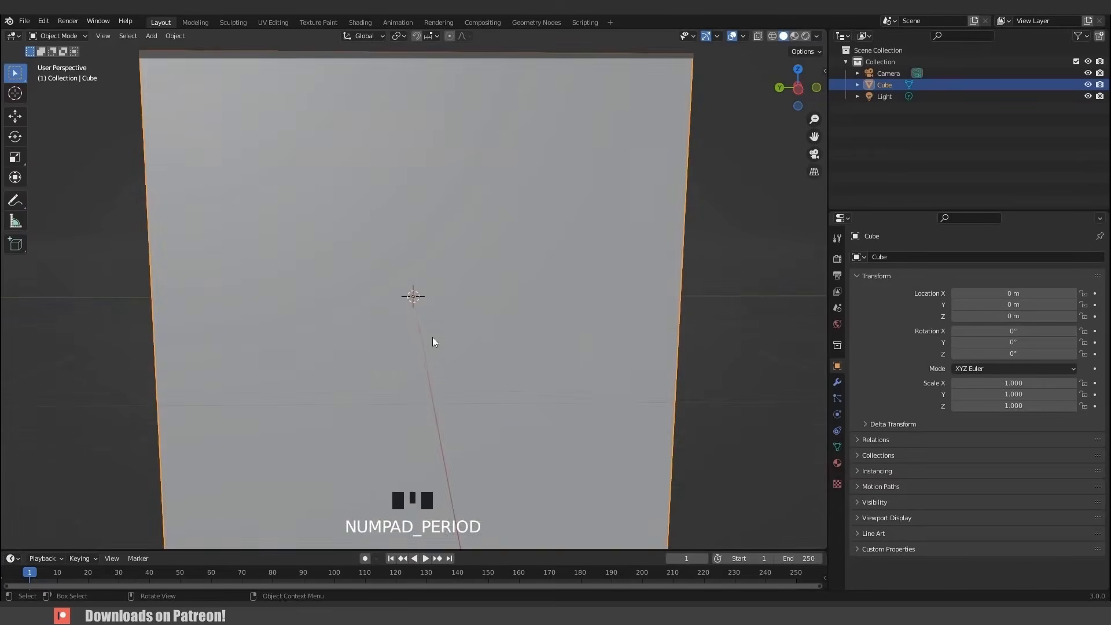
scroll(401, 404, down, 8)
shift+middle_drag(390, 283, 361, 346)
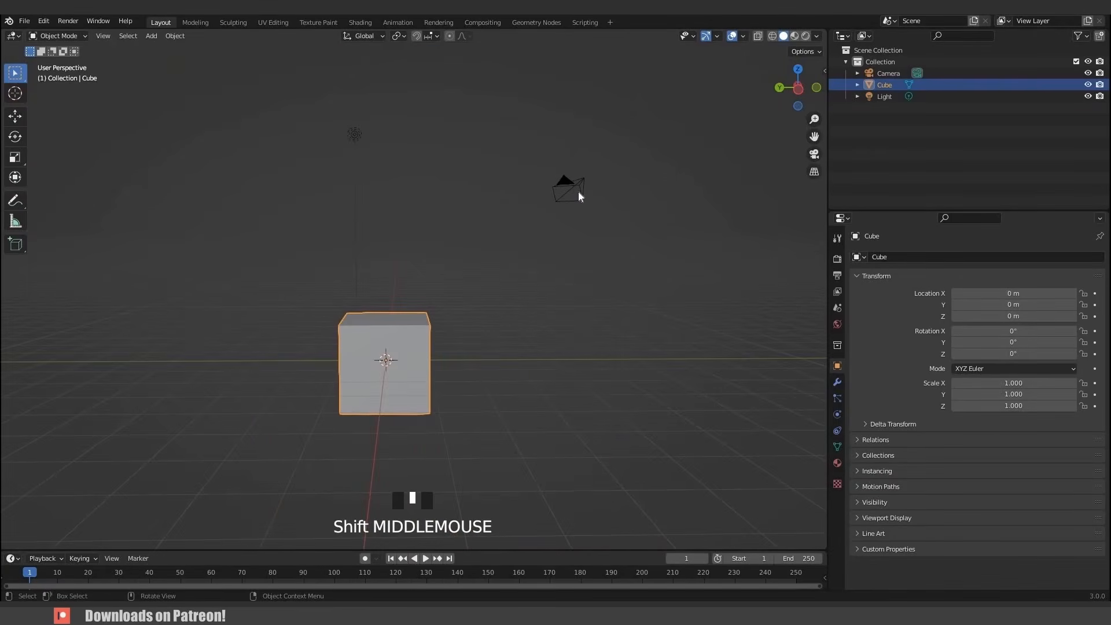
- Select the light and the camera in turn, then deselect by clicking empty space
click(354, 135)
click(578, 192)
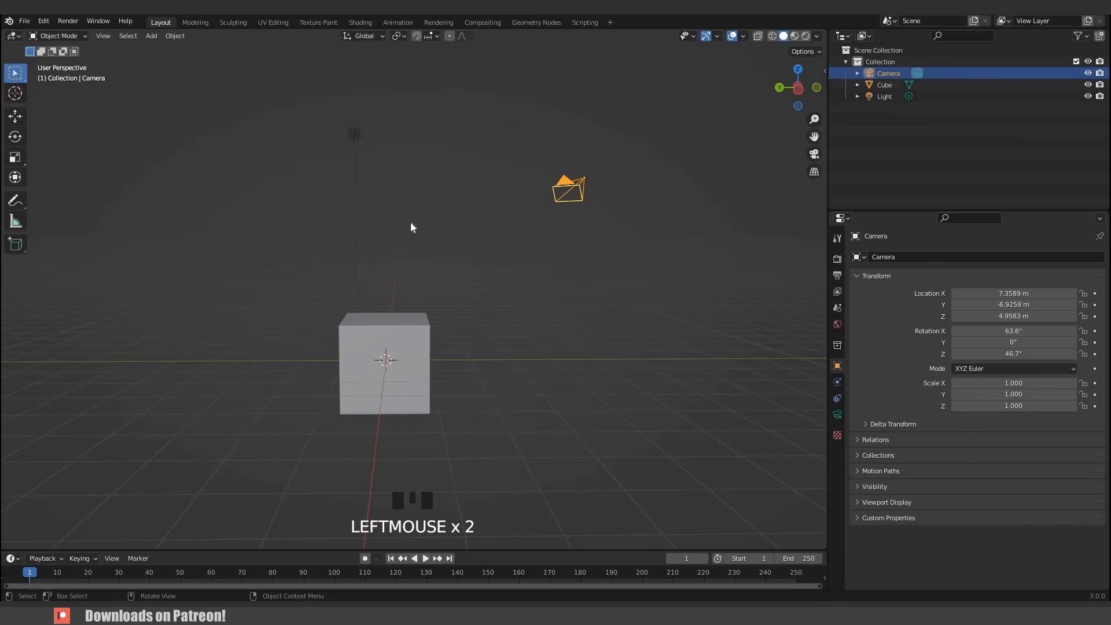
click(411, 225)
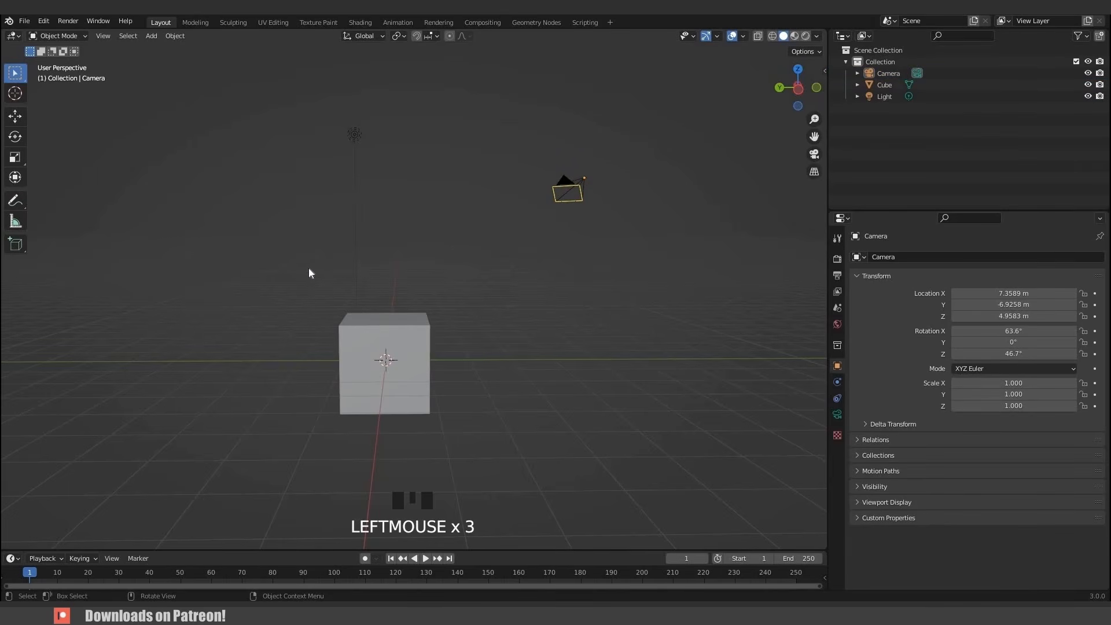
- Toggle selecting all objects in the scene on and off
key(a)
scroll(317, 285, down, 3)
middle_drag(317, 286, 317, 282)
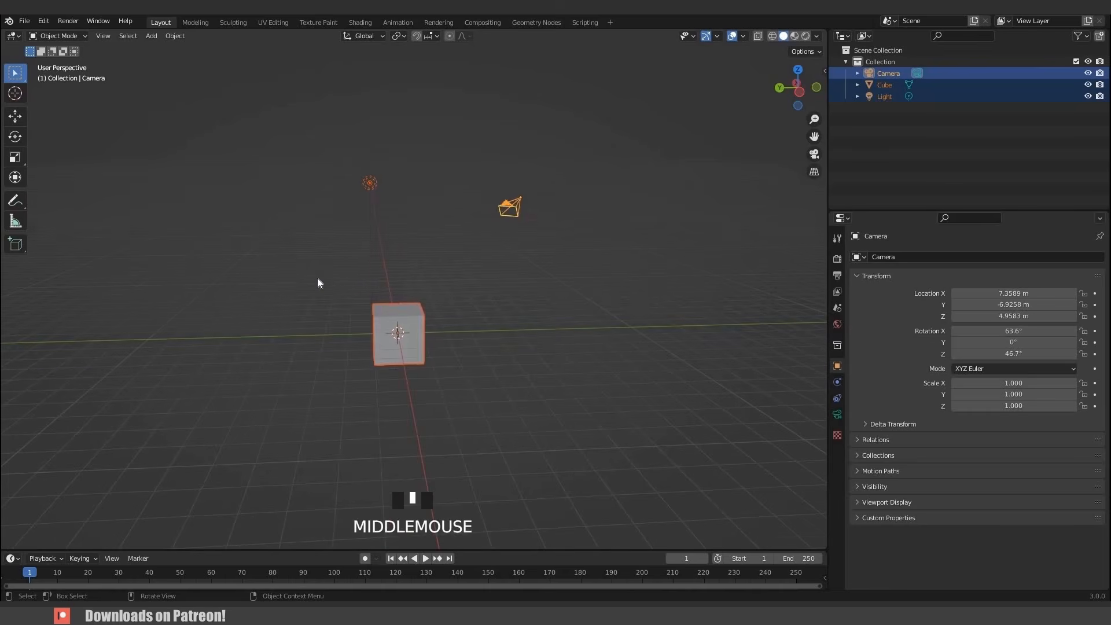
key(a)
key(a)
key(a)
scroll(376, 273, up, 2)
middle_drag(383, 273, 314, 231)
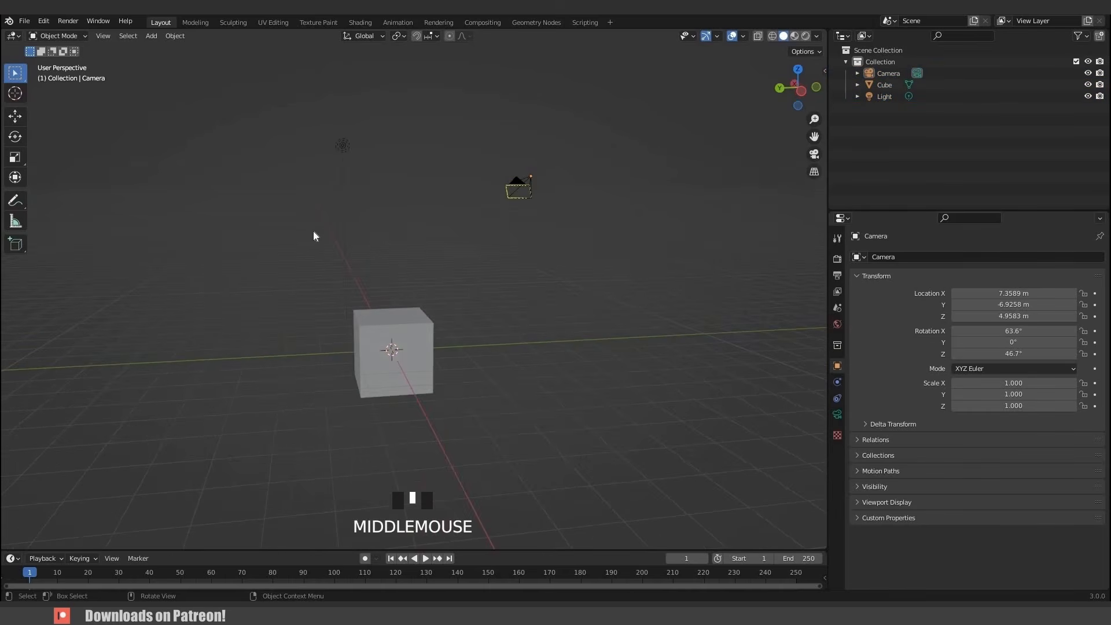
- Select objects by dragging selection rectangles around the cube, camera and light
click(299, 151)
drag(281, 123, 403, 369)
drag(465, 222, 406, 366)
click(519, 189)
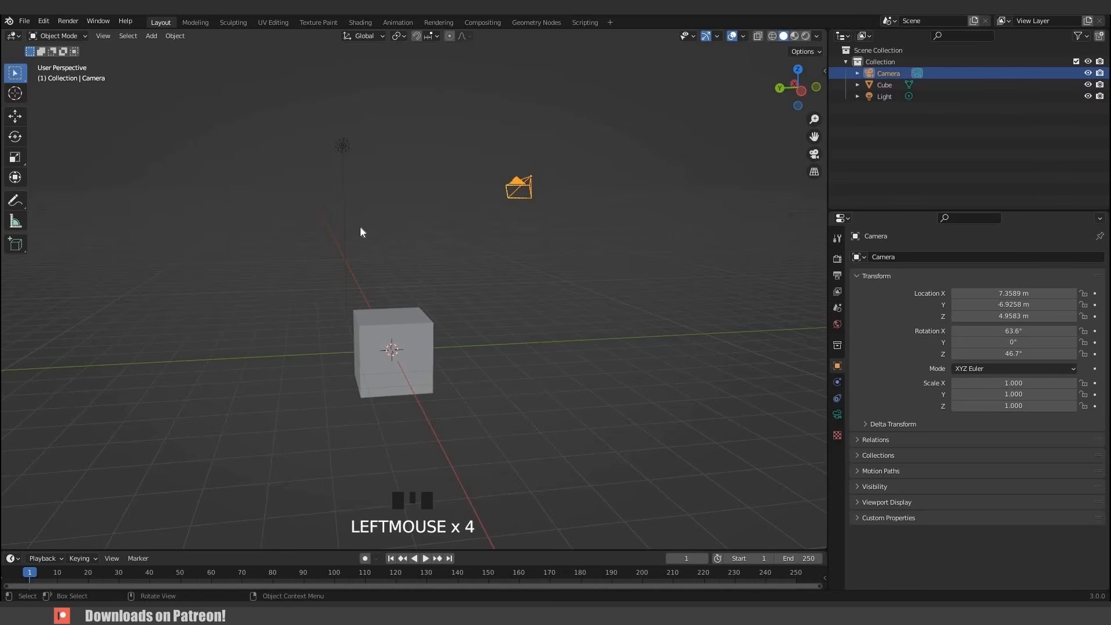
drag(278, 103, 371, 188)
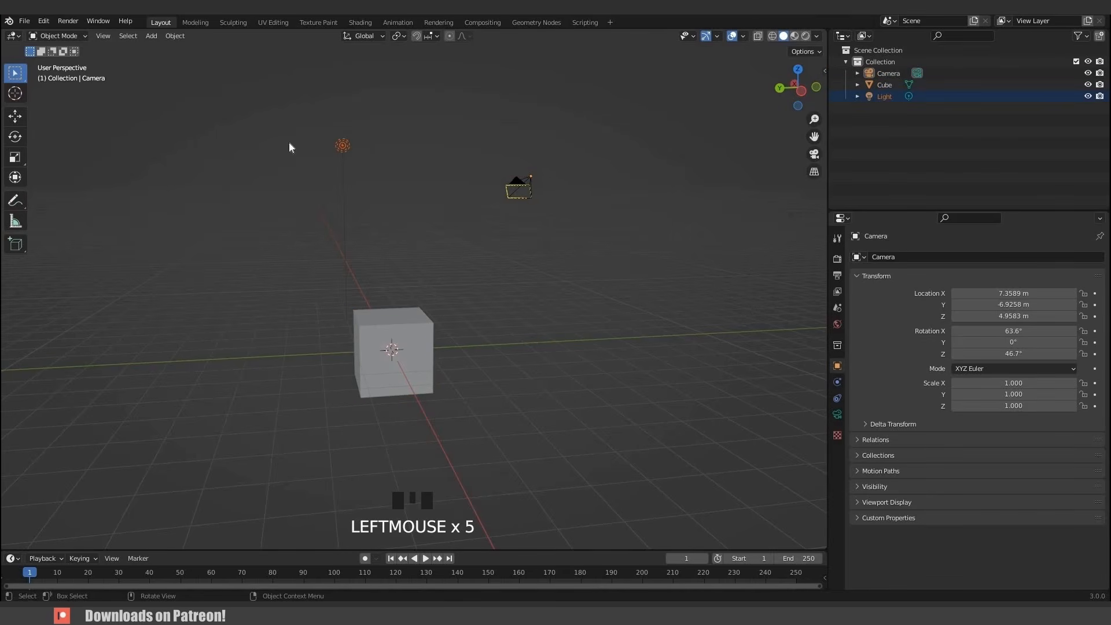
- Use Box Select to select the cube and the light, then deselect them
key(b)
drag(288, 141, 408, 370)
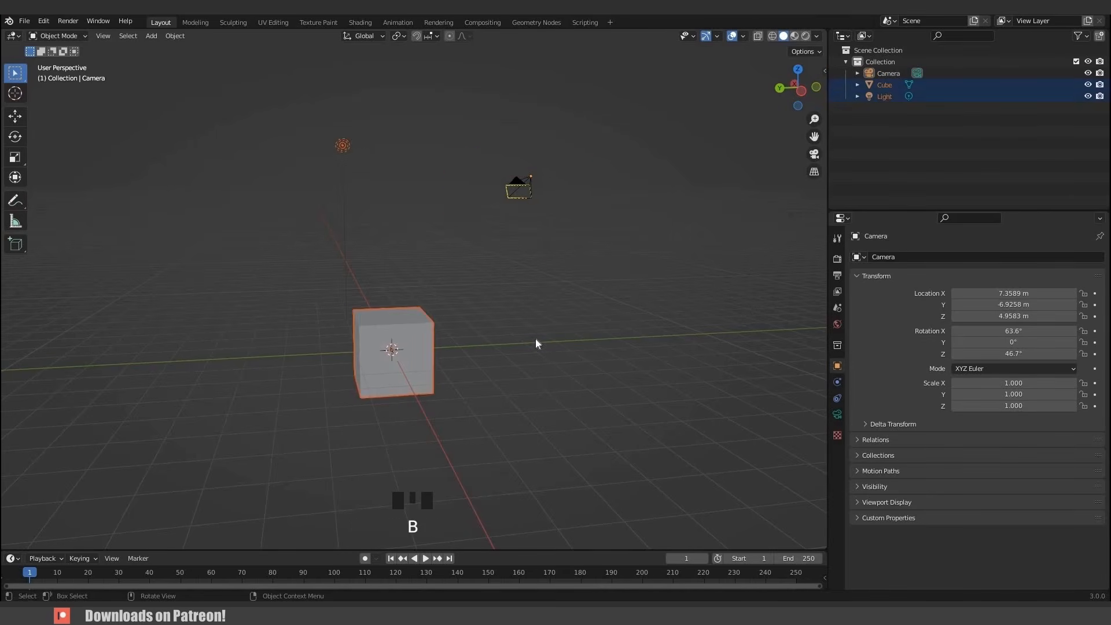
click(535, 338)
middle_drag(519, 335, 467, 355)
- Look through the scene camera and return to the user perspective view
key(KP_0)
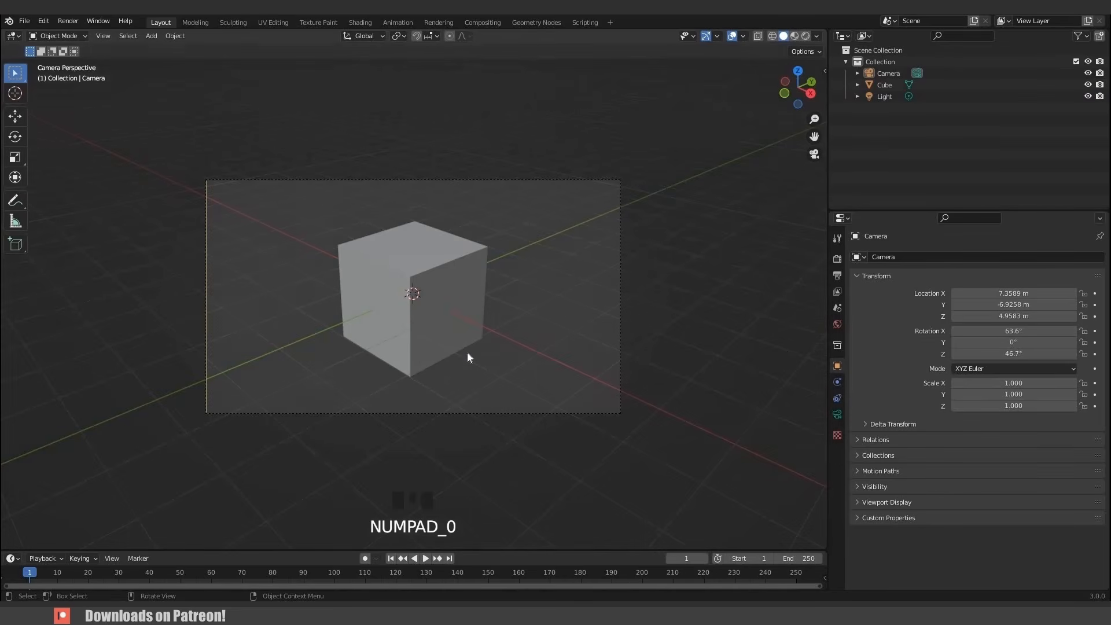
key(KP_0)
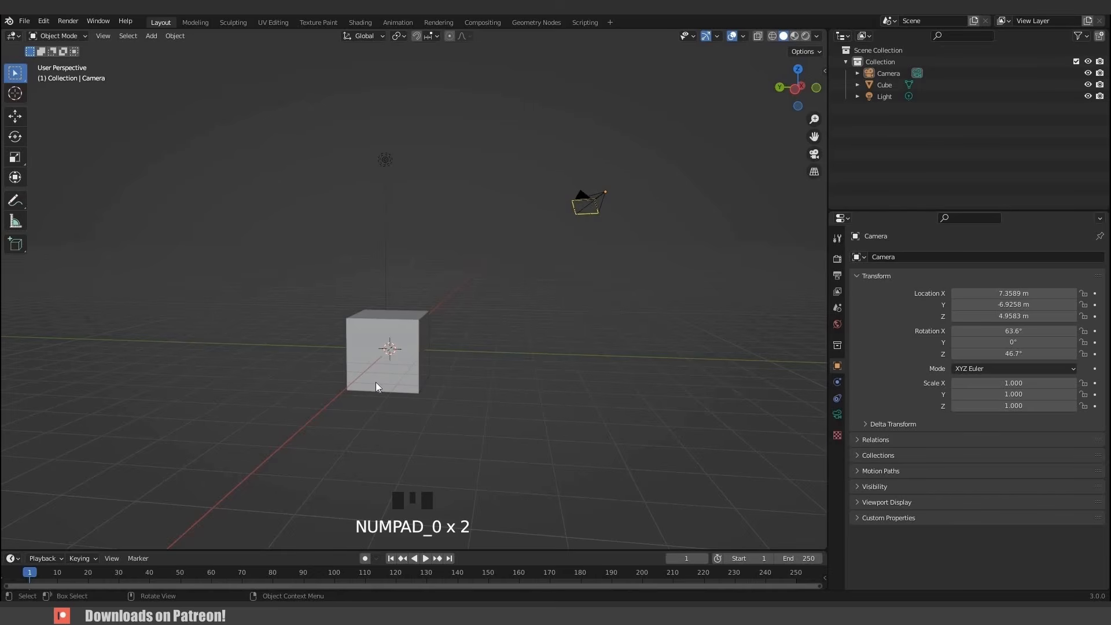
middle_drag(385, 386, 408, 365)
- Switch through the front, back, right, left, top and bottom orthographic views
key(KP_1)
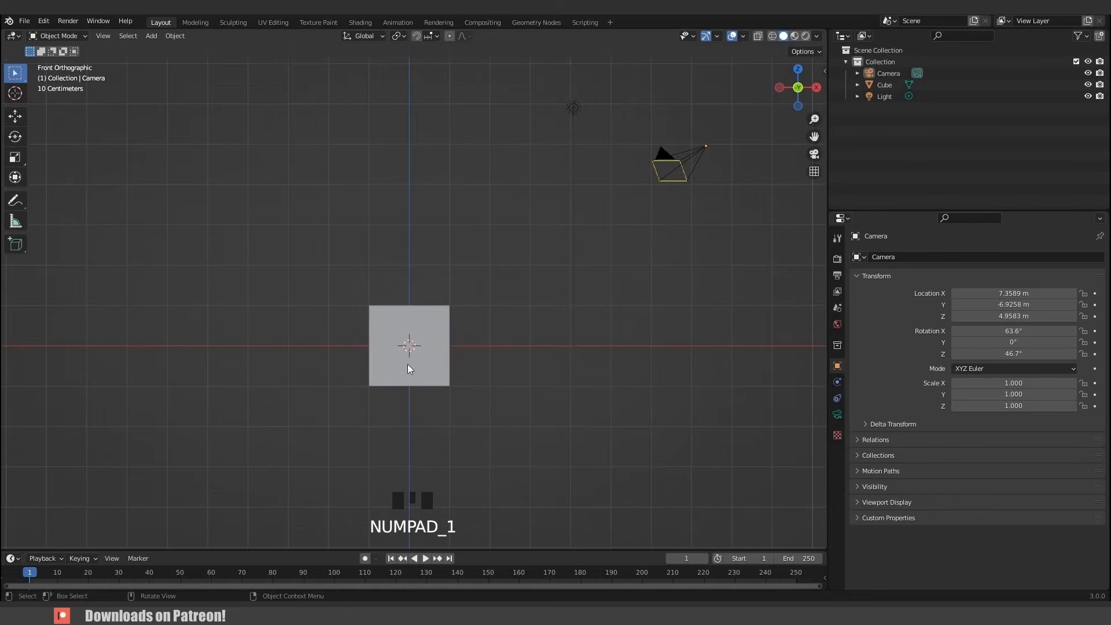
key(ctrl+KP_1)
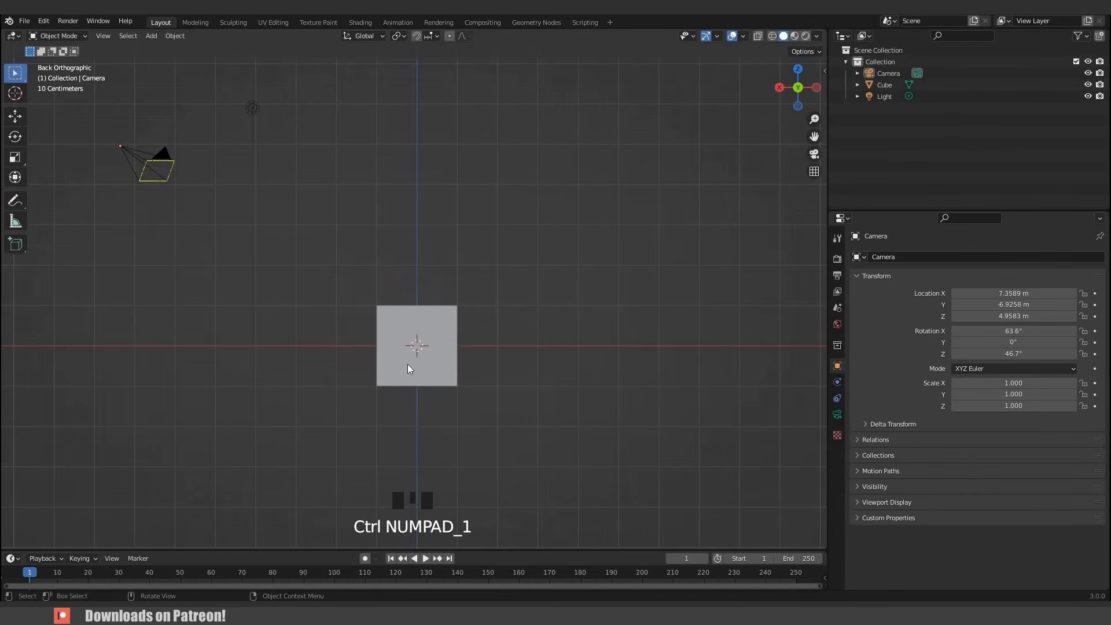
key(KP_3)
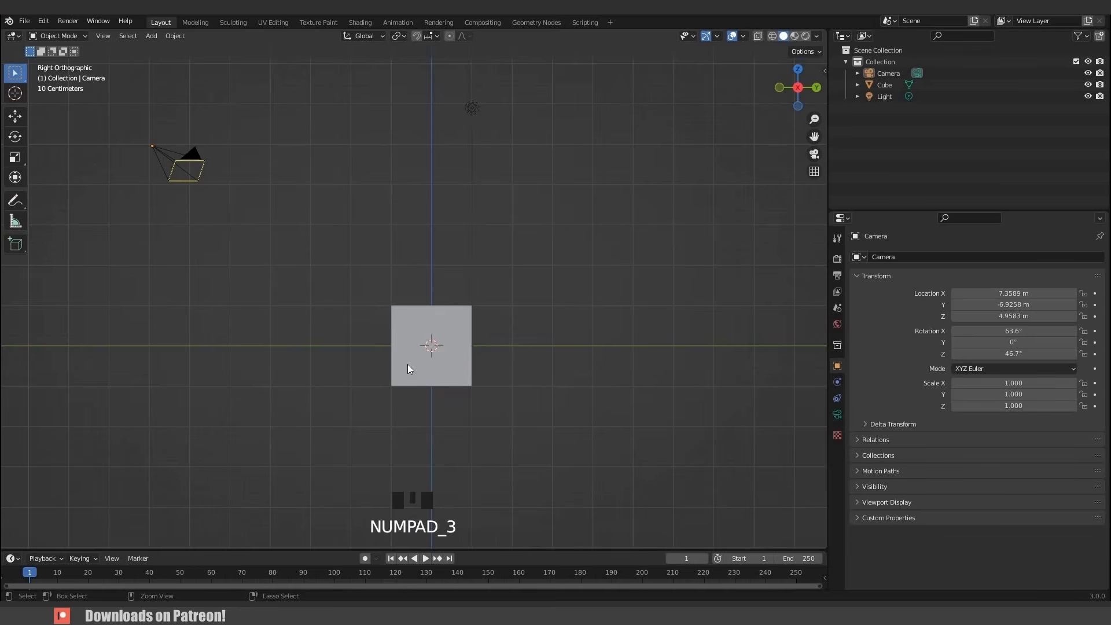
key(ctrl+KP_3)
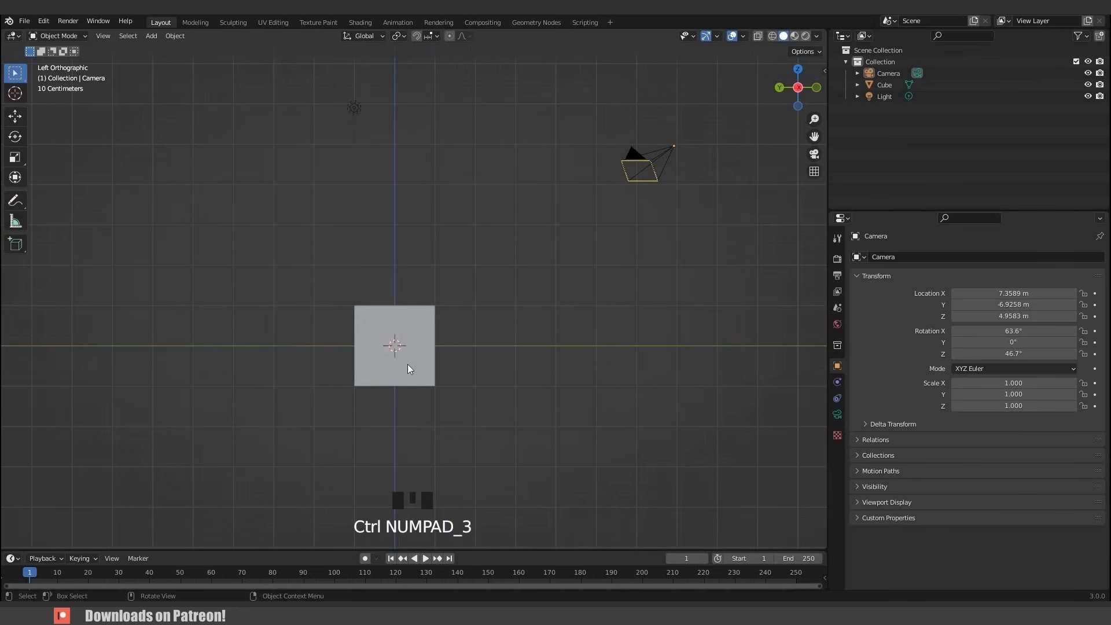
key(KP_7)
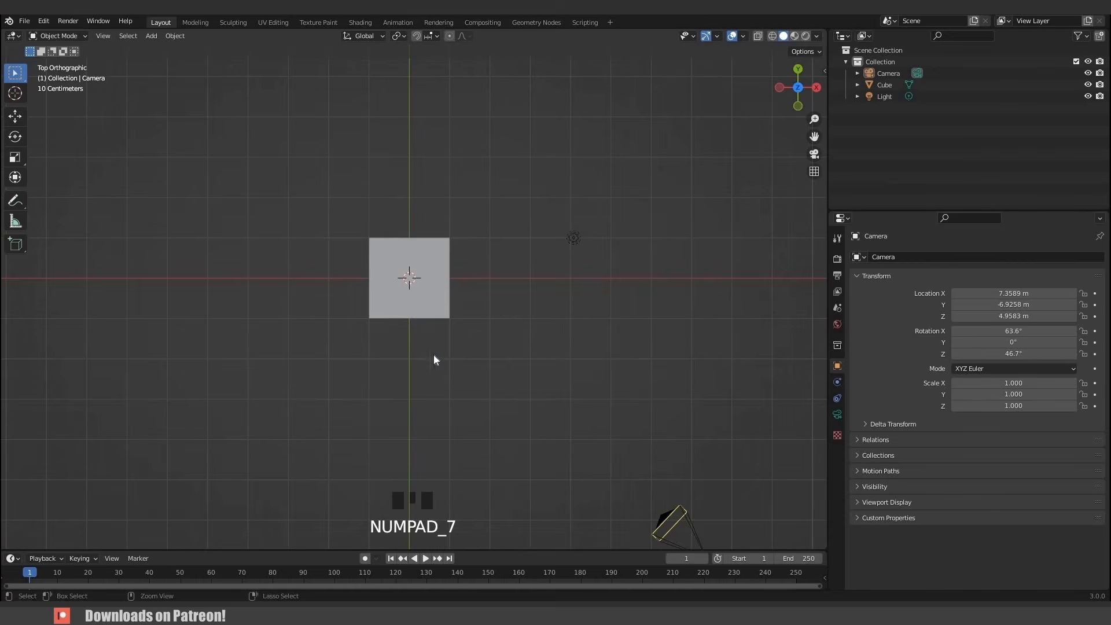
key(ctrl+KP_7)
middle_drag(457, 246, 454, 225)
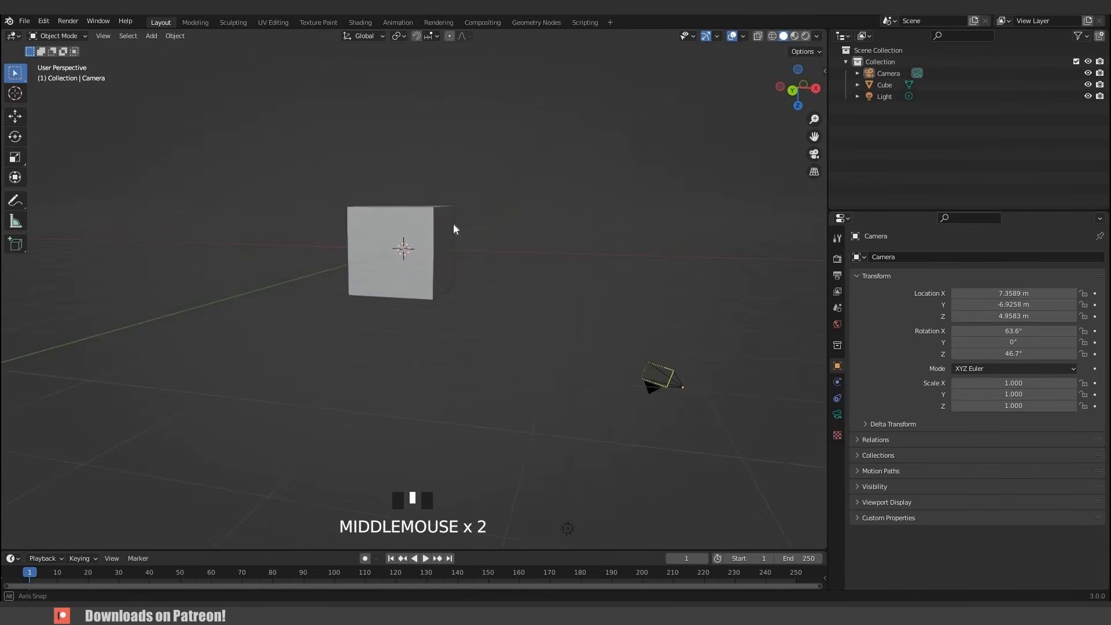
- Toggle between orthographic and perspective projection and orbit back to a perspective view
key(KP_5)
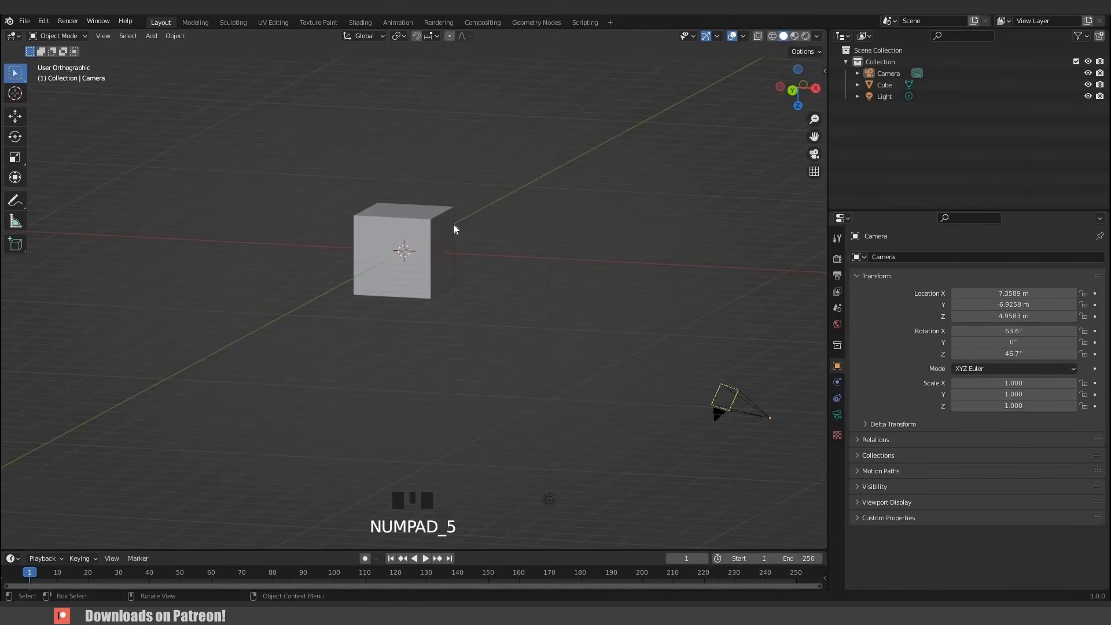
key(KP_5)
scroll(428, 311, up, 1)
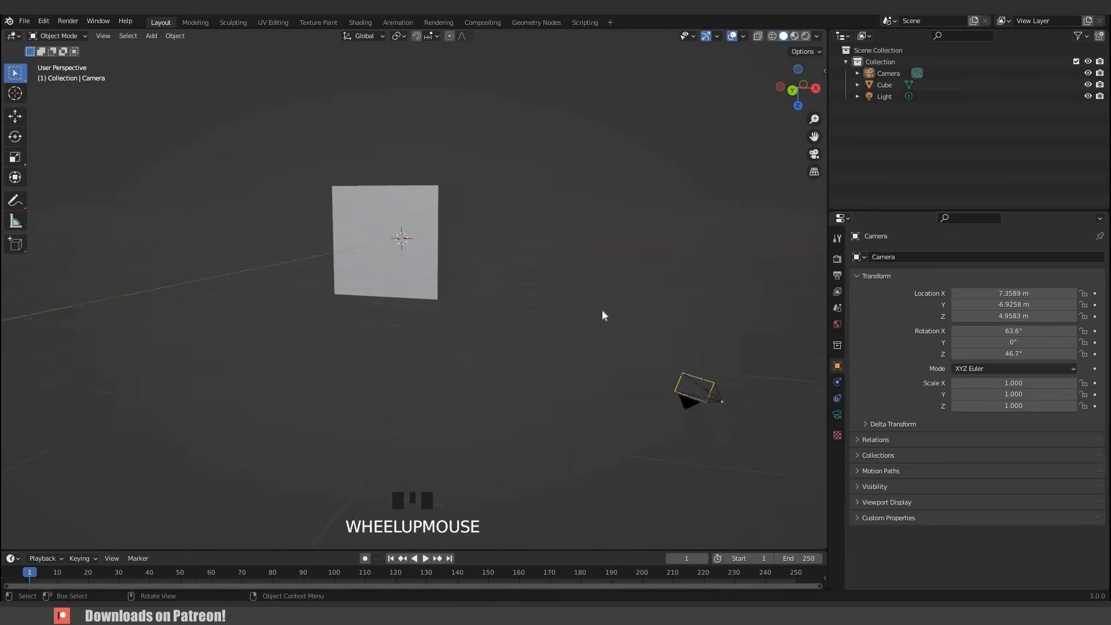
key(KP_1)
middle_drag(523, 340, 105, 34)
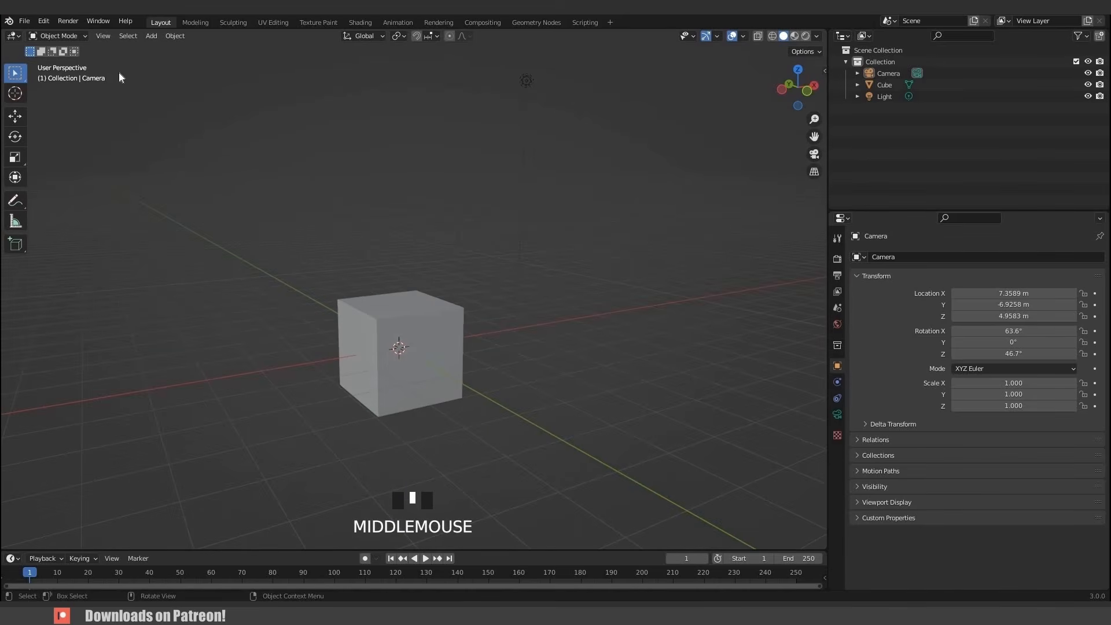
- Open the View menu's Viewpoint submenu and zoom the view out
click(103, 36)
mouse_move(145, 168)
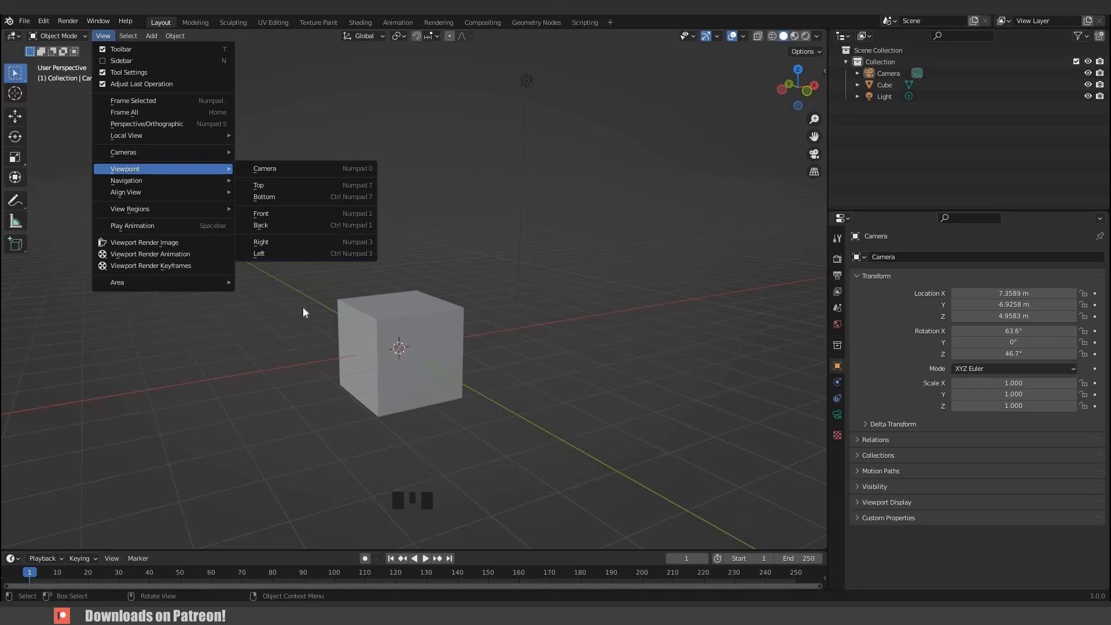
scroll(81, 152, down, 2)
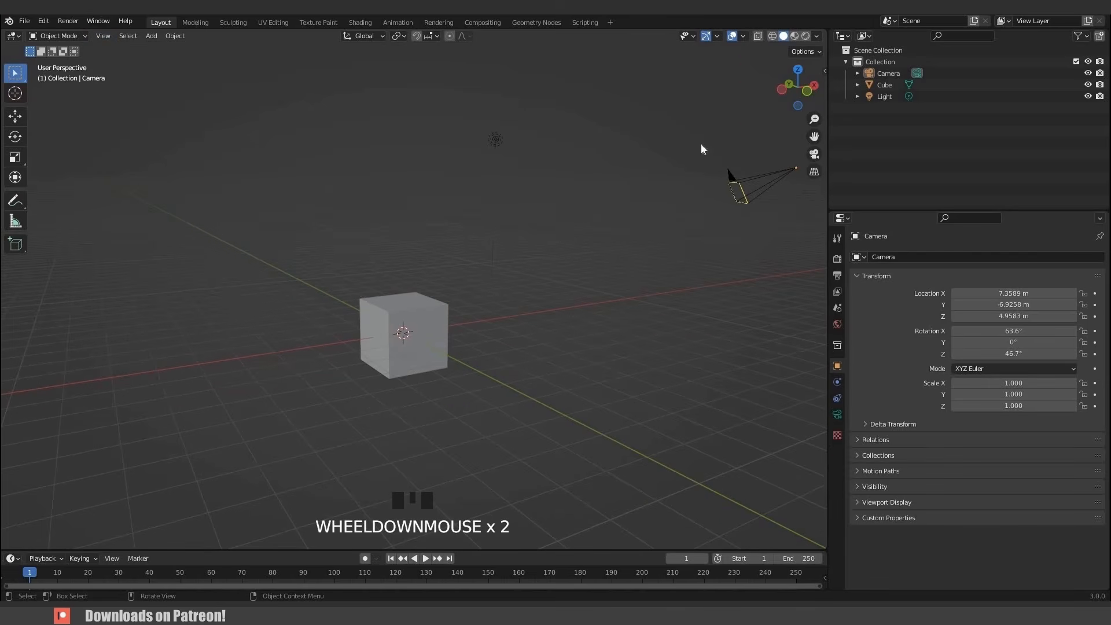
- Navigate with the viewport gizmo buttons: orbit, toggle camera view and projection, then zoom and orbit the view
drag(798, 87, 819, 147)
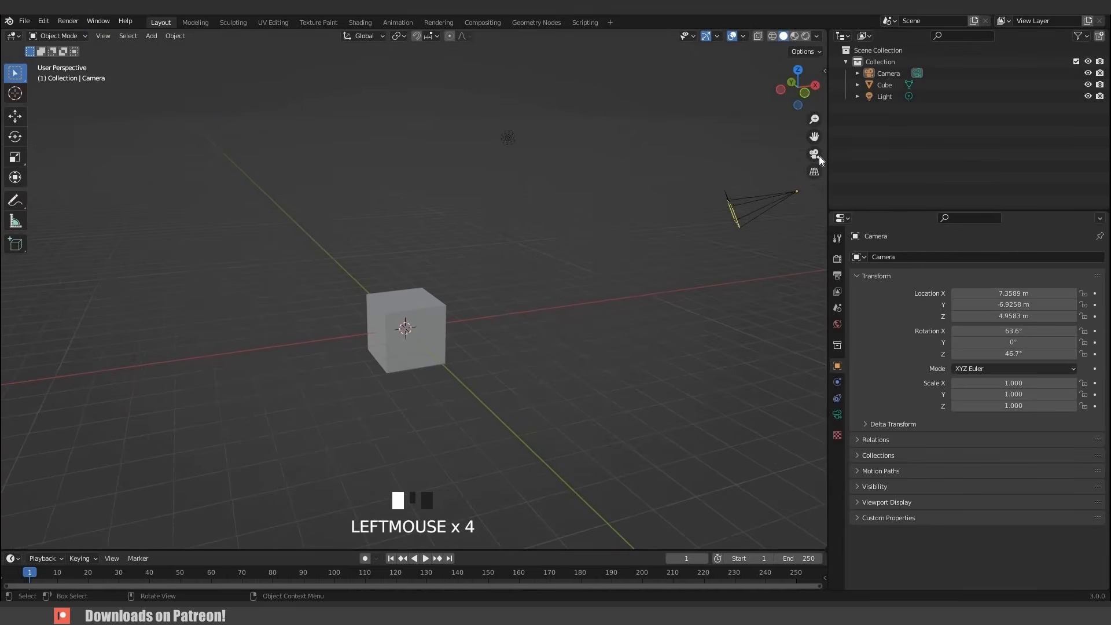
click(818, 155)
click(815, 173)
click(815, 172)
click(815, 171)
middle_drag(567, 283, 538, 327)
scroll(537, 327, up, 2)
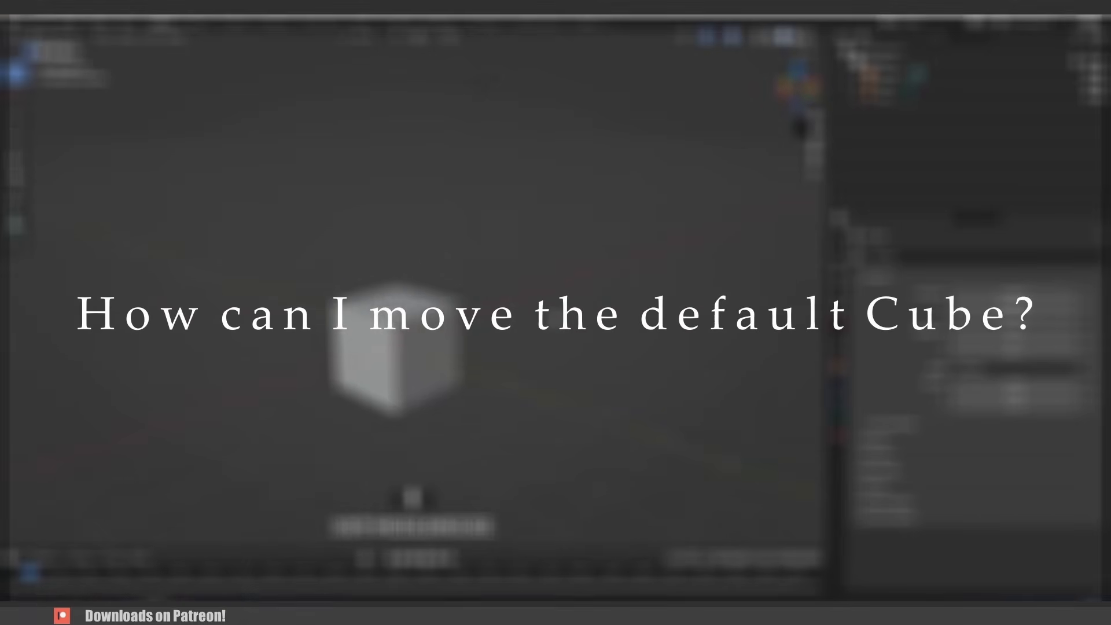
middle_drag(468, 324, 445, 350)
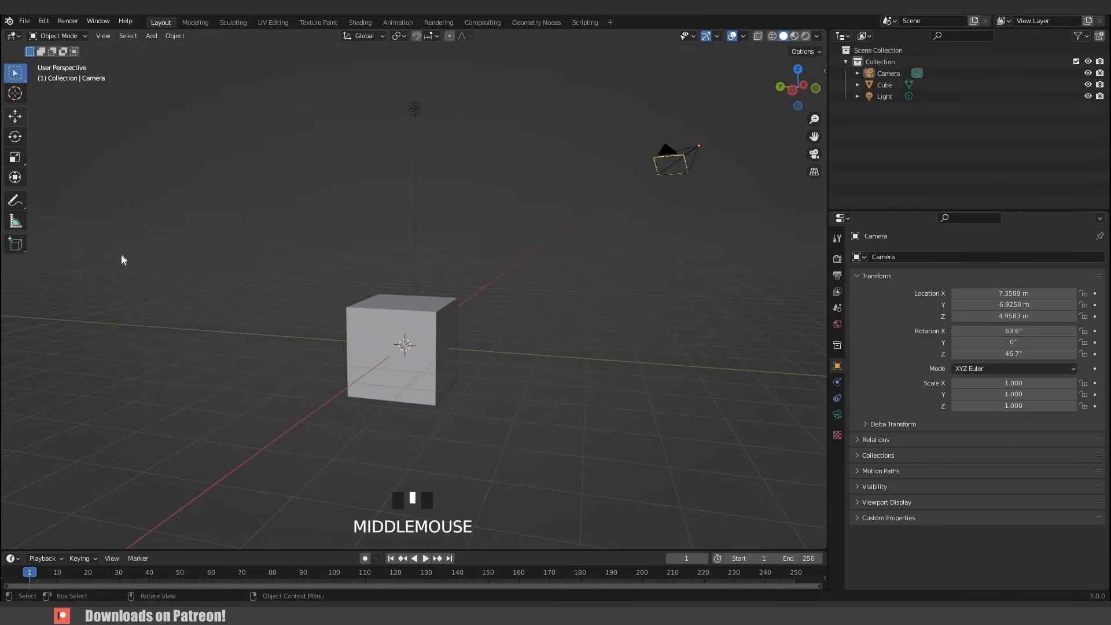
- Select the cube with the Move tool, drag its gizmo arrows to move it along the axes, and undo the moves
click(15, 116)
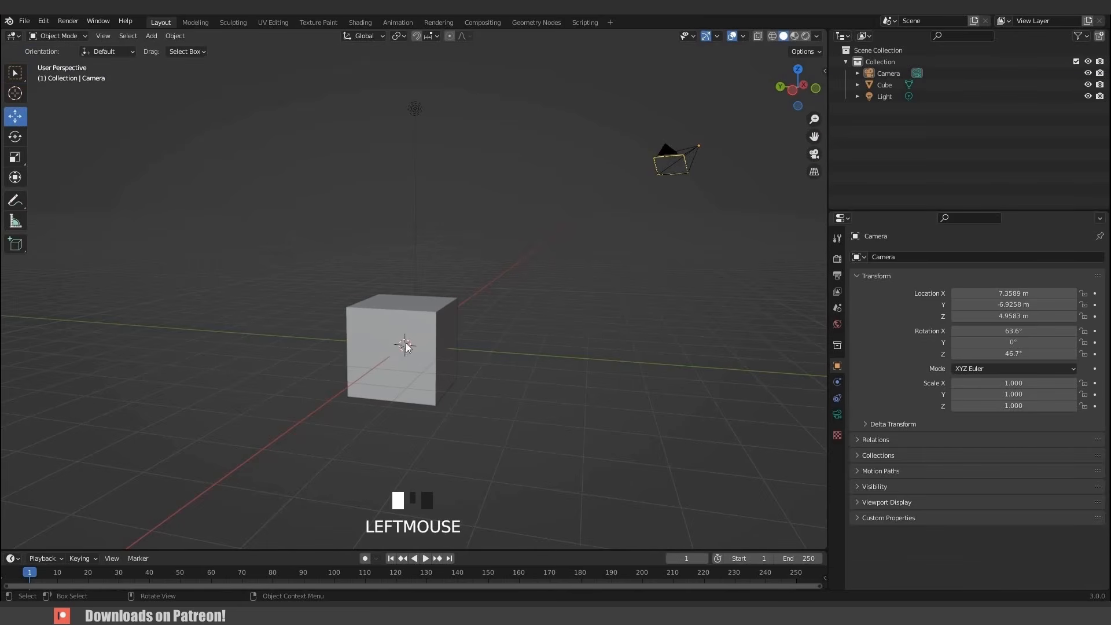
click(406, 342)
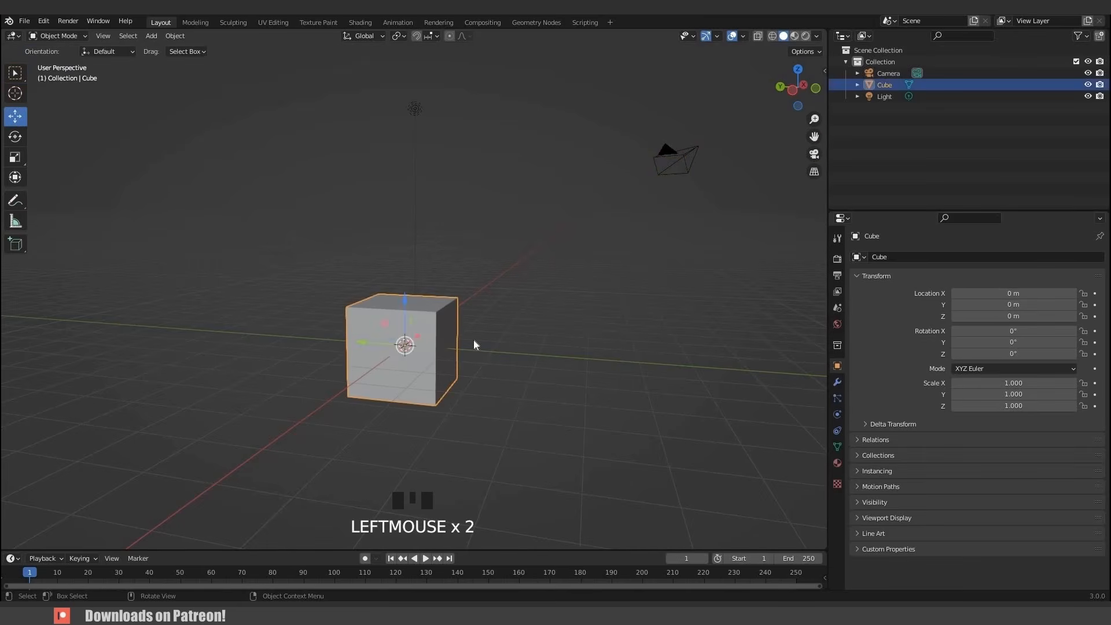
middle_drag(474, 345, 416, 345)
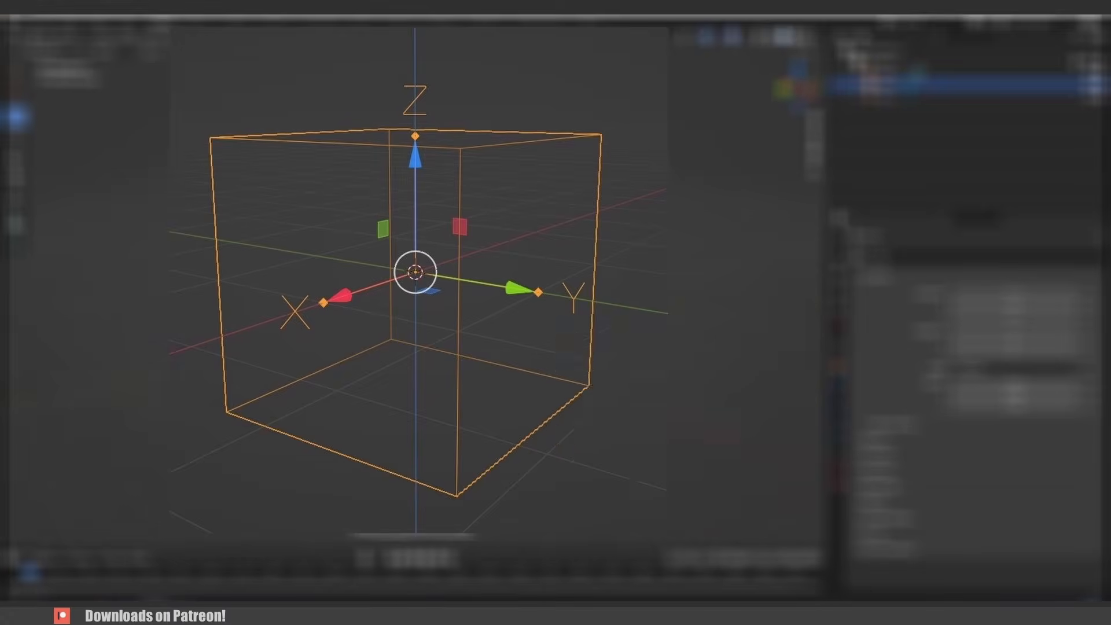
drag(397, 287, 397, 221)
drag(360, 274, 265, 258)
click(266, 253)
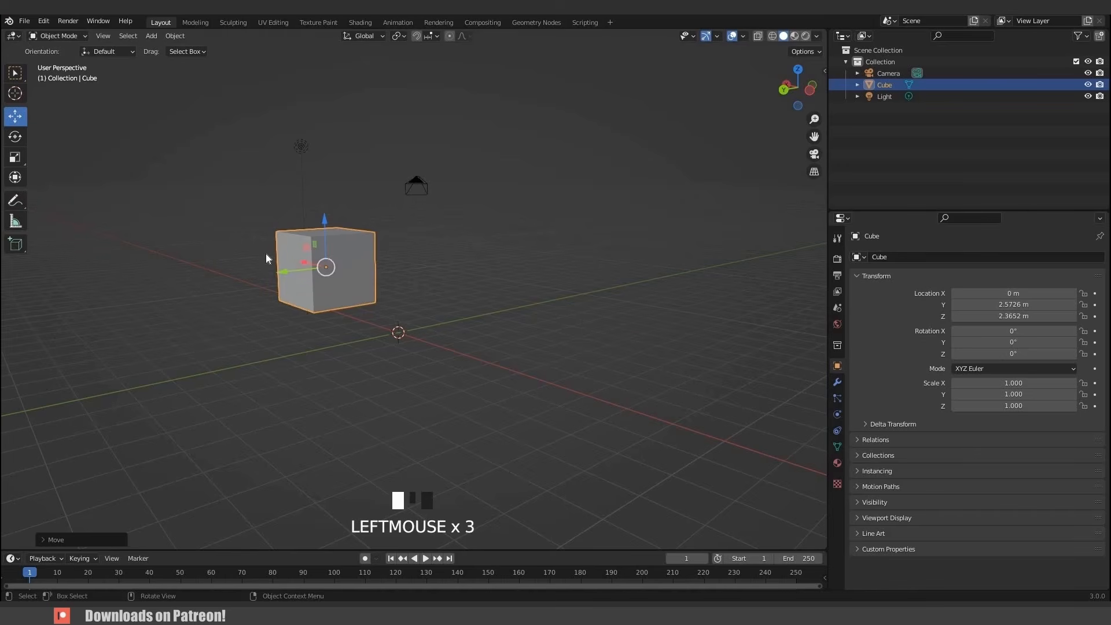
key(ctrl+z)
key(ctrl+z)
key(ctrl+z)
- Try moving the cube freely with the grab command, cancelling the move
middle_drag(427, 337, 321, 297)
key(g)
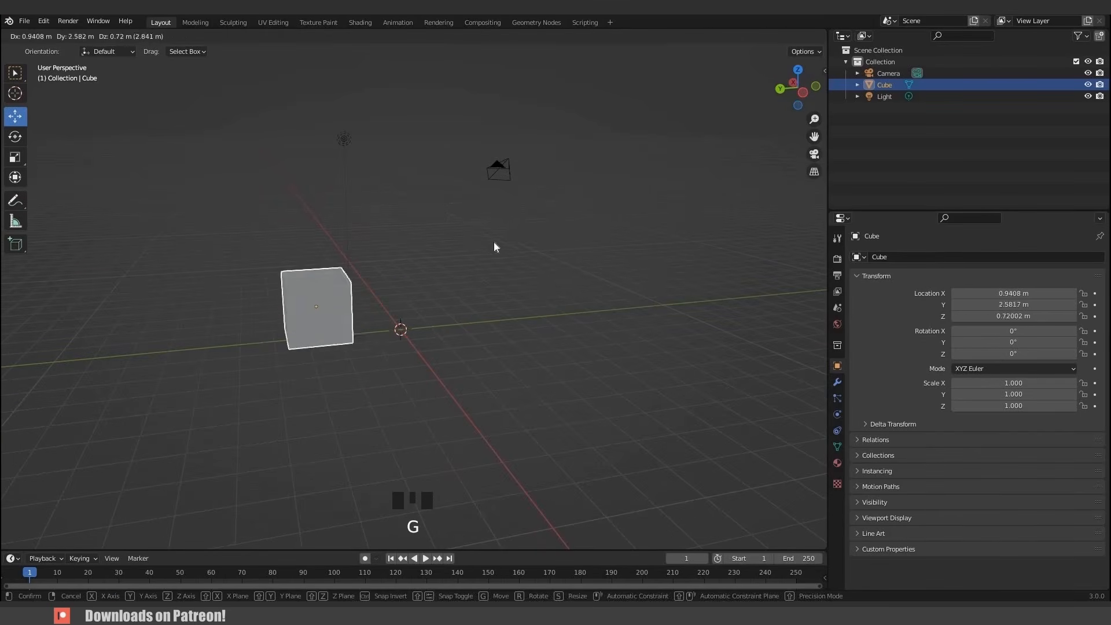
right_click(472, 307)
- Try grabbing the cube constrained to the X, Z and Y axes, cancelling each move
key(g)
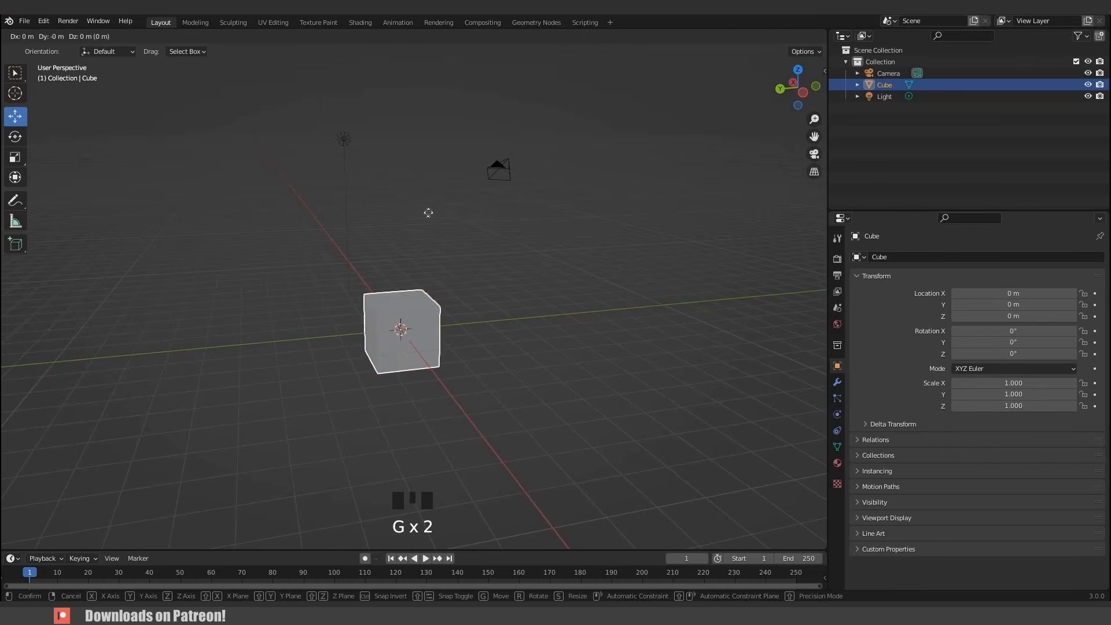
key(x)
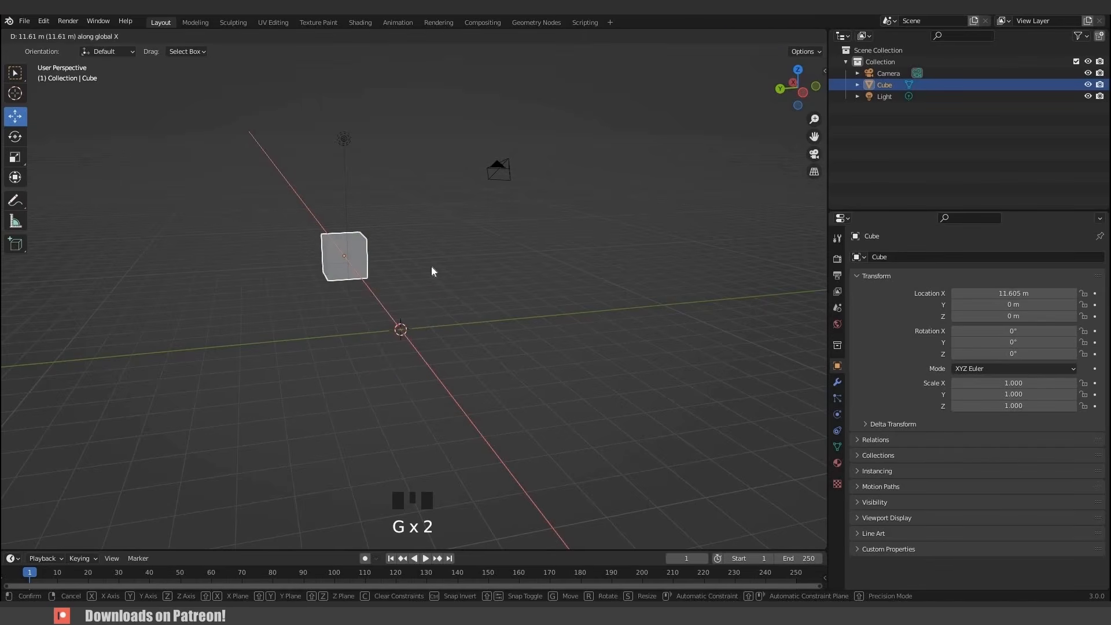
right_click(432, 266)
key(g)
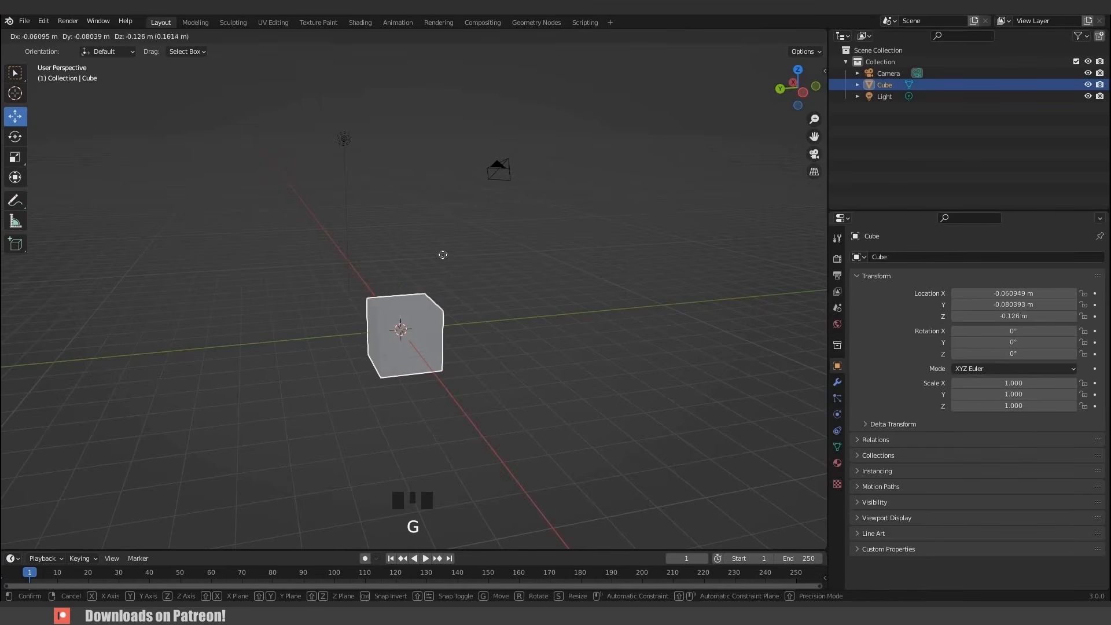
key(z)
right_click(449, 234)
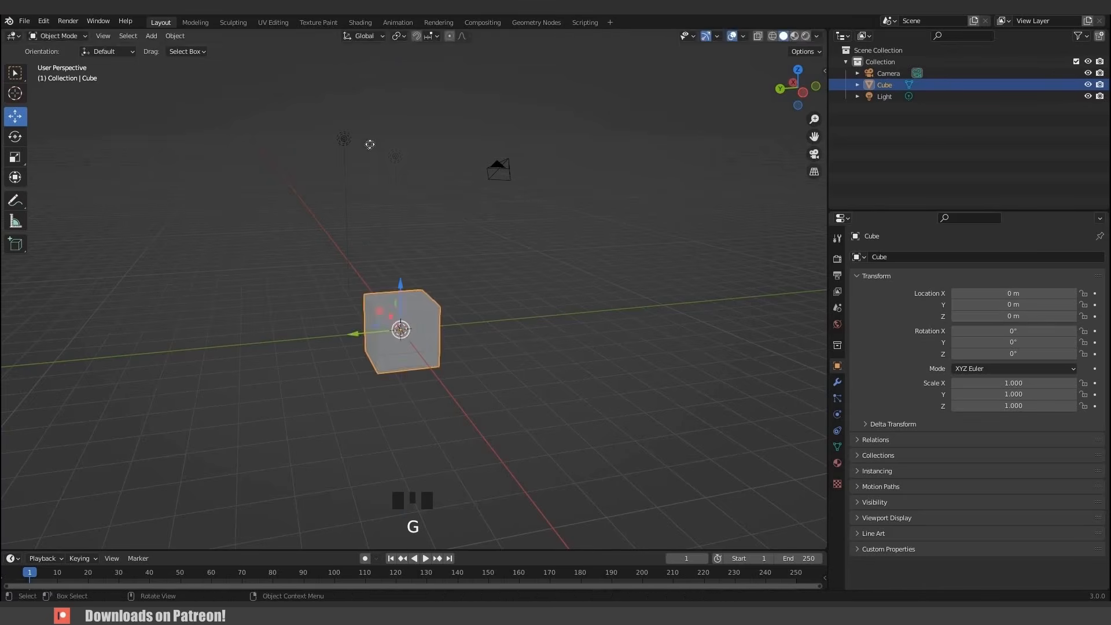
key(g)
key(y)
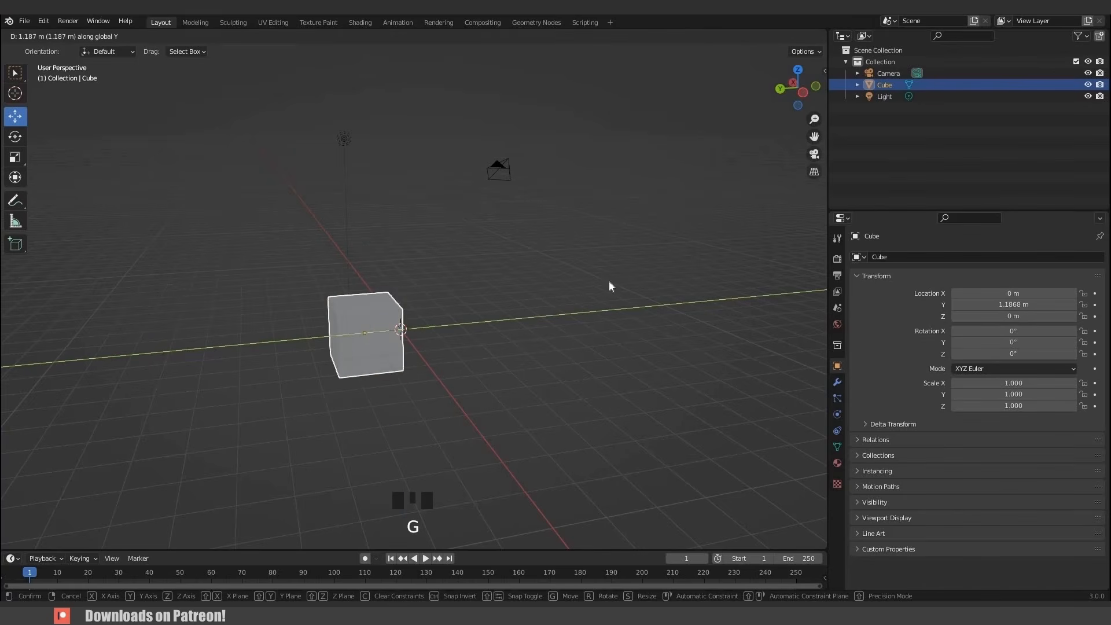
right_click(538, 322)
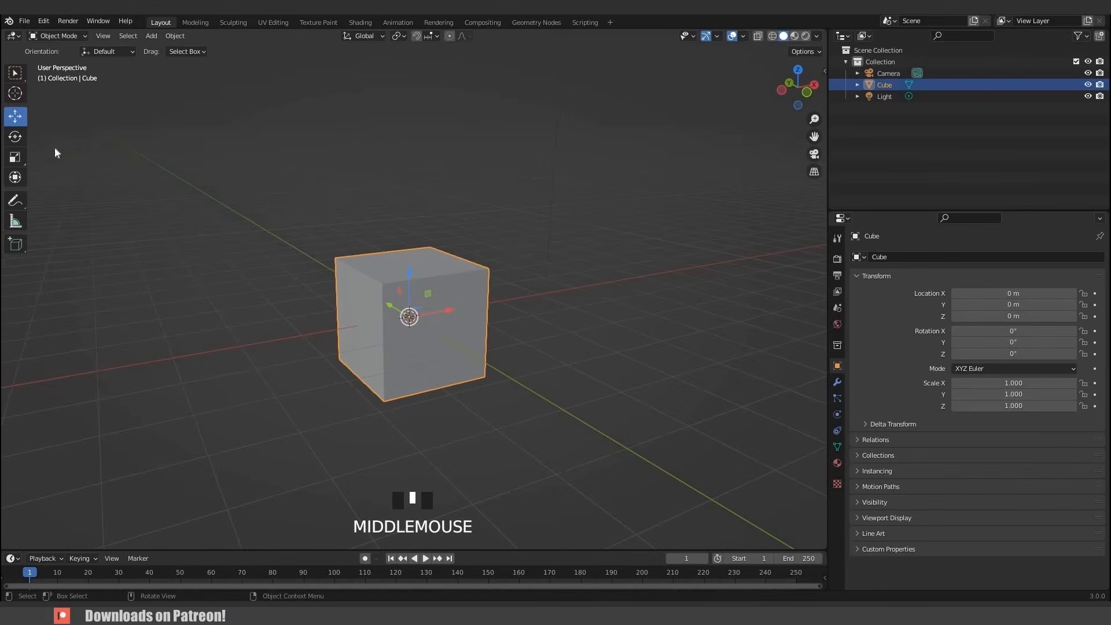
- Switch to the Rotate tool, drag the cube's rotation rings, and undo the rotations
click(17, 140)
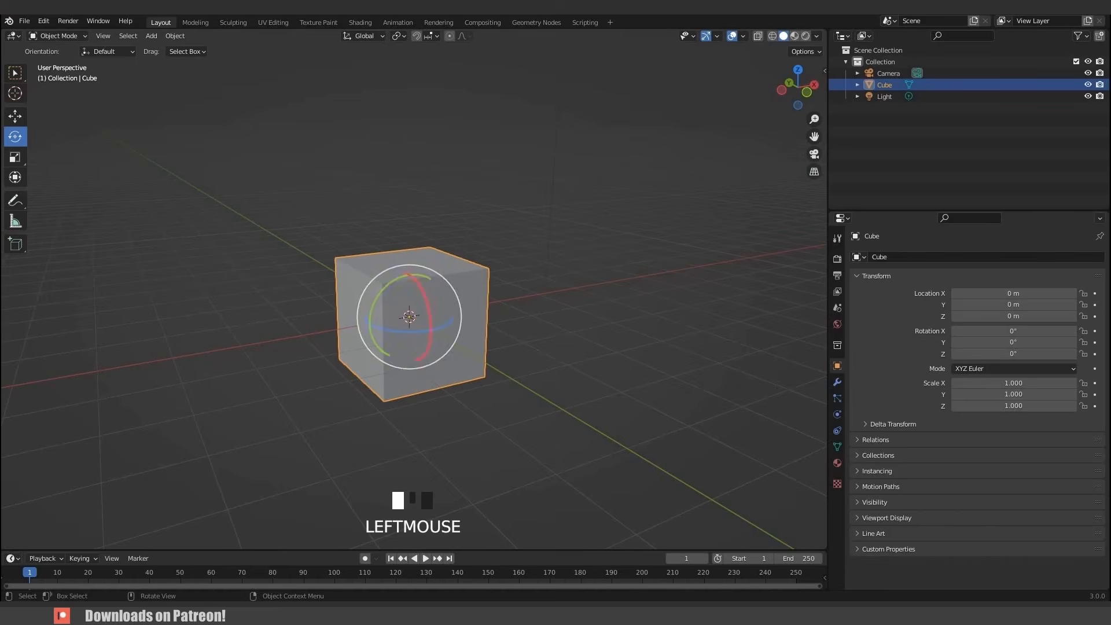
drag(391, 282, 391, 357)
drag(425, 296, 368, 338)
key(ctrl+z)
key(ctrl+z)
key(ctrl+z)
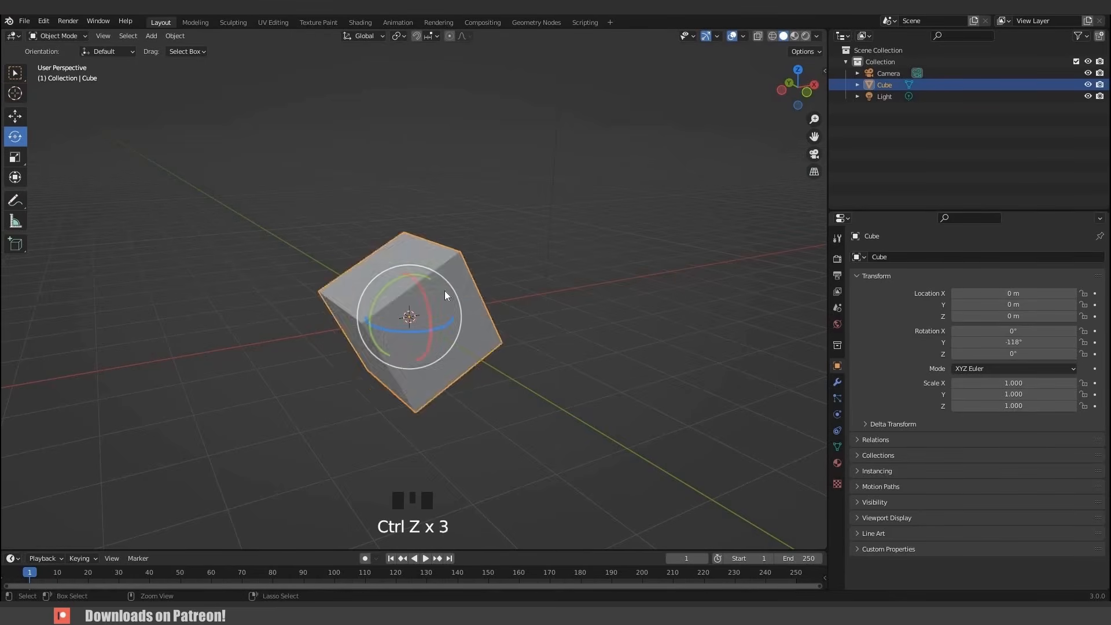
- Rotate the cube again with the gizmo rings and undo each rotation
key(ctrl+z)
drag(441, 277, 477, 310)
drag(349, 279, 415, 294)
key(ctrl+z)
drag(446, 342, 463, 342)
key(ctrl+z)
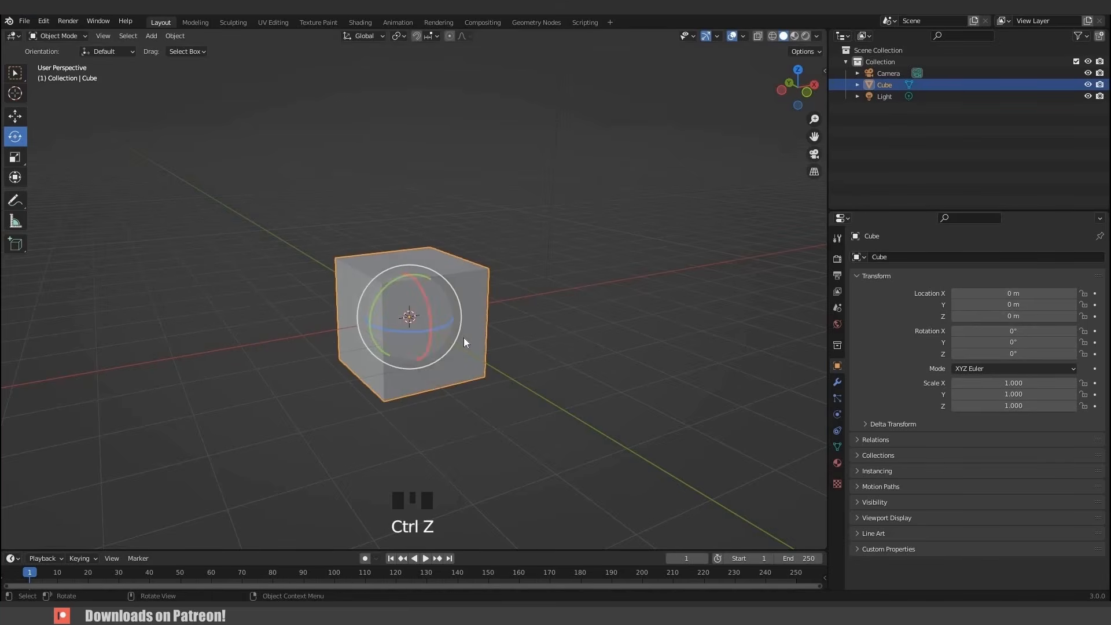
- Try rotating the cube freely with the rotate command, cancelling each rotation
key(r)
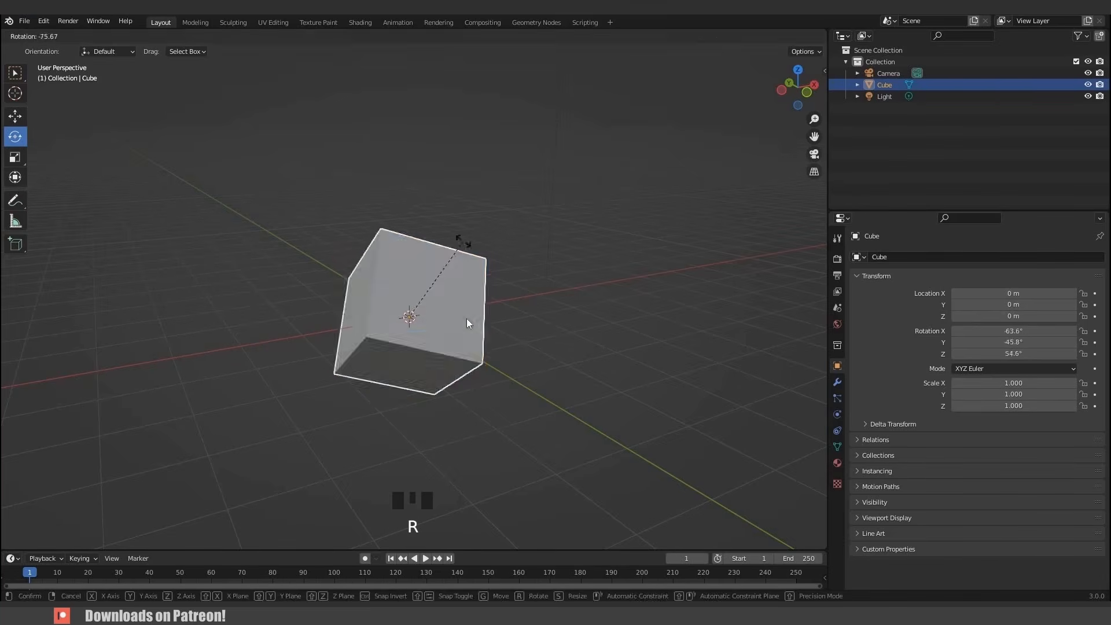
right_click(467, 319)
key(r)
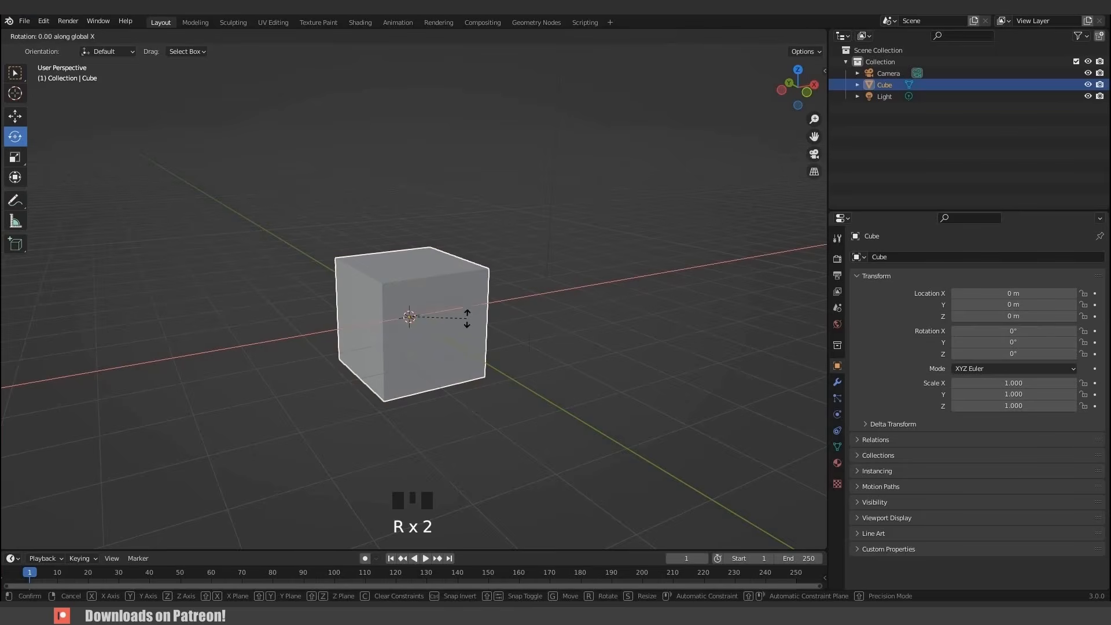
right_click(462, 287)
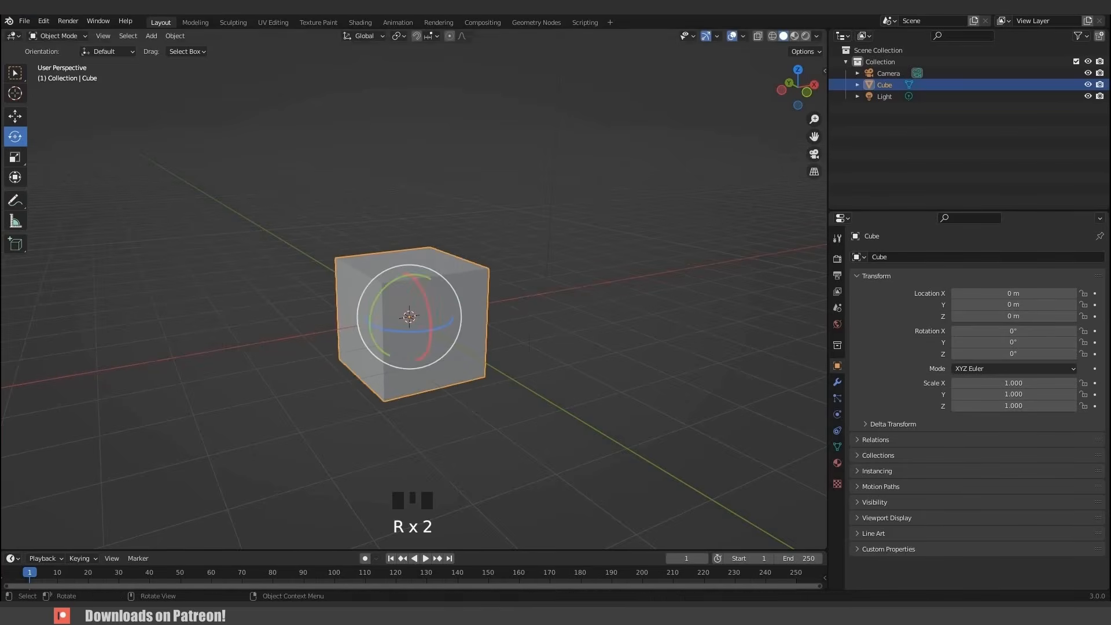
- Try rotating the cube around the Z and Y axes and with trackball rotation, cancelling each rotation
key(r)
key(z)
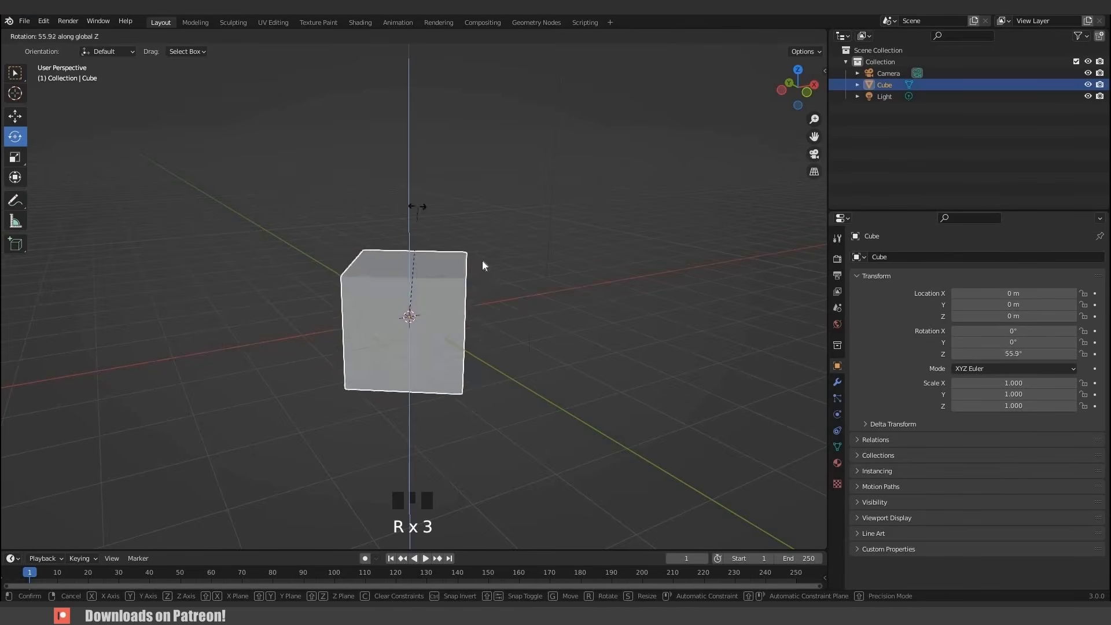
right_click(471, 312)
key(r)
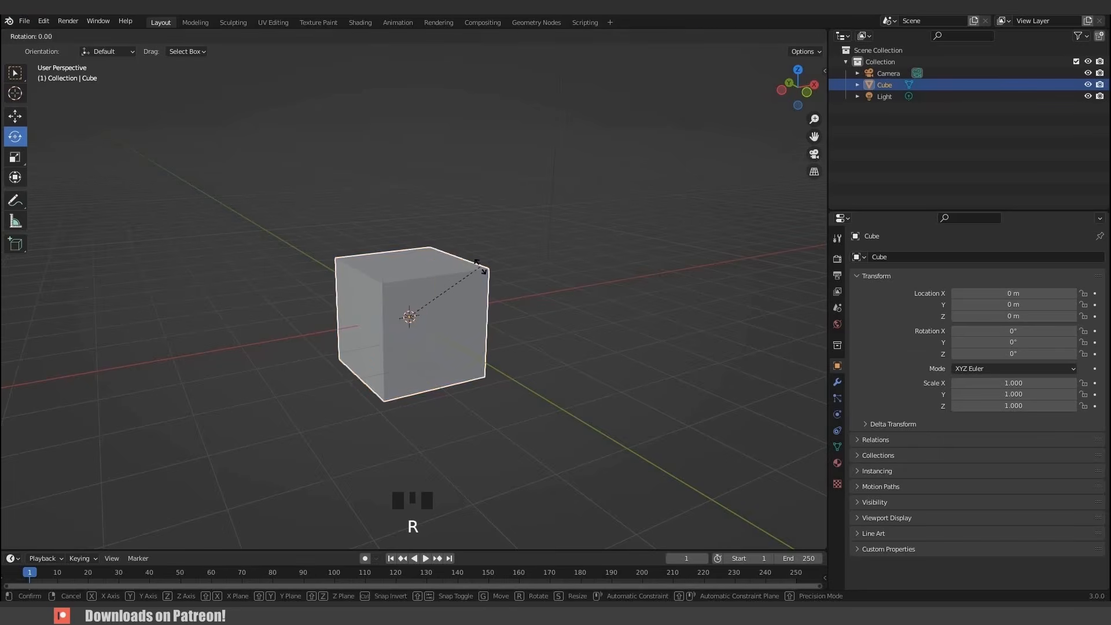
key(y)
right_click(436, 282)
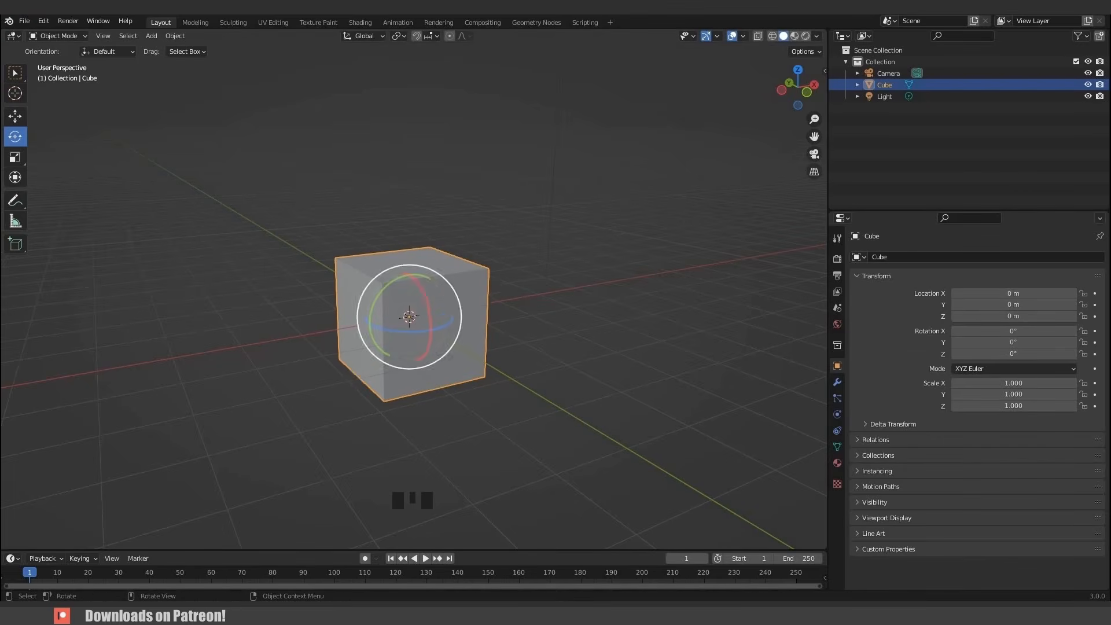
key(r)
key(r)
right_click(382, 319)
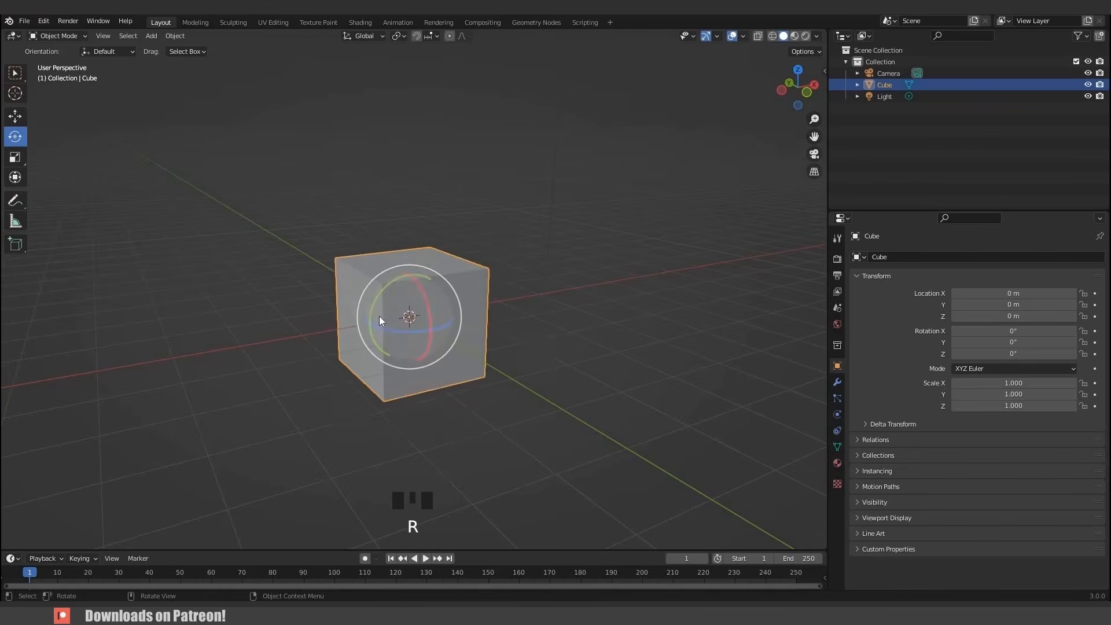
- Switch to the Scale tool and stretch the cube along Z and X with the gizmo handles
mouse_move(380, 318)
middle_down()
mouse_move(402, 324)
mouse_move(376, 315)
middle_up()
scroll(391, 322, down, 2)
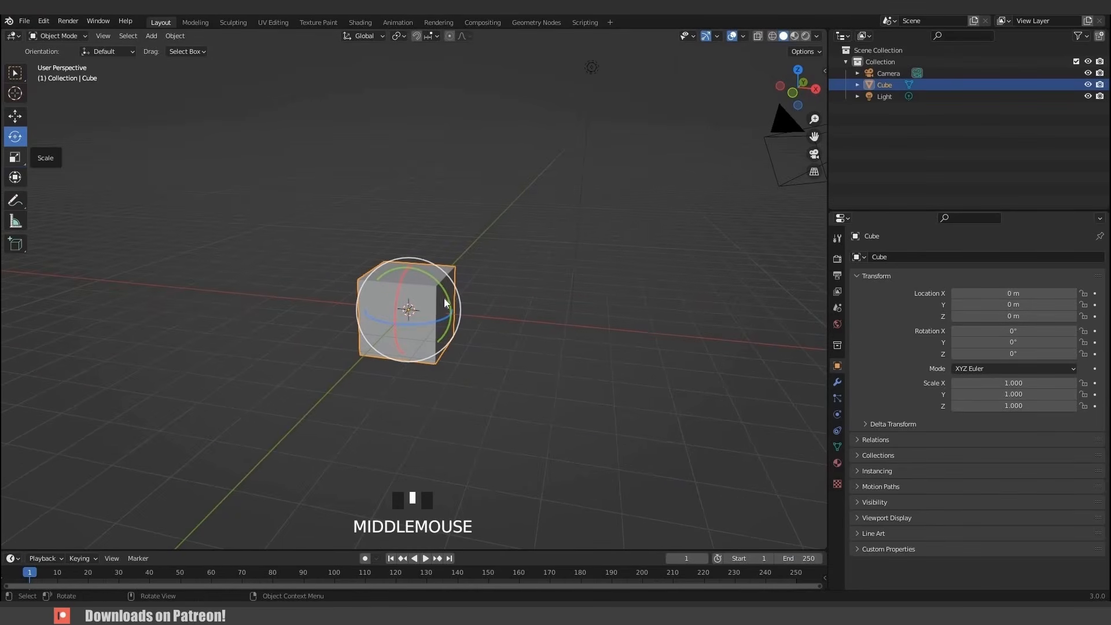
click(15, 157)
scroll(402, 280, up, 2)
mouse_move(431, 294)
middle_down()
mouse_move(406, 274)
mouse_move(442, 302)
middle_up()
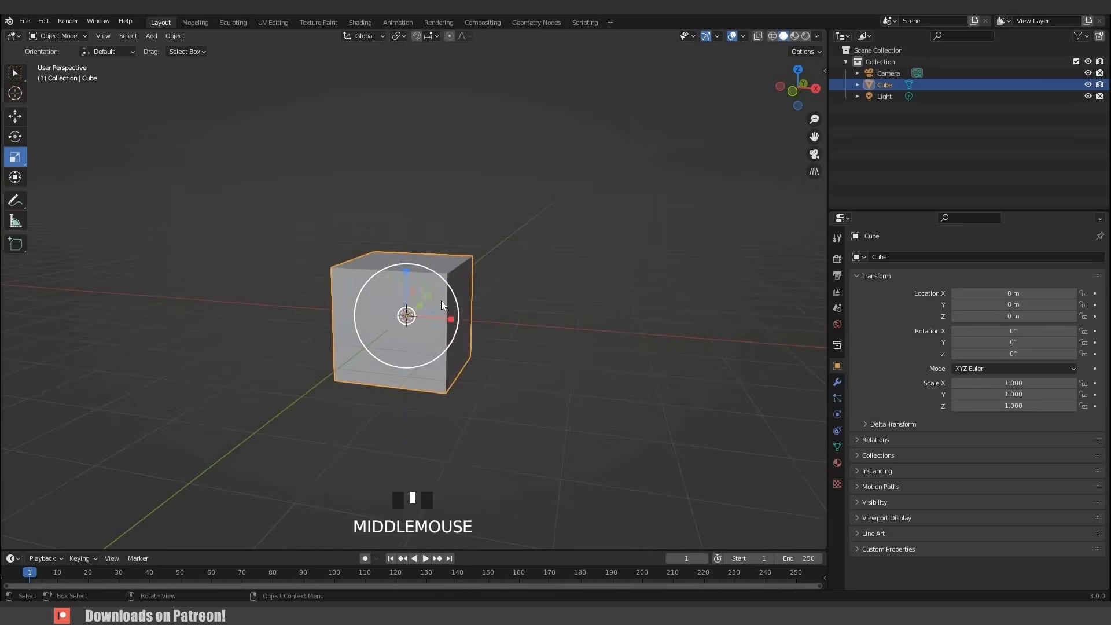
drag(406, 270, 406, 245)
drag(450, 319, 497, 322)
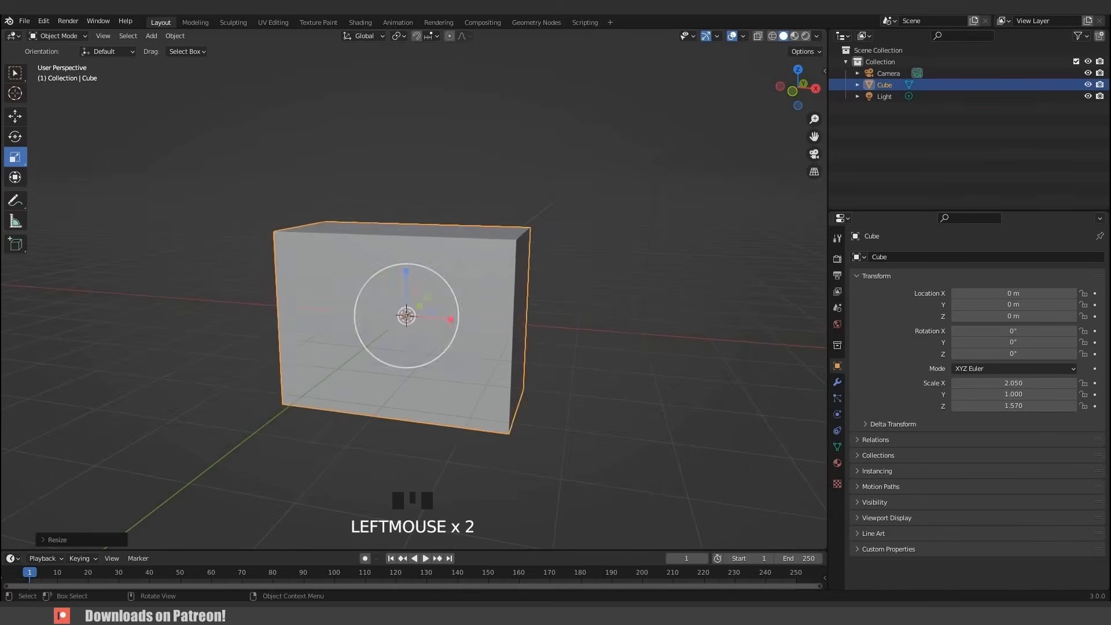
middle_drag(497, 322, 477, 305)
click(477, 306)
- Undo the cube's scaling, try another handle drag, and undo it
key(ctrl+z)
key(ctrl+z)
key(ctrl+z)
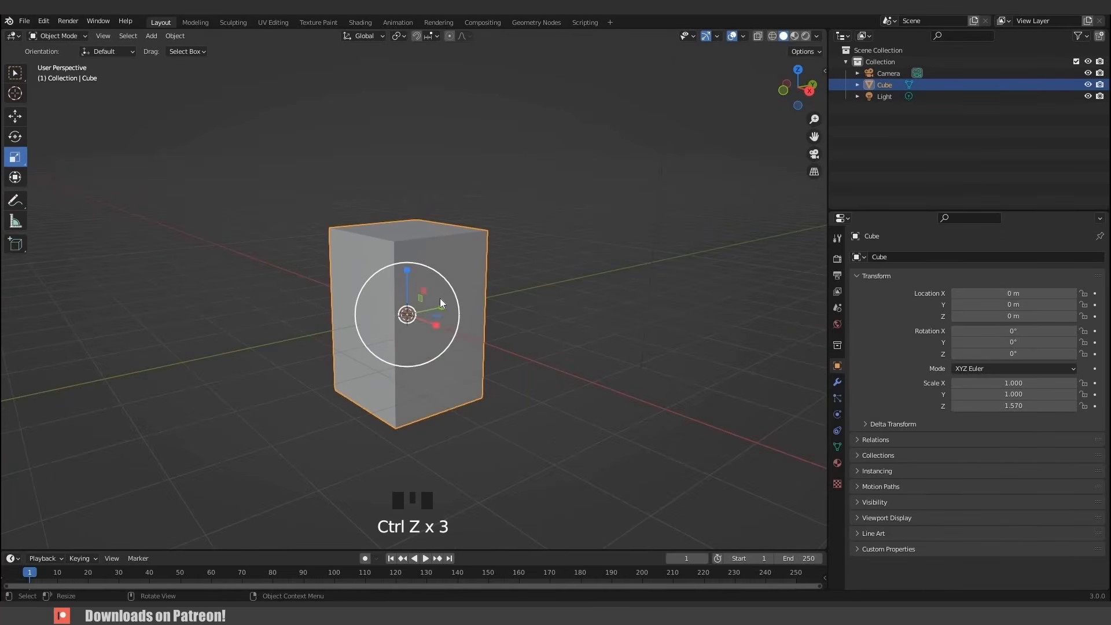
key(ctrl+z)
mouse_move(454, 292)
mouse_down()
mouse_move(524, 280)
mouse_move(436, 293)
mouse_move(485, 300)
mouse_move(441, 295)
mouse_move(442, 284)
mouse_up()
key(ctrl+z)
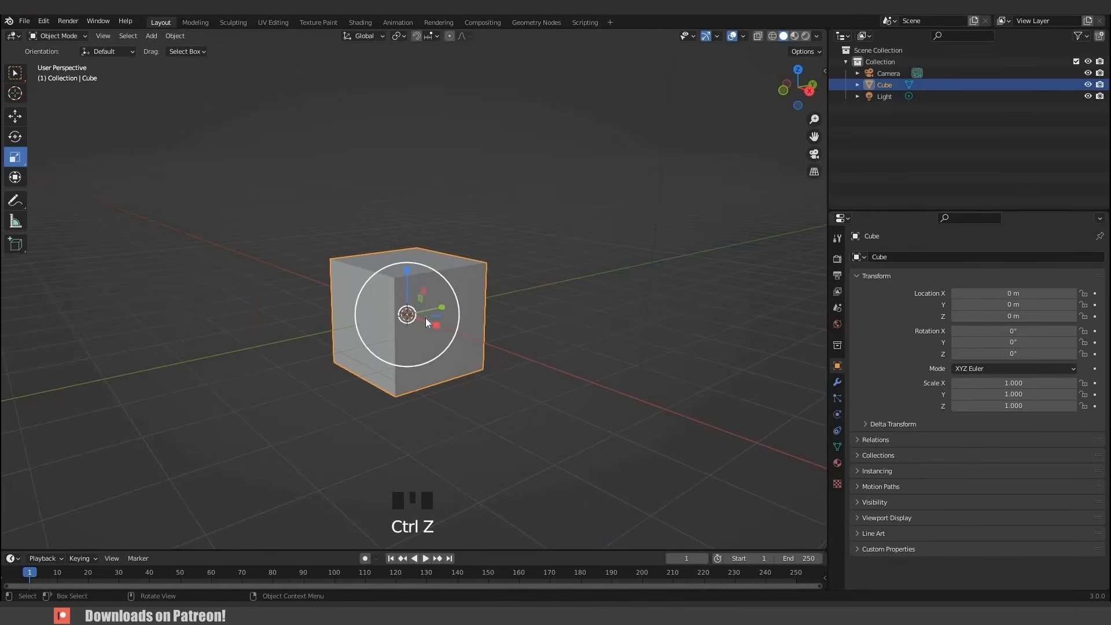
- Try scaling the cube uniformly and along the X axis, cancelling each scale
scroll(426, 317, down, 1)
key(s)
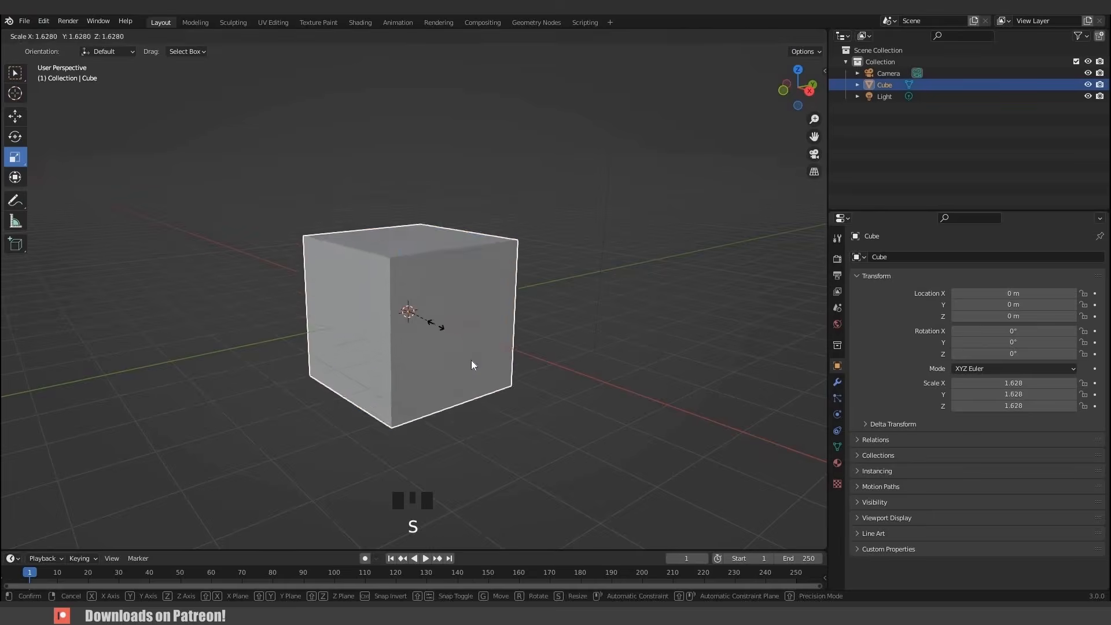
right_click(471, 360)
key(s)
key(x)
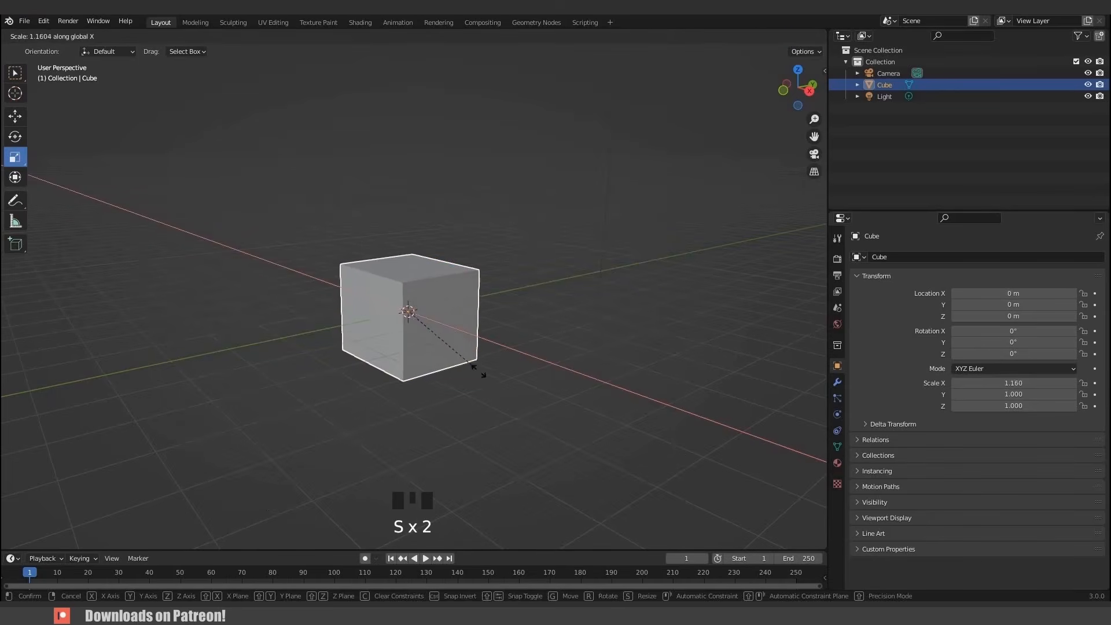
right_click(550, 390)
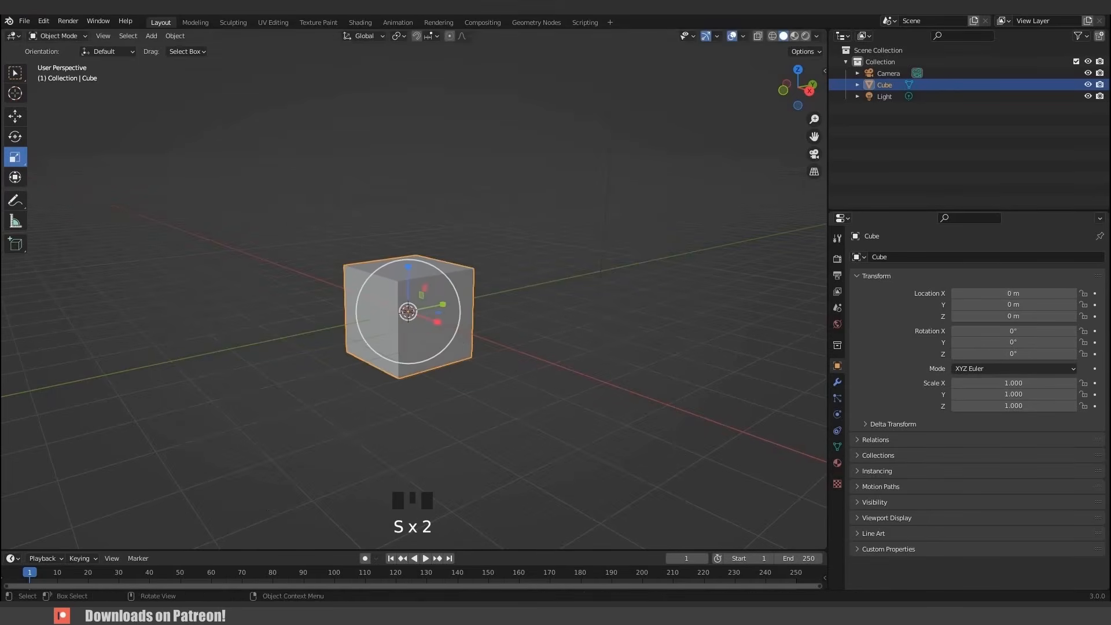
- Try scaling the cube along the Z and Y axes, cancelling each scale
key(s)
key(z)
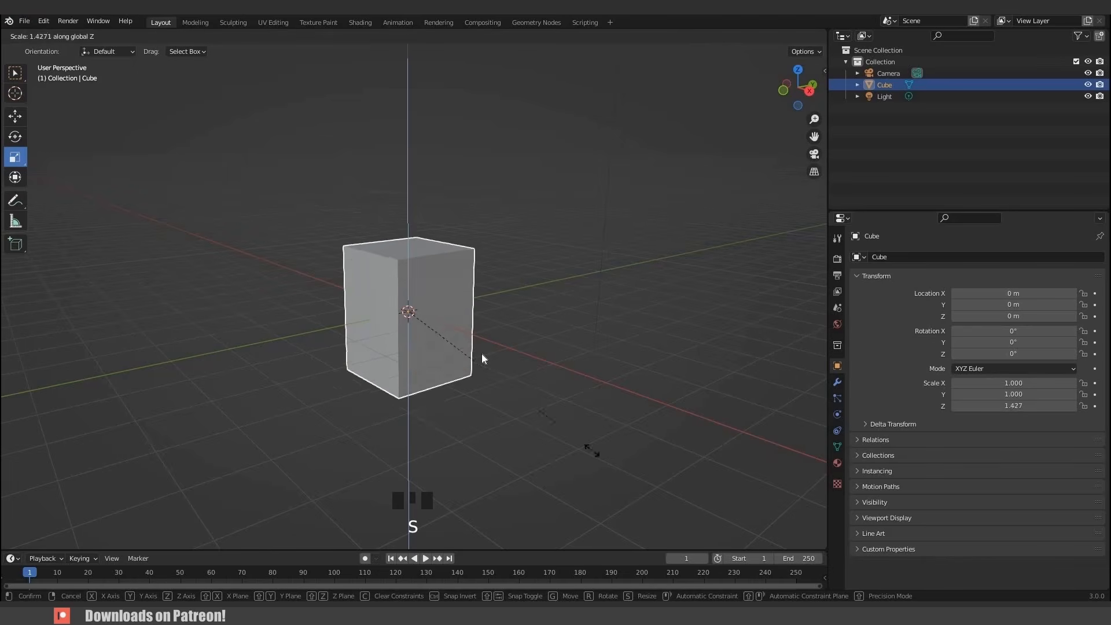
key(Escape)
key(s)
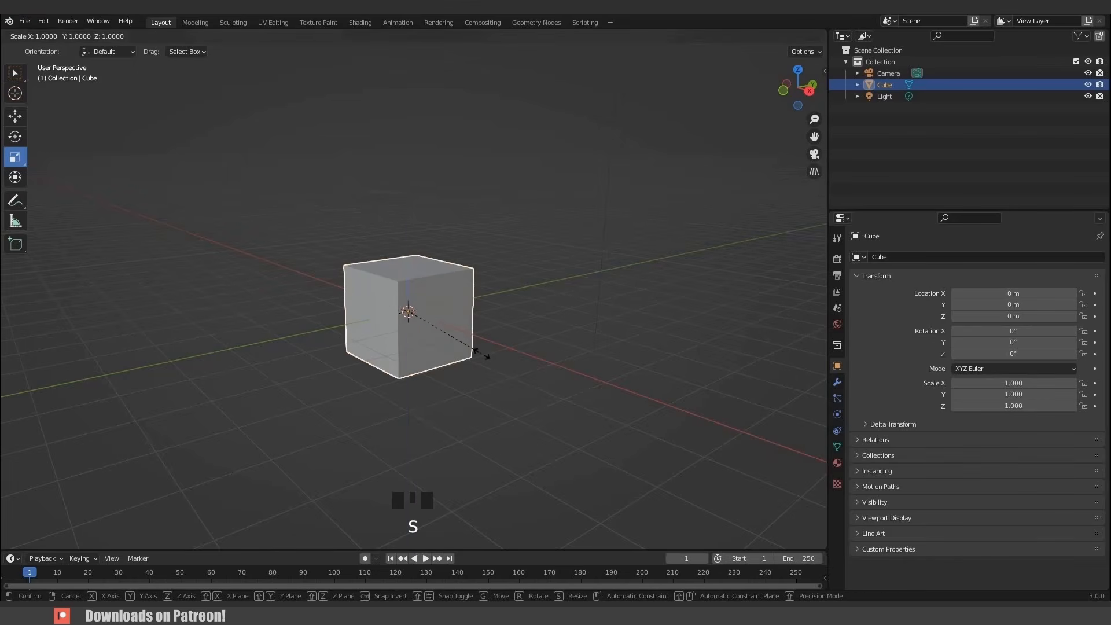
key(y)
key(Escape)
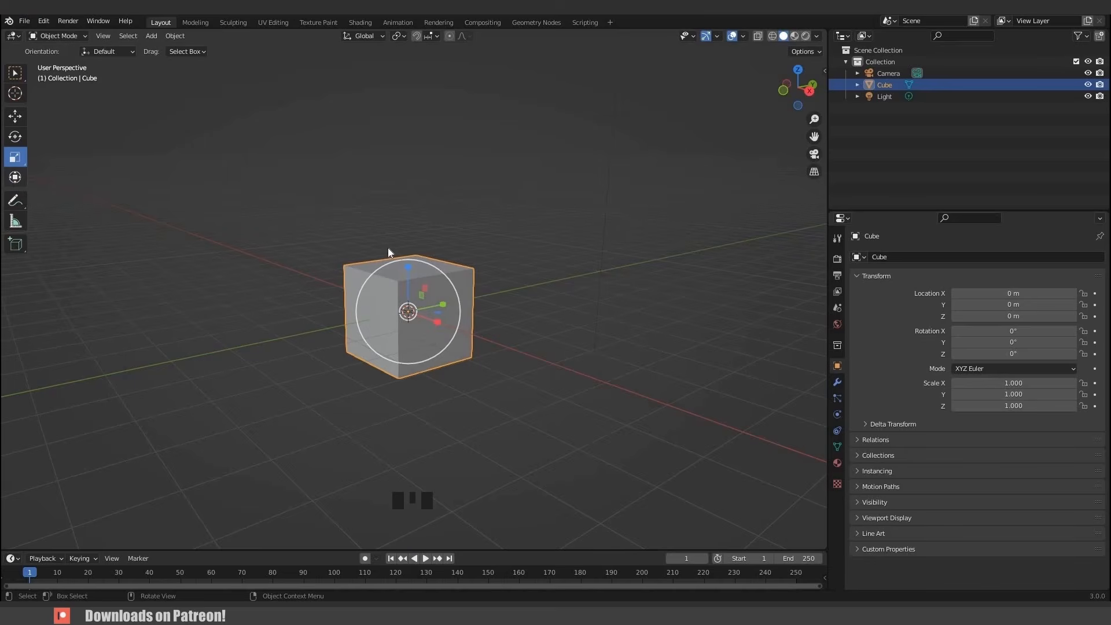
- Switch to the Transform tool and move the cube upward with its combined gizmo
click(15, 177)
drag(408, 247, 407, 233)
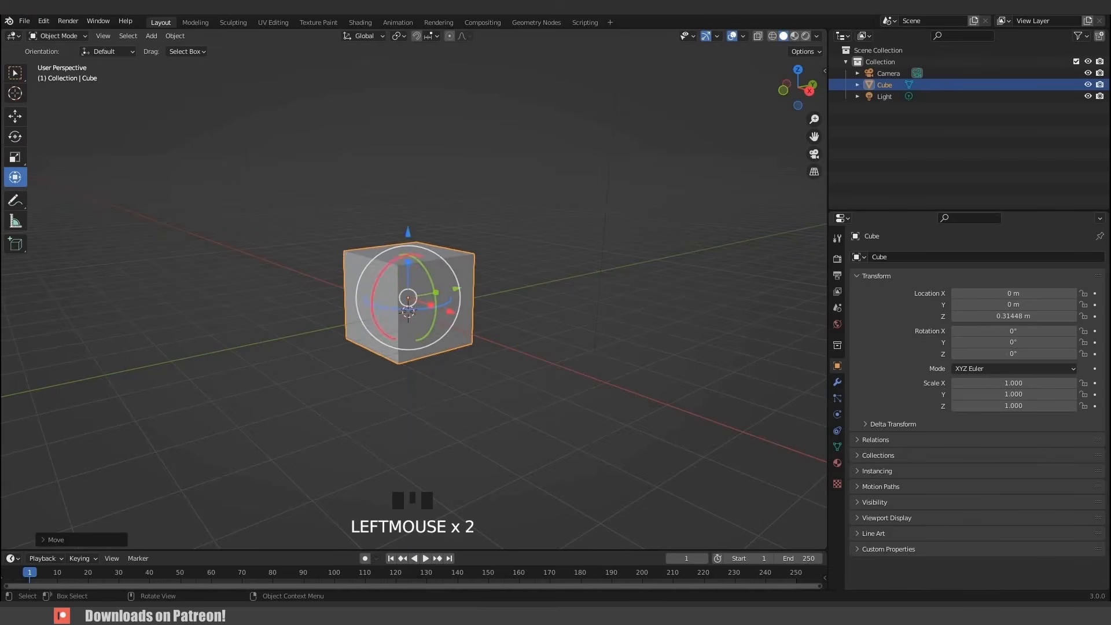
drag(379, 279, 459, 288)
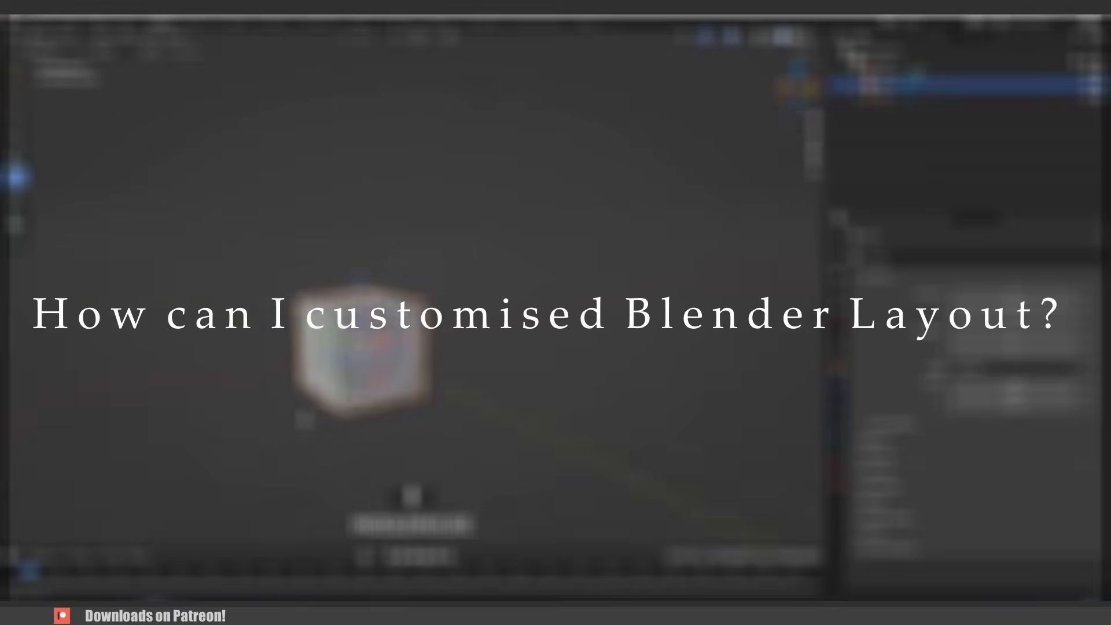
- Toggle the viewport into full-screen mode and back, then maximize the viewport area and restore the layout
key(ctrl+alt+space)
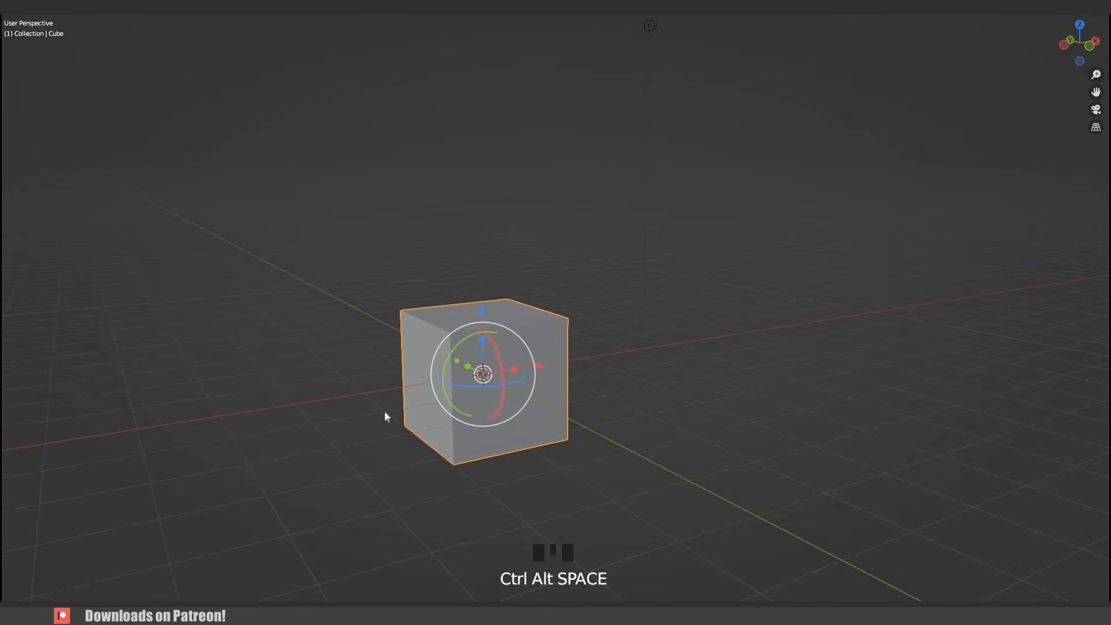
key(ctrl+alt+space)
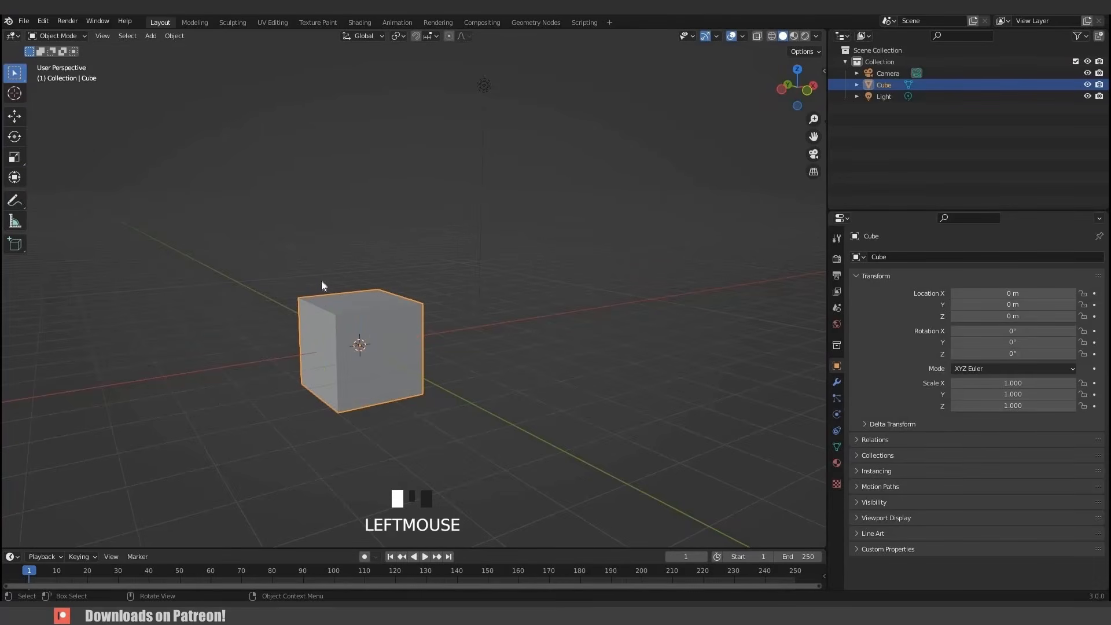
middle_drag(322, 282, 324, 282)
key(ctrl+space)
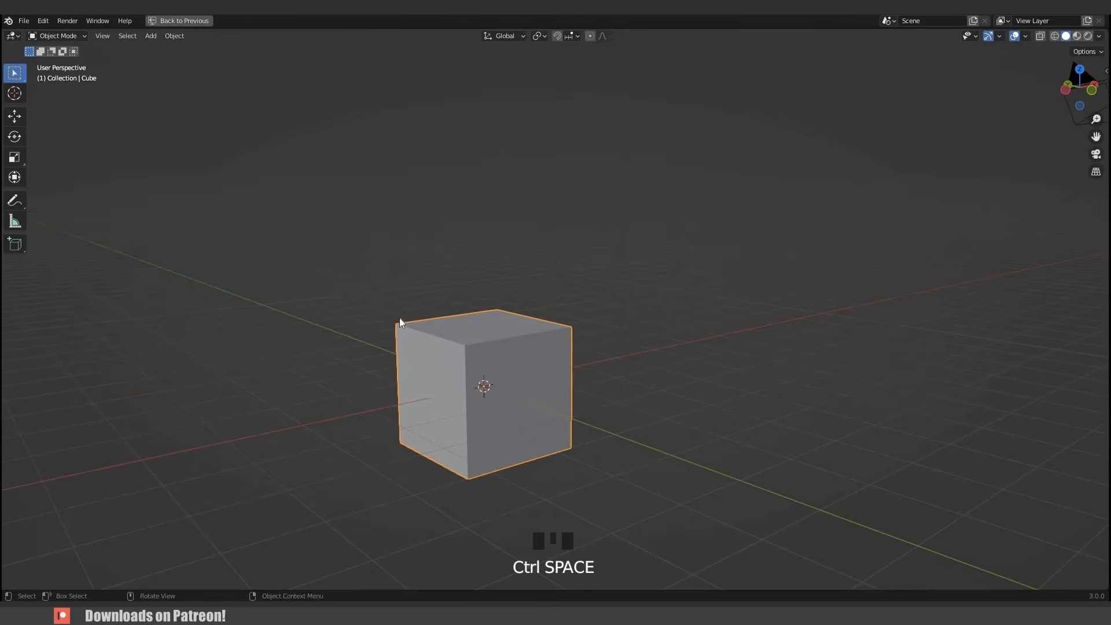
middle_drag(399, 318, 265, 35)
shift+middle_drag(472, 51, 473, 44)
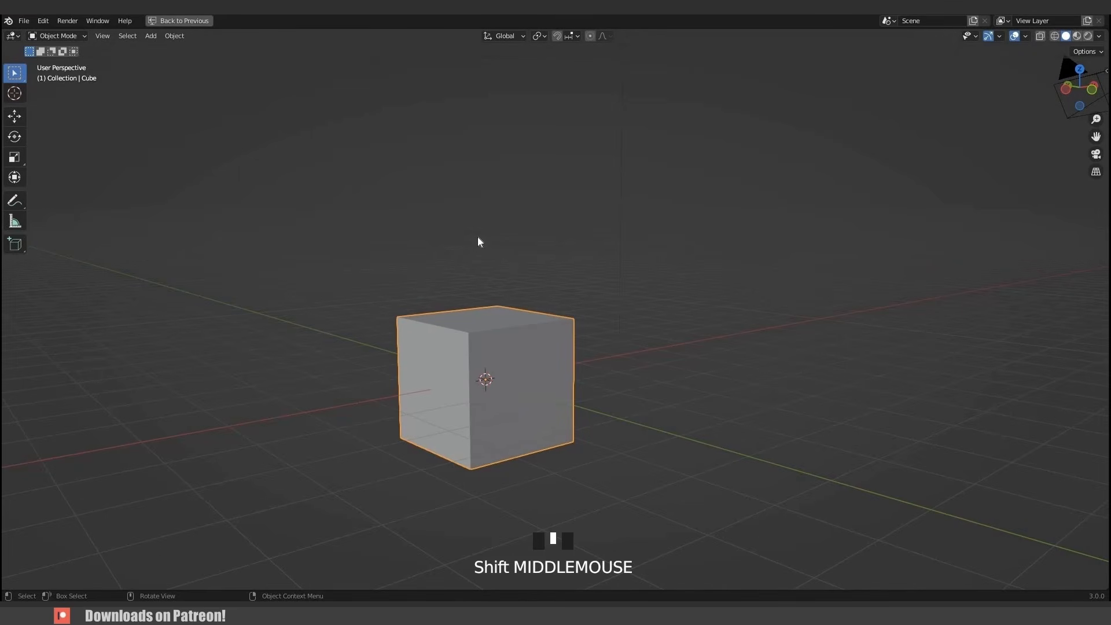
key(ctrl+space)
middle_drag(401, 283, 373, 300)
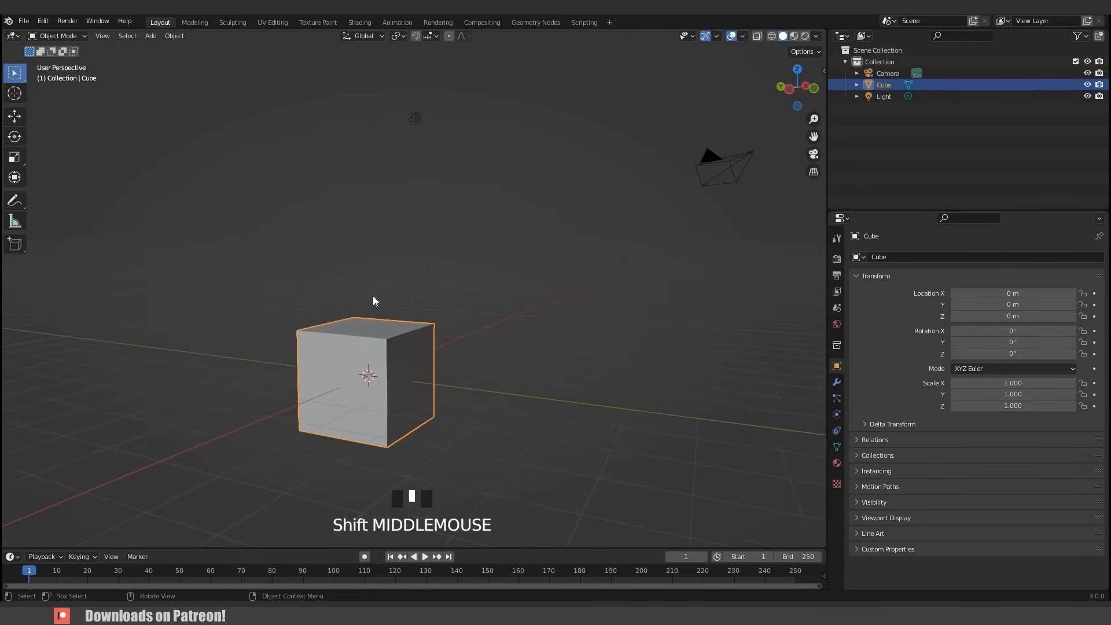
- Cycle through front, right and top orthographic views, orbiting between them, and toggle the four-pane quad view
key(KP_1)
key(KP_3)
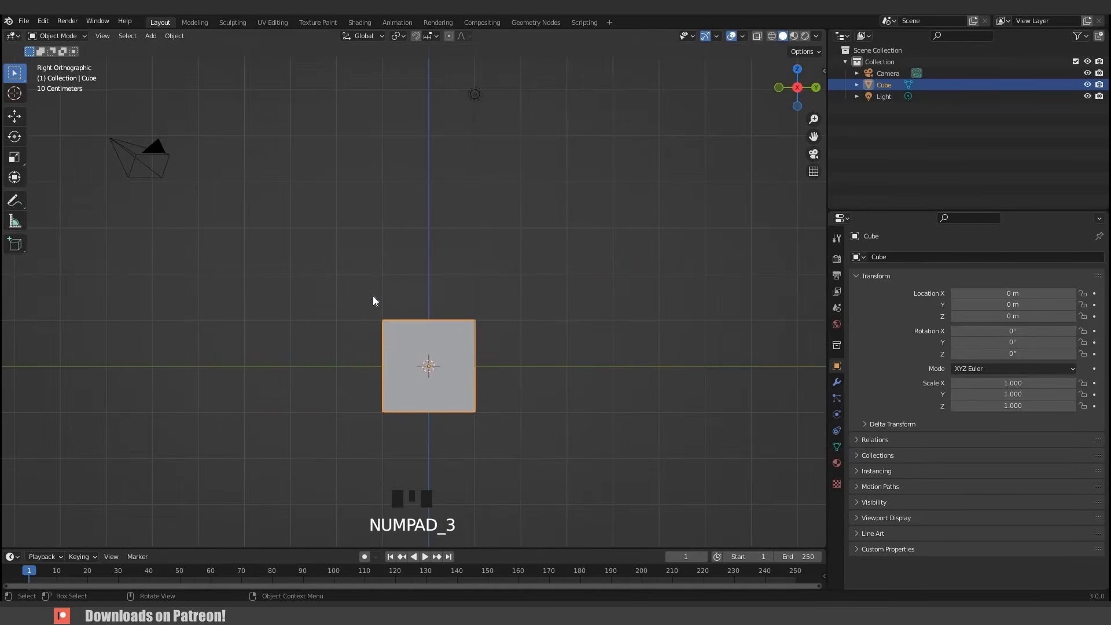
key(KP_7)
middle_drag(372, 231, 352, 335)
key(KP_7)
middle_drag(404, 241, 409, 310)
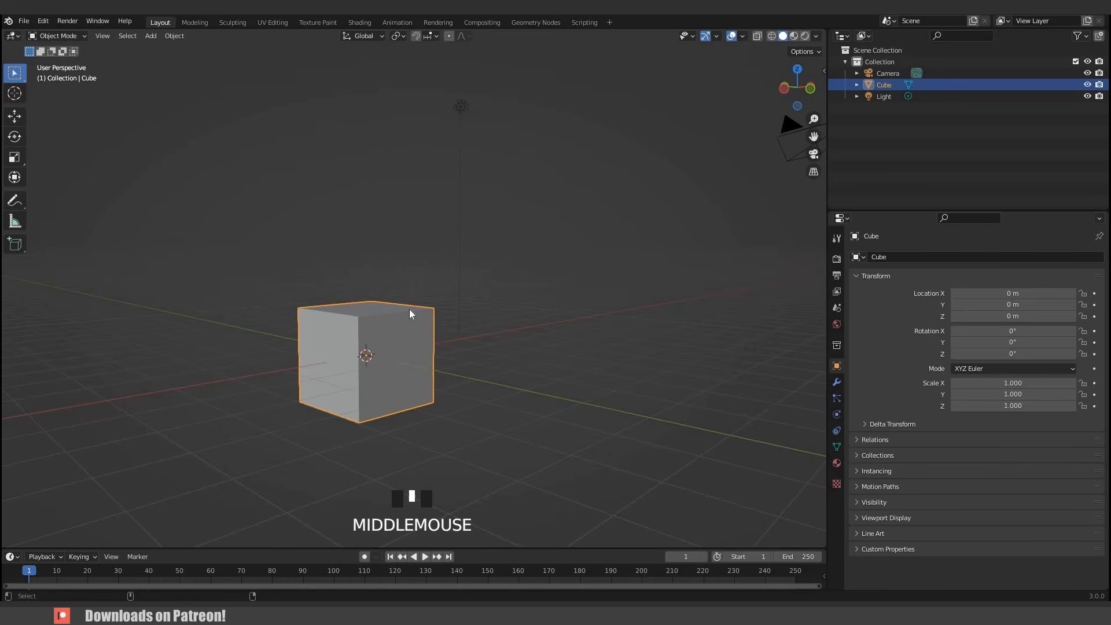
key(ctrl+alt+q)
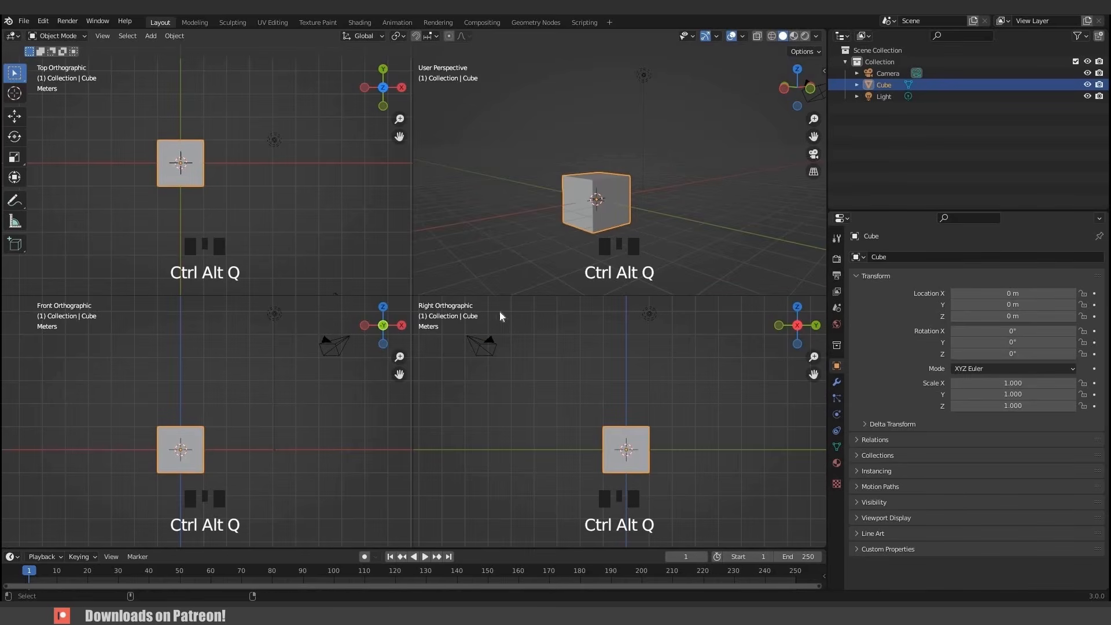
key(ctrl+alt+q)
- Split the 3D viewport into two side-by-side areas and join them back into one
middle_drag(467, 359, 810, 539)
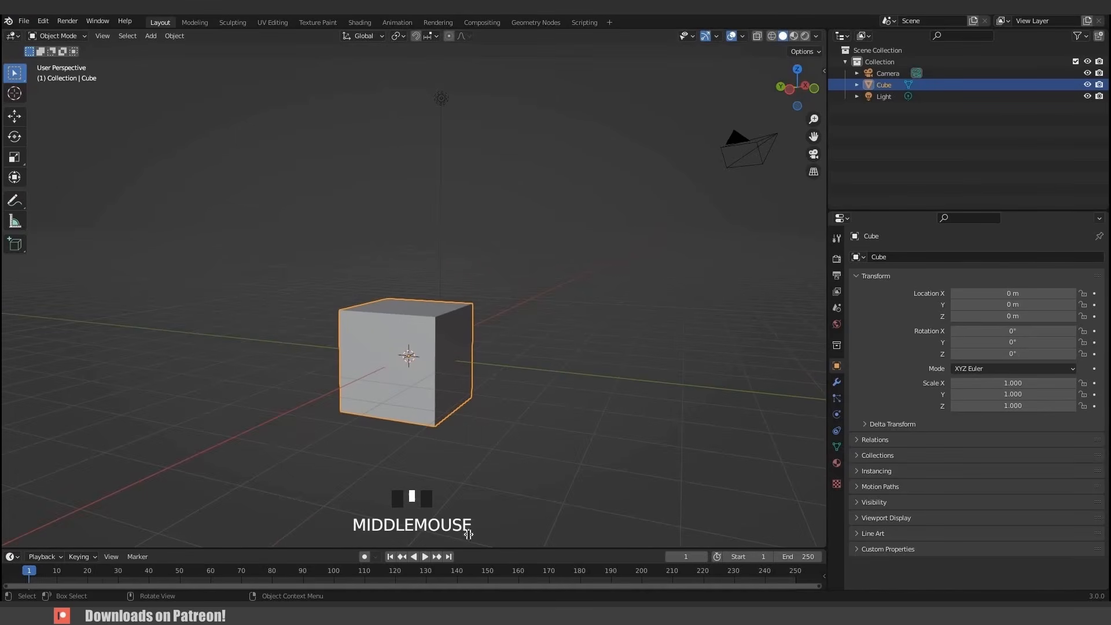
drag(469, 535, 417, 540)
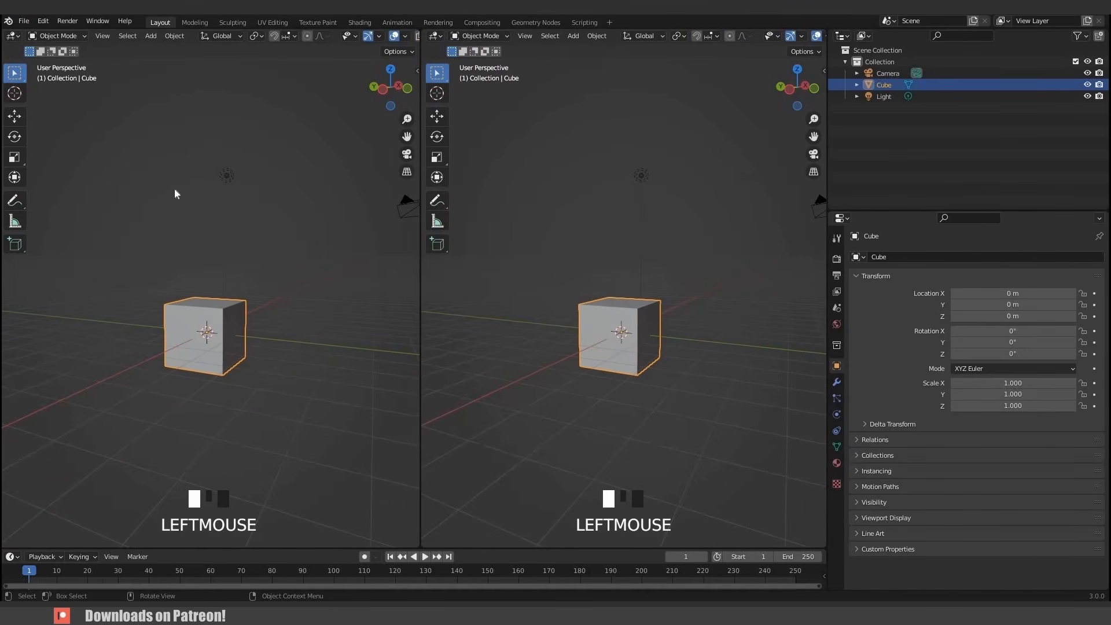
click(13, 36)
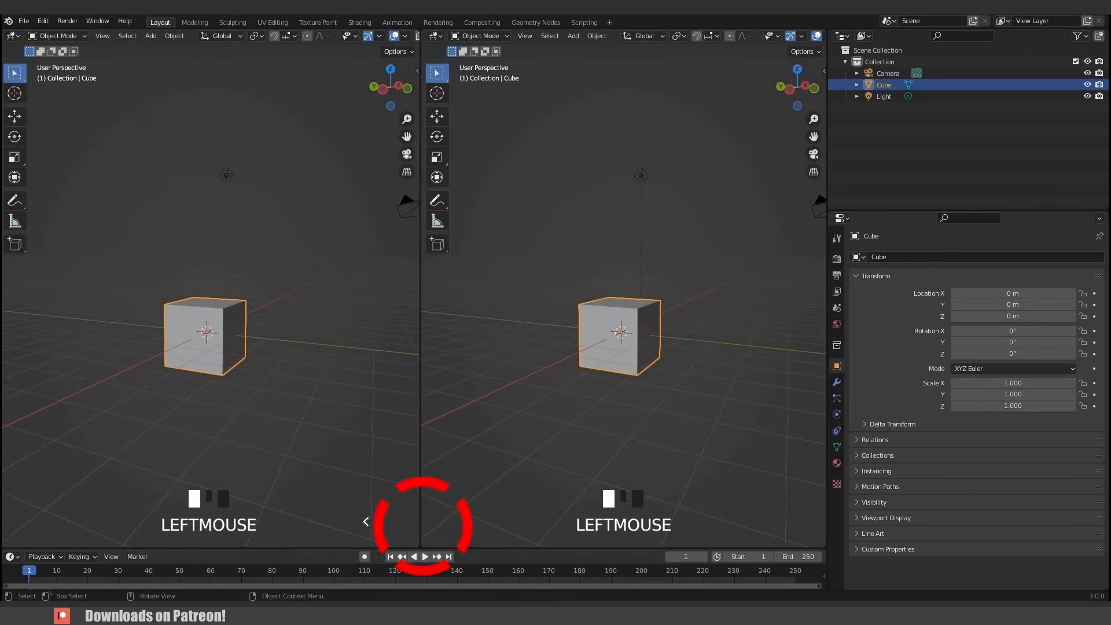
drag(365, 522, 447, 458)
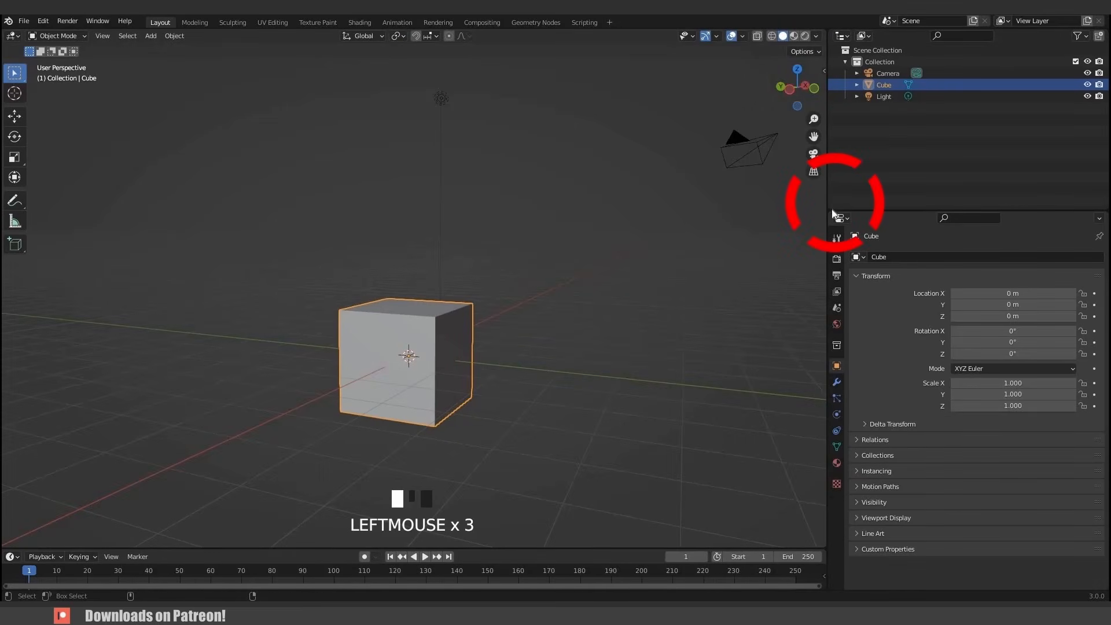
- Split the outliner area vertically into two outliners using the area options
ctrl+drag(841, 237, 847, 246)
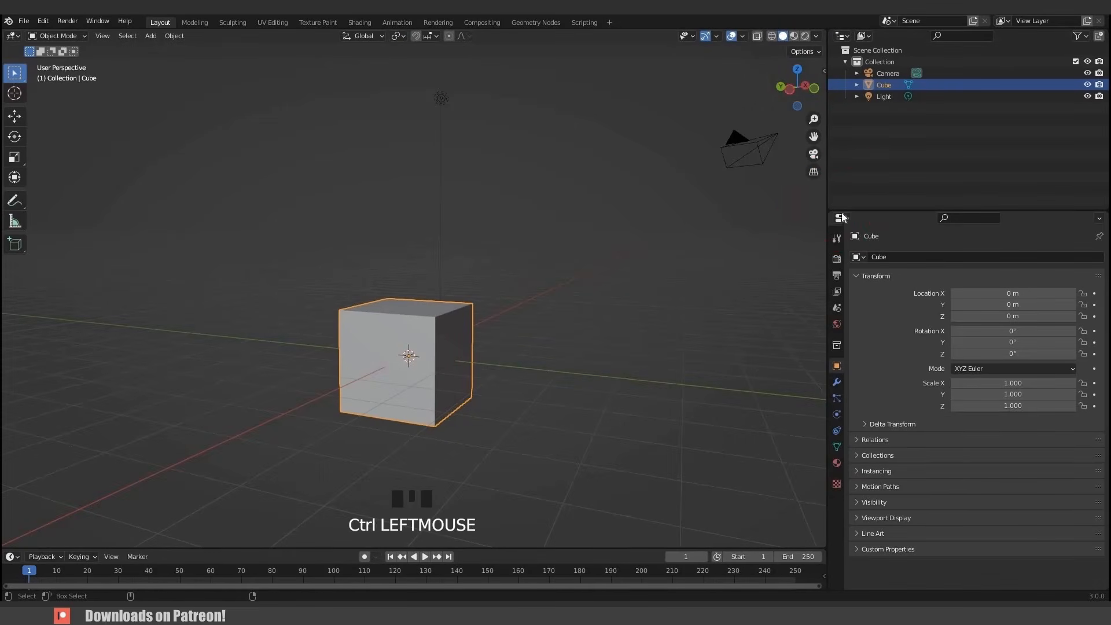
ctrl+drag(832, 208, 866, 212)
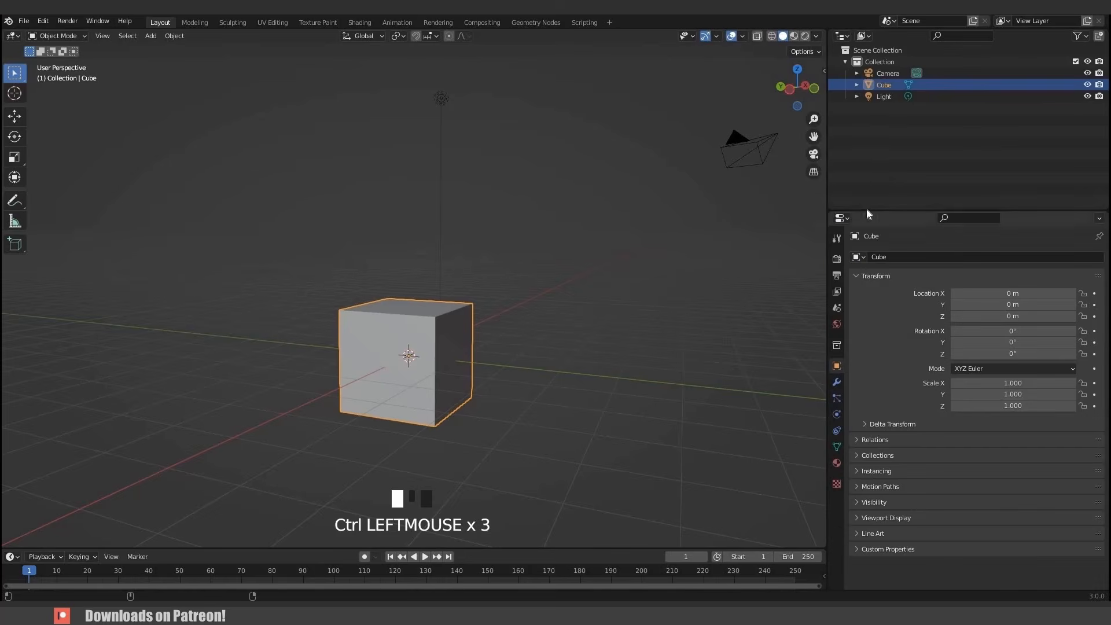
right_click(843, 173)
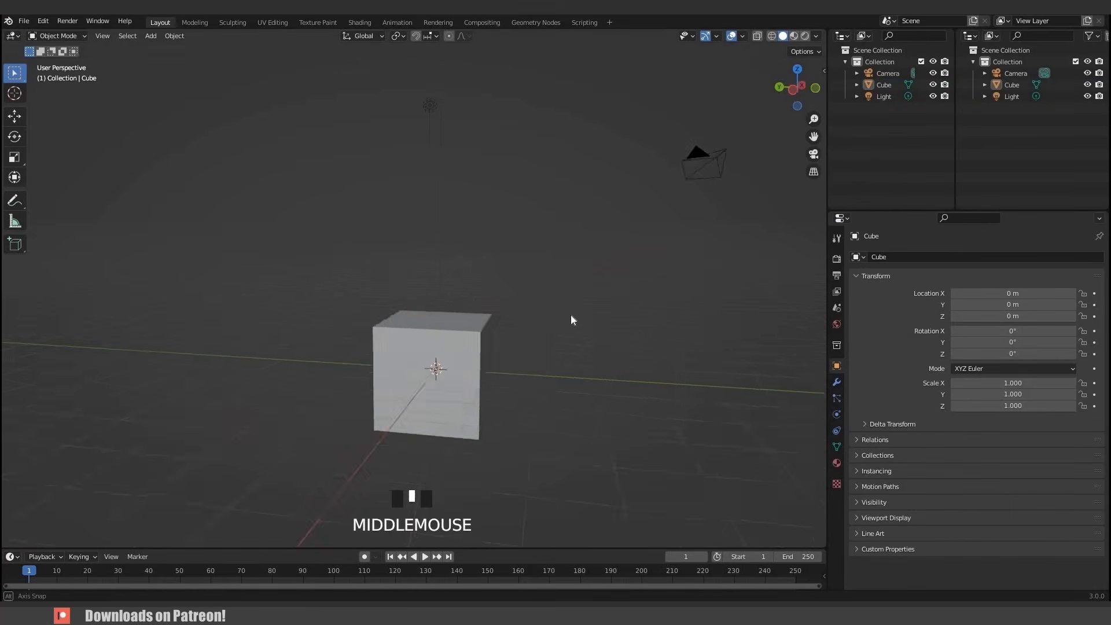
mouse_move(571, 315)
middle_down()
mouse_move(530, 313)
mouse_move(565, 329)
mouse_move(575, 298)
middle_up()
middle_drag(822, 253, 833, 239)
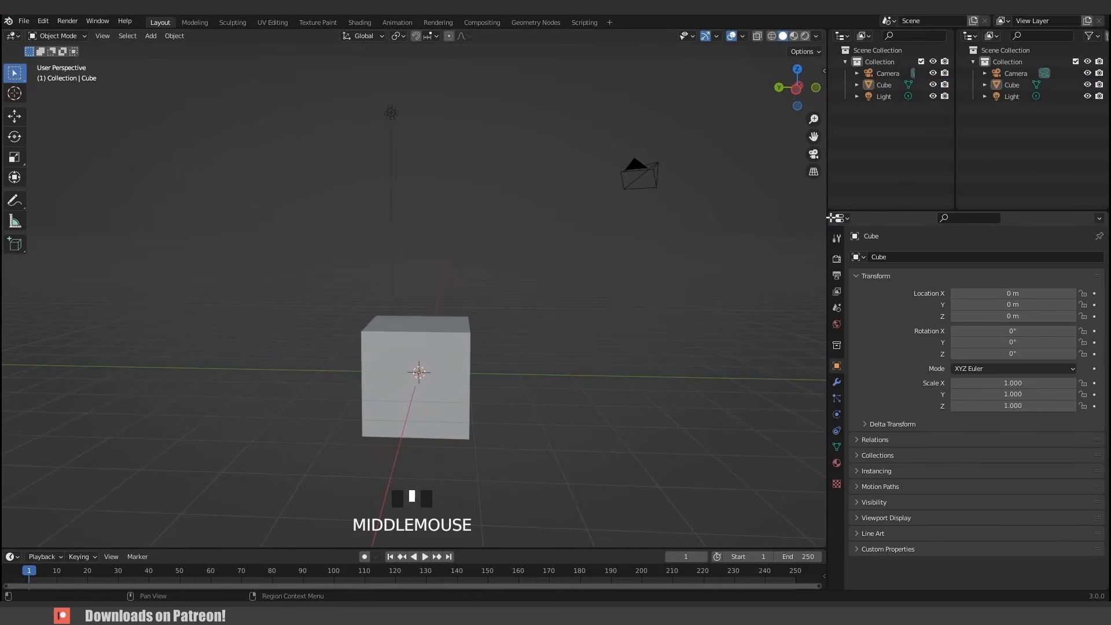
- Duplicate the properties editor into a separate floating window and close it again
shift+drag(624, 218, 613, 149)
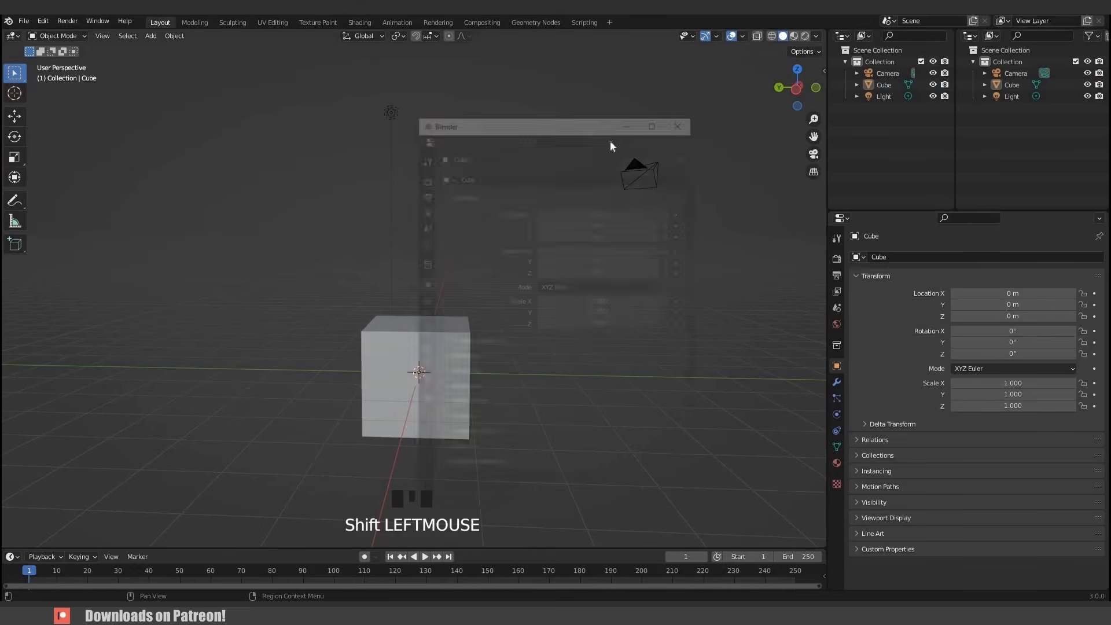
mouse_move(539, 120)
mouse_down()
mouse_move(495, 122)
mouse_move(709, 123)
mouse_move(685, 125)
mouse_up()
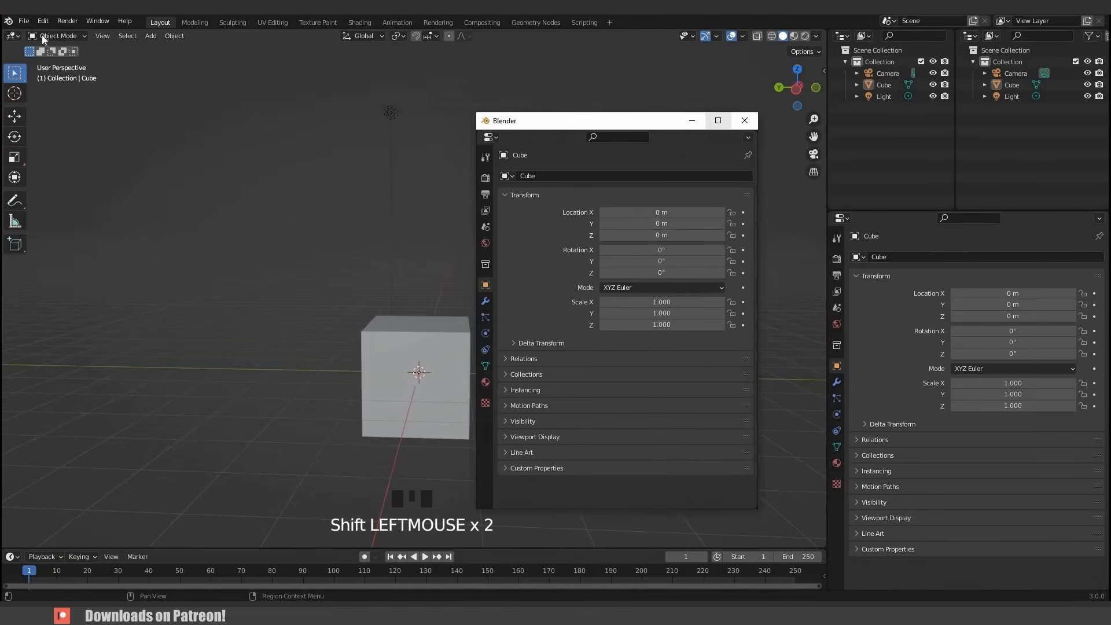
click(25, 22)
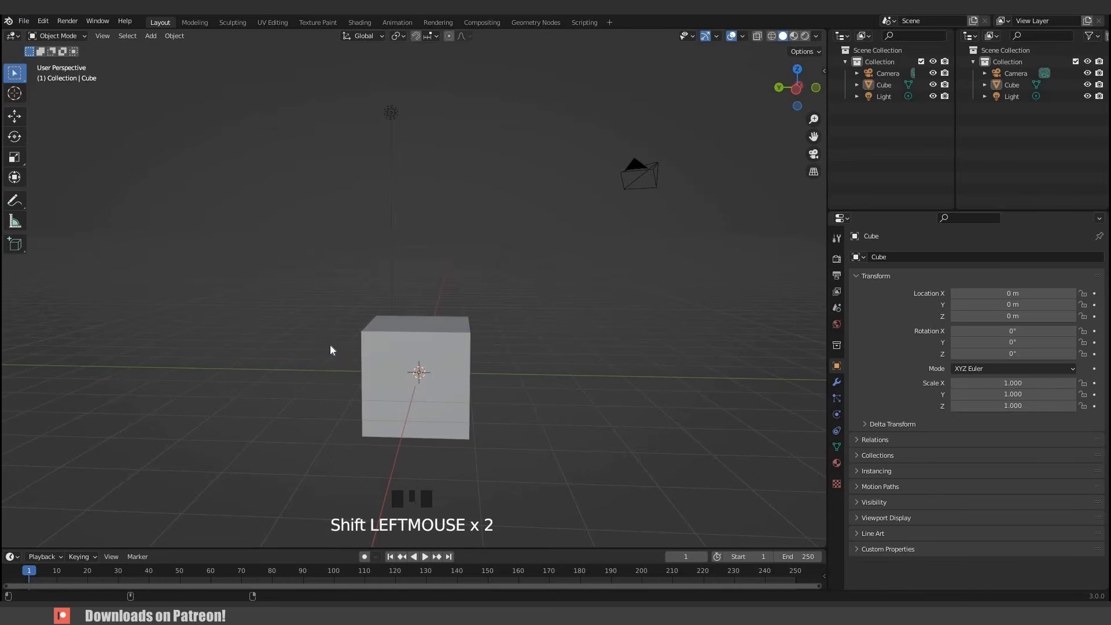
- Switch to the front orthographic view, zoom in on the cube and turn on X-ray display
middle_drag(288, 346, 285, 346)
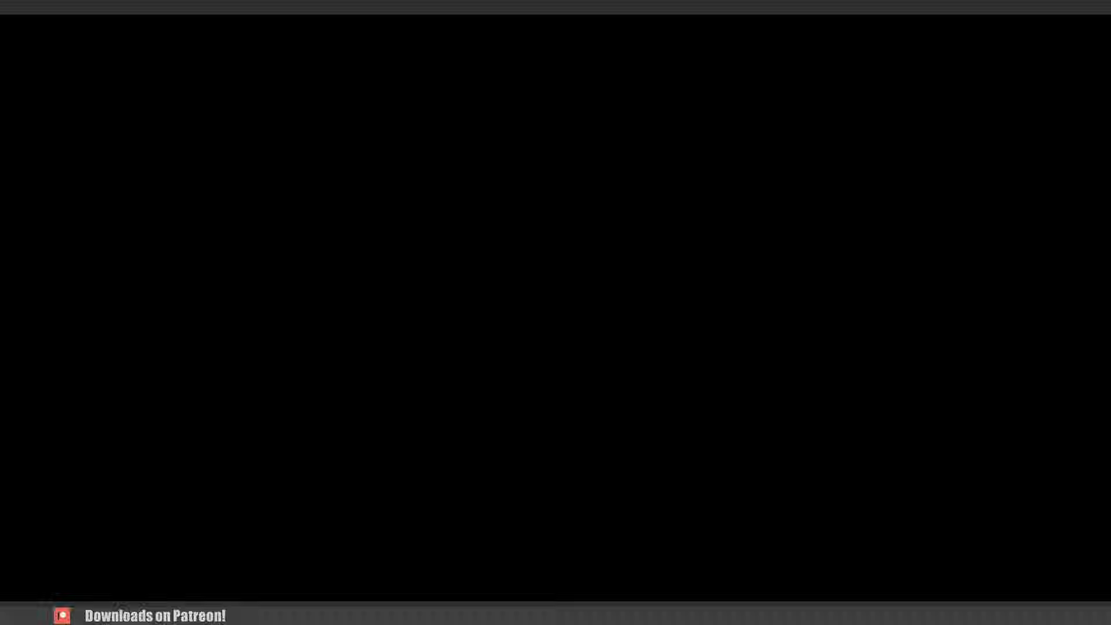
click(466, 313)
key(KP_1)
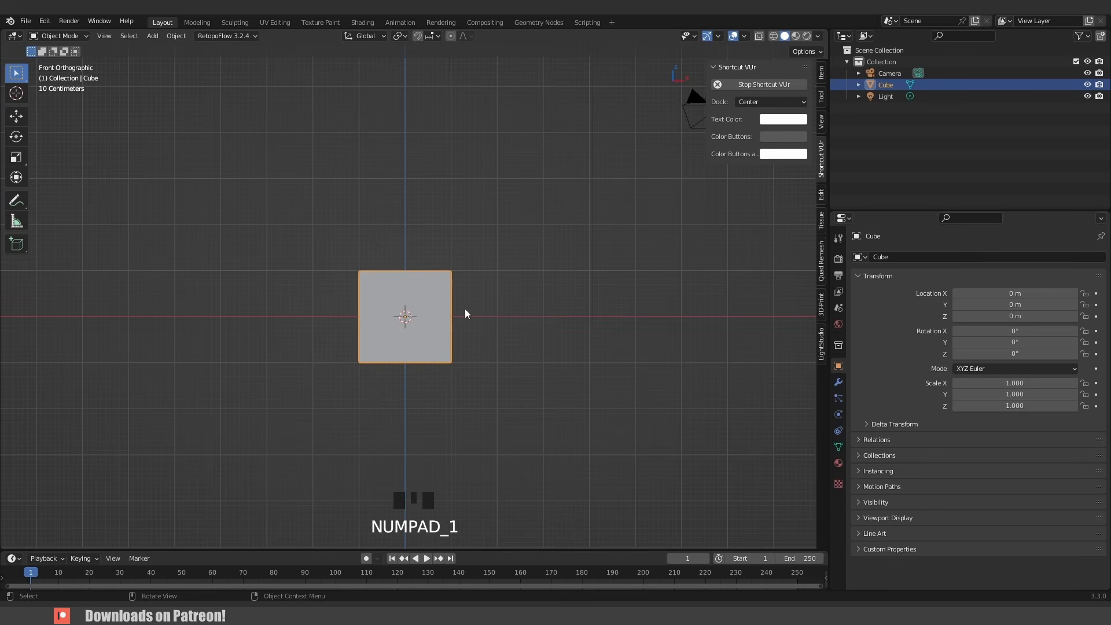
scroll(438, 344, up, 4)
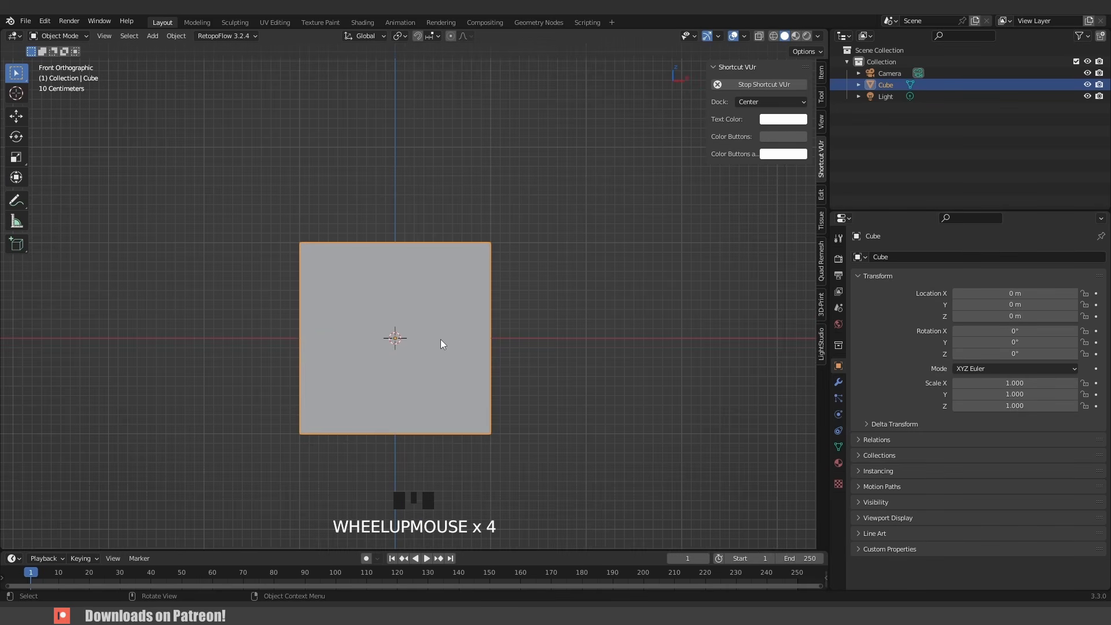
key(alt+z)
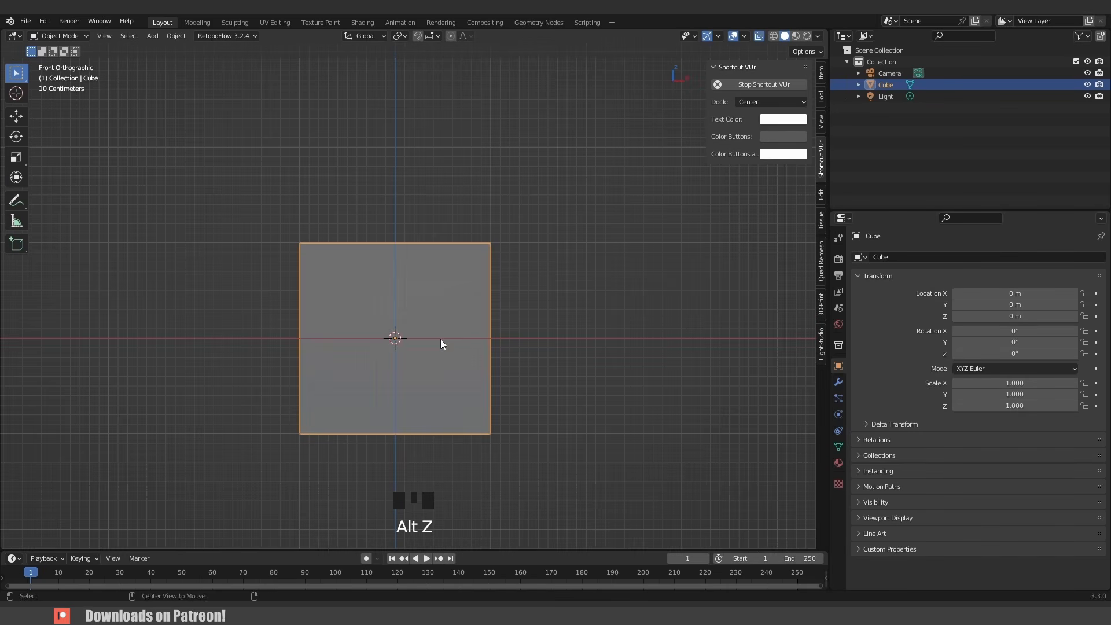
click(759, 36)
scroll(513, 329, up, 2)
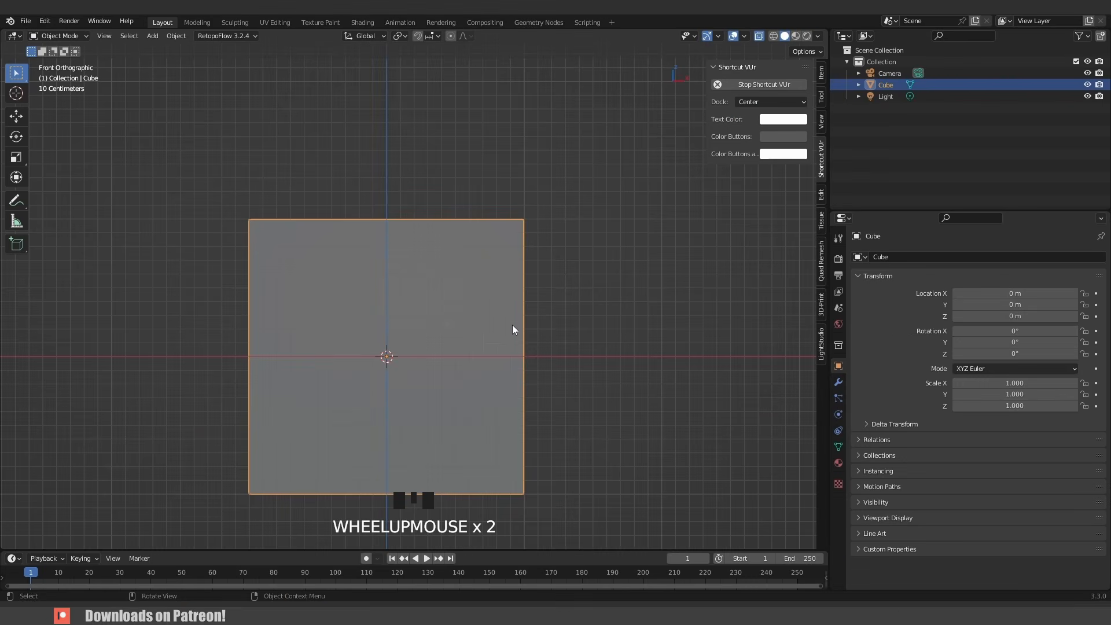
- Move the cube up along Z about 1 m so its base sits on the 3D cursor
key(g)
key(z)
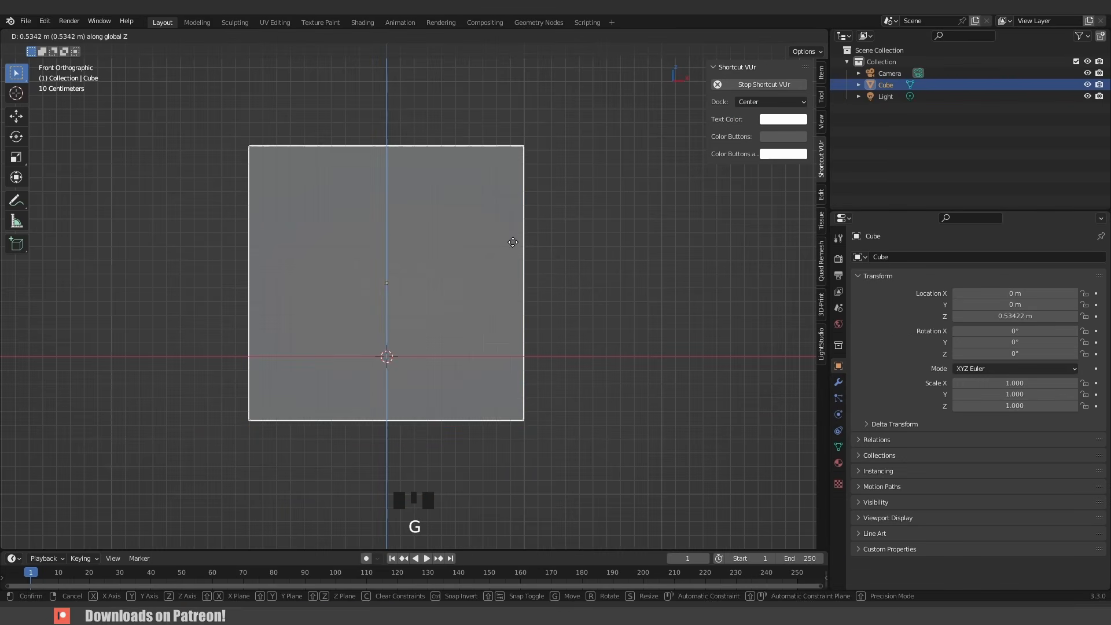
click(514, 186)
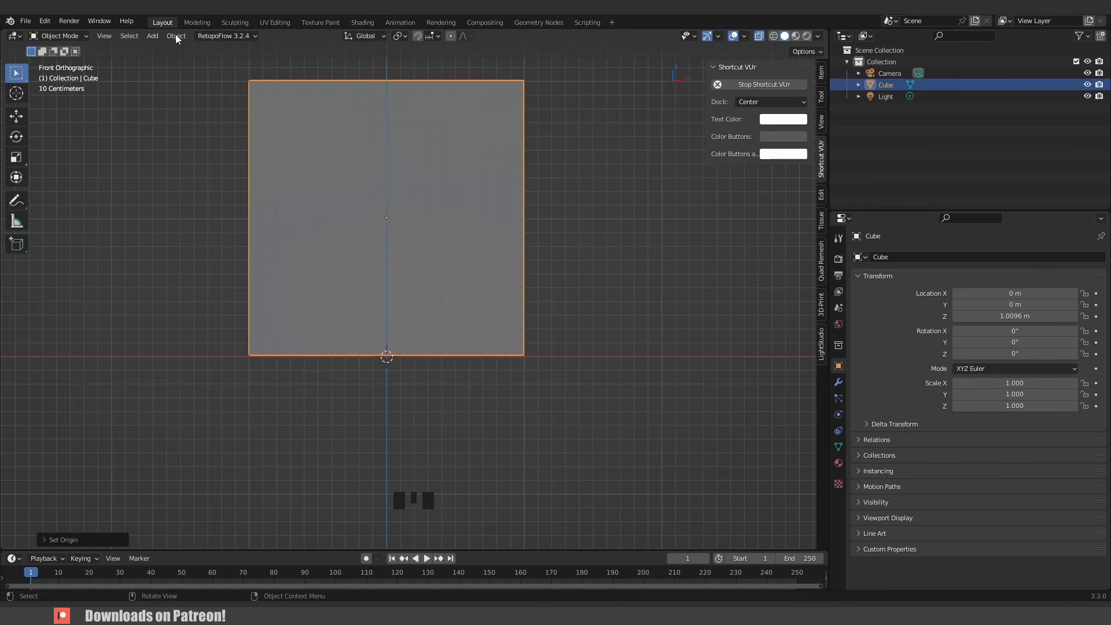
- Set the cube's origin to the 3D cursor at its base
click(175, 34)
mouse_move(264, 60)
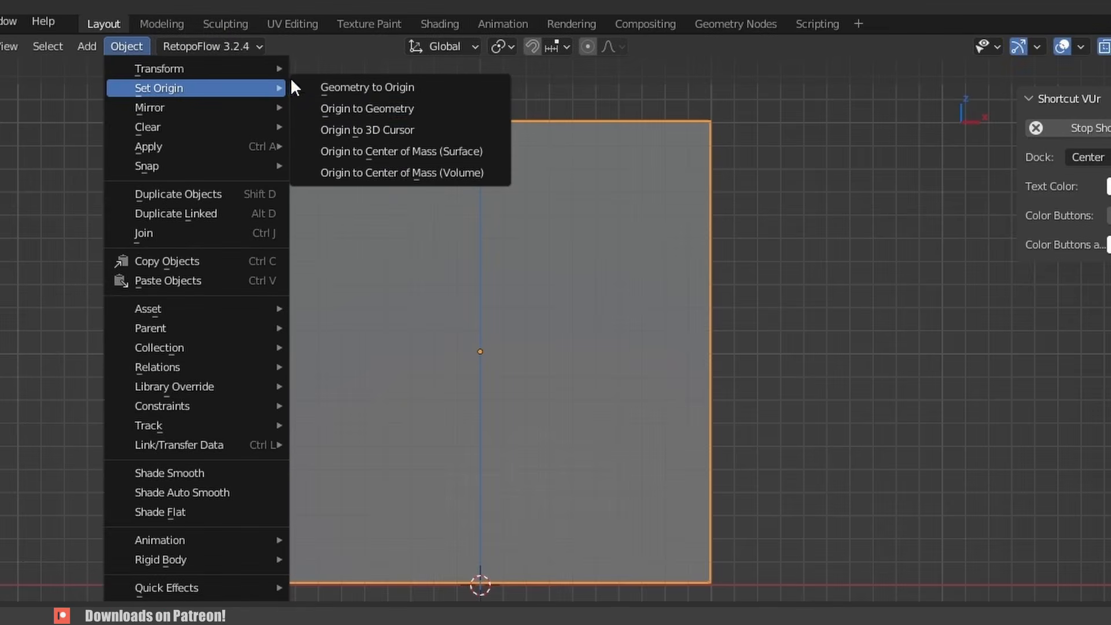
click(384, 128)
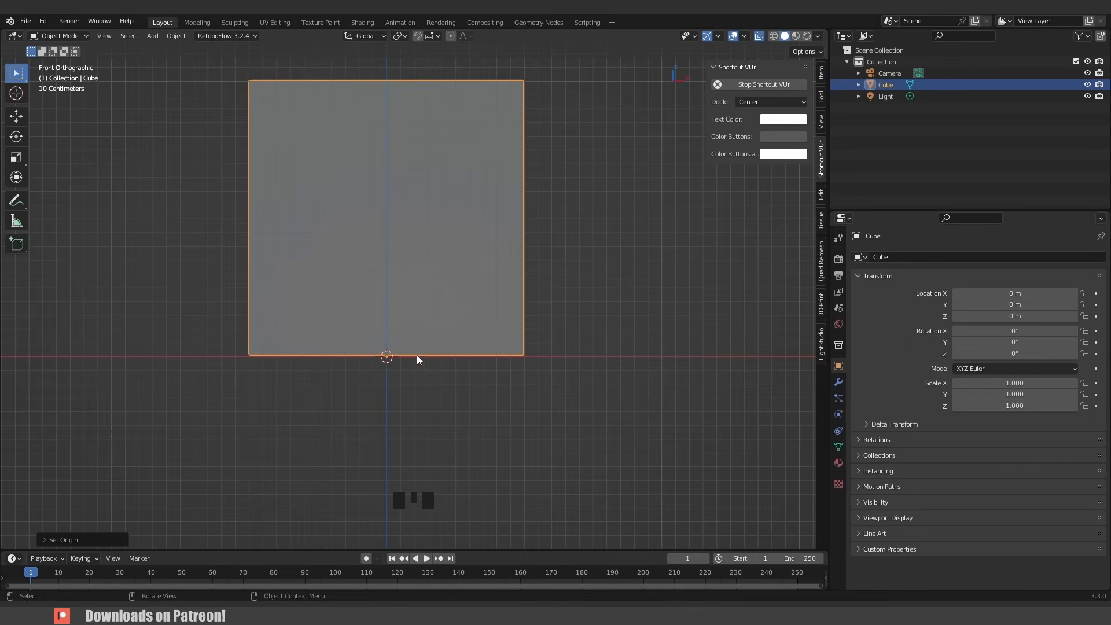
scroll(417, 356, down, 3)
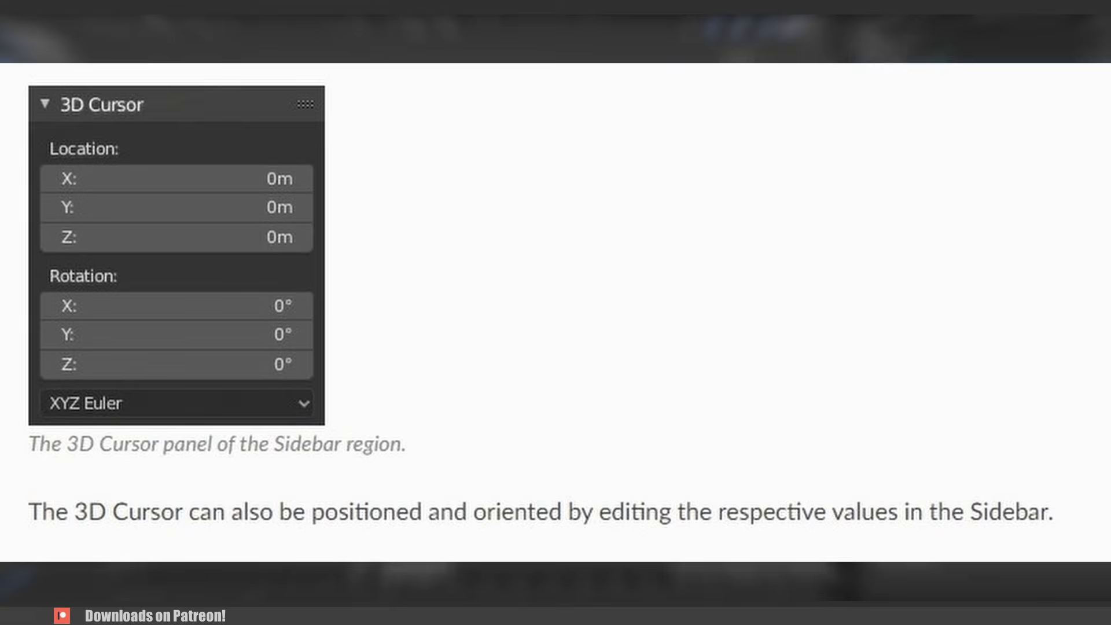
click(177, 36)
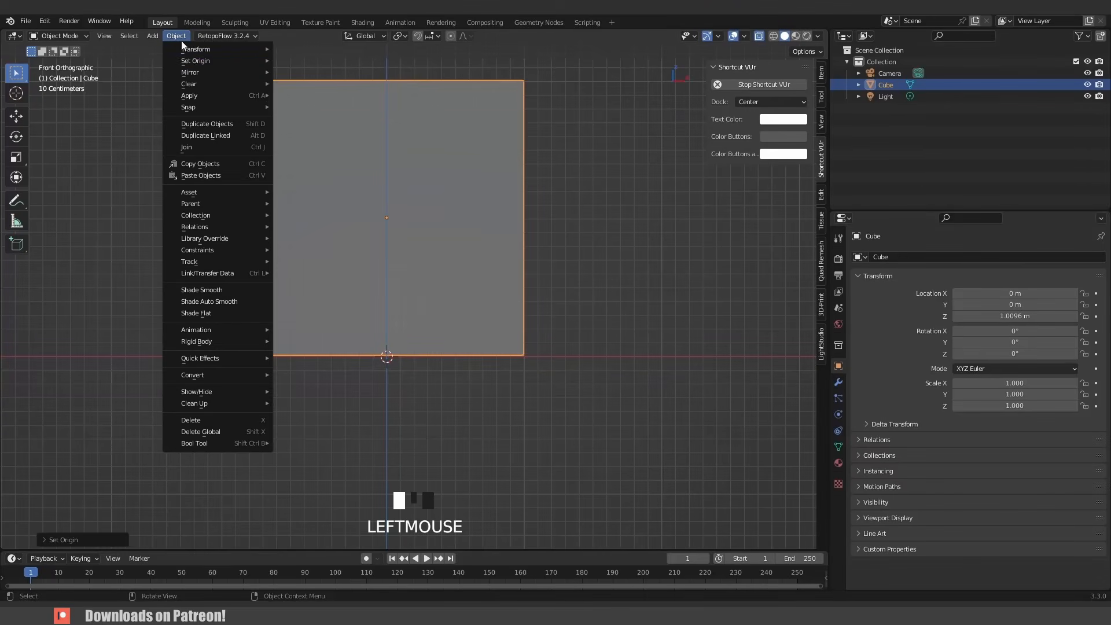
mouse_move(220, 61)
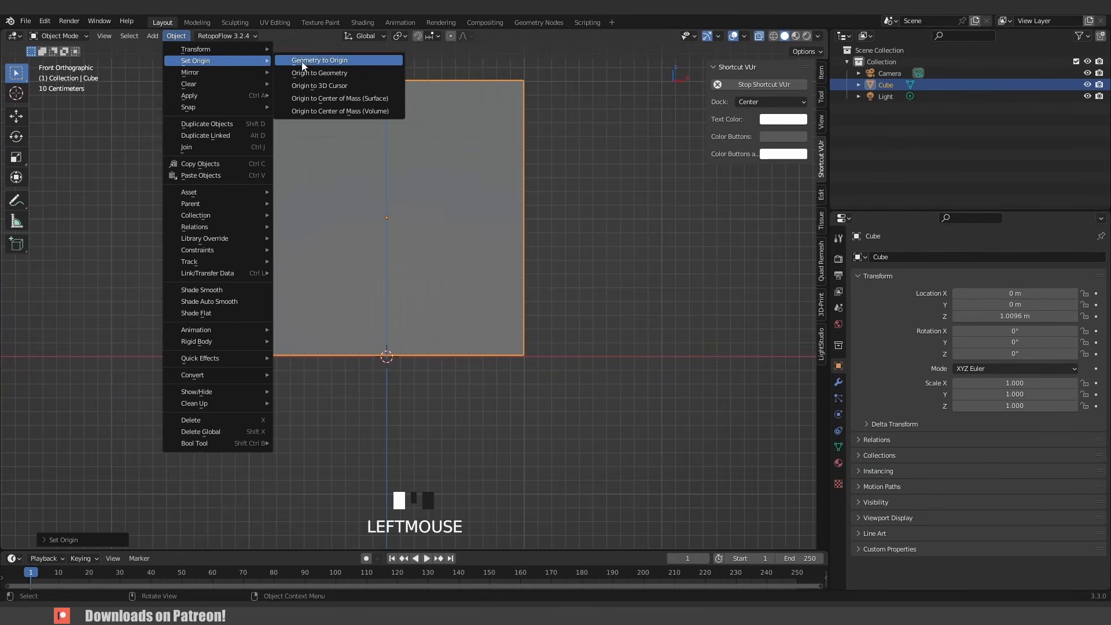
click(329, 85)
- Open the sidebar's Item tab to inspect the cube's transform and dimensions
key(n)
key(n)
click(821, 74)
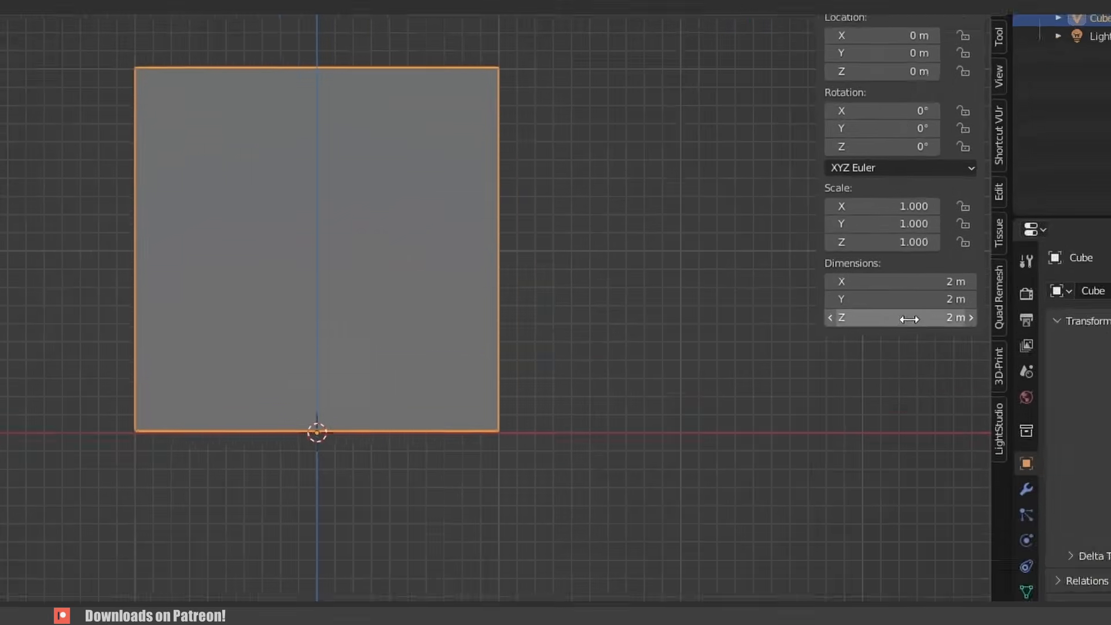
- Set the cube's Z dimension to 1.7 m
drag(751, 274, 709, 274)
mouse_move(984, 339)
mouse_down()
mouse_move(1100, 339)
mouse_move(999, 339)
mouse_up()
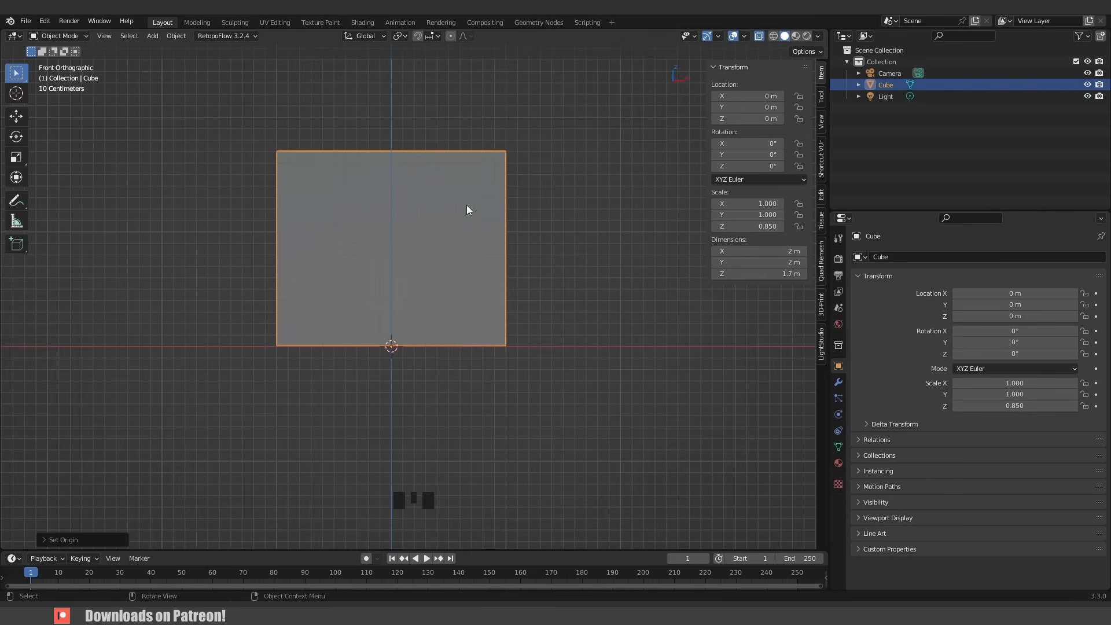
- Add a reference image of the character sheet in the front orthographic view
middle_drag(372, 163, 384, 242)
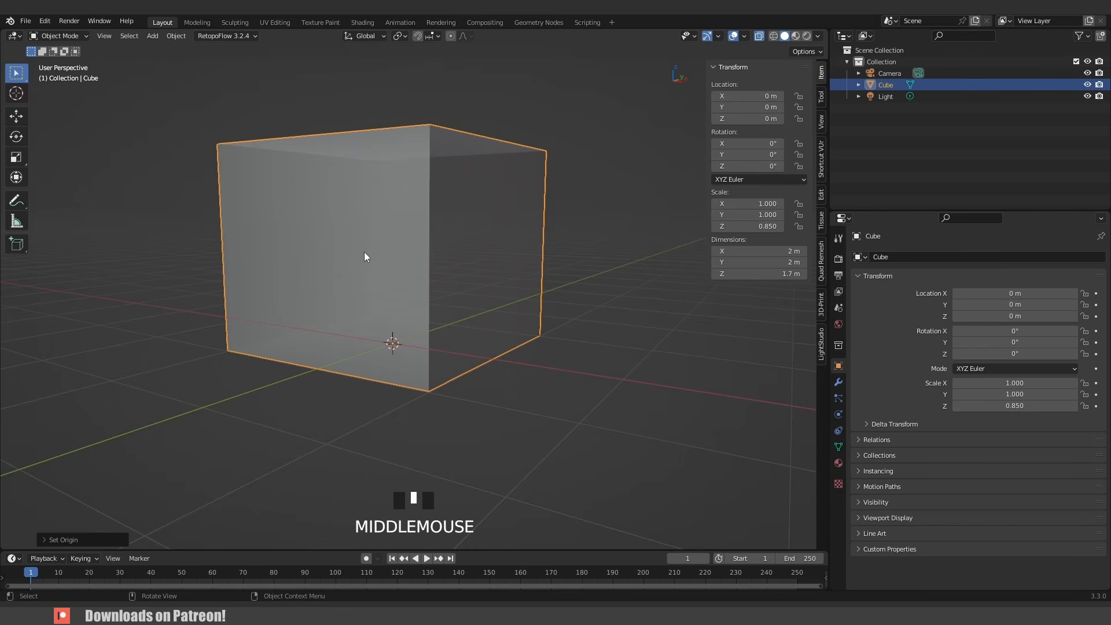
key(KP_1)
key(shift+a)
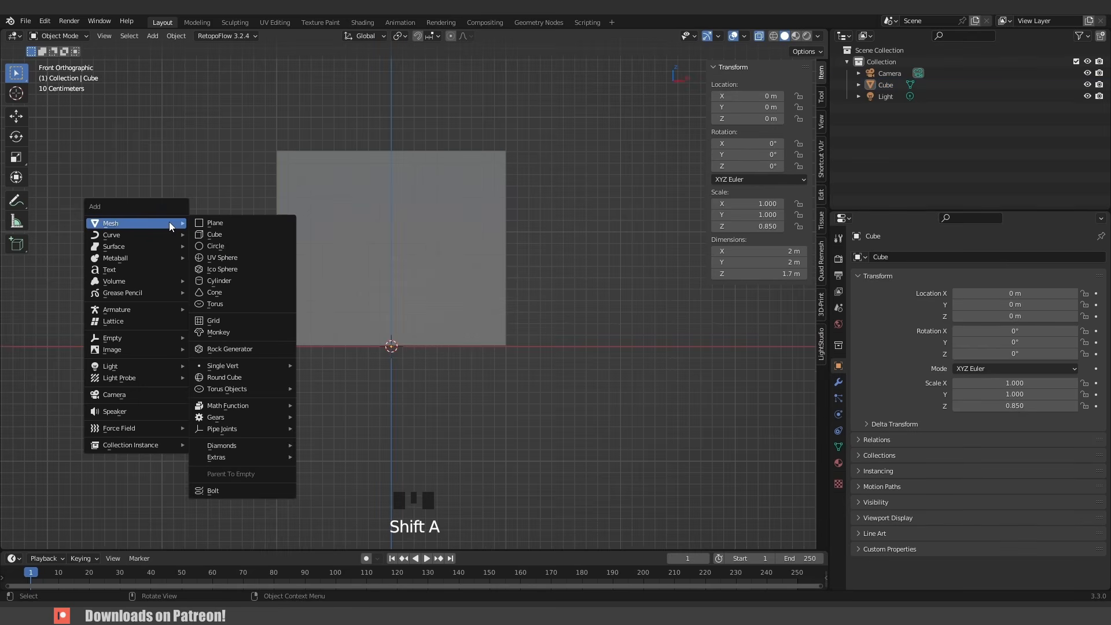
mouse_move(140, 350)
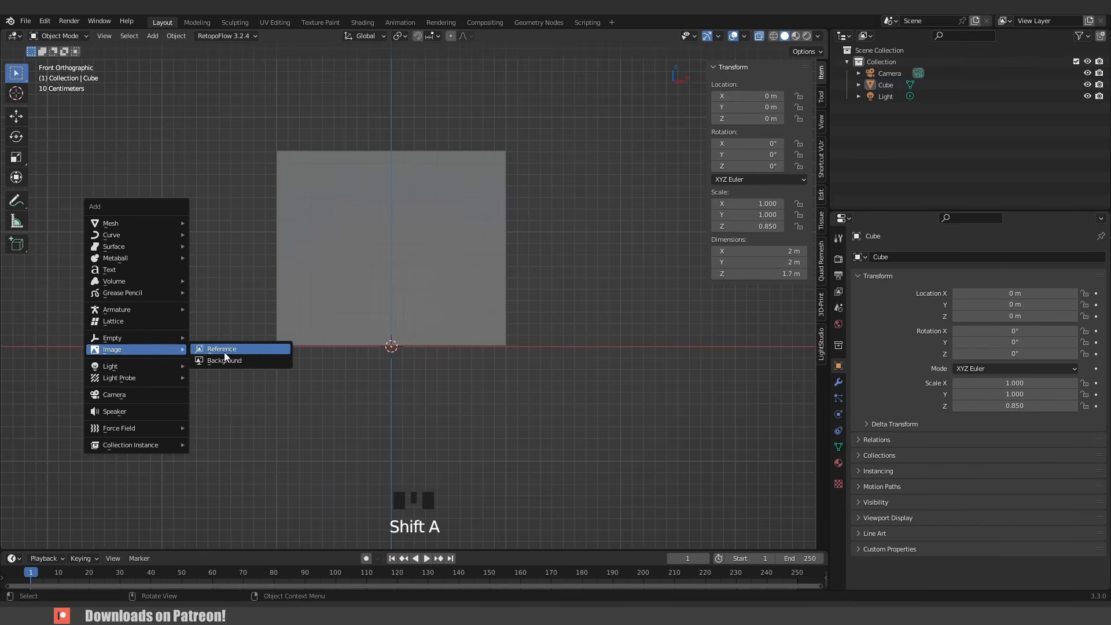
click(239, 349)
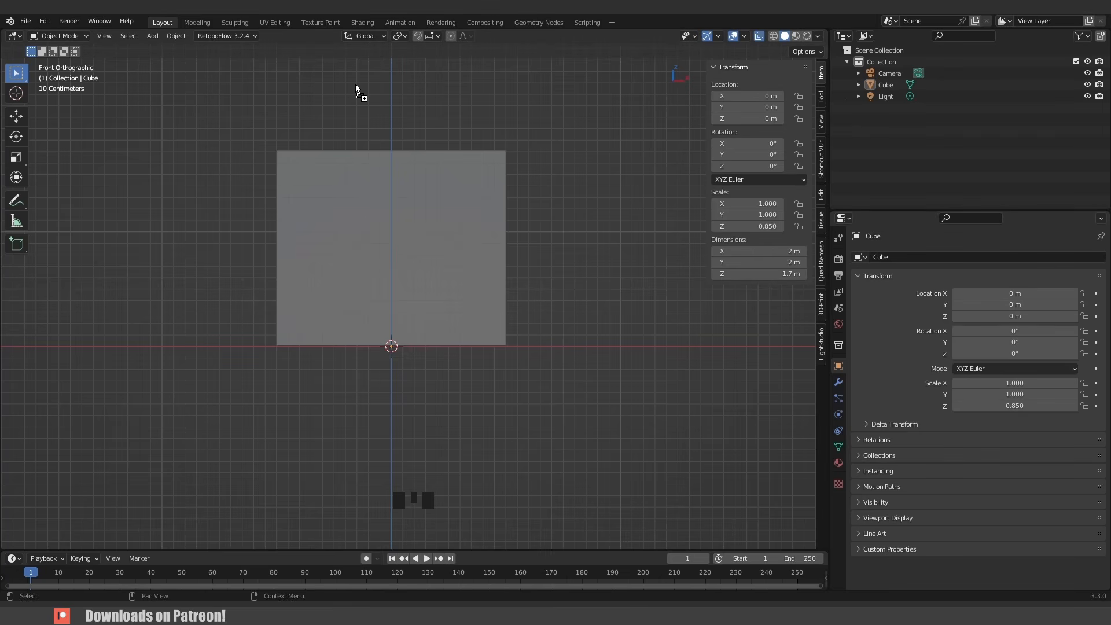
drag(386, 113, 385, 110)
scroll(399, 118, down, 3)
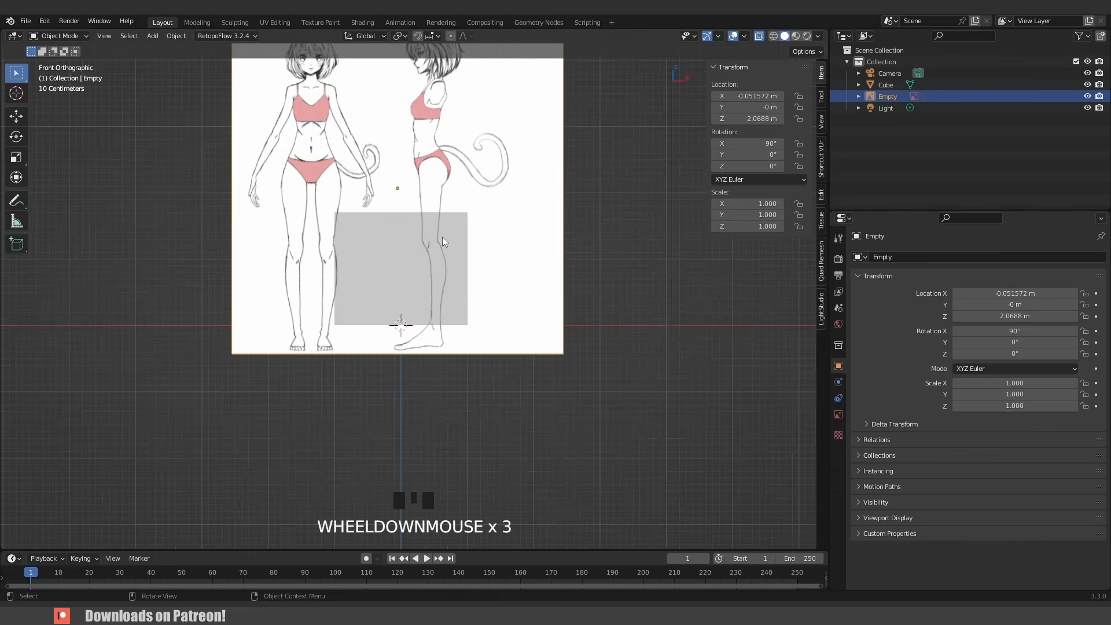
- Scale the reference image down and move it so the figures' feet sit at the world origin
double_click(498, 226)
key(s)
click(451, 261)
scroll(436, 250, up, 4)
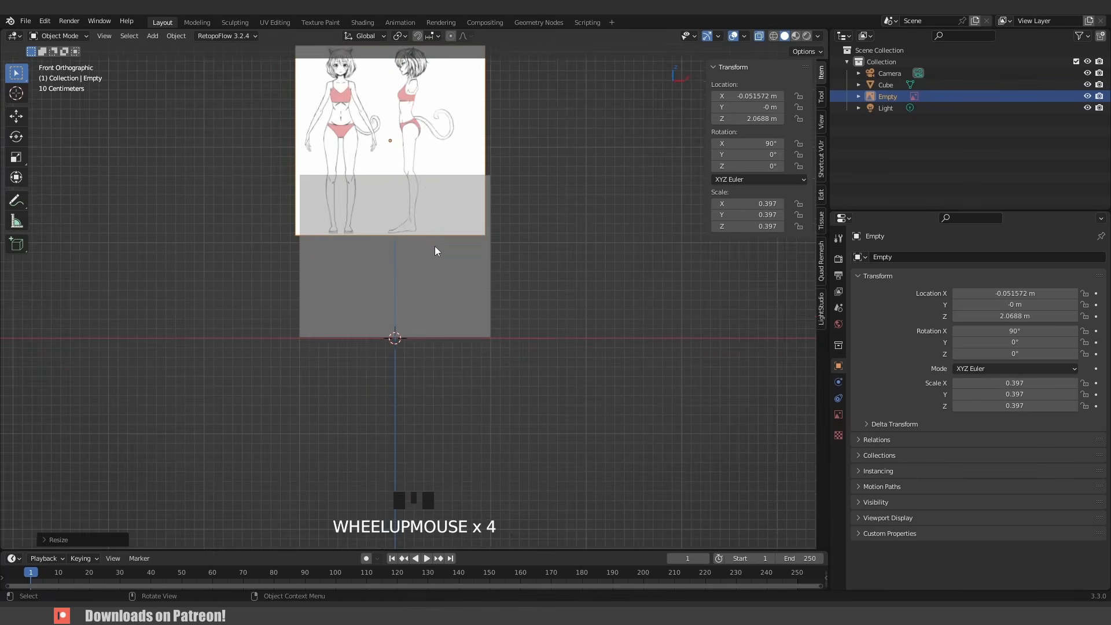
scroll(430, 215, up, 2)
key(g)
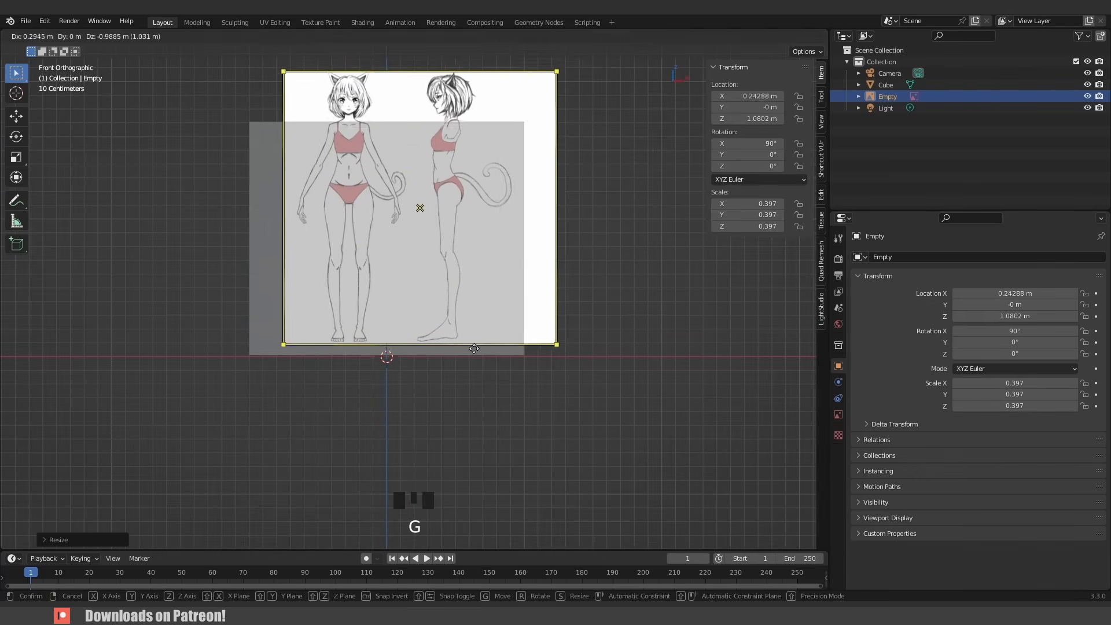
click(580, 424)
- Rescale the reference image uniformly to 0.350
key(s)
click(566, 403)
scroll(474, 348, up, 5)
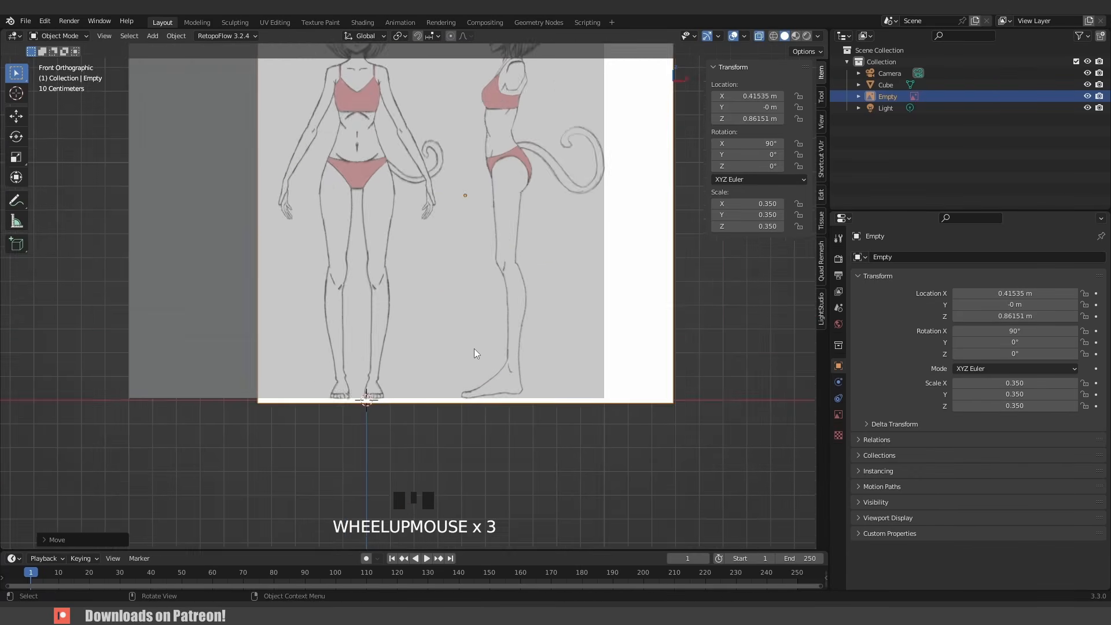
scroll(508, 267, down, 4)
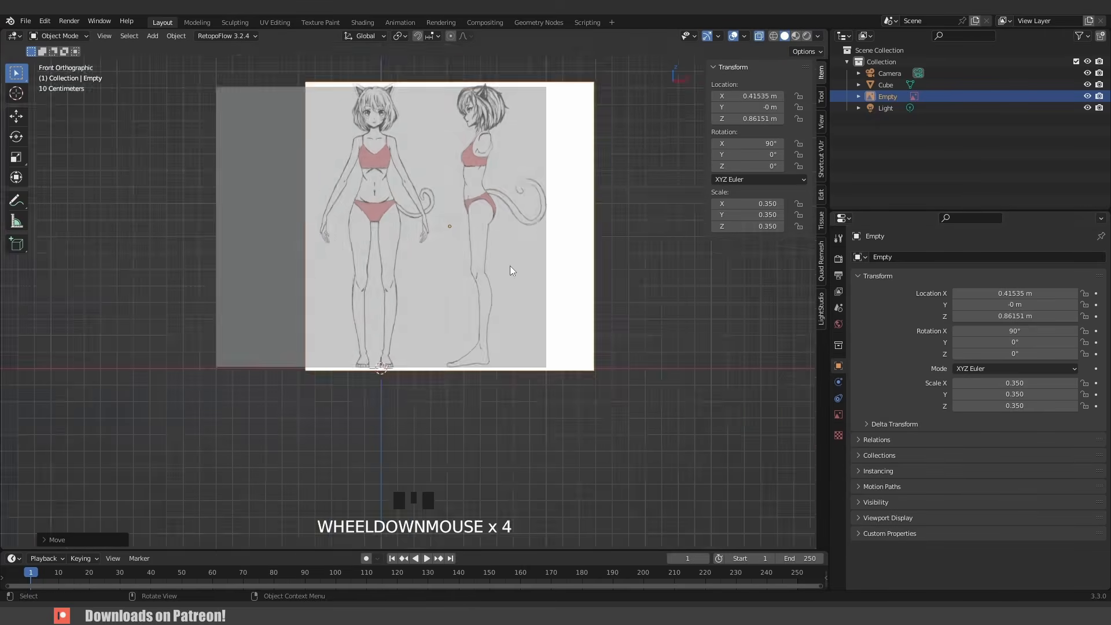
- Enable the reference image's opacity and set it to 0.192
middle_drag(509, 267, 508, 234)
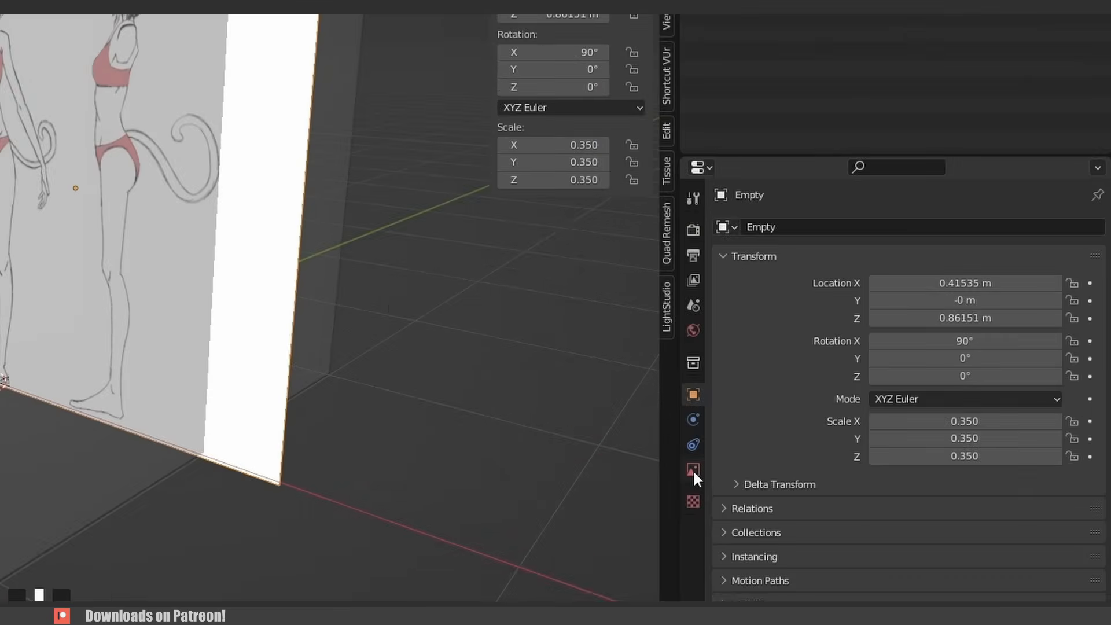
click(837, 414)
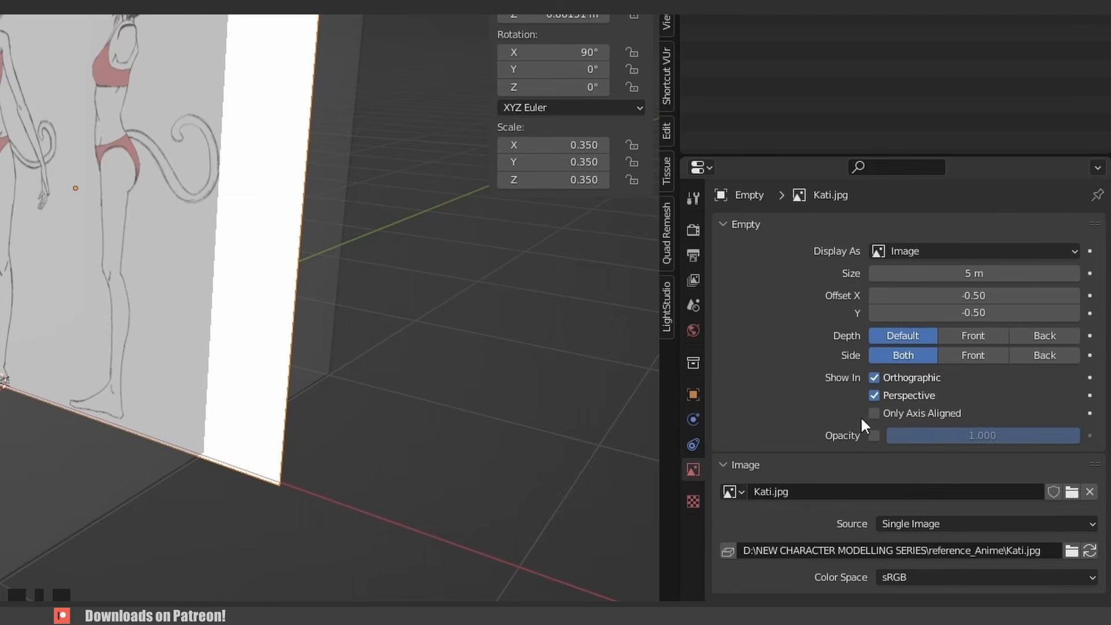
click(873, 435)
drag(1030, 435, 876, 435)
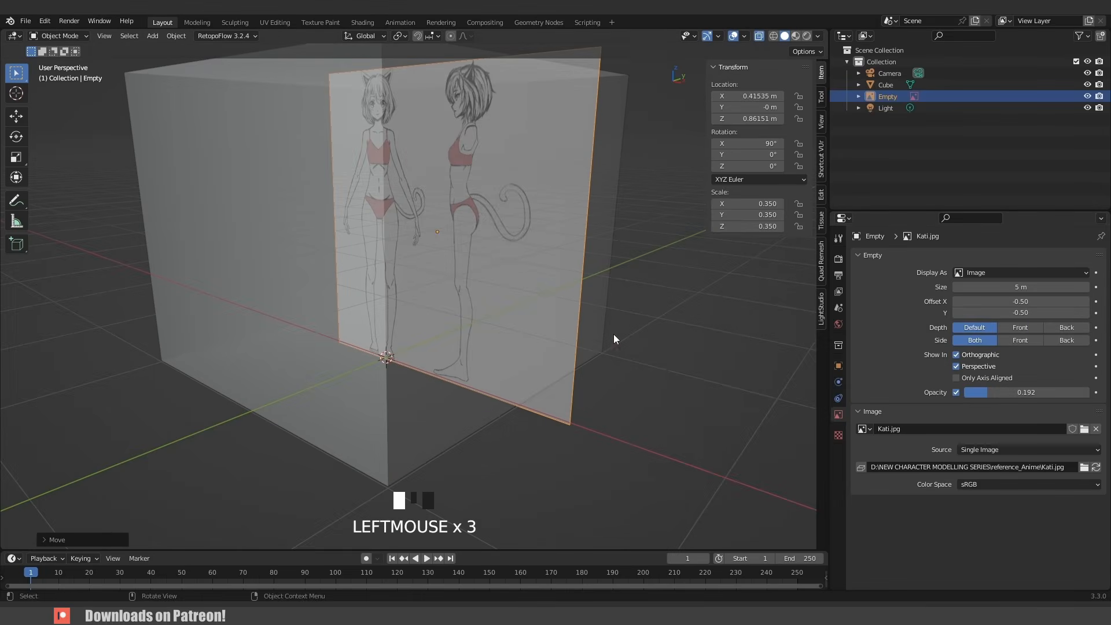
- Set the reference image to display only on its front side
middle_drag(613, 334, 477, 335)
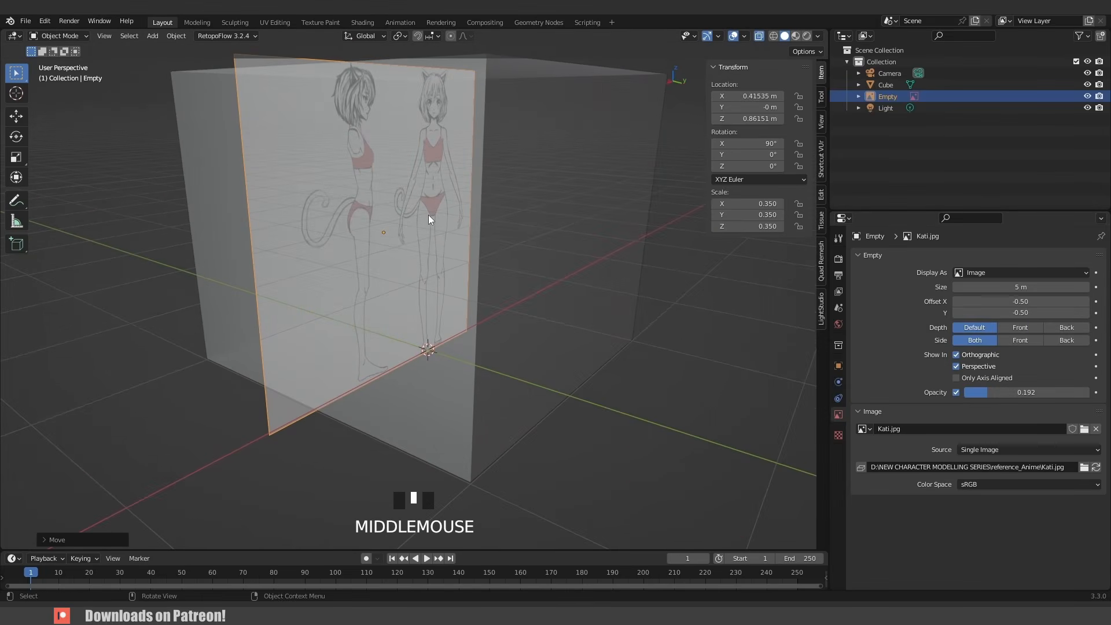
click(1019, 341)
middle_drag(440, 261, 483, 259)
key(KP_1)
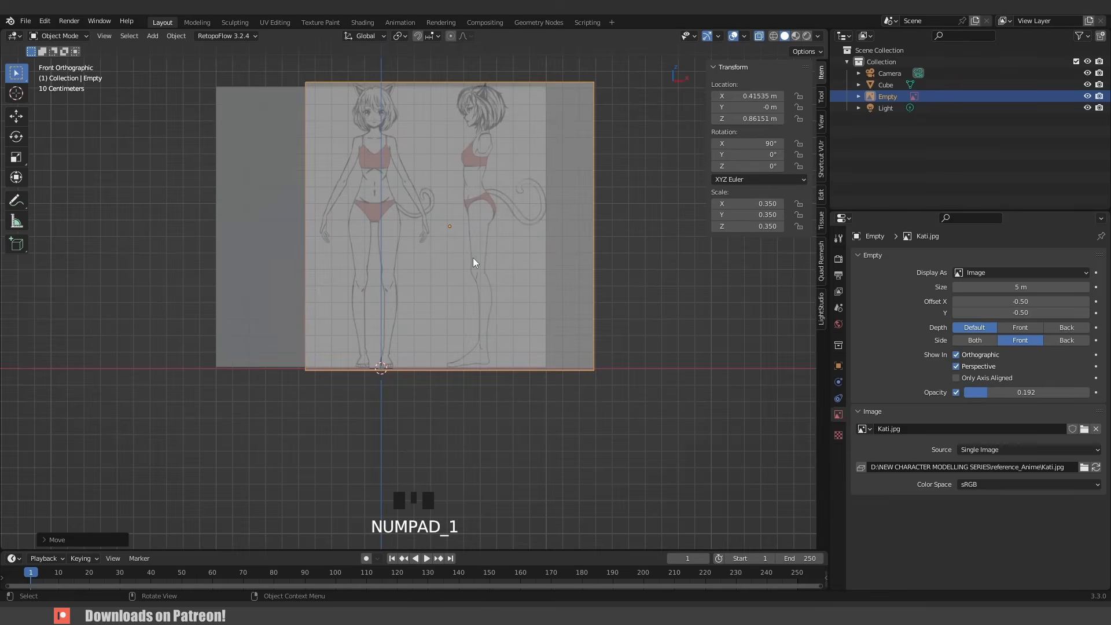
- Move the reference image along X to center the front-view figure on the vertical axis
scroll(362, 251, up, 6)
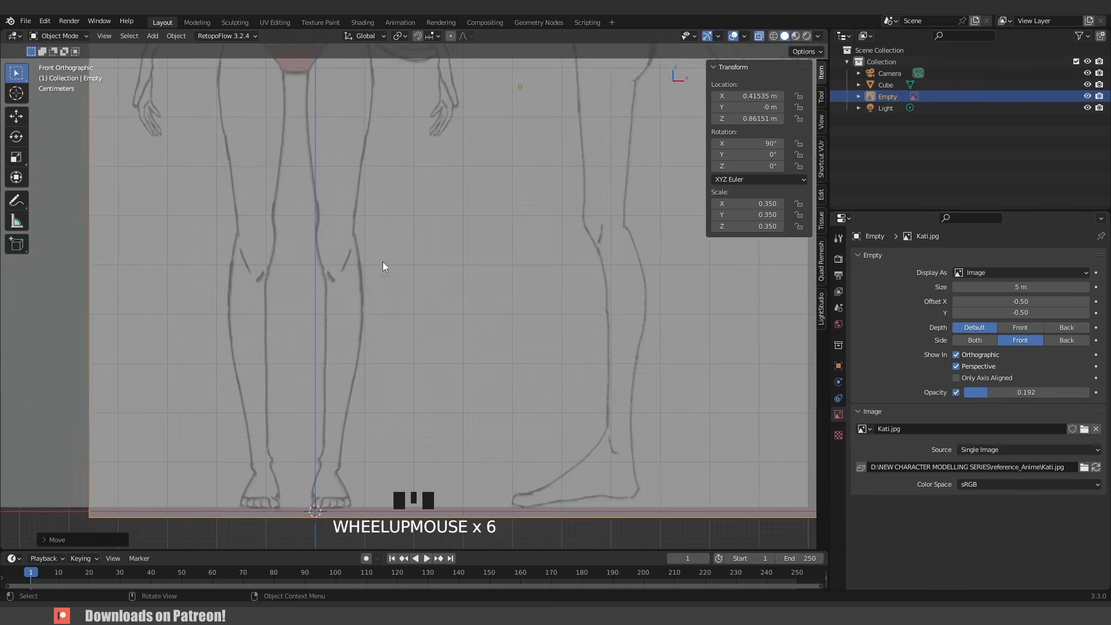
shift+middle_drag(384, 262, 481, 350)
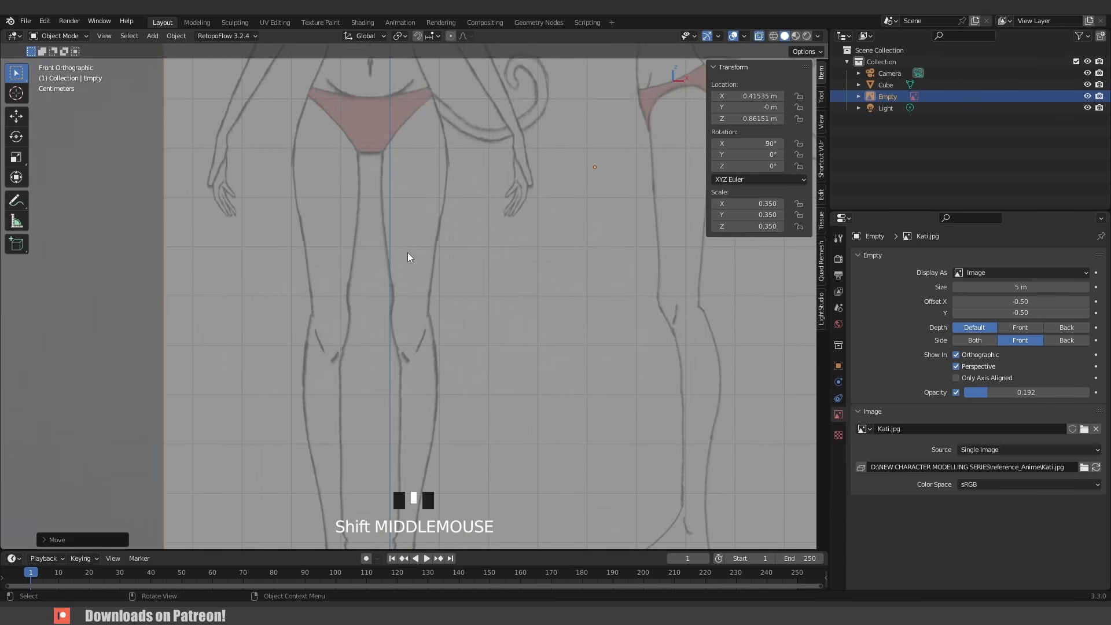
click(464, 238)
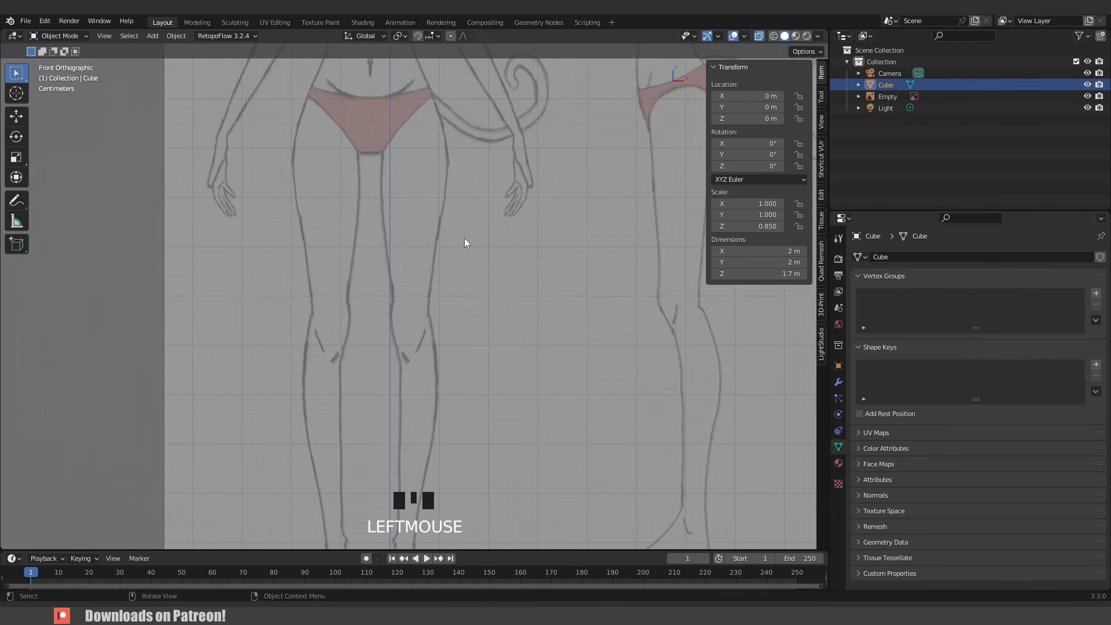
key(g)
key(x)
click(491, 244)
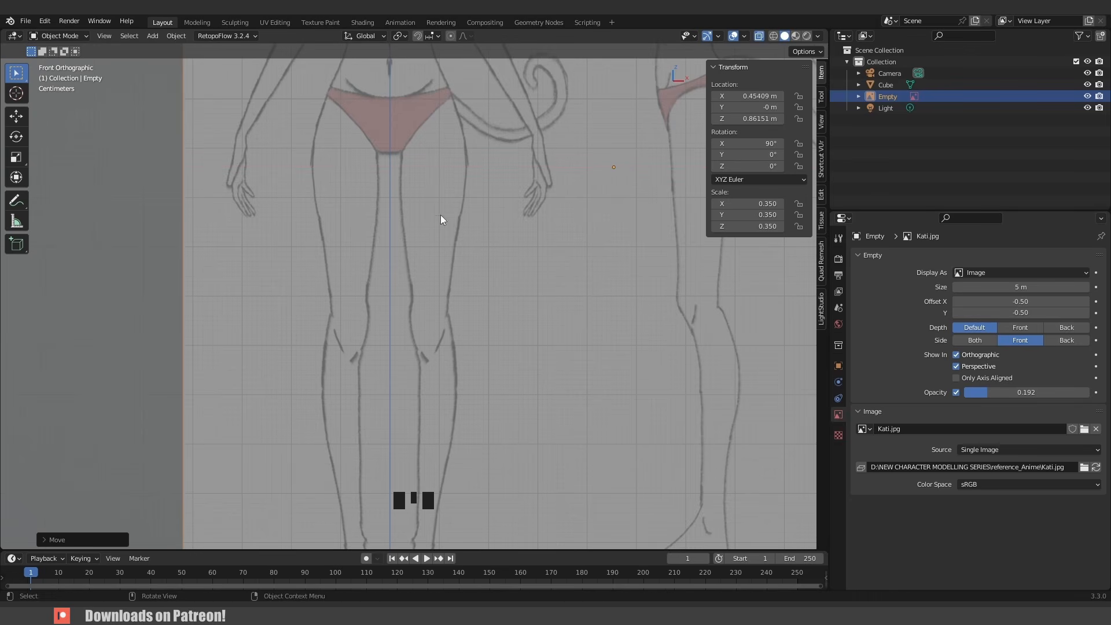
- Delete the default cube
shift+middle_drag(442, 134, 472, 165)
scroll(457, 327, down, 3)
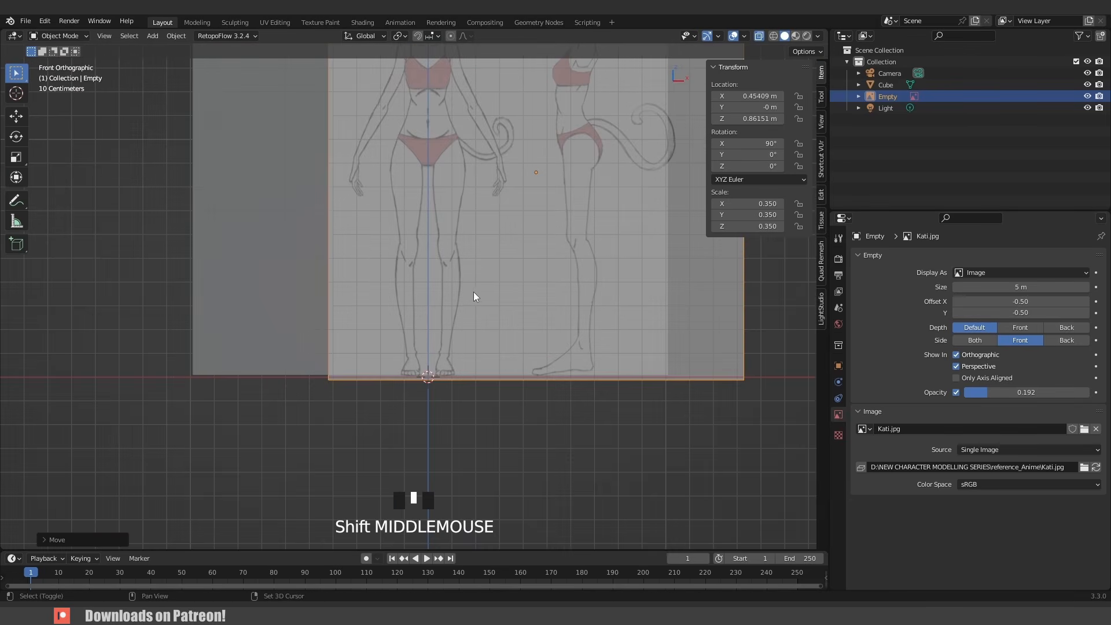
scroll(473, 296, down, 3)
middle_drag(519, 280, 285, 189)
click(291, 169)
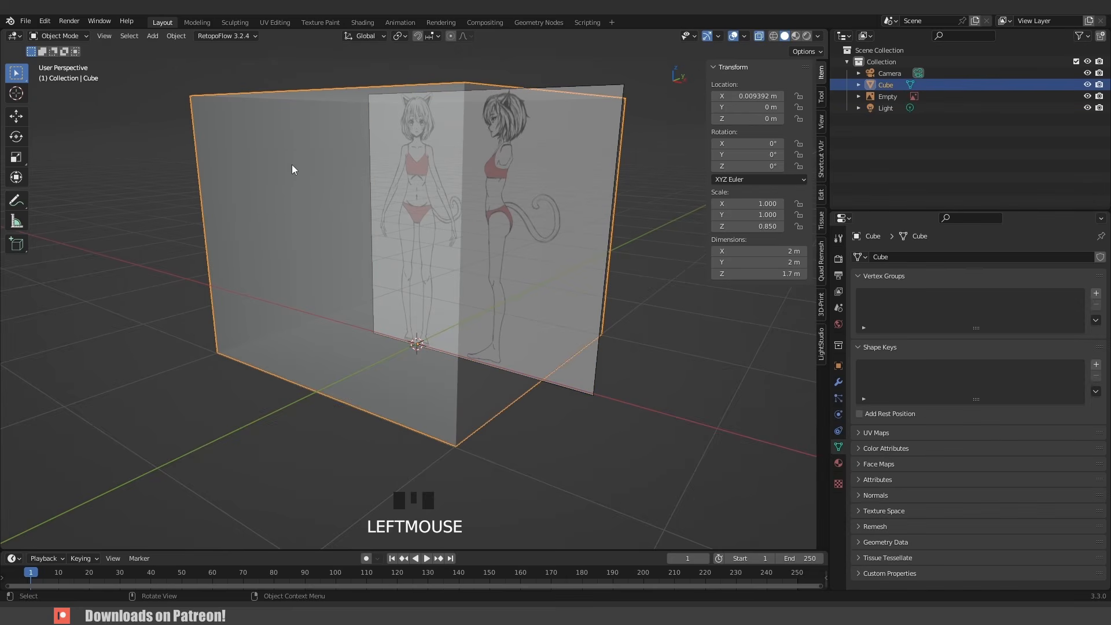
key(x)
click(289, 184)
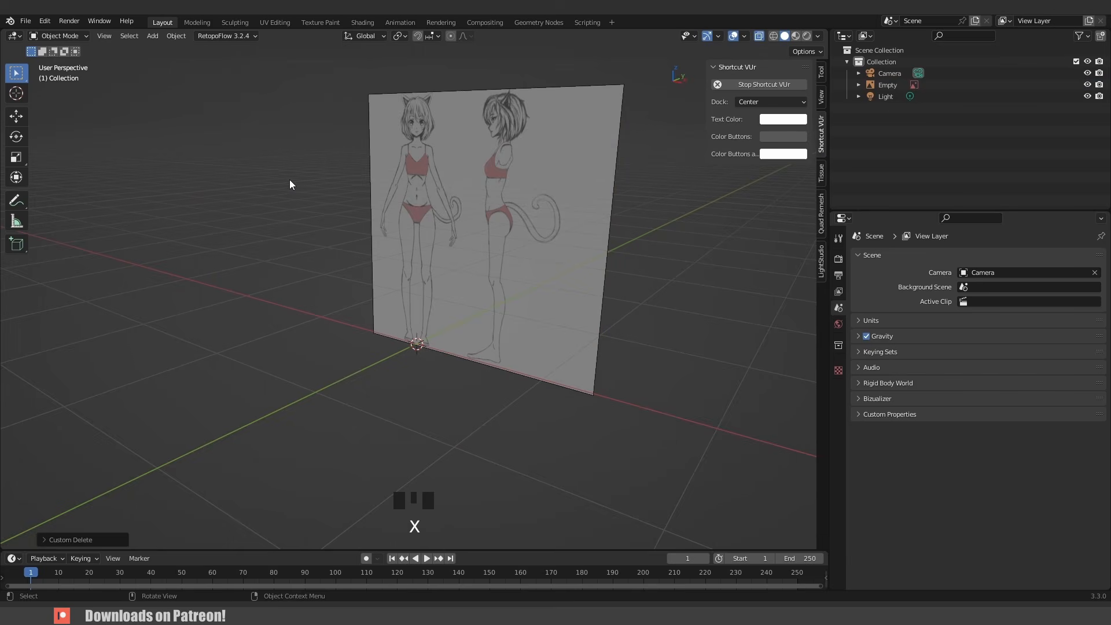
- Duplicate the reference image in place and rotate the copy 90° around Z
scroll(429, 230, down, 3)
middle_drag(429, 227, 359, 250)
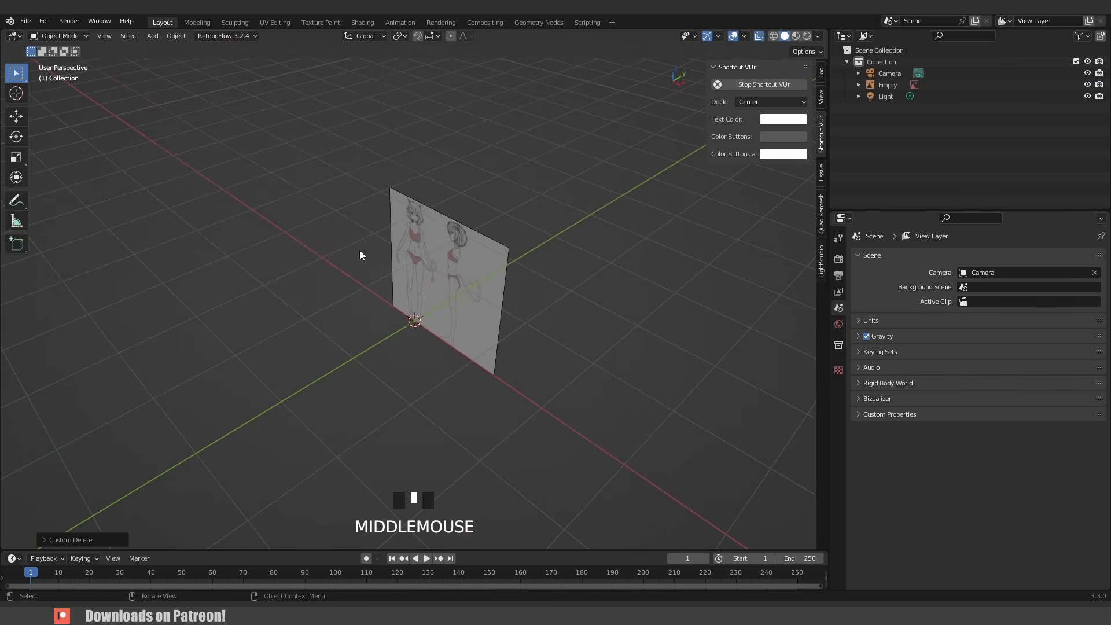
click(17, 117)
scroll(321, 265, up, 3)
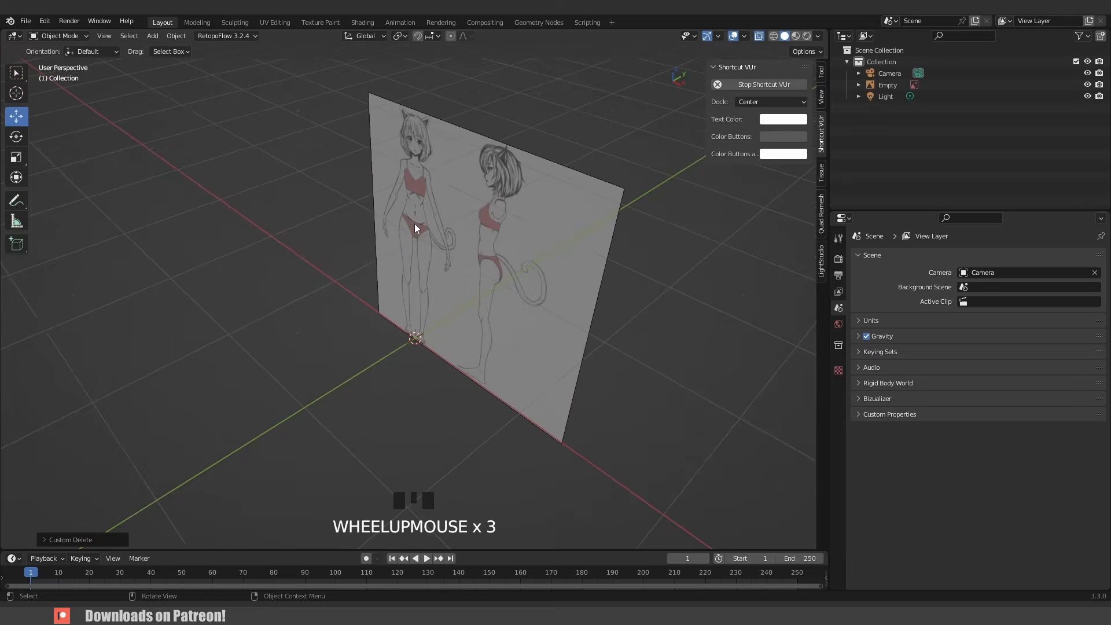
click(414, 225)
middle_drag(413, 253, 483, 269)
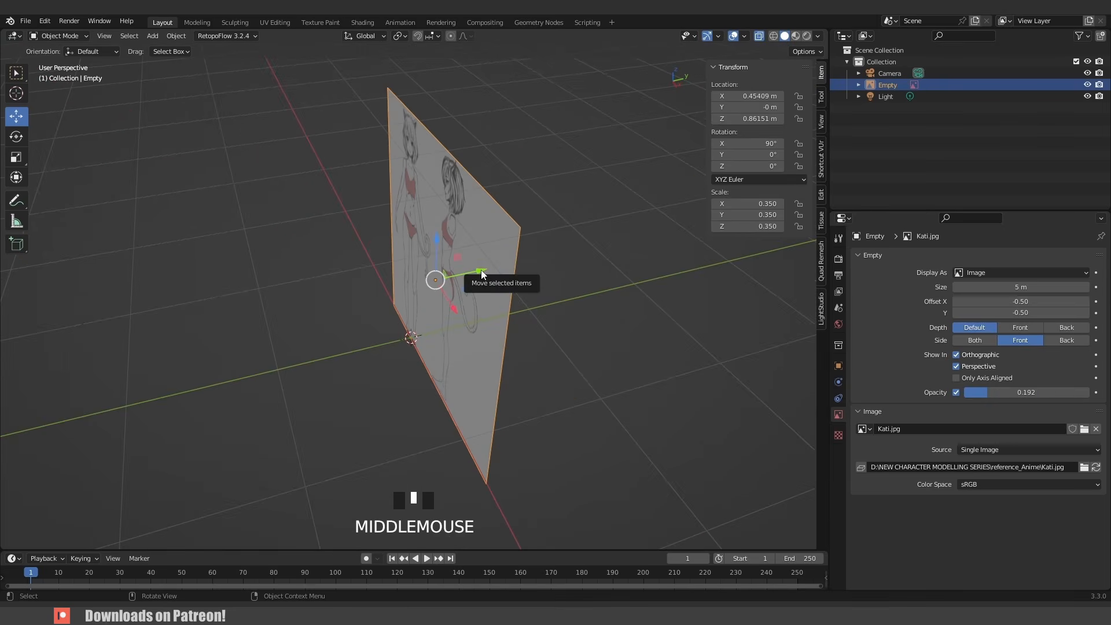
key(shift+d)
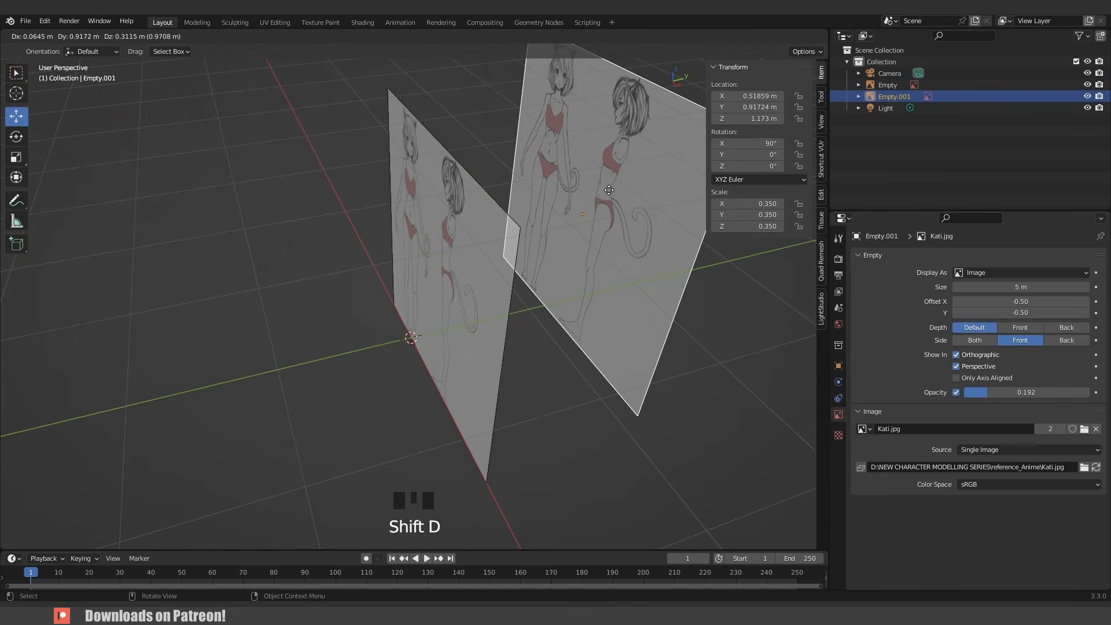
right_click(609, 190)
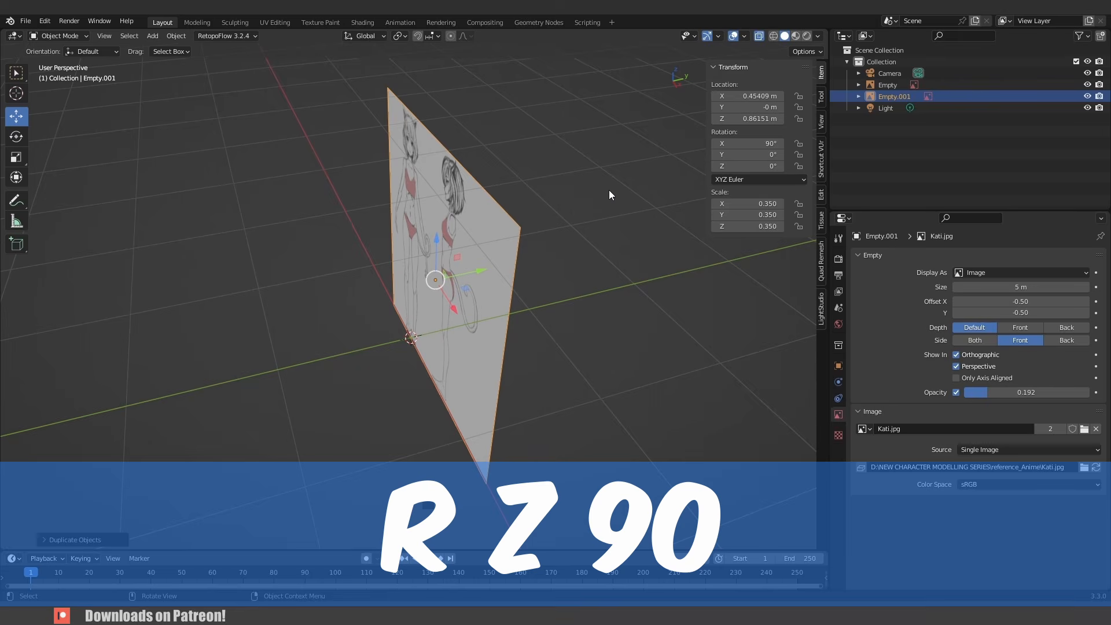
text(rz)
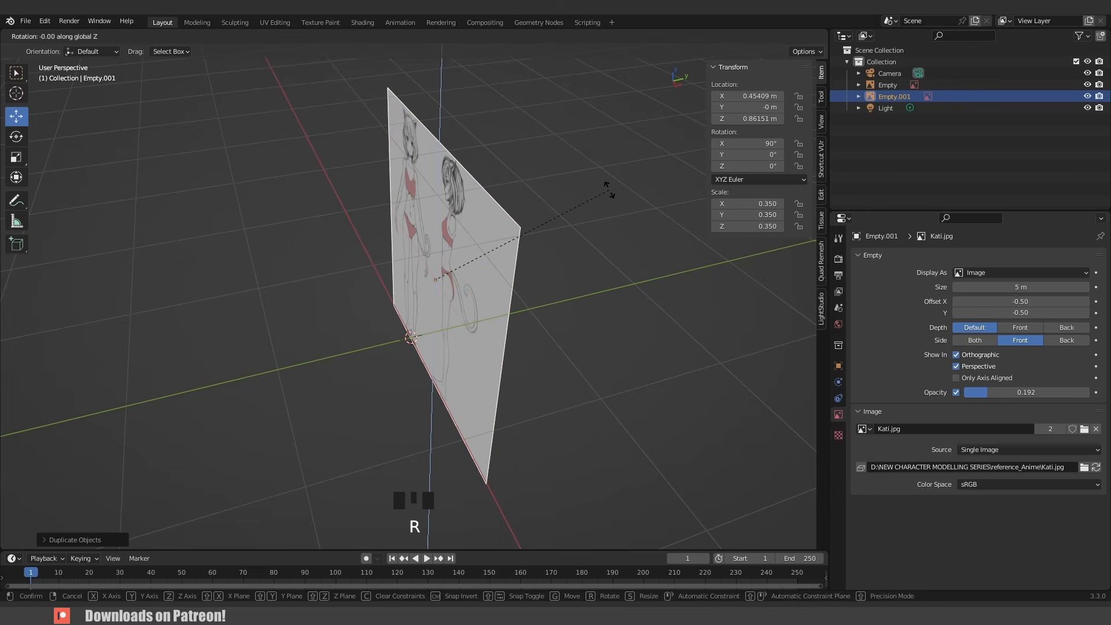
text(90)
key(Return)
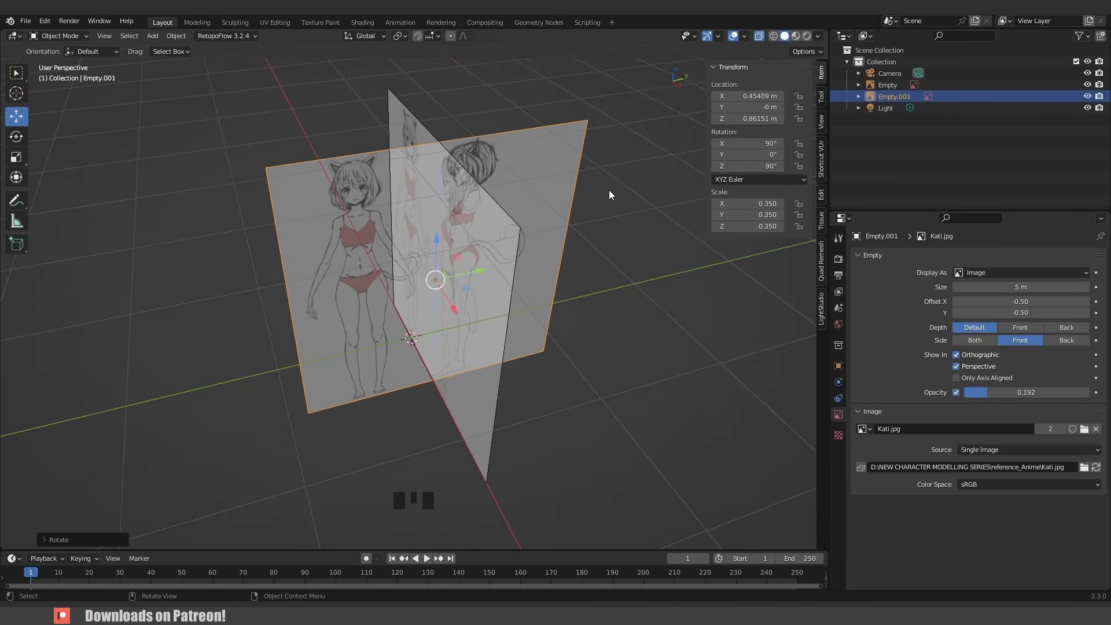
- In the right view, move the duplicate along Y to center the side-view figure on the axis
key(KP_3)
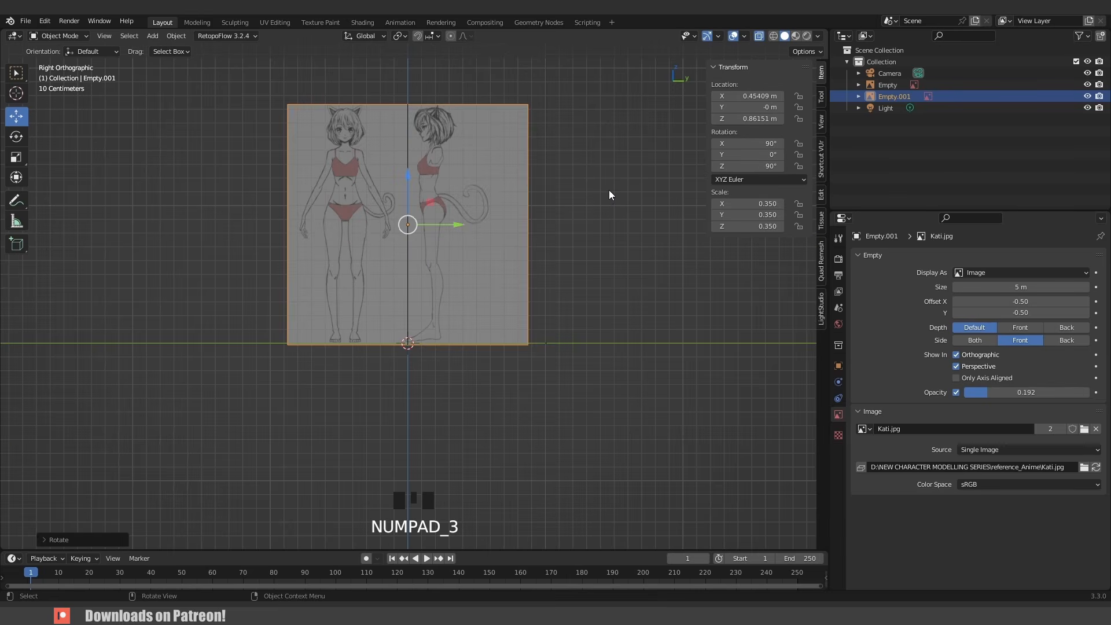
scroll(439, 205, up, 4)
shift+scroll(436, 179, up, 2)
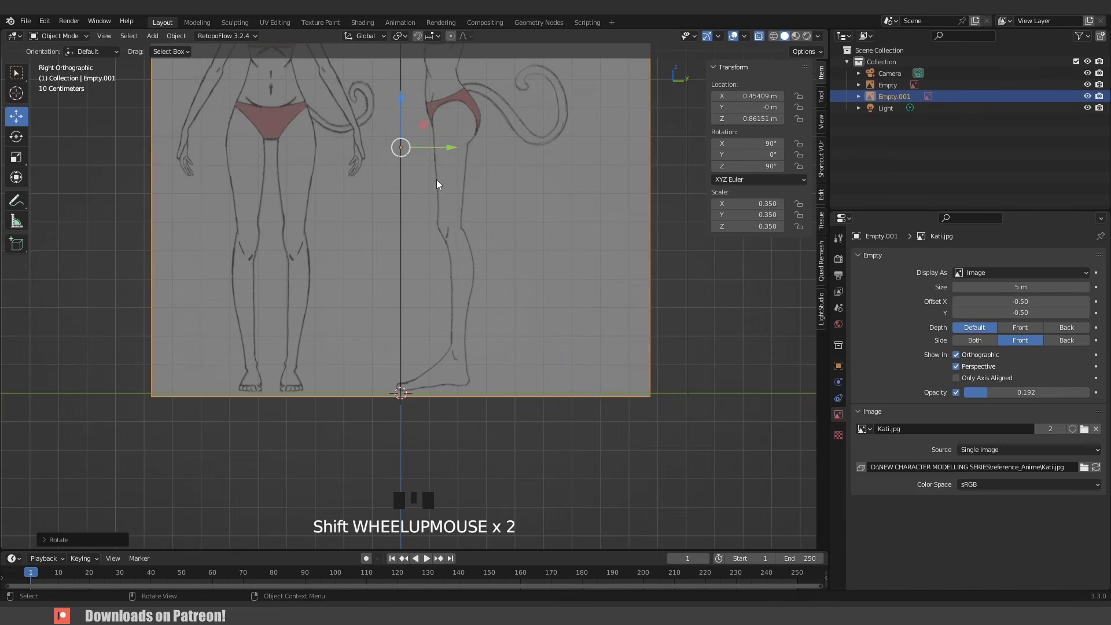
shift+middle_drag(444, 283, 482, 439)
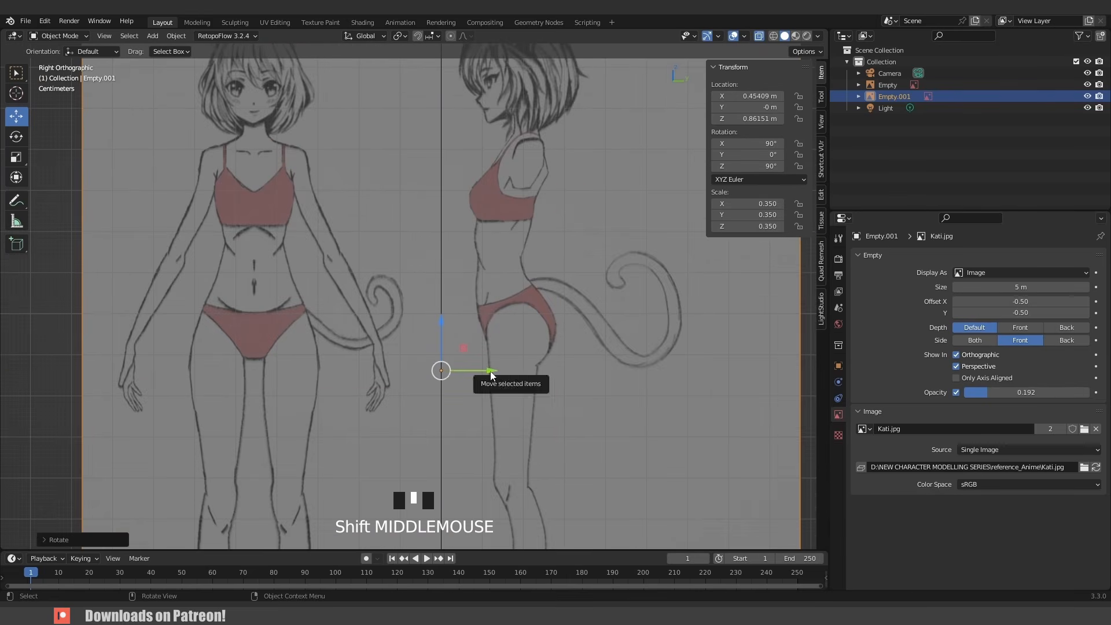
drag(490, 376, 417, 369)
scroll(441, 315, down, 5)
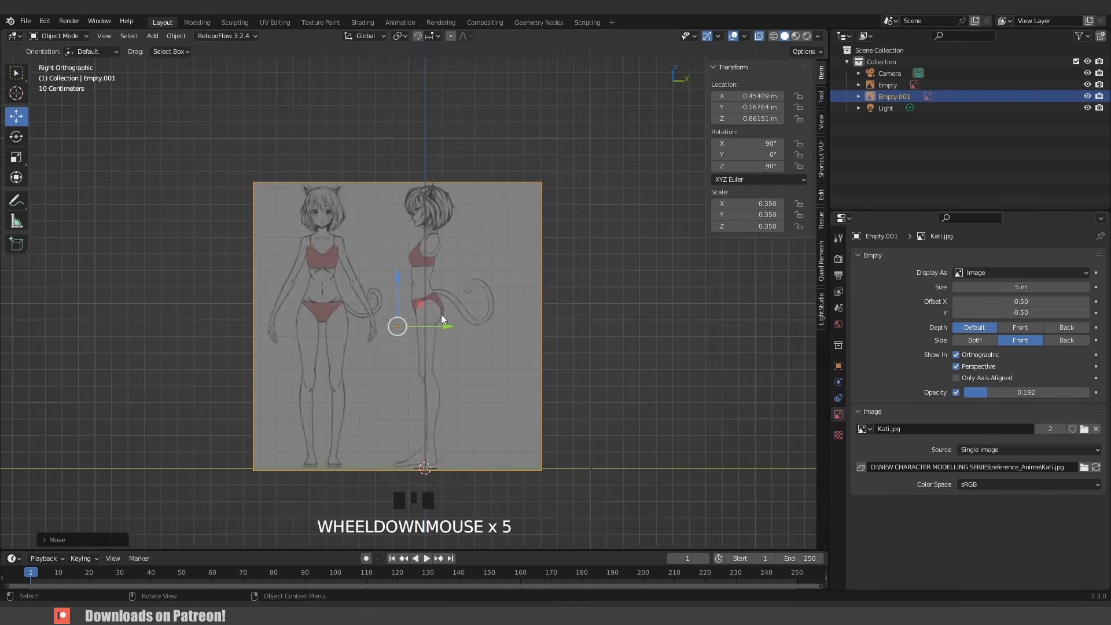
- Slide the rotated reference along X away from the front reference, then select the original image
middle_drag(427, 333, 504, 356)
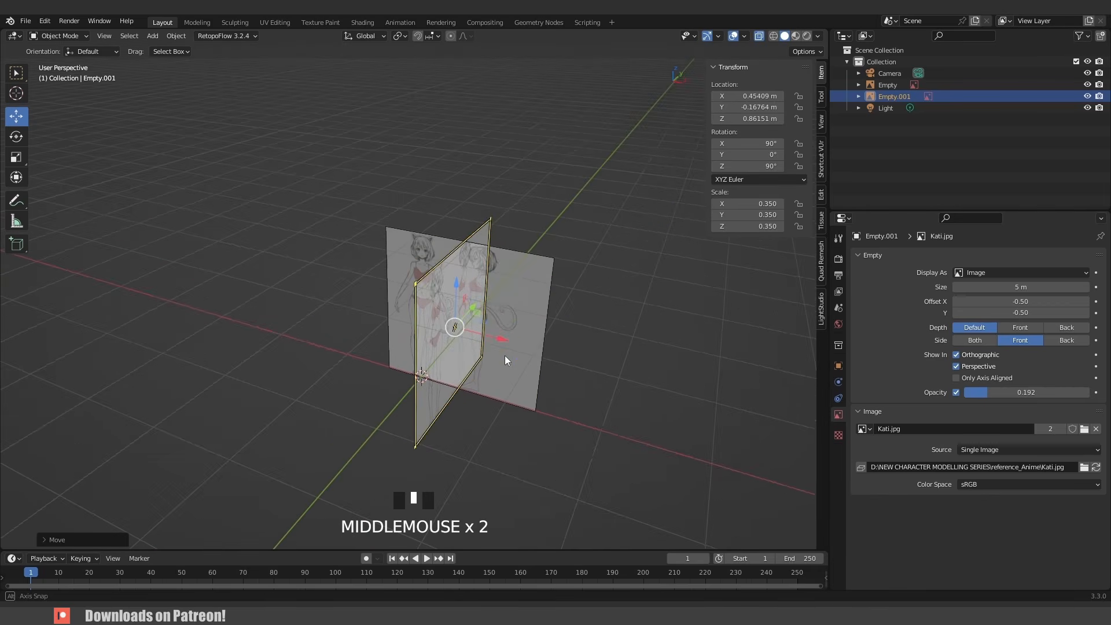
click(502, 339)
drag(502, 339, 312, 279)
click(500, 318)
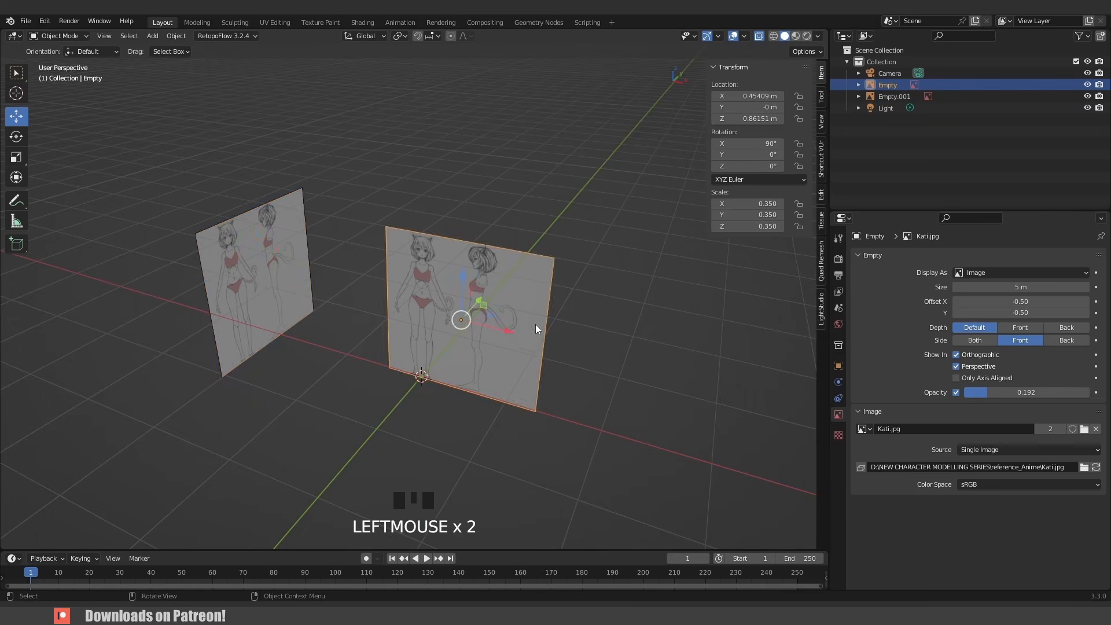
- Move the front body reference back along Y, away from the rotated side reference
middle_drag(536, 324, 474, 338)
drag(473, 339, 677, 342)
middle_drag(375, 331, 448, 287)
scroll(449, 287, up, 2)
click(613, 226)
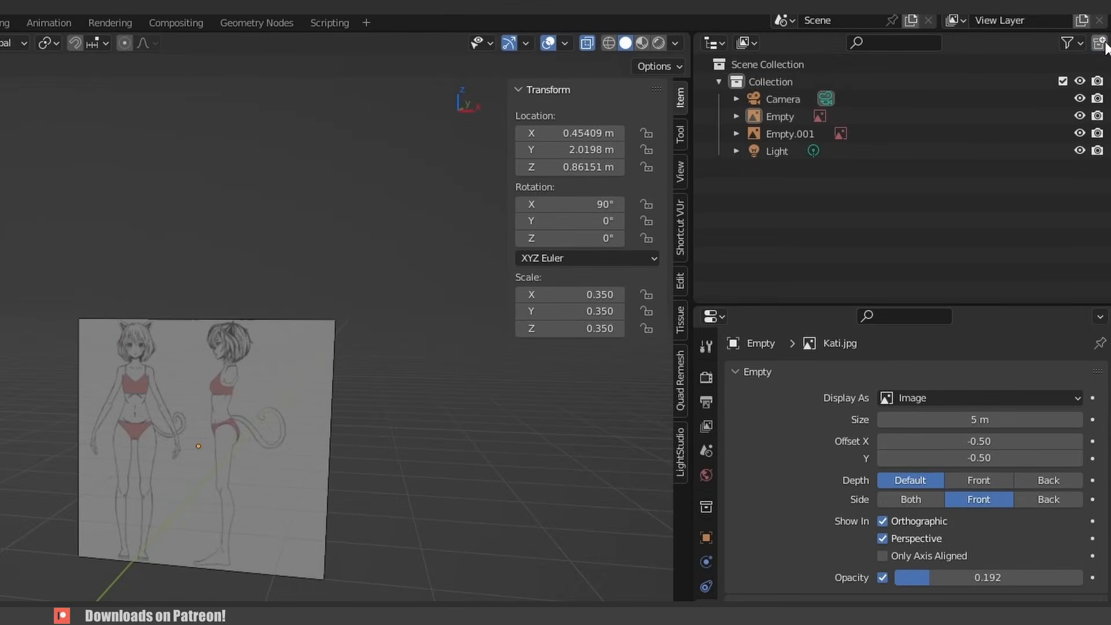
- Create a new collection and rename it REF
click(1099, 44)
double_click(809, 167)
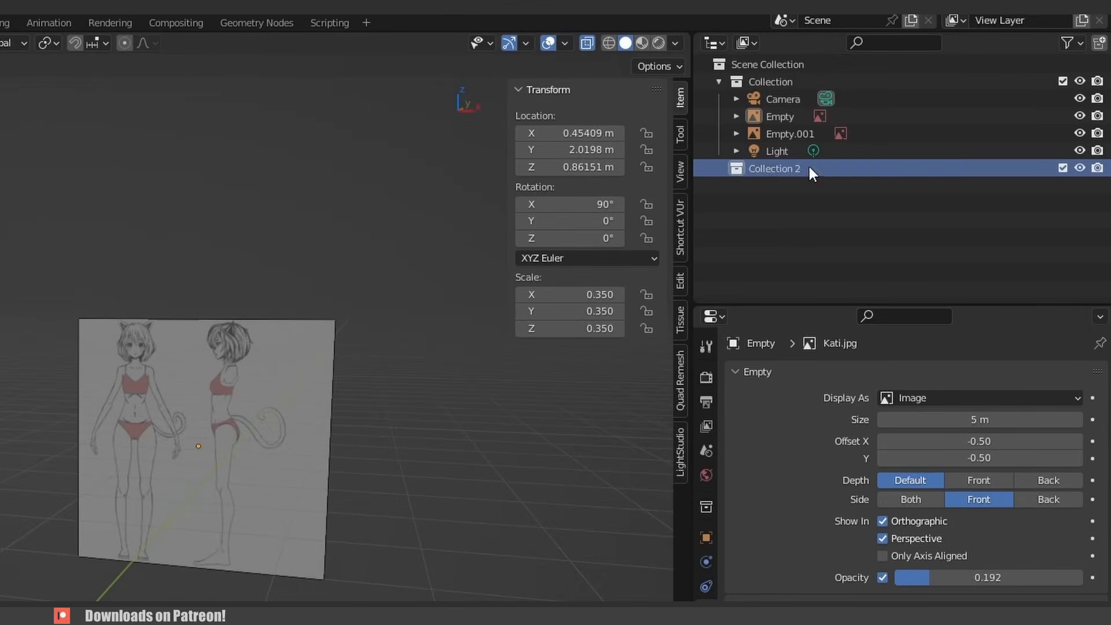
text(RE)
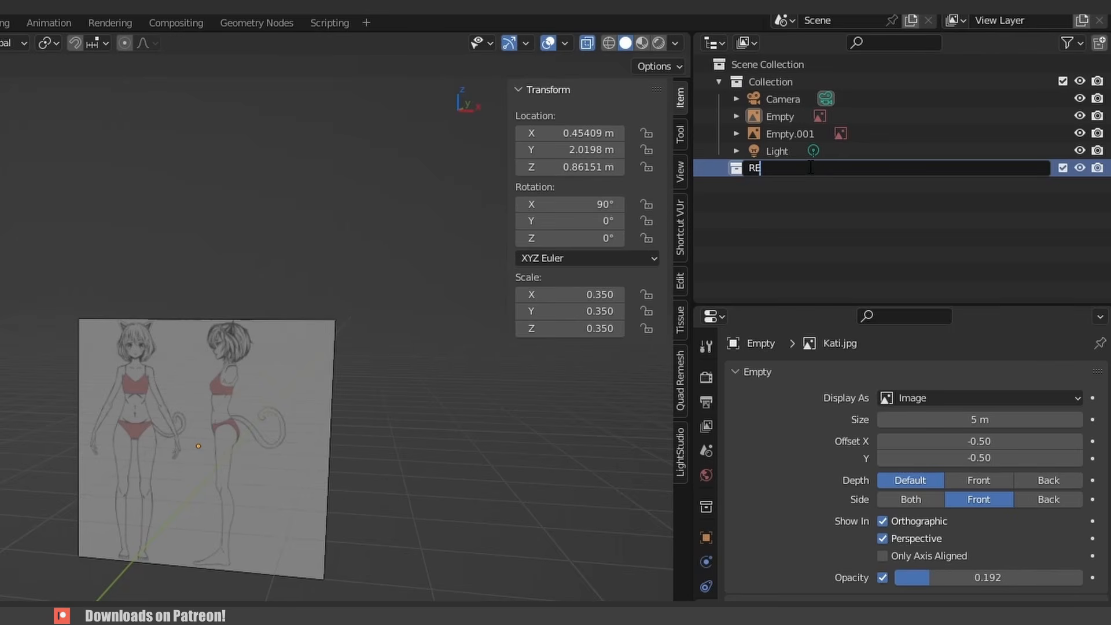
text(F.)
key(Return)
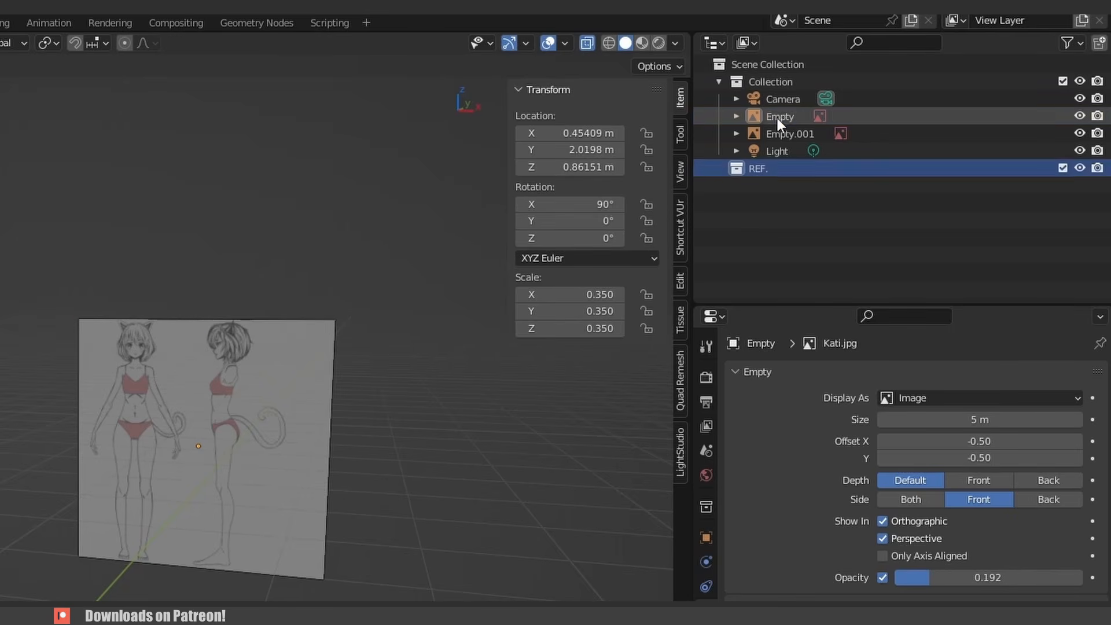
- Move both body reference images into the REF collection
click(778, 116)
shift+click(786, 131)
drag(699, 149, 698, 212)
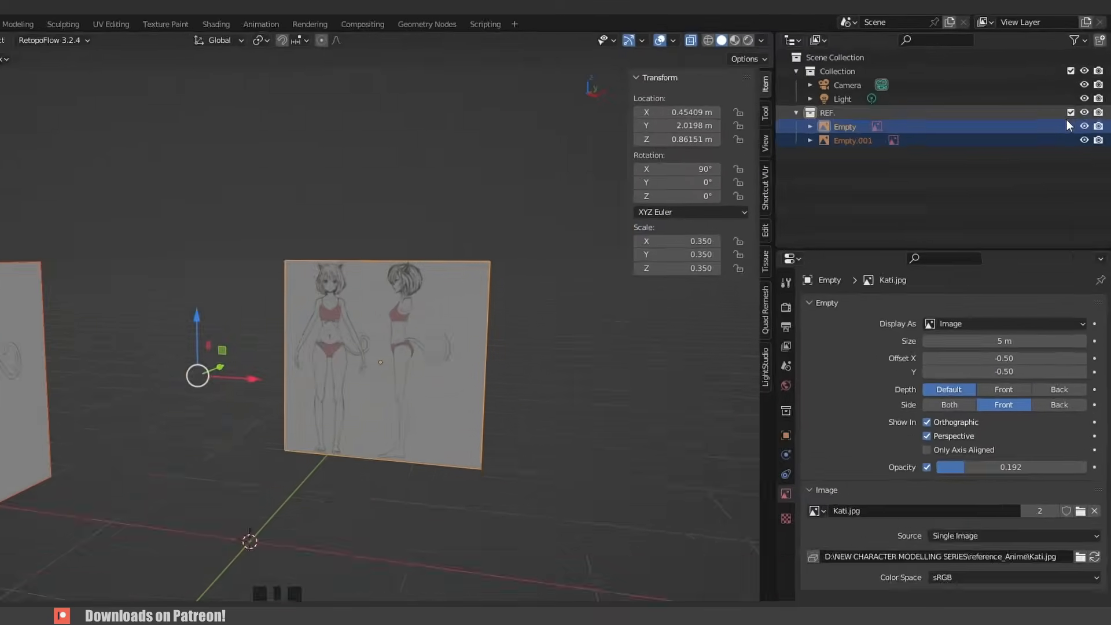
click(1071, 112)
click(1070, 112)
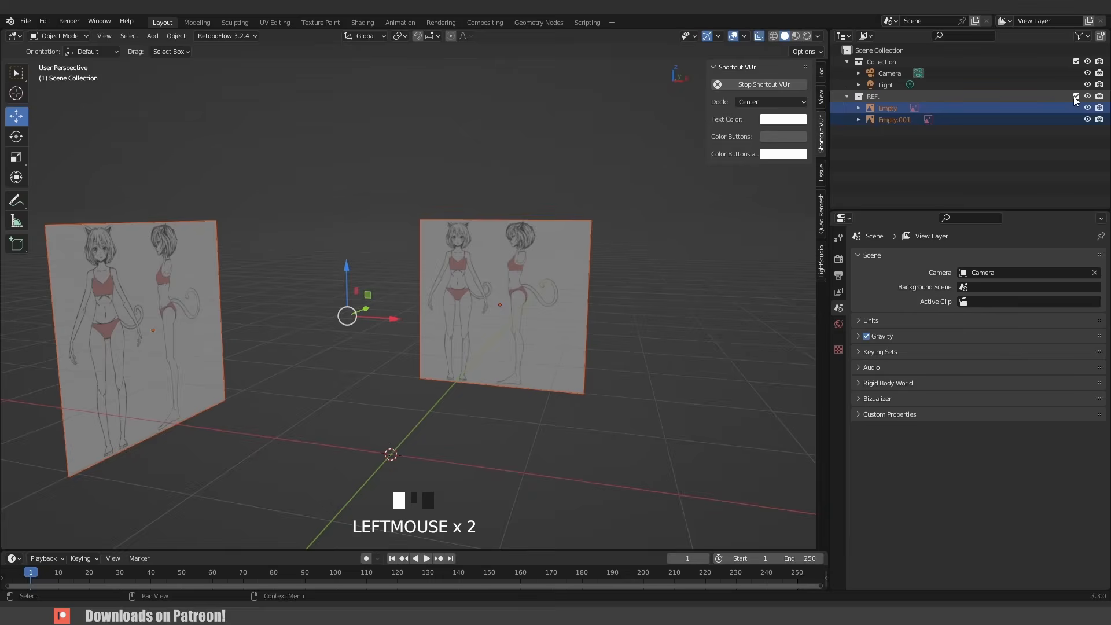
click(1070, 112)
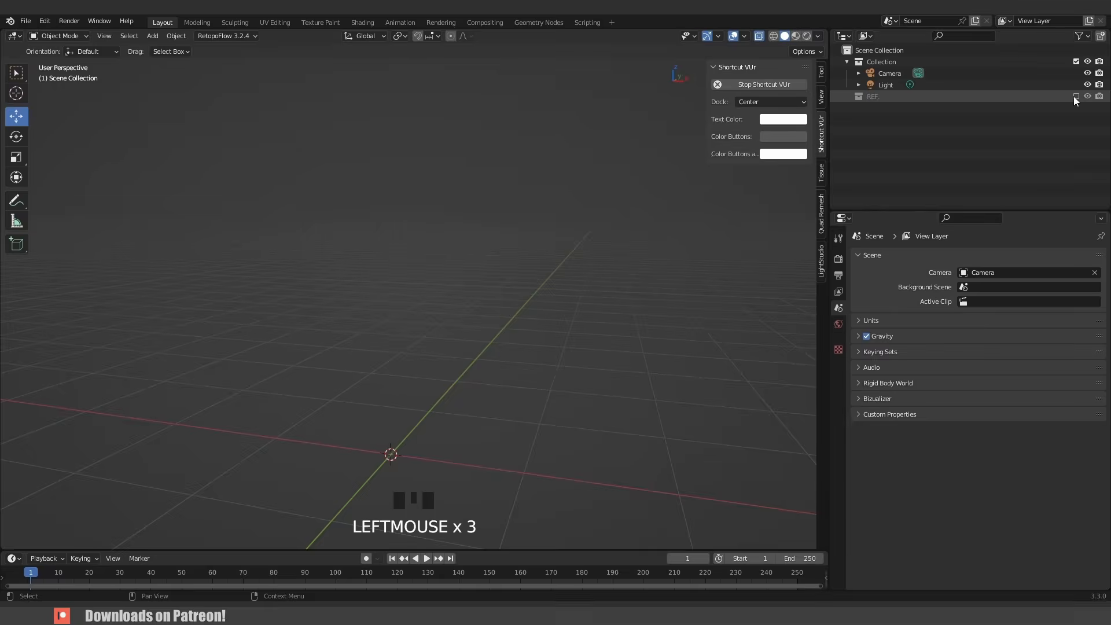
click(1074, 96)
click(501, 169)
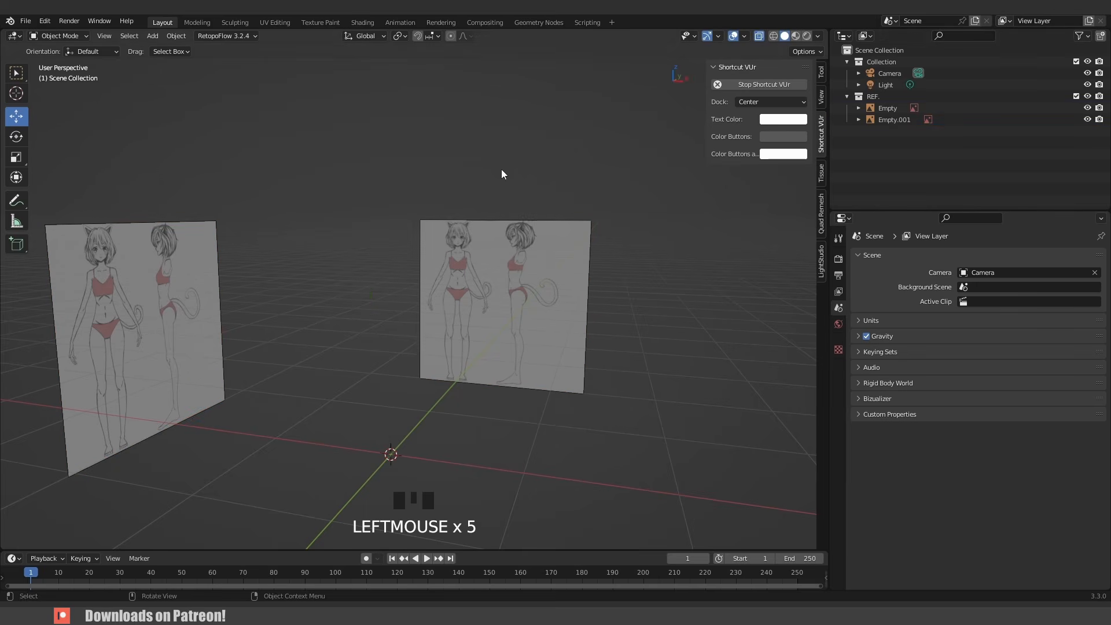
- With the REF collection active, add the Head.png image reference in front view
click(887, 99)
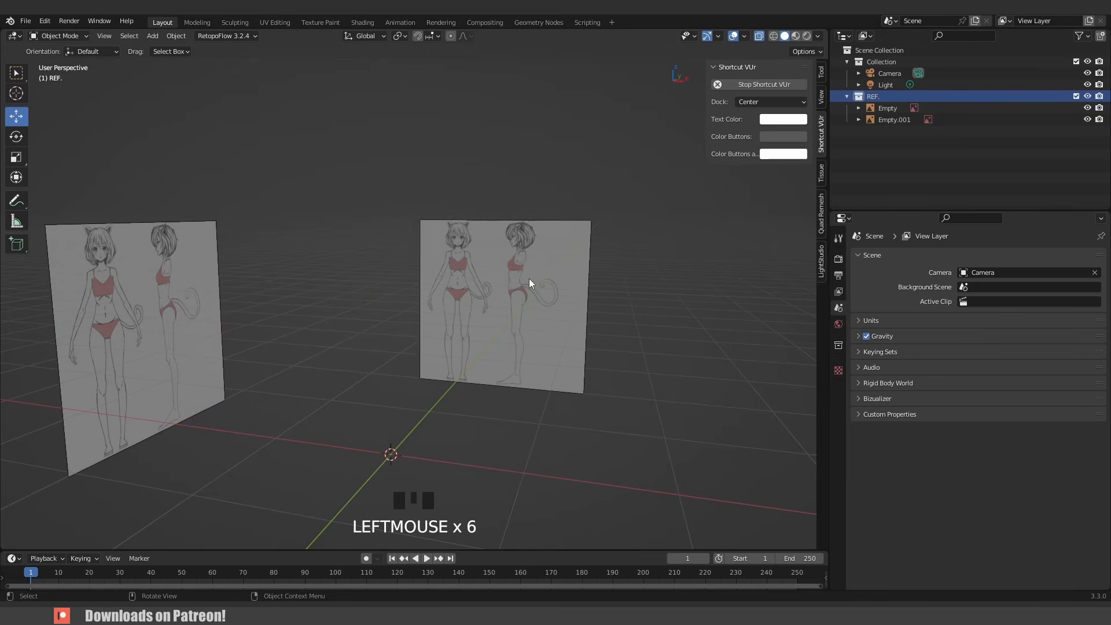
middle_drag(528, 283, 454, 262)
key(KP_1)
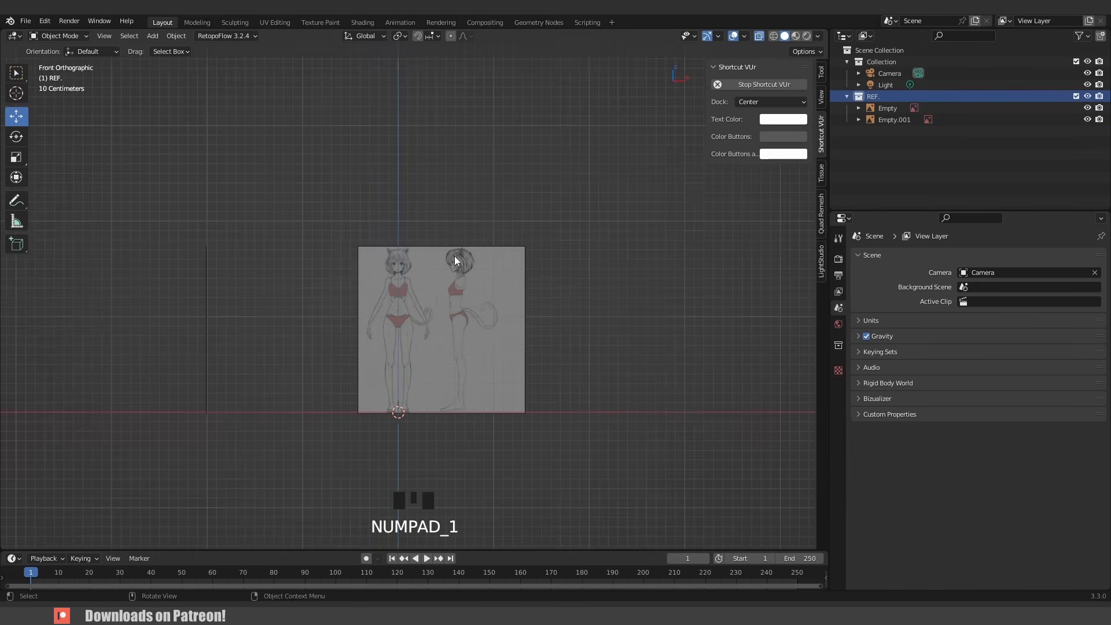
scroll(422, 260, up, 12)
shift+middle_drag(341, 173, 493, 226)
scroll(385, 311, down, 11)
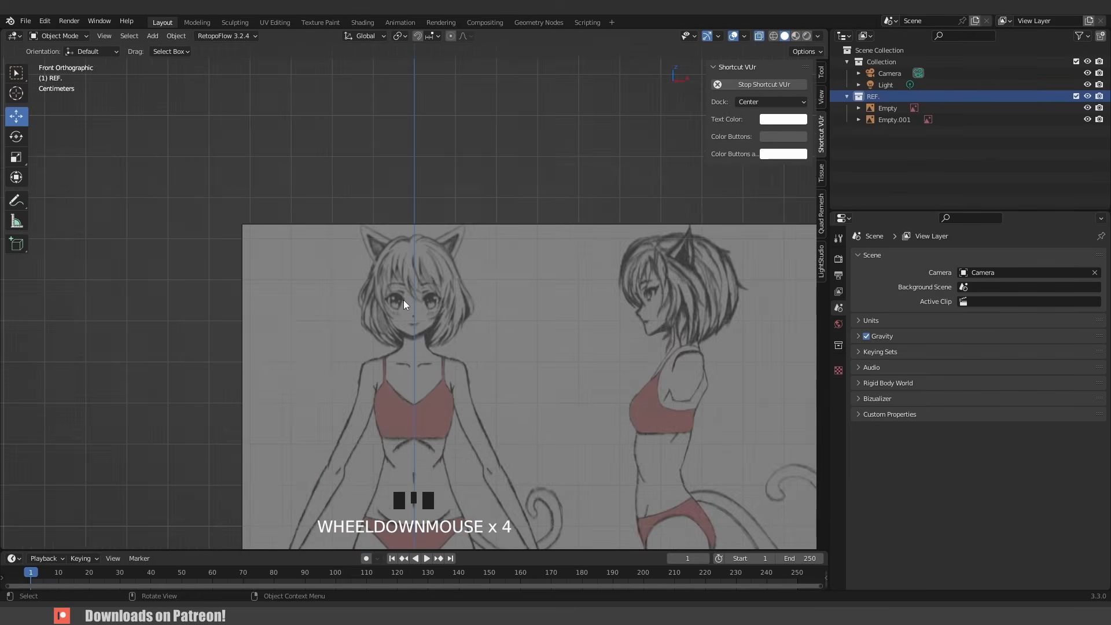
shift+middle_drag(449, 336, 457, 307)
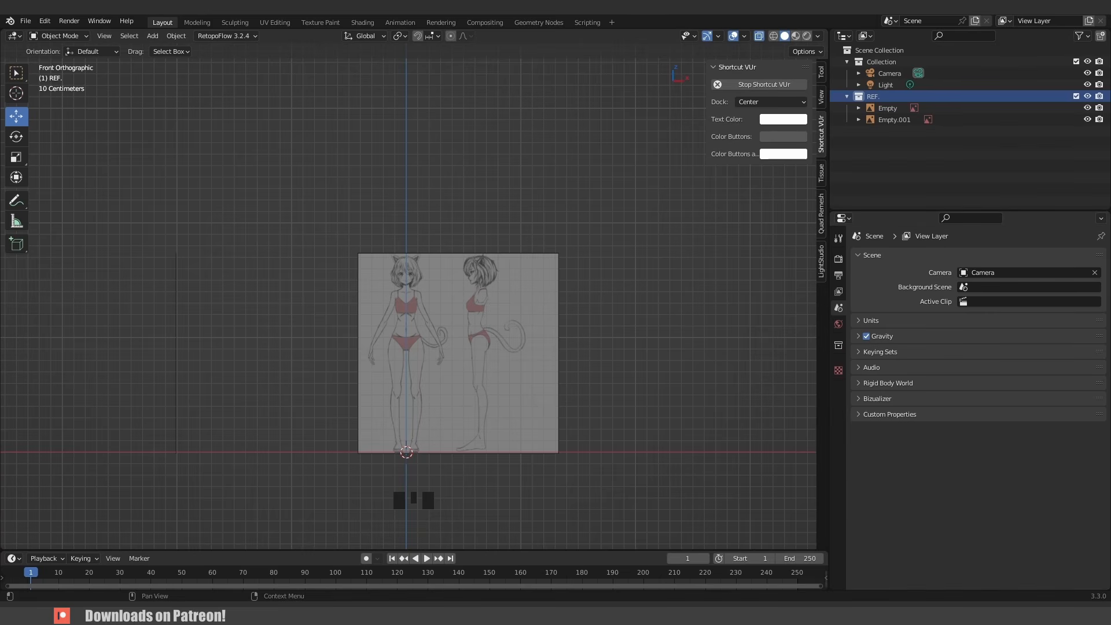
drag(390, 260, 418, 220)
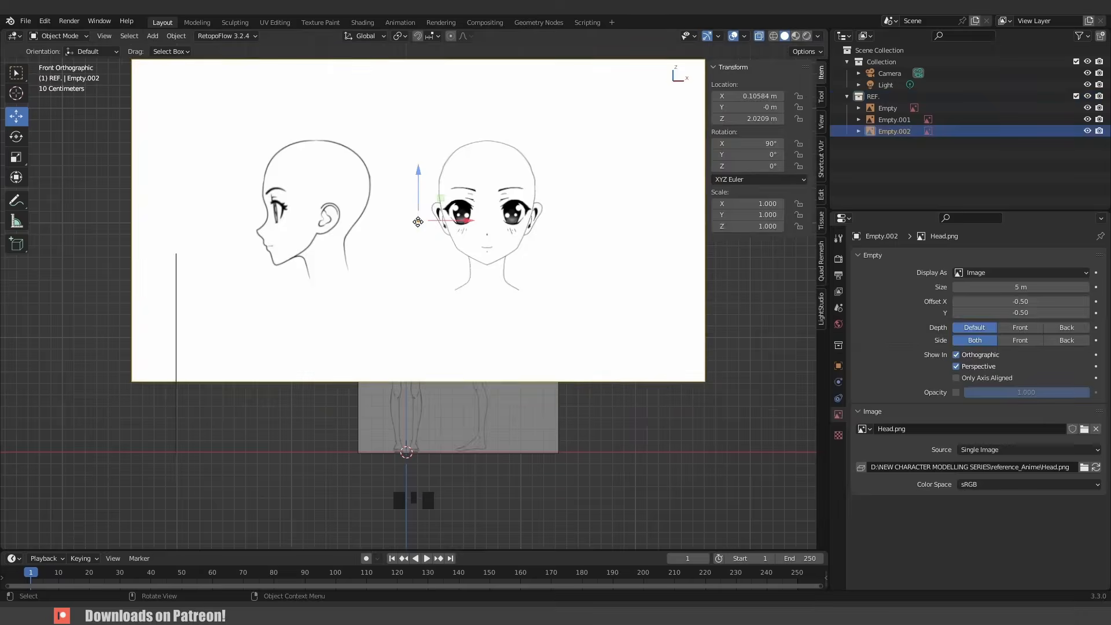
- Scale the head reference down to about 0.246 and move it over the figure's head
scroll(418, 220, down, 4)
key(s)
click(447, 274)
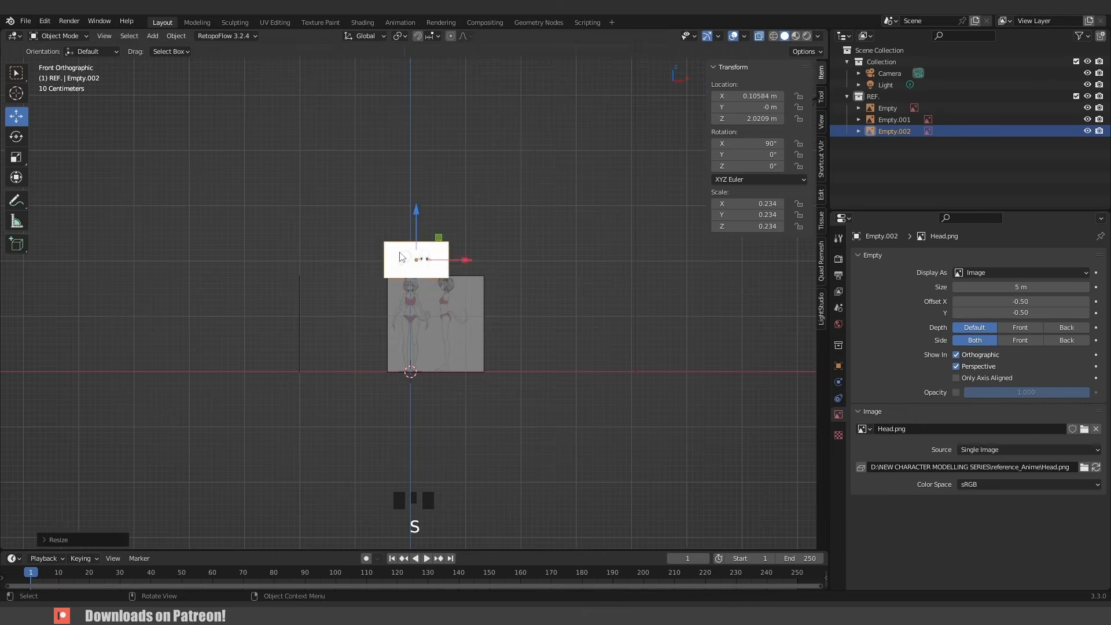
scroll(451, 231, up, 8)
key(s)
click(469, 180)
key(g)
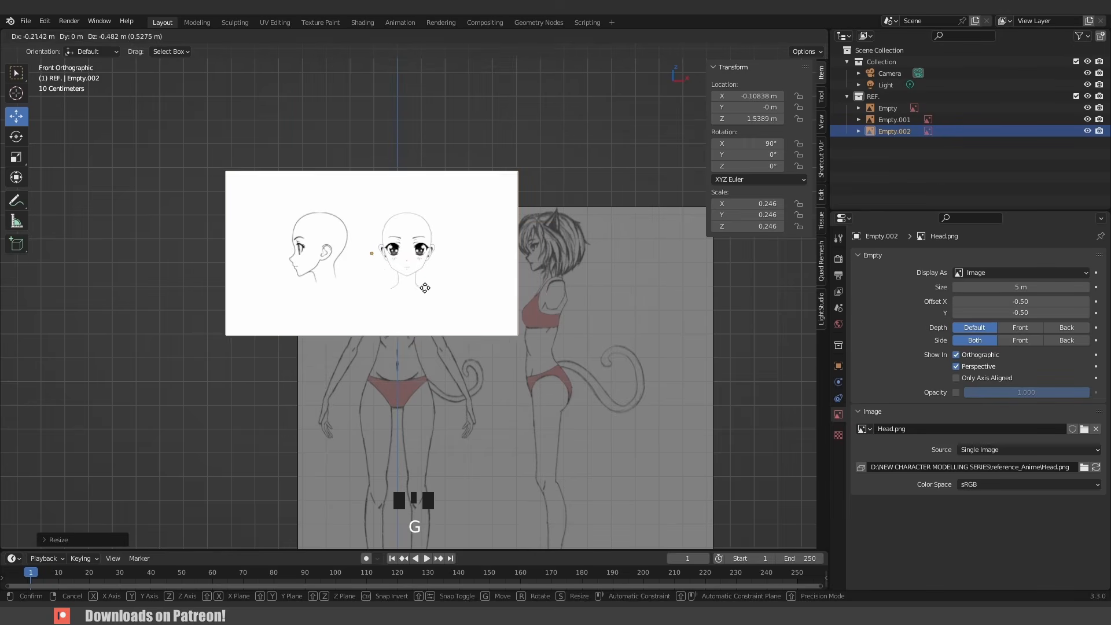
click(424, 290)
- Enable opacity for the head image and set it to 0.320
click(955, 393)
drag(1026, 392, 1005, 392)
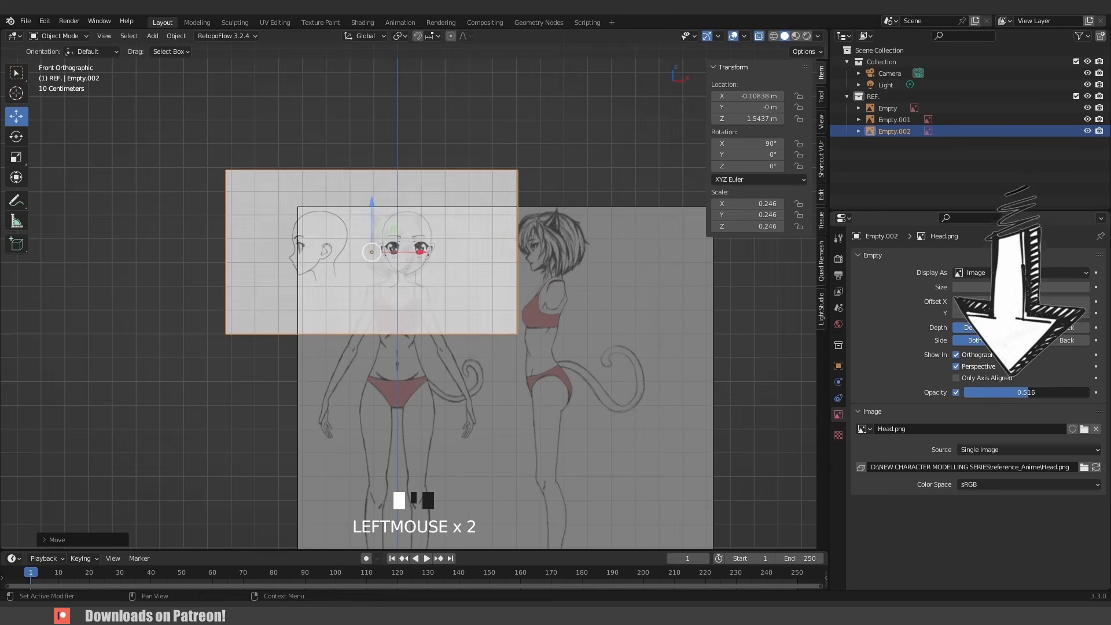
- Scale the head reference to about 0.198 and reposition it to line up with the body's head
scroll(650, 292, up, 5)
key(s)
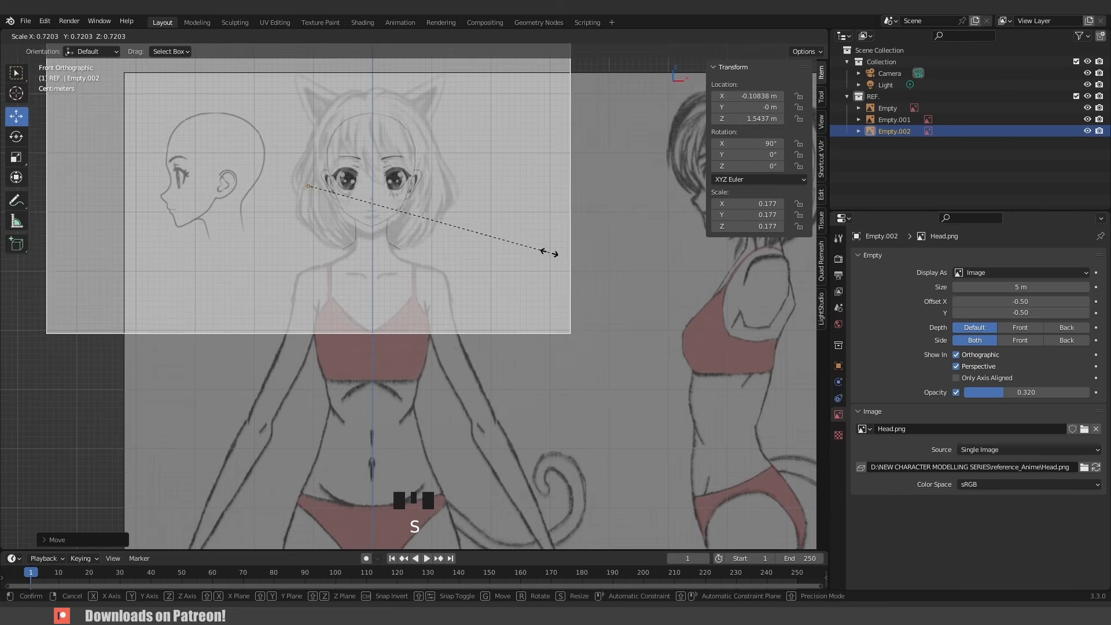
click(573, 277)
key(g)
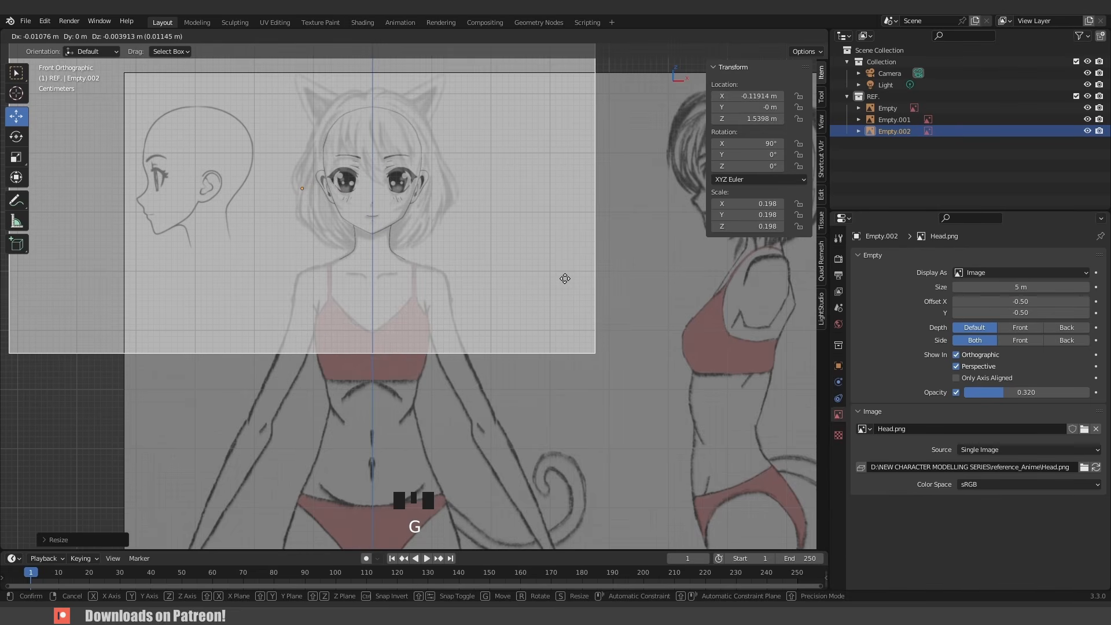
click(565, 279)
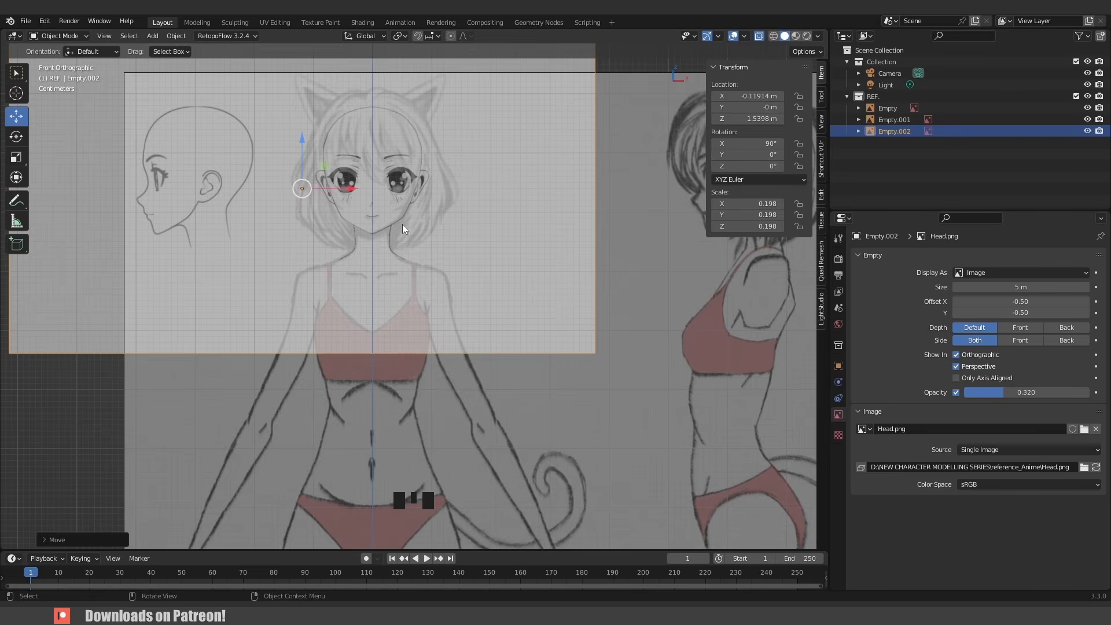
- Duplicate the head reference in place and rotate the copy 90° around Z
scroll(399, 214, up, 4)
scroll(367, 200, down, 8)
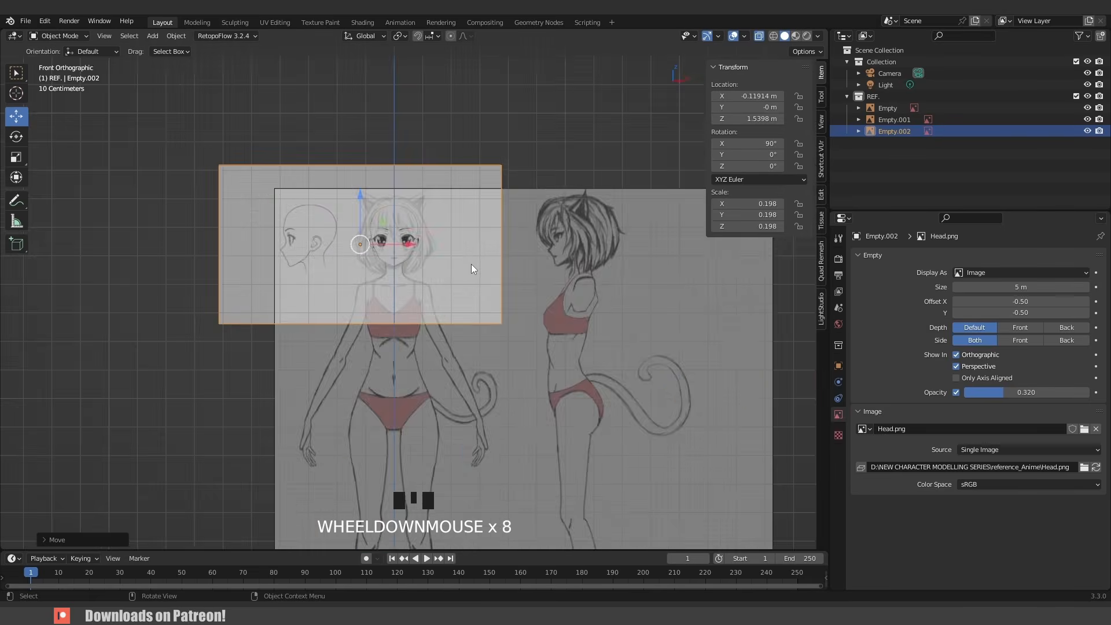
middle_drag(472, 268, 408, 290)
scroll(394, 260, down, 3)
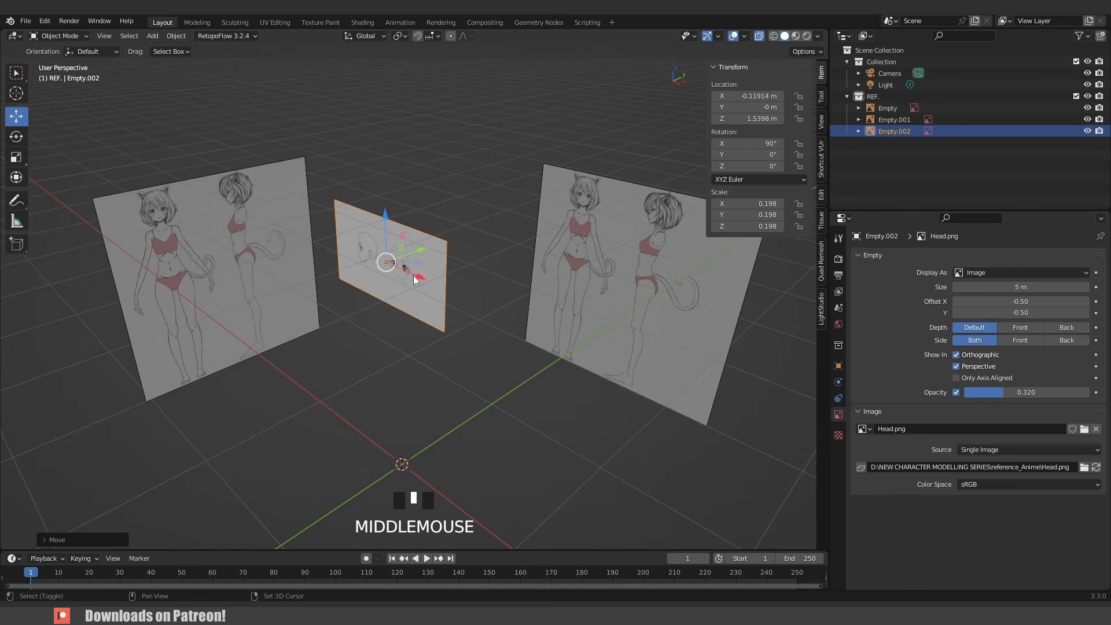
key(shift+d)
right_click(477, 176)
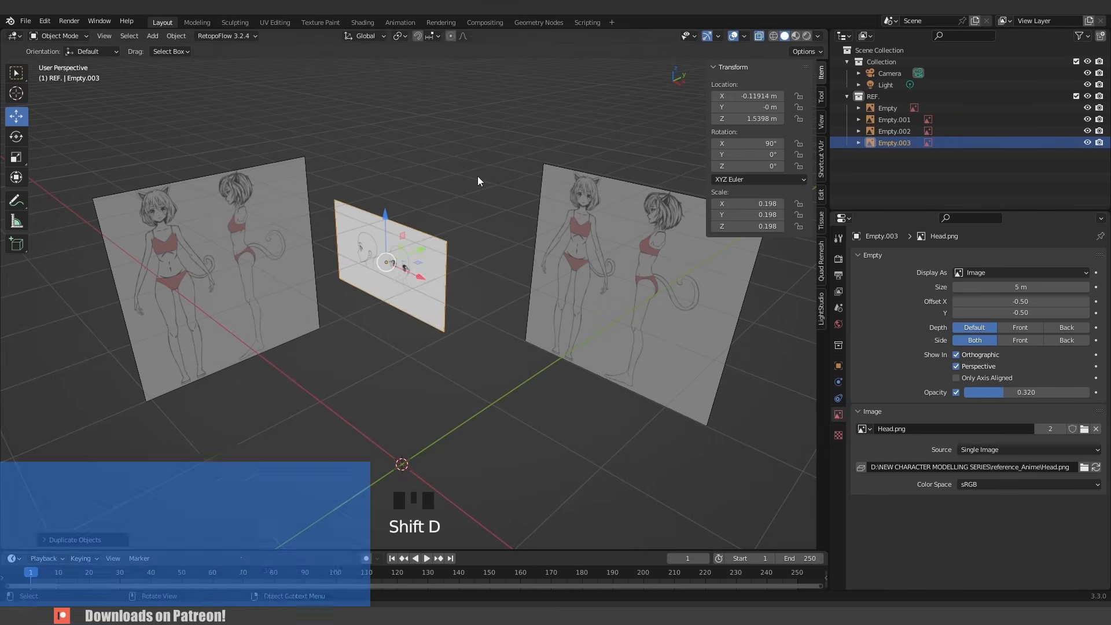
key(r)
key(z)
key(9)
key(0)
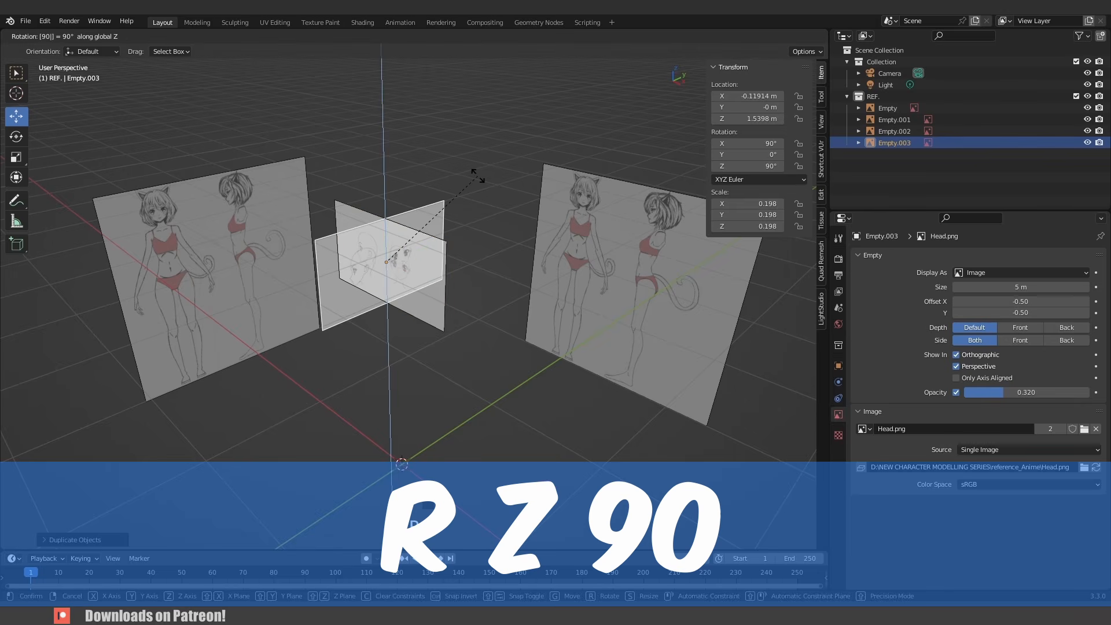
key(Return)
- In the right view, move the rotated head copy along Y to align the side head with the body
key(KP_3)
scroll(492, 184, up, 6)
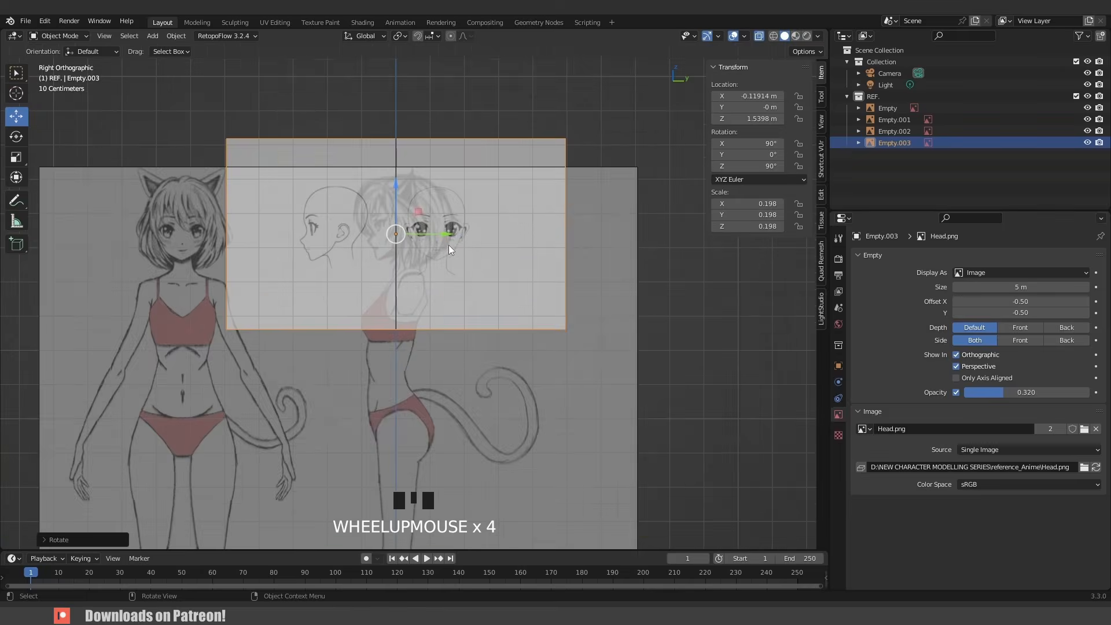
drag(438, 208, 537, 210)
middle_drag(420, 227, 420, 284)
scroll(373, 240, down, 2)
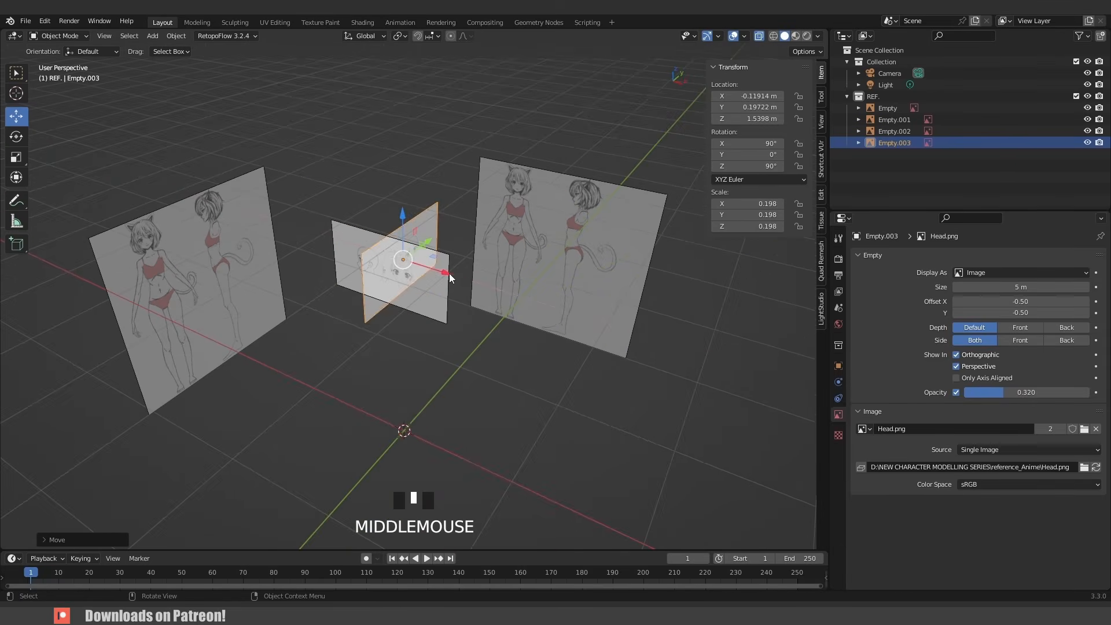
- Slide the rotated head copy along X toward the side body reference, then select the front head image
drag(450, 279, 397, 272)
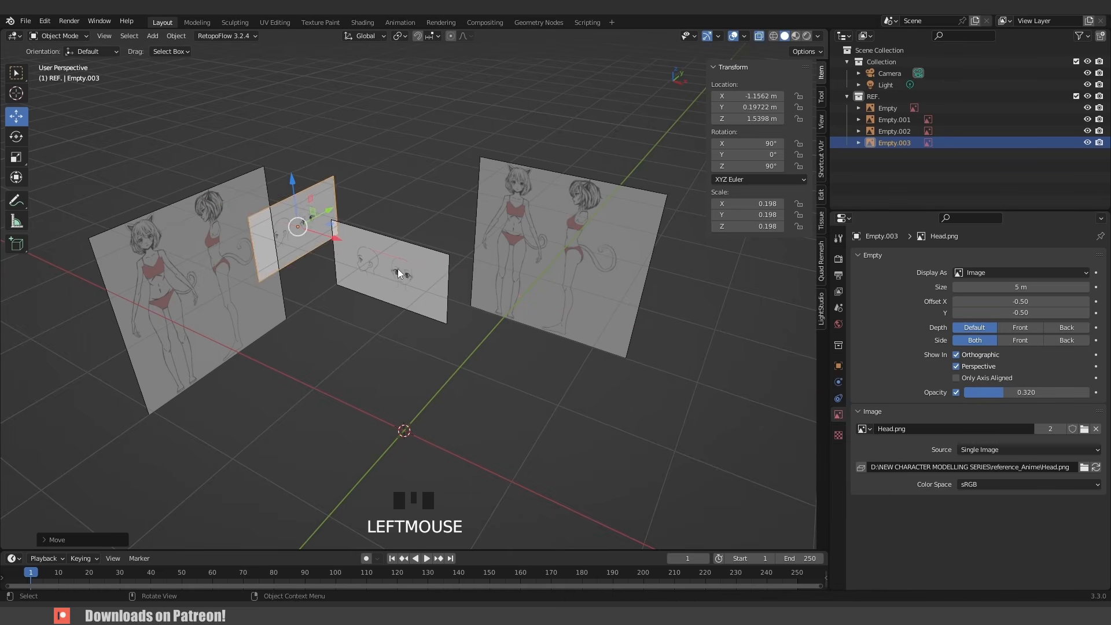
click(397, 271)
- Move the front head image along Y to about 1.02 m, in front of the front body reference
middle_drag(411, 283, 444, 262)
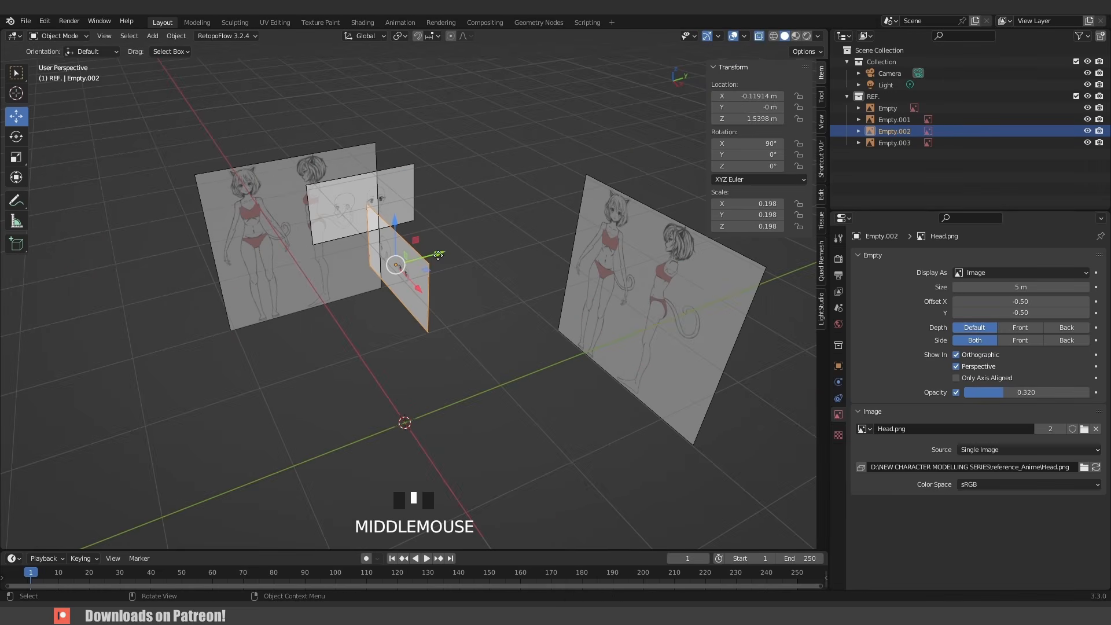
drag(438, 254, 552, 223)
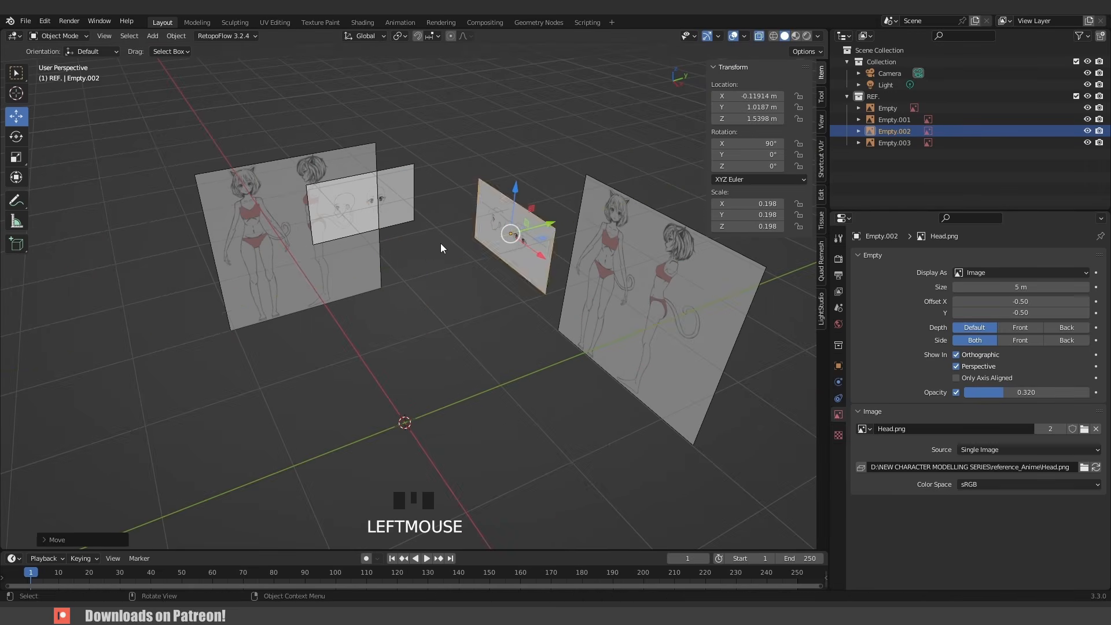
- Rename the rotated body reference as BODY 2
middle_drag(440, 247, 407, 213)
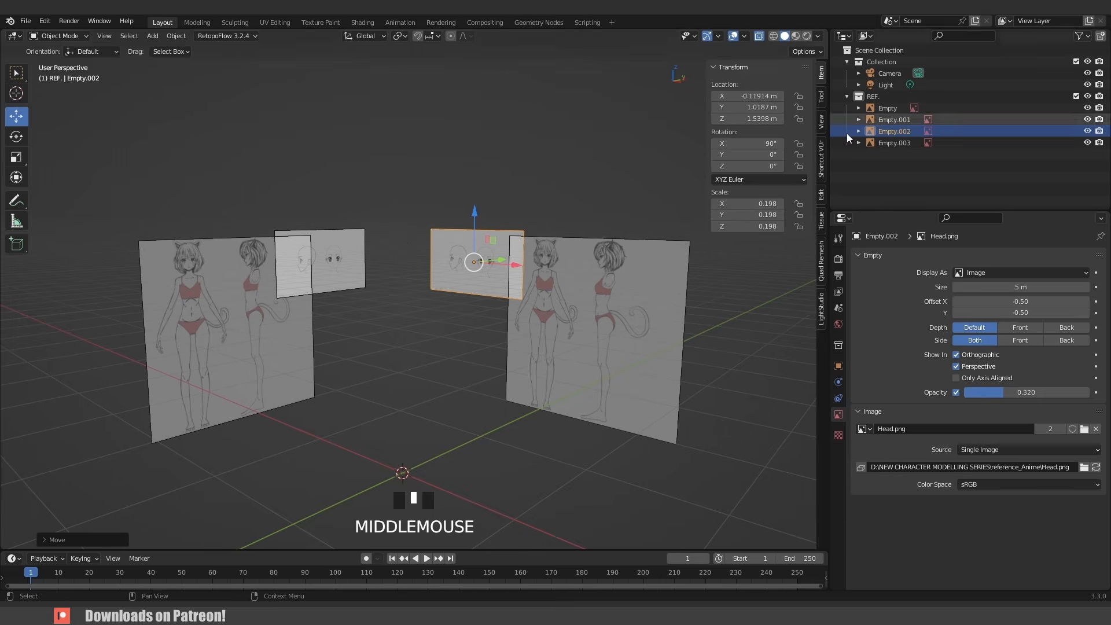
scroll(342, 263, up, 2)
shift+middle_drag(342, 263, 578, 234)
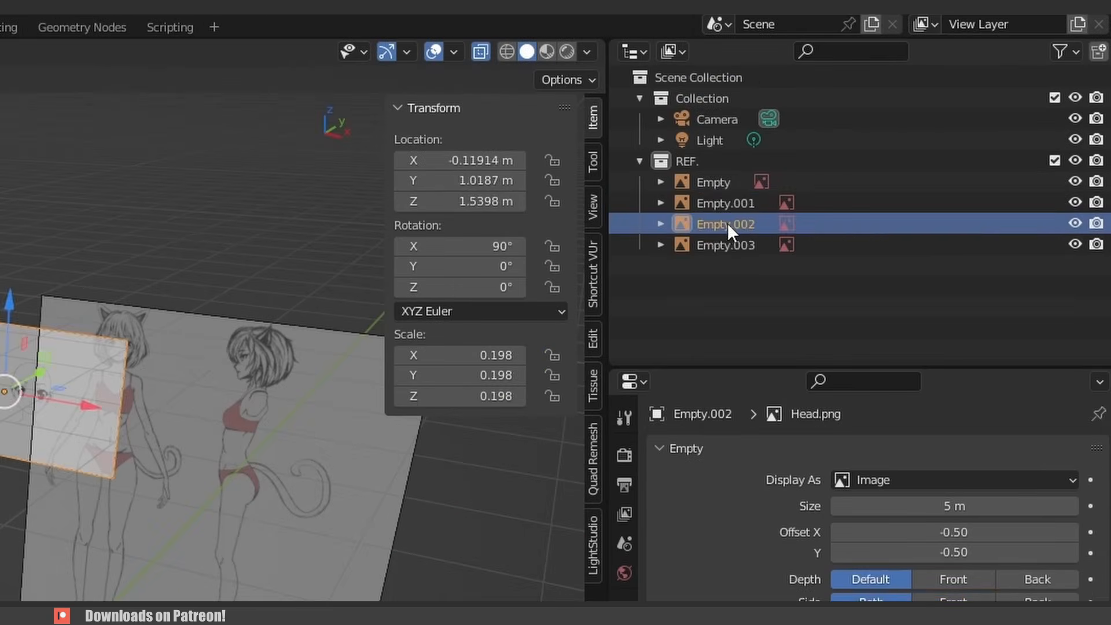
double_click(718, 203)
text(BOD)
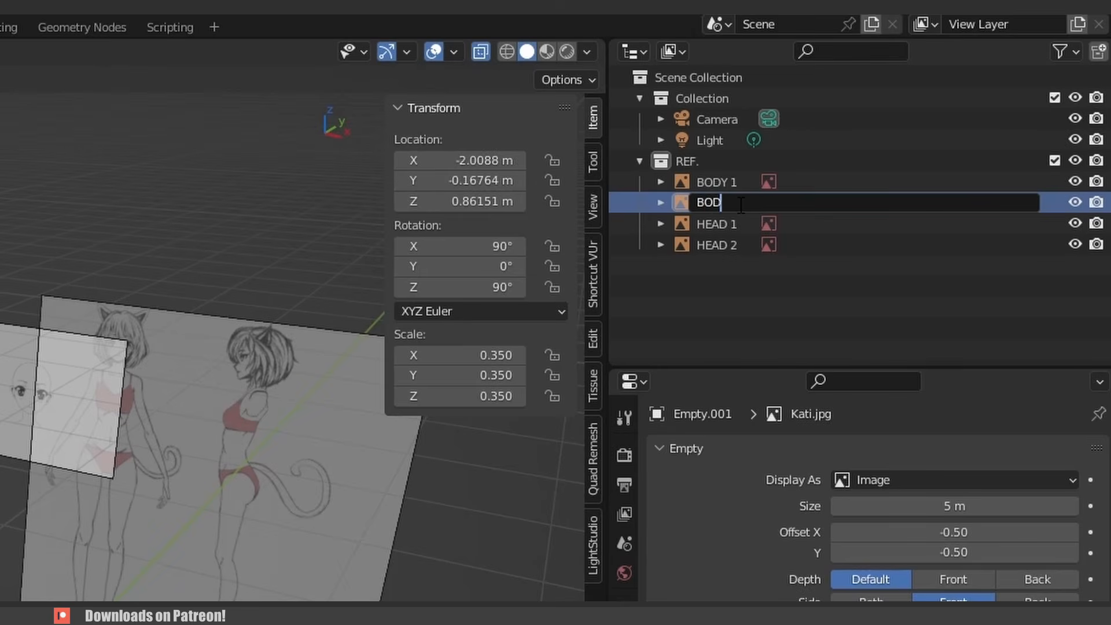
text(Y 2)
key(Return)
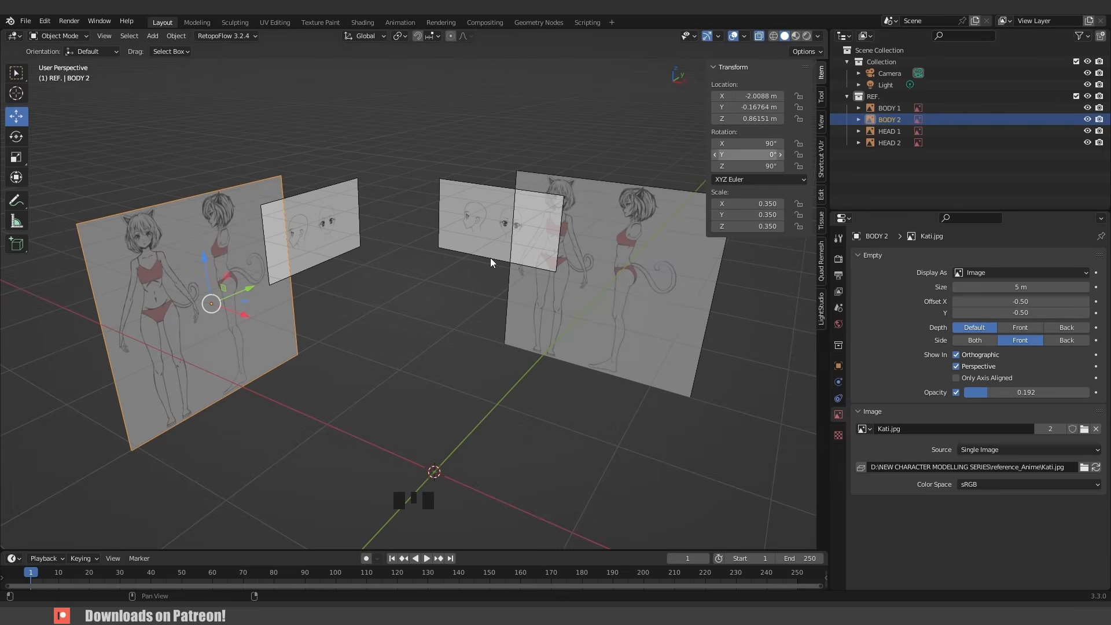
- Hide and unhide the BODY 2 reference in the viewport
click(1087, 119)
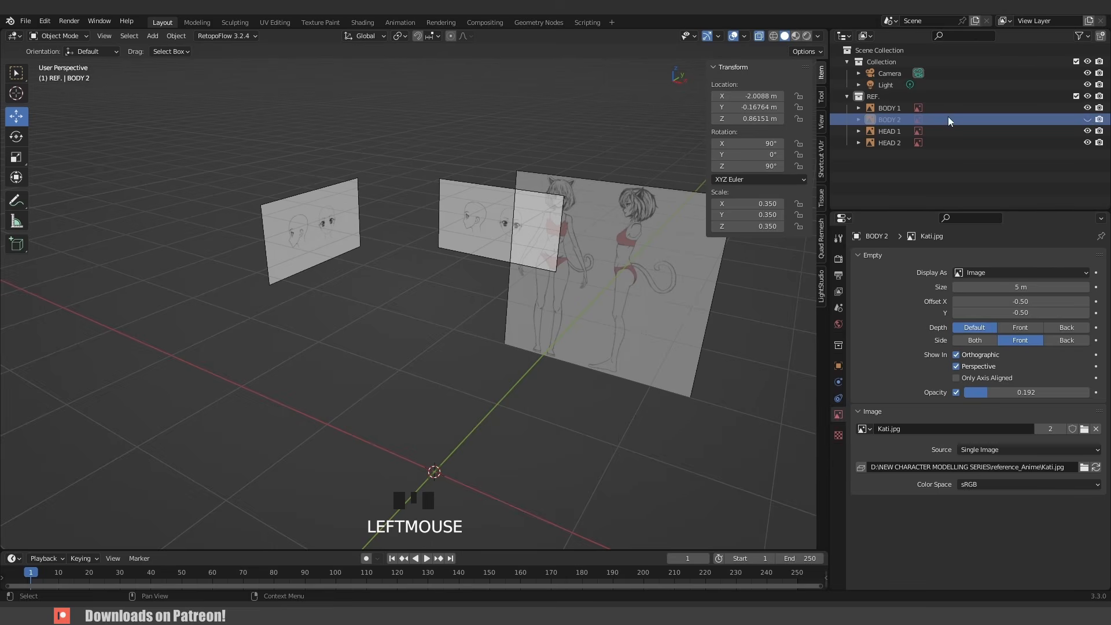
click(1088, 119)
click(1087, 120)
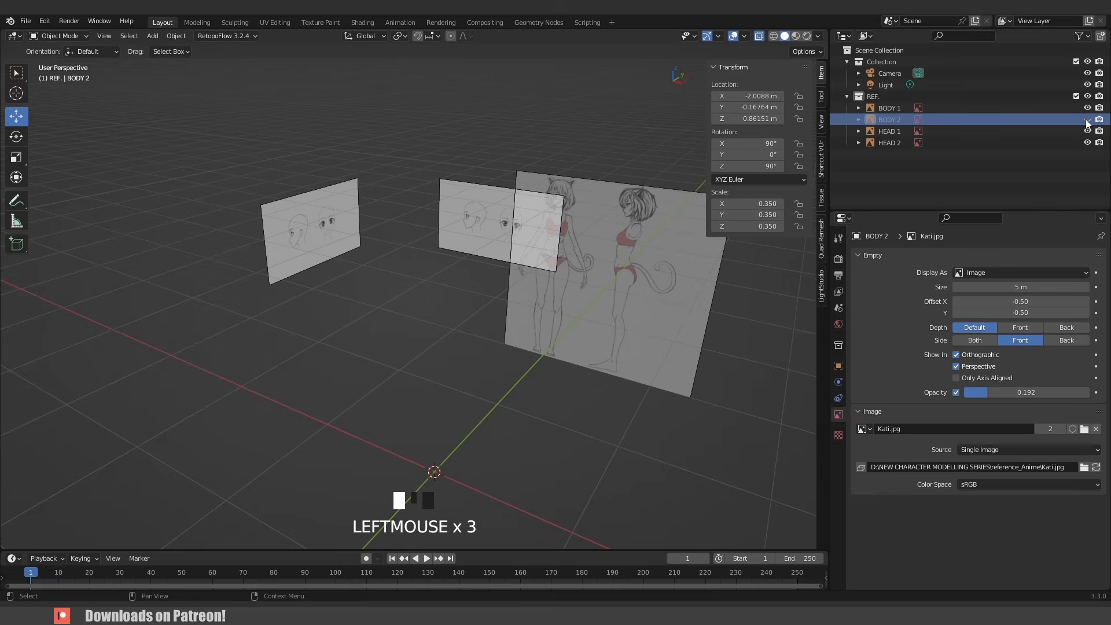
click(1088, 120)
- Enable the selectability restriction toggle in the outliner's filter settings
scroll(488, 221, down, 1)
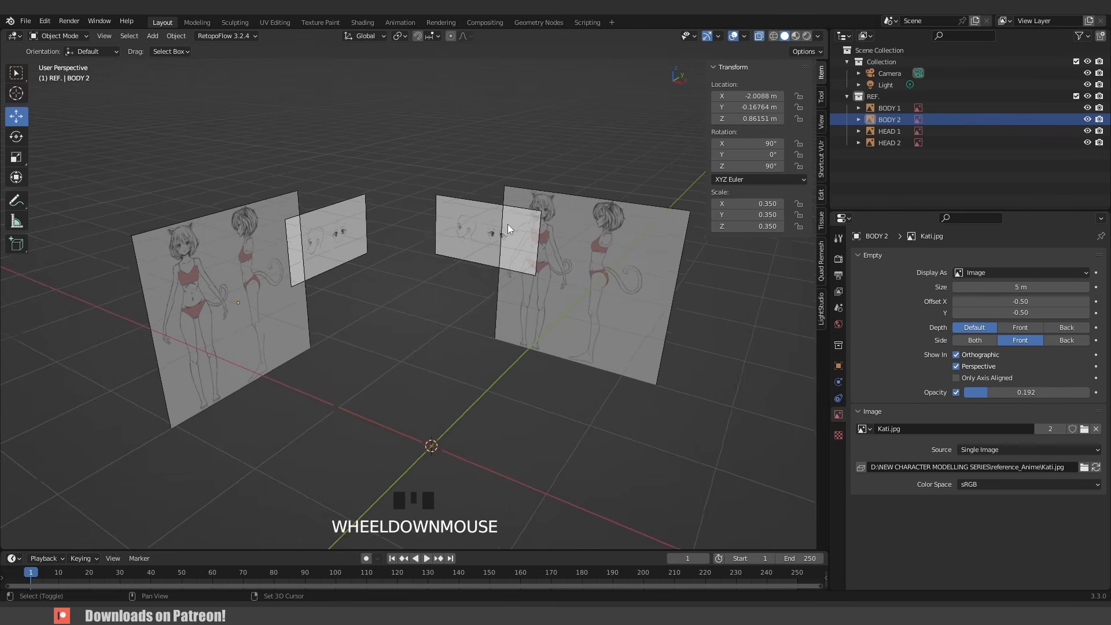
shift+middle_drag(508, 224, 500, 224)
click(1081, 36)
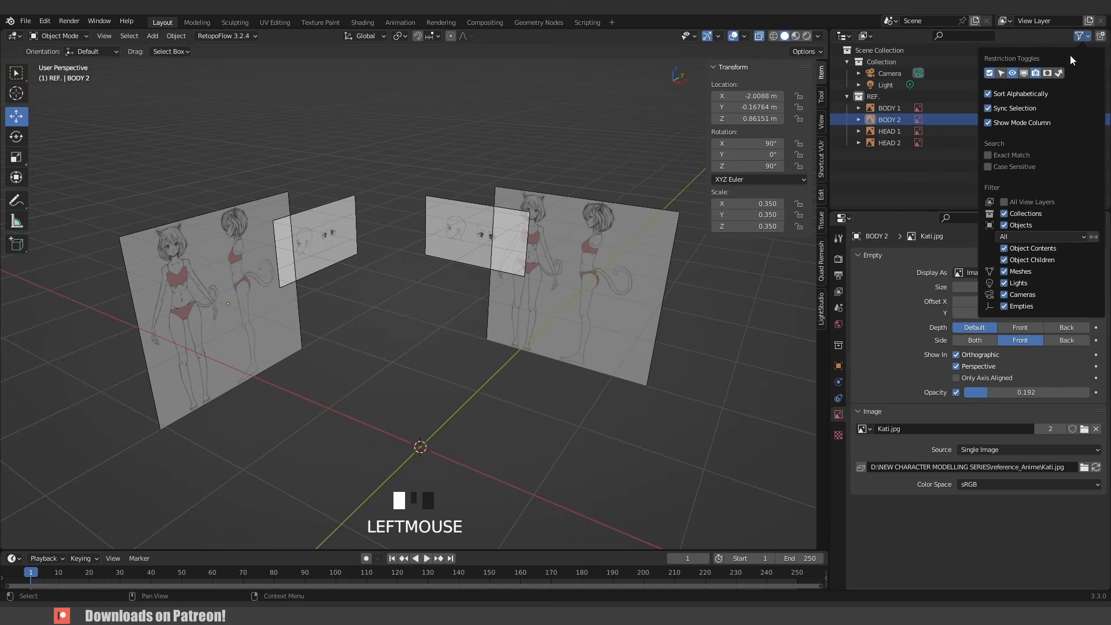
scroll(603, 289, down, 3)
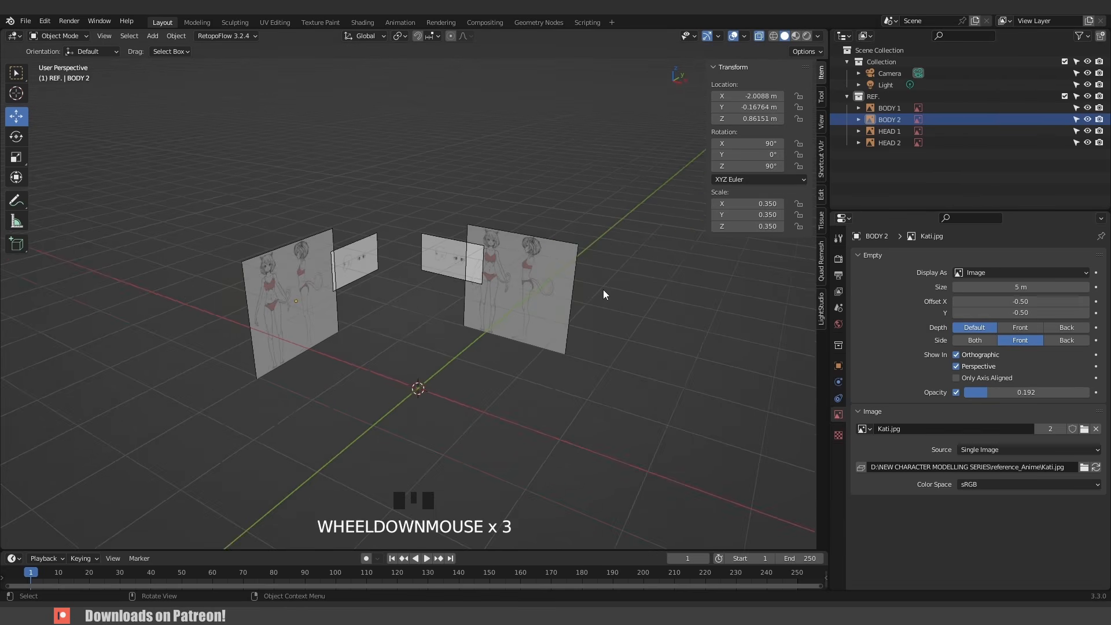
middle_drag(603, 289, 540, 280)
click(463, 267)
key(g)
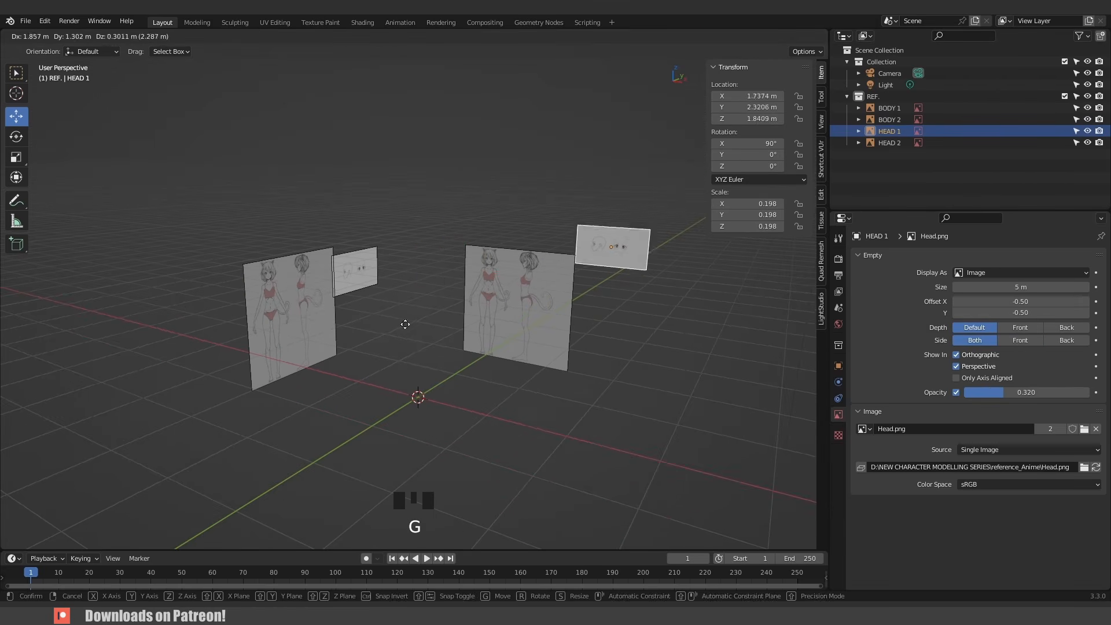
key(Escape)
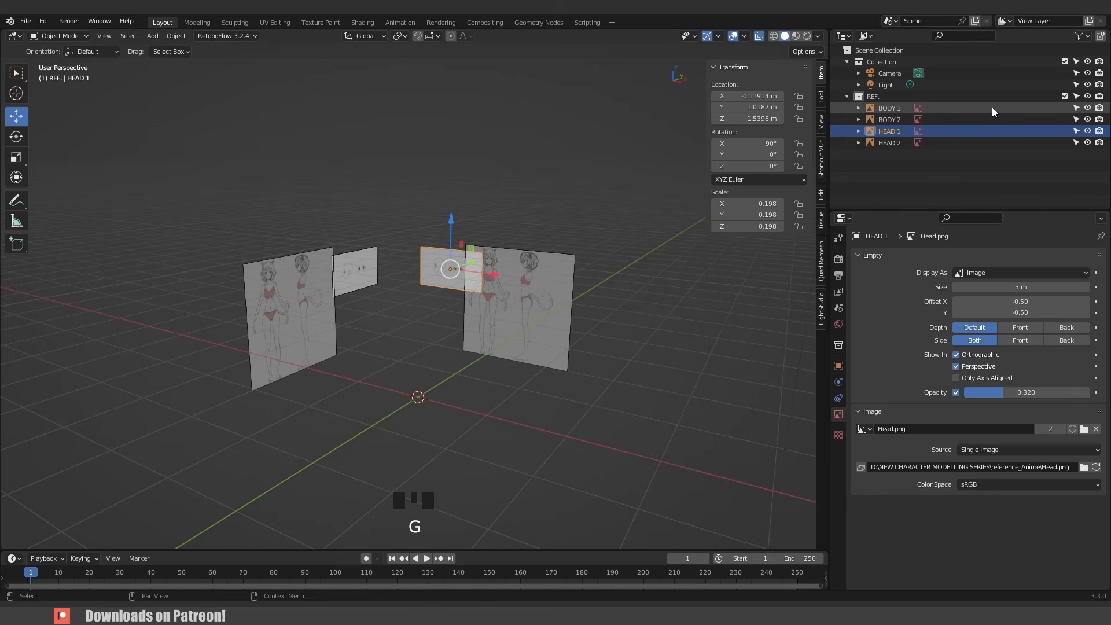
- Make the REF collection unselectable, then try selecting its reference images in the viewport
click(1076, 97)
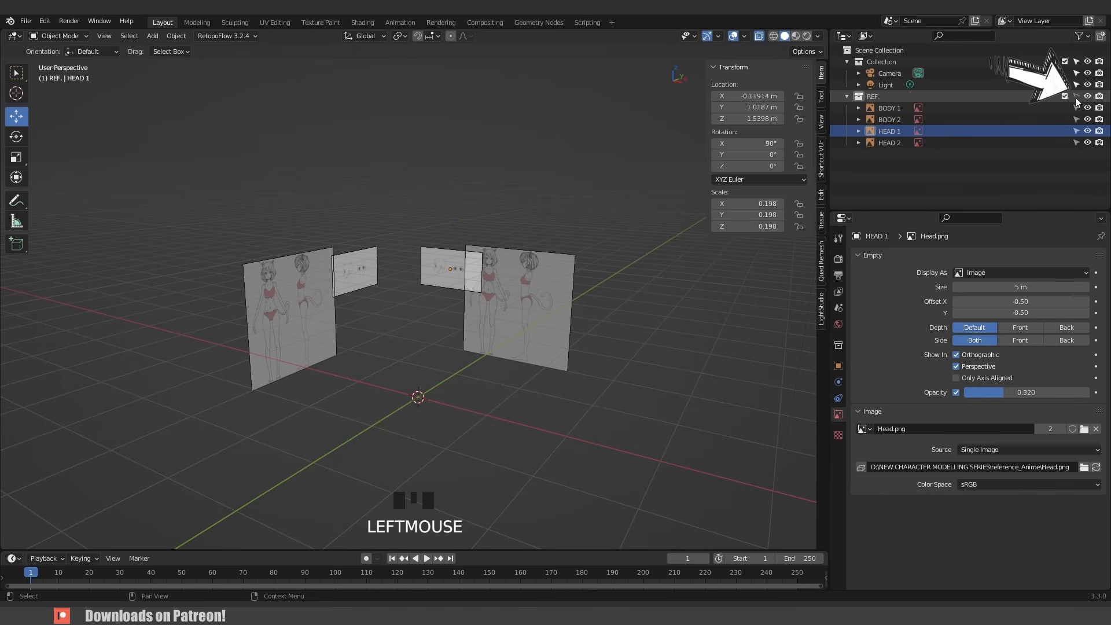
click(397, 224)
click(387, 219)
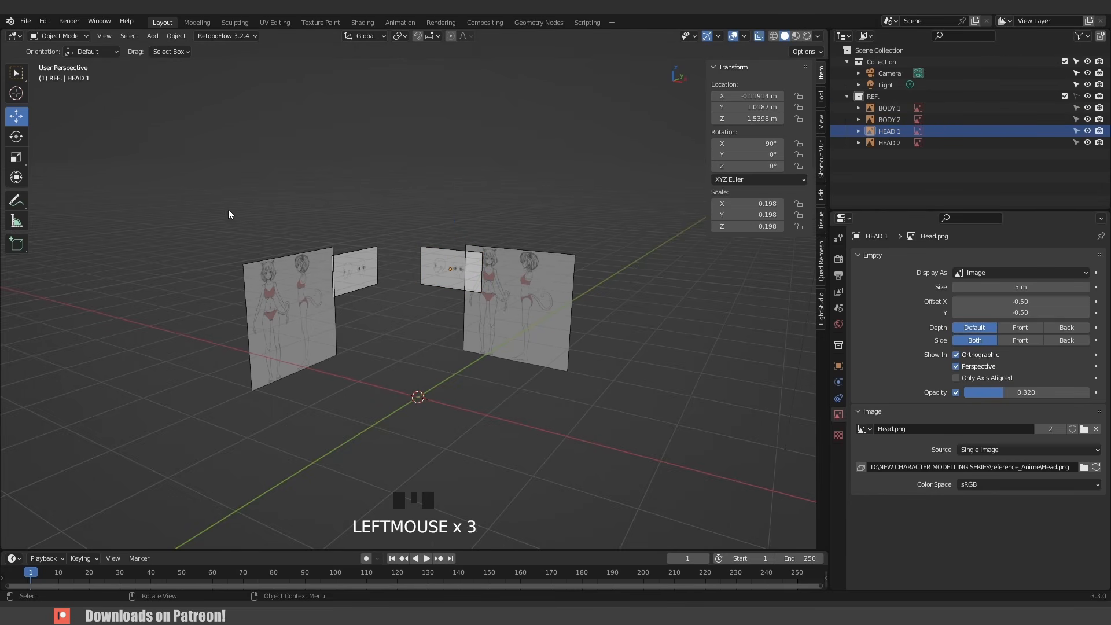
click(230, 265)
click(329, 262)
click(567, 351)
mouse_move(567, 351)
middle_down()
mouse_move(517, 335)
mouse_move(550, 344)
middle_up()
- Hide the BODY 1 and BODY 2 references in the viewport, leaving only the head images
click(1090, 108)
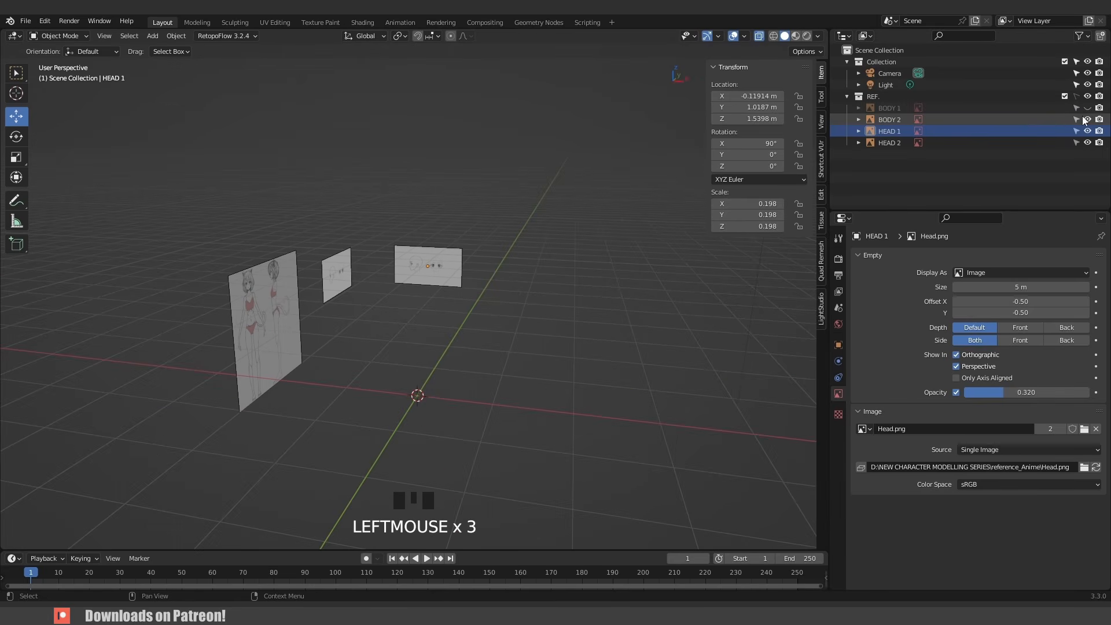
click(1088, 119)
scroll(353, 307, up, 8)
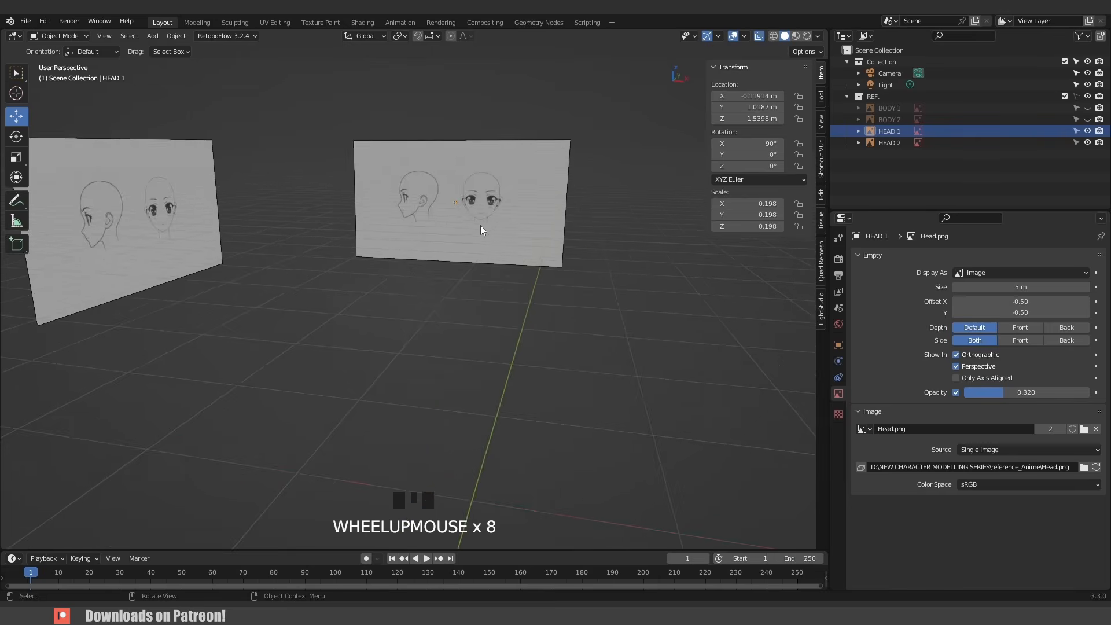
shift+middle_drag(480, 225, 452, 340)
- Save the scene as a new file named Anime girl
key(ctrl+s)
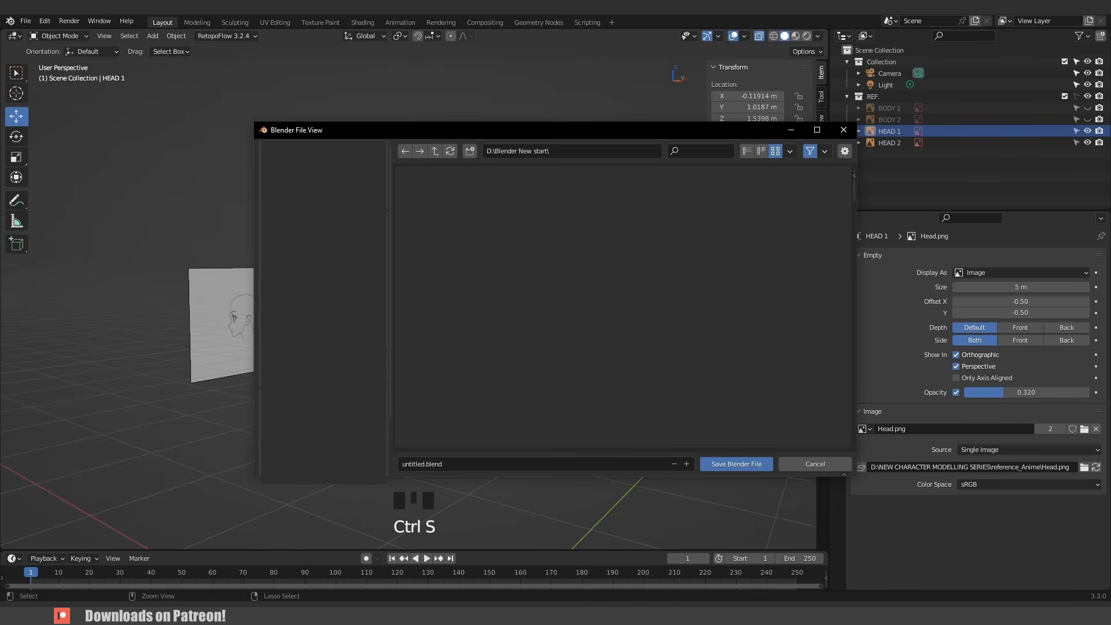
text(Anime girl)
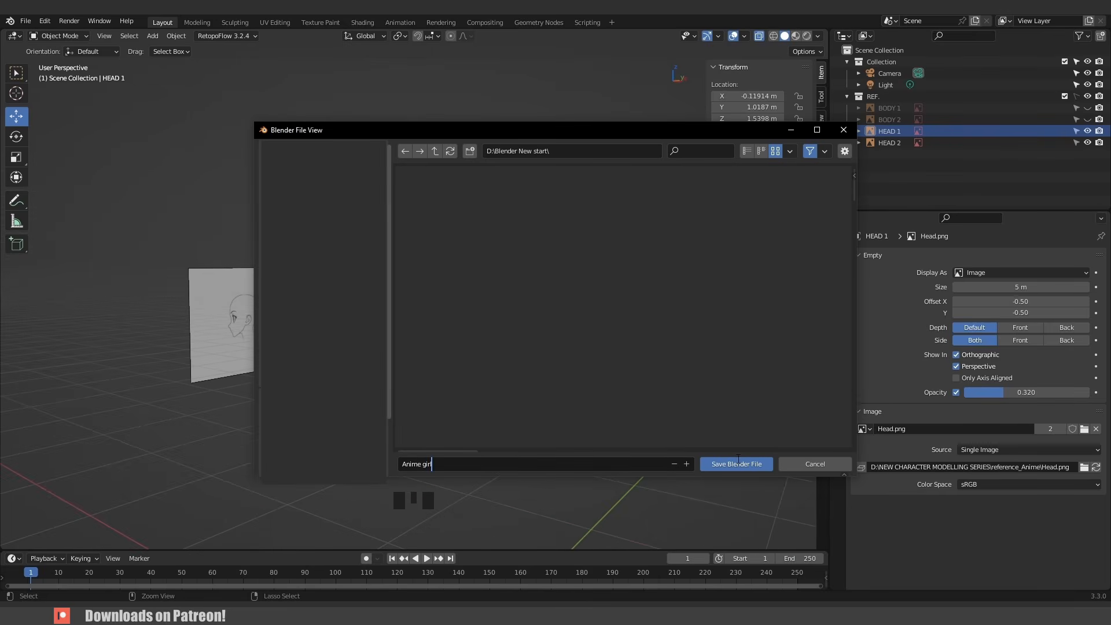
click(732, 464)
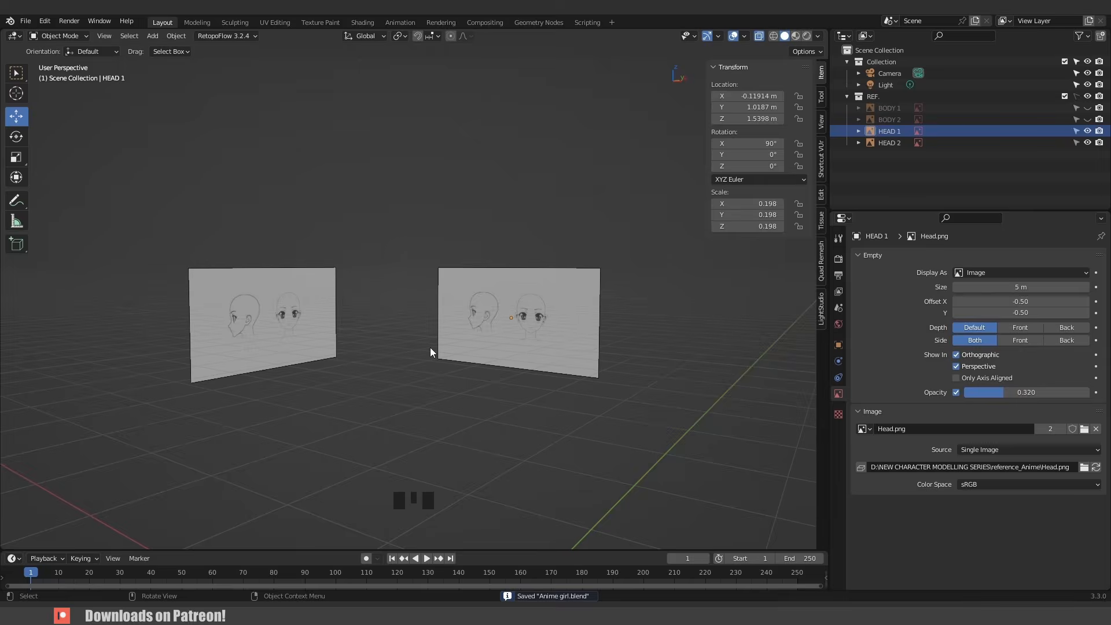
- Split the 3D viewport into two side-by-side viewports showing the front view
key(KP_1)
scroll(449, 386, up, 6)
shift+middle_drag(449, 386, 527, 280)
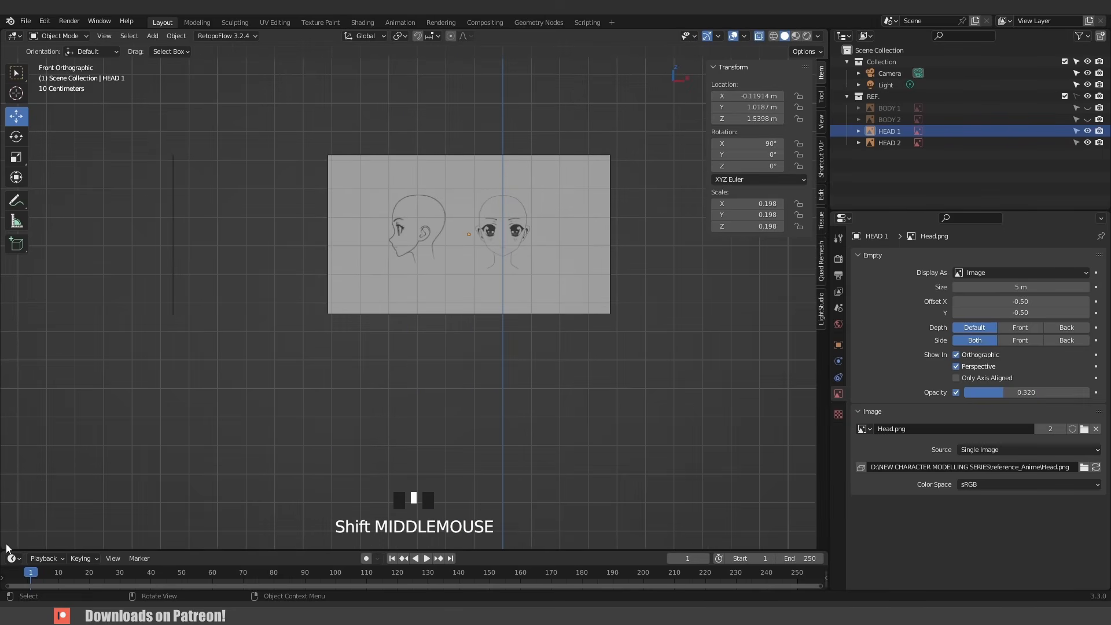
drag(5, 546, 424, 523)
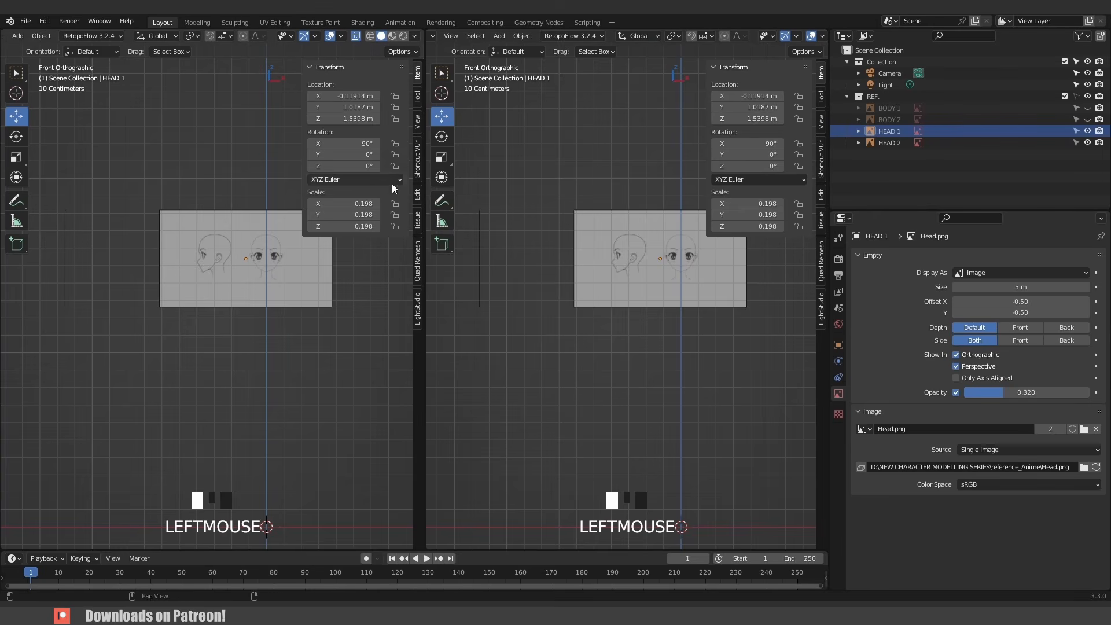
- Switch the left viewport to right orthographic view of the side head and hide its sidebar
key(KP_3)
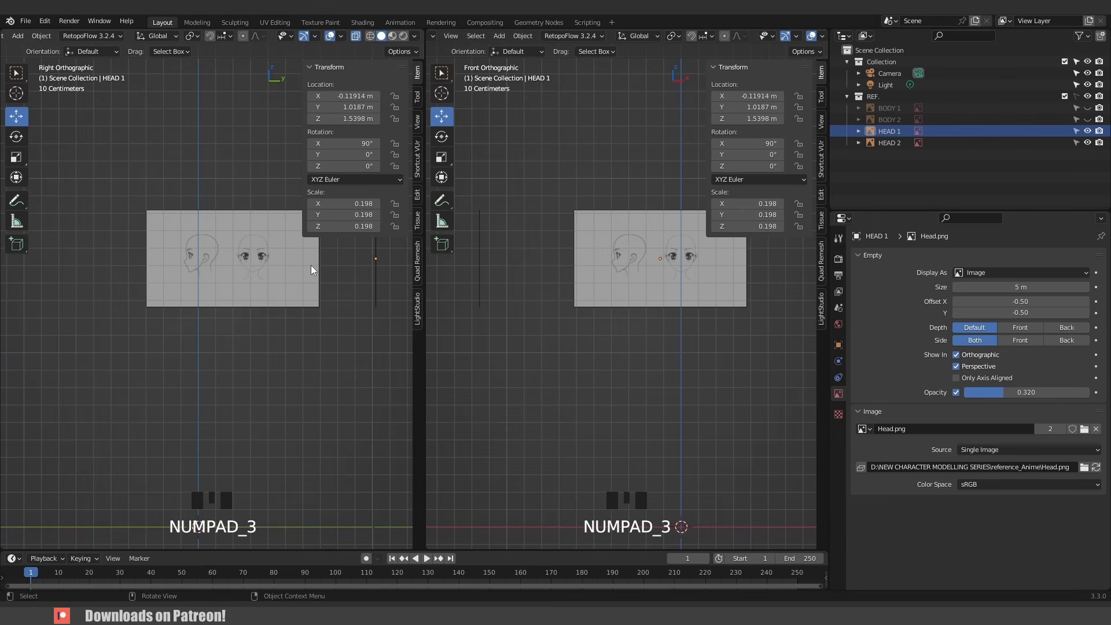
scroll(219, 263, up, 7)
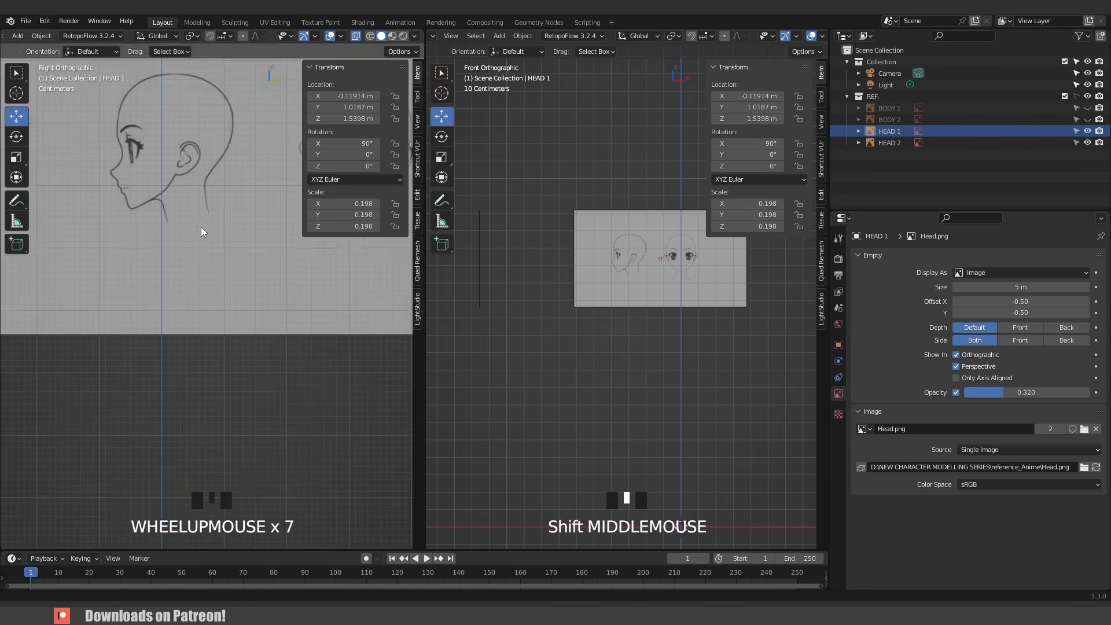
mouse_move(201, 226)
shift+middle_down()
mouse_move(218, 379)
mouse_move(273, 339)
shift+middle_up()
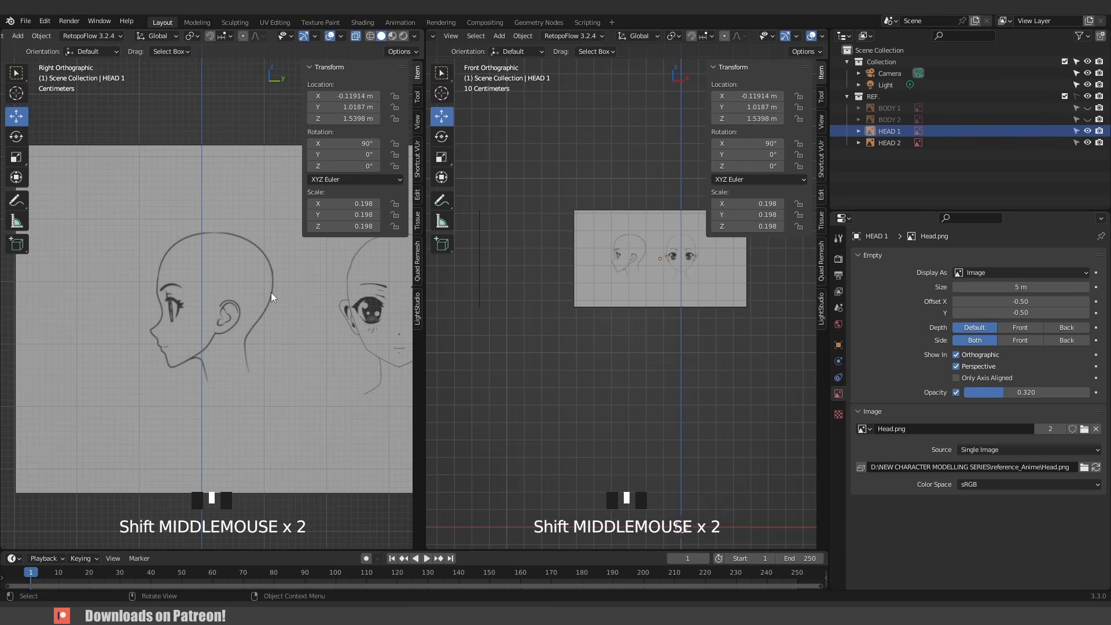
key(n)
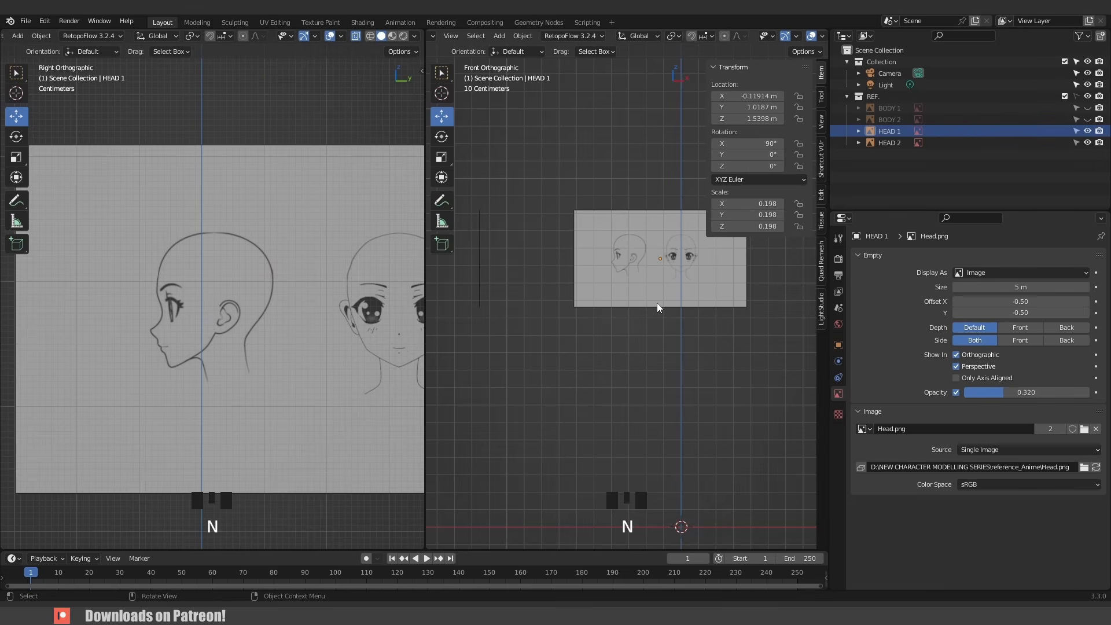
- Add a cube mesh at the origin while viewing the front head reference
key(KP_1)
scroll(713, 277, up, 6)
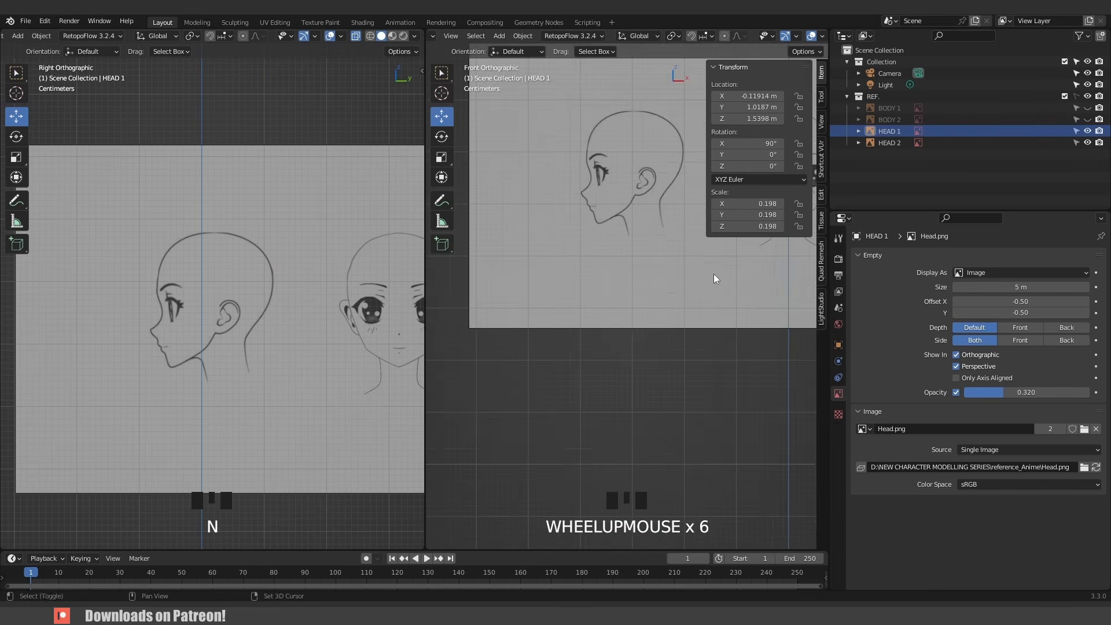
shift+middle_drag(714, 273, 584, 406)
scroll(630, 342, up, 2)
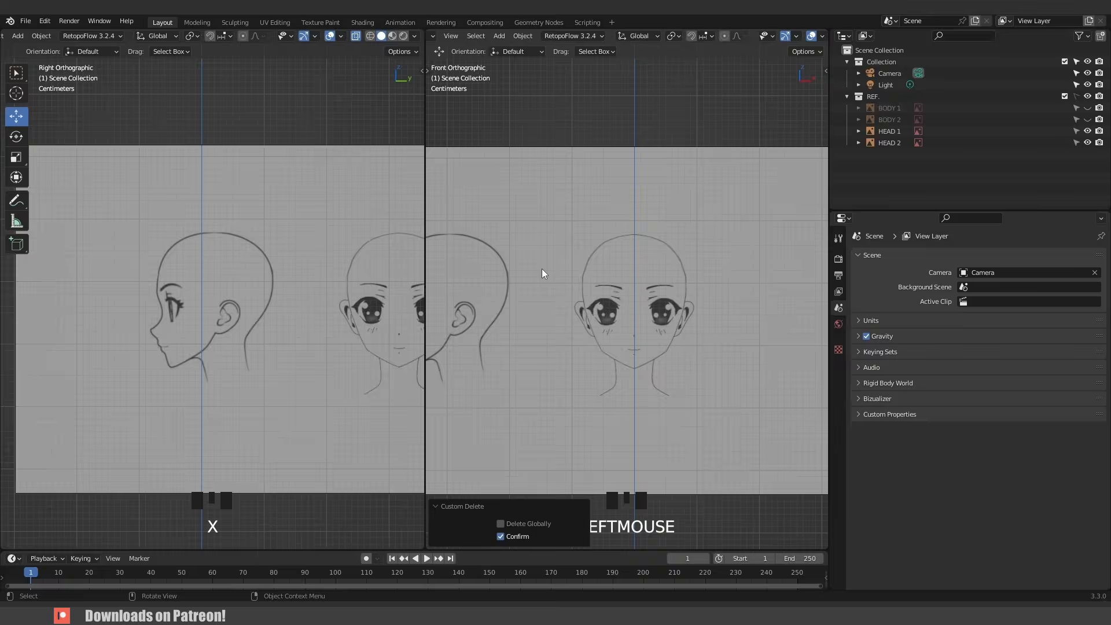
key(shift+a)
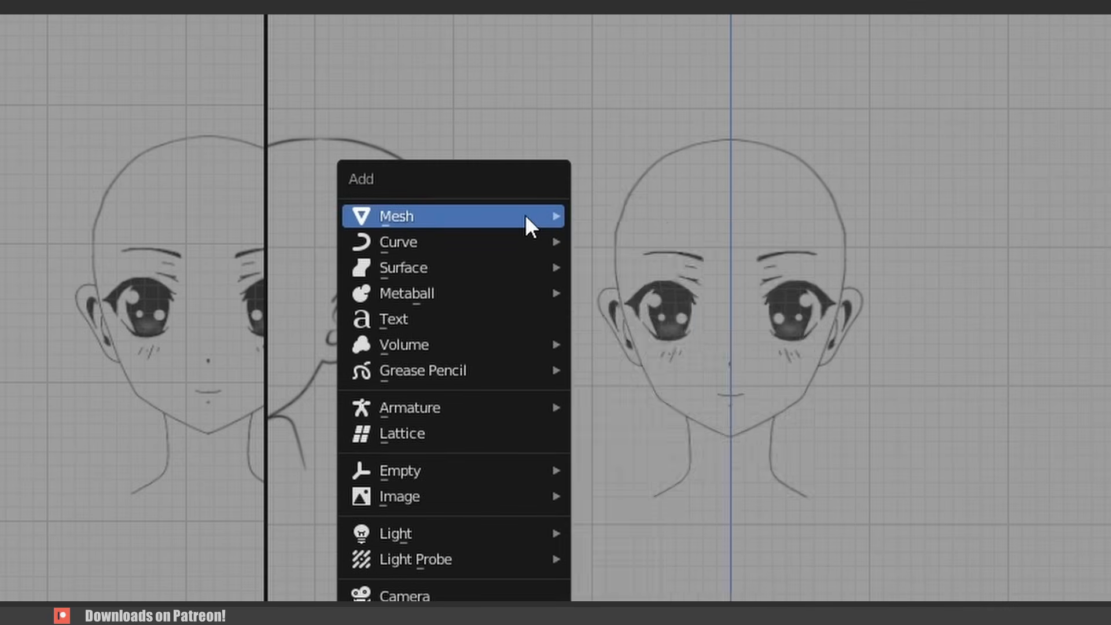
mouse_move(542, 269)
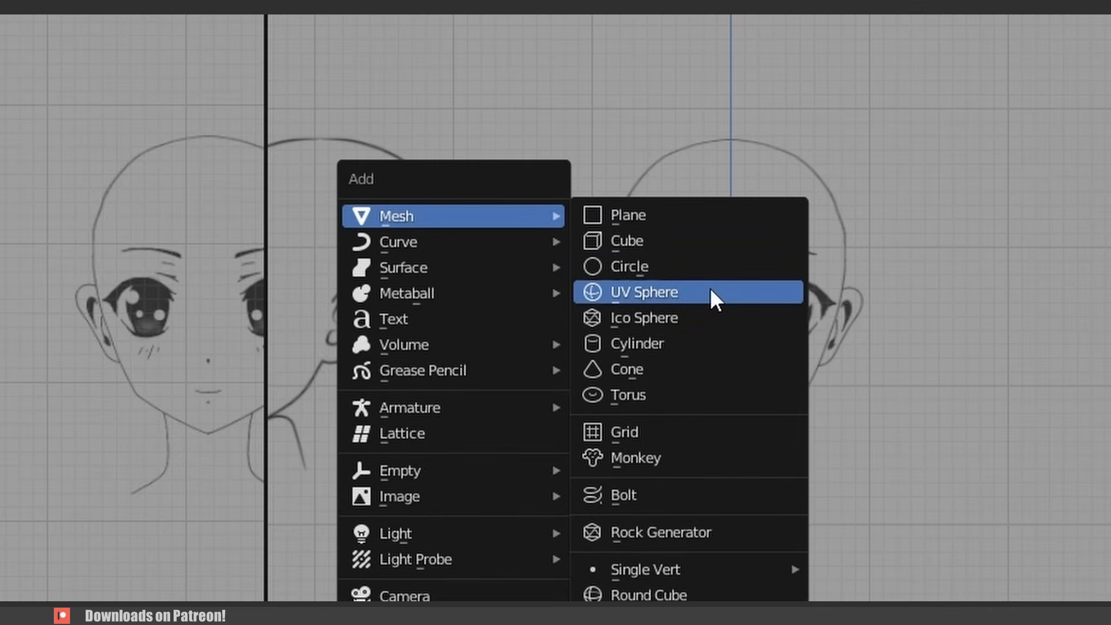
click(678, 244)
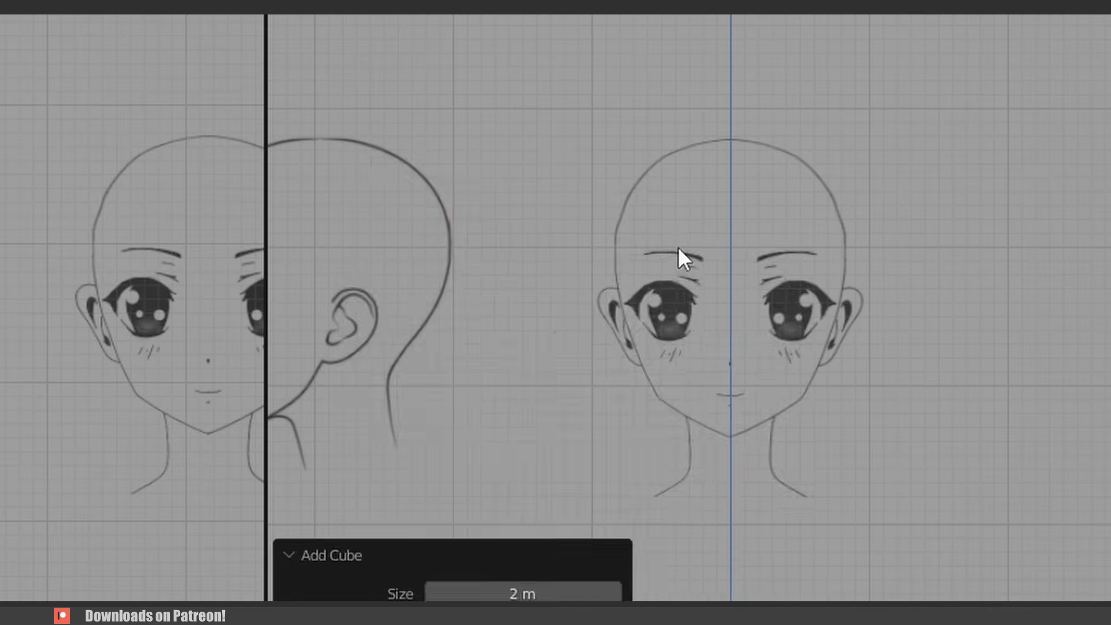
scroll(716, 343, down, 9)
shift+middle_drag(774, 441, 733, 178)
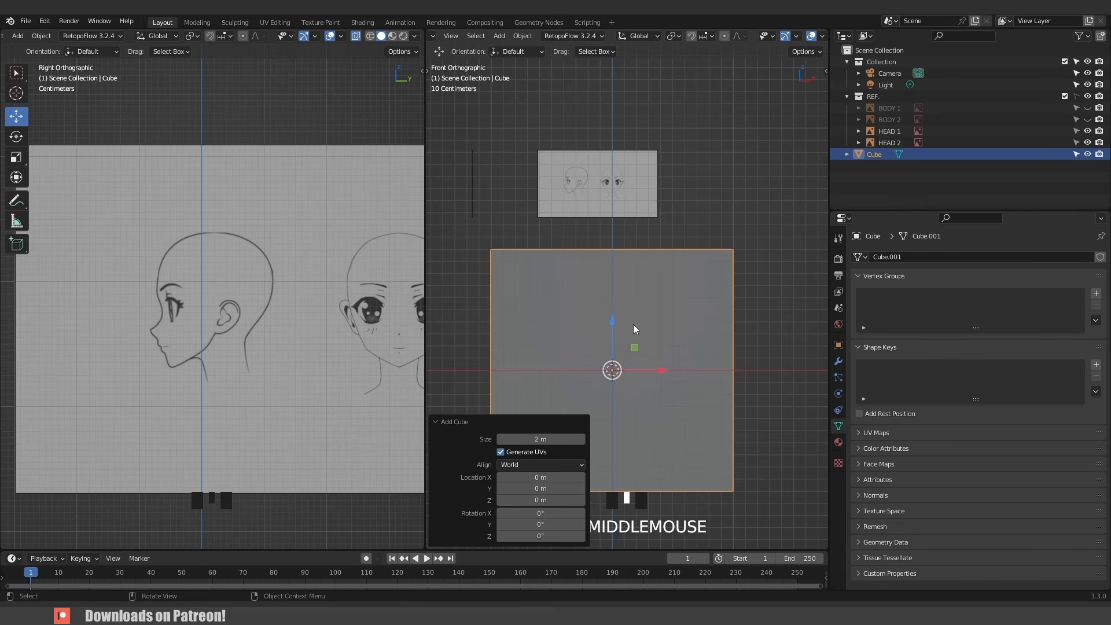
- Add a level 2 subdivision to the cube and apply the Subdivision modifier
key(ctrl+2)
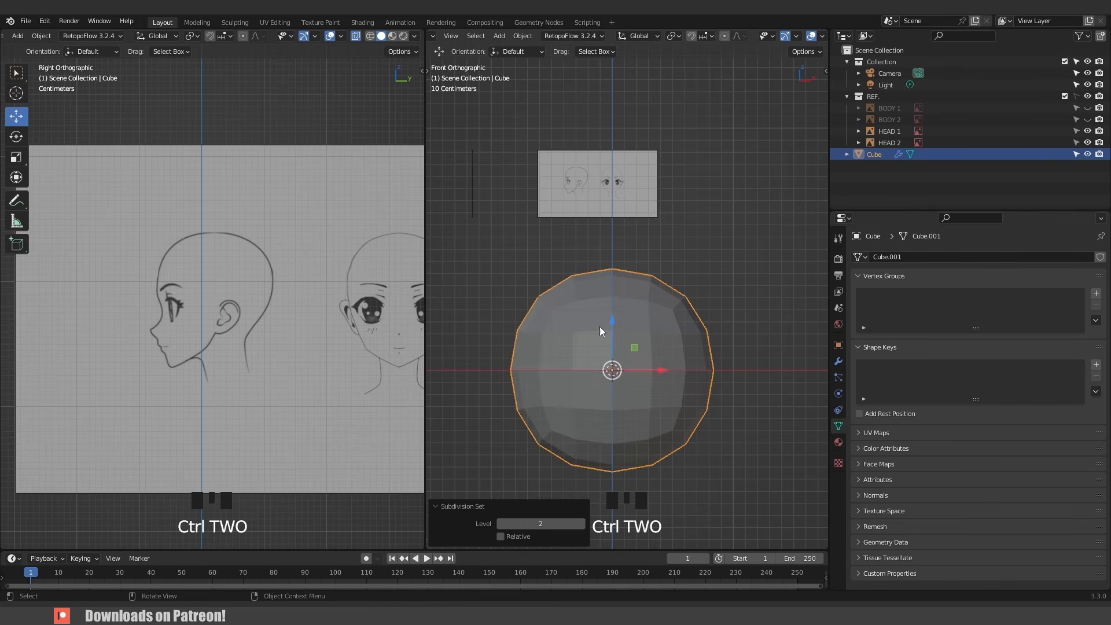
click(839, 363)
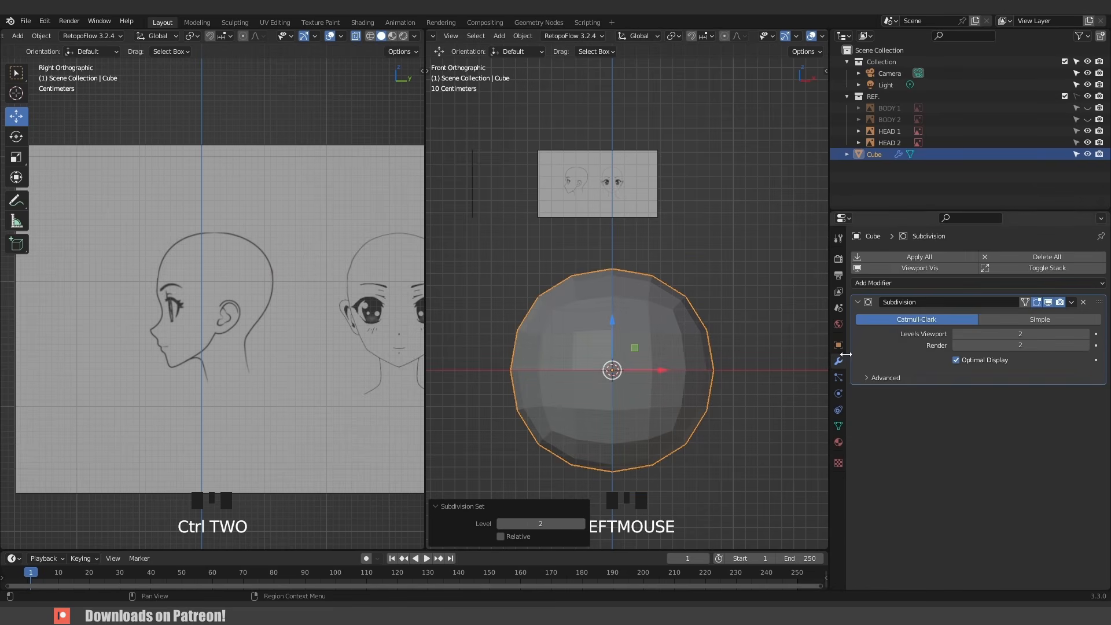
key(alt+z)
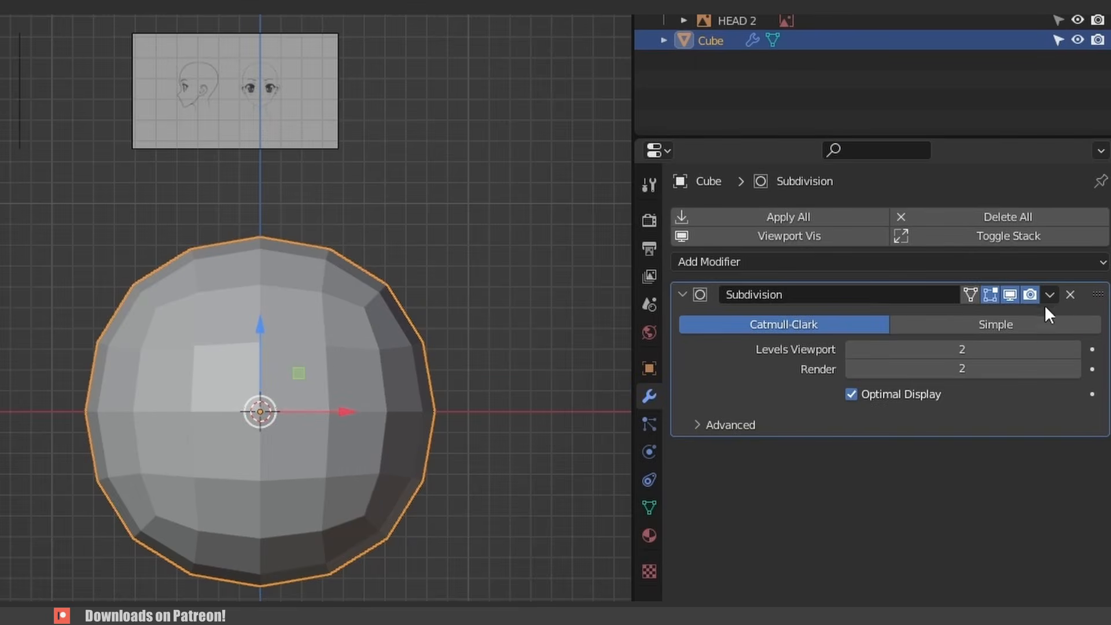
click(1071, 302)
click(962, 318)
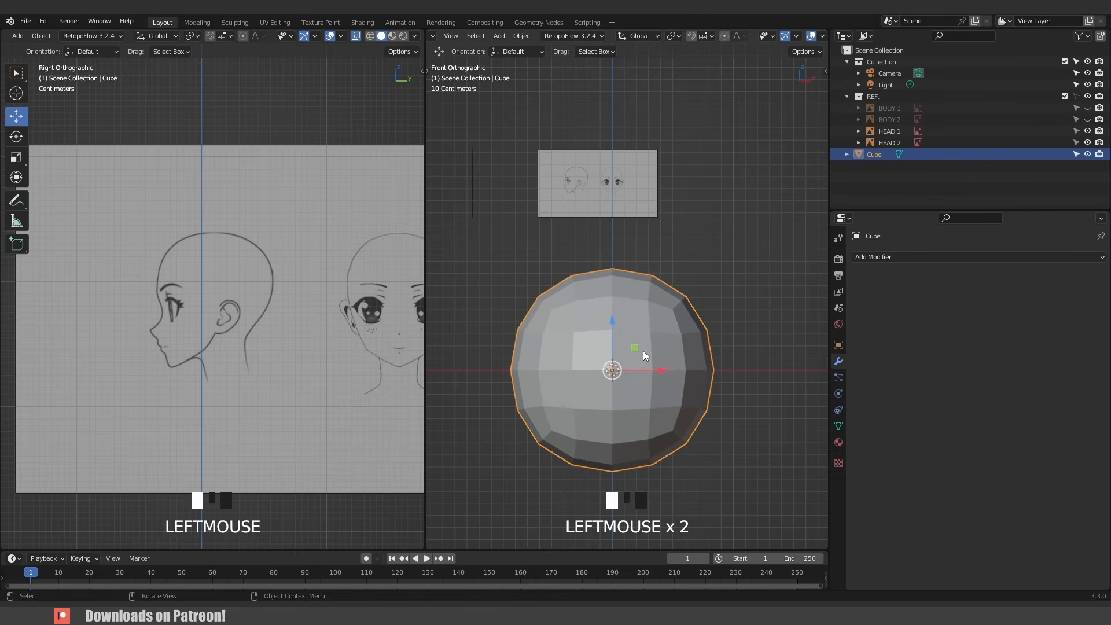
- Move the subdivided cube up onto the head reference and scale it to 0.114
key(KP_1)
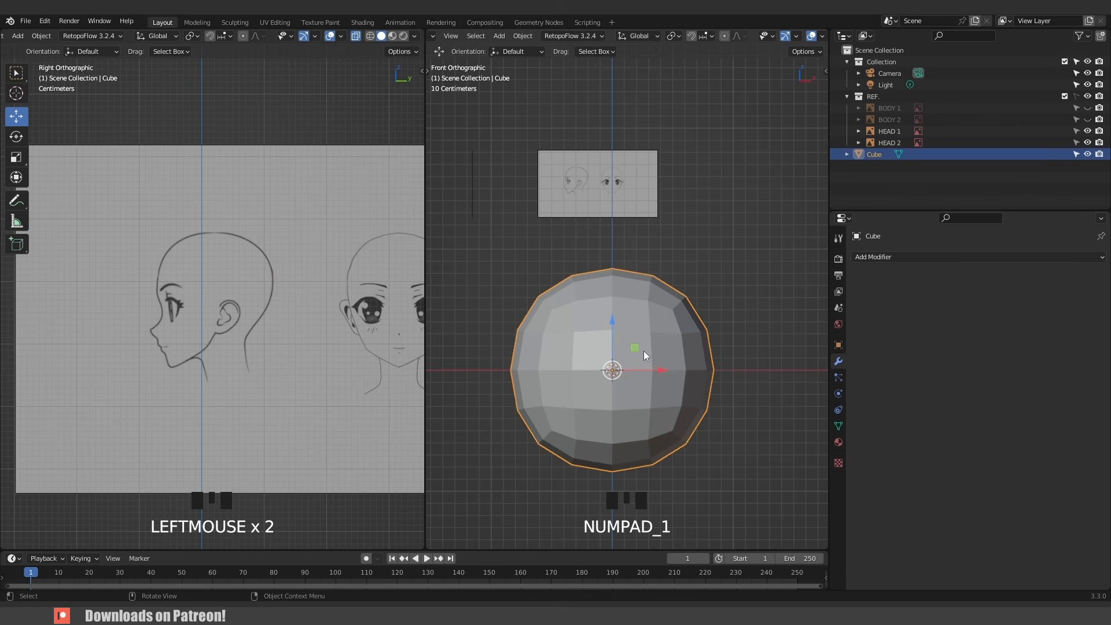
key(g)
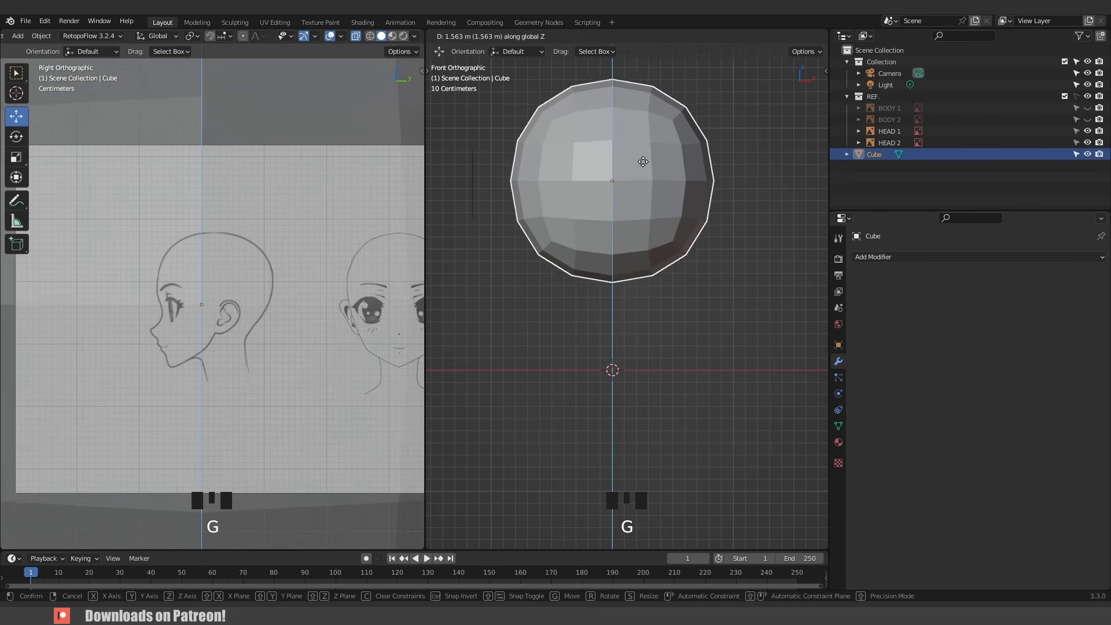
click(643, 161)
key(s)
click(631, 191)
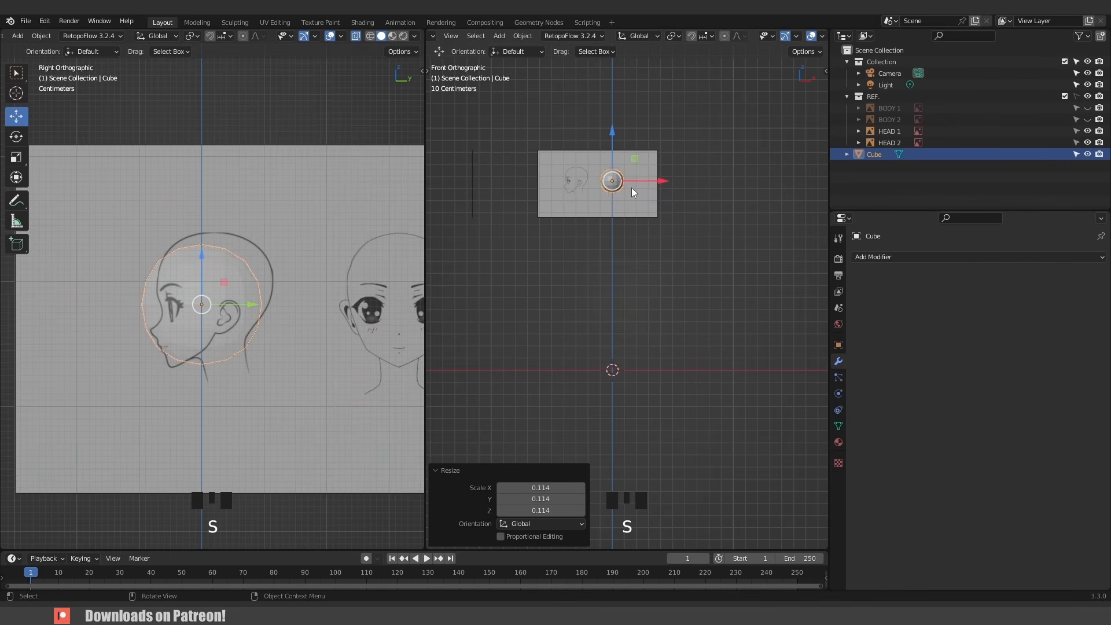
- Align the sphere with the head in the front and side views, then apply all transforms
key(KP_Decimal)
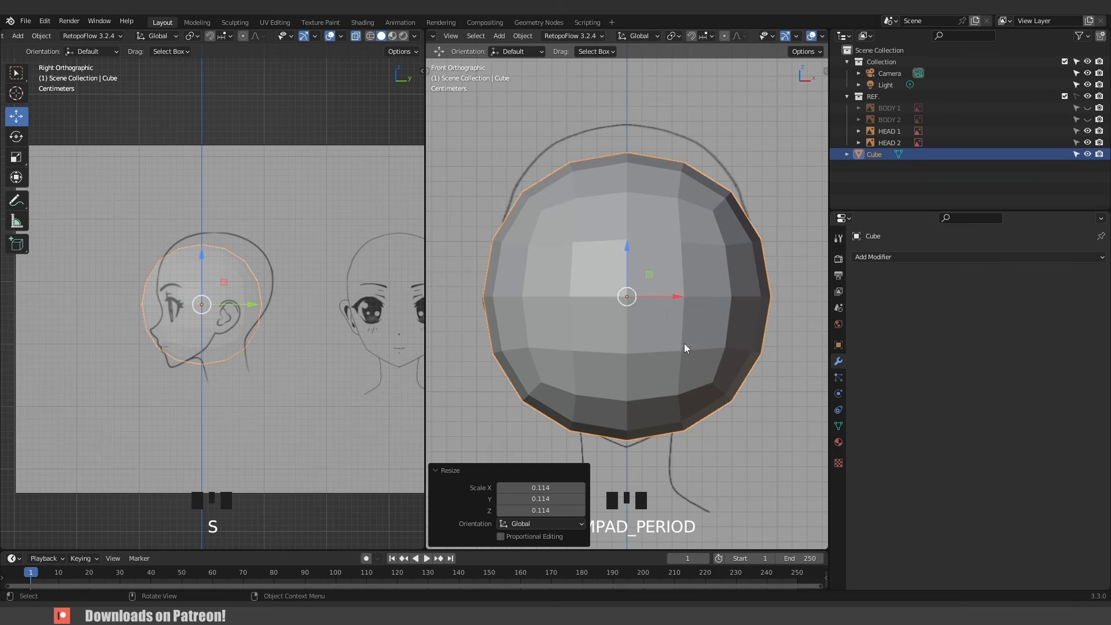
key(g)
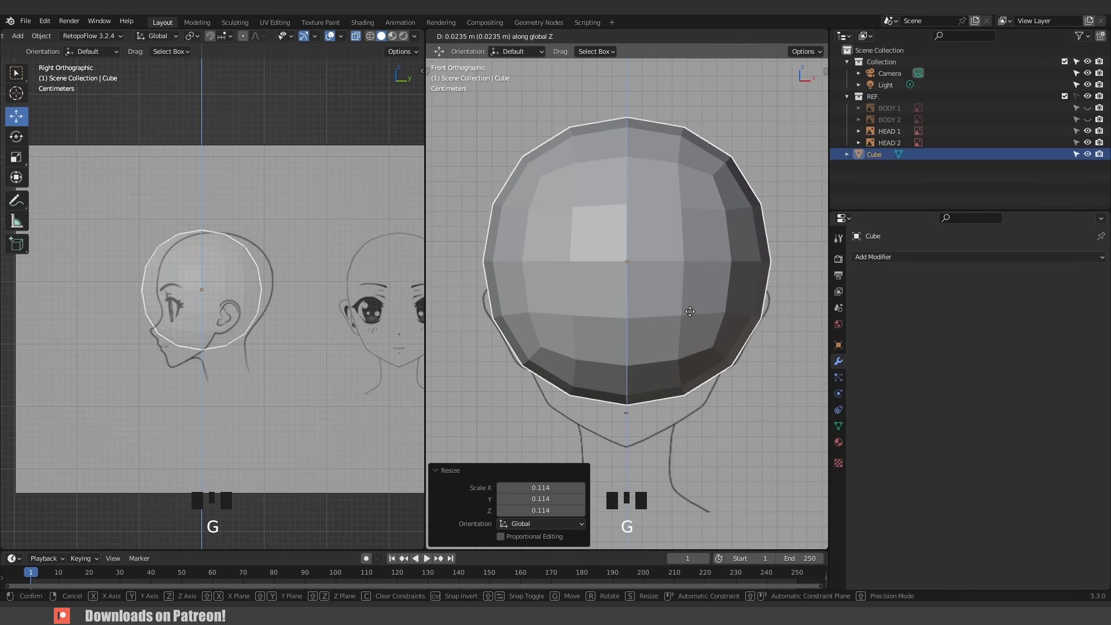
click(690, 311)
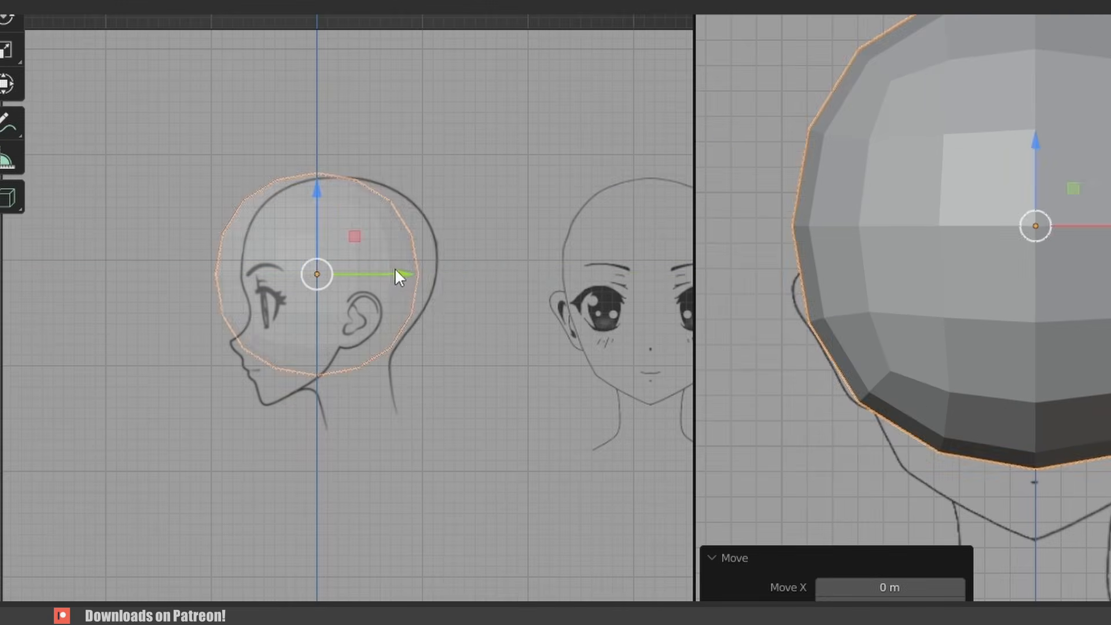
drag(251, 290, 263, 288)
drag(421, 271, 421, 272)
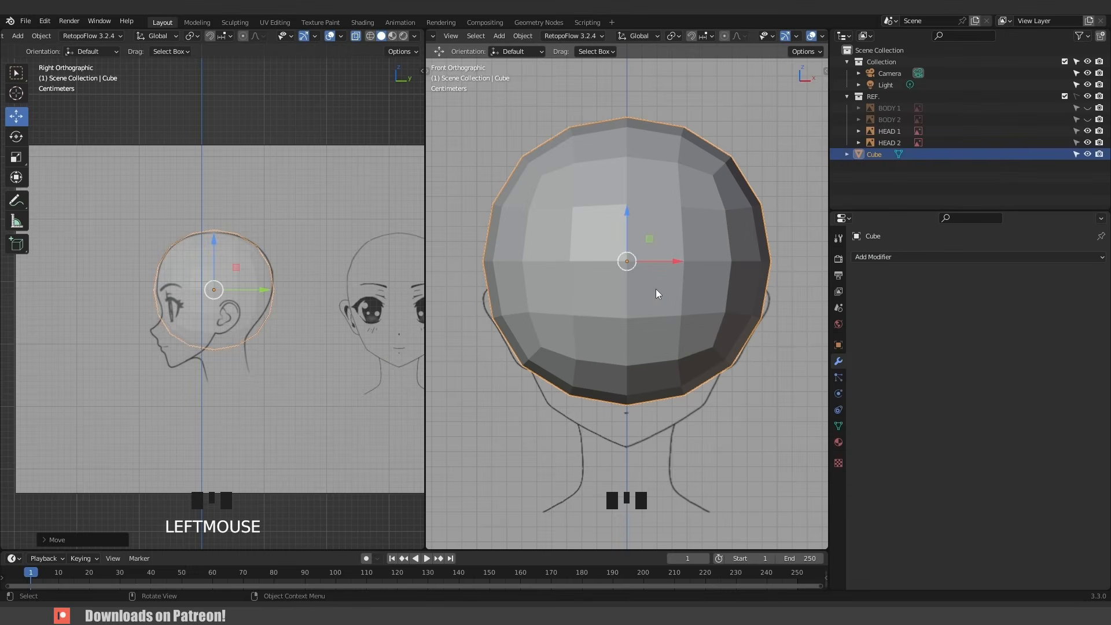
key(ctrl+a)
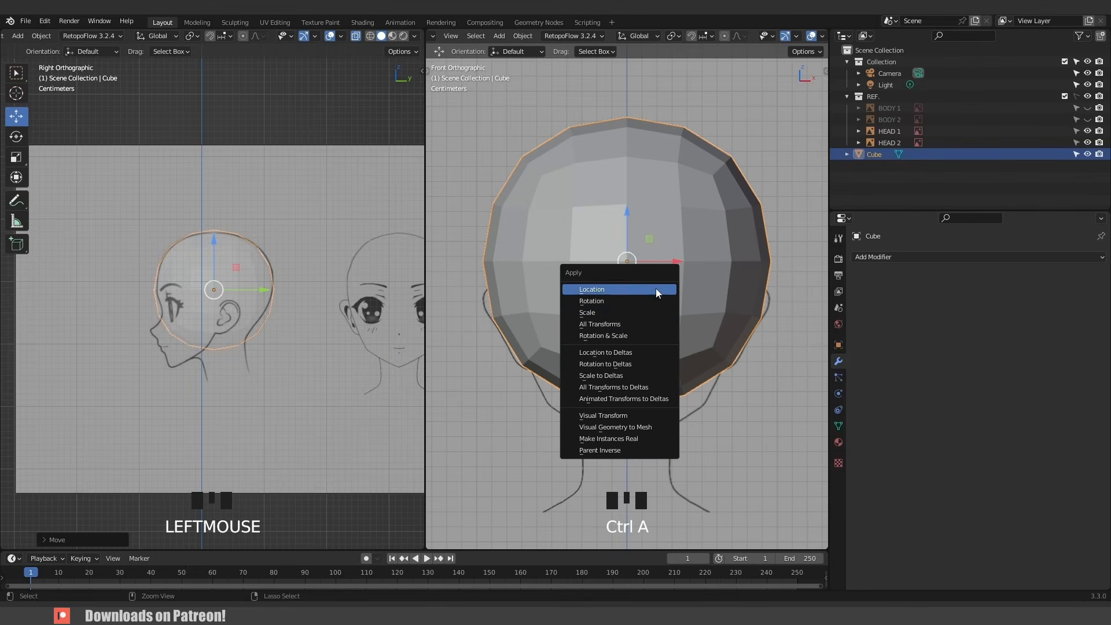
click(640, 326)
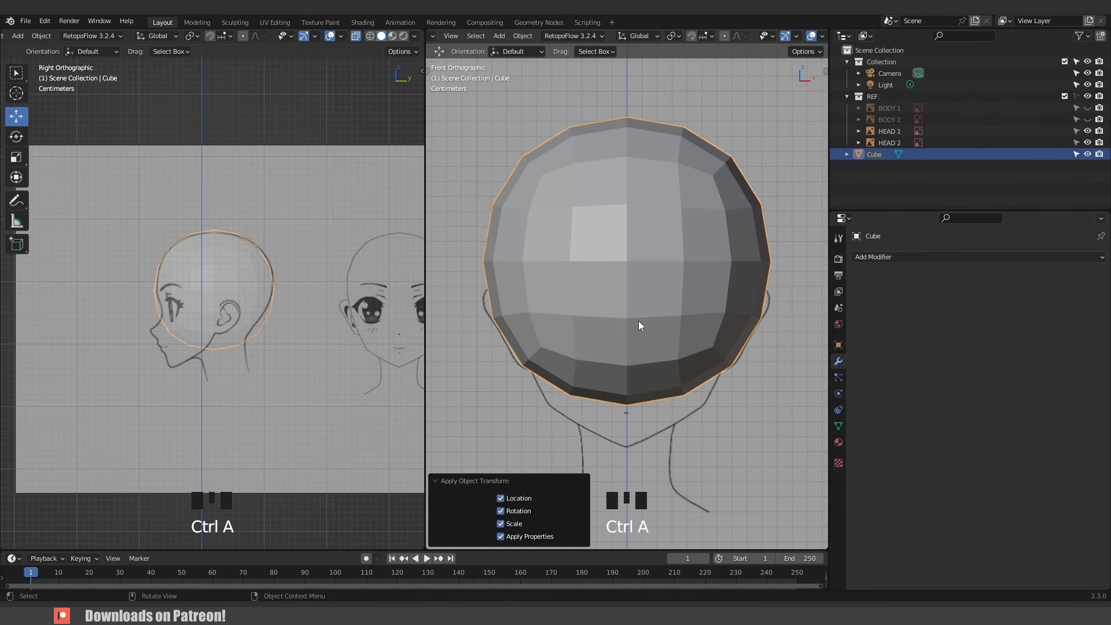
- Switch the head sphere from Object Mode into Sculpt Mode
key(n)
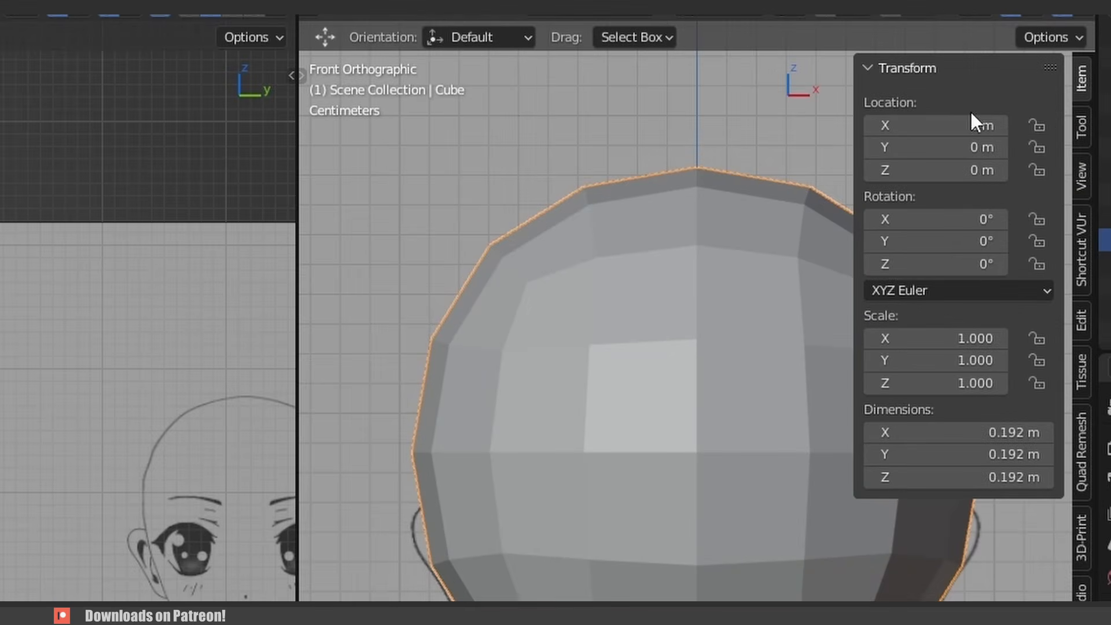
key(n)
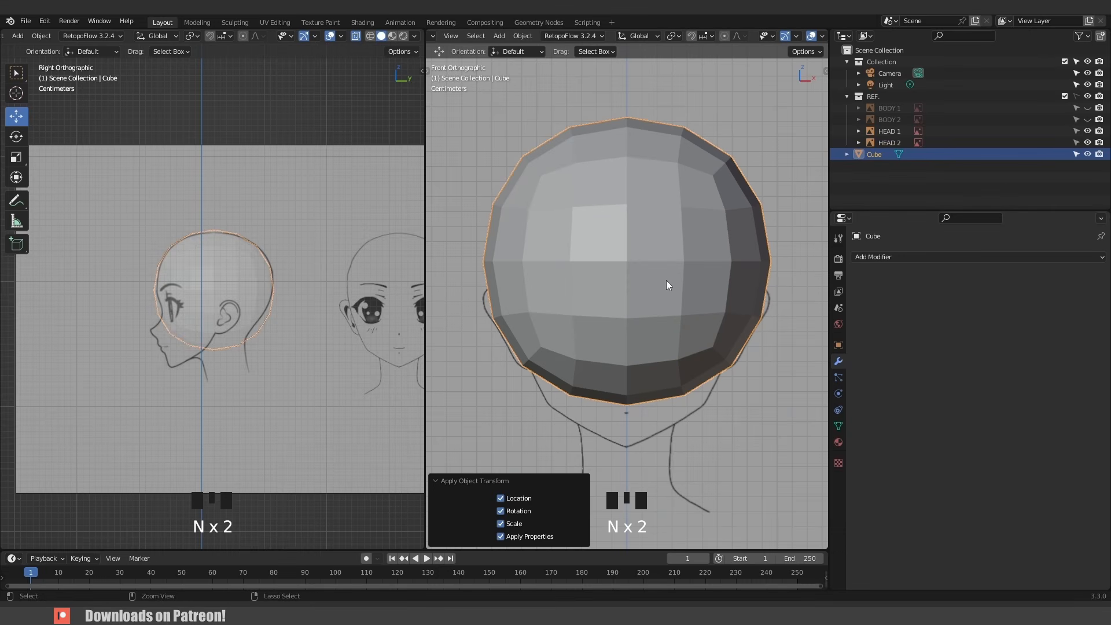
key(ctrl+Tab)
click(675, 347)
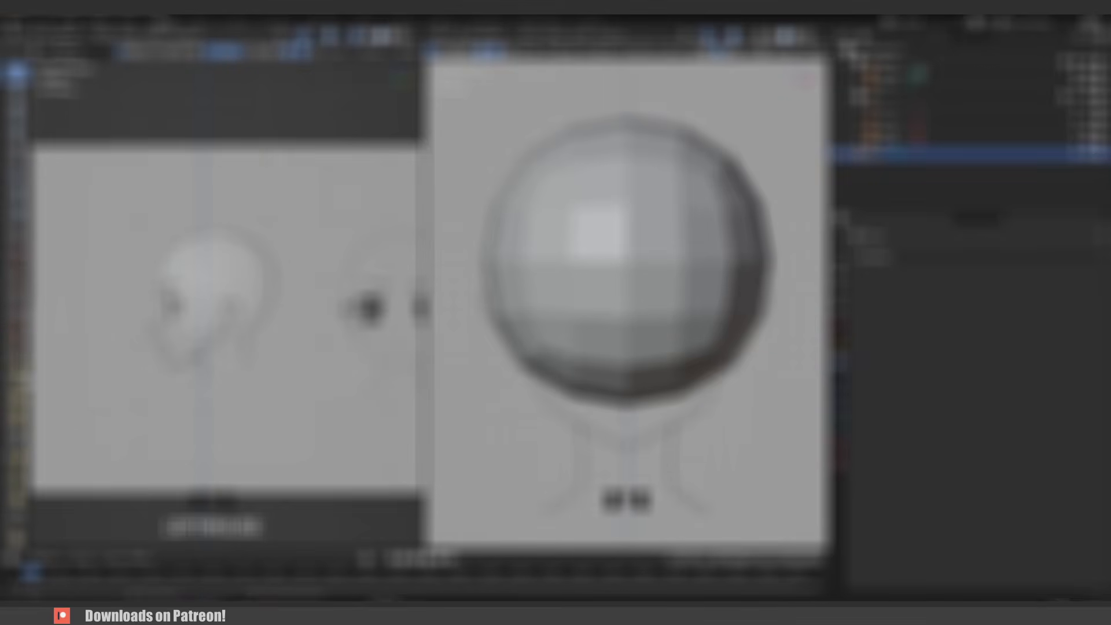
- Enable X-axis mirror symmetry for sculpting in the front viewport
scroll(733, 53, down, 8)
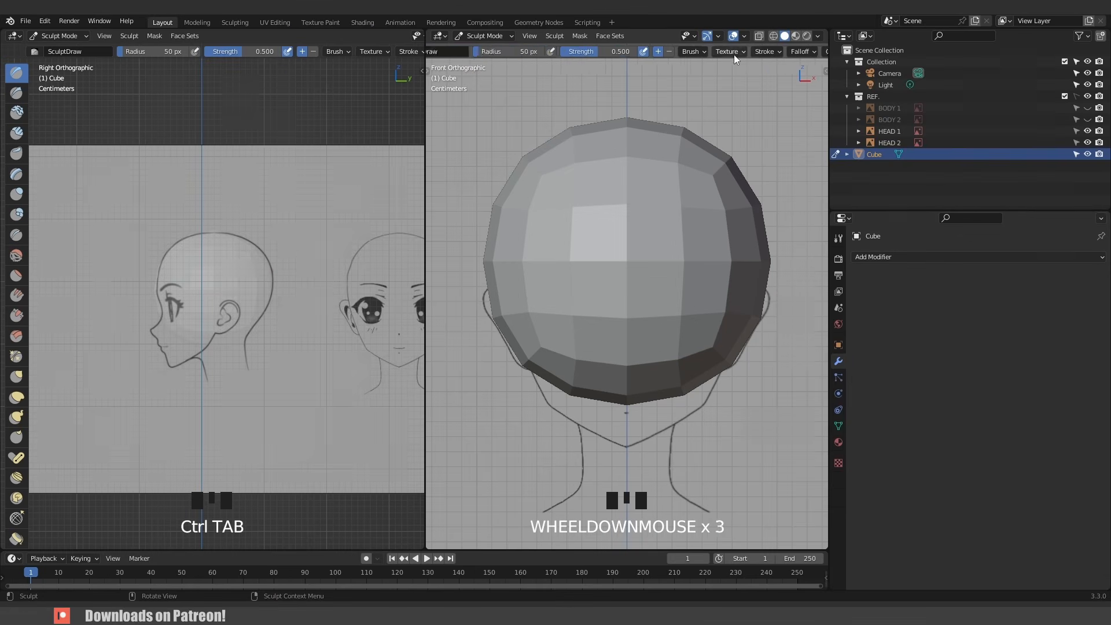
scroll(735, 53, down, 2)
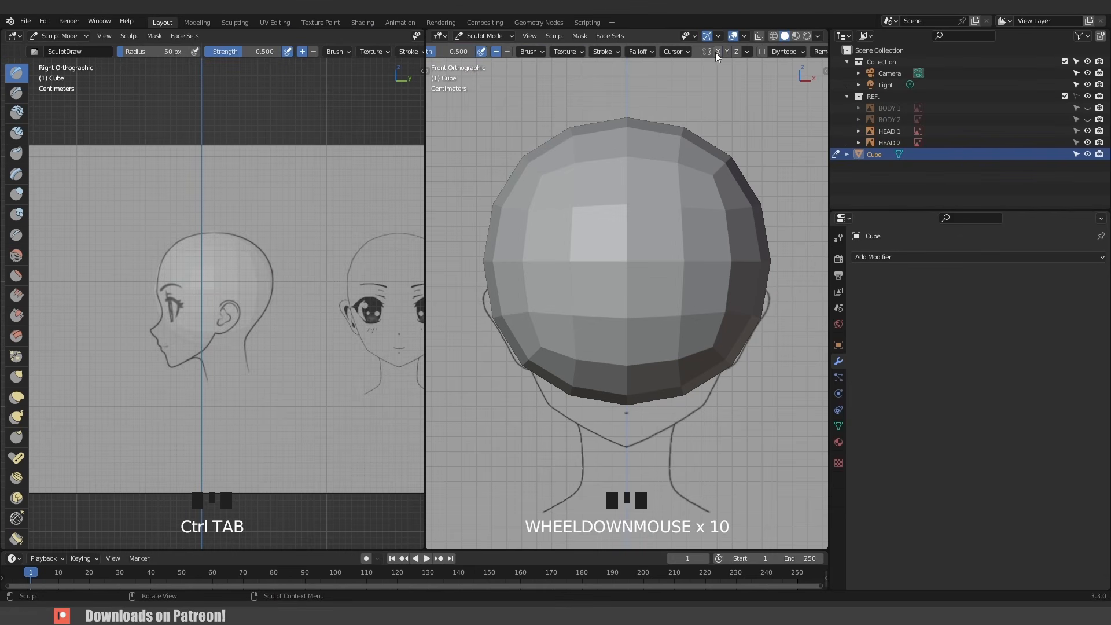
click(717, 52)
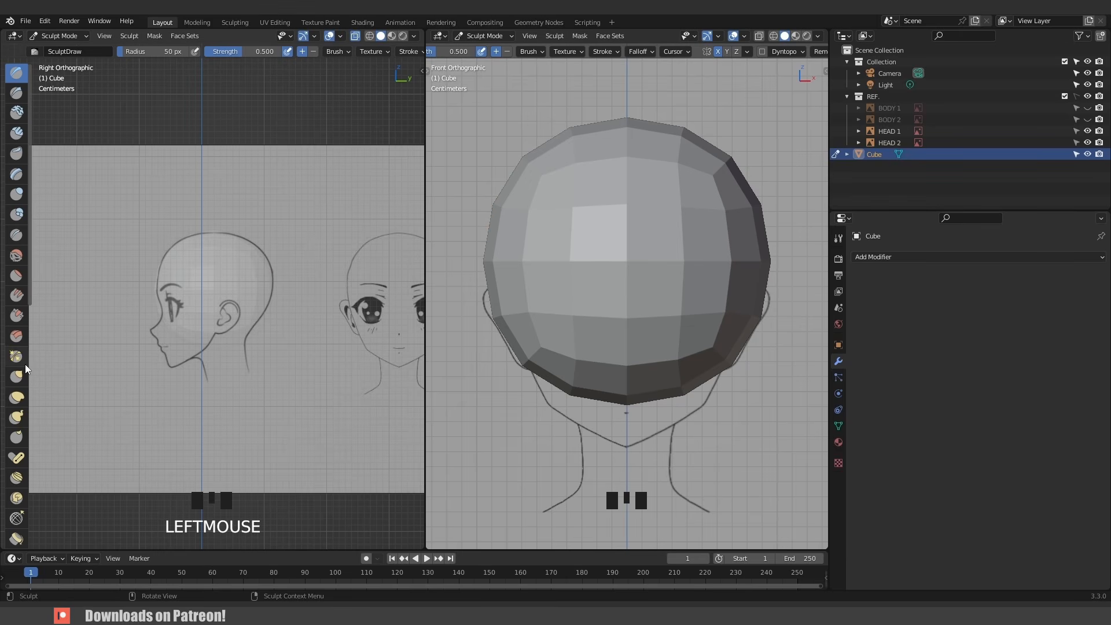
- Widen the sculpt toolbar to two columns and select the Grab brush
scroll(33, 356, down, 10)
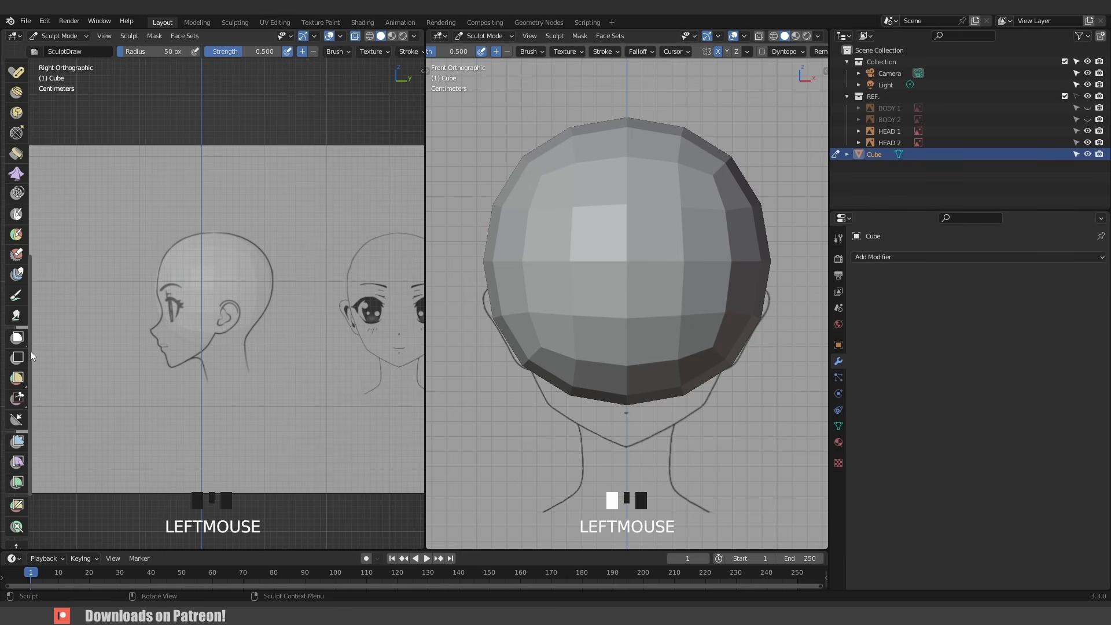
drag(28, 350, 53, 350)
click(39, 175)
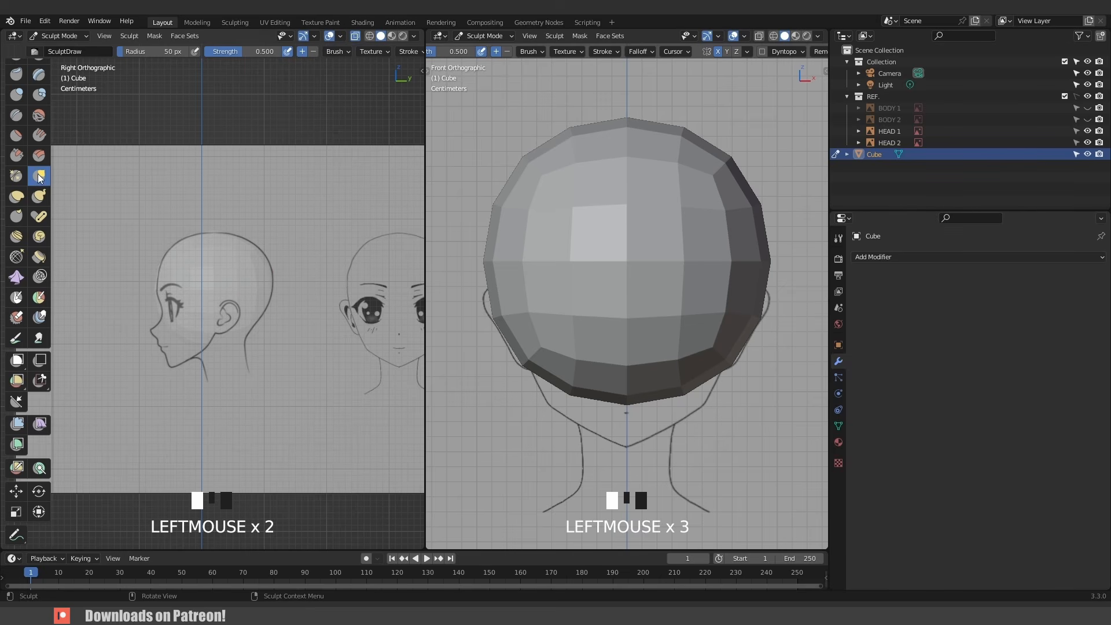
key(g)
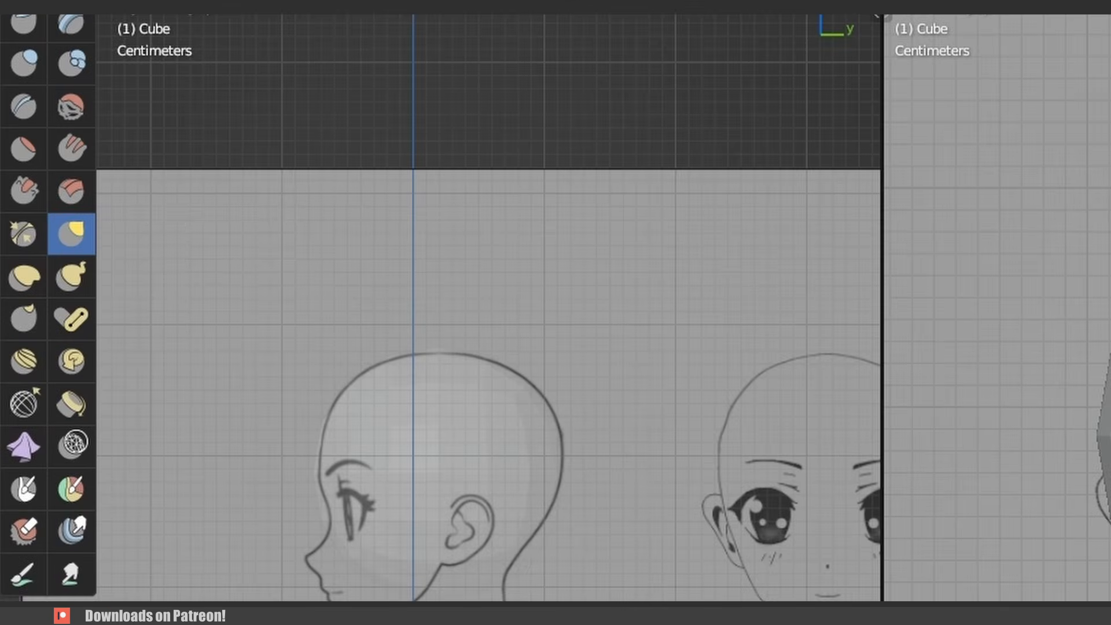
- Set the Grab brush radius to 142 px and its strength to 0.673
key(f)
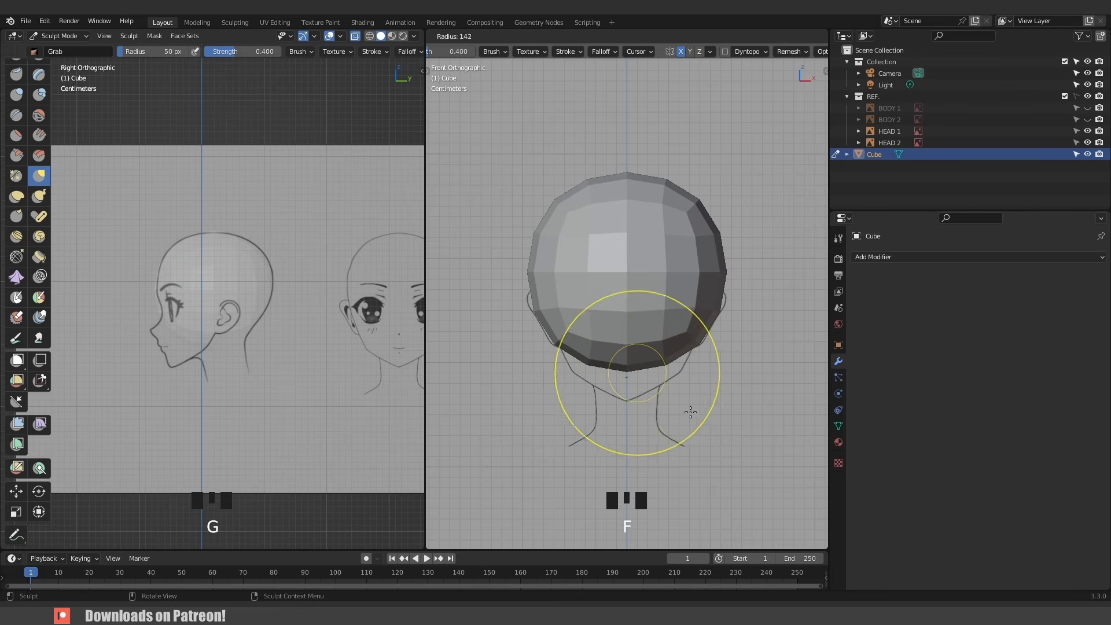
click(691, 412)
key(shift+f)
click(664, 410)
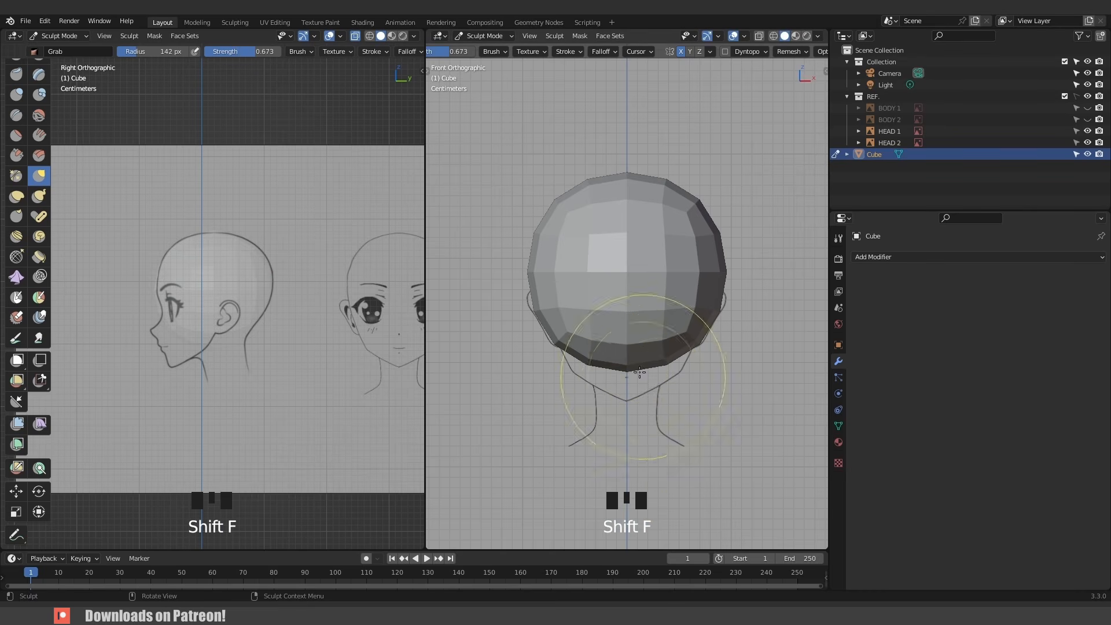
- Grab-sculpt the sphere in the front view, narrowing the jaw and cheeks to follow the head reference
drag(640, 372, 642, 422)
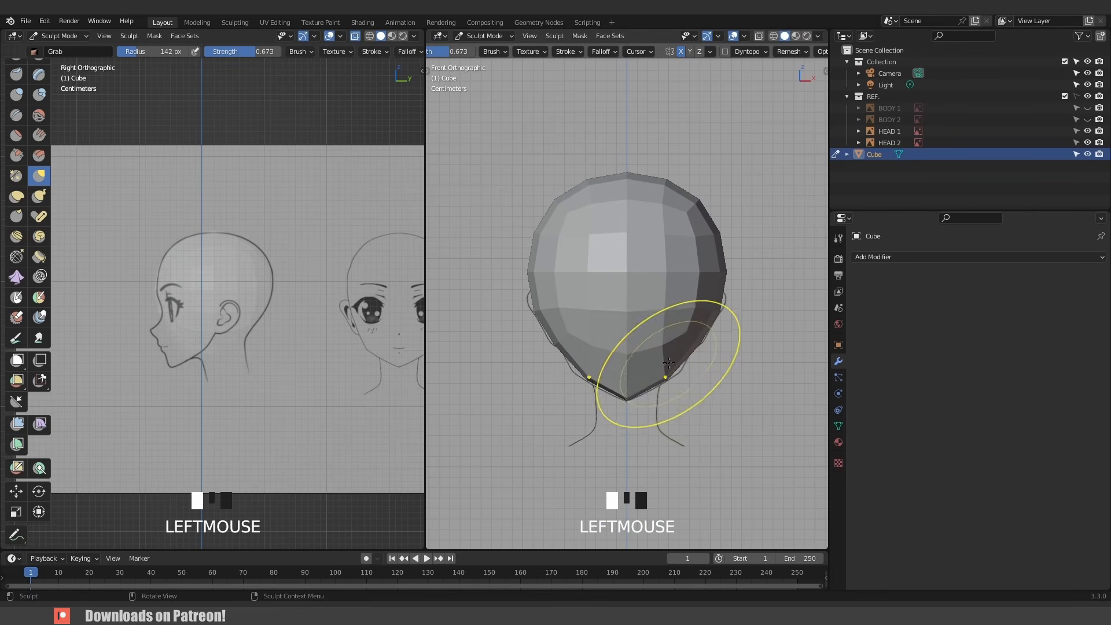
drag(670, 359, 670, 366)
drag(712, 298, 705, 289)
mouse_move(699, 261)
mouse_down()
mouse_move(690, 262)
mouse_move(711, 271)
mouse_up()
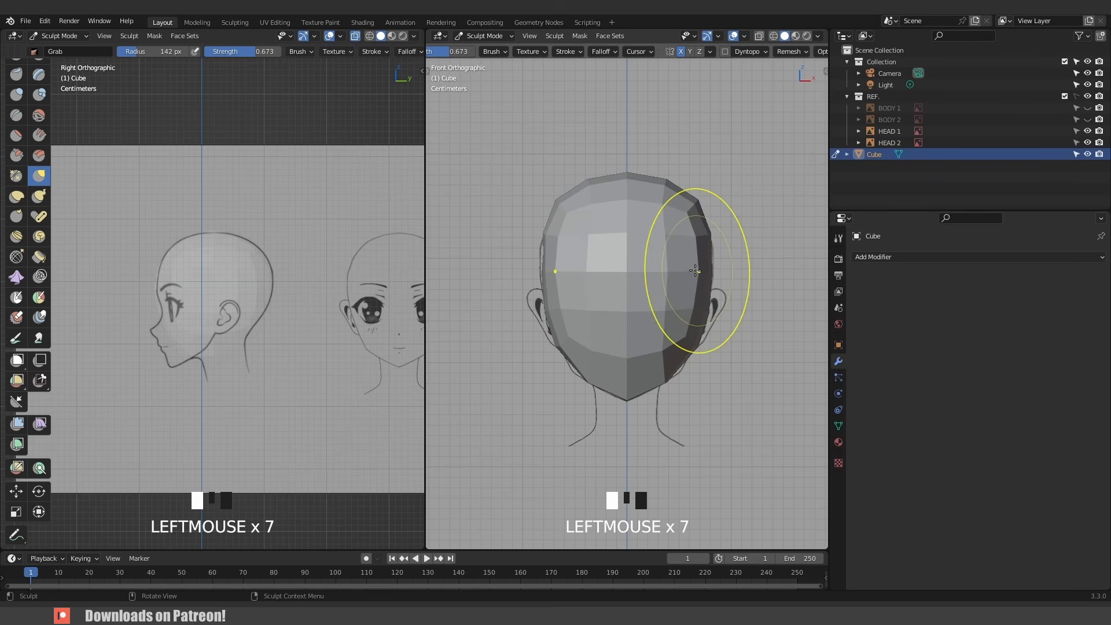
drag(699, 215, 698, 220)
drag(665, 180, 641, 180)
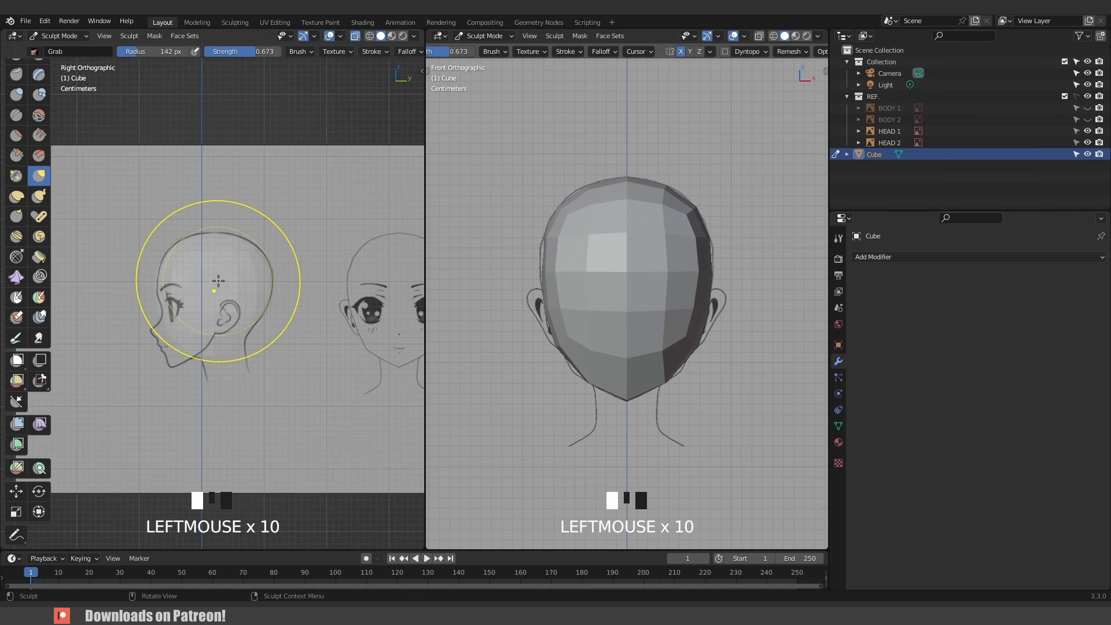
- Turn off X-ray and grab-sculpt the side profile, pulling the chin and back of the head to match the reference
key(alt+z)
scroll(220, 280, up, 2)
drag(142, 272, 153, 271)
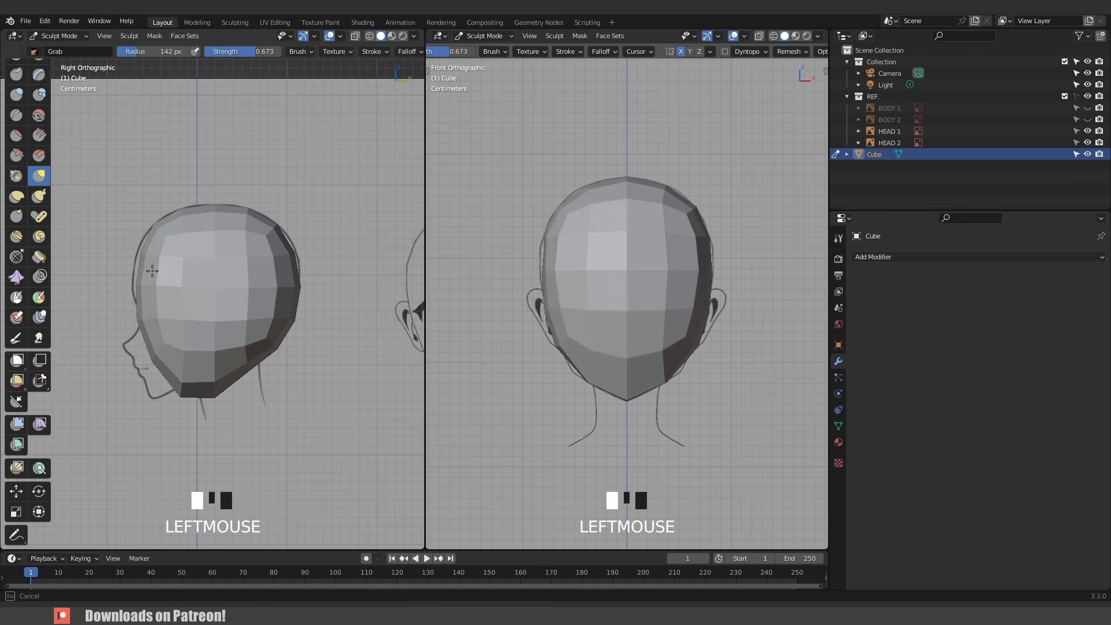
drag(290, 254, 292, 251)
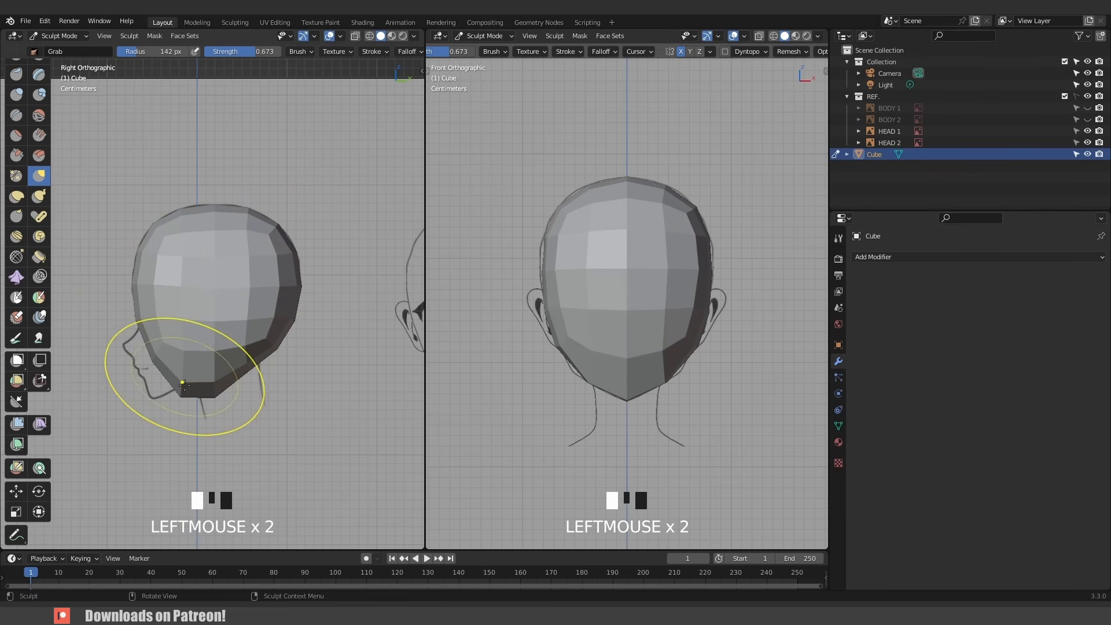
drag(182, 389, 150, 390)
- Turn on the wireframe overlay in the viewport
scroll(181, 395, up, 2)
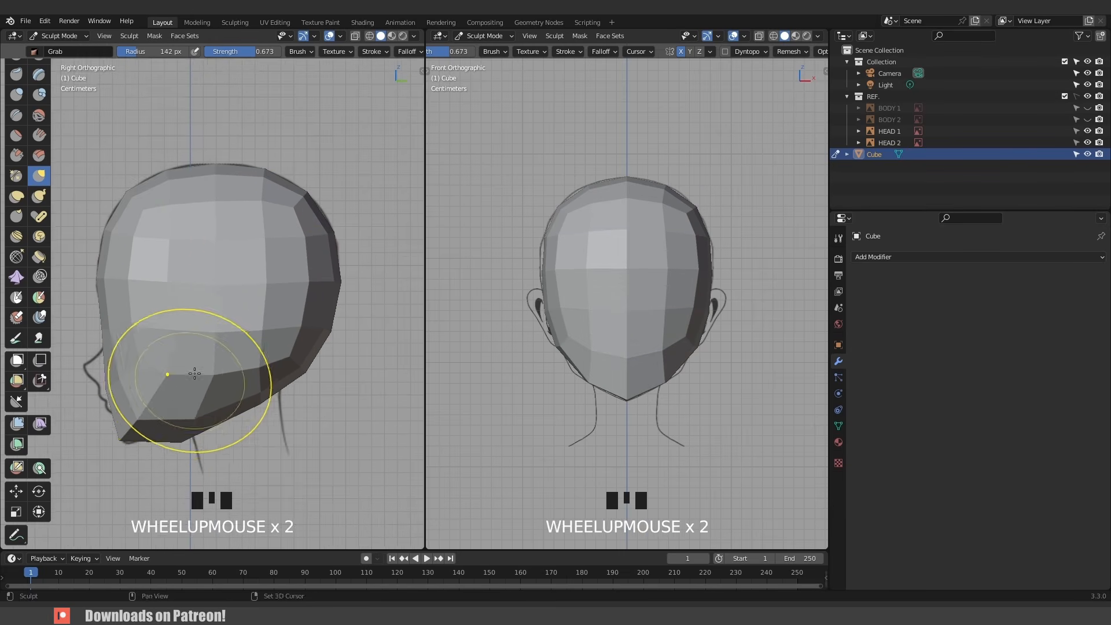
shift+middle_drag(191, 374, 220, 324)
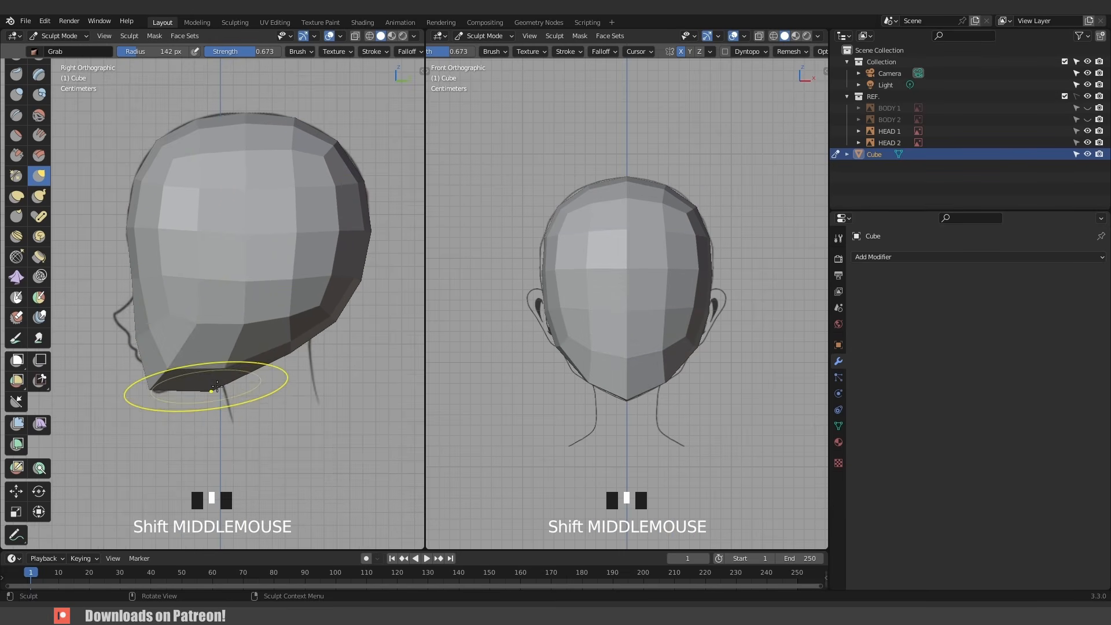
scroll(750, 58, down, 2)
click(745, 36)
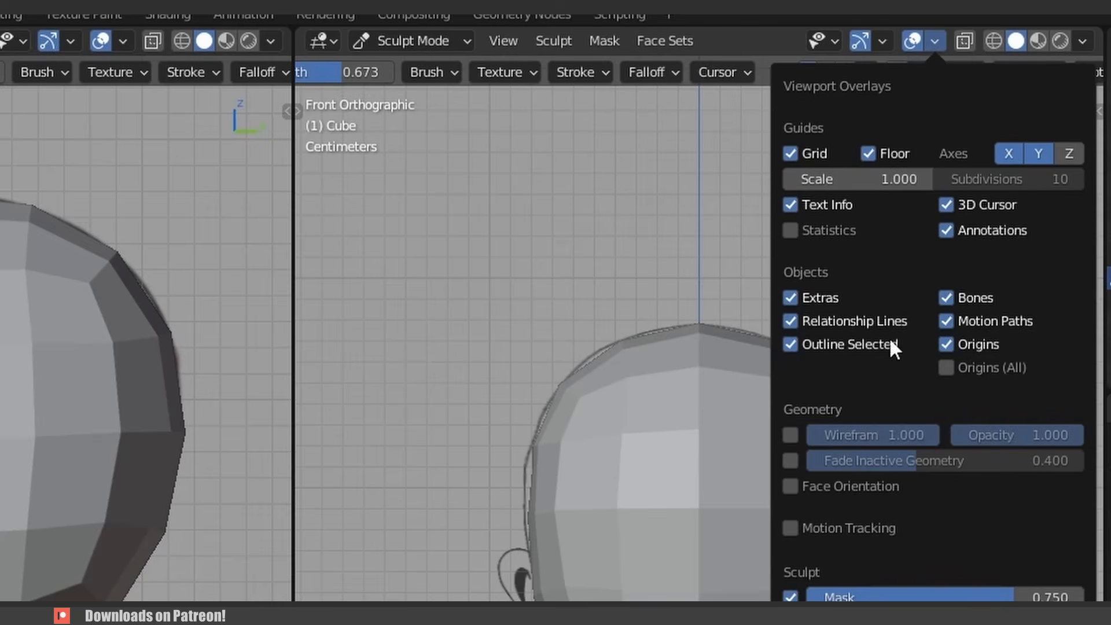
click(789, 435)
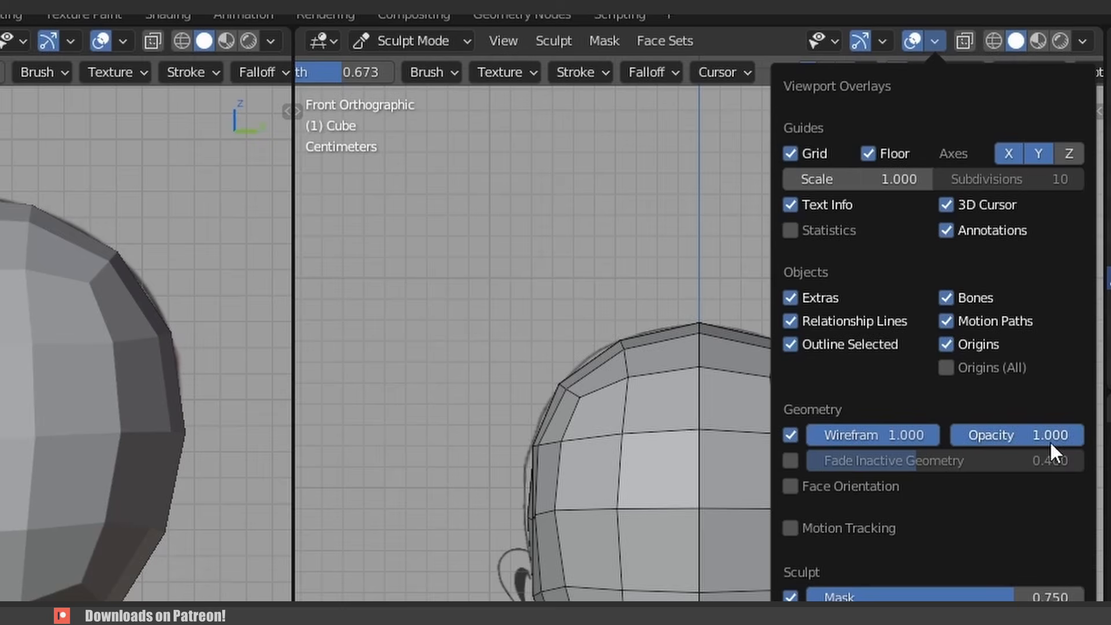
- Lower the wireframe overlay opacity to about 0.38 in the front view, and enable the wireframe overlay at reduced opacity in the side view
drag(1053, 438, 973, 439)
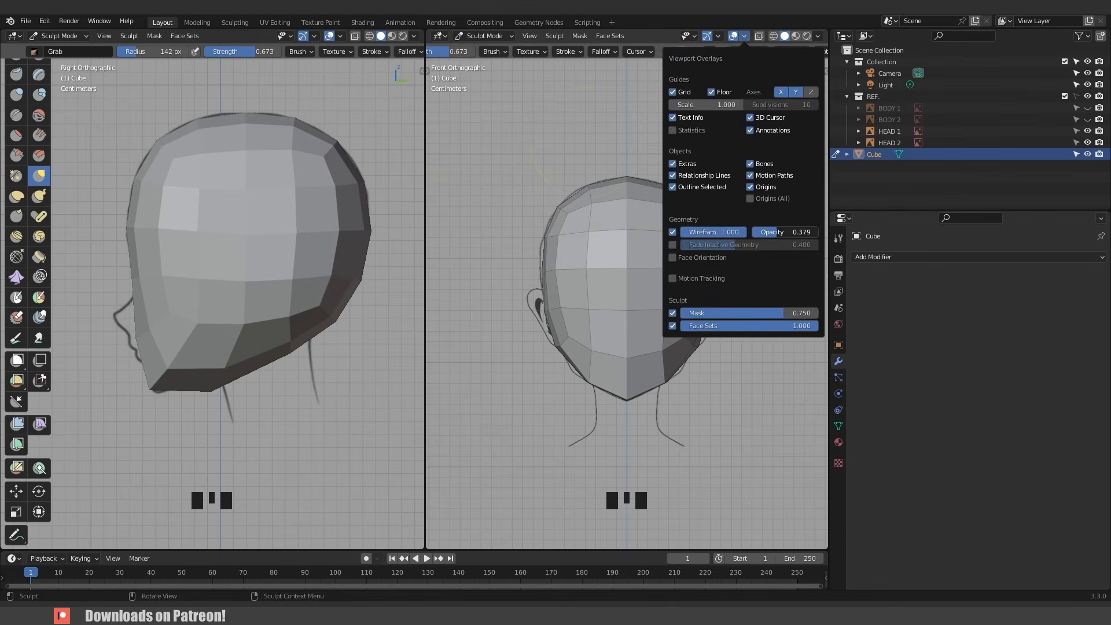
click(340, 37)
click(269, 232)
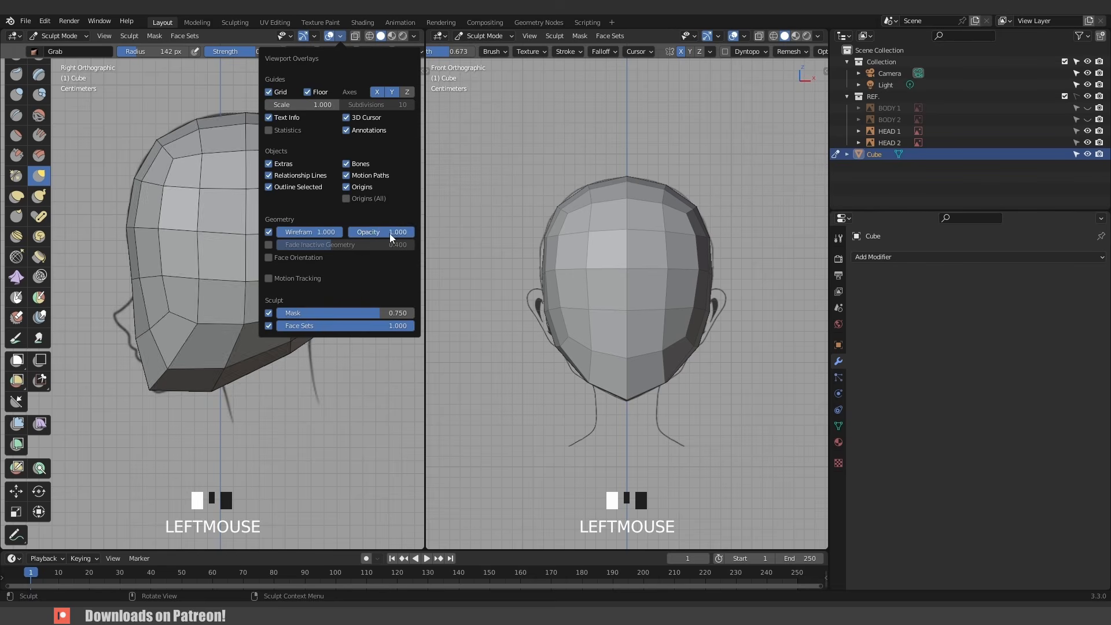
drag(393, 232, 348, 233)
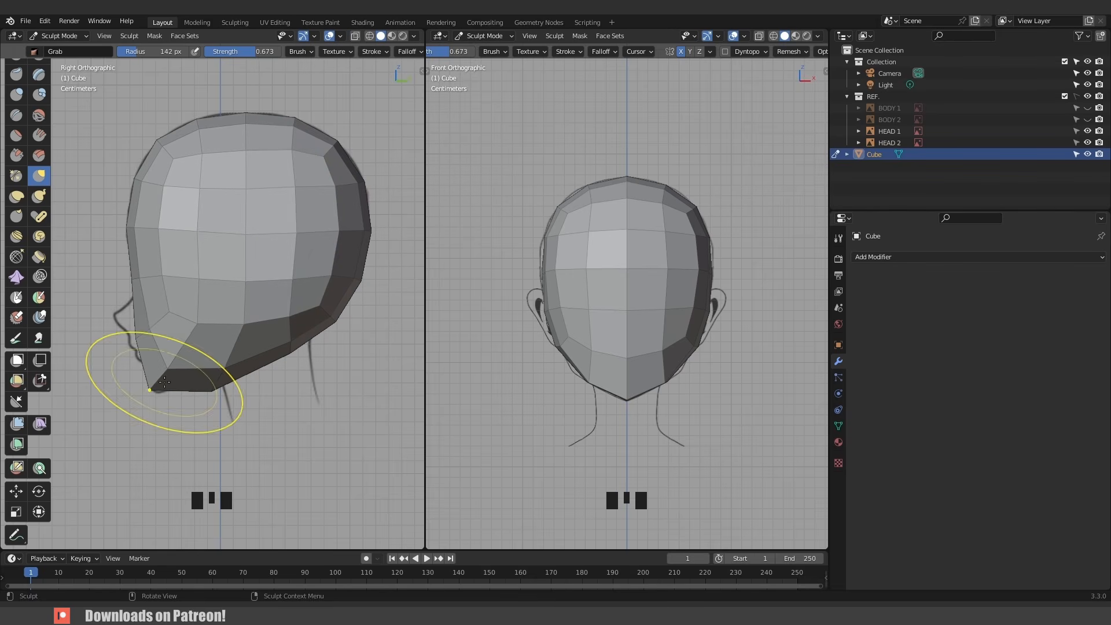
- Grab-sculpt the side profile to refine the chin, jawline and cheek toward the reference
mouse_move(162, 382)
mouse_down()
mouse_move(155, 369)
mouse_move(162, 387)
mouse_move(135, 389)
mouse_up()
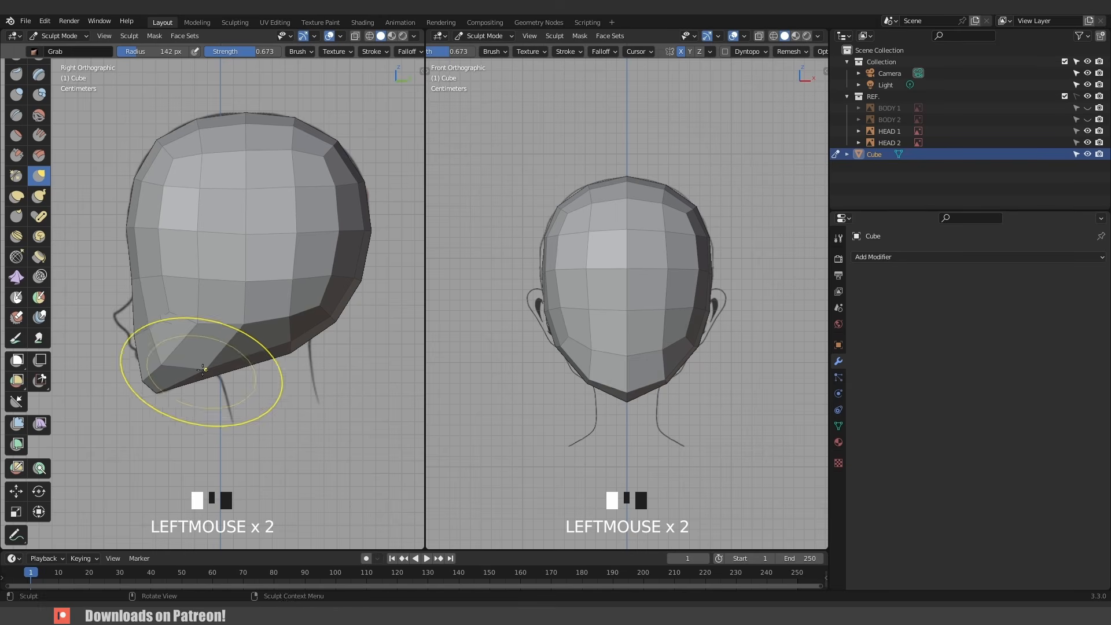
drag(204, 368, 177, 373)
mouse_move(156, 372)
mouse_down()
mouse_move(160, 382)
mouse_move(188, 365)
mouse_up()
drag(236, 326, 217, 333)
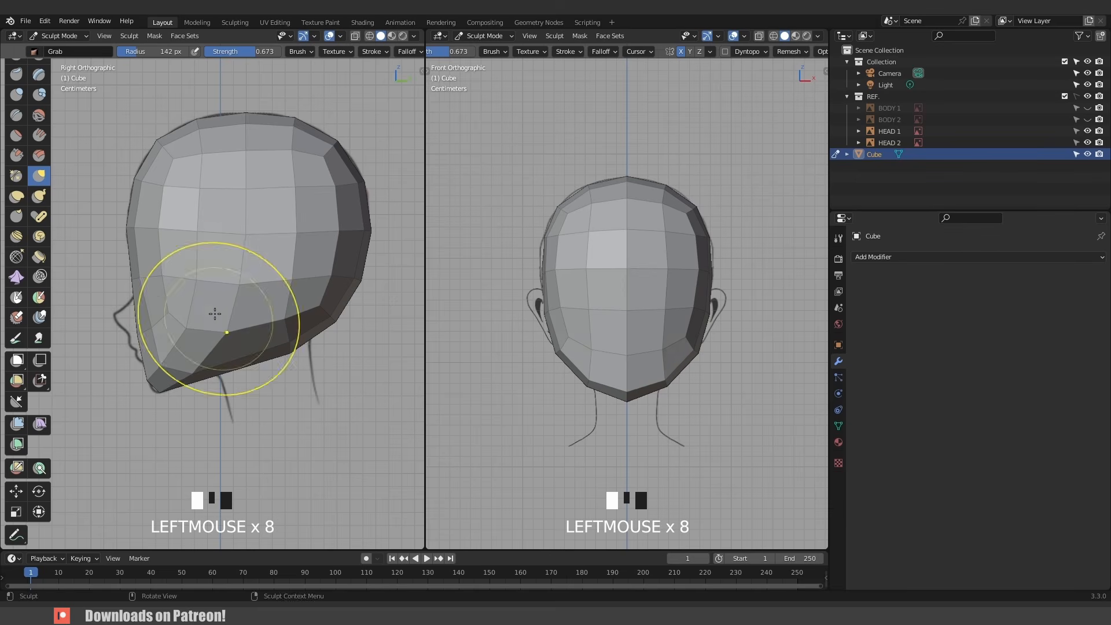
drag(198, 292, 232, 279)
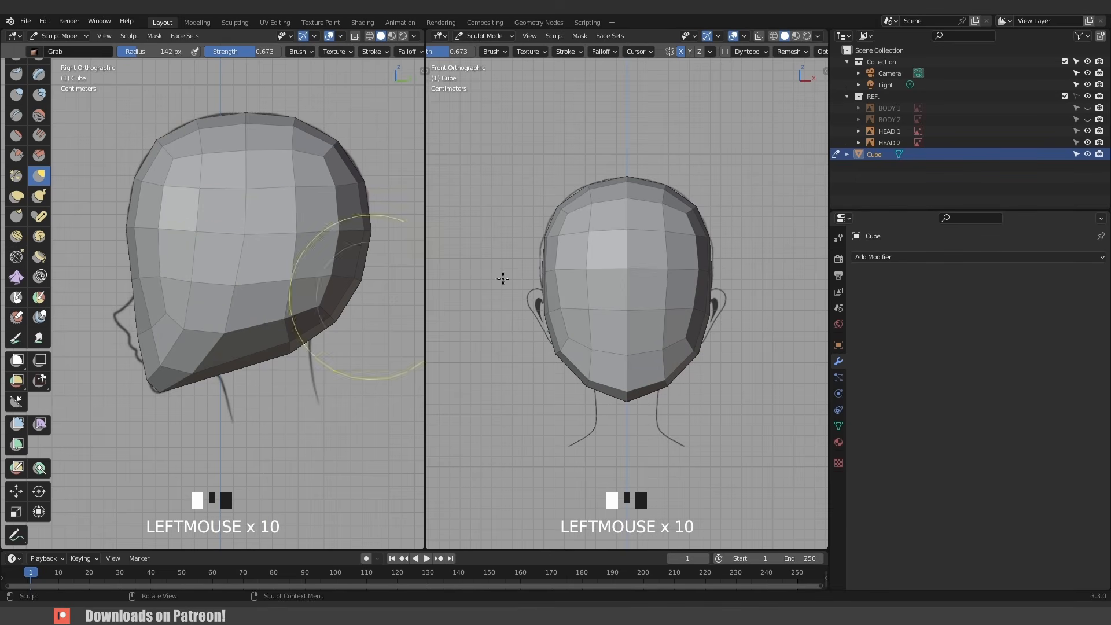
- Set the Grab radius to 100 px and refine the jaw and chin shape in the front view
drag(683, 351, 672, 352)
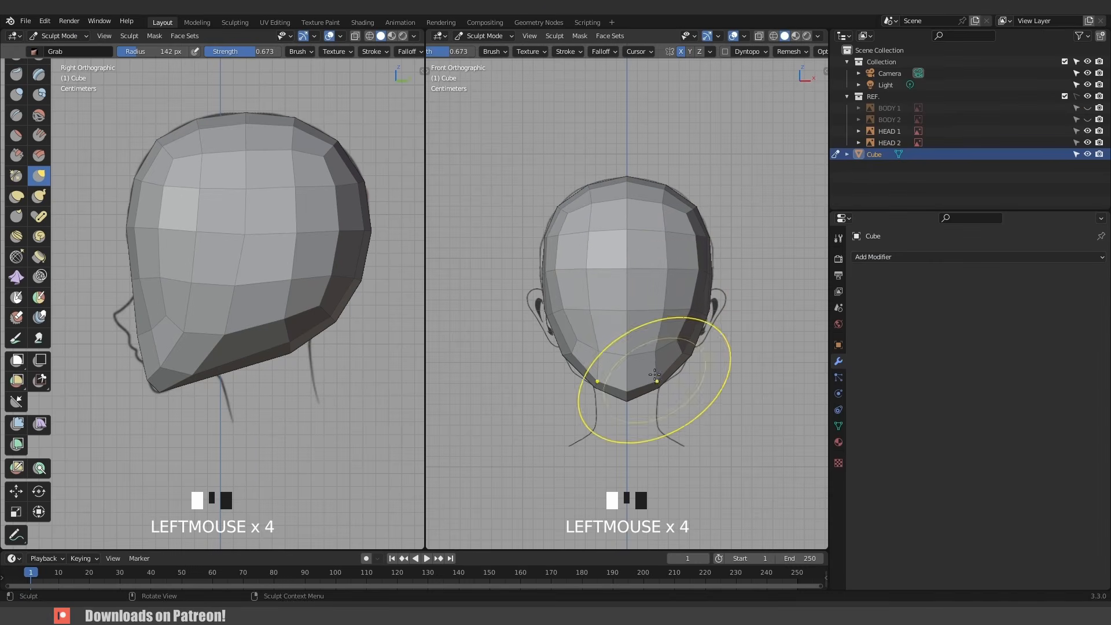
click(682, 288)
click(665, 265)
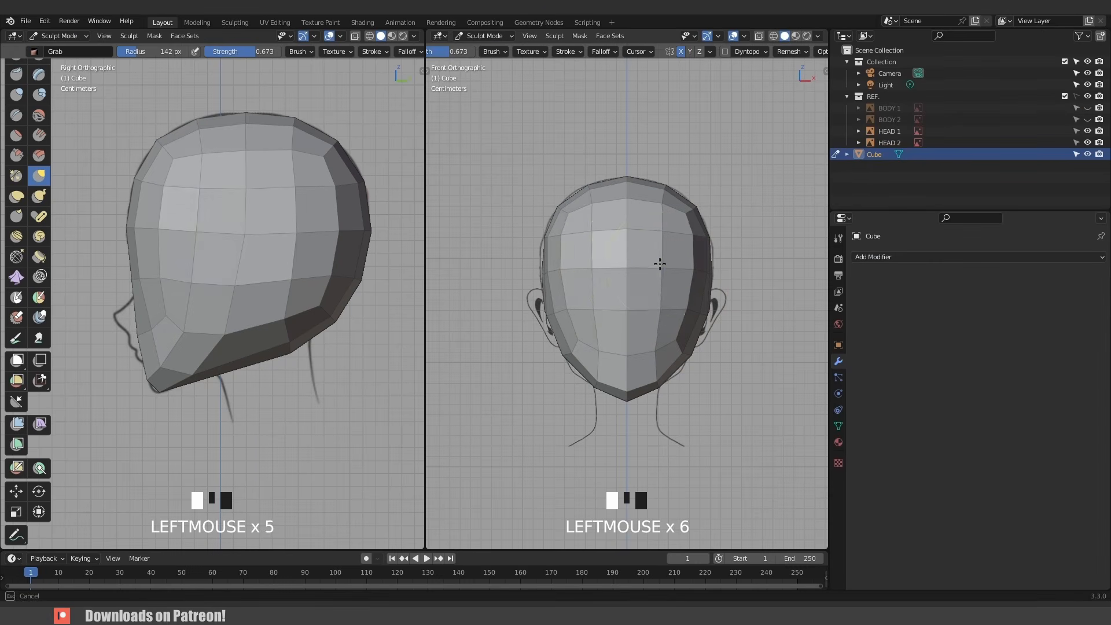
scroll(660, 263, down, 2)
middle_drag(659, 263, 604, 295)
key(KP_1)
scroll(636, 283, up, 3)
key(f)
click(580, 295)
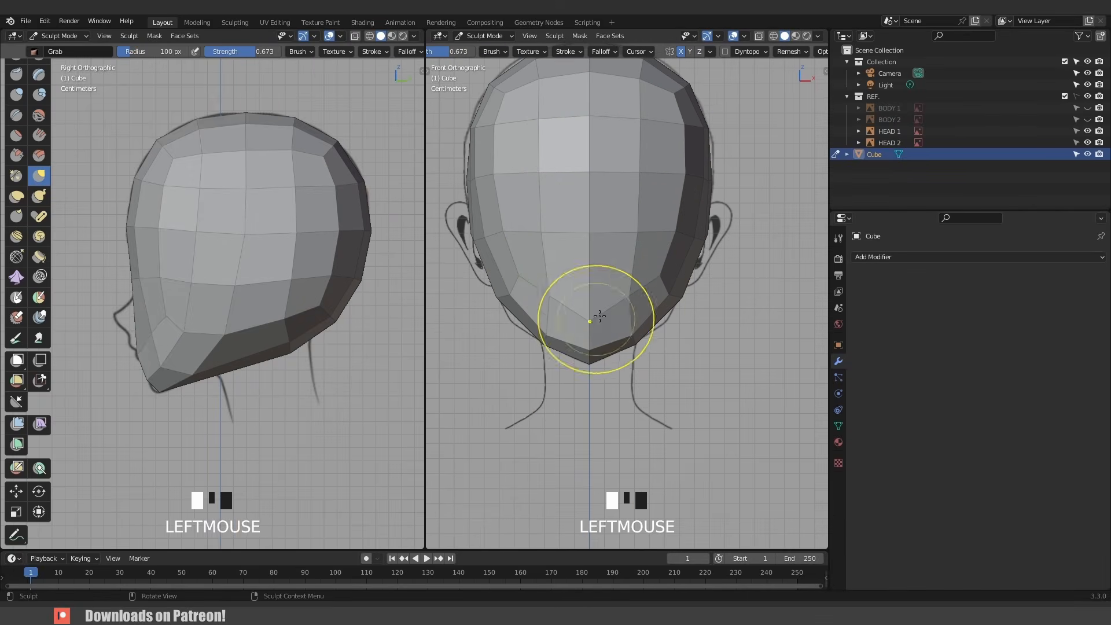
drag(596, 312, 645, 291)
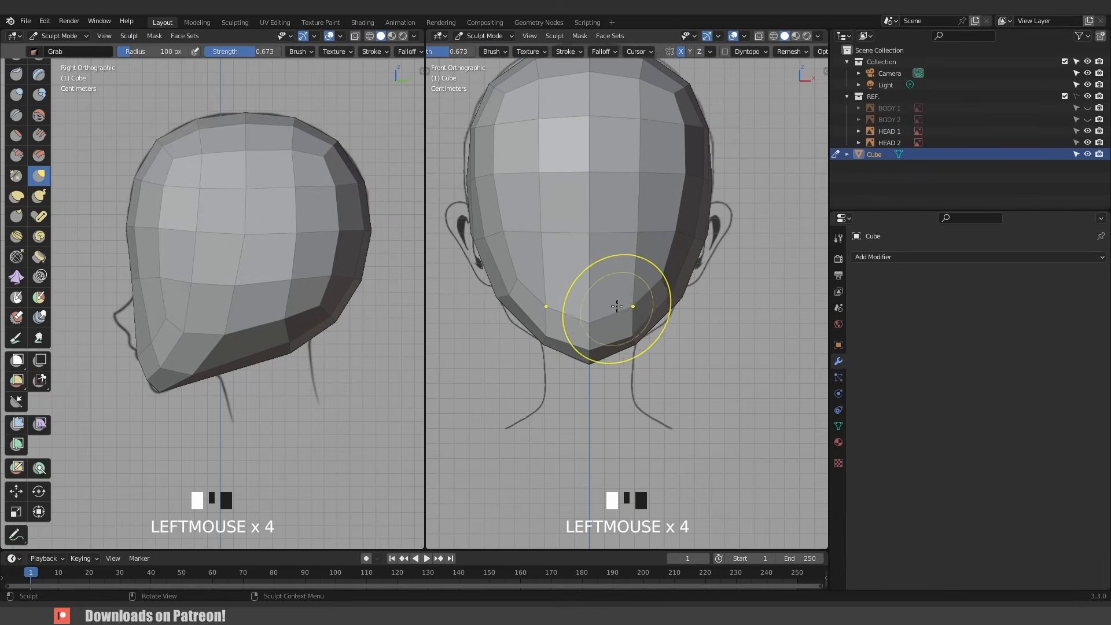
scroll(615, 260, down, 2)
scroll(620, 241, up, 2)
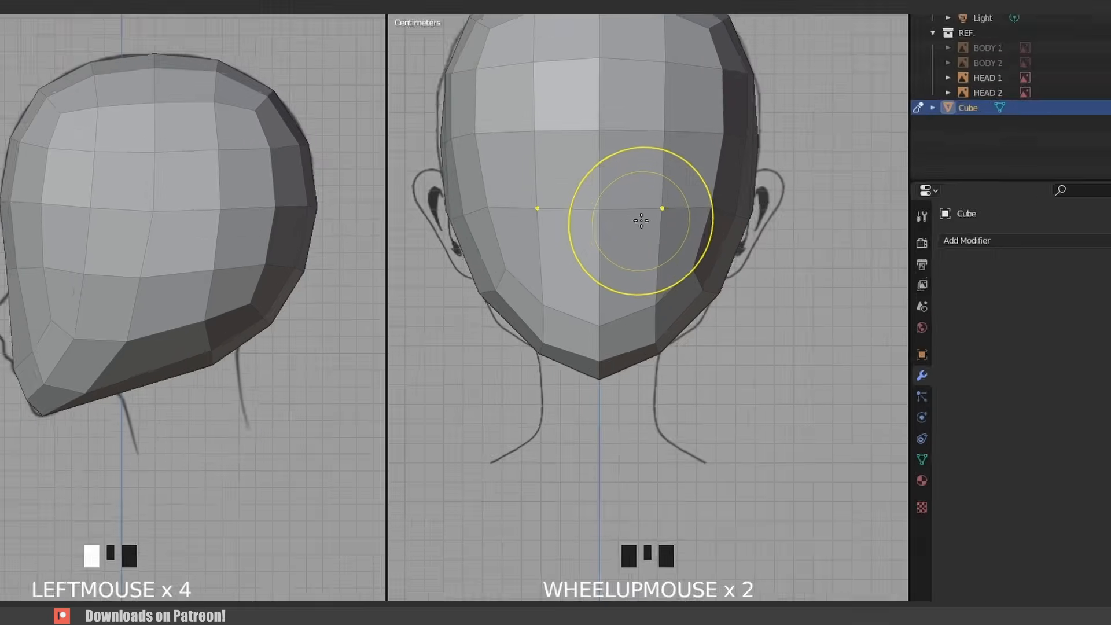
- Enter Edit Mode on the head mesh and add a horizontal loop cut around the middle of the head
key(ctrl+Tab)
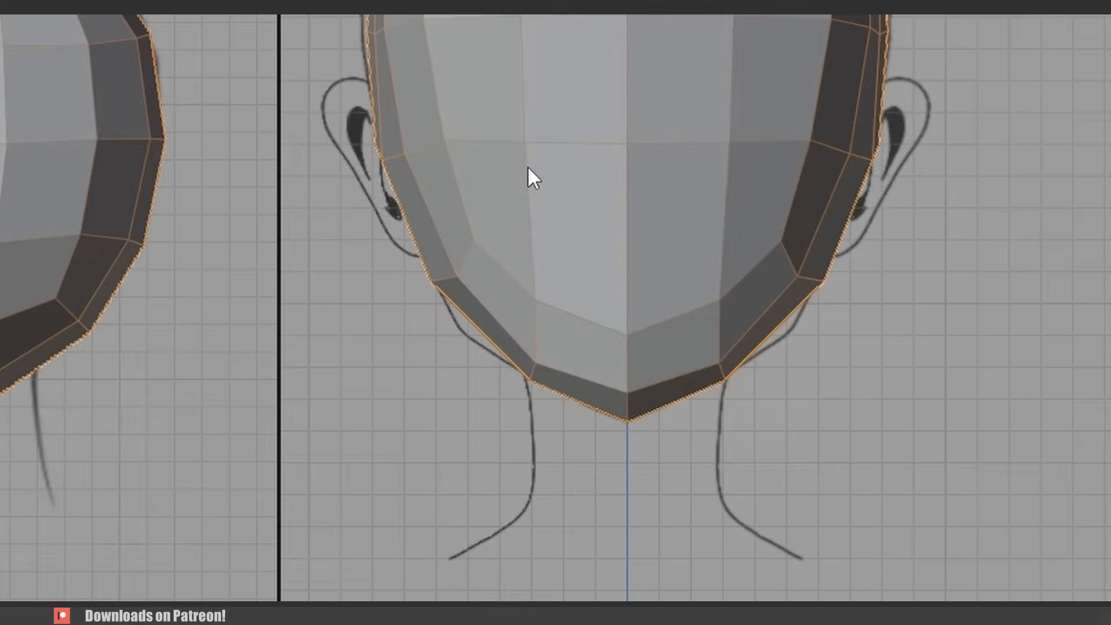
scroll(624, 190, down, 3)
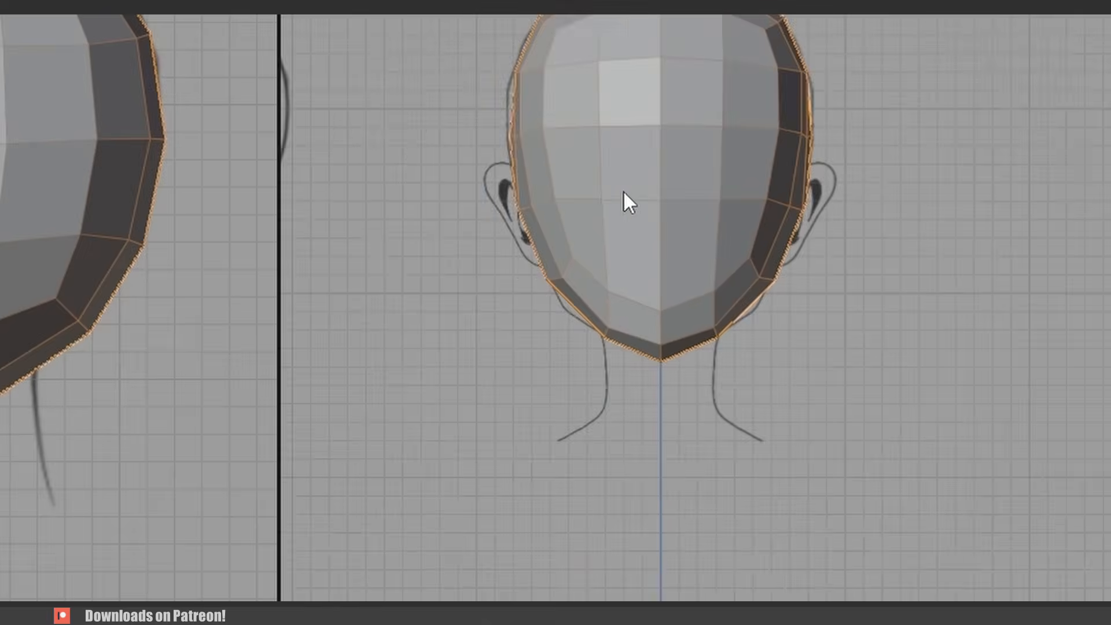
scroll(709, 106, up, 2)
shift+middle_drag(710, 106, 711, 158)
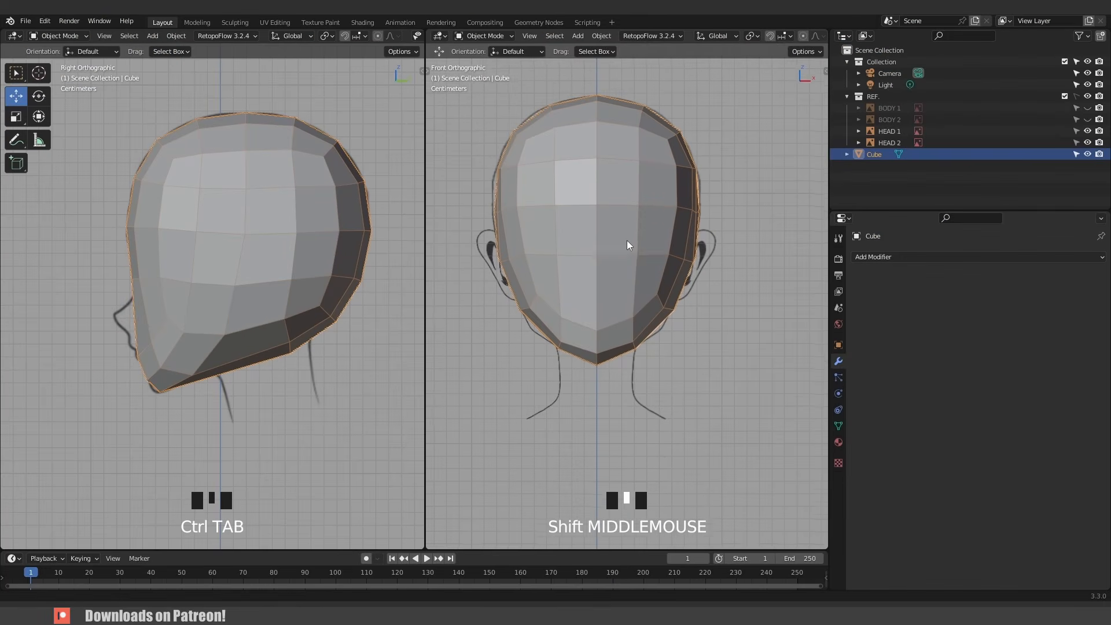
shift+middle_drag(628, 241, 631, 261)
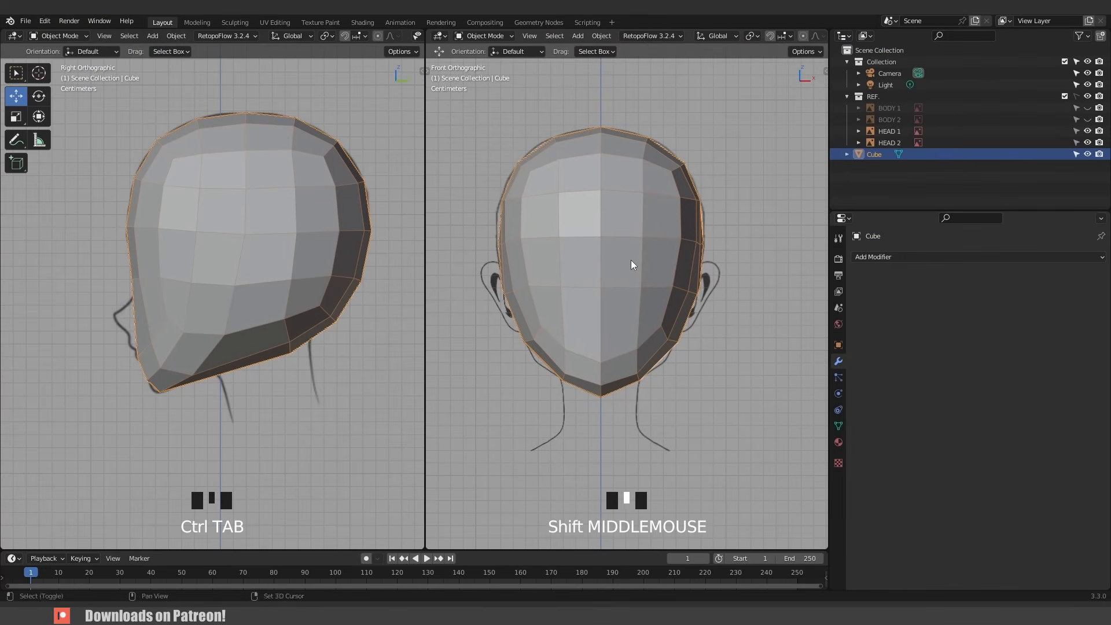
click(623, 246)
key(Tab)
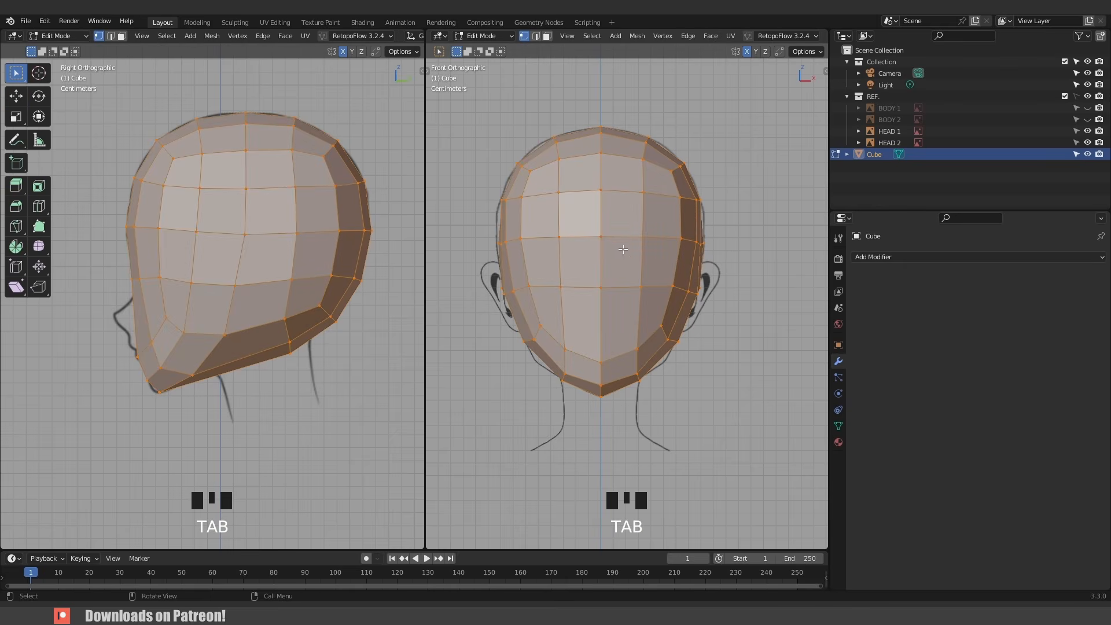
click(616, 261)
key(ctrl+r)
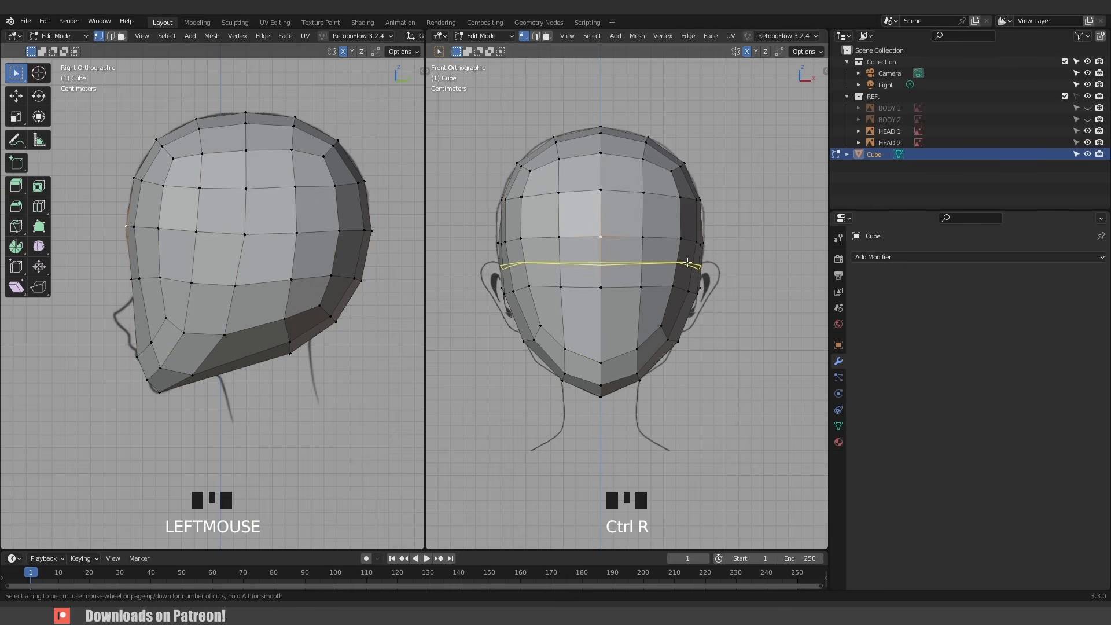
click(687, 262)
right_click(687, 263)
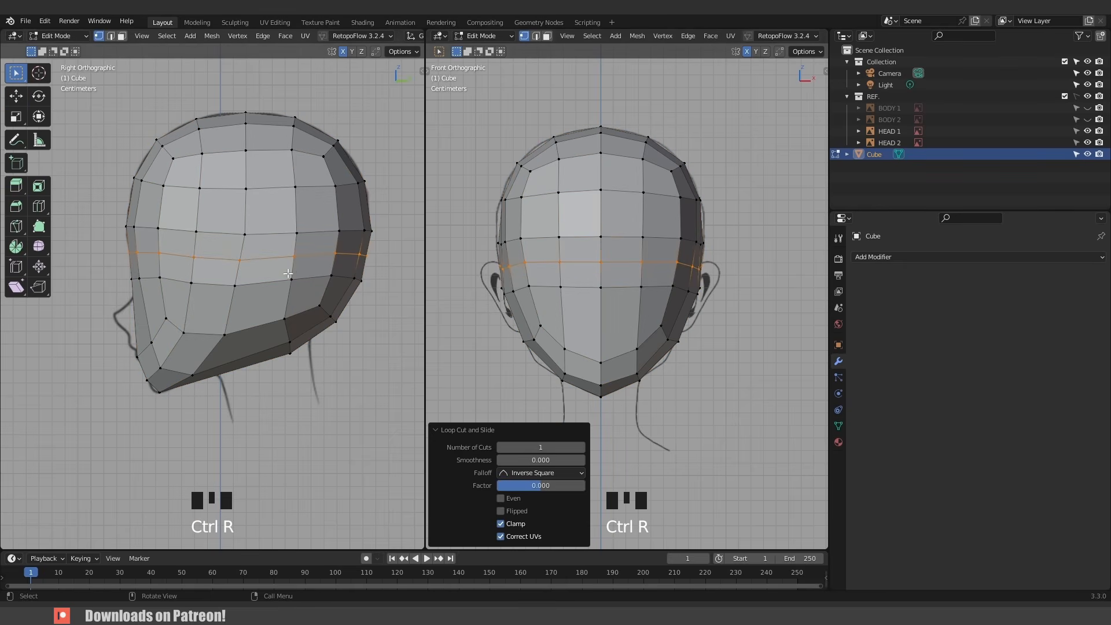
- Add another horizontal loop cut across the forehead
key(ctrl+r)
click(683, 221)
right_click(683, 221)
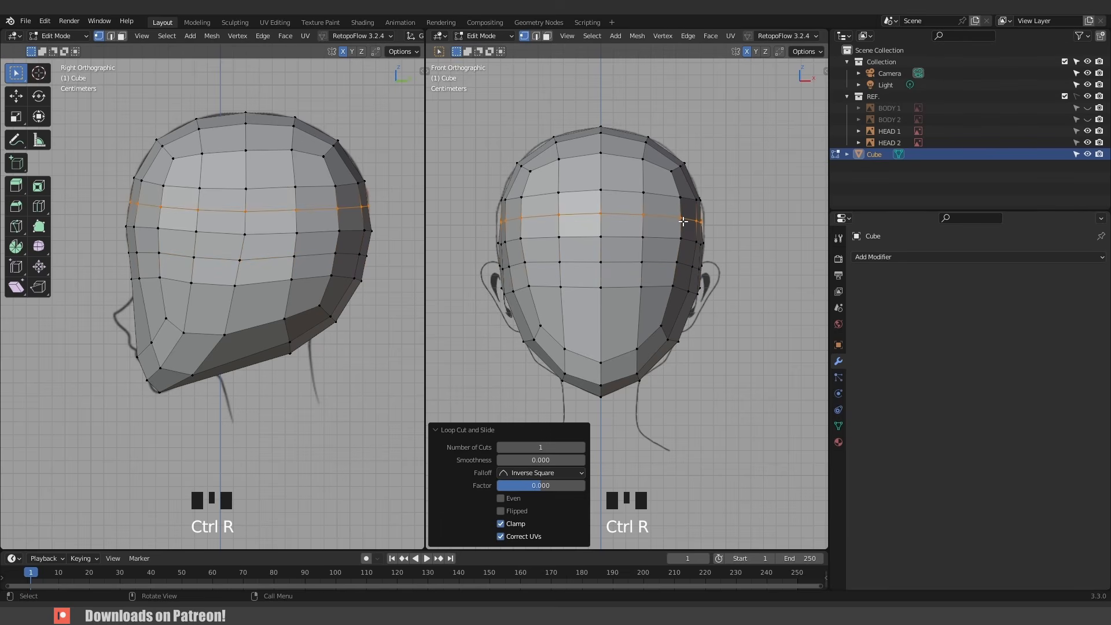
- Add a vertical loop cut near the face's centre line, slid to a factor of 0.162
scroll(663, 248, up, 2)
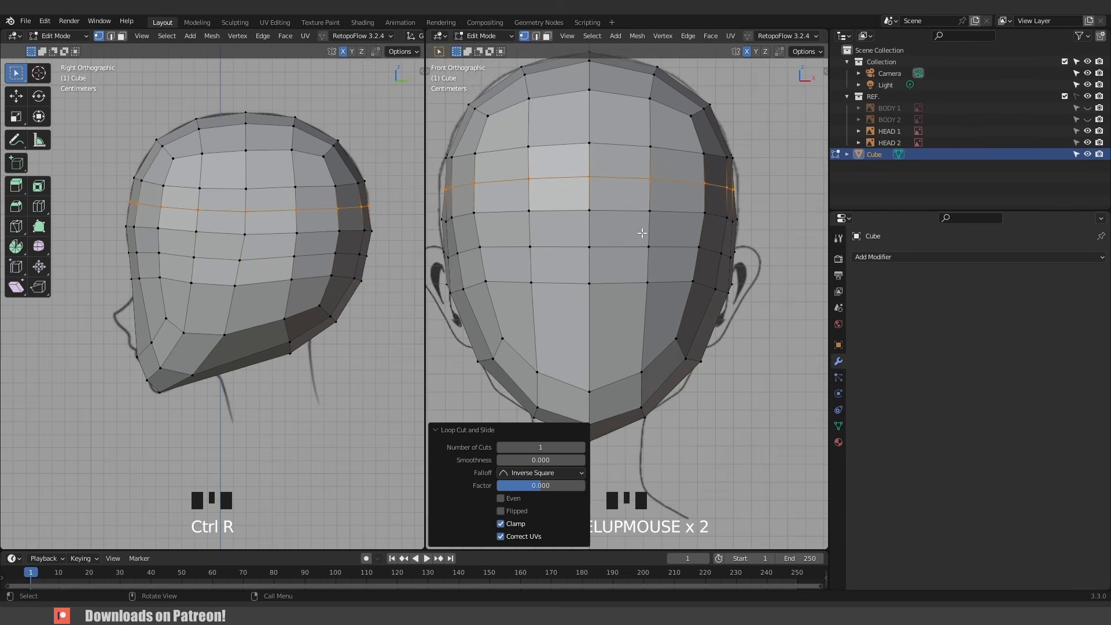
key(3)
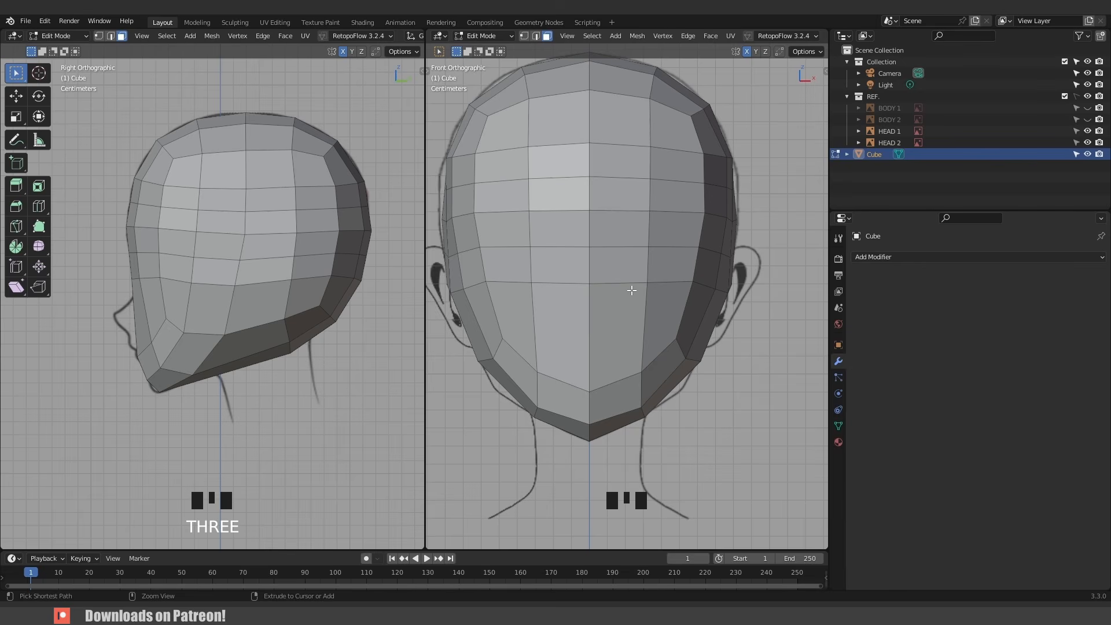
key(ctrl+r)
click(623, 139)
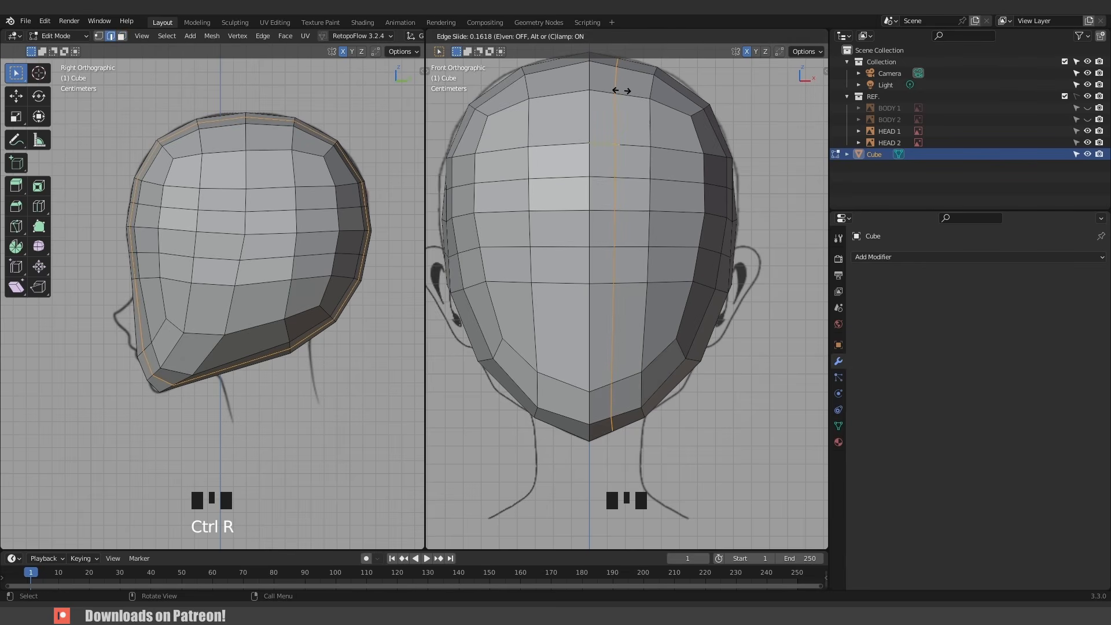
click(621, 90)
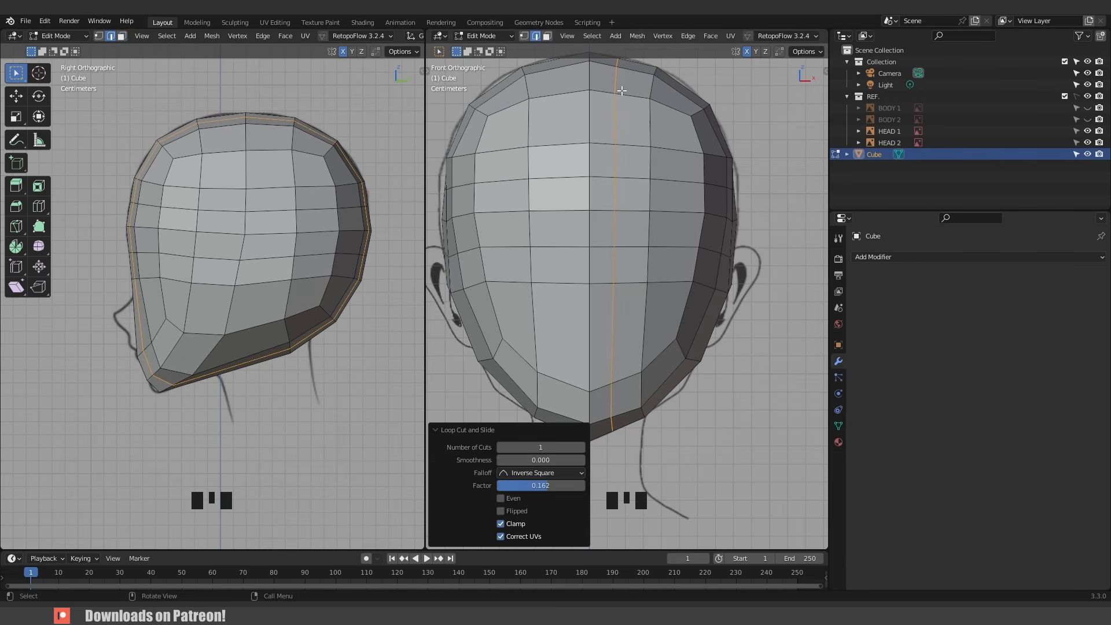
- Select the short vertical edge path beside the eye area and edge-slide it to a factor of 0.235
click(652, 156)
ctrl+click(662, 281)
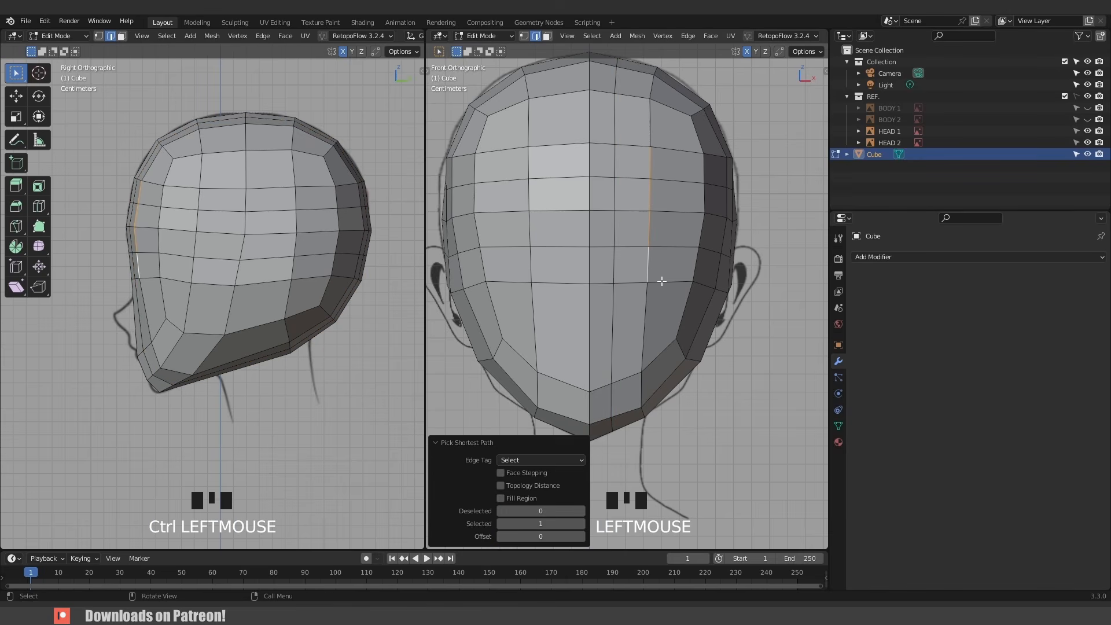
key(g)
key(g)
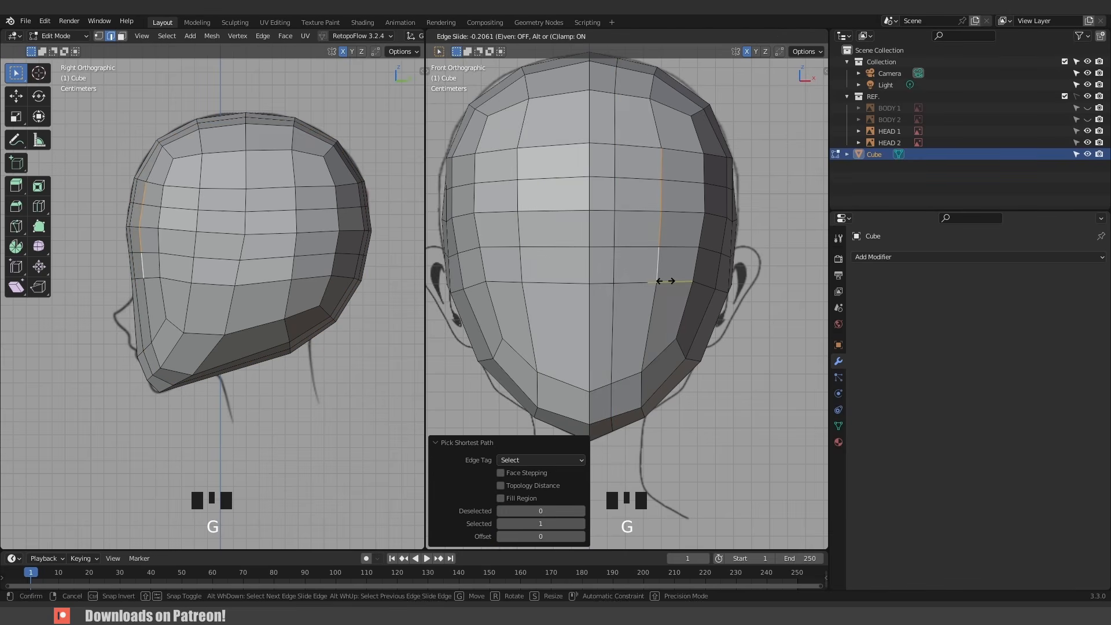
click(665, 277)
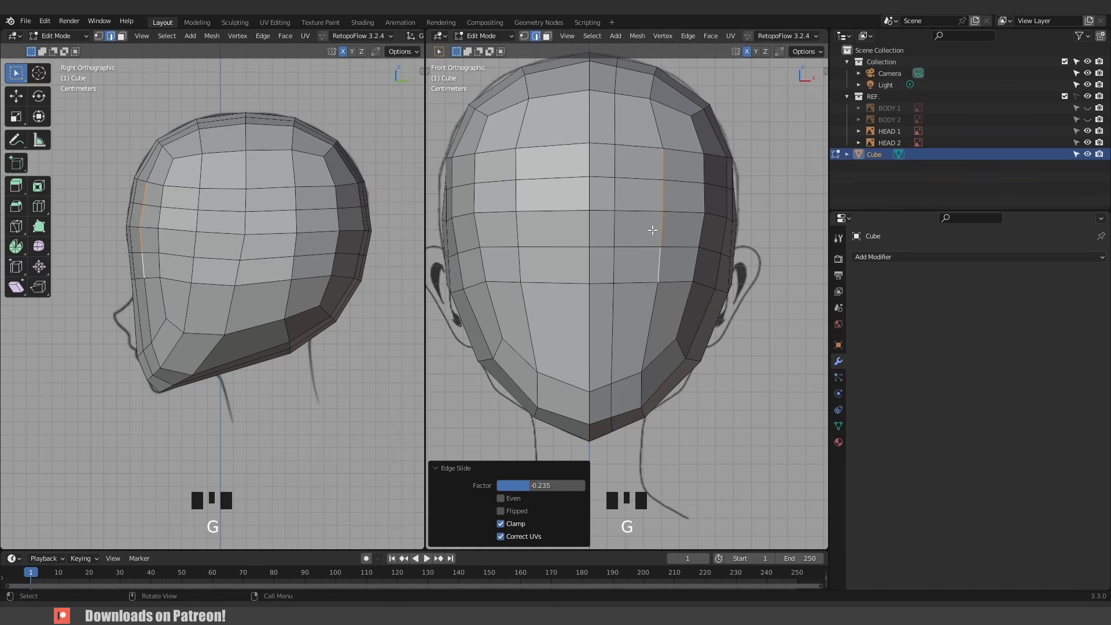
- Select the four faces around the right eye area and inset them slightly
key(3)
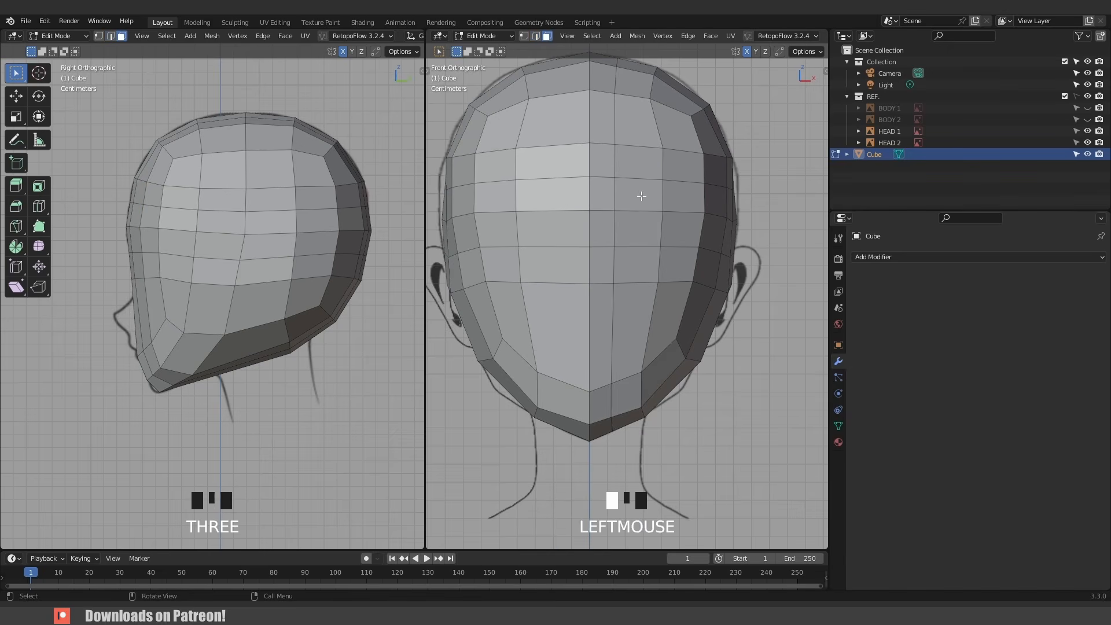
click(636, 228)
shift+click(647, 266)
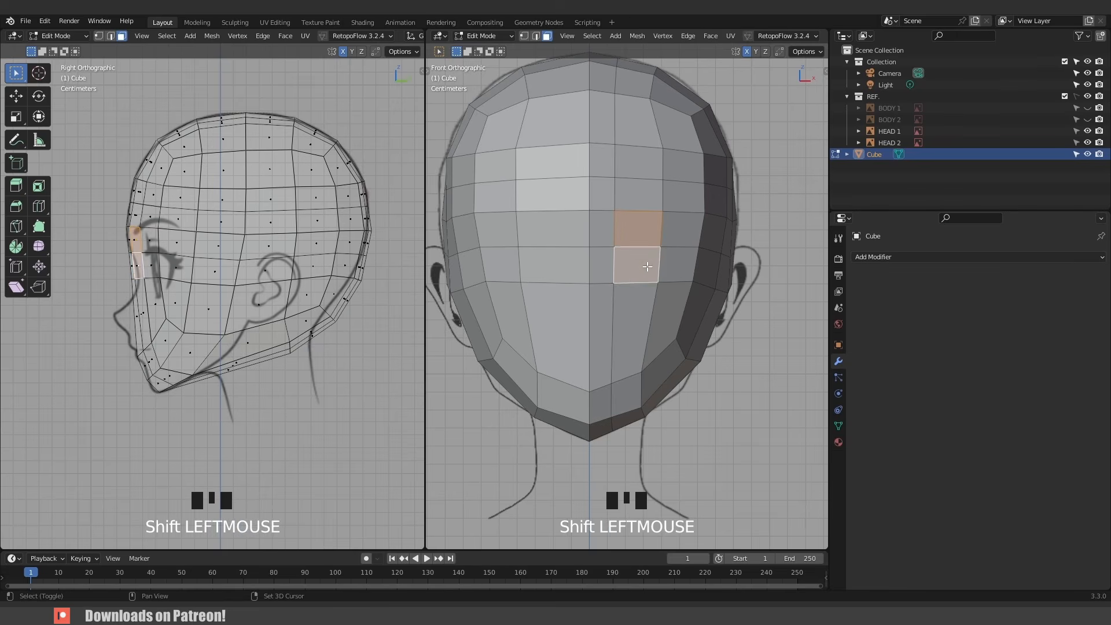
shift+click(667, 265)
shift+click(678, 232)
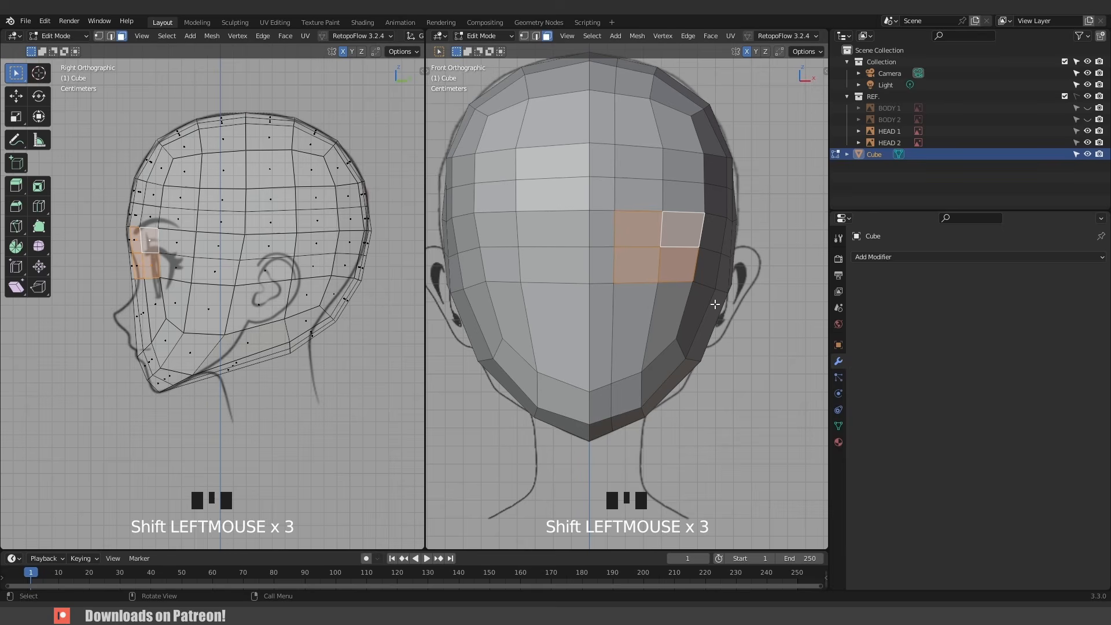
key(i)
click(788, 326)
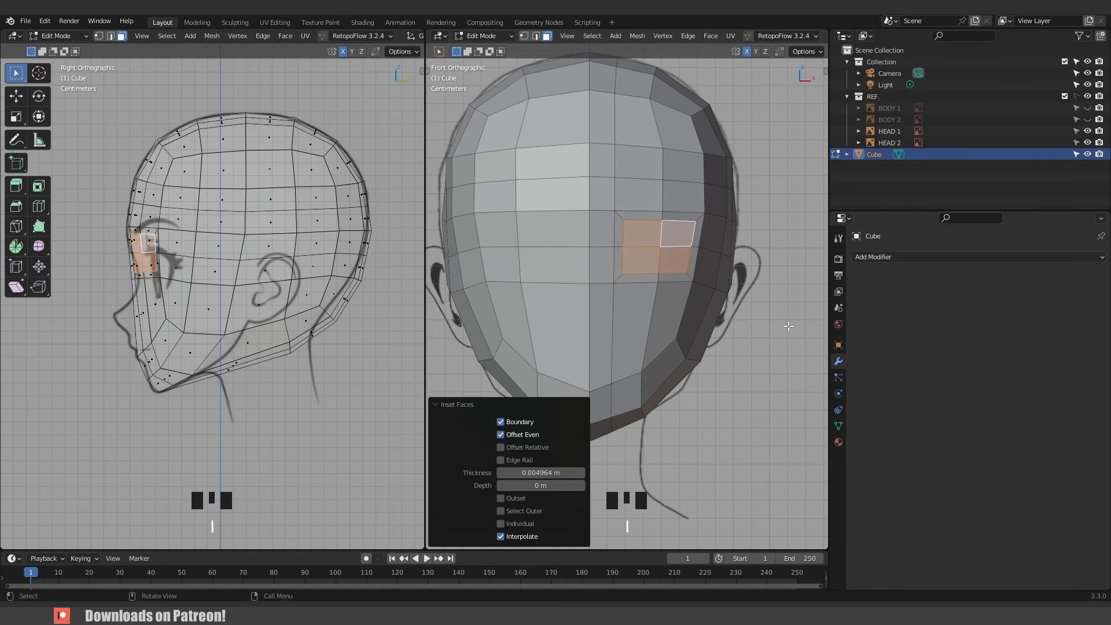
- Turn on X-ray, box-select the left half of the head and delete it
key(alt+z)
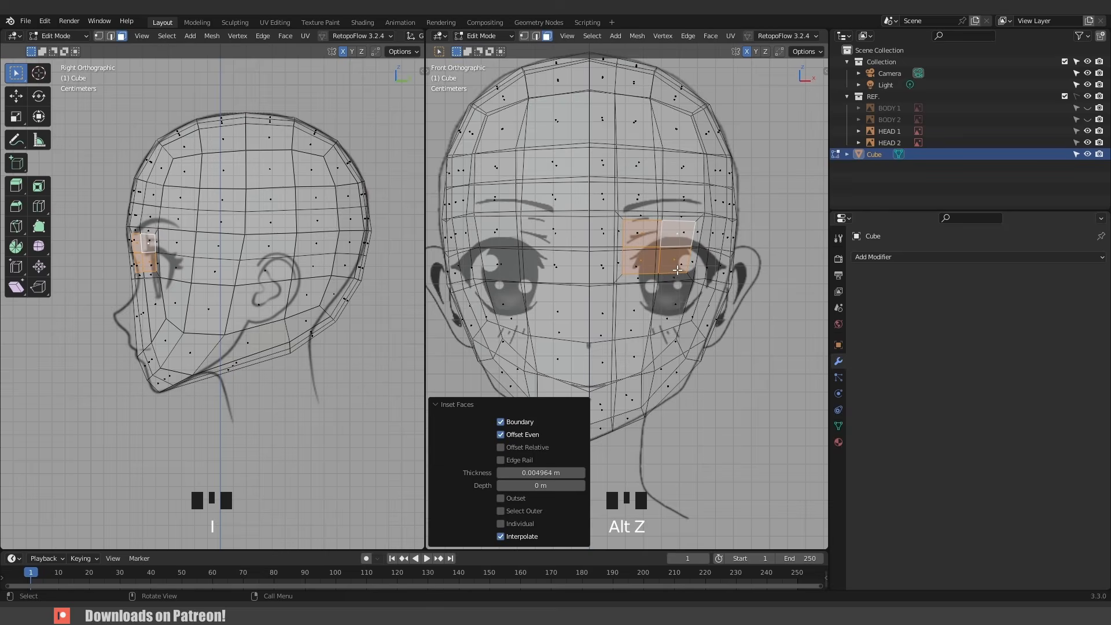
key(alt+z)
key(alt+z)
key(Tab)
key(Tab)
scroll(495, 105, down, 3)
drag(493, 103, 600, 379)
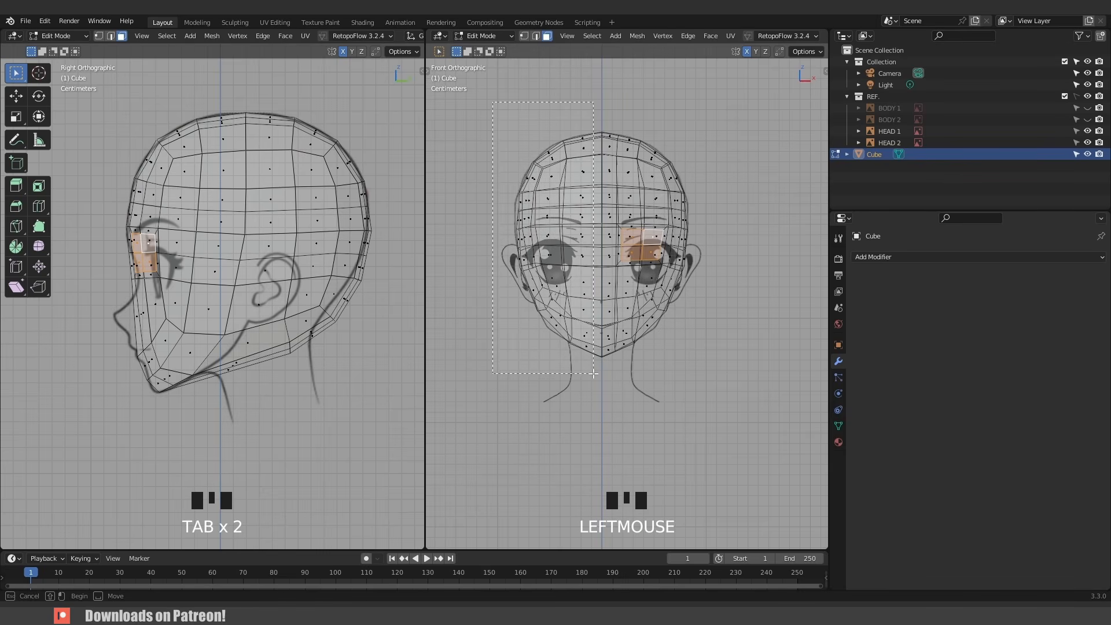
key(x)
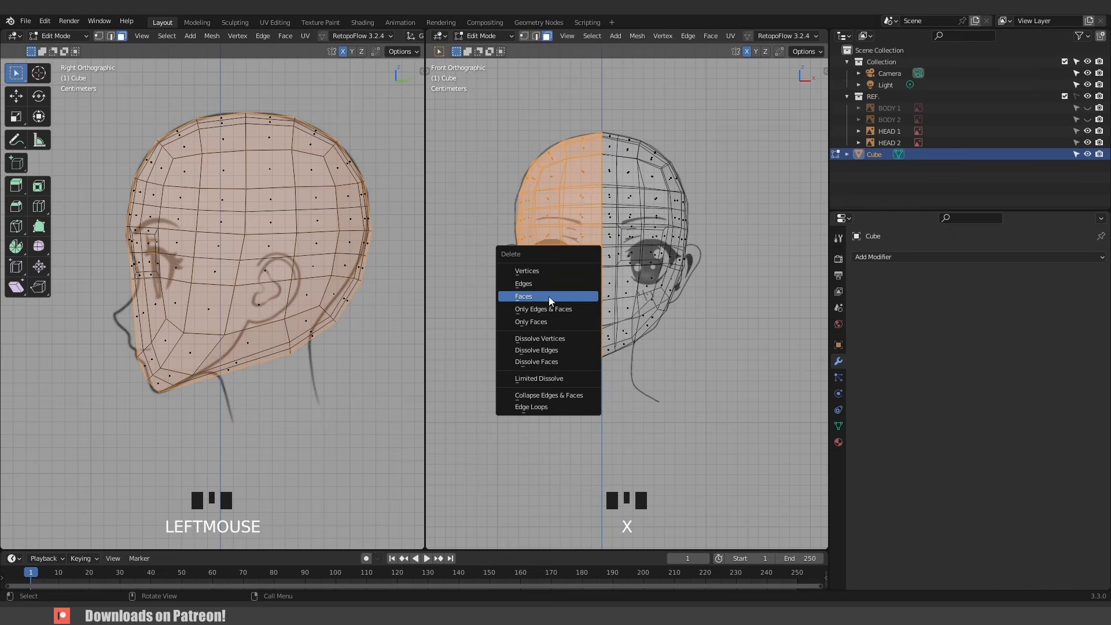
key(x)
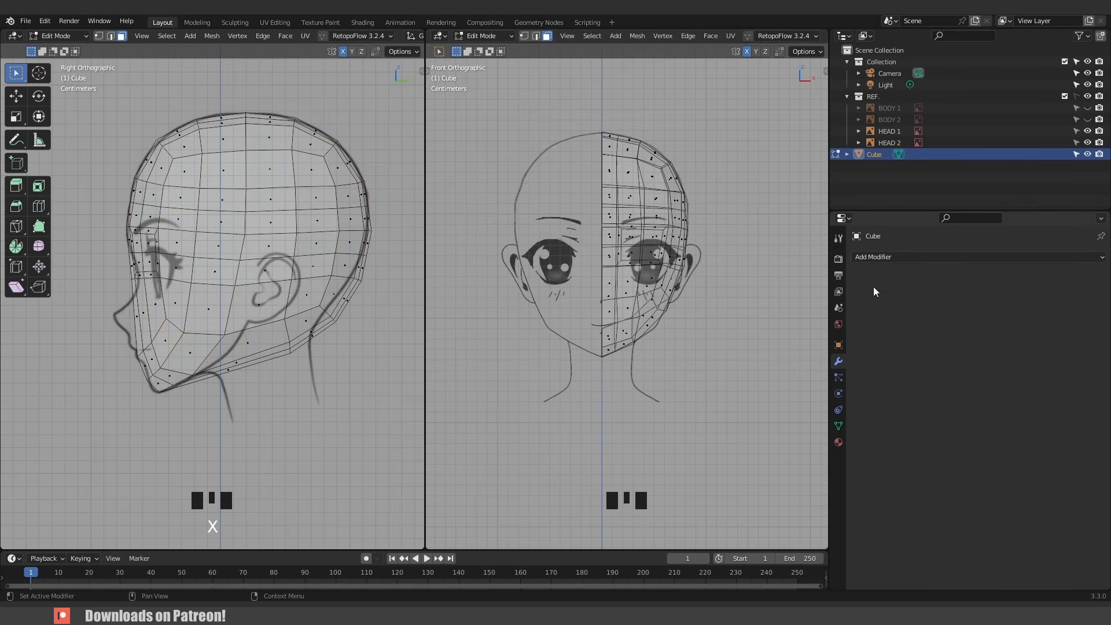
- Add a Mirror modifier to the head and enable Clipping
click(884, 258)
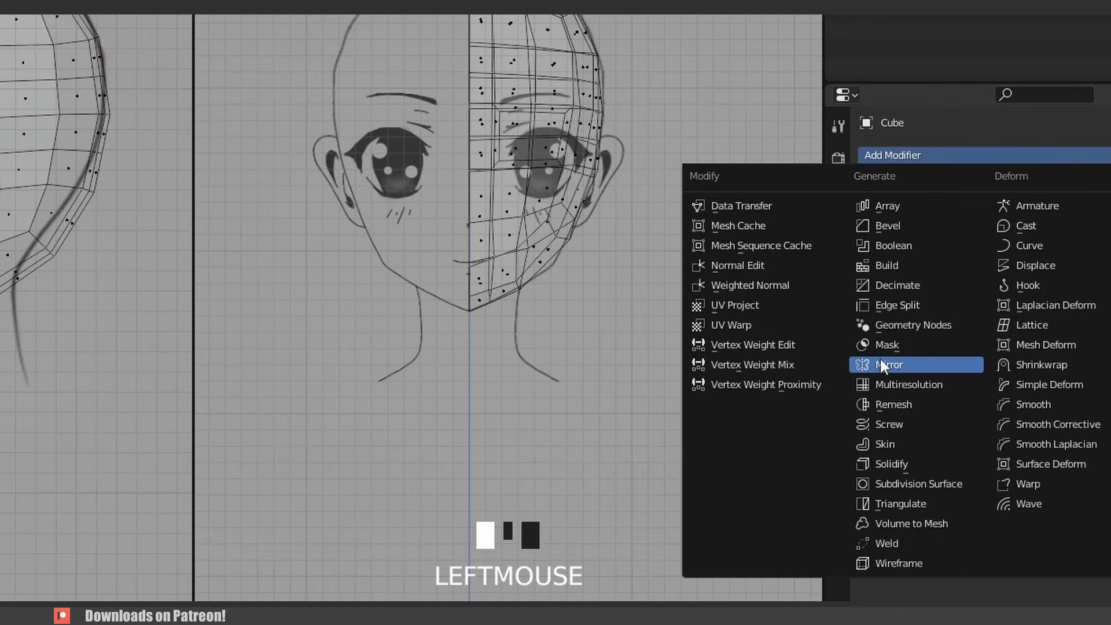
click(899, 360)
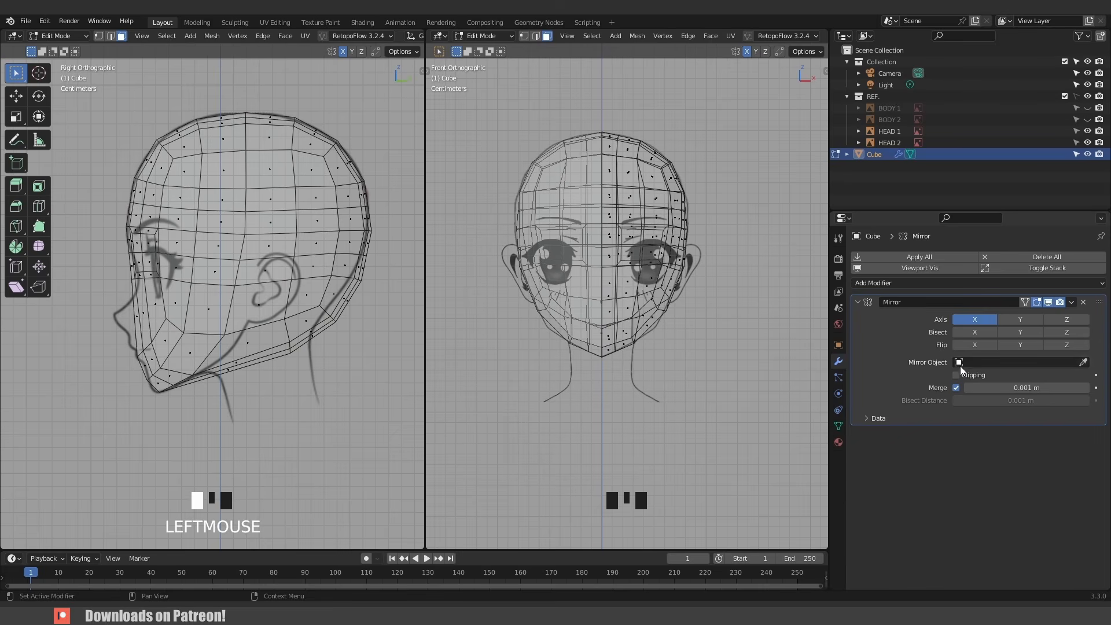
click(956, 376)
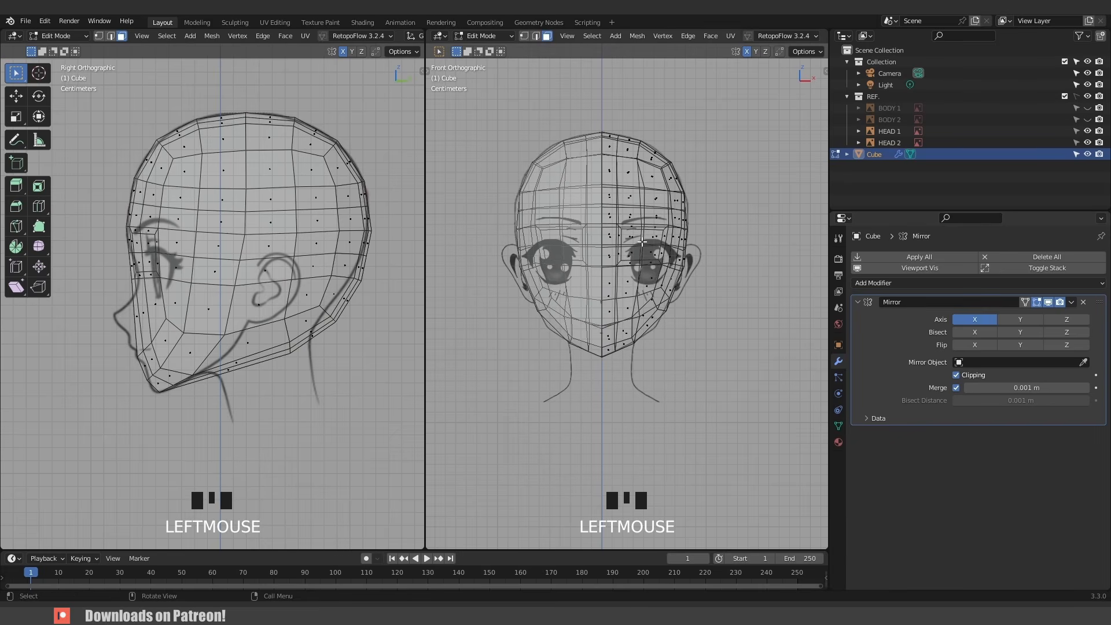
- Apply all transforms to the head object in Object Mode
key(Tab)
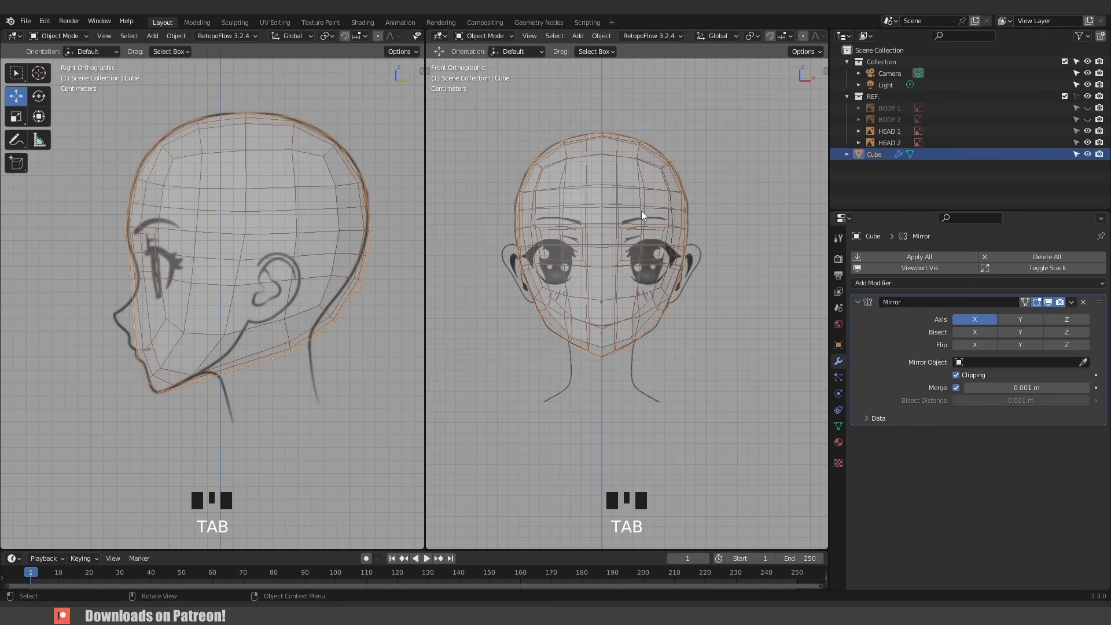
key(ctrl+a)
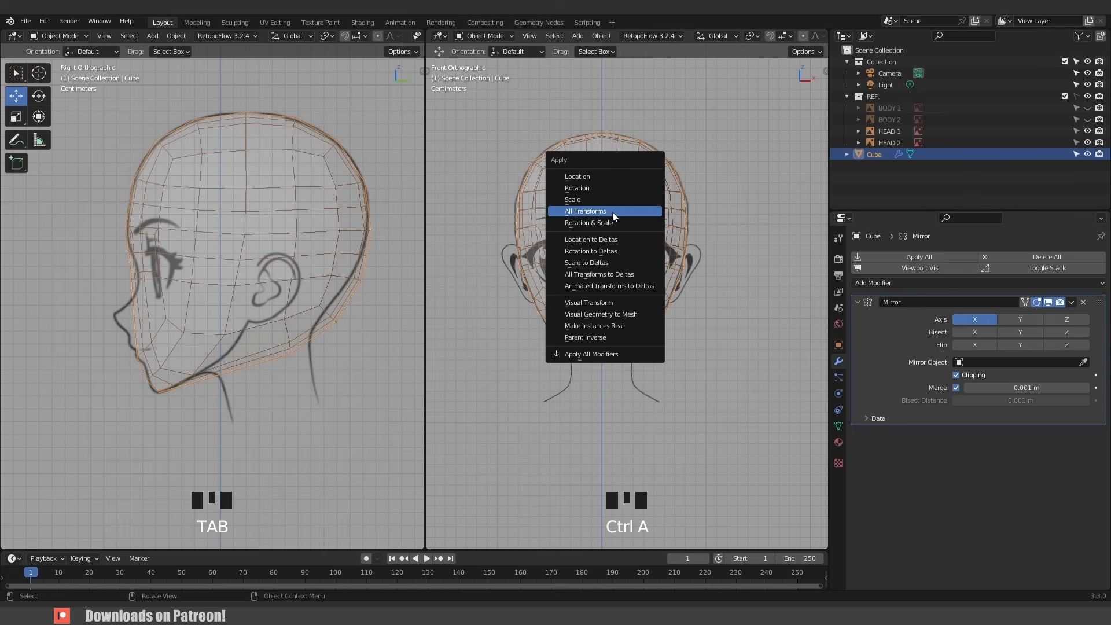
click(614, 212)
key(n)
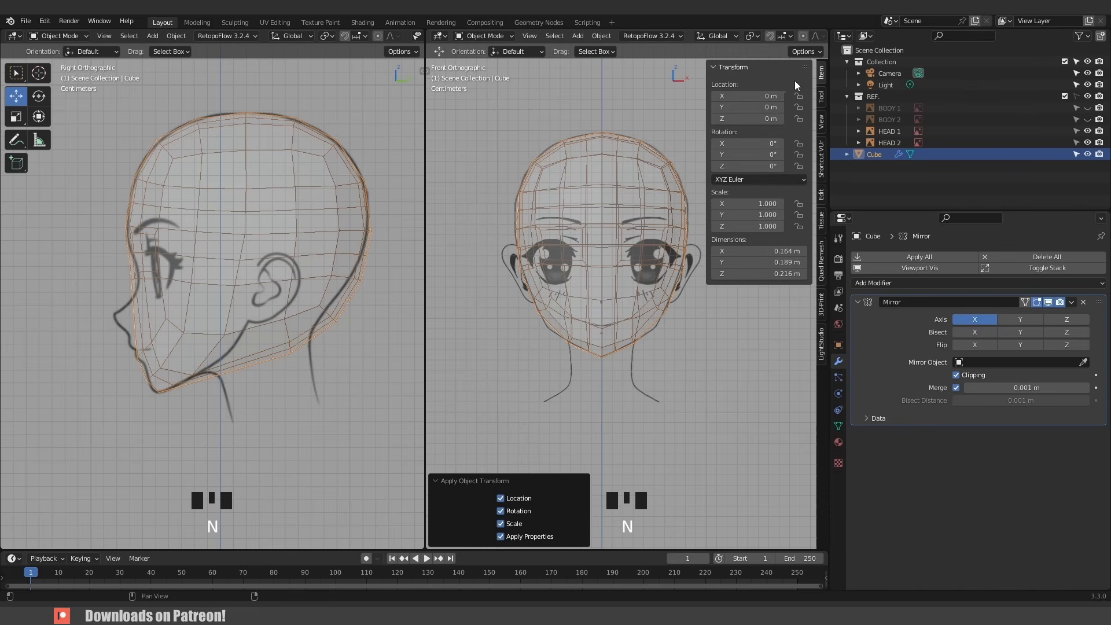
key(n)
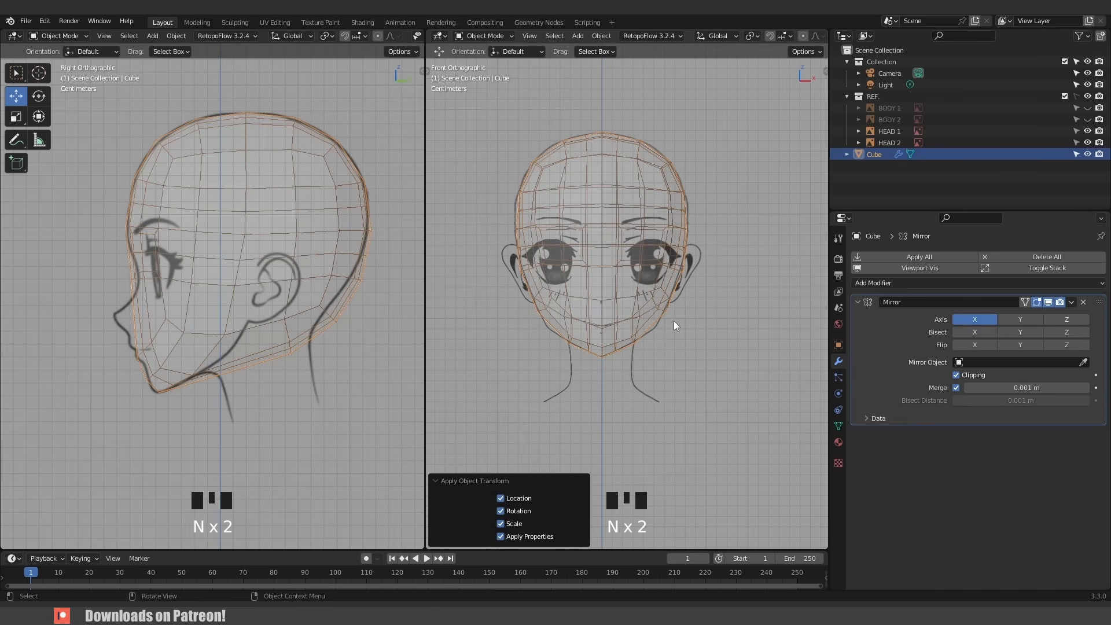
- Switch to Sculpt Mode and reshape the front of the head with the Grab brush to match the front reference
scroll(623, 265, up, 3)
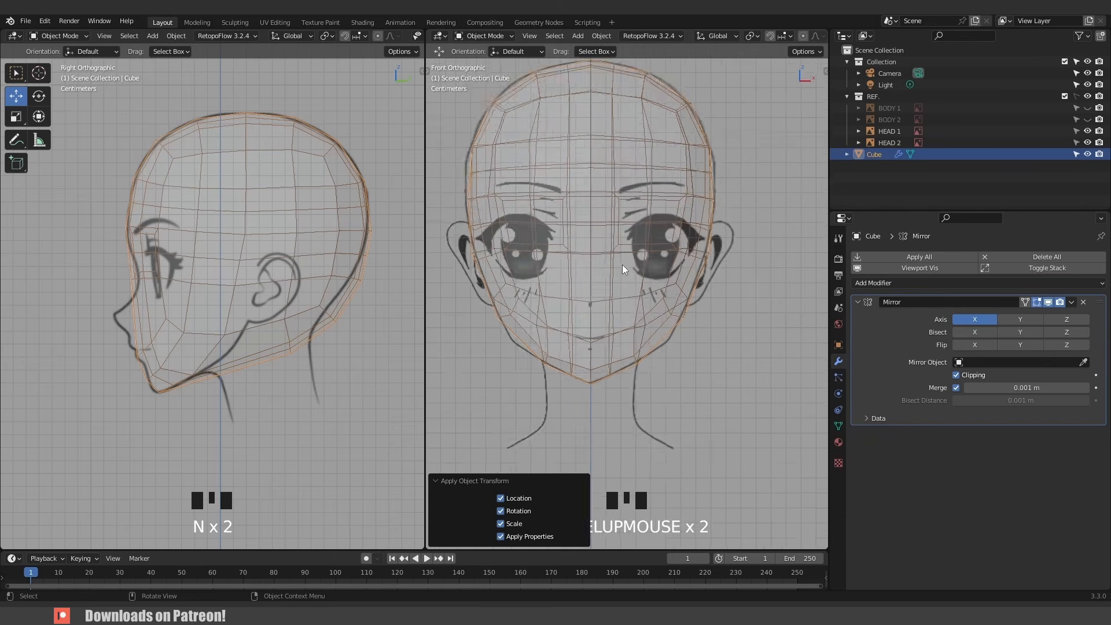
key(alt+z)
middle_drag(645, 234, 657, 265)
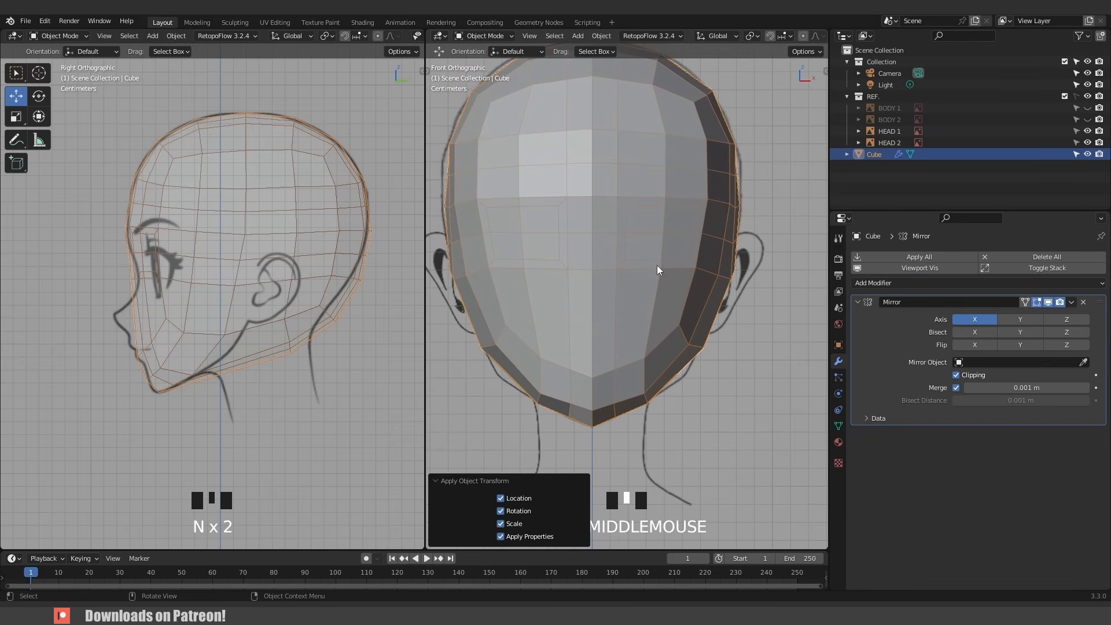
click(655, 247)
key(ctrl+Tab)
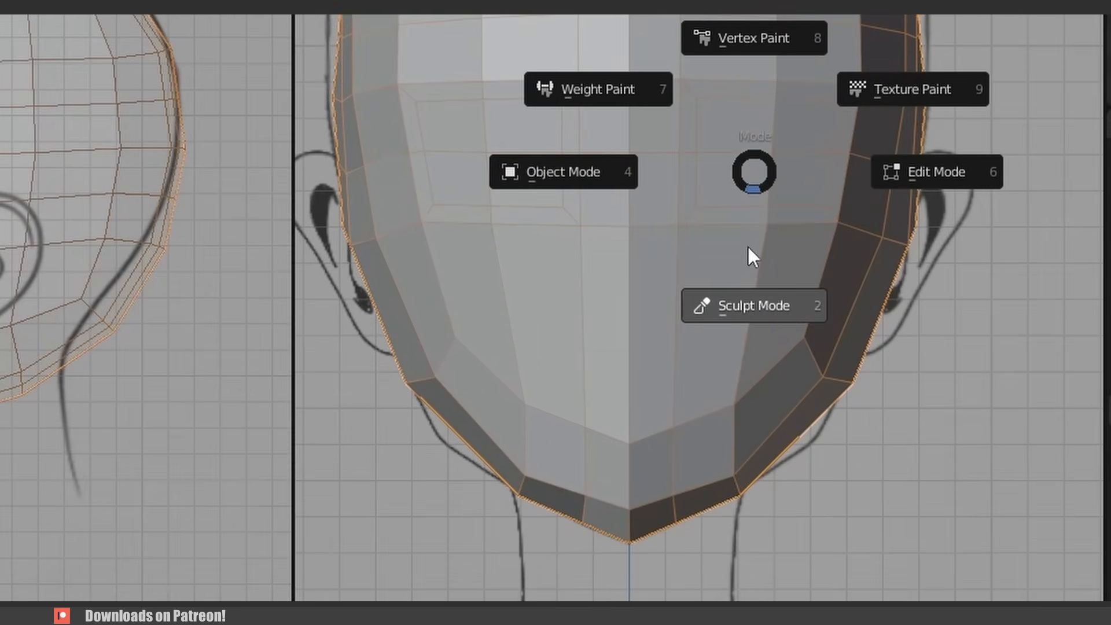
click(756, 308)
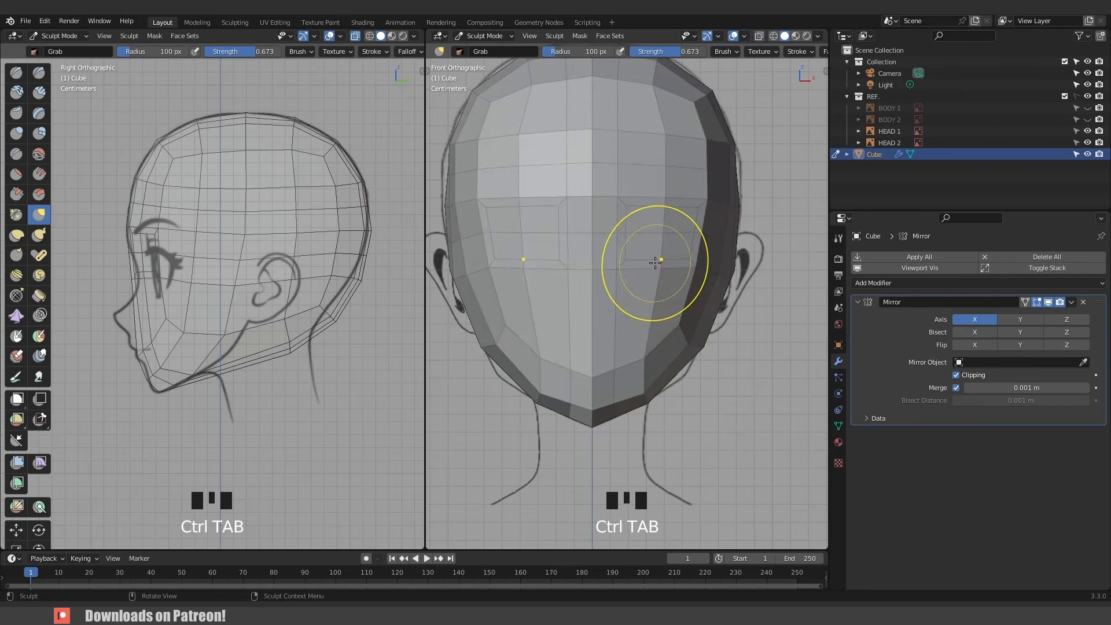
key(alt+z)
key(alt+z)
key(f)
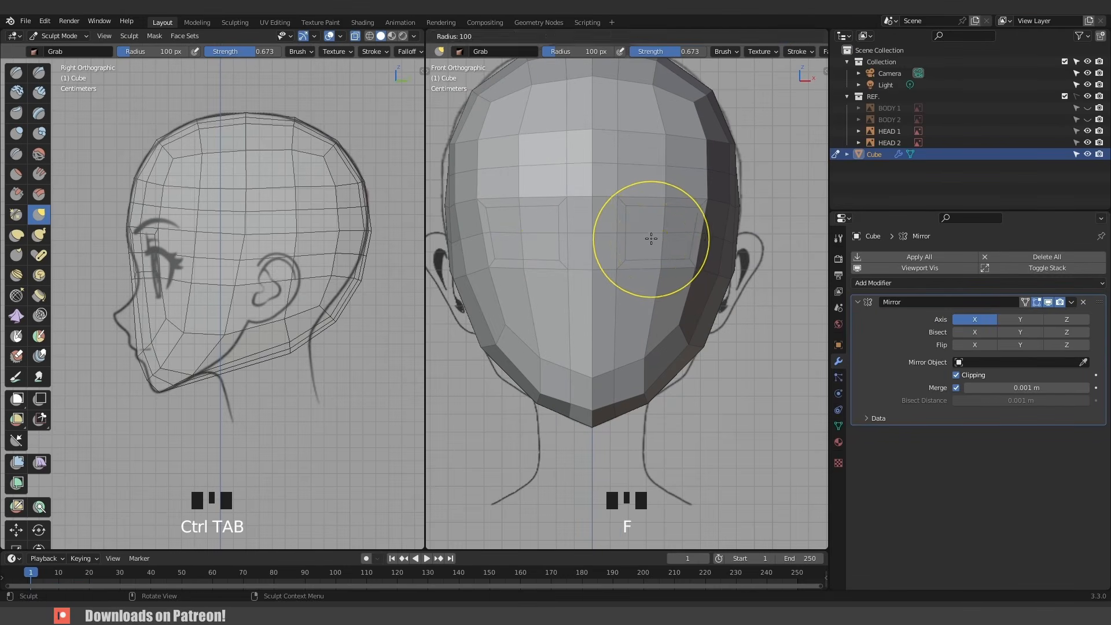
click(636, 216)
drag(636, 216, 636, 222)
drag(628, 204, 621, 218)
drag(628, 283, 642, 290)
drag(663, 277, 664, 289)
drag(685, 243, 642, 221)
drag(683, 242, 667, 219)
key(f)
click(665, 233)
drag(702, 219, 698, 233)
drag(692, 253, 692, 259)
drag(641, 221, 635, 224)
drag(628, 250, 622, 251)
drag(624, 225, 627, 237)
drag(628, 282, 616, 252)
drag(628, 222, 632, 223)
drag(643, 289, 653, 280)
drag(669, 285, 672, 289)
key(f)
click(679, 333)
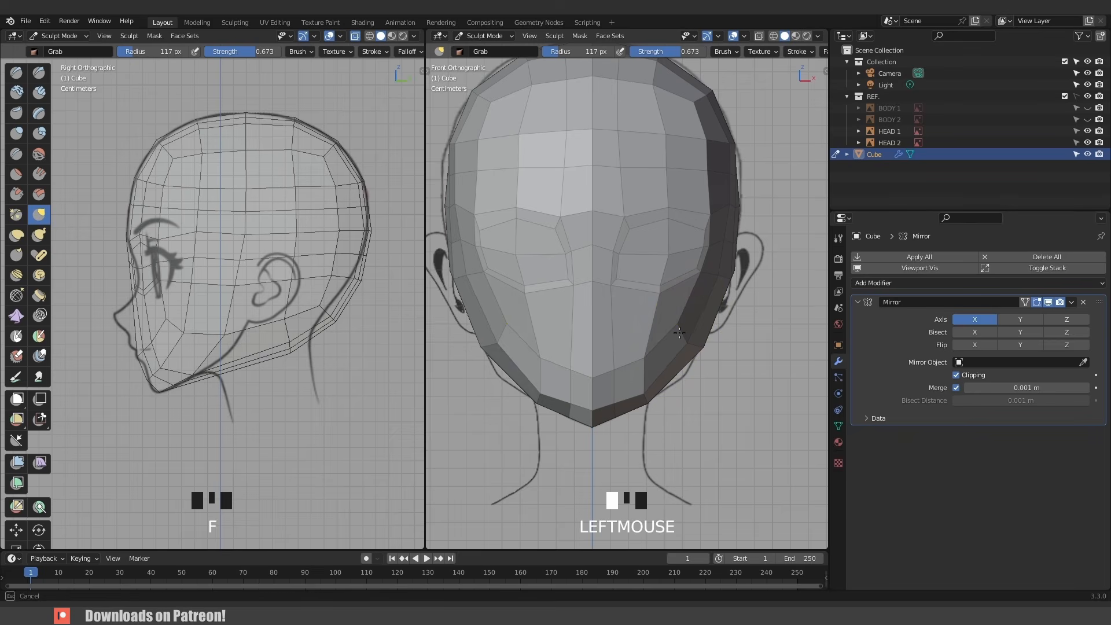
- Use the Grab brush in the side view to fit the forehead, crown and back of the head to the side reference
mouse_move(151, 280)
mouse_down()
mouse_move(194, 273)
mouse_move(164, 272)
mouse_move(183, 274)
mouse_move(191, 251)
mouse_up()
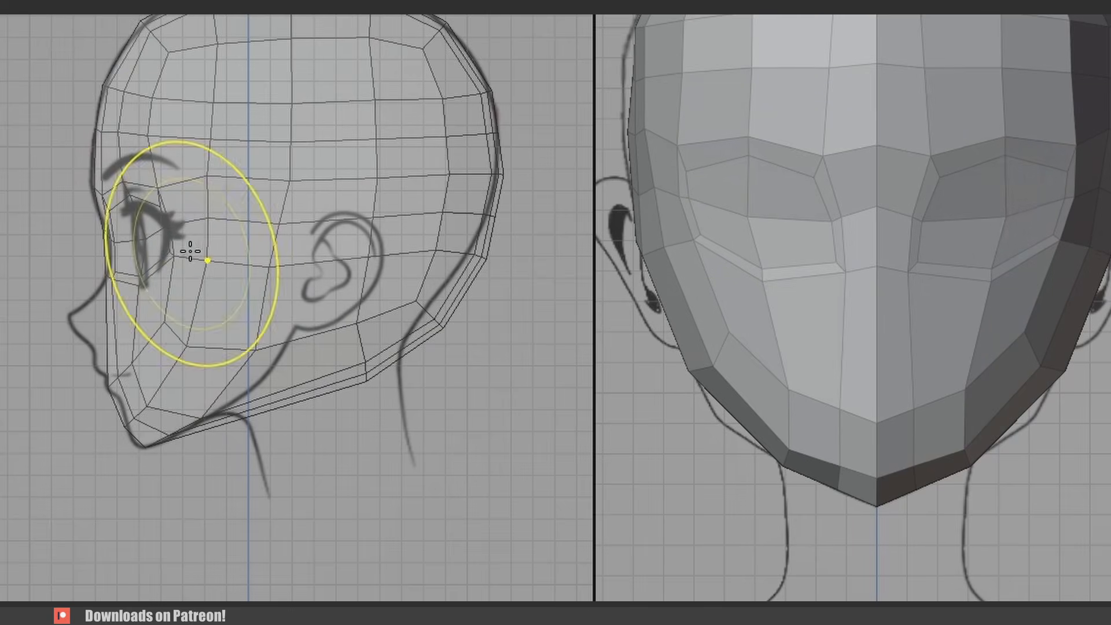
drag(152, 188, 170, 204)
drag(159, 267, 220, 257)
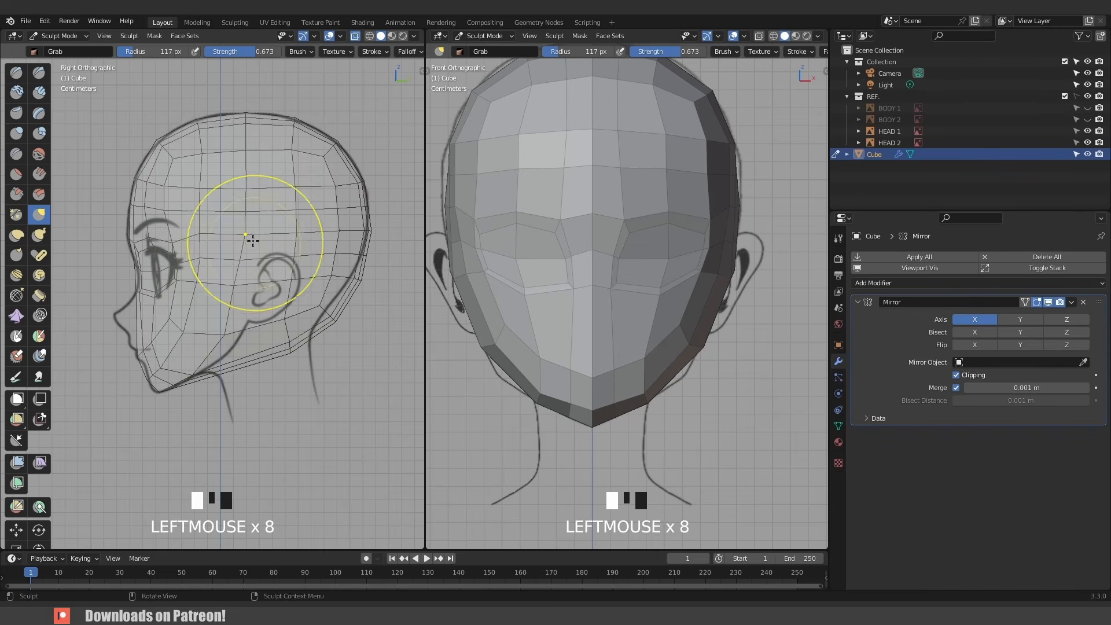
drag(277, 224, 247, 151)
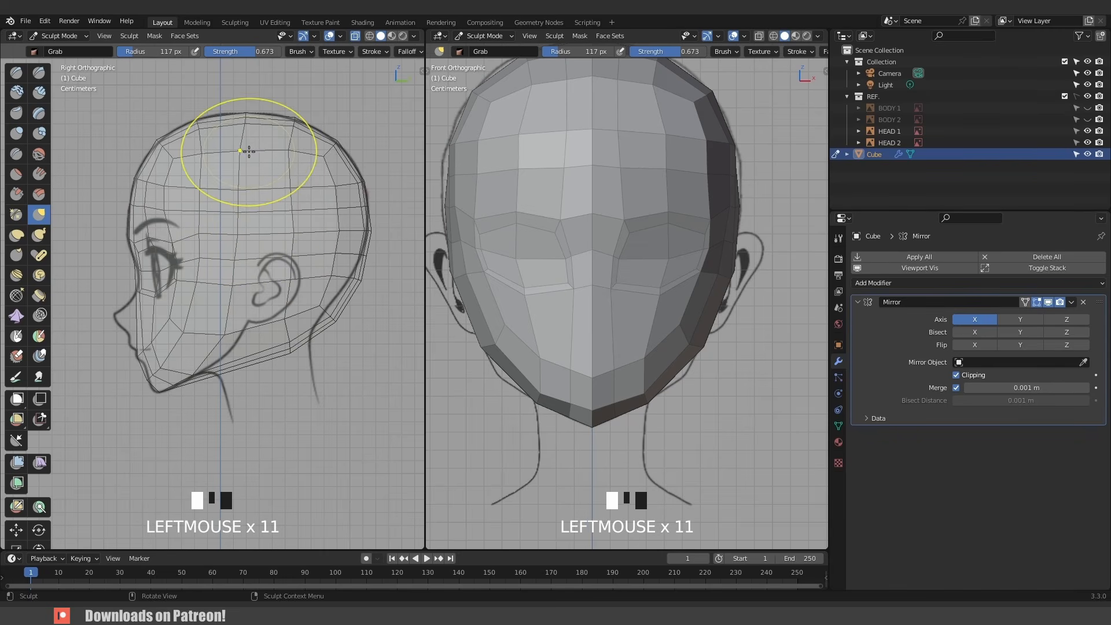
click(257, 123)
click(257, 122)
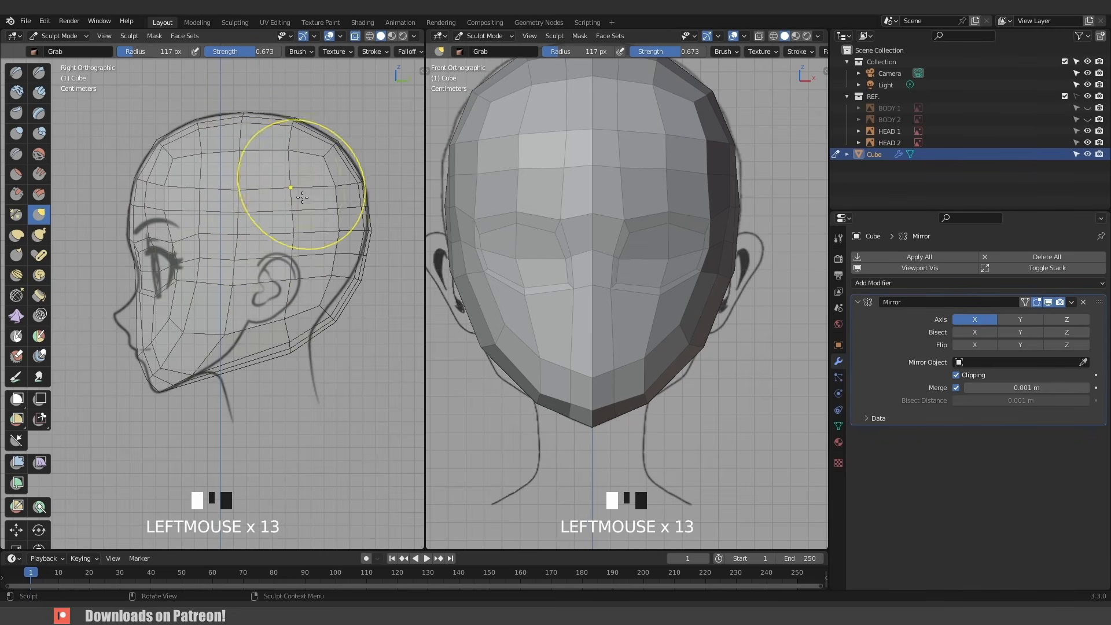
drag(299, 194, 291, 224)
- Refine the cheeks and the sides around the eyes with the Grab brush against the front reference
scroll(579, 220, down, 2)
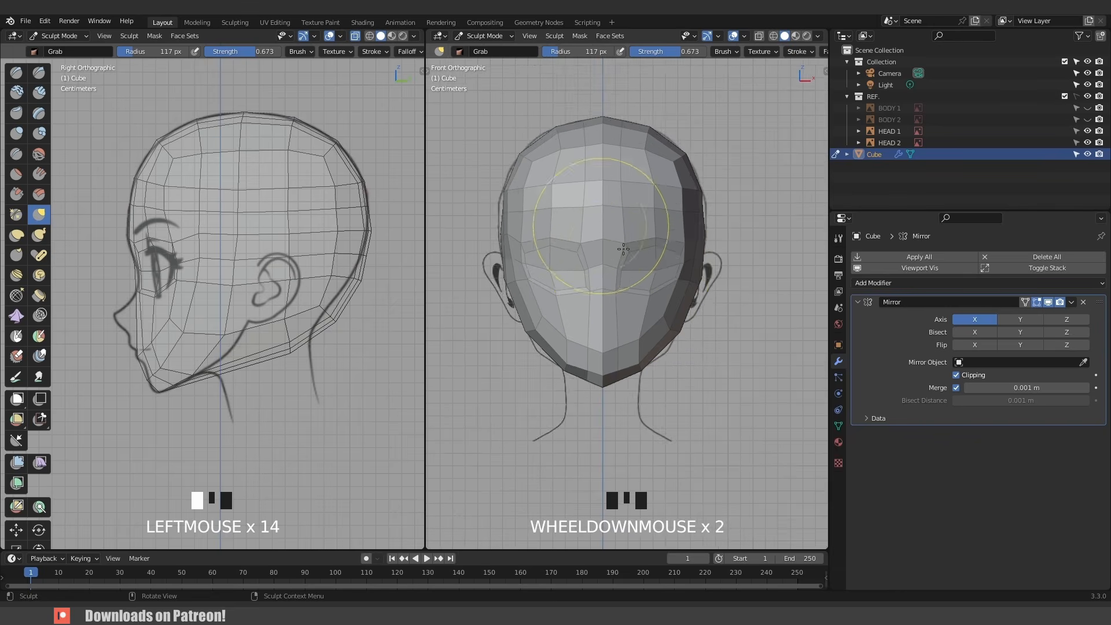
scroll(706, 303, down, 2)
scroll(675, 312, up, 3)
key(alt+z)
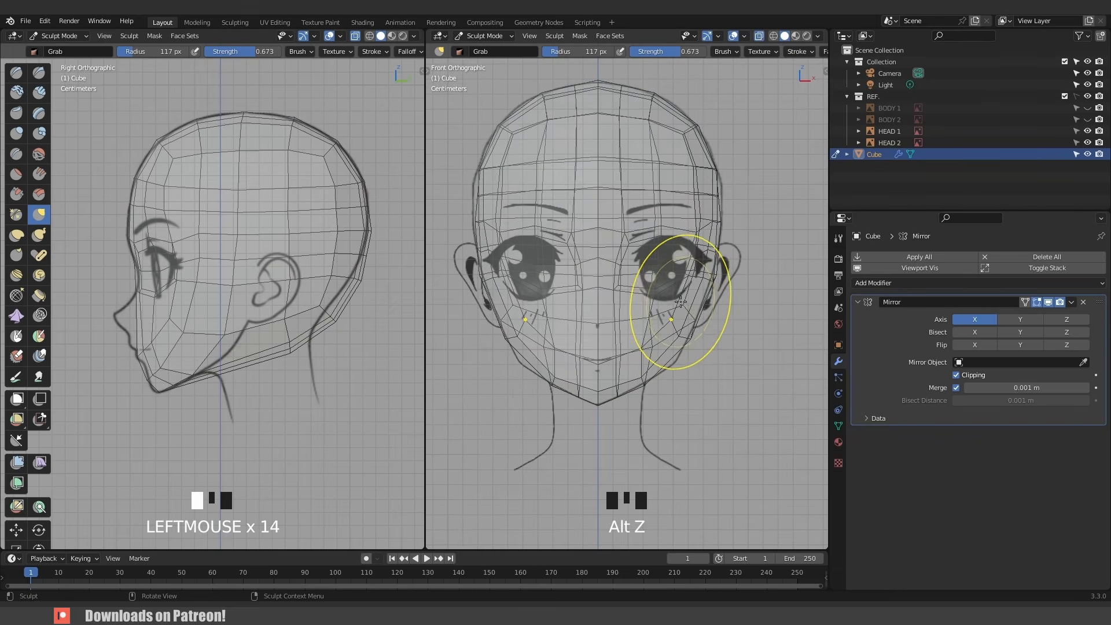
scroll(683, 249, up, 1)
click(636, 239)
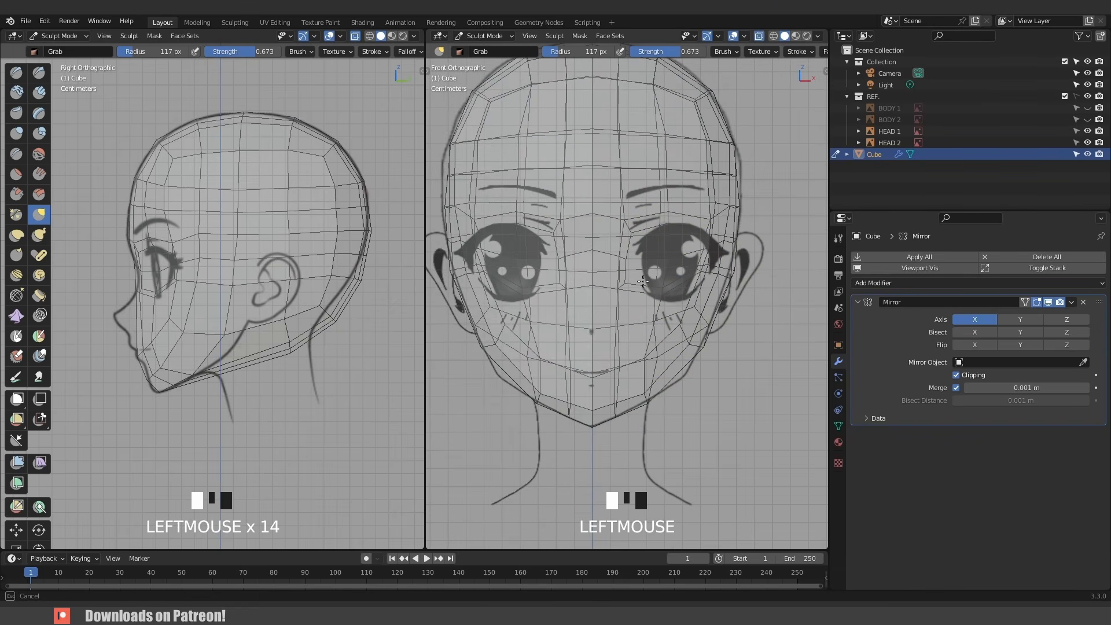
click(636, 239)
drag(637, 239, 633, 277)
drag(661, 305, 661, 311)
drag(699, 273, 702, 281)
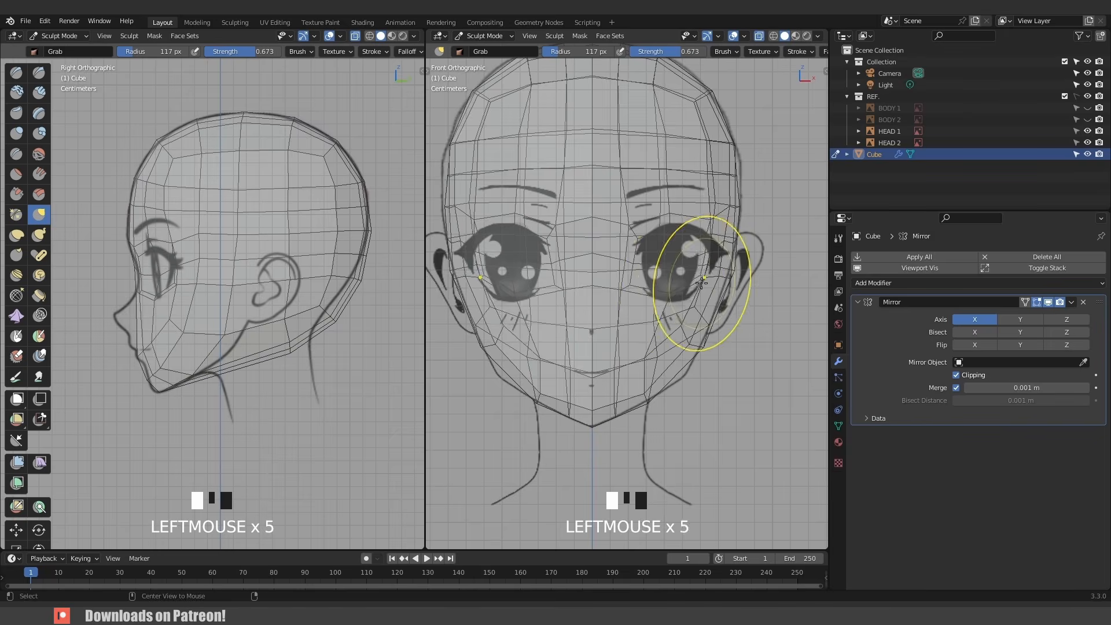
key(alt+z)
middle_drag(689, 281, 643, 288)
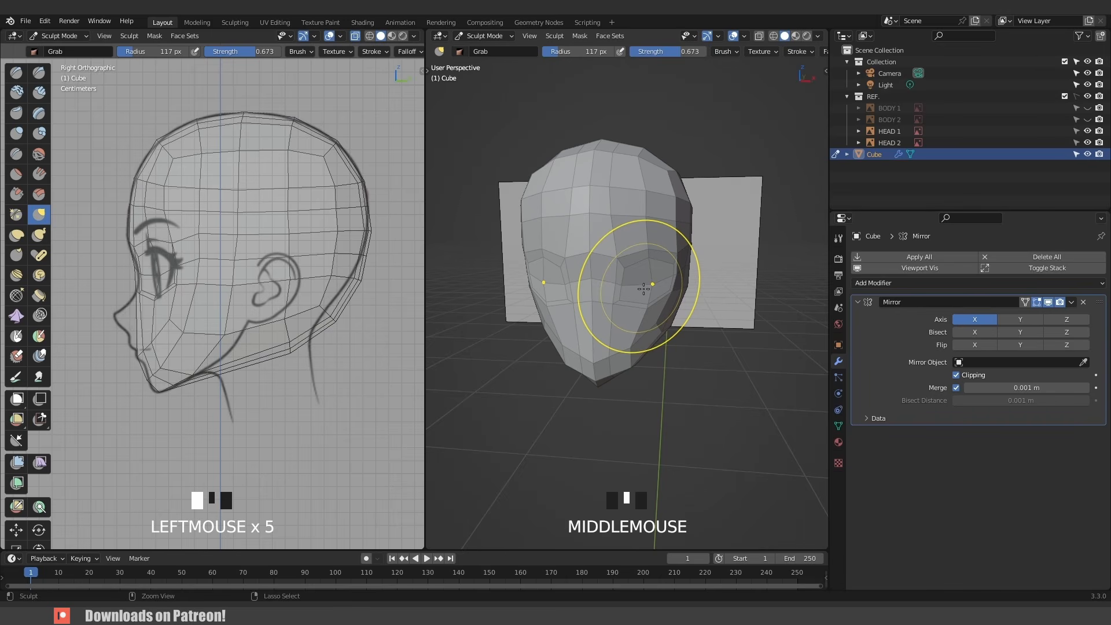
- Return to Edit Mode and add a horizontal edge loop across the lower face below the eyes
key(ctrl+Tab)
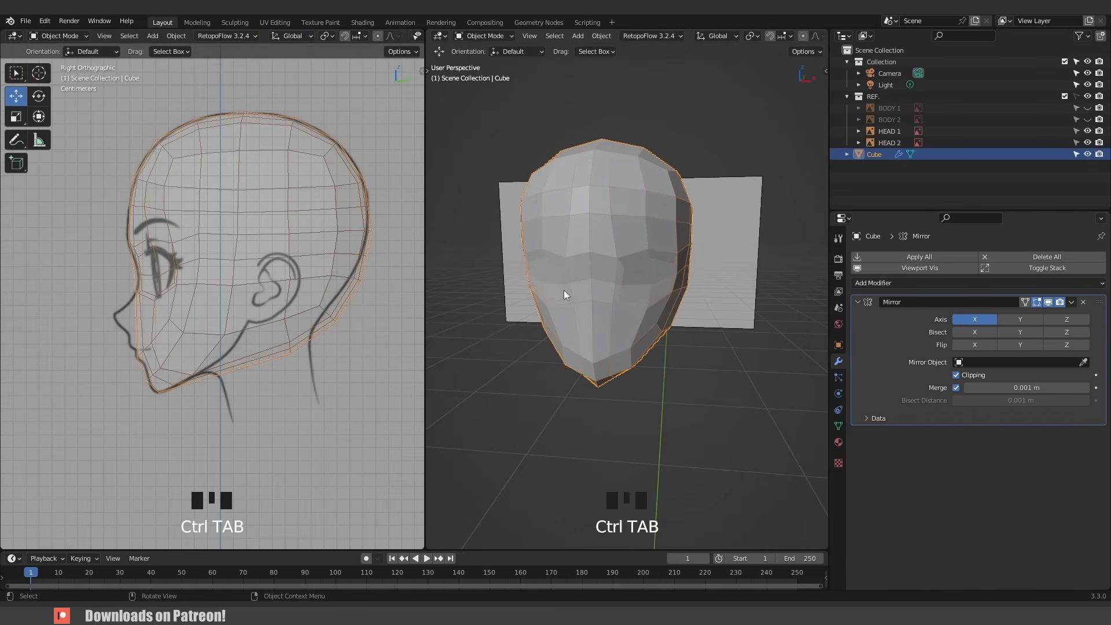
key(KP_1)
scroll(592, 307, up, 3)
shift+middle_drag(592, 310, 606, 297)
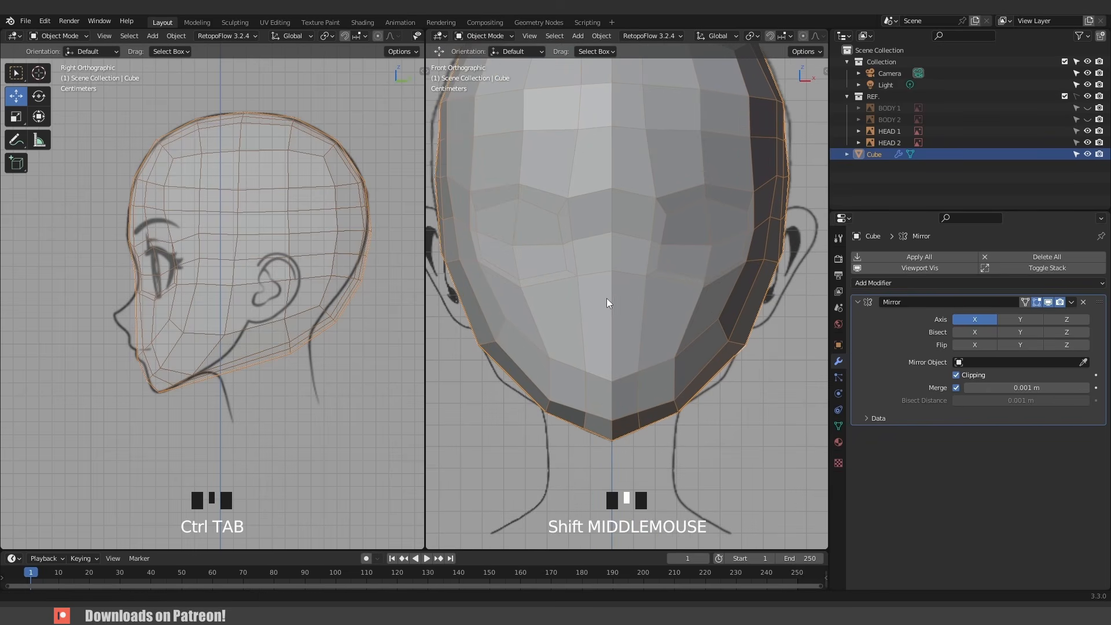
scroll(637, 323, up, 2)
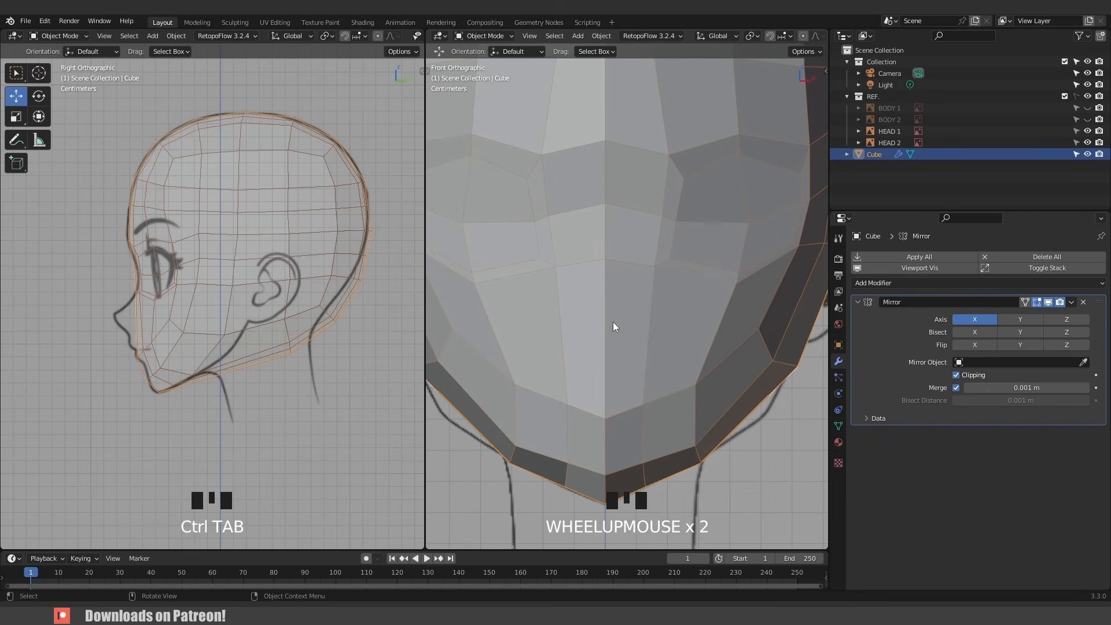
key(Tab)
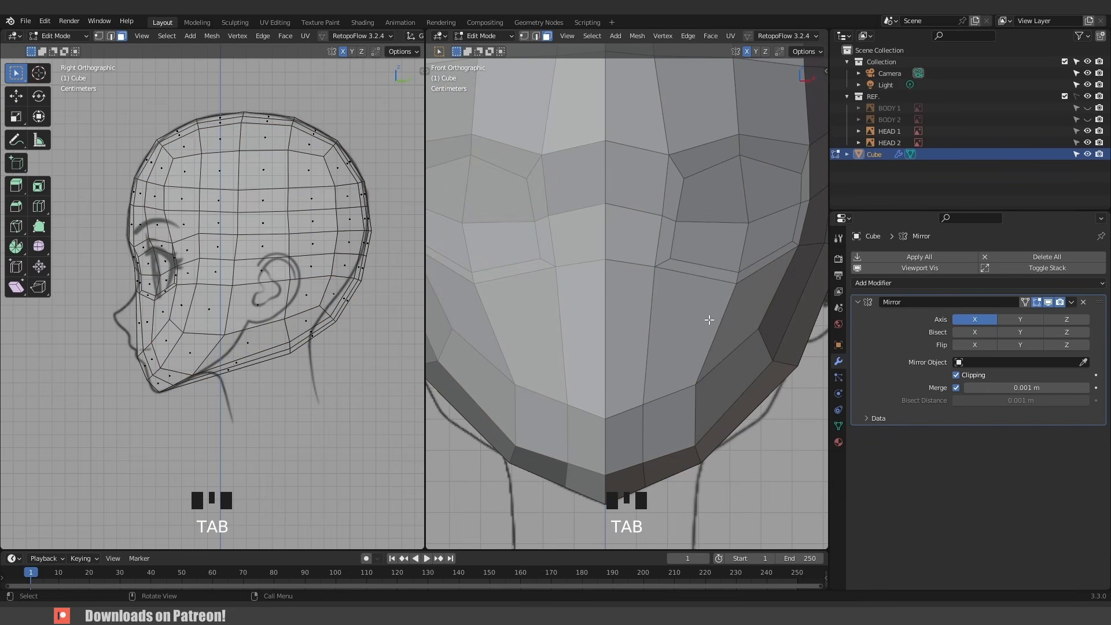
key(ctrl+r)
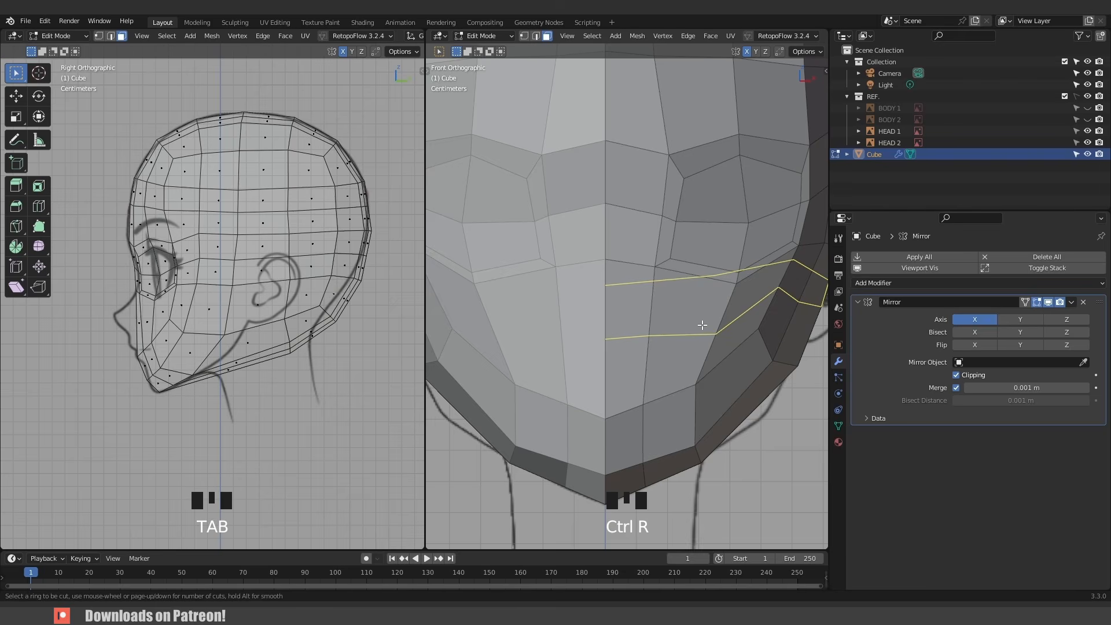
click(700, 326)
right_click(700, 326)
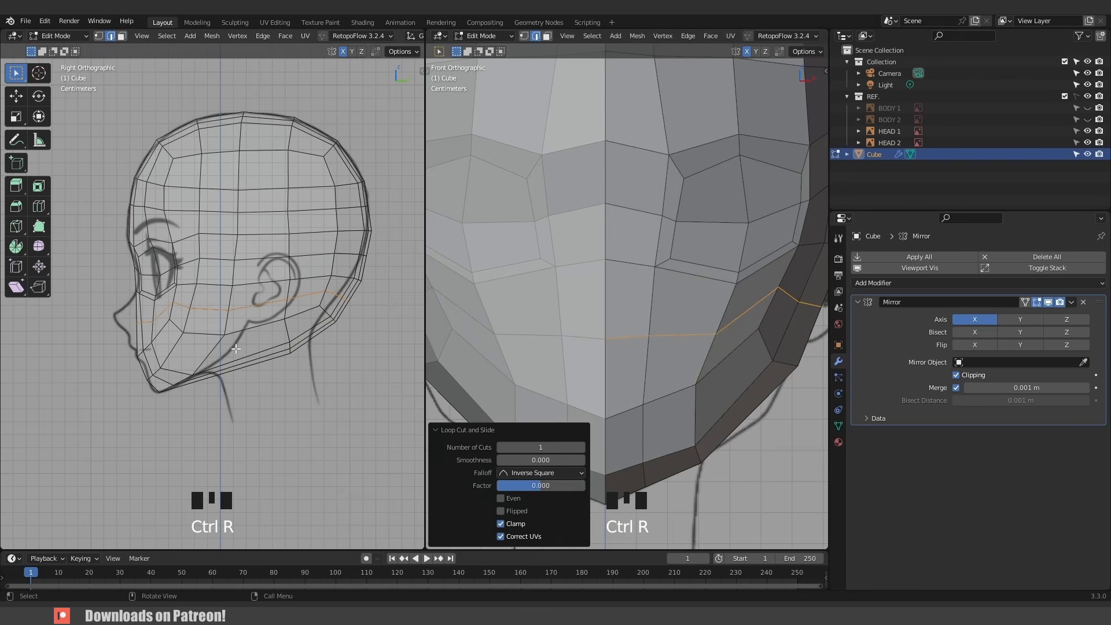
middle_drag(717, 341, 627, 338)
- Select a cheek vertex on the new loop and move it slightly inward and down toward the jaw
key(1)
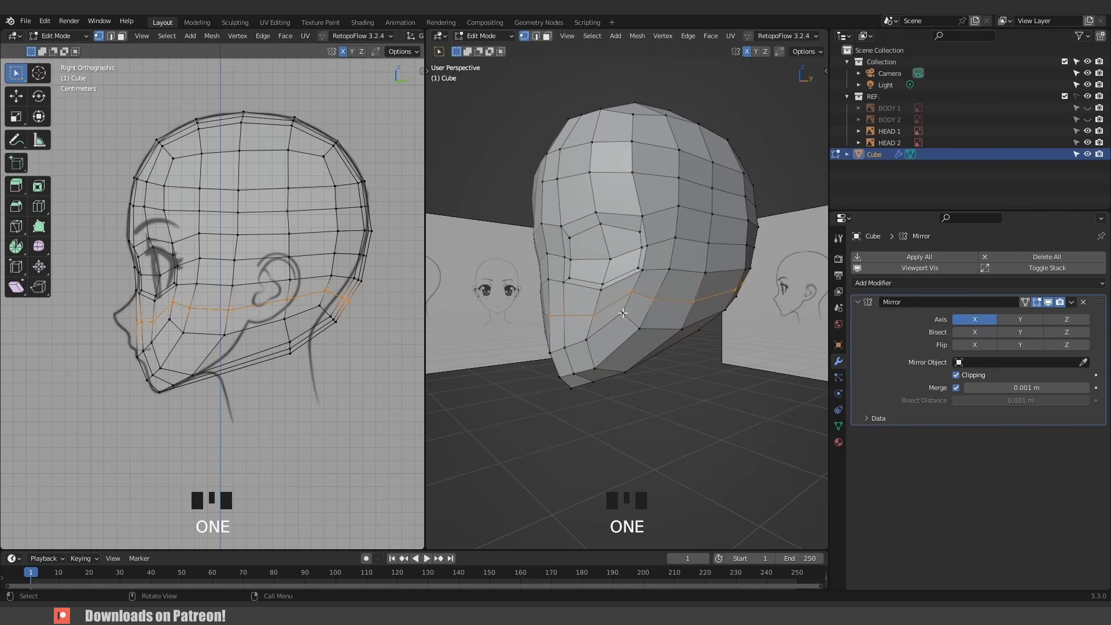
click(625, 320)
scroll(637, 338, up, 2)
key(g)
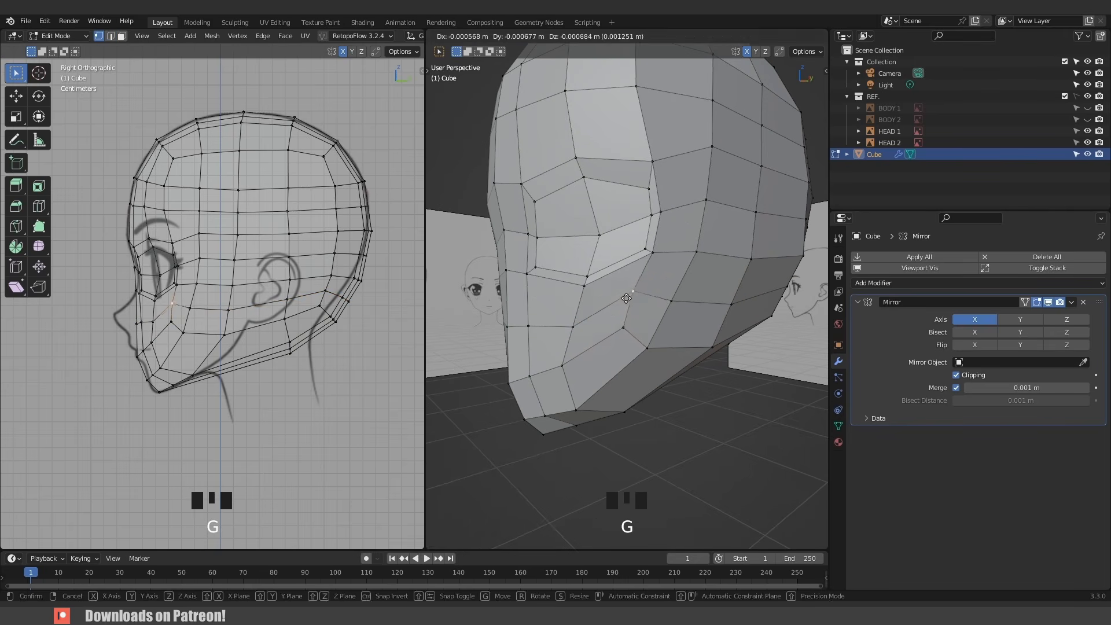
click(628, 327)
middle_drag(628, 327, 657, 353)
key(g)
click(590, 325)
key(g)
click(593, 326)
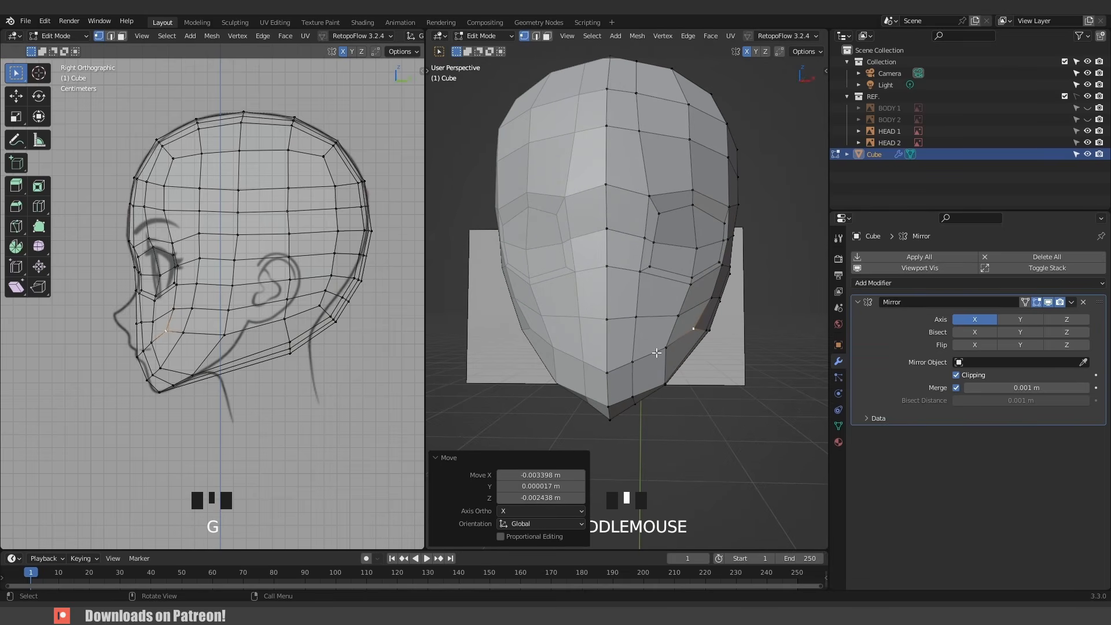
key(KP_1)
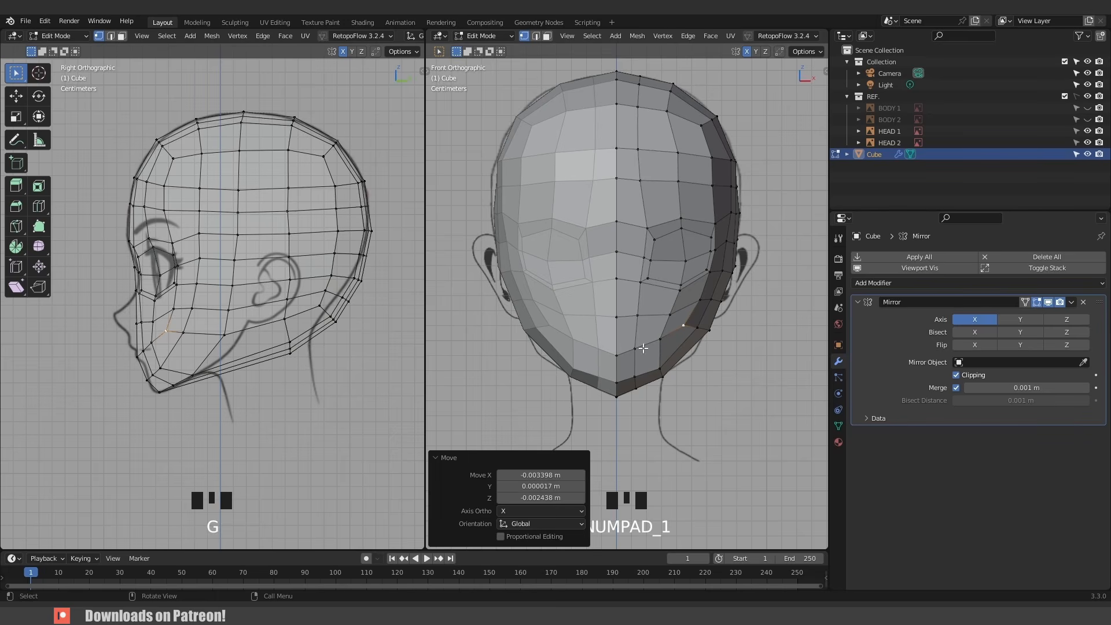
- Rip the centre-line vertex near the mouth and move it off the midline
scroll(643, 347, up, 3)
click(608, 329)
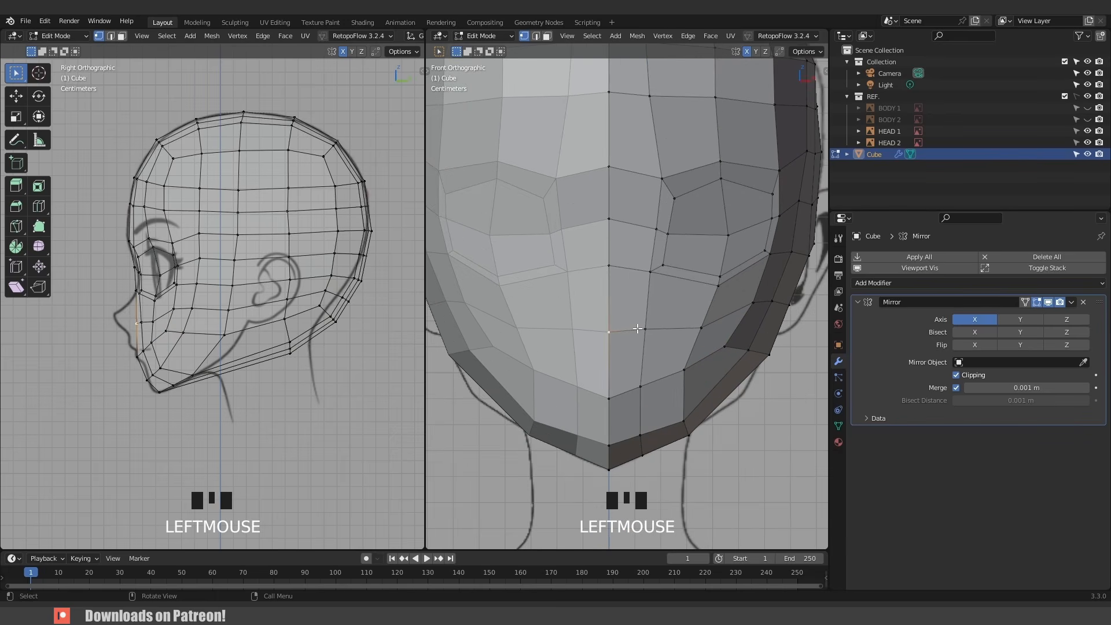
key(v)
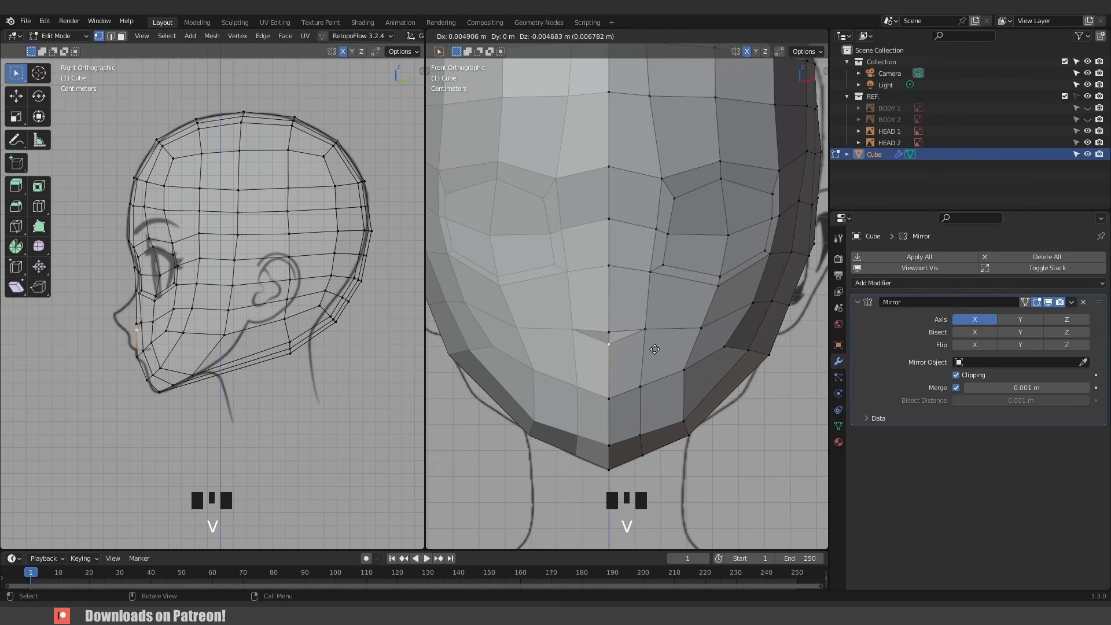
click(654, 348)
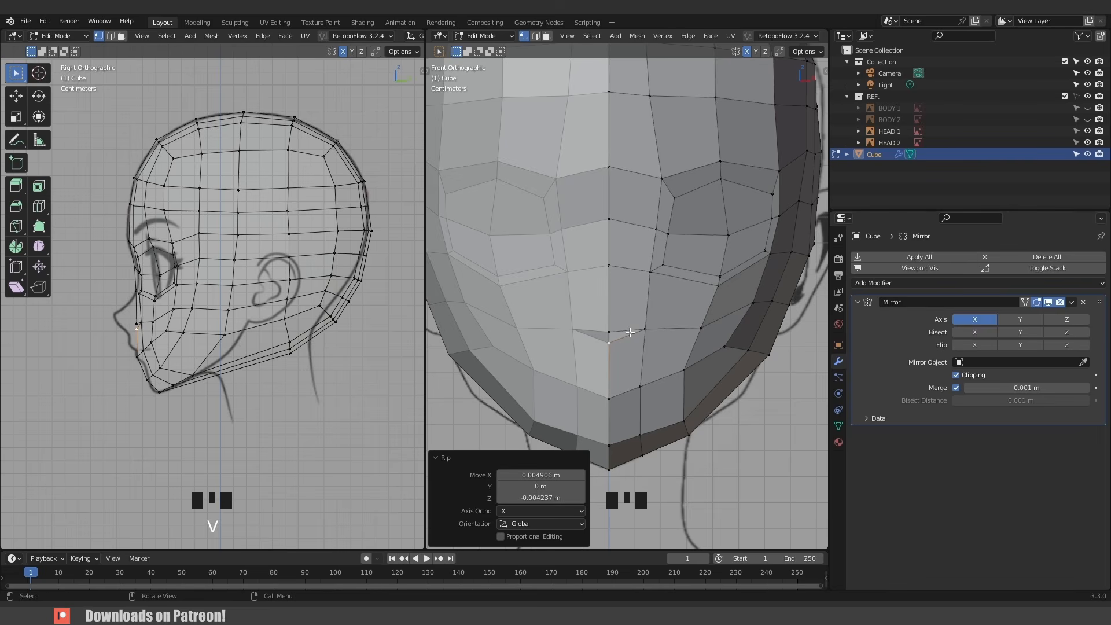
- Add a vertical edge loop beside the face's centre line
key(ctrl+r)
click(643, 327)
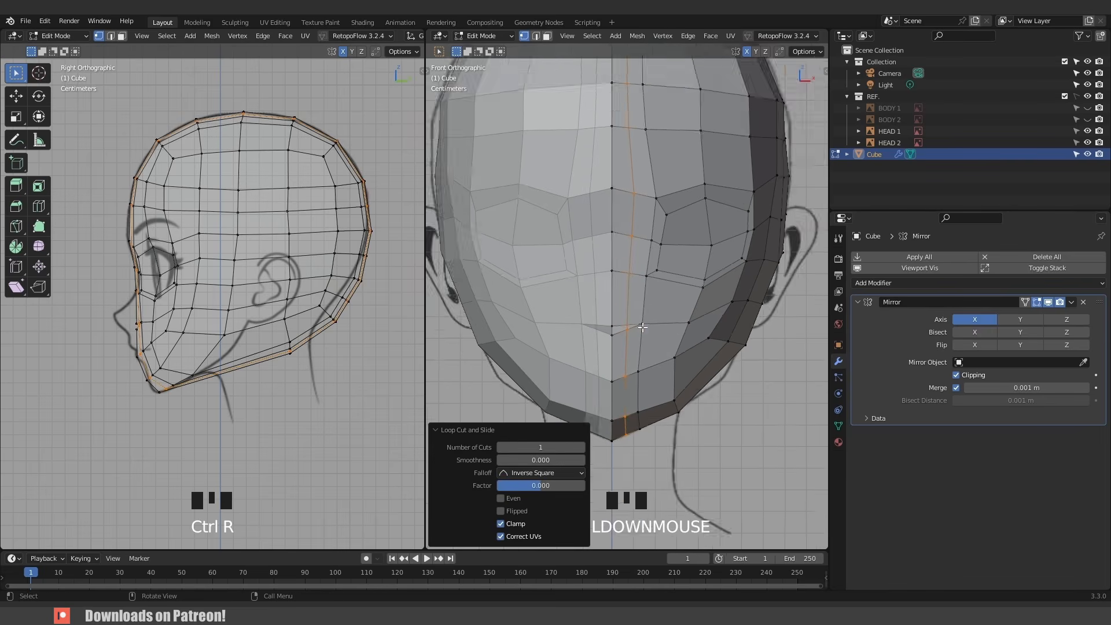
scroll(642, 327, up, 7)
shift+middle_drag(642, 327, 640, 243)
scroll(636, 261, up, 3)
- Select the vertices around the ripped mouth corner and fill them with a new face, framing it in view
click(651, 209)
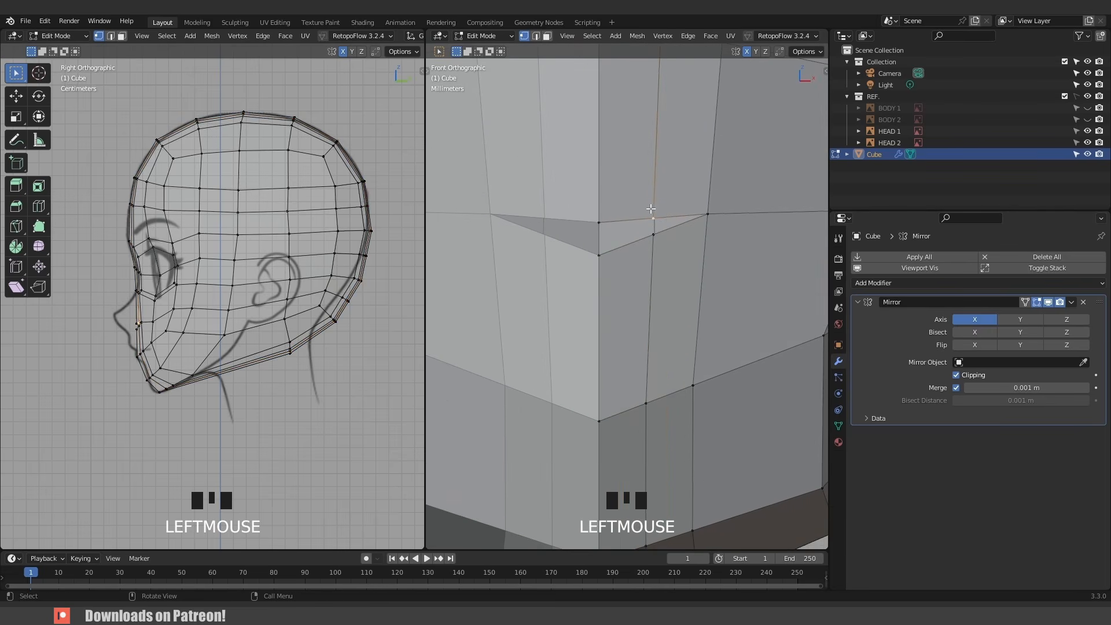
shift+click(598, 215)
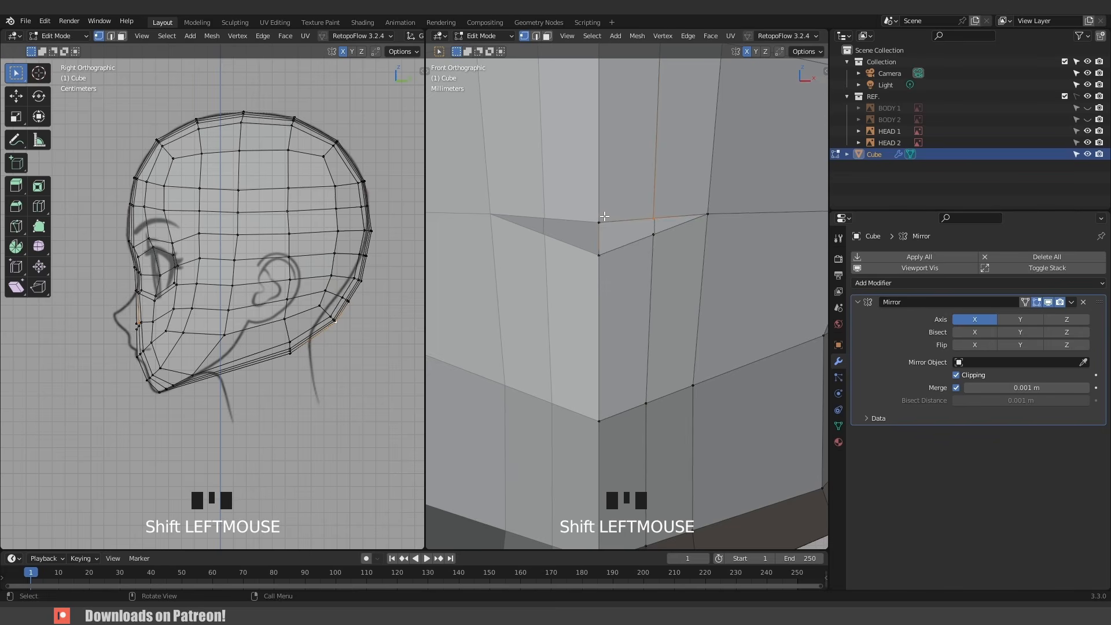
click(602, 218)
shift+click(650, 209)
shift+click(653, 236)
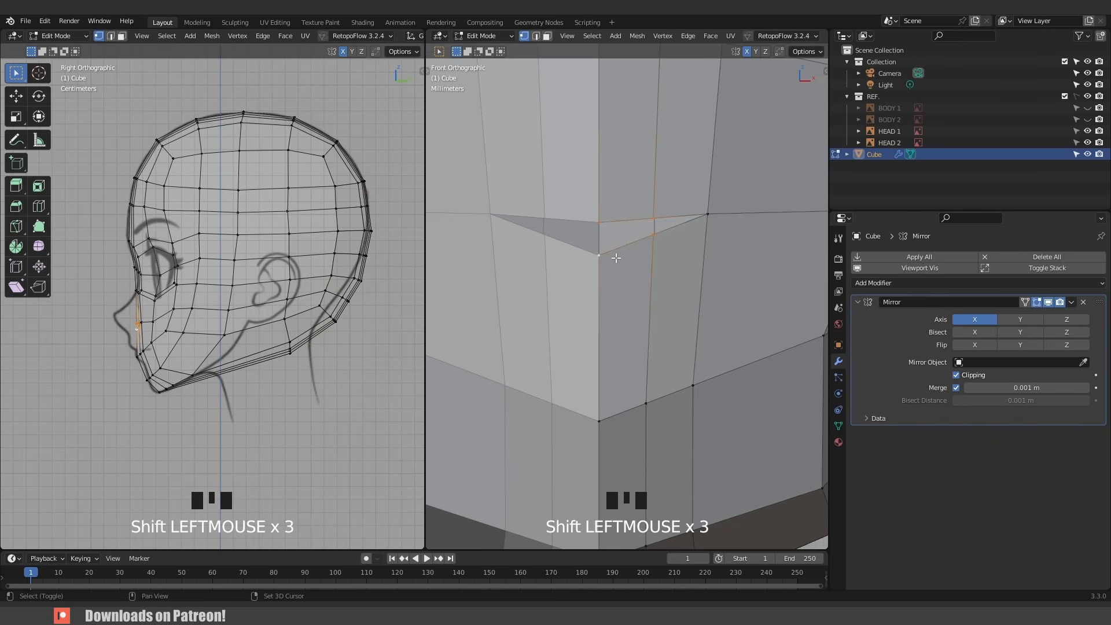
key(f)
key(KP_Decimal)
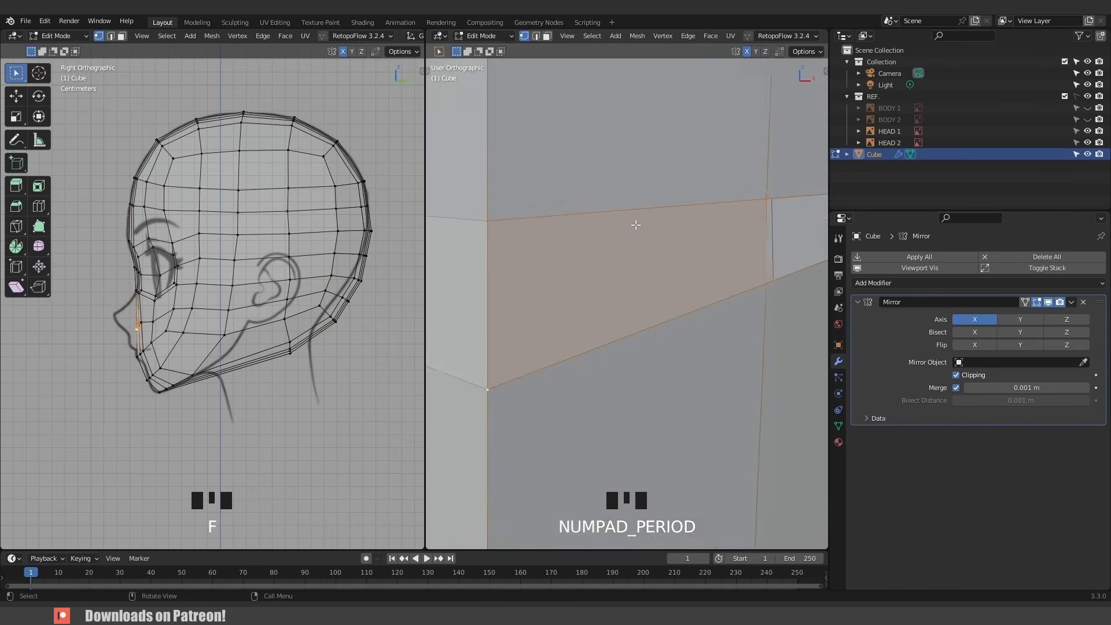
- Edge-slide the upper edge of the mouth-corner face upward, to a factor of about -0.178
scroll(637, 227, down, 2)
middle_drag(633, 228, 715, 274)
scroll(642, 225, down, 4)
scroll(665, 279, up, 3)
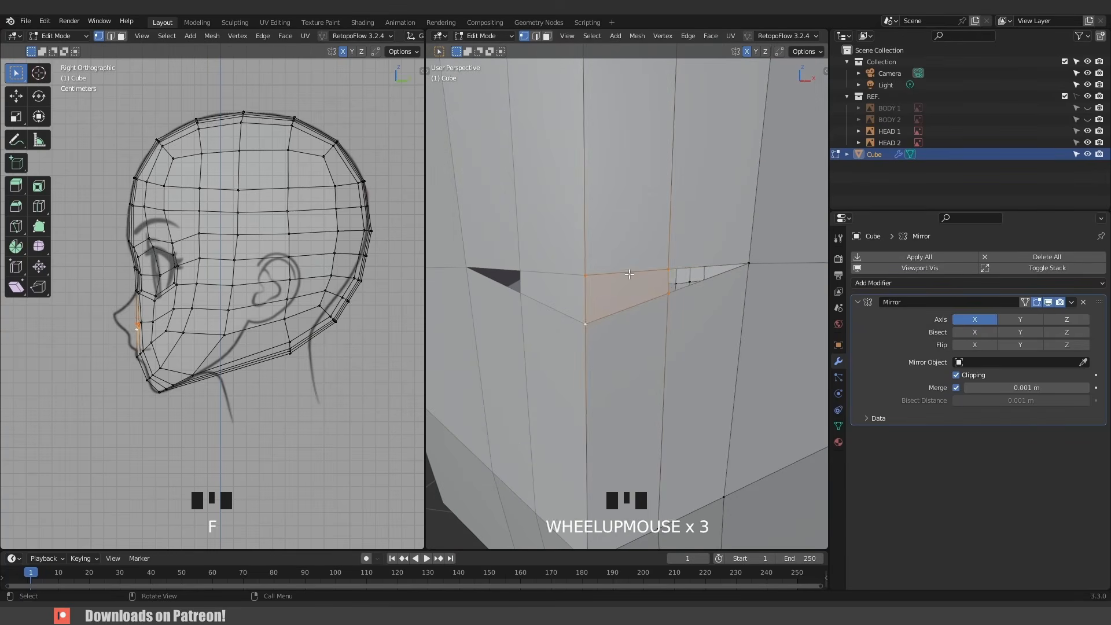
click(651, 276)
click(647, 290)
shift+click(603, 282)
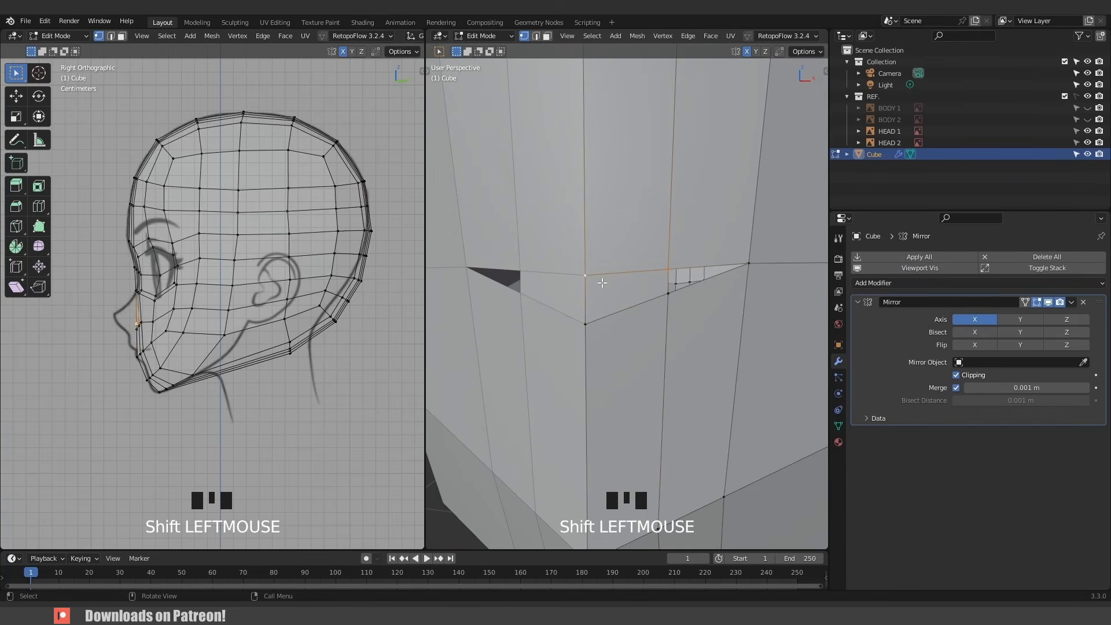
key(g)
key(g)
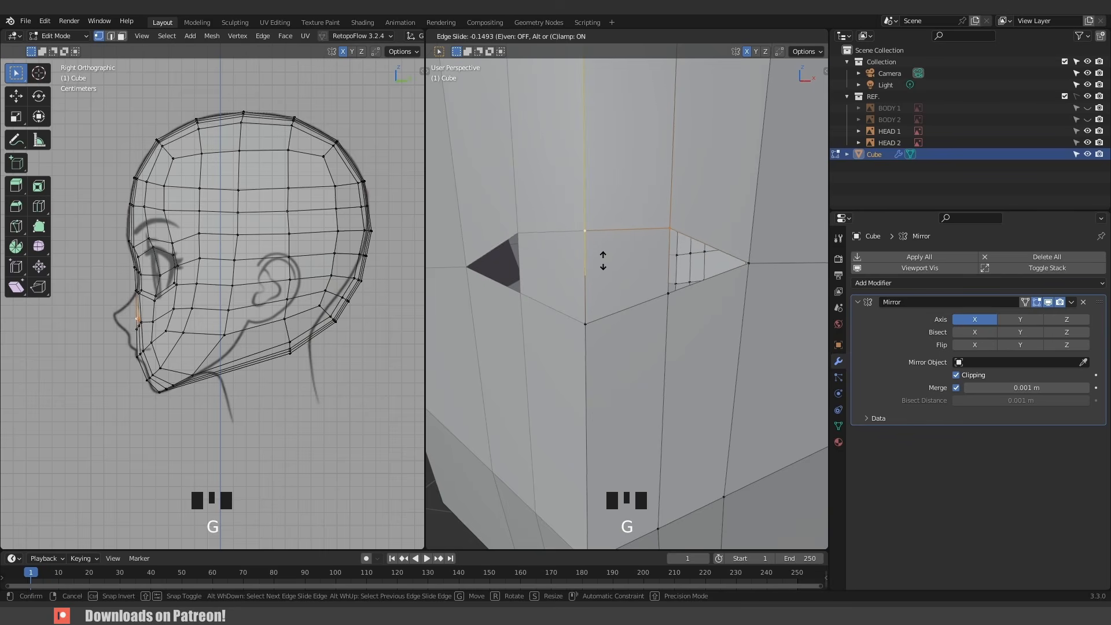
click(634, 259)
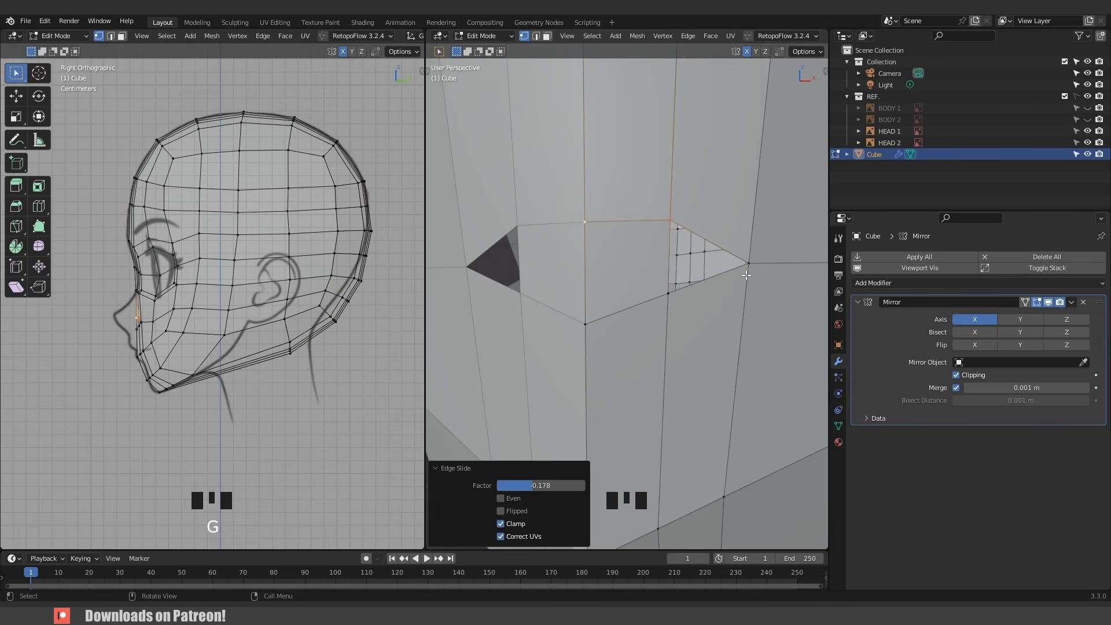
- Add an edge loop through the middle of the mouth-corner faces
key(ctrl+r)
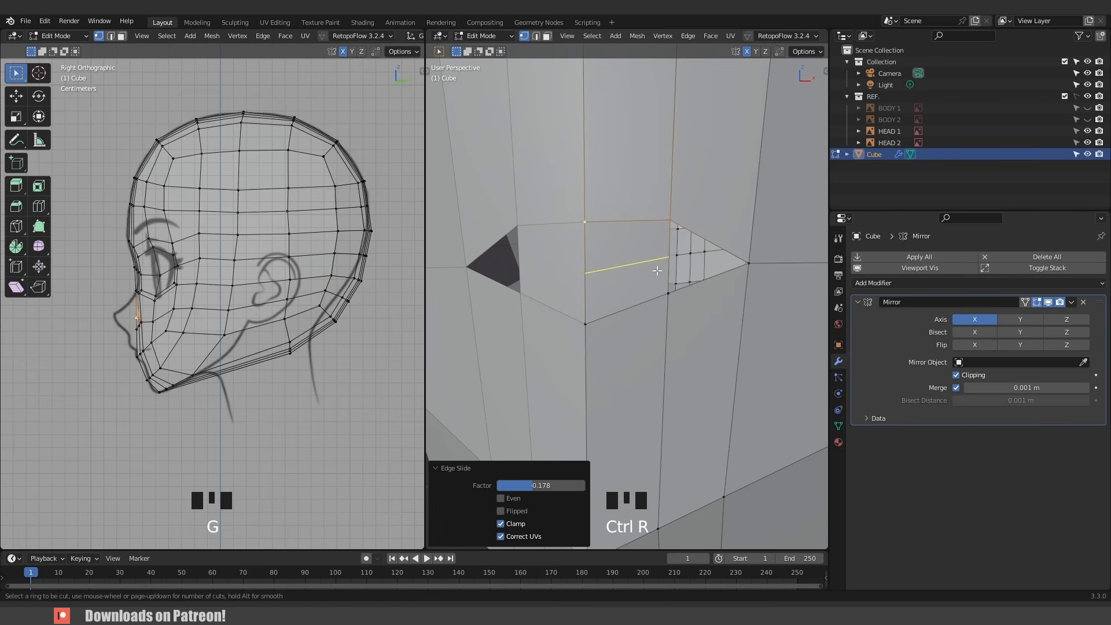
click(657, 270)
right_click(656, 270)
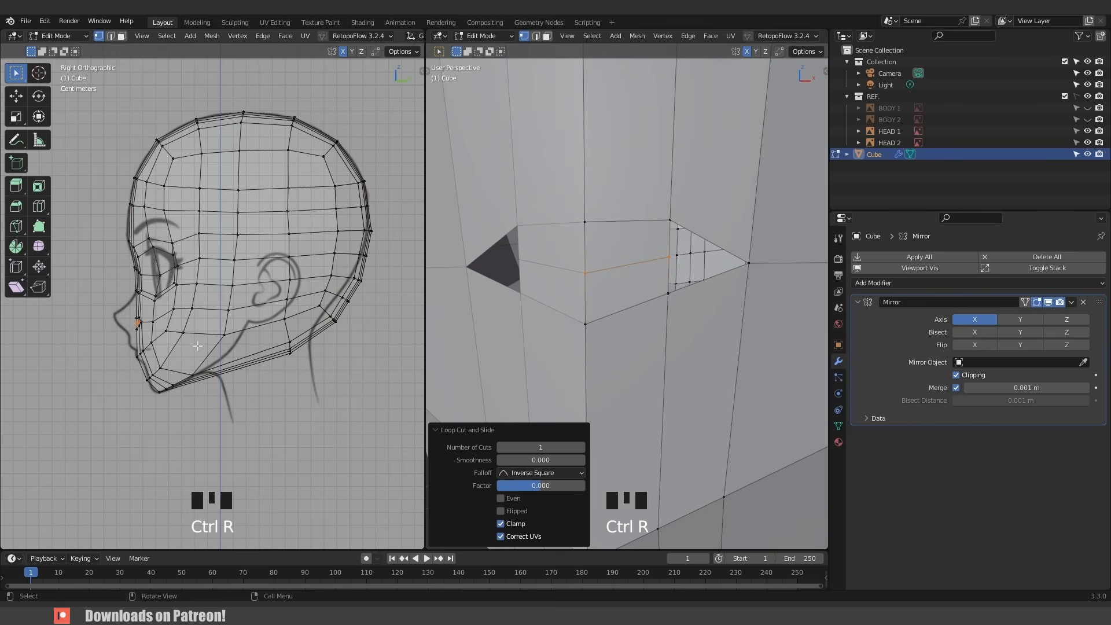
- Enable proportional editing and move the selected centre-line vertex forward to the nose tip in the side view
scroll(197, 346, up, 3)
shift+middle_drag(131, 329, 269, 306)
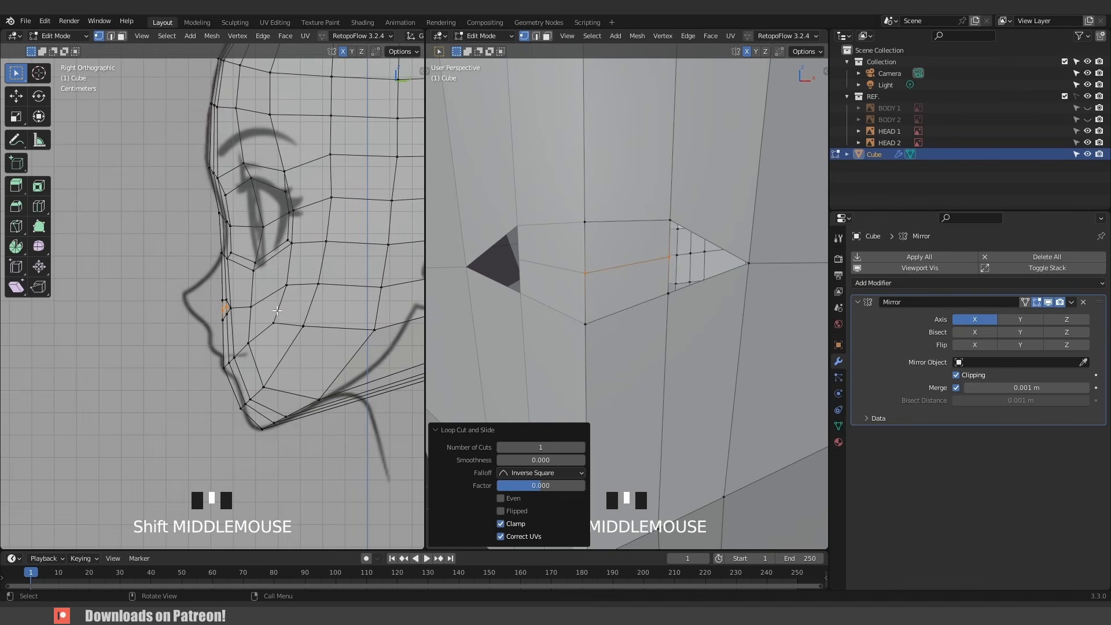
key(g)
right_click(238, 305)
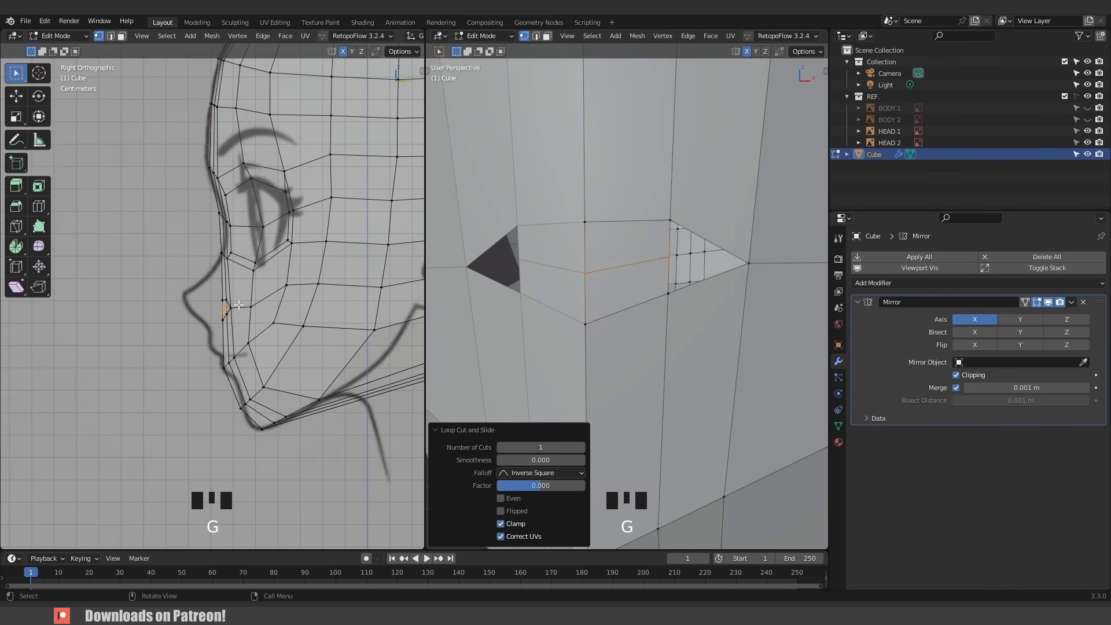
key(o)
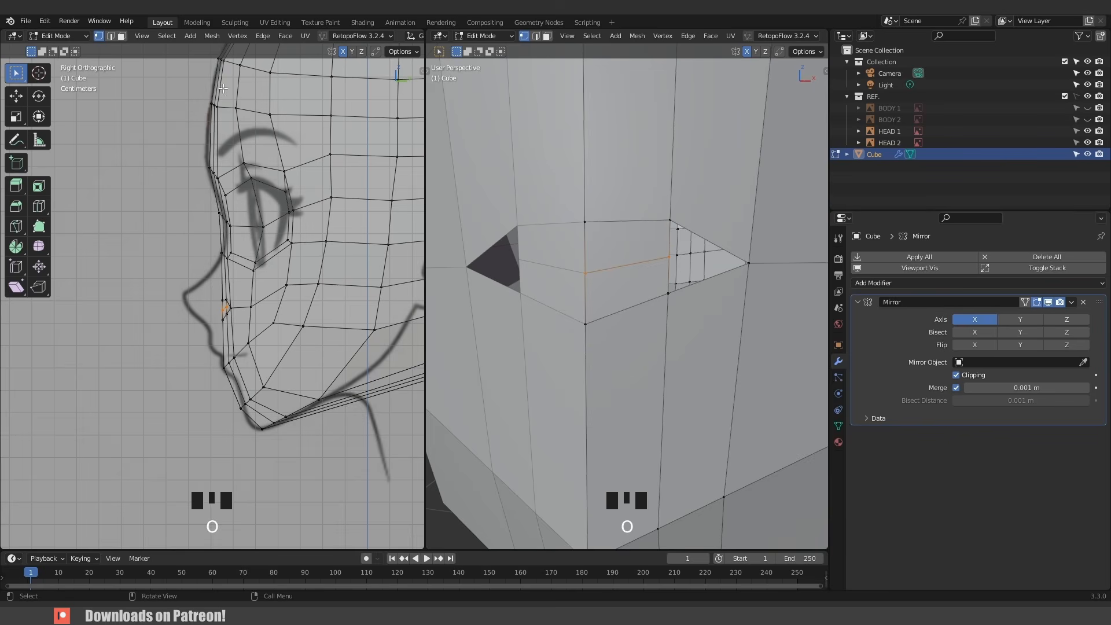
scroll(318, 38, down, 3)
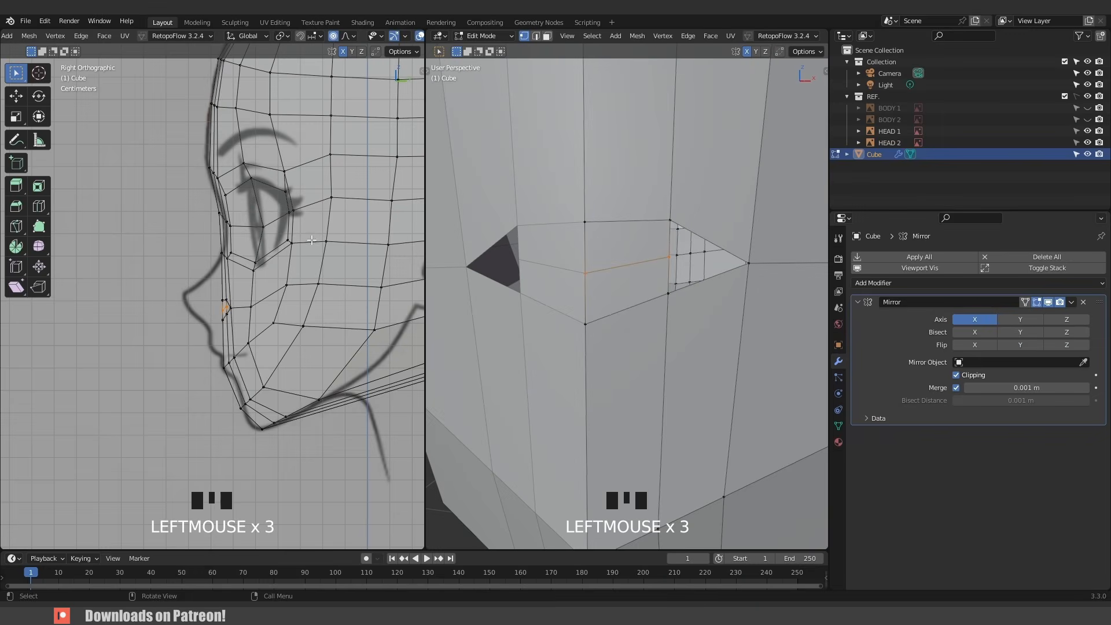
key(g)
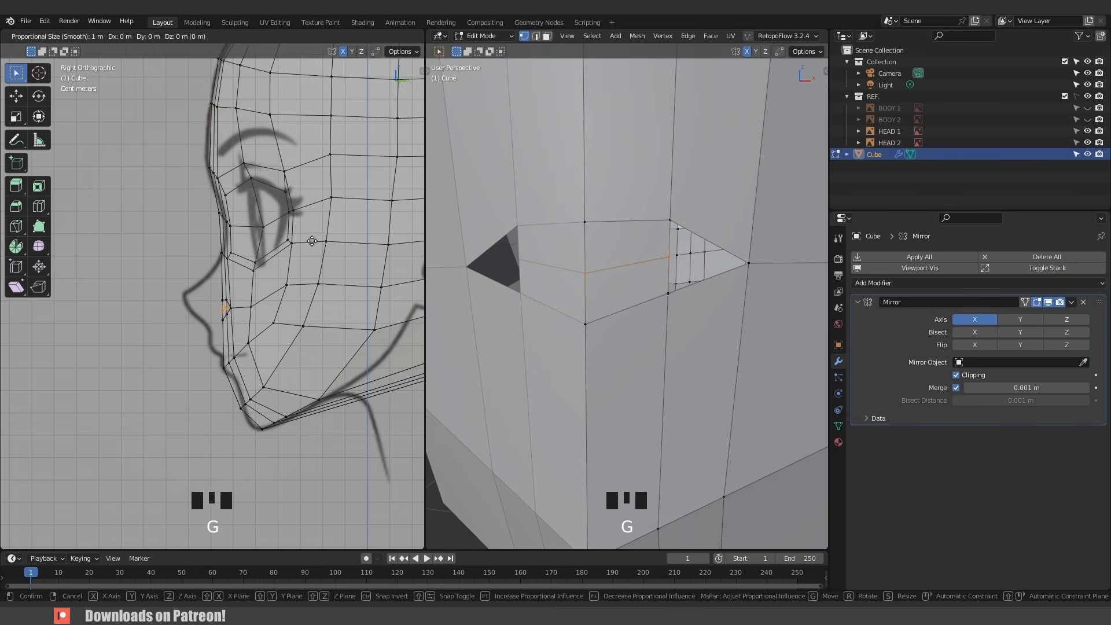
scroll(313, 240, up, 20)
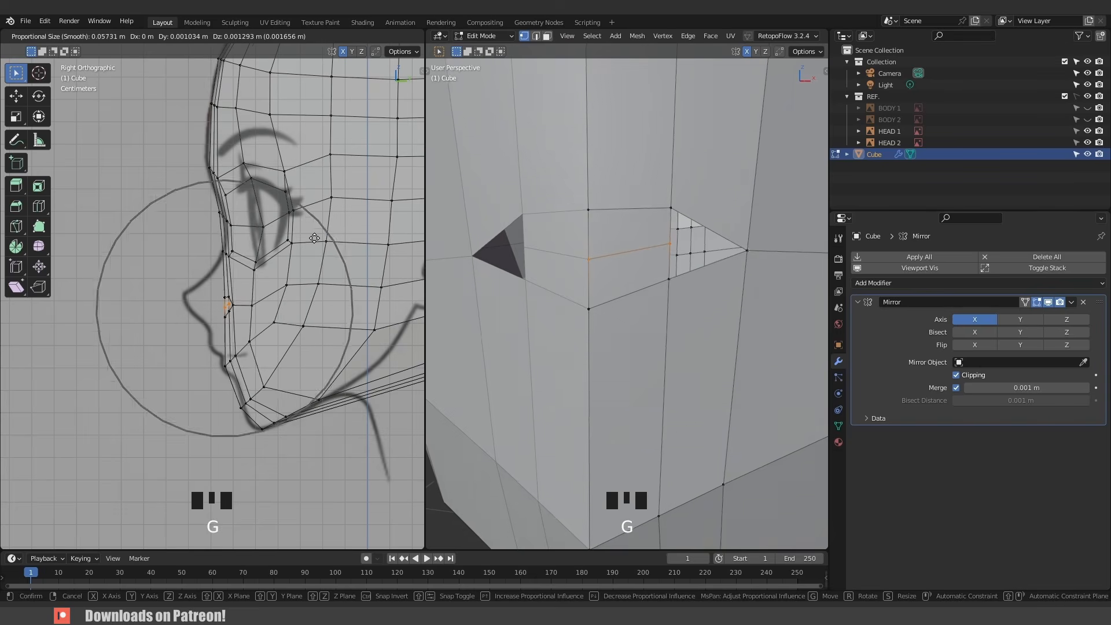
scroll(315, 237, up, 4)
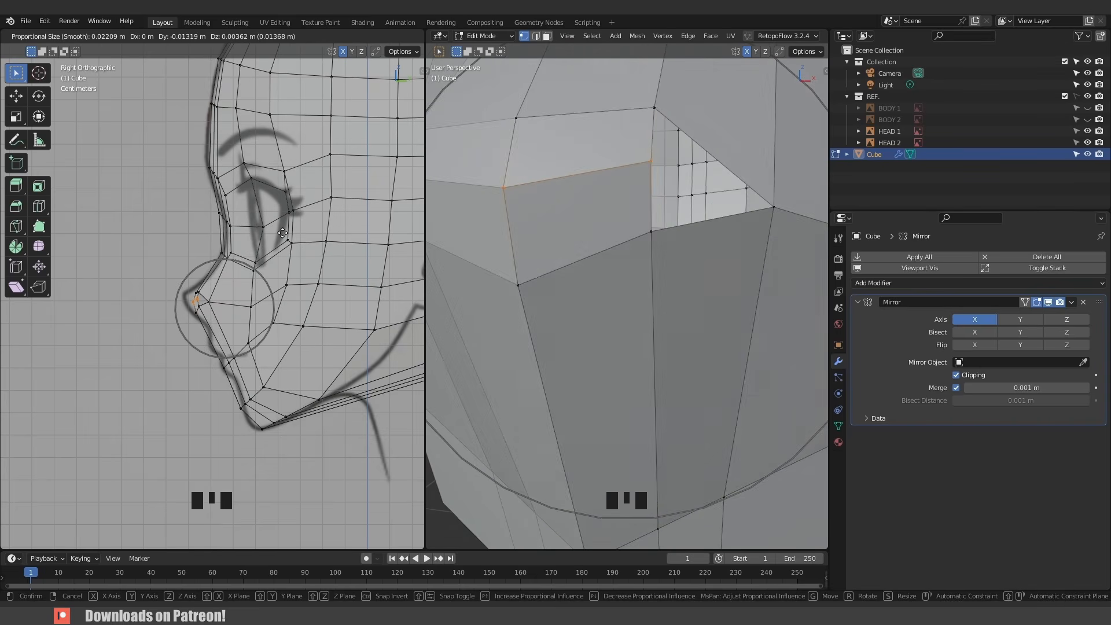
scroll(273, 229, up, 4)
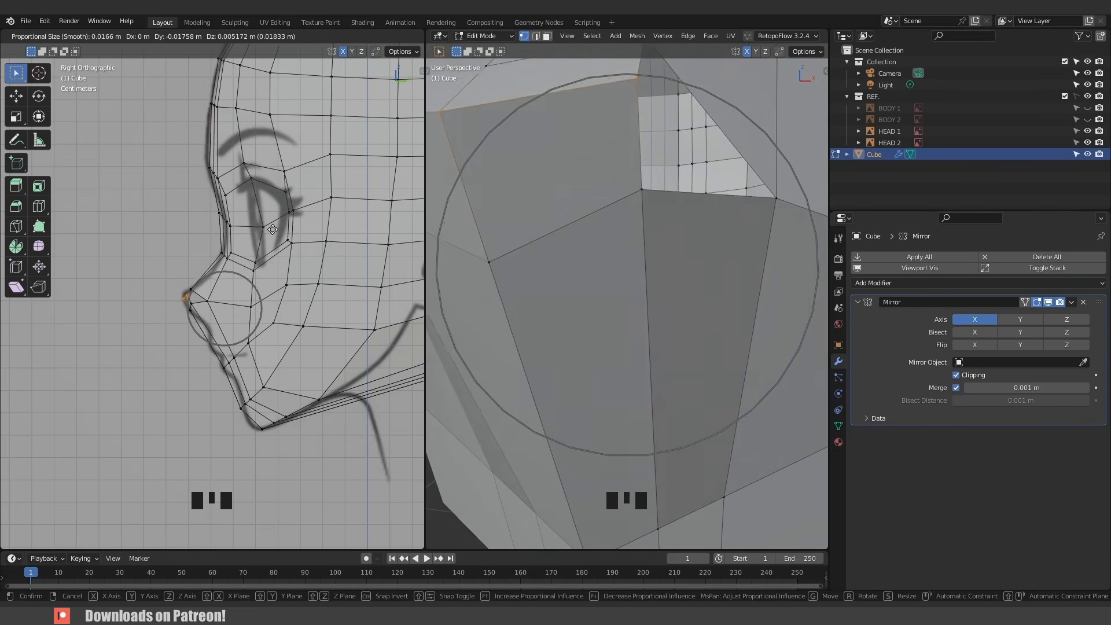
scroll(273, 230, up, 3)
click(272, 230)
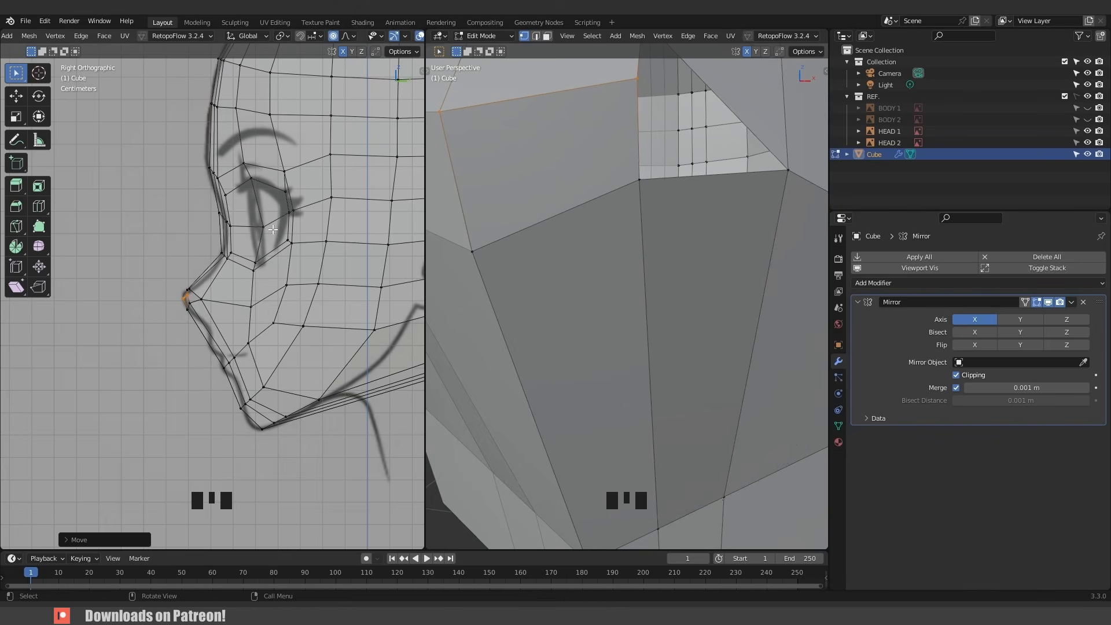
- Select the open loop under the nose and fill it with a face
scroll(596, 162, down, 4)
middle_drag(625, 204, 626, 243)
alt+click(626, 241)
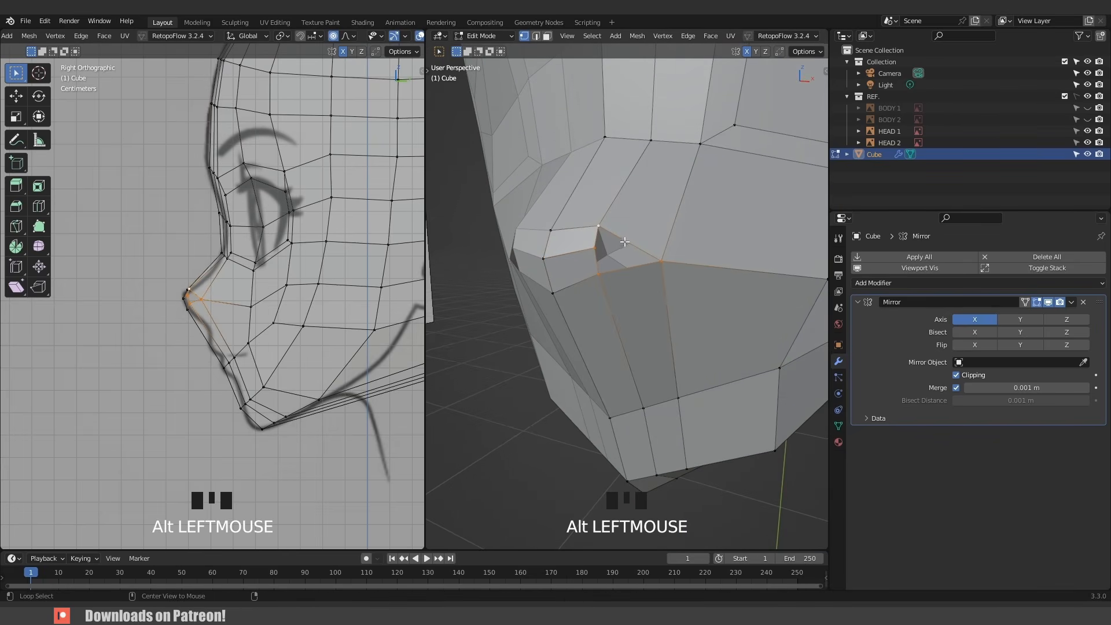
key(f)
- Move the vertex at the side of the nose base outward in the front view
scroll(618, 252, down, 3)
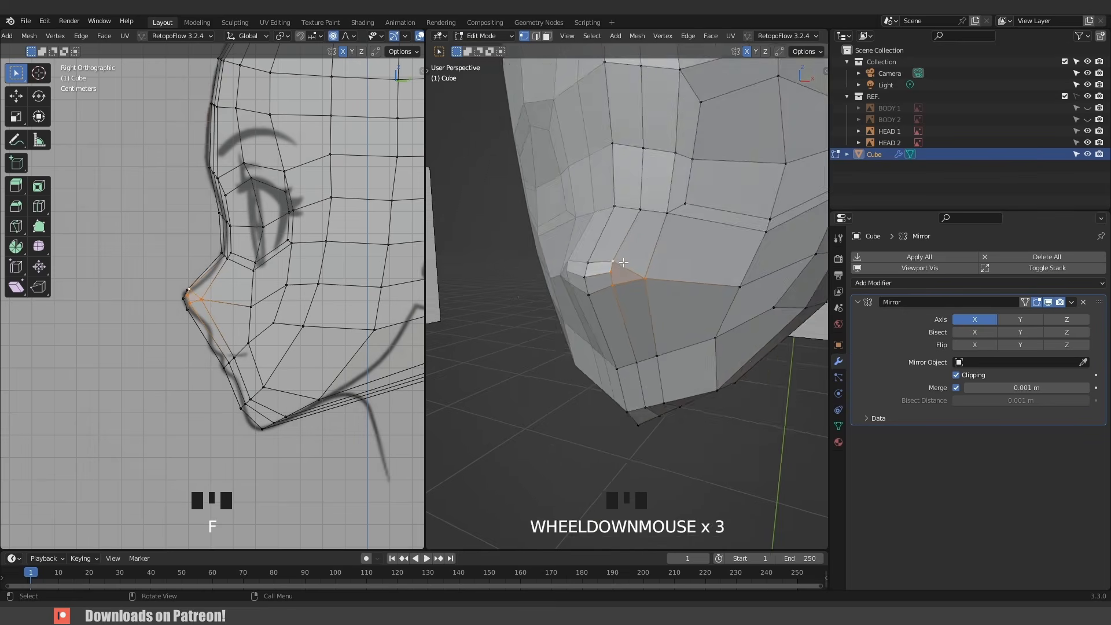
middle_drag(618, 252, 659, 273)
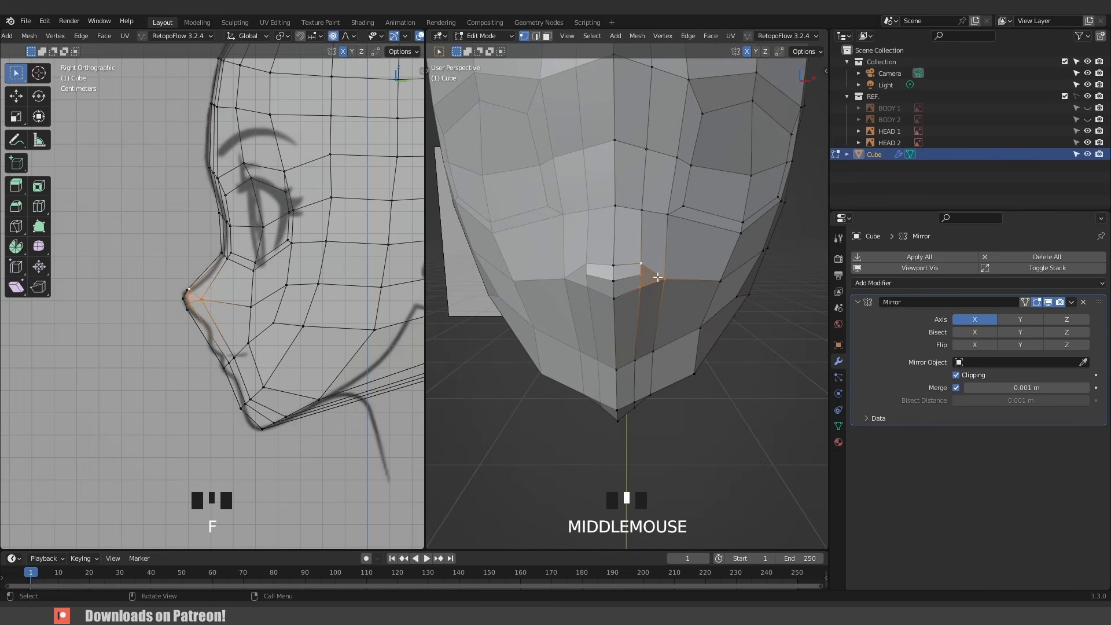
key(KP_1)
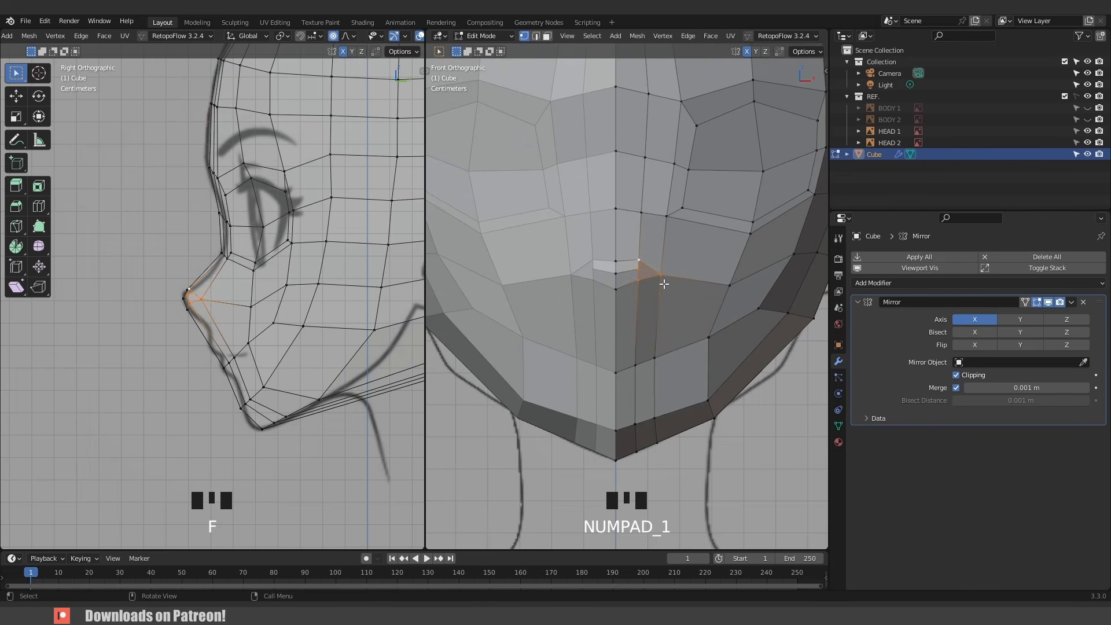
drag(650, 263, 697, 287)
key(g)
click(697, 295)
- Move the centre nose vertex slightly down with proportional editing in the front view
click(617, 262)
key(g)
scroll(617, 266, up, 3)
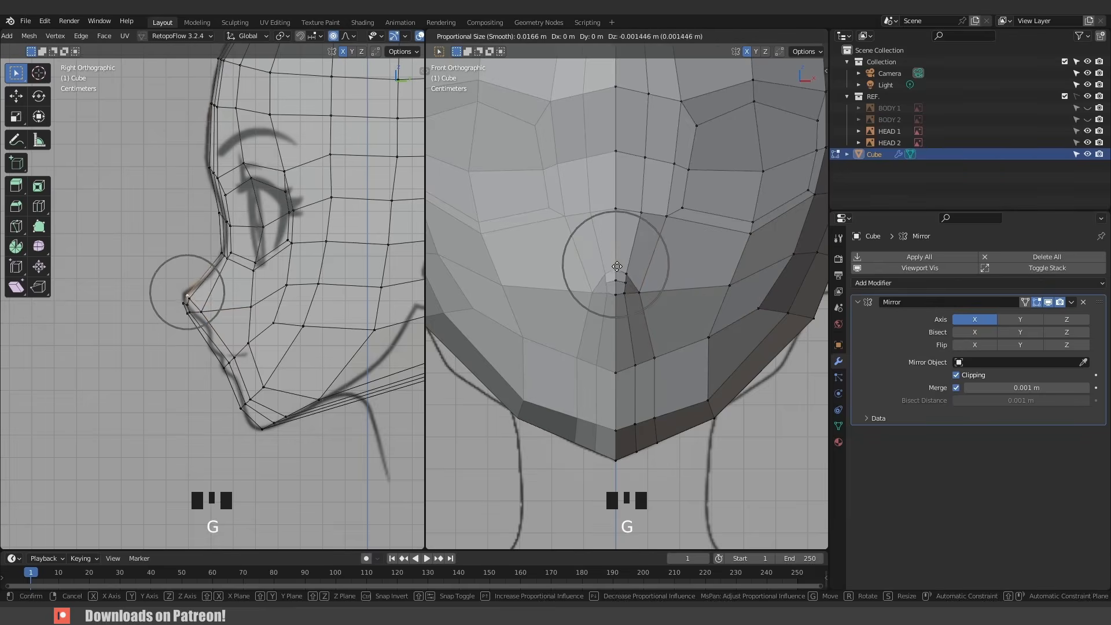
click(616, 260)
- Adjust the lower nose vertices in the side view to follow the reference nose profile
scroll(191, 307, up, 5)
click(154, 326)
key(g)
click(192, 326)
key(g)
scroll(188, 322, up, 6)
click(170, 304)
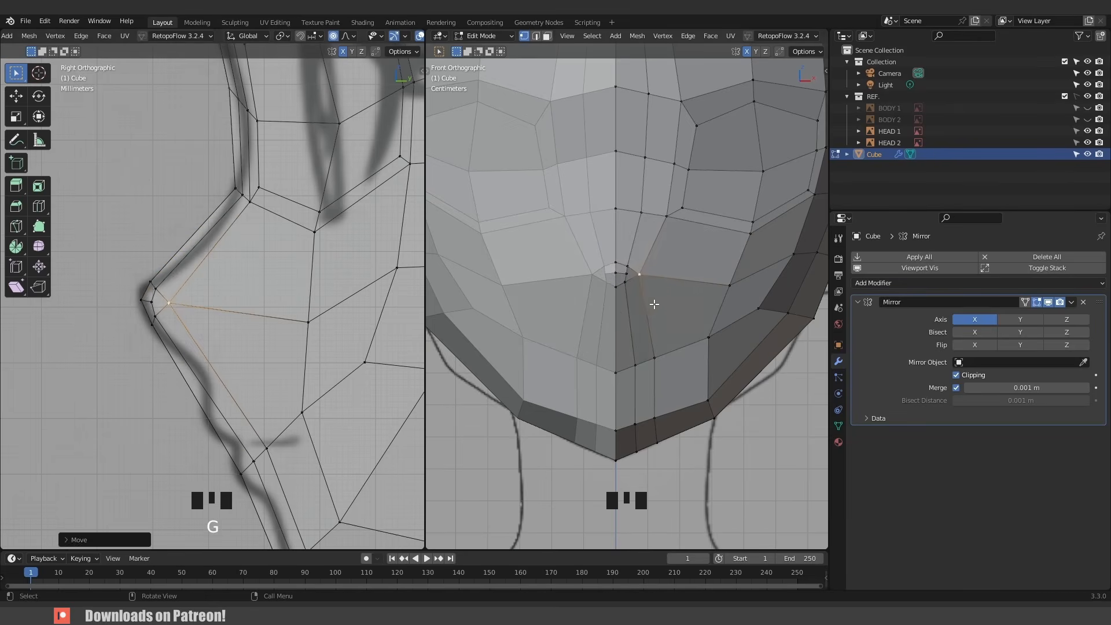
- Move the chin and jaw vertices in the side view to follow the reference's chin outline
scroll(654, 304, down, 3)
scroll(614, 384, up, 3)
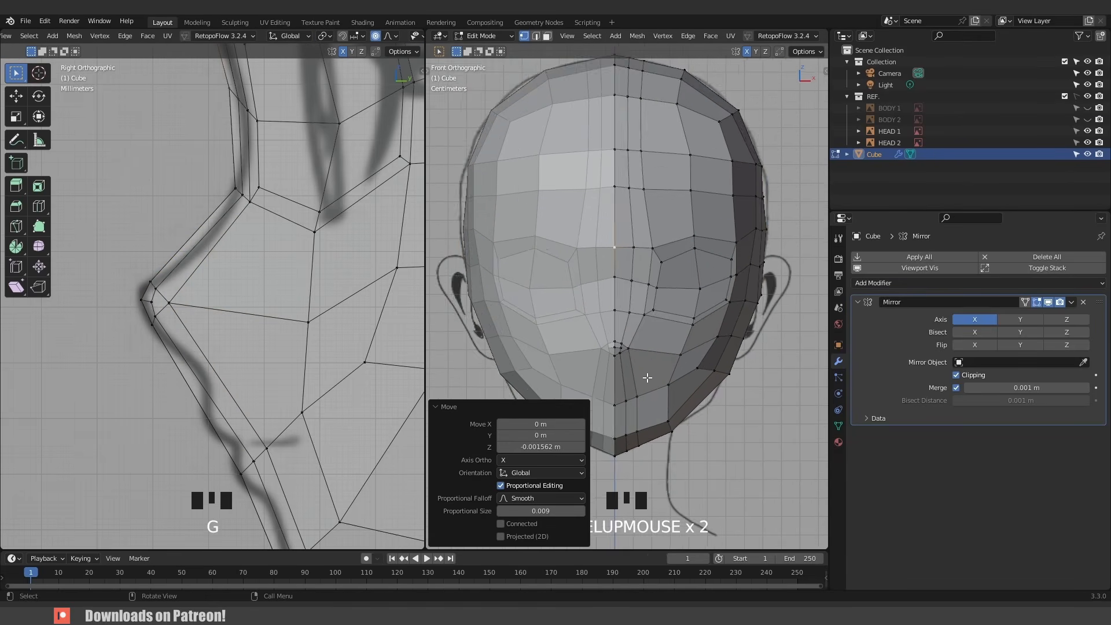
shift+middle_drag(645, 377, 650, 257)
scroll(642, 229, up, 2)
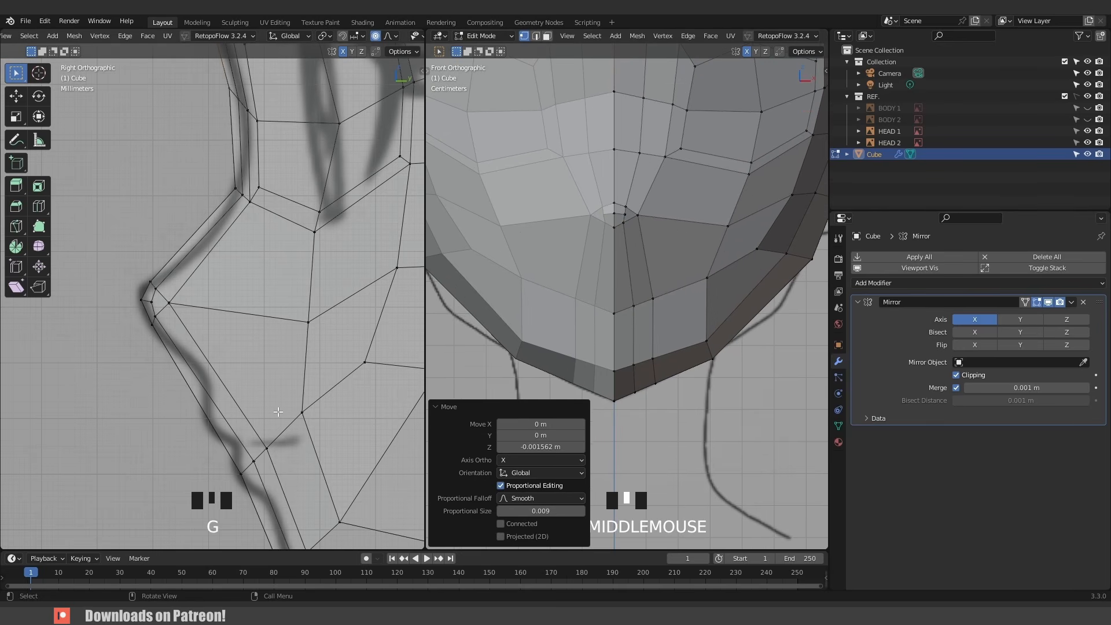
scroll(278, 411, down, 1)
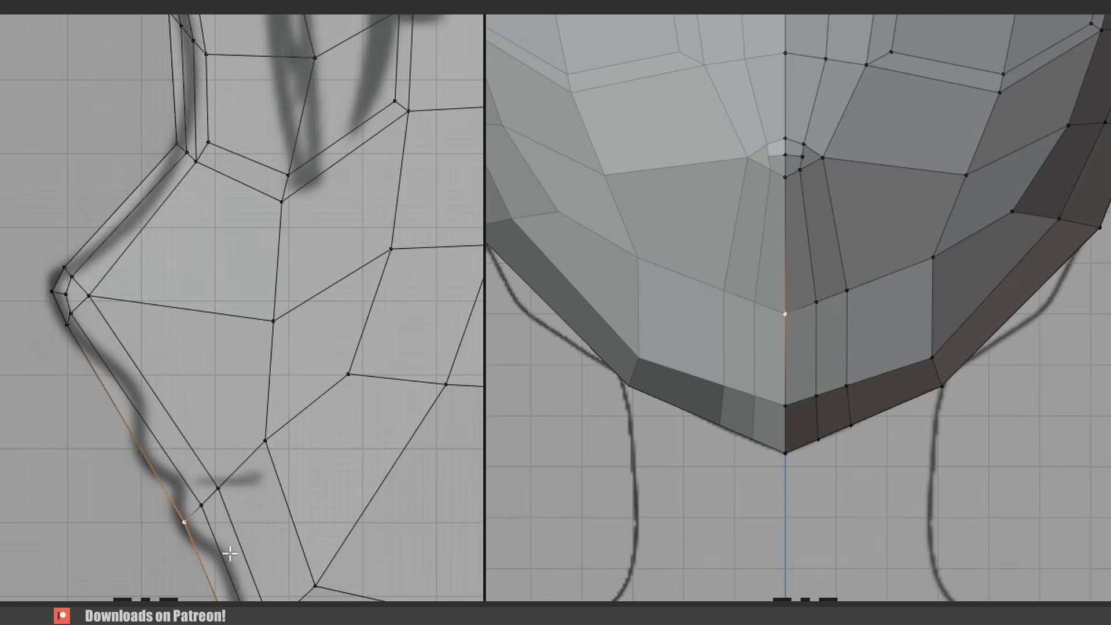
key(g)
click(221, 510)
click(209, 496)
key(g)
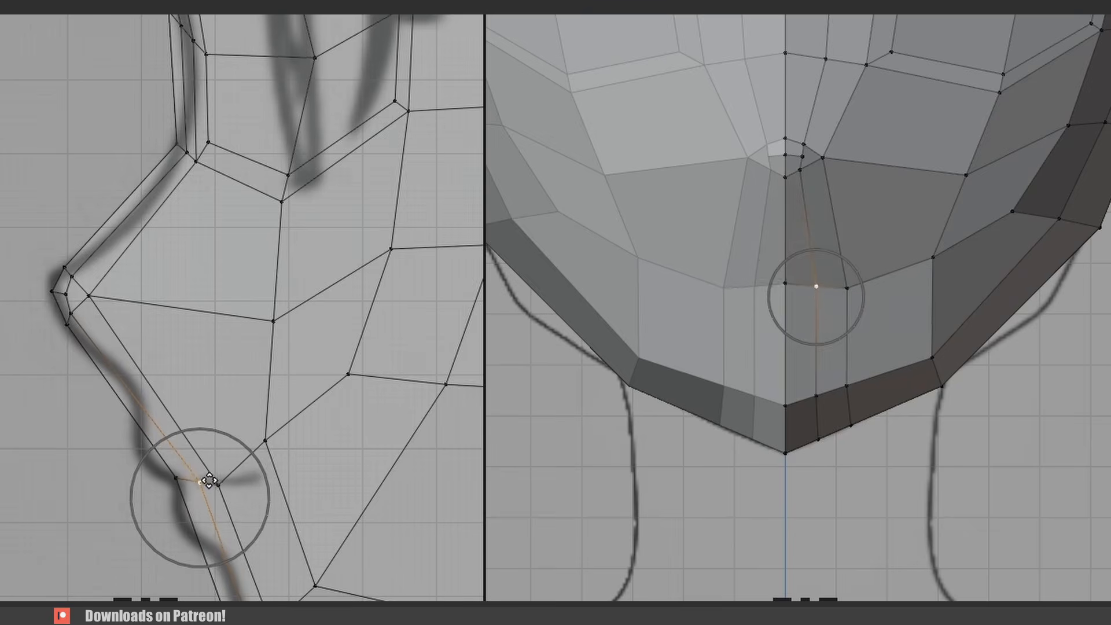
click(208, 476)
click(225, 484)
key(g)
click(252, 480)
click(268, 440)
key(g)
click(310, 439)
- Adjust the cheek and jaw vertices in the front and side views to fit the reference face outline
click(353, 374)
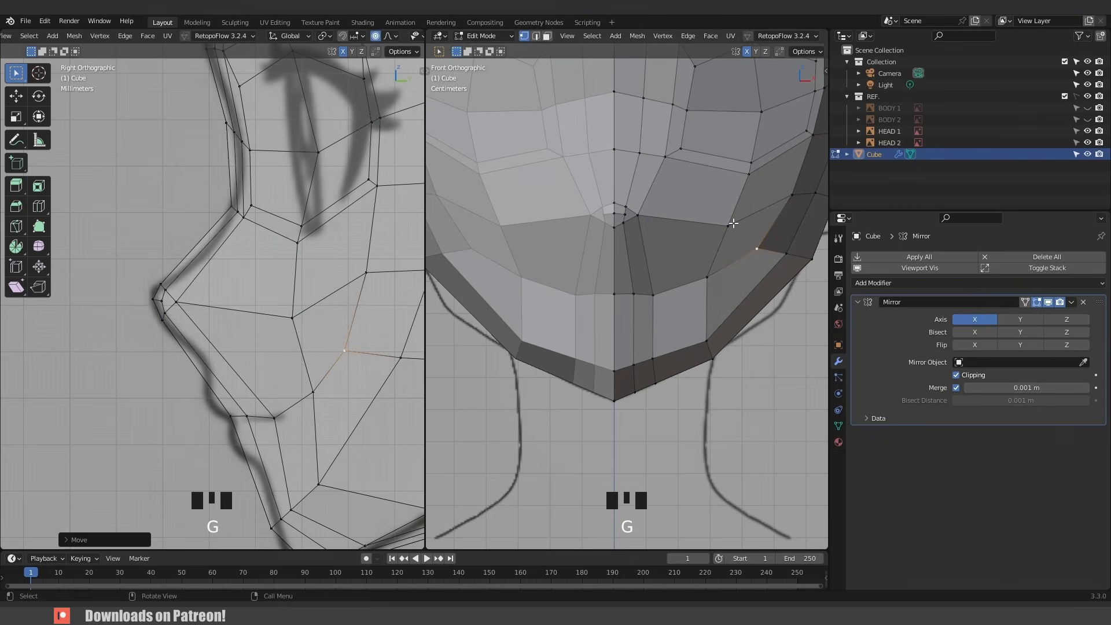
click(731, 224)
key(g)
click(700, 213)
key(g)
click(280, 294)
click(313, 392)
key(g)
click(294, 404)
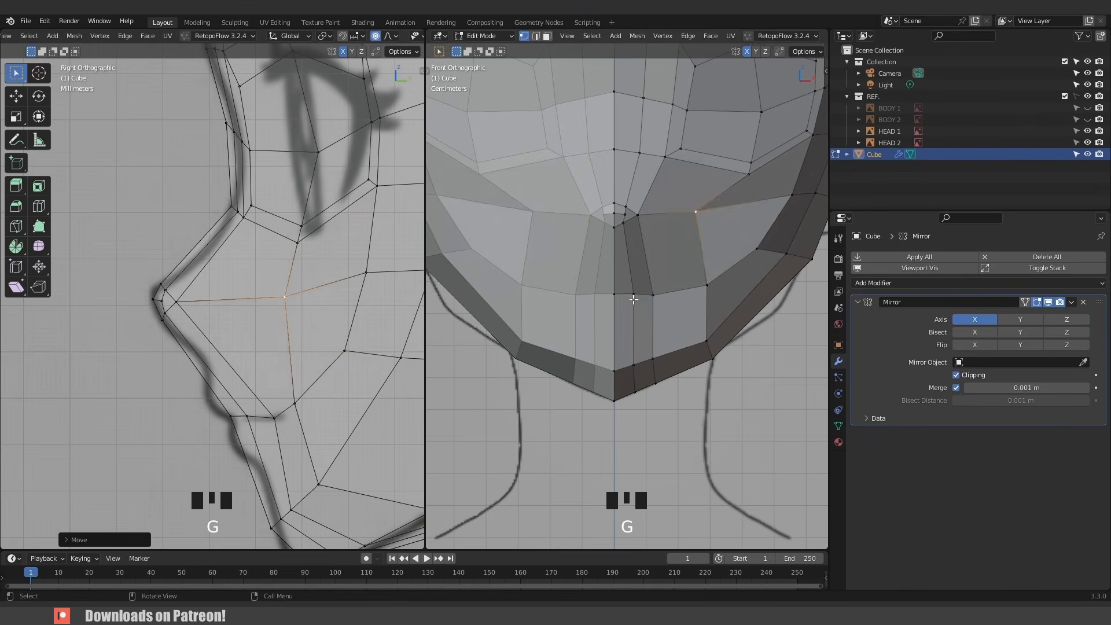
key(g)
click(699, 290)
click(718, 278)
key(g)
click(720, 278)
scroll(704, 275, down, 3)
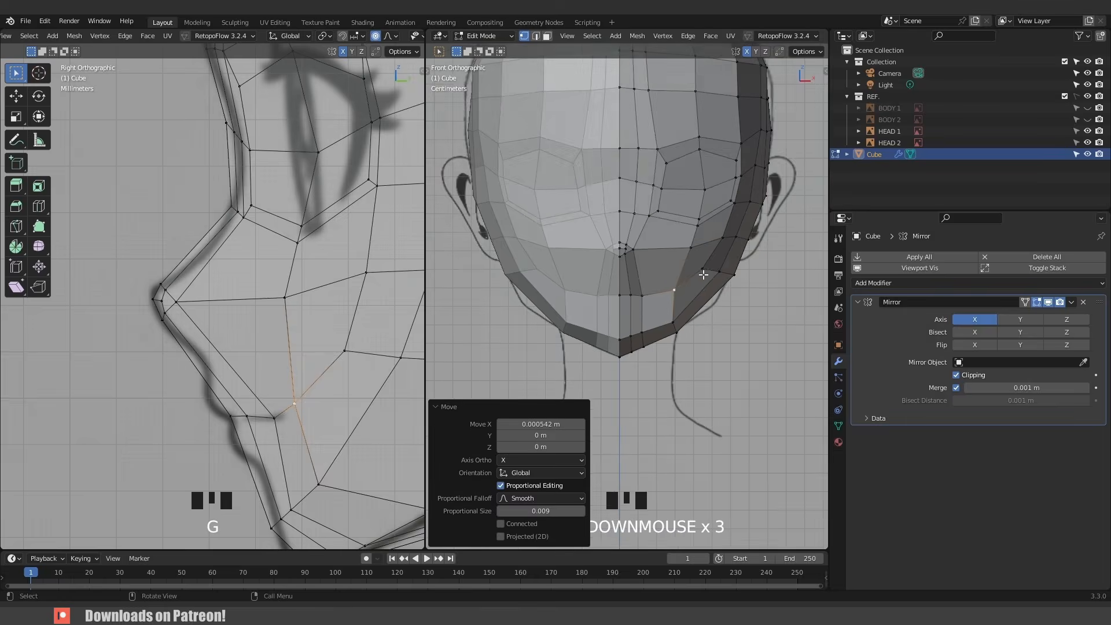
middle_drag(703, 274, 683, 264)
scroll(676, 280, down, 3)
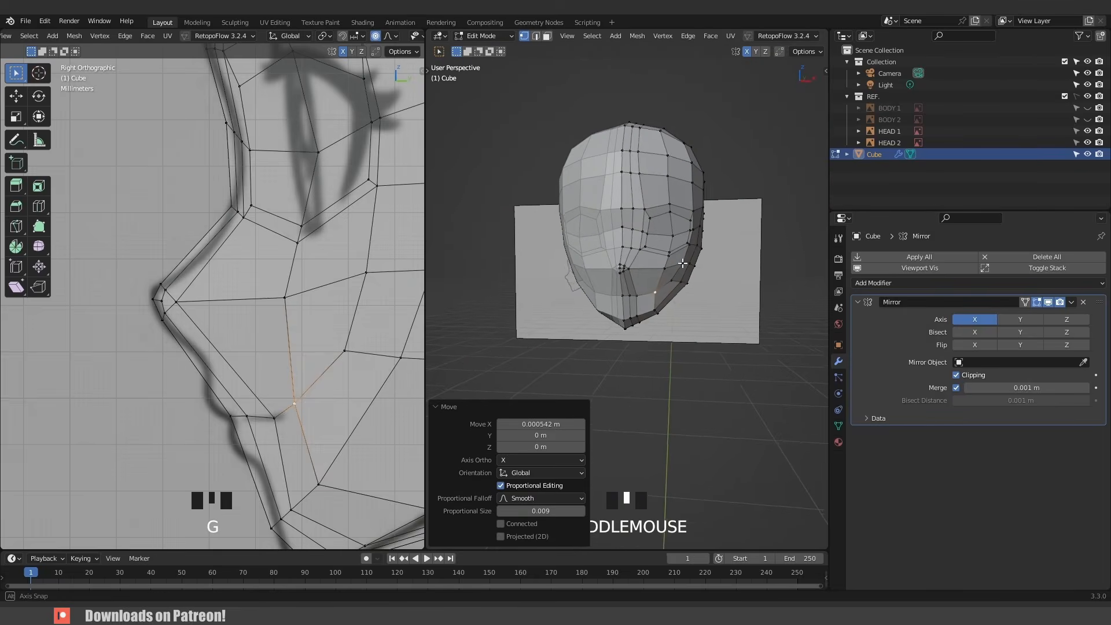
key(KP_1)
scroll(674, 278, up, 4)
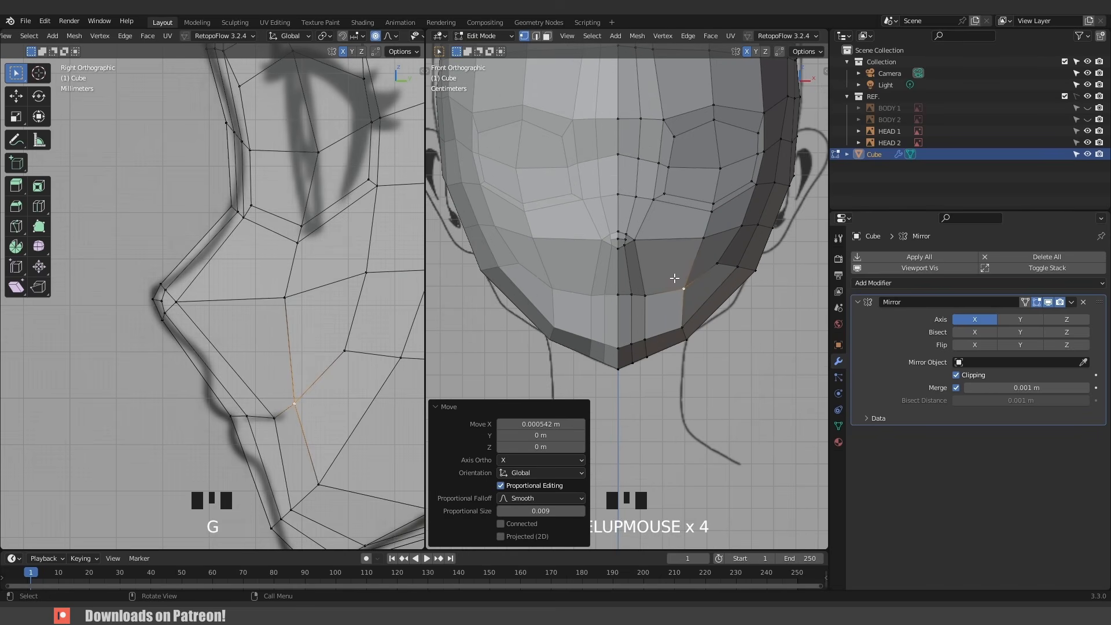
scroll(542, 351, up, 2)
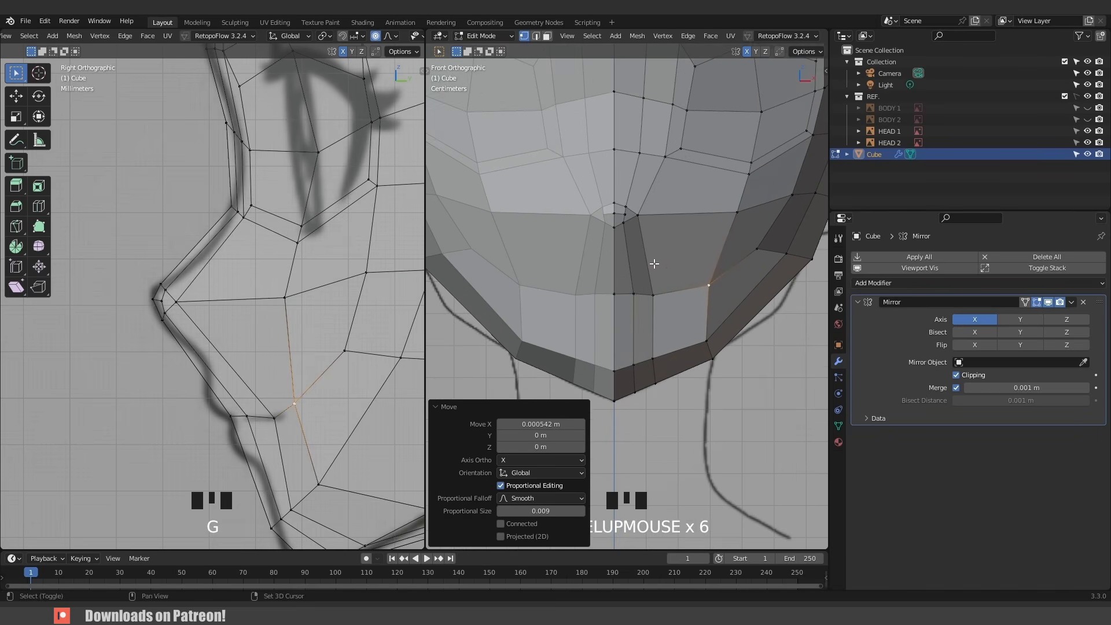
- Select the faces around the mouth area in face mode and show the Mirror modifier on the cage in edit mode
shift+middle_drag(541, 352, 626, 272)
key(3)
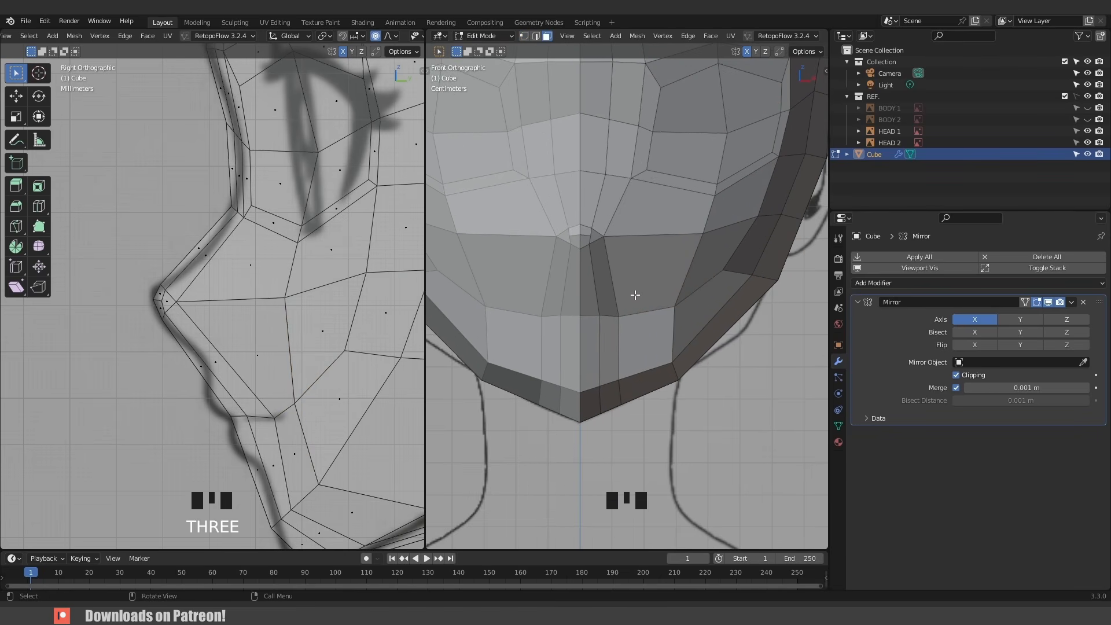
click(634, 280)
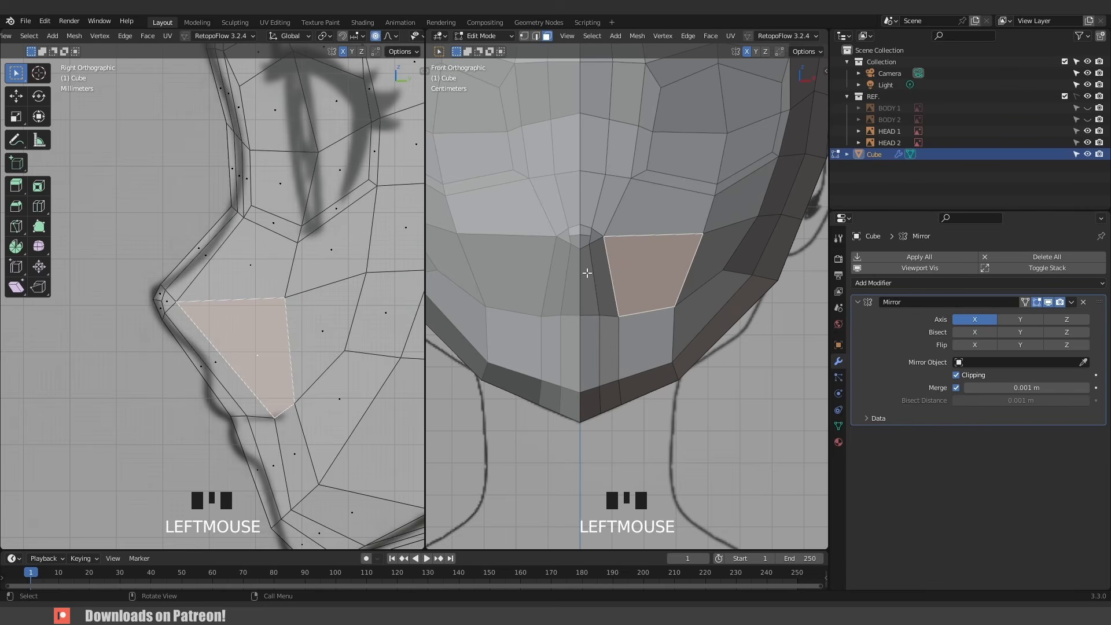
click(587, 273)
ctrl+click(654, 267)
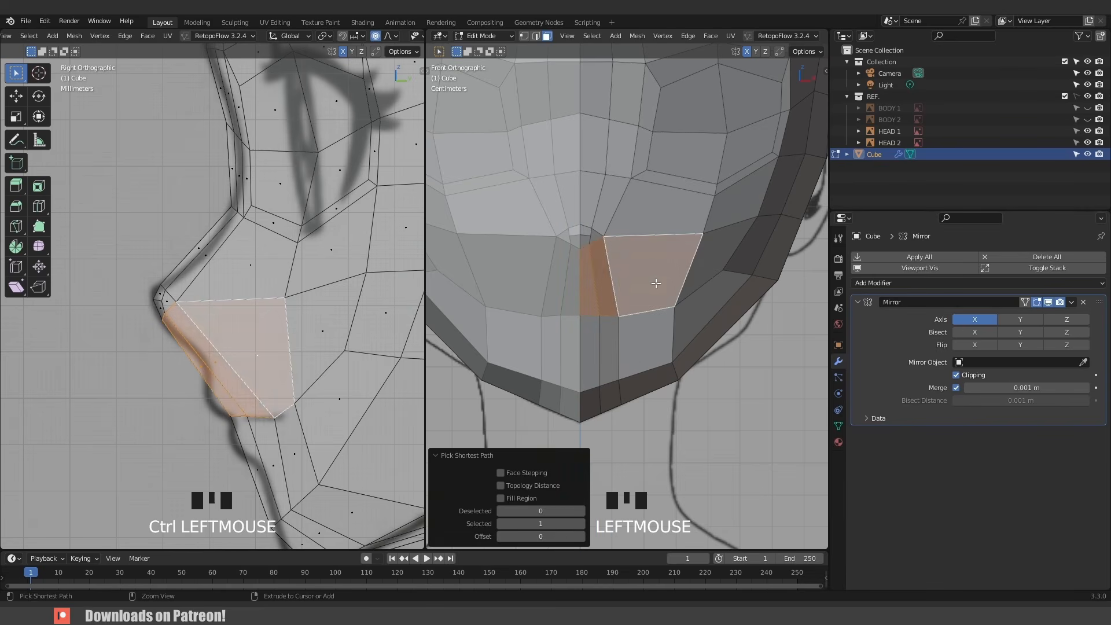
ctrl+click(655, 343)
ctrl+click(588, 352)
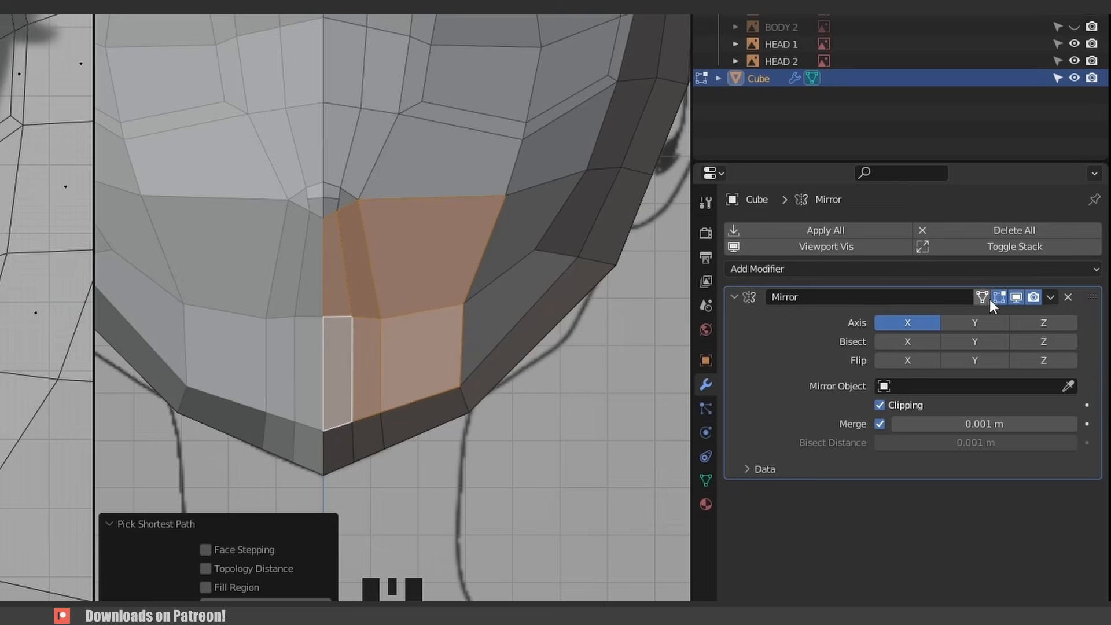
click(982, 297)
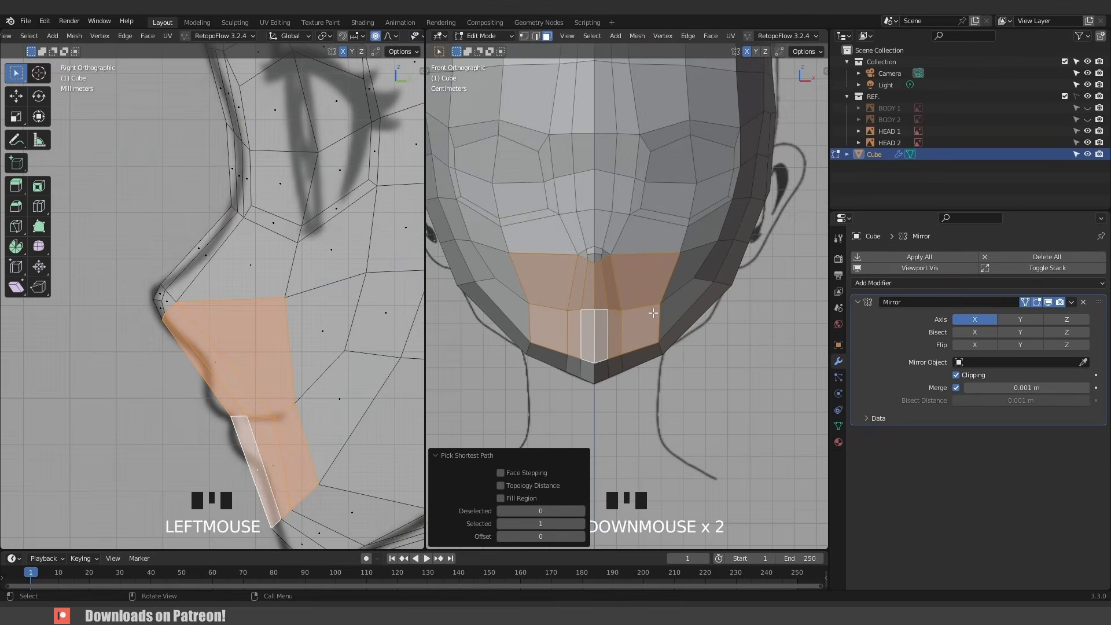
- Inset the selected mouth faces by about 0.0032 m with Boundary turned off
middle_drag(652, 313, 705, 340)
scroll(704, 340, up, 1)
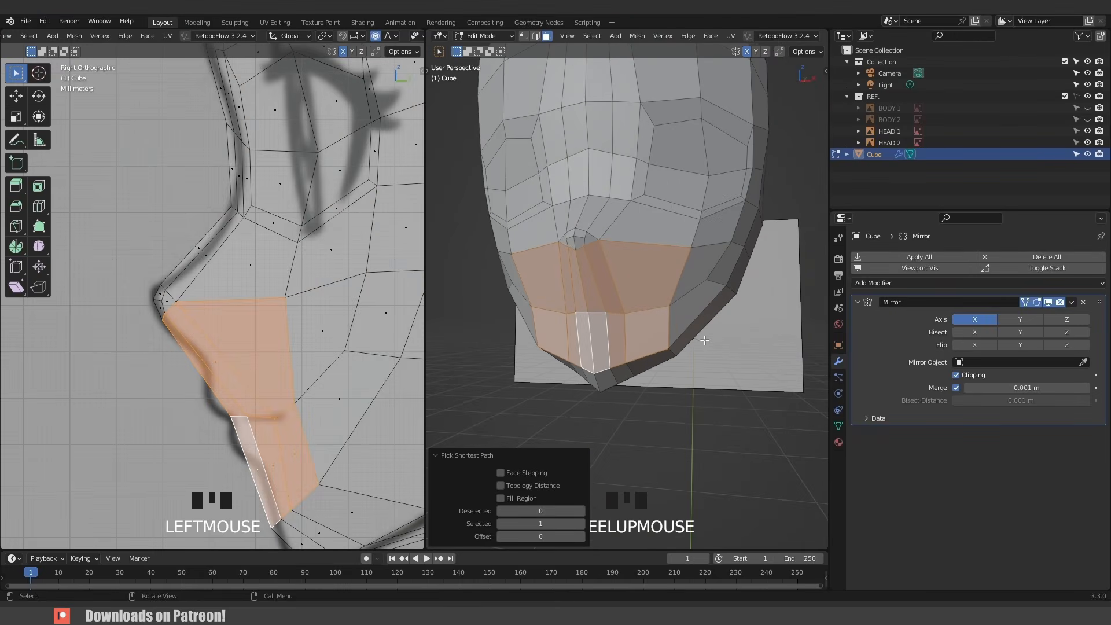
key(i)
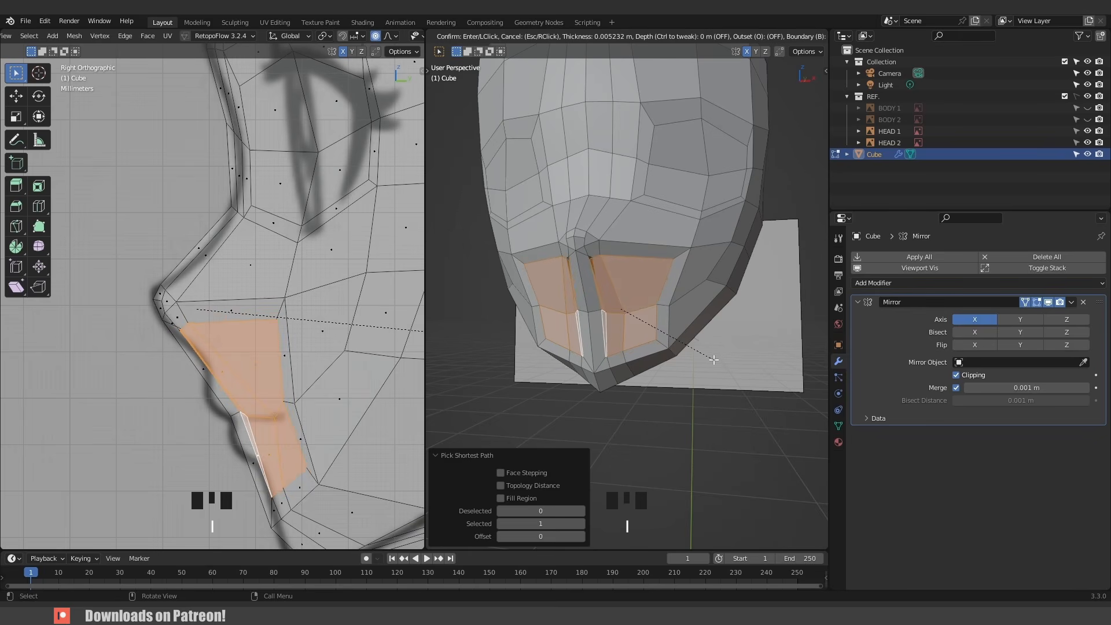
click(717, 362)
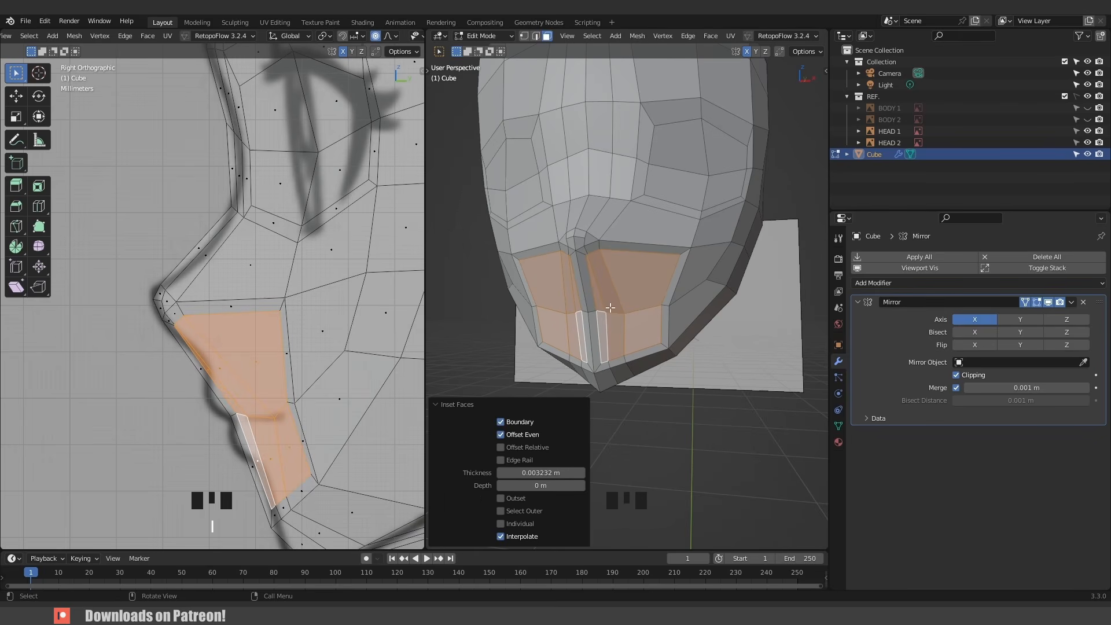
click(500, 422)
mouse_move(609, 303)
middle_down()
mouse_move(569, 285)
mouse_move(625, 299)
middle_up()
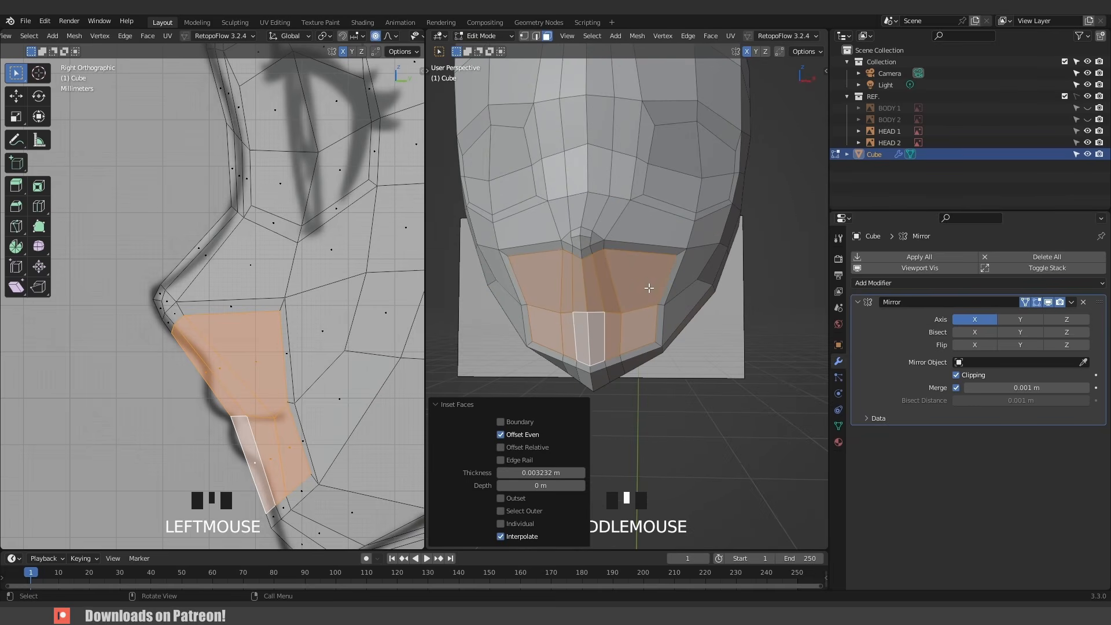
- Switch to vertex mode in the front view and turn off proportional editing
key(KP_1)
scroll(592, 300, up, 2)
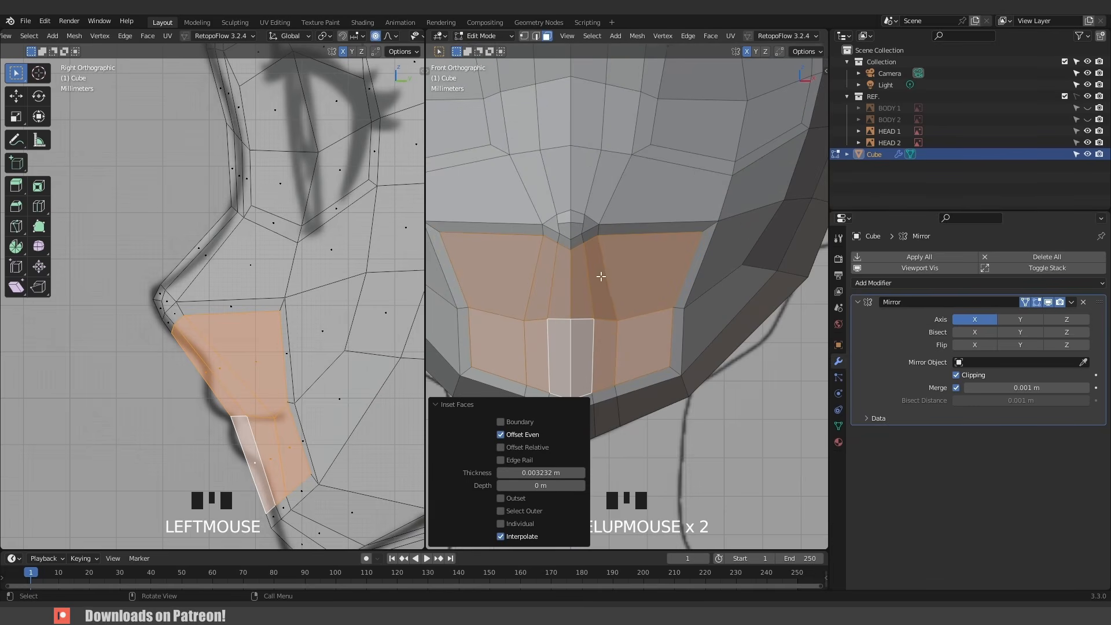
key(1)
click(576, 255)
key(g)
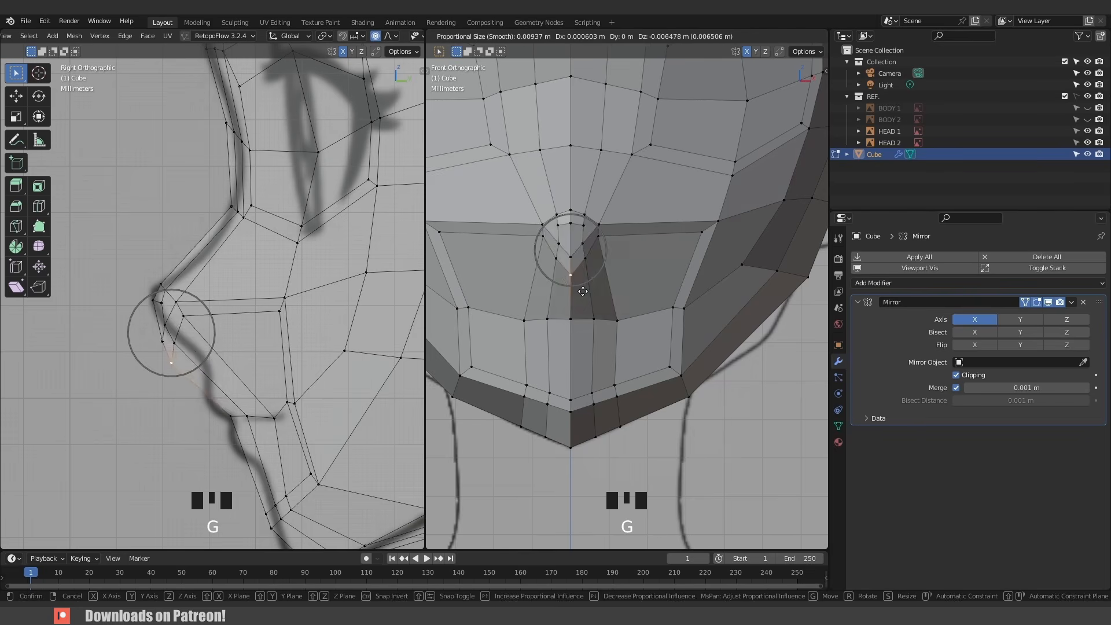
right_click(589, 272)
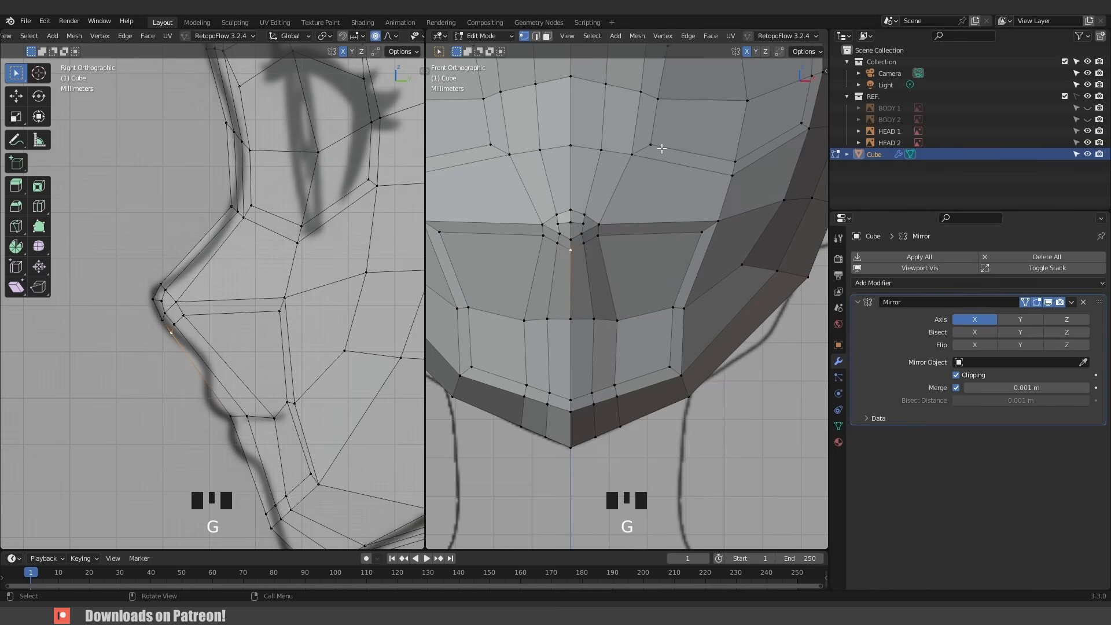
scroll(720, 38, down, 6)
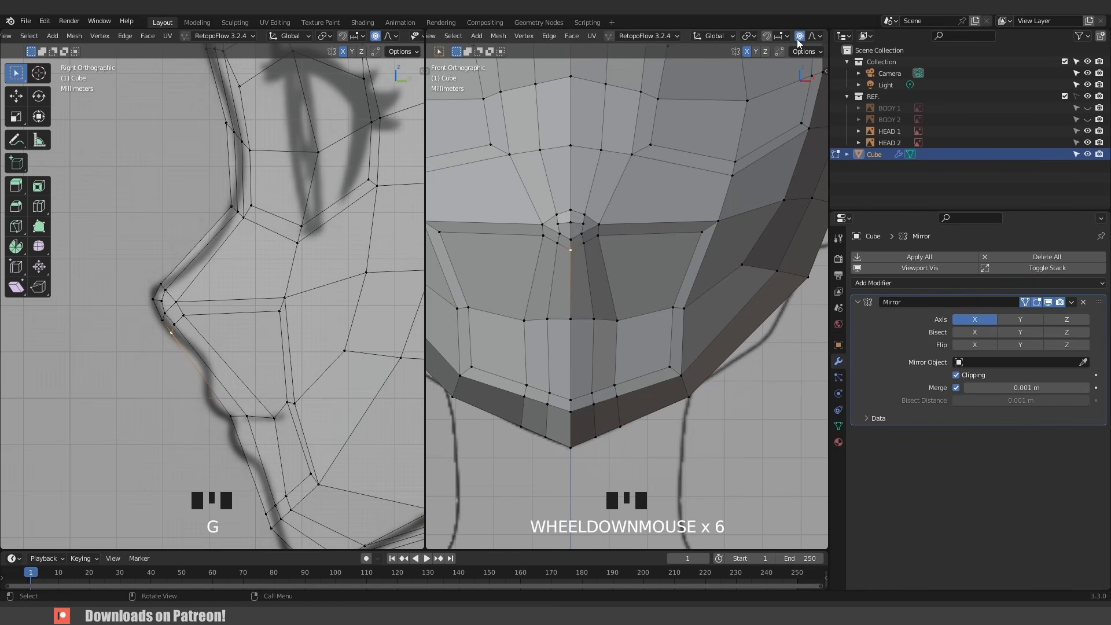
click(735, 36)
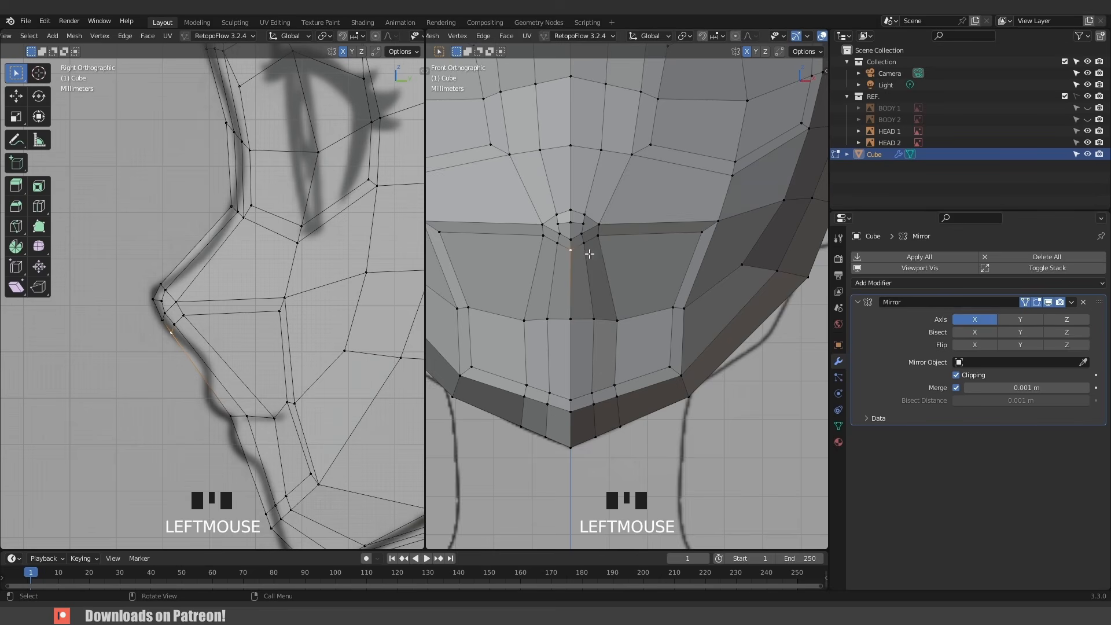
- Move the inset vertices in the front view to shape the upper mouth opening and mouth corners
key(g)
click(582, 305)
click(588, 251)
key(g)
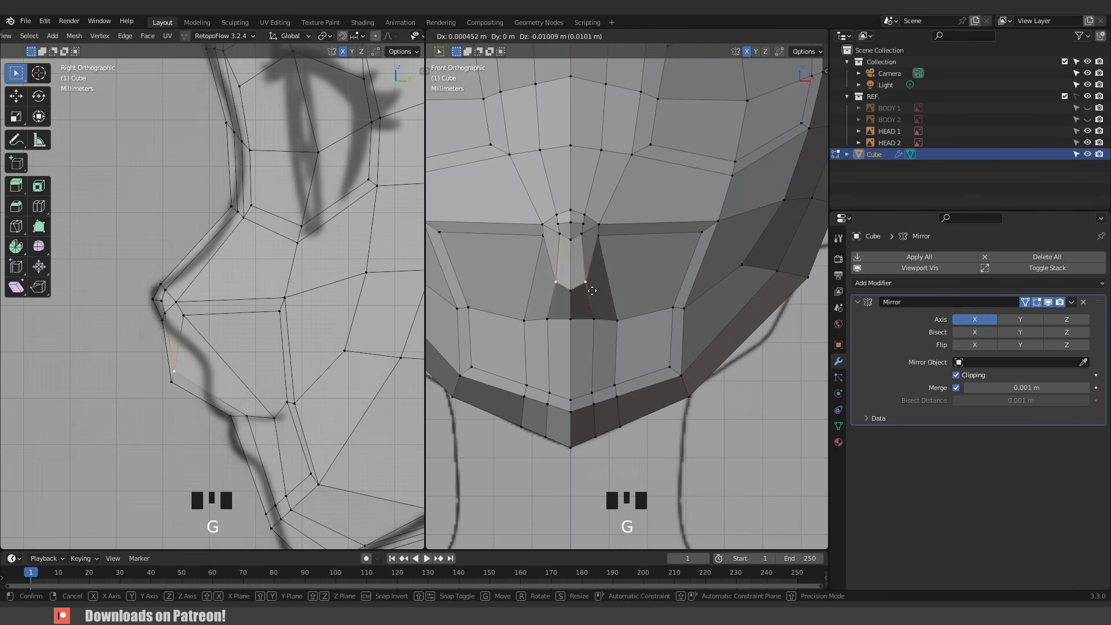
click(592, 291)
click(608, 253)
key(g)
click(617, 304)
click(692, 249)
key(g)
click(633, 303)
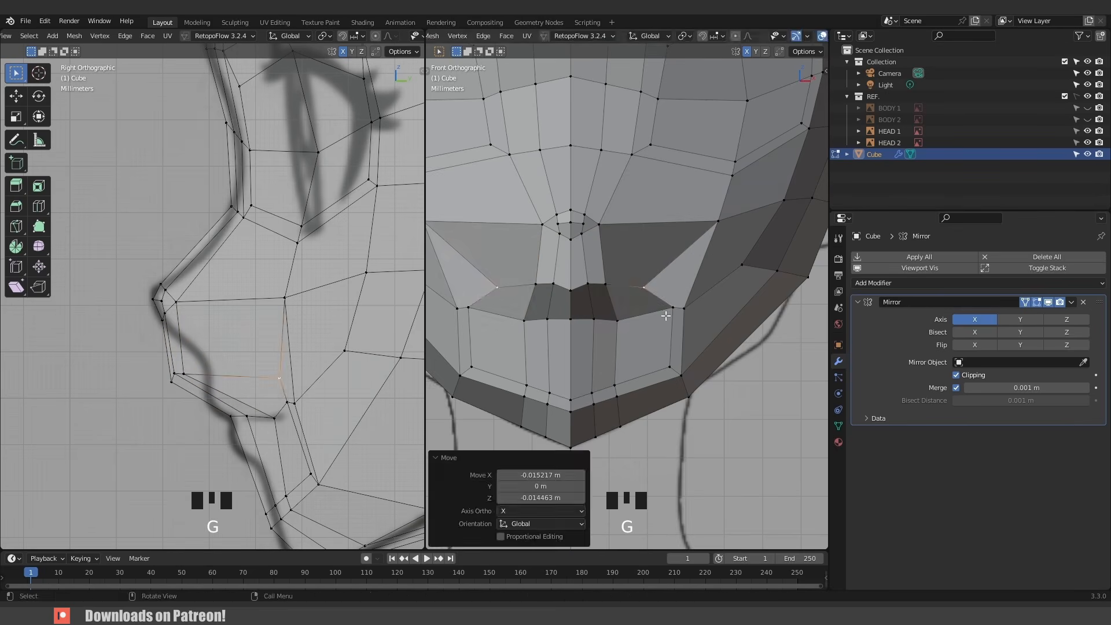
click(665, 315)
key(g)
click(664, 315)
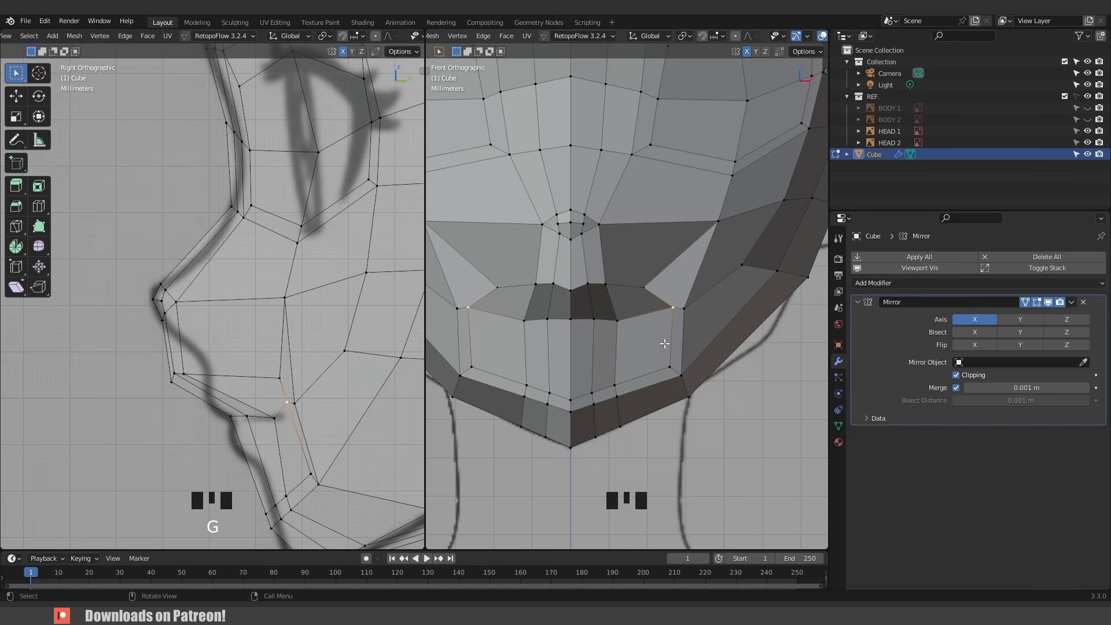
- Move the lower inset vertices upward in the front view to form the lower lip line
click(667, 373)
key(g)
click(639, 349)
click(615, 379)
key(g)
click(618, 336)
click(592, 378)
key(g)
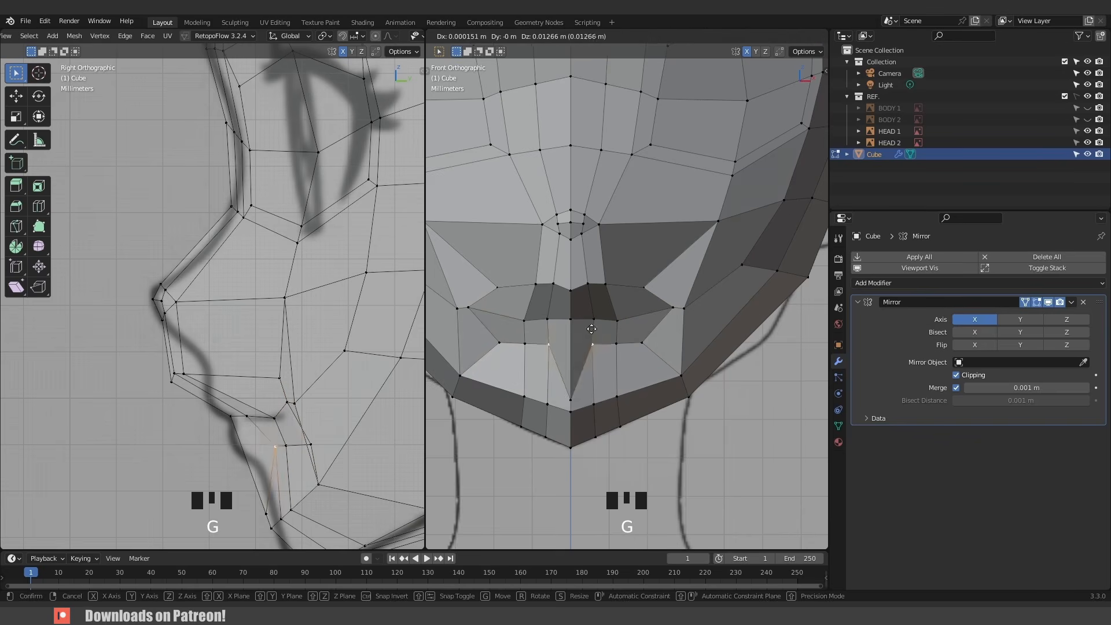
click(591, 329)
click(565, 384)
key(g)
click(563, 330)
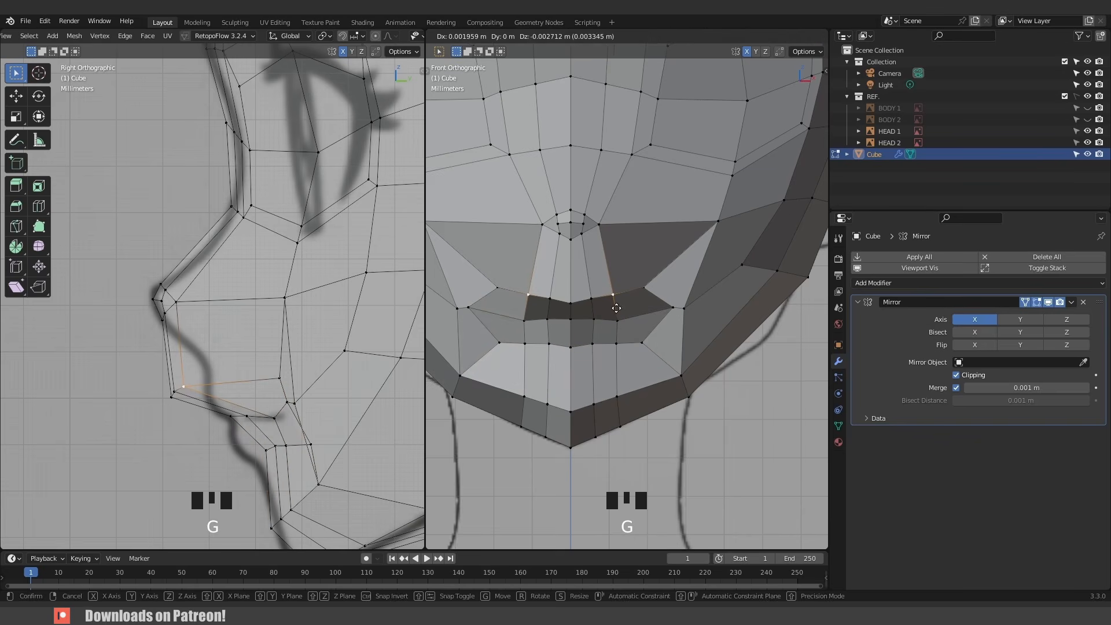
click(614, 307)
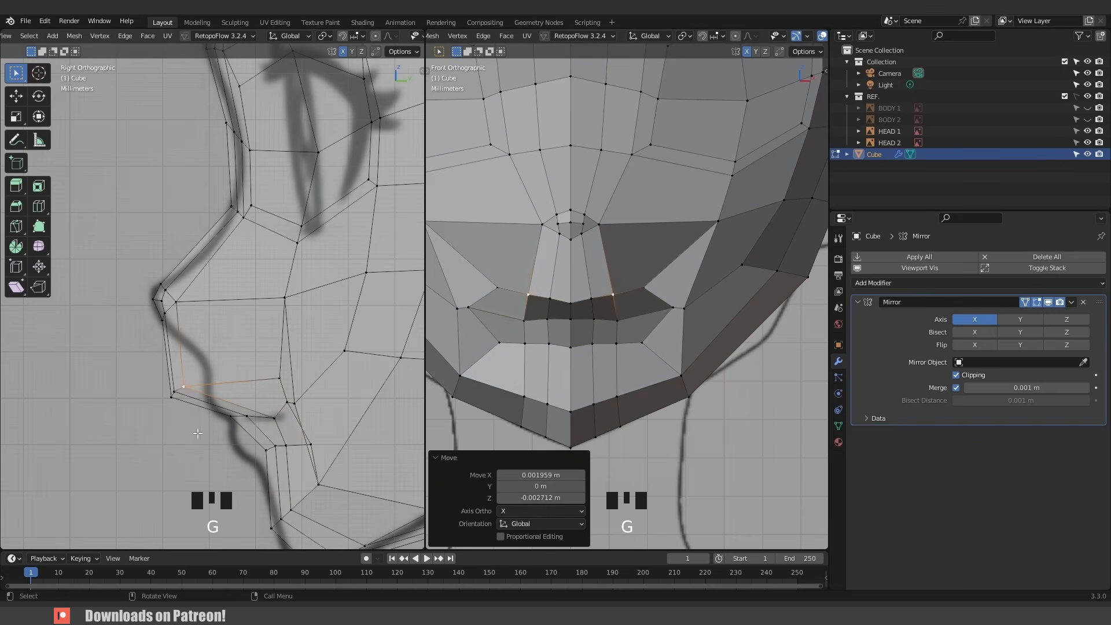
- Move the mouth loop vertices back in the side view to follow the reference lip profile
drag(156, 362, 206, 425)
key(g)
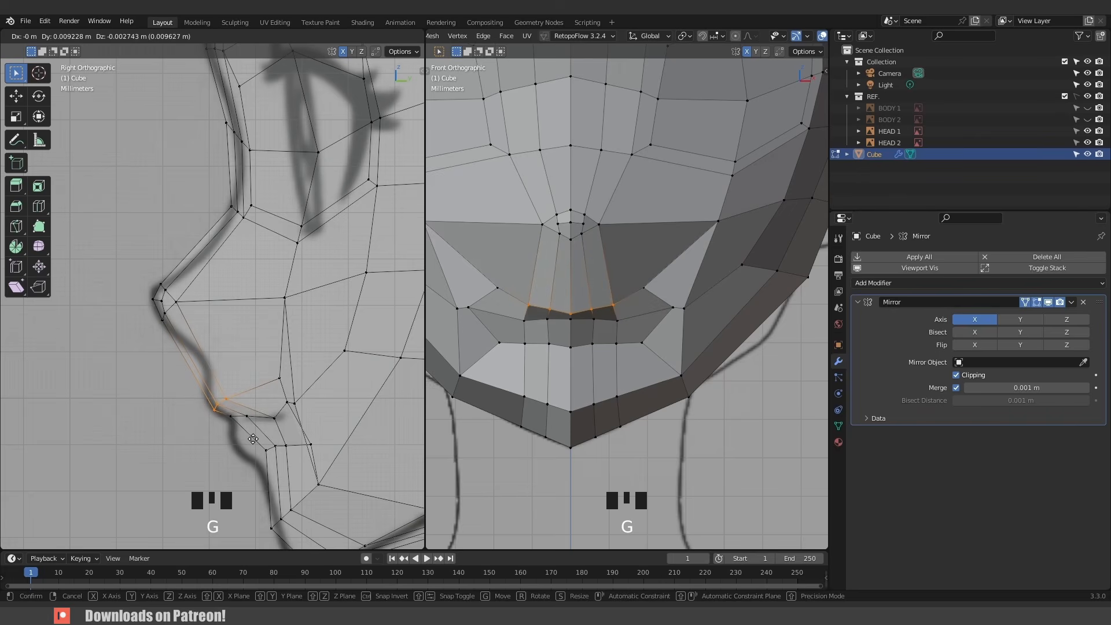
click(252, 438)
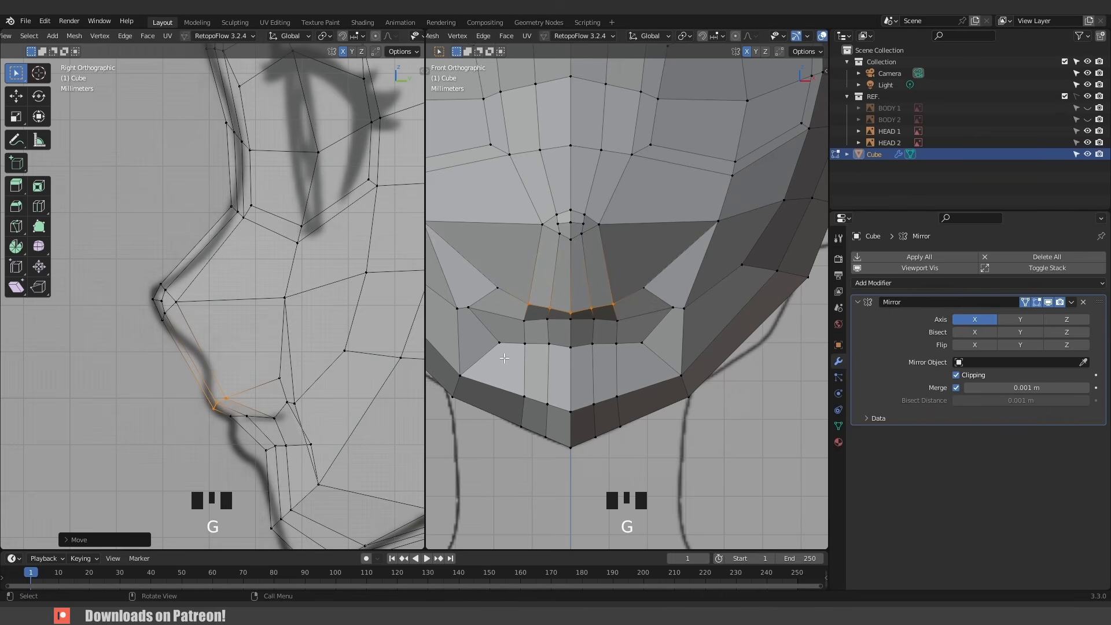
click(615, 307)
key(g)
click(632, 306)
click(653, 290)
key(g)
right_click(656, 294)
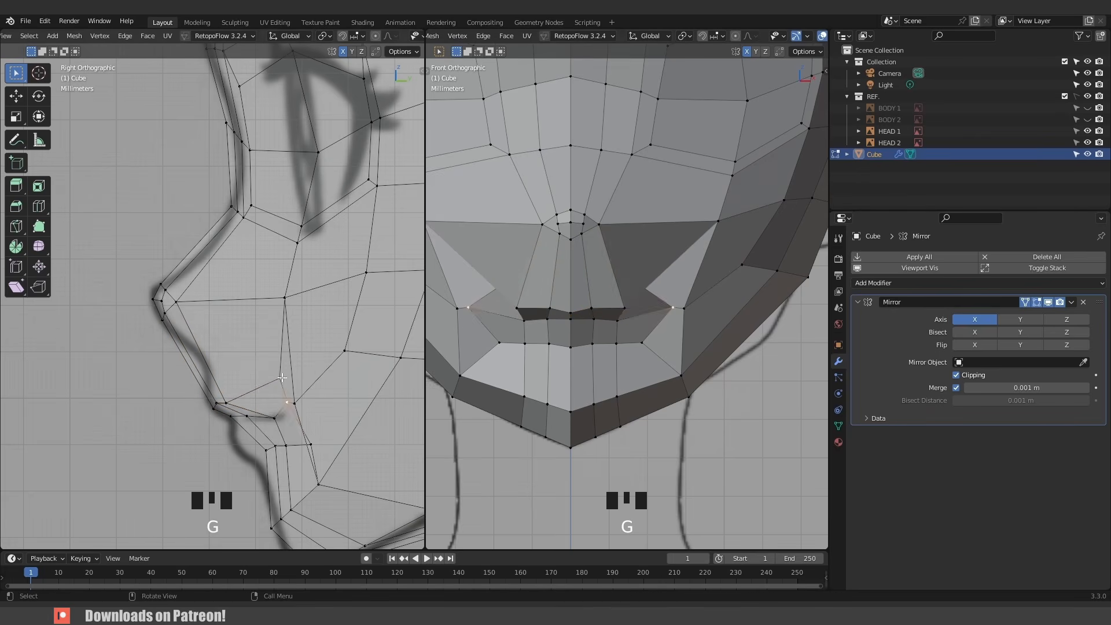
- Adjust the upper lip vertices in the zoomed side view to match the reference mouth profile
scroll(272, 399, up, 2)
shift+middle_drag(272, 400, 228, 293)
key(g)
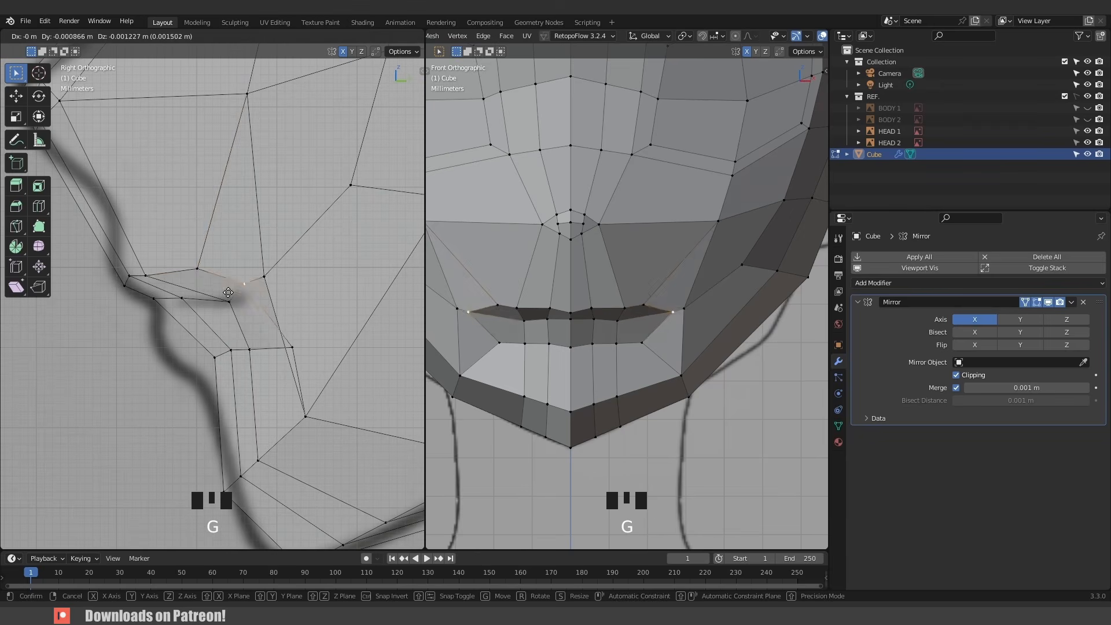
click(230, 304)
click(202, 273)
key(g)
click(207, 284)
click(119, 284)
key(g)
click(107, 275)
click(129, 274)
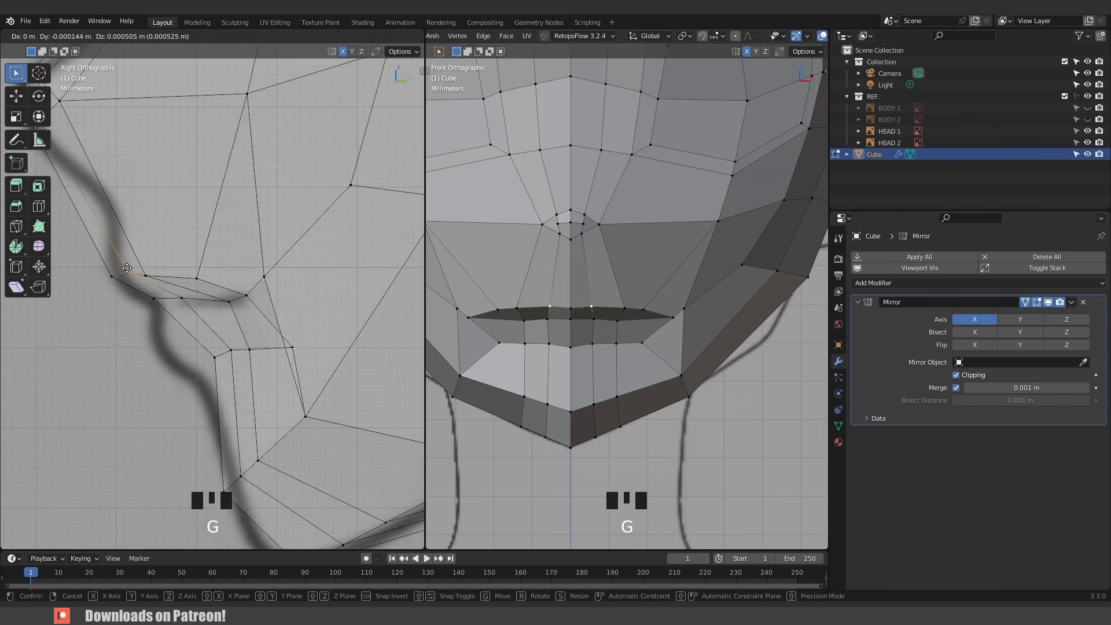
click(123, 259)
click(146, 273)
key(g)
click(164, 258)
- Adjust the lower lip vertices in the side view to follow the reference lip and chin outline
click(569, 352)
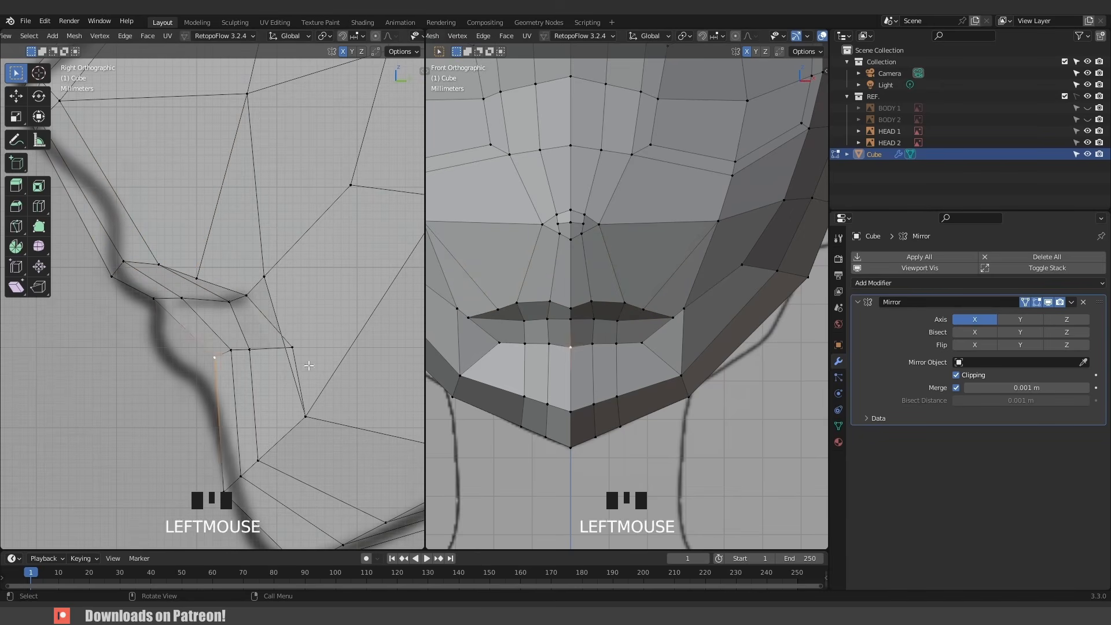
key(g)
click(176, 399)
click(232, 363)
key(g)
click(196, 370)
click(238, 354)
key(g)
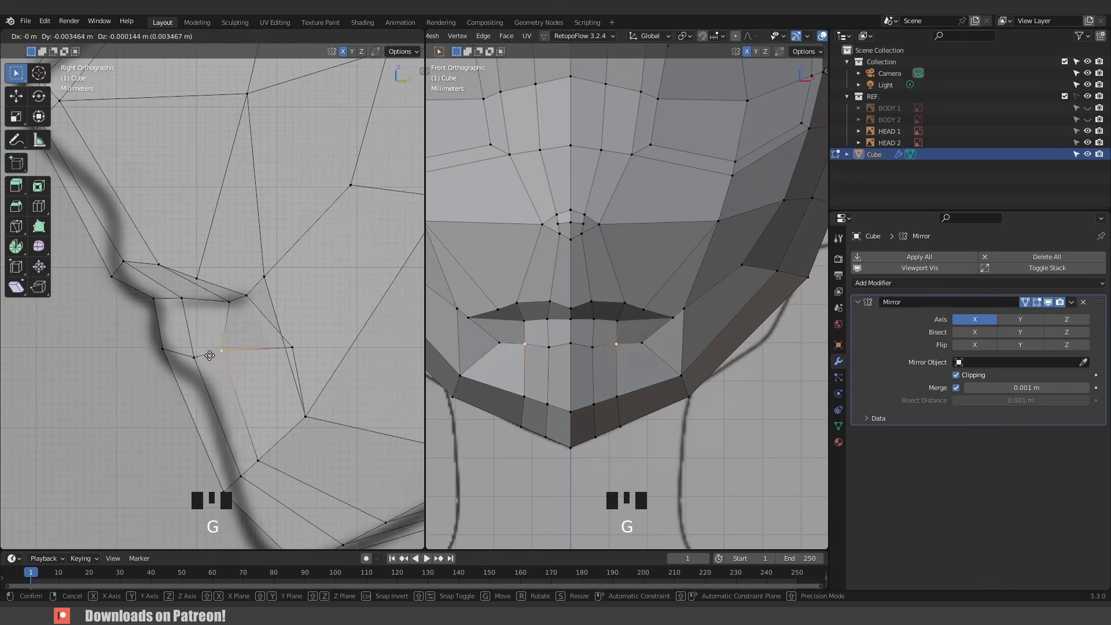
click(213, 342)
click(286, 345)
key(g)
click(230, 313)
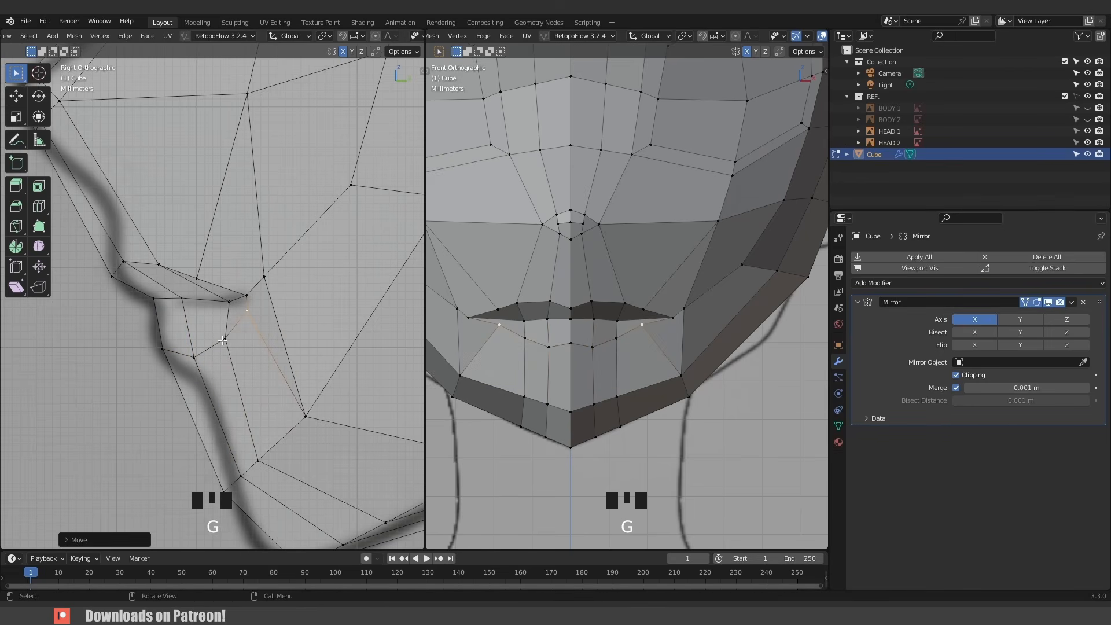
click(163, 350)
key(g)
click(170, 359)
- Move the mouth corner vertices slightly in the front view
click(671, 318)
key(g)
click(648, 320)
click(637, 311)
key(g)
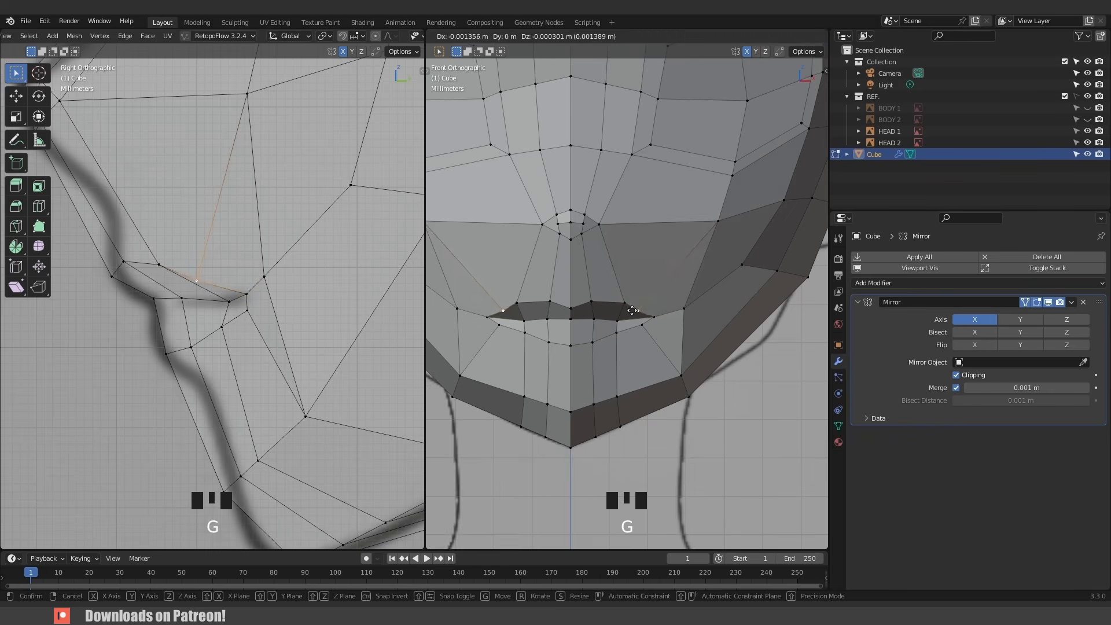
click(637, 311)
scroll(635, 330, down, 6)
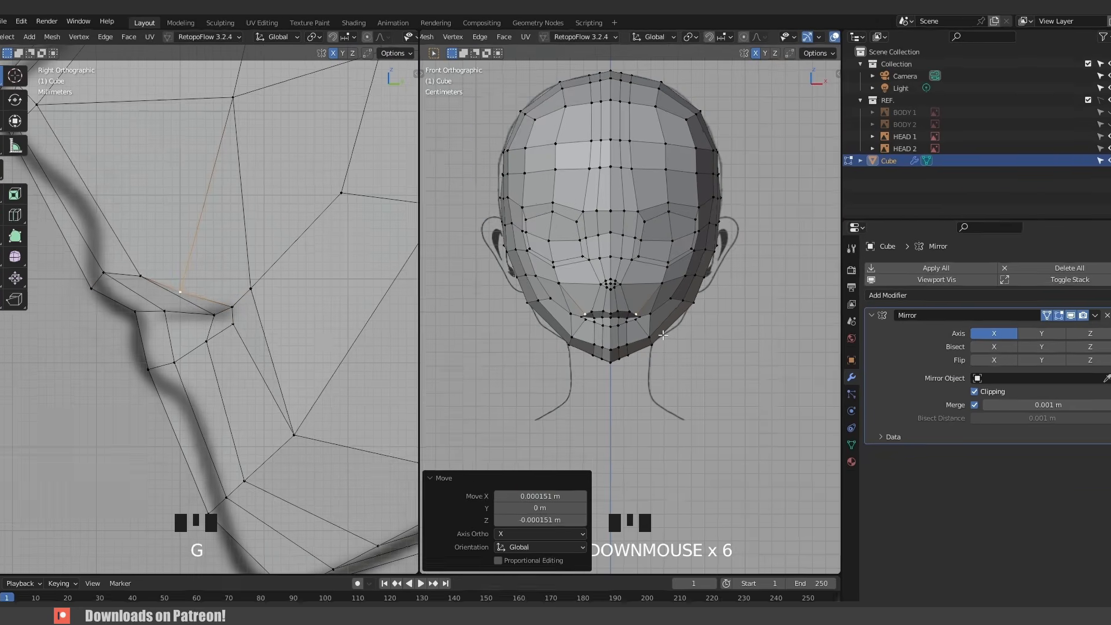
- Inspect the head mesh in object mode from perspective and front views, toggling the wireframe overlay
key(Tab)
middle_drag(687, 337, 675, 322)
click(858, 48)
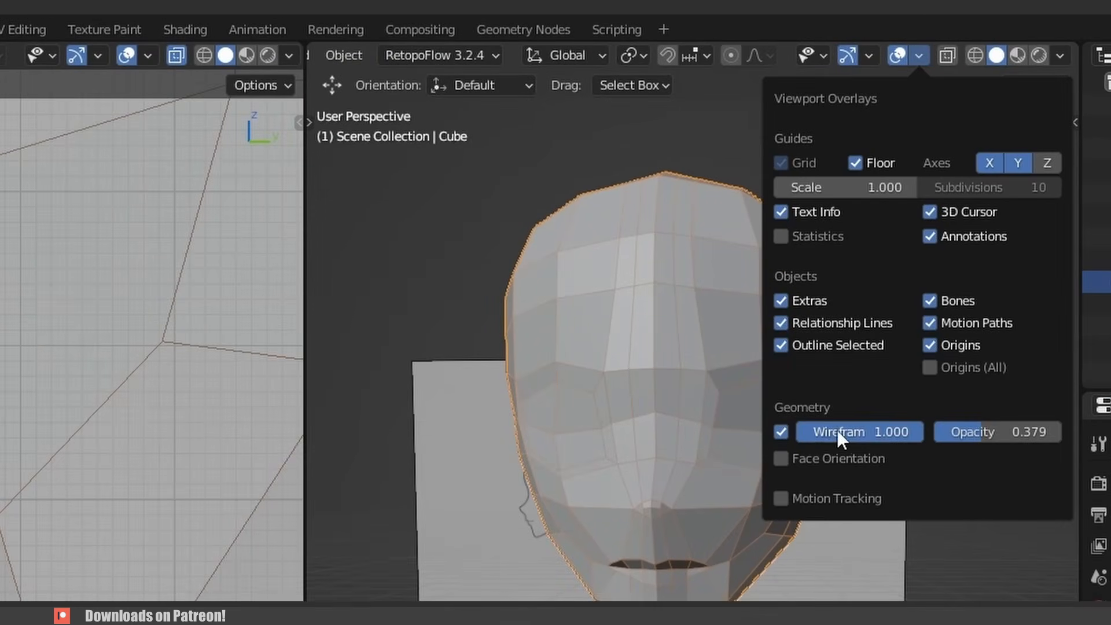
click(785, 429)
click(784, 430)
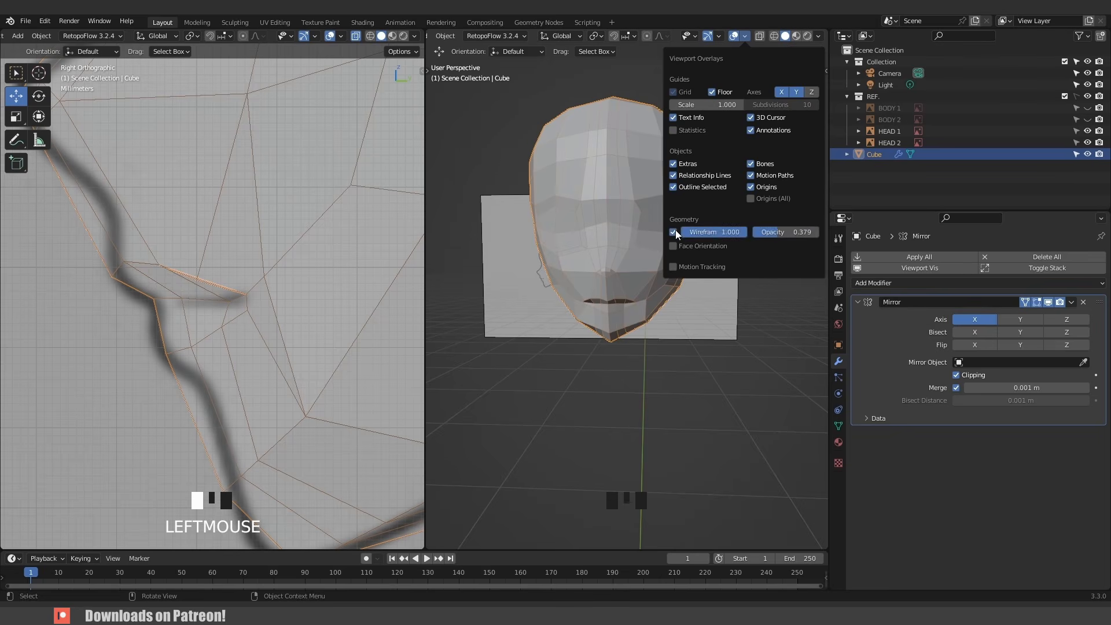
scroll(625, 358, up, 3)
mouse_move(662, 325)
middle_down()
mouse_move(636, 318)
mouse_move(664, 313)
middle_up()
key(KP_1)
scroll(602, 348, up, 4)
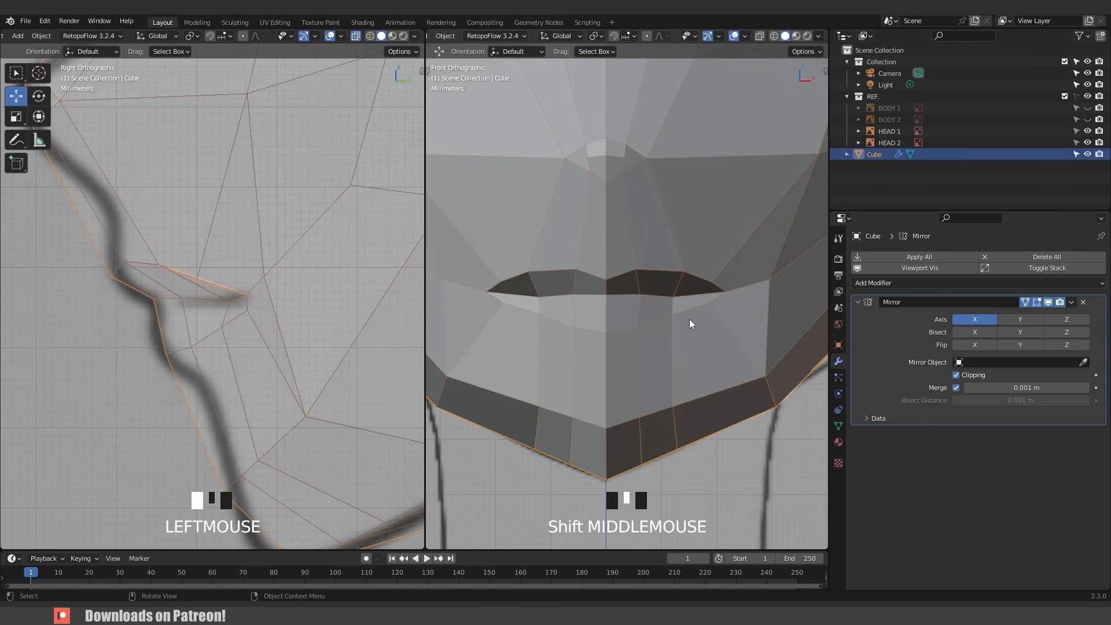
- Enter edit mode and reposition the lower lip and chin-crease vertices in the side view along the reference profile
key(Tab)
click(683, 341)
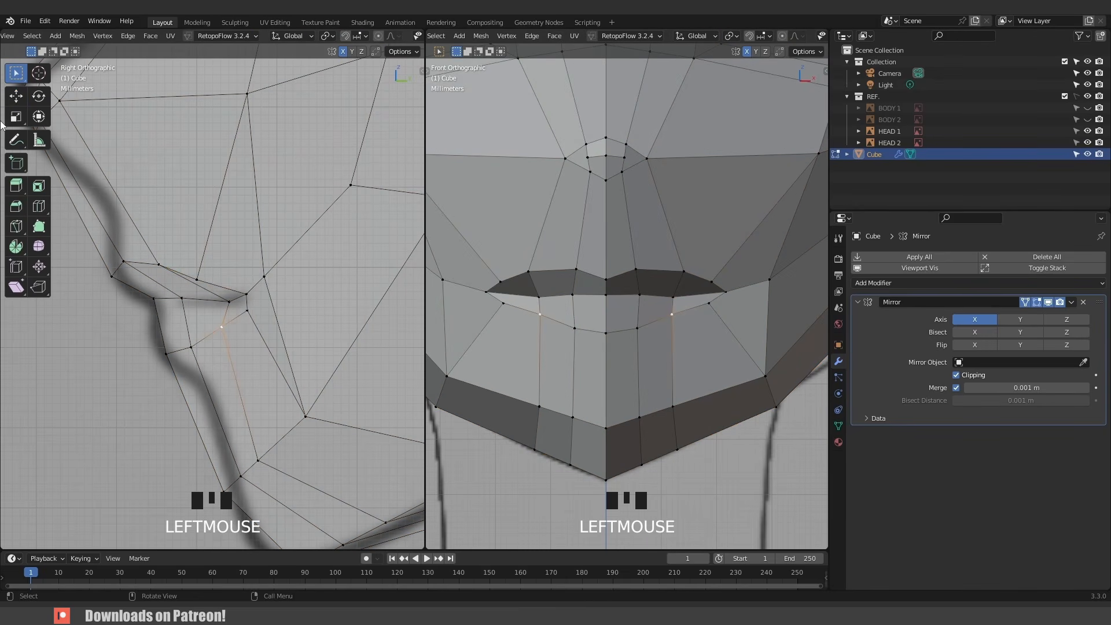
click(16, 96)
drag(268, 325, 205, 354)
click(194, 343)
click(165, 354)
drag(158, 307, 157, 303)
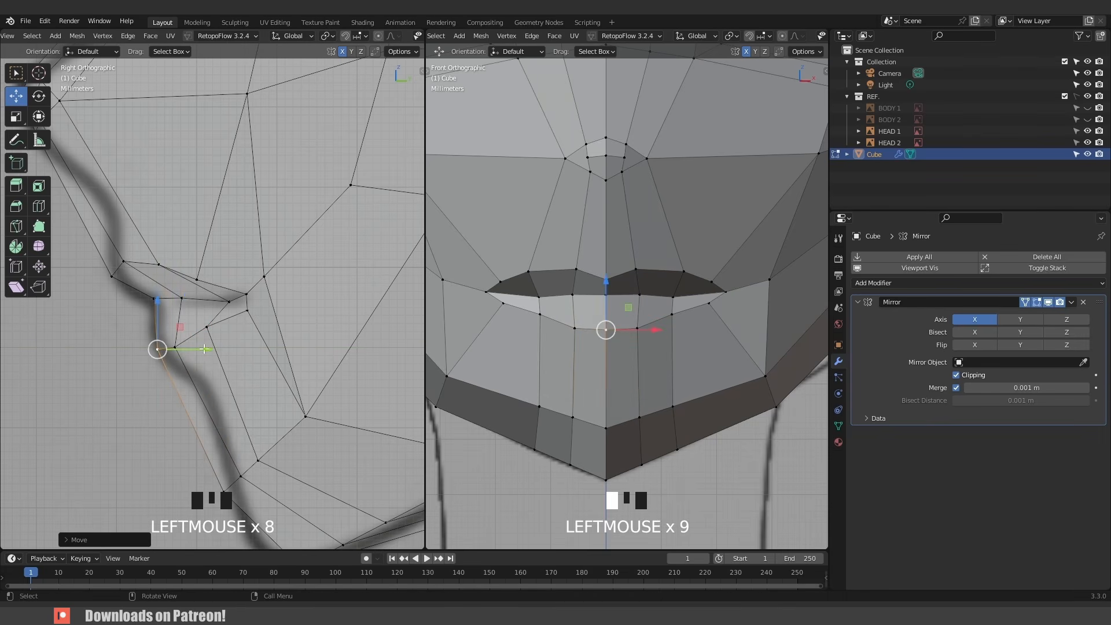
drag(204, 349, 201, 349)
- Reshape the mouth opening by moving the upper and lower lip vertices in the front view
click(675, 317)
key(g)
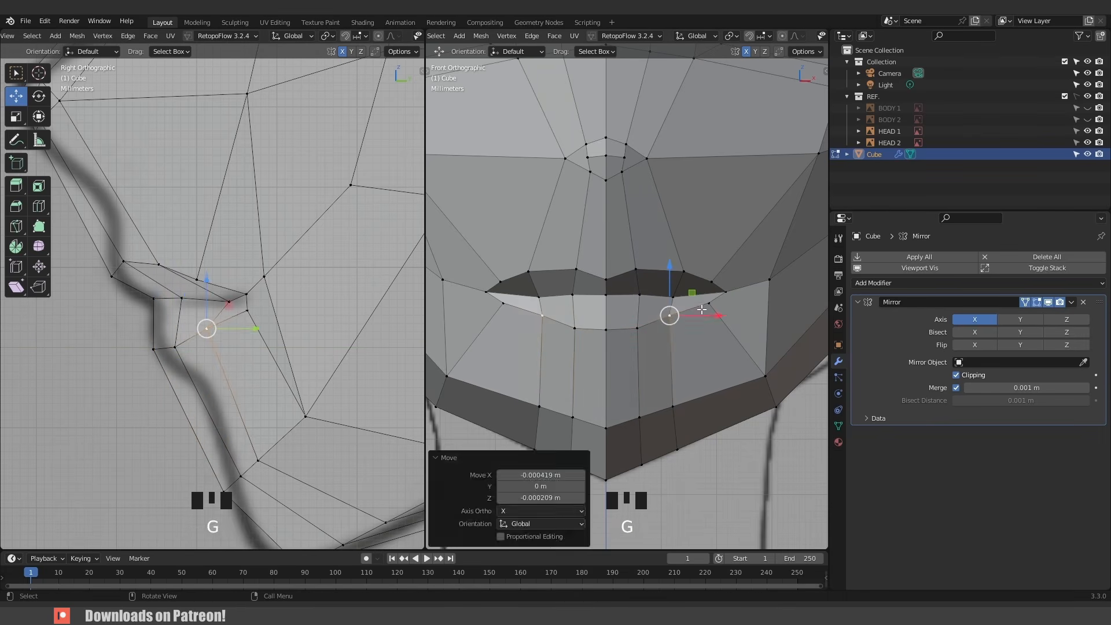
click(702, 278)
click(683, 274)
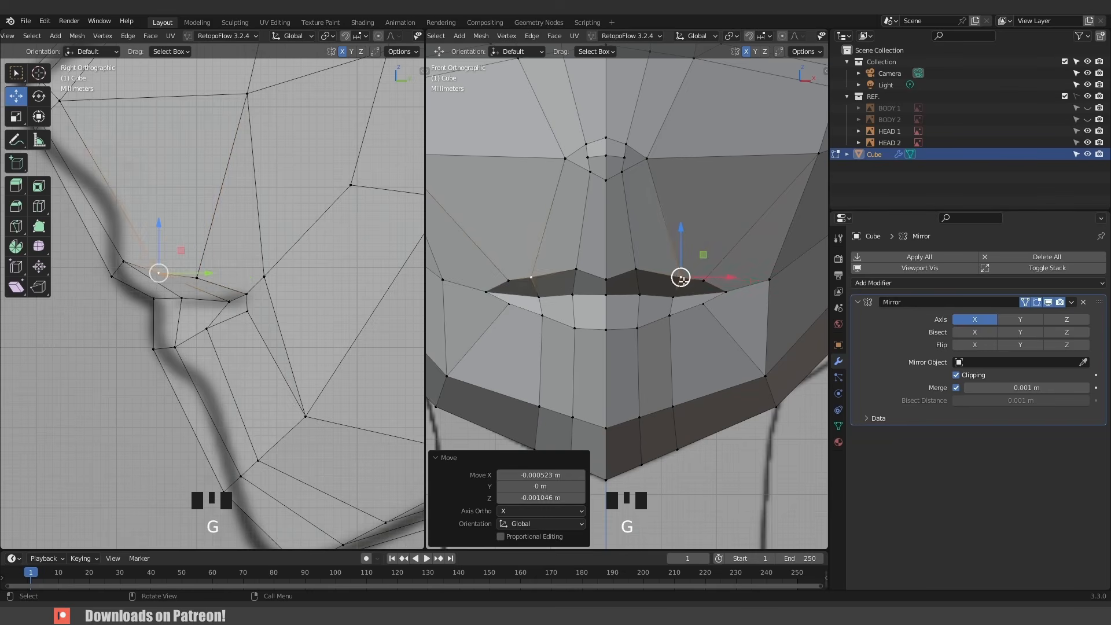
key(g)
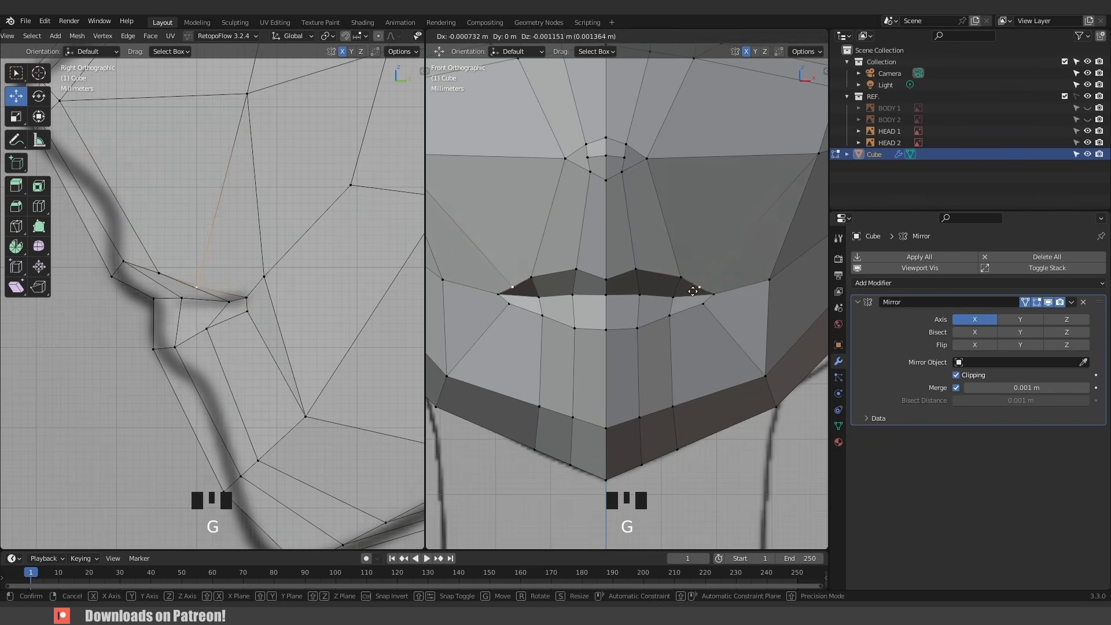
click(693, 291)
click(635, 270)
key(g)
click(630, 286)
click(604, 282)
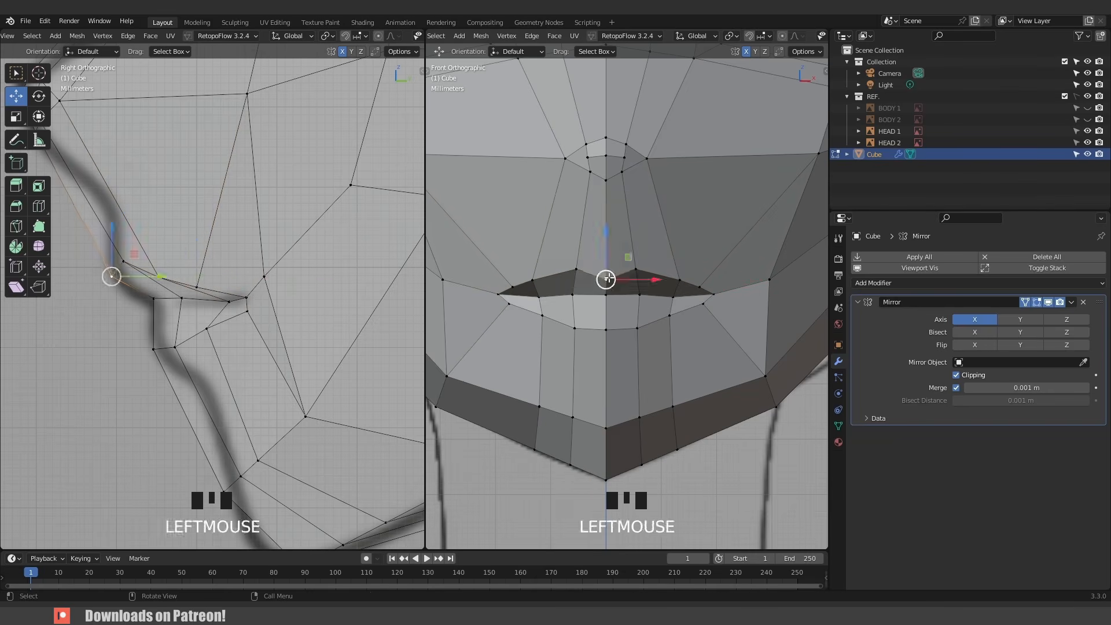
key(g)
click(603, 274)
click(636, 278)
key(g)
click(631, 272)
click(670, 284)
click(668, 285)
- Add a loop cut around the mouth region
scroll(683, 277, down, 1)
key(ctrl+r)
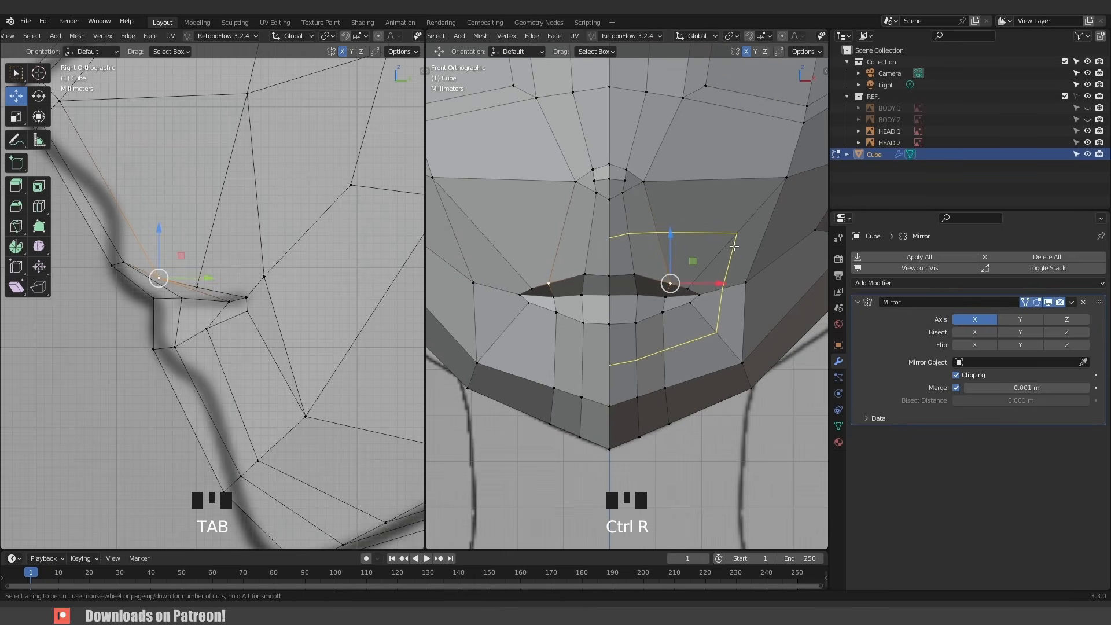
click(733, 246)
click(734, 245)
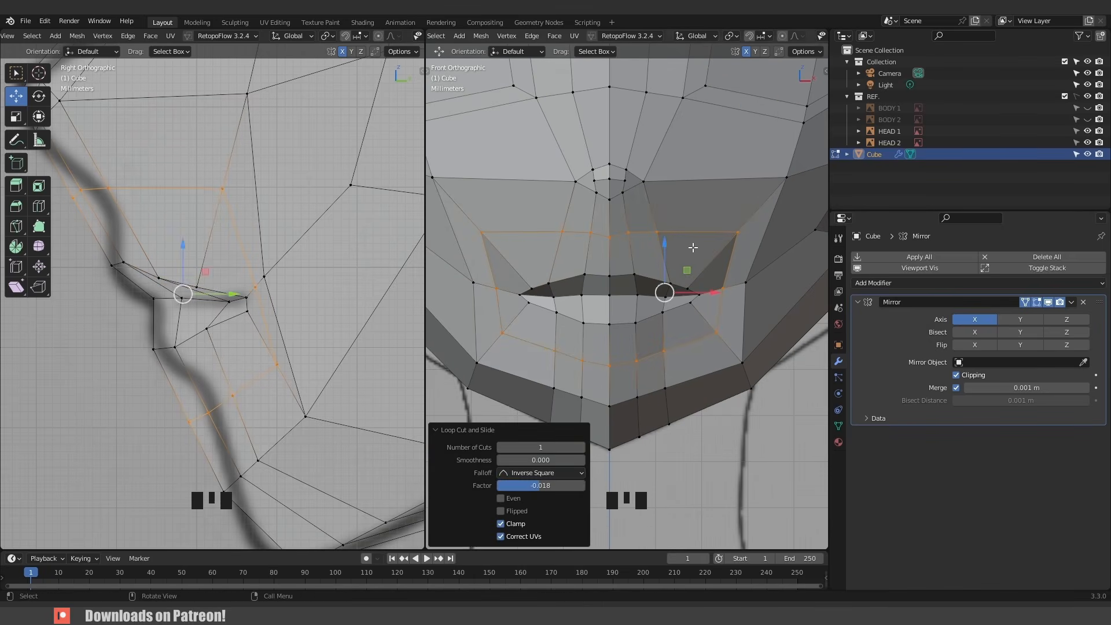
- Move the new mouth loop vertices in the side view to follow the reference lip and cheek profile
shift+middle_drag(111, 210, 267, 287)
drag(208, 244, 282, 303)
key(g)
click(315, 305)
click(327, 274)
key(g)
key(g)
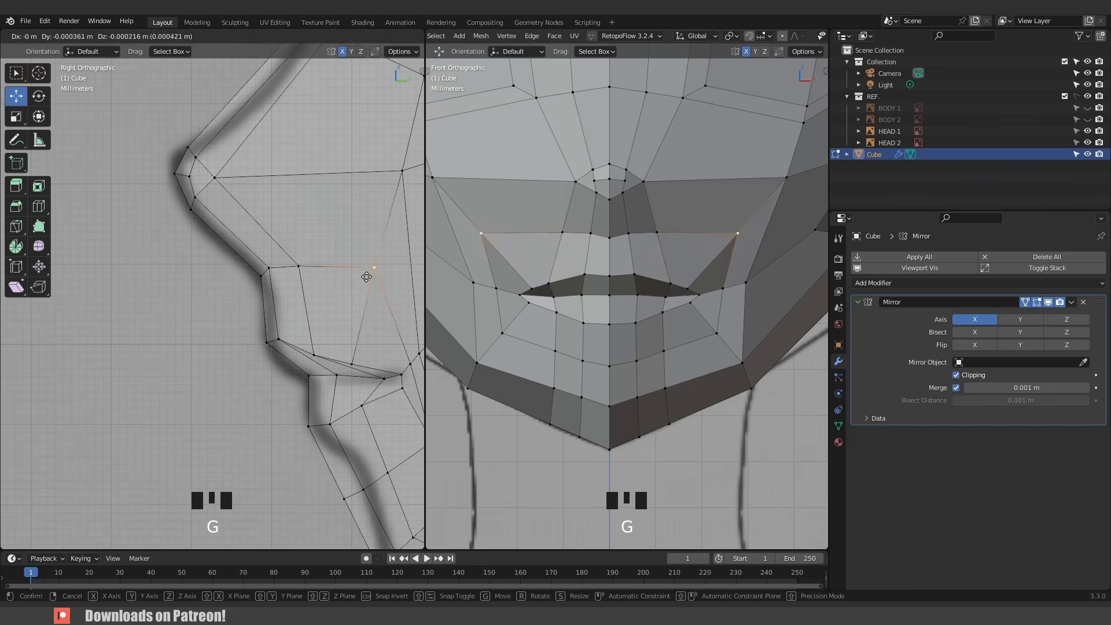
click(367, 406)
shift+middle_drag(367, 406, 238, 295)
scroll(239, 296, down, 2)
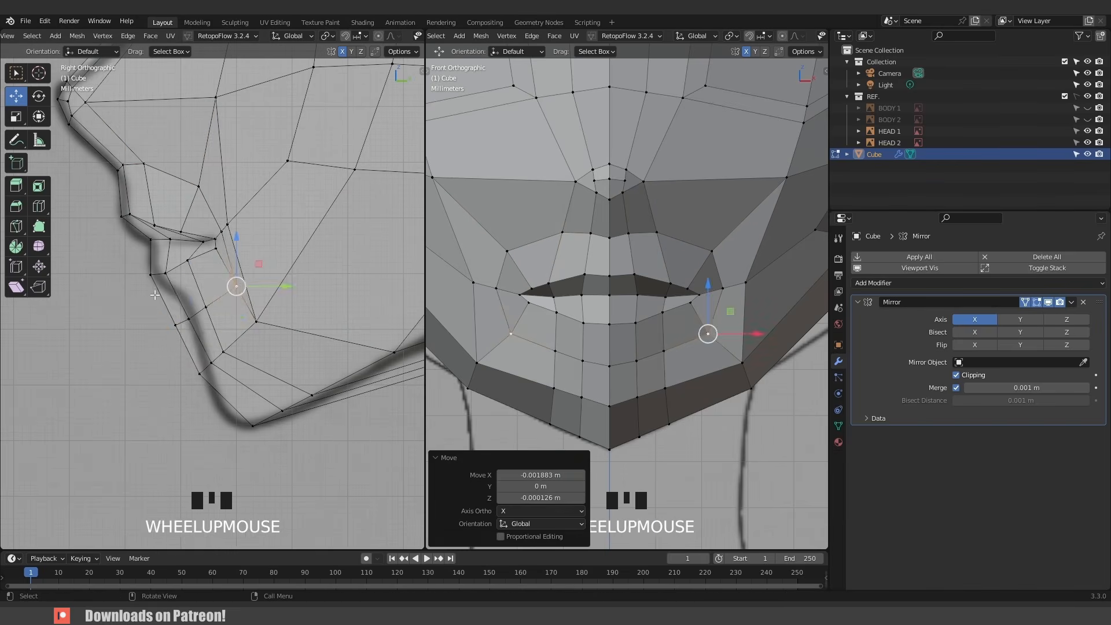
drag(164, 291, 219, 331)
key(g)
click(236, 313)
key(g)
click(263, 315)
key(g)
click(293, 277)
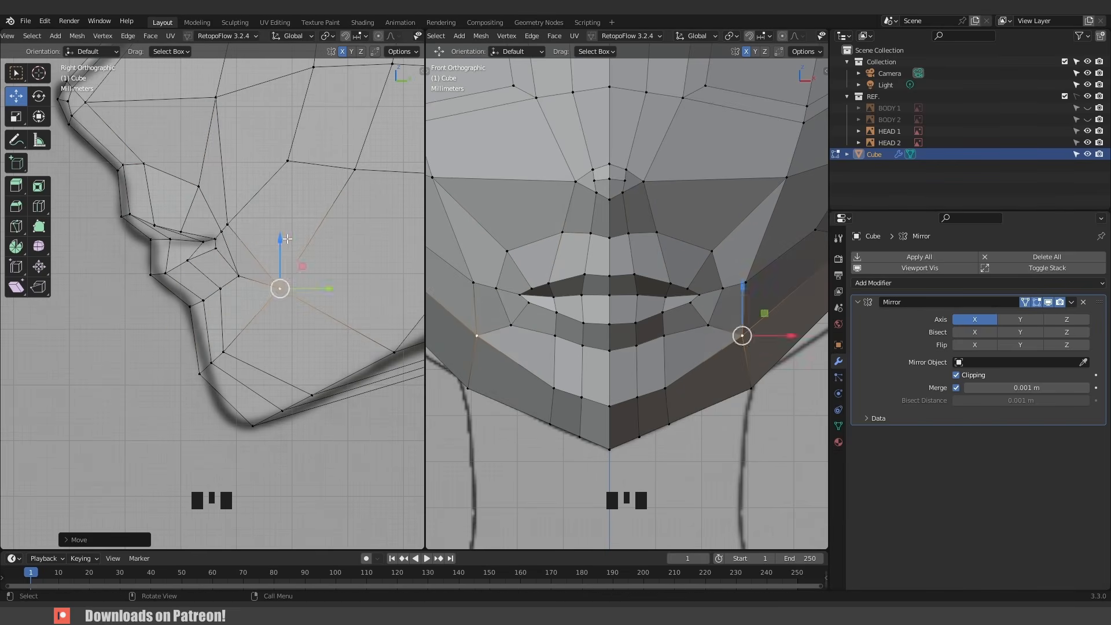
- Adjust the chin and jaw vertices in the side view to match the reference chin outline
click(232, 223)
key(g)
click(285, 183)
click(280, 289)
key(g)
click(277, 295)
click(229, 350)
click(252, 426)
key(g)
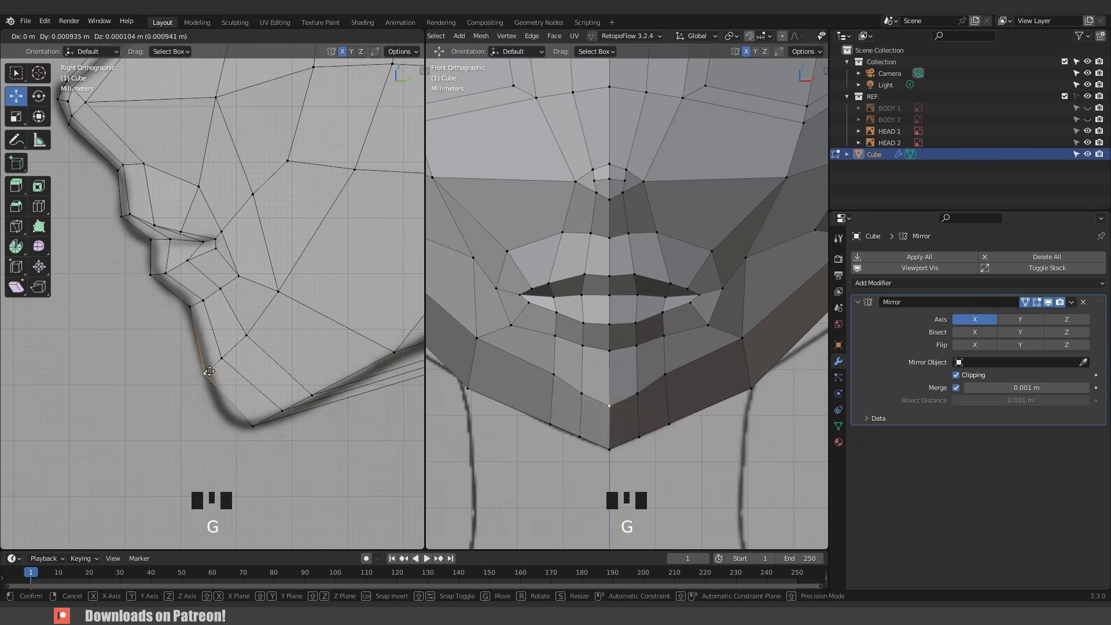
click(239, 427)
click(282, 411)
key(g)
click(262, 414)
- Refine the chin vertices in the front view toward the reference jawline
click(666, 374)
key(g)
click(669, 380)
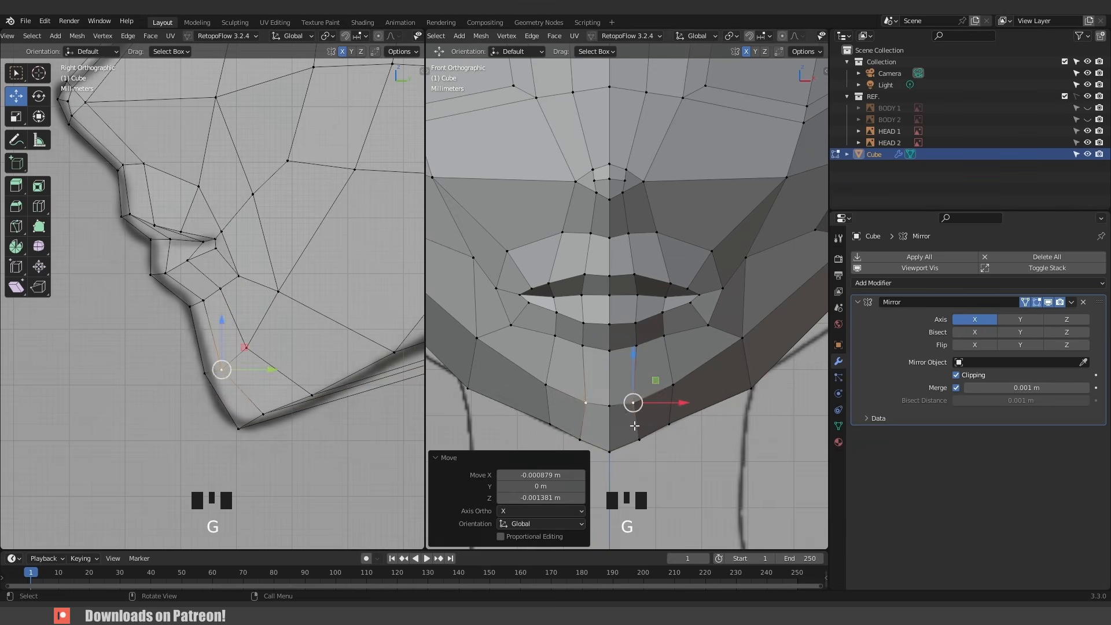
click(638, 438)
key(g)
click(633, 442)
key(g)
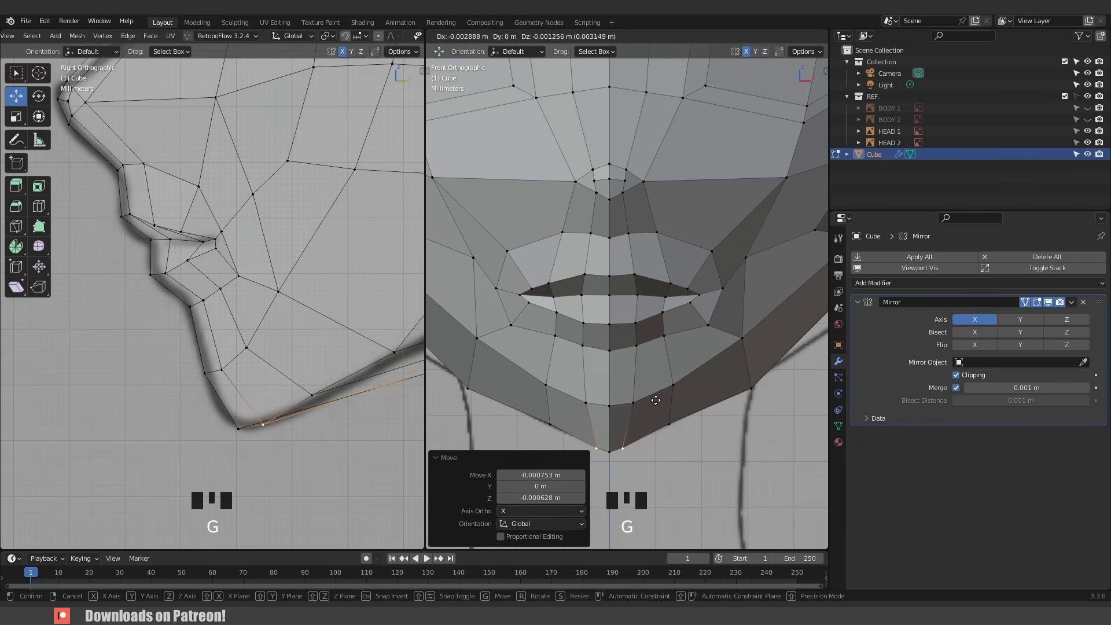
click(657, 400)
click(673, 385)
key(g)
click(666, 424)
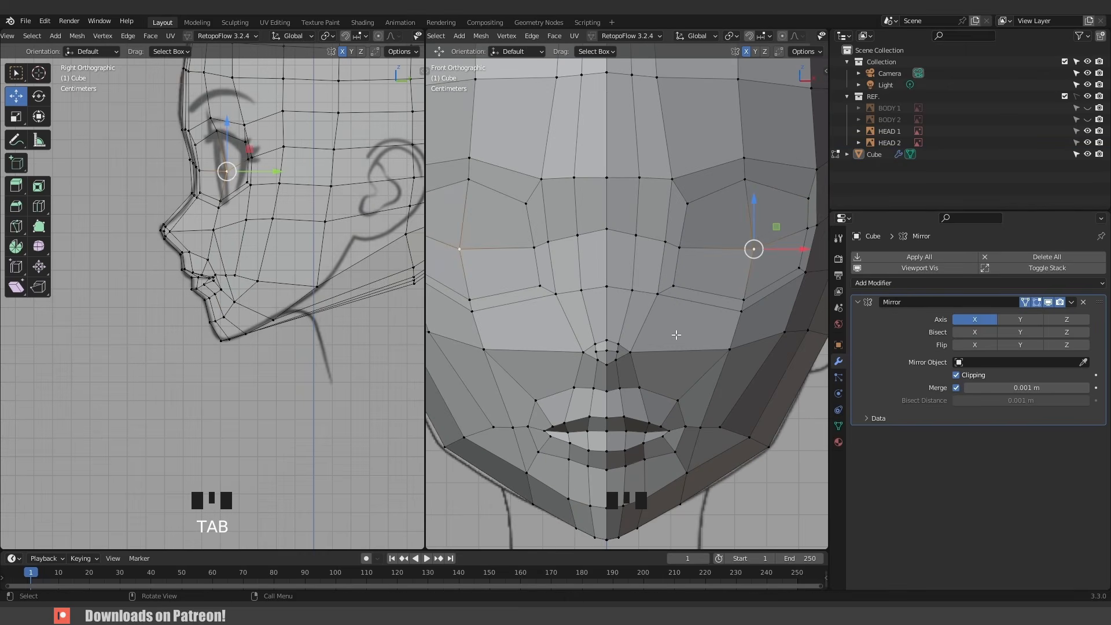
- Add a centred loop cut around the eye socket
scroll(677, 334, down, 4)
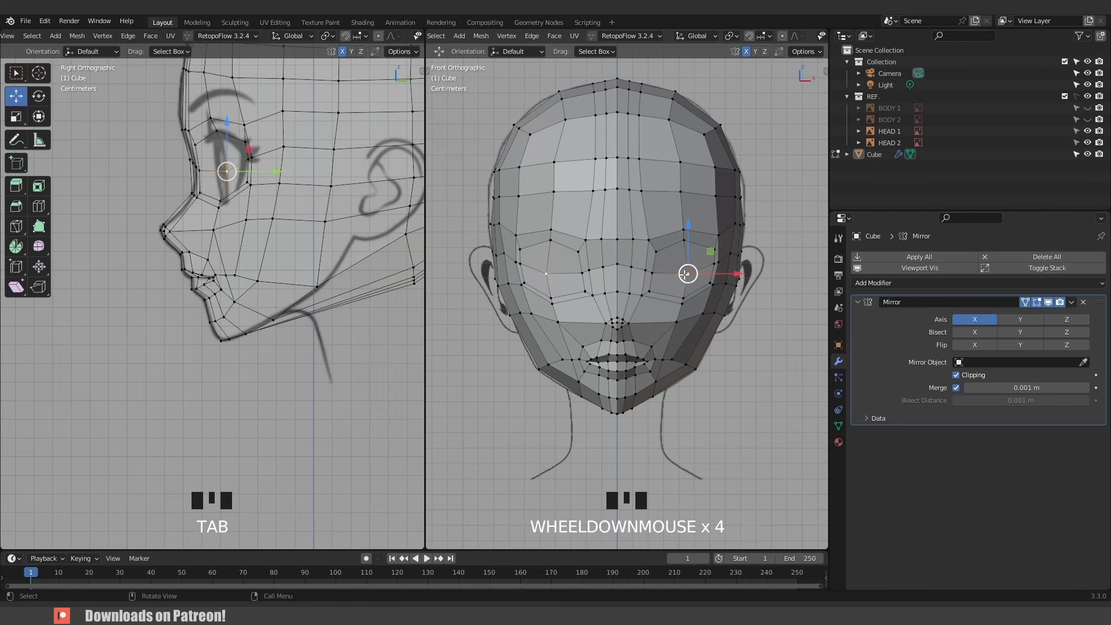
scroll(687, 274, up, 2)
shift+middle_drag(687, 274, 602, 243)
scroll(600, 235, up, 2)
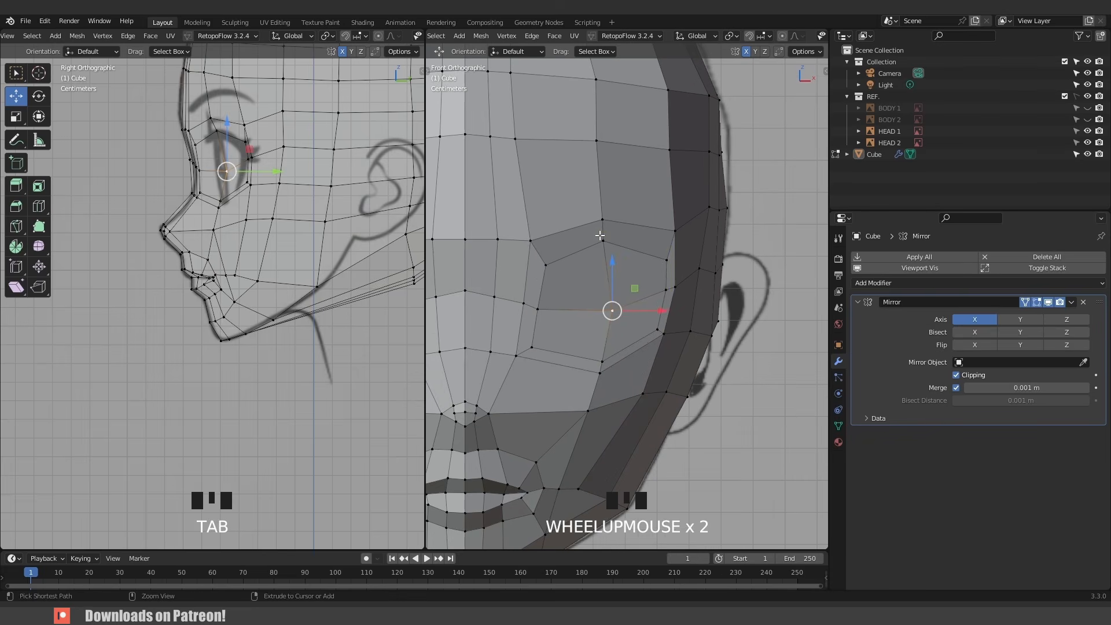
key(ctrl+r)
click(600, 236)
right_click(600, 236)
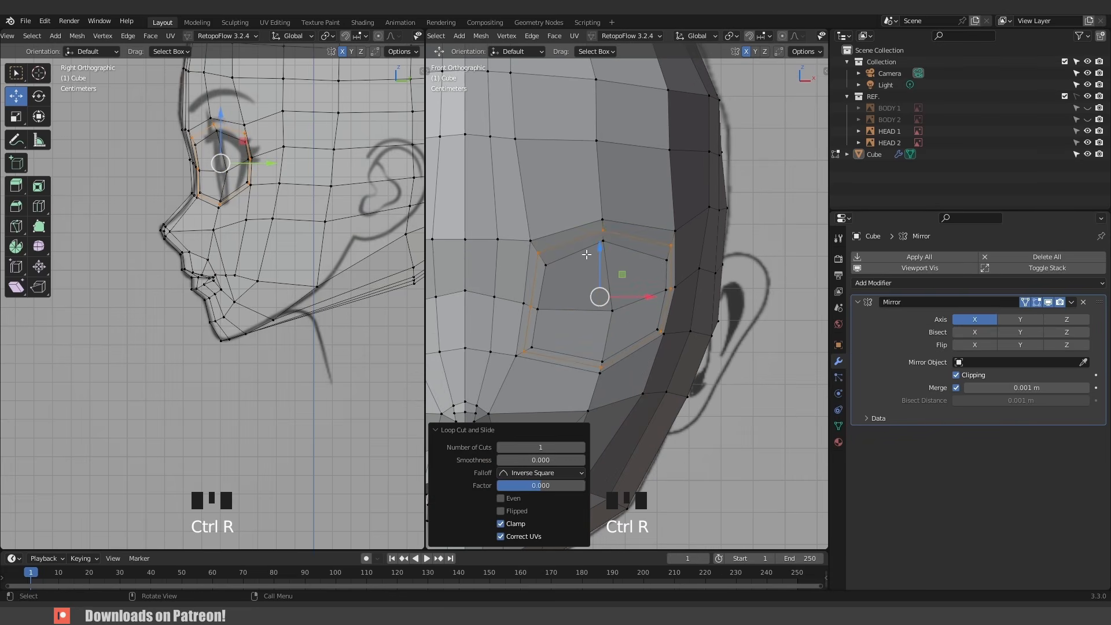
- Move the front eye loop vertices in the side view to follow the reference eye outline
scroll(270, 150, up, 3)
shift+middle_drag(269, 150, 272, 301)
scroll(174, 208, up, 2)
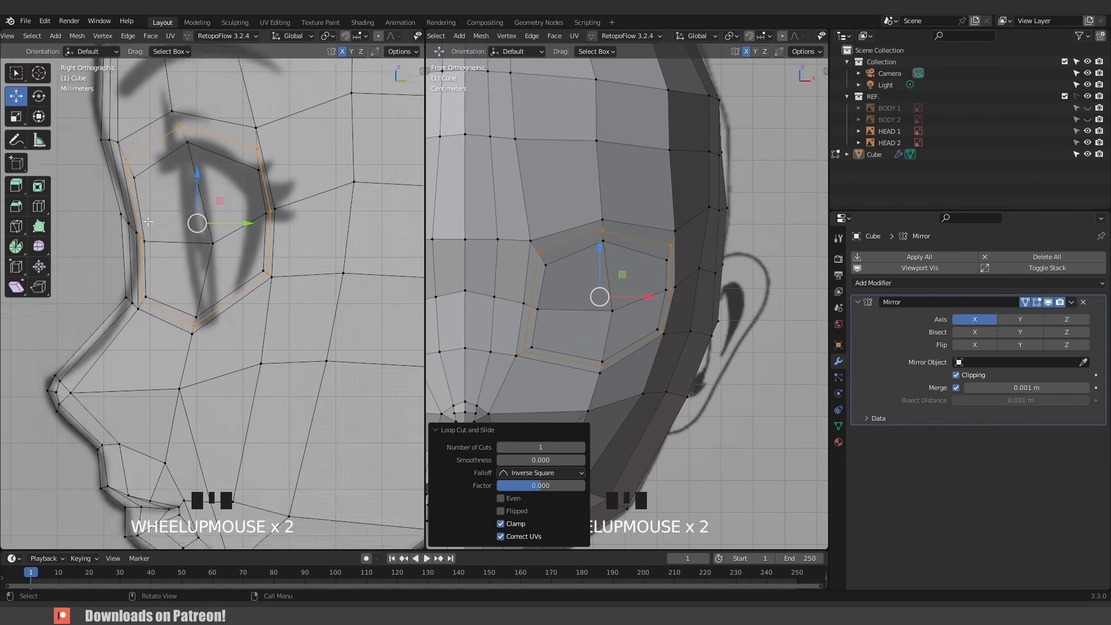
shift+middle_drag(162, 194, 154, 245)
click(138, 238)
key(g)
click(161, 241)
click(147, 302)
key(g)
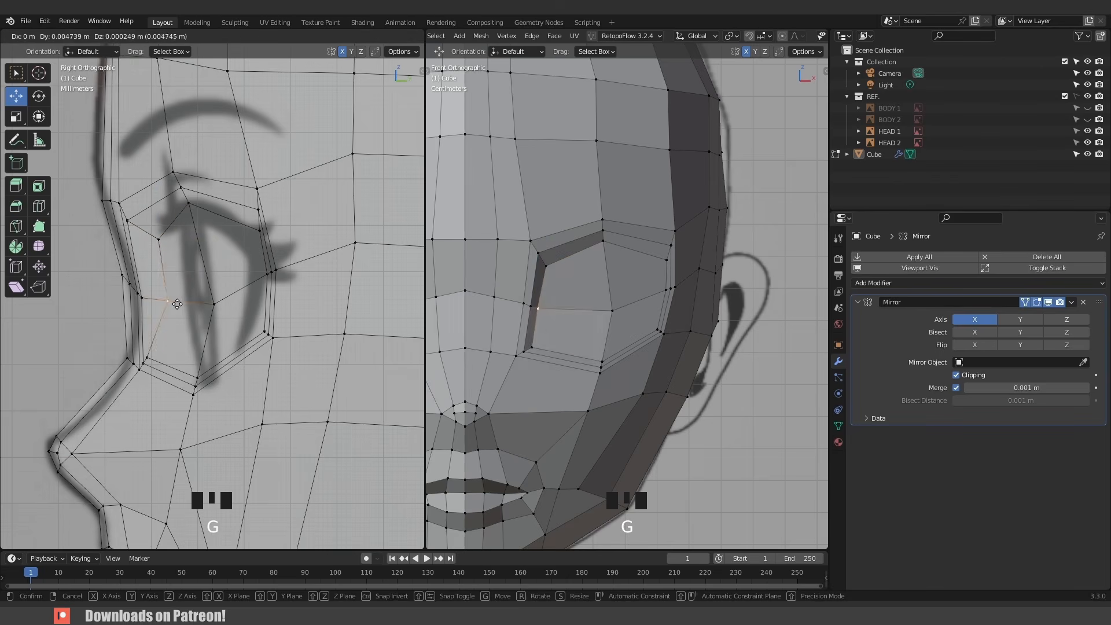
click(174, 302)
click(151, 353)
key(g)
click(189, 352)
- Move the rear and upper eye loop vertices in the side view along the reference eye
click(272, 274)
key(g)
click(269, 277)
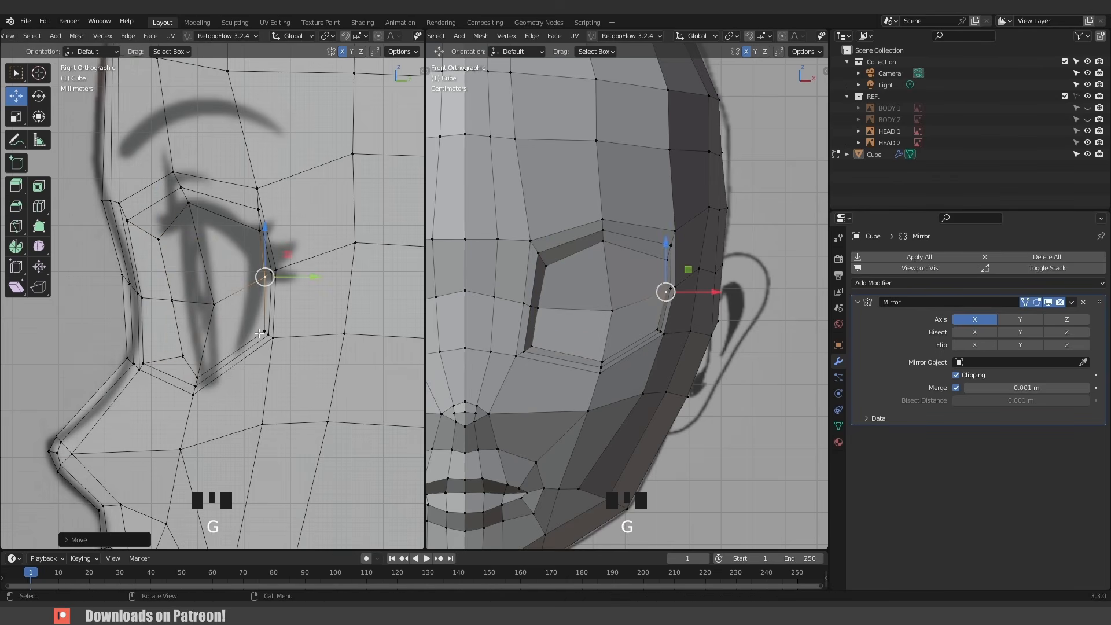
click(261, 331)
key(g)
click(238, 344)
click(256, 234)
key(g)
click(242, 234)
click(189, 205)
key(g)
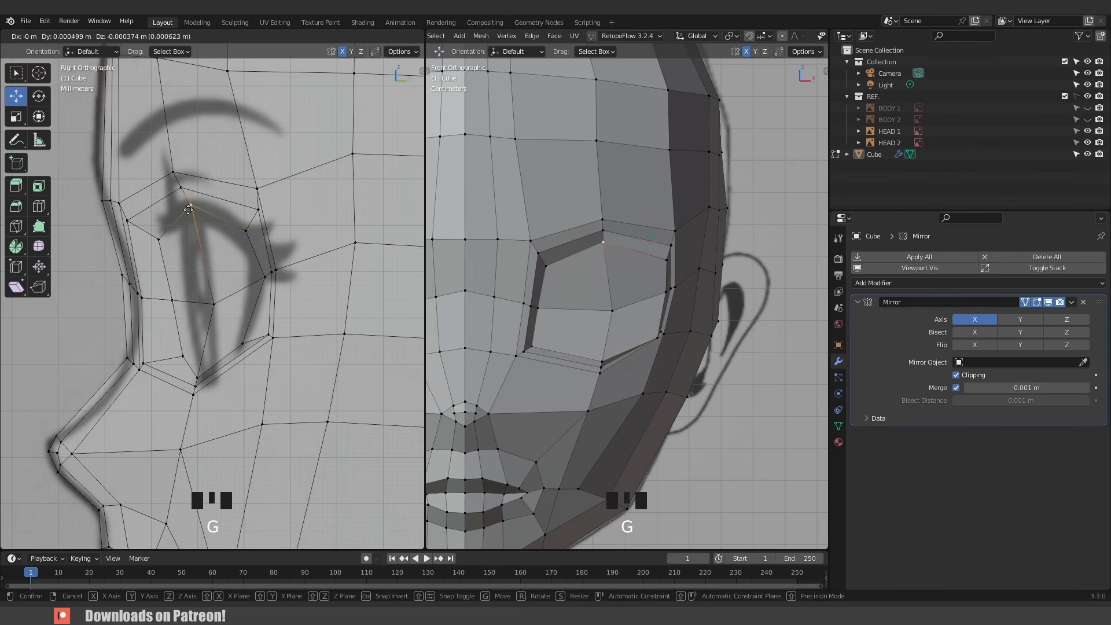
click(191, 208)
click(254, 213)
click(246, 212)
- Fit the remaining eye ring vertices in the side view to the reference eye shape
click(276, 270)
key(g)
click(281, 268)
click(268, 335)
key(g)
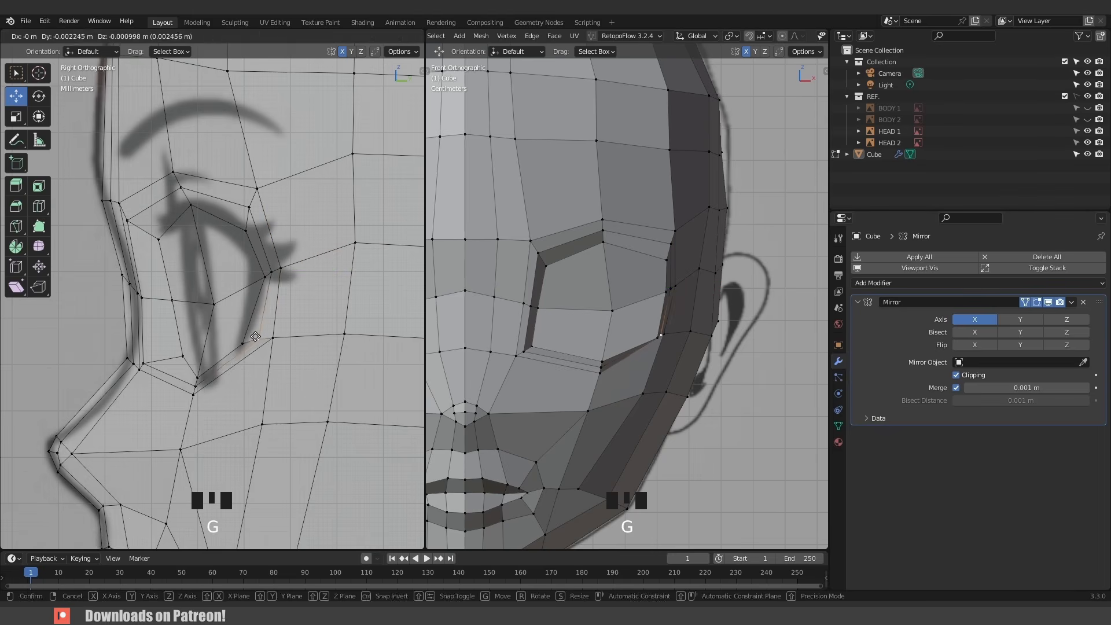
click(258, 341)
click(268, 341)
click(266, 345)
click(199, 381)
key(g)
click(204, 378)
click(183, 357)
key(g)
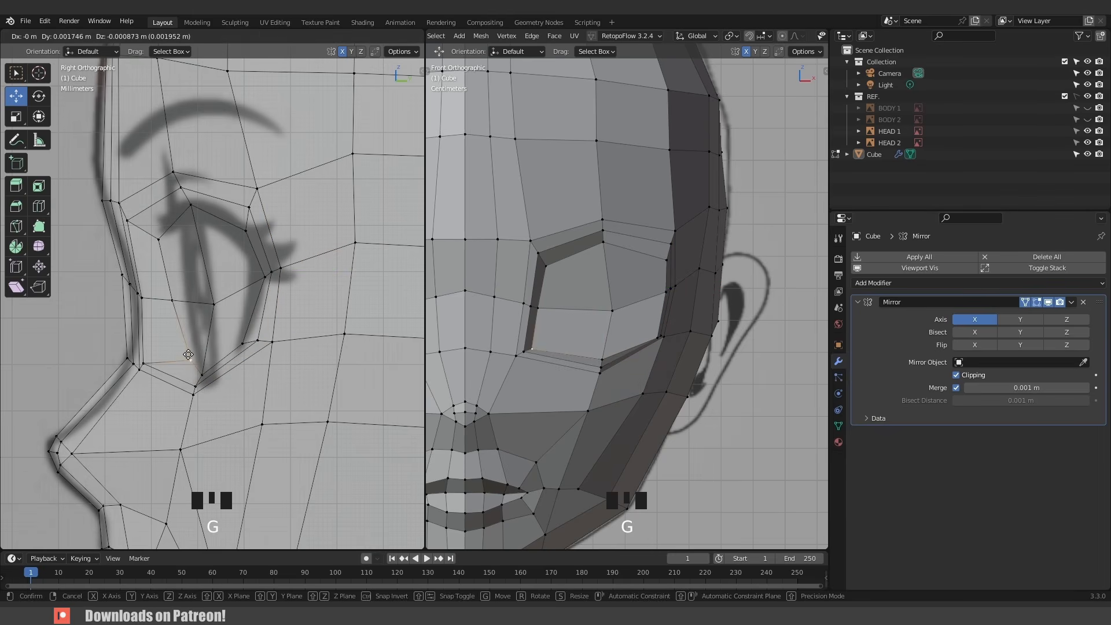
click(190, 362)
click(168, 300)
click(180, 302)
click(158, 239)
key(g)
click(167, 239)
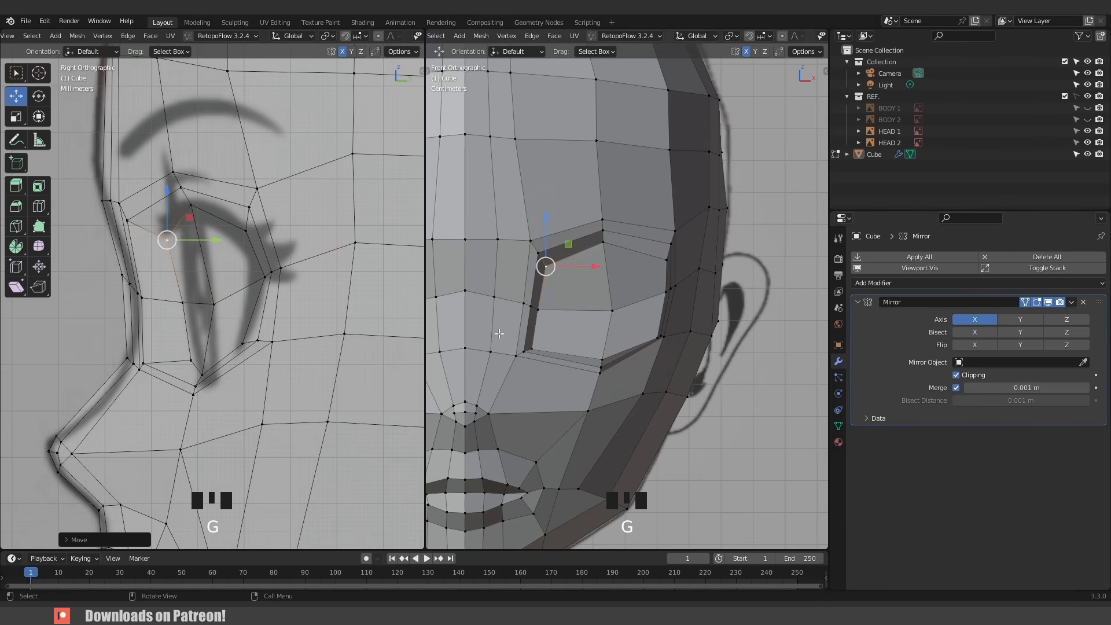
- Move the lower outer eye vertices in the front view to shape the eye opening
click(612, 311)
key(g)
click(592, 308)
key(g)
click(604, 312)
scroll(605, 312, down, 4)
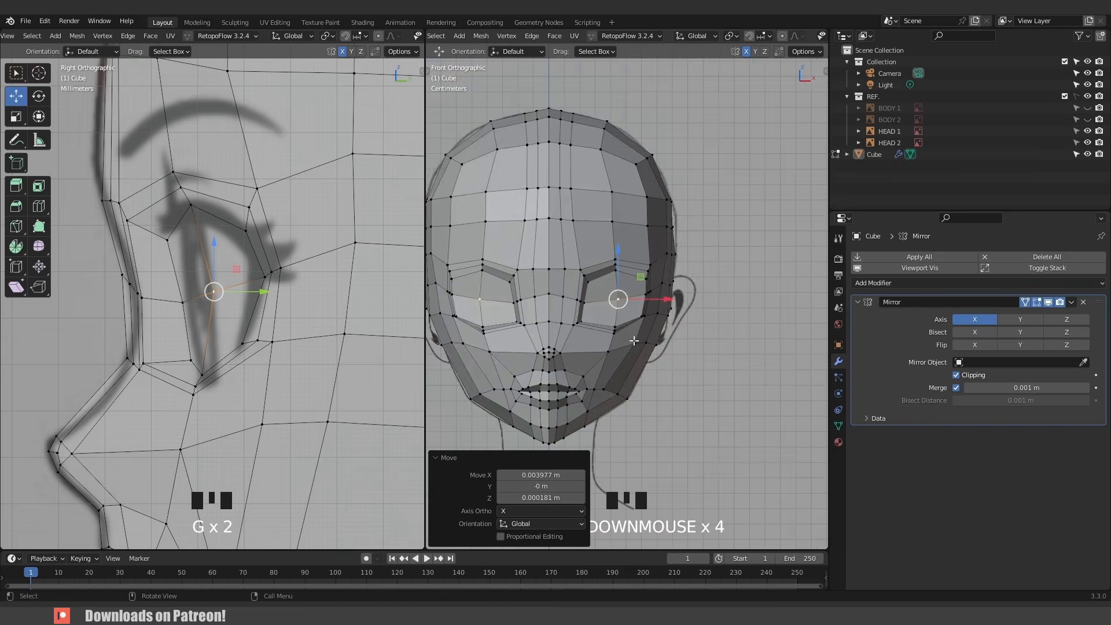
middle_drag(604, 312, 623, 277)
- Return to object mode and add a level 2 subdivision to the head
key(Tab)
click(625, 286)
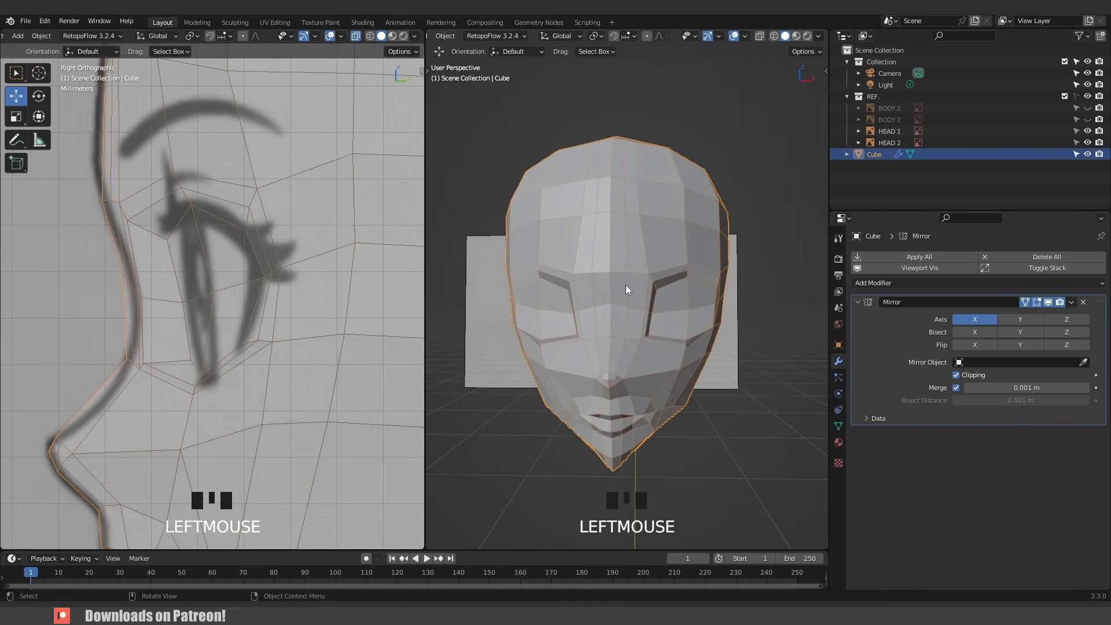
key(ctrl+2)
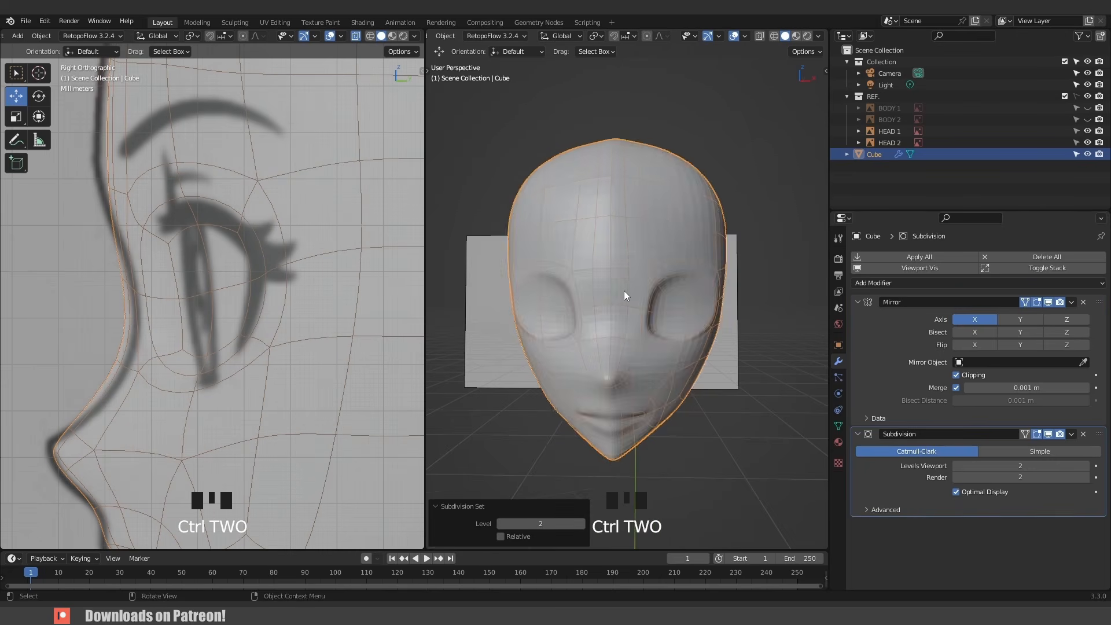
- Enable X-ray in the front view and turn on the Subdivision modifier's on-cage display
middle_drag(675, 314, 644, 303)
key(KP_1)
scroll(657, 317, up, 2)
key(alt+z)
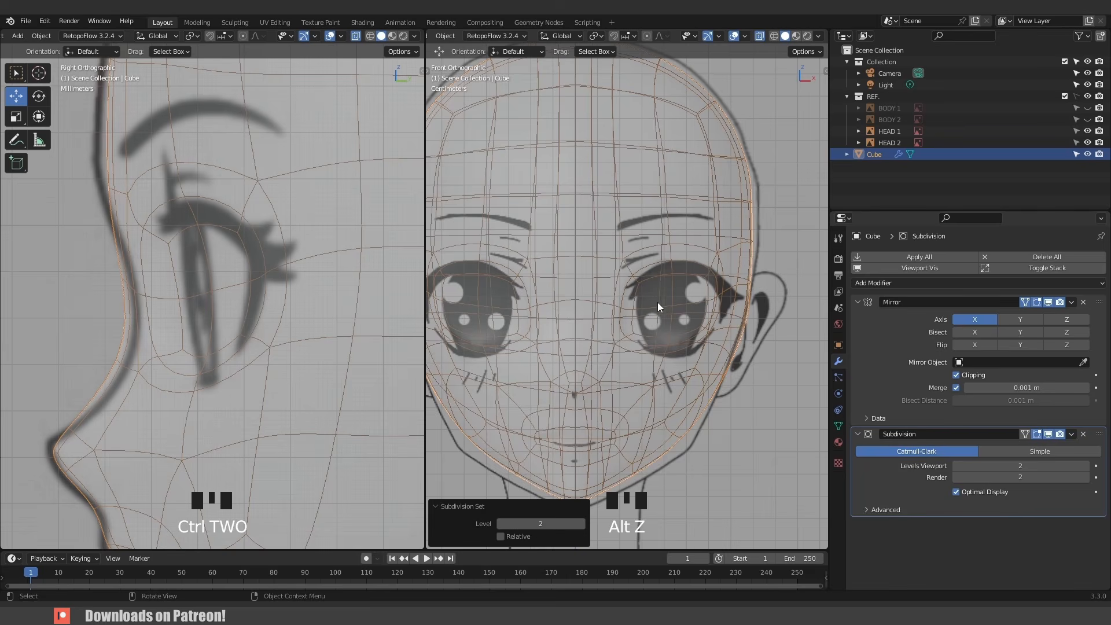
double_click(658, 284)
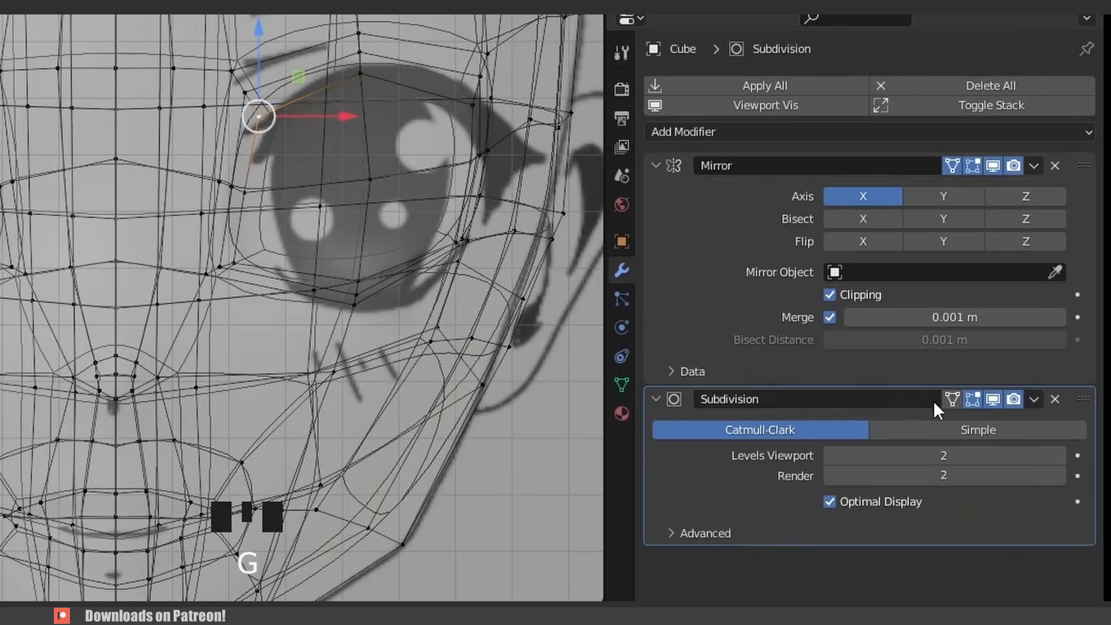
click(950, 400)
- Adjust the upper eye vertices in the front view to match the reference eye outline
key(g)
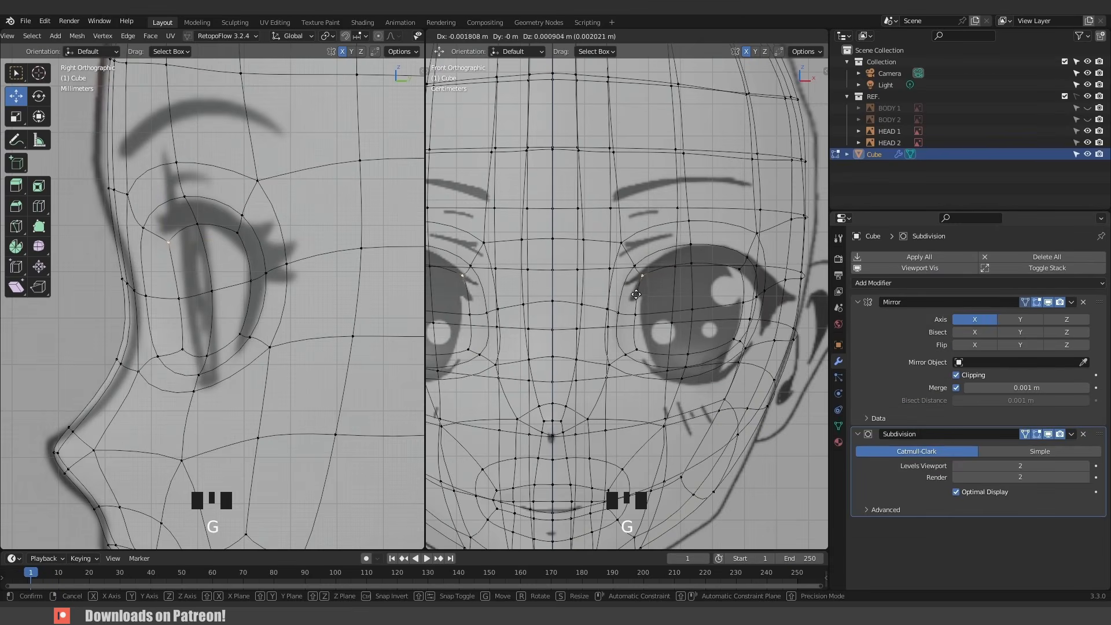
click(388, 99)
click(707, 264)
key(g)
click(706, 258)
click(740, 274)
key(g)
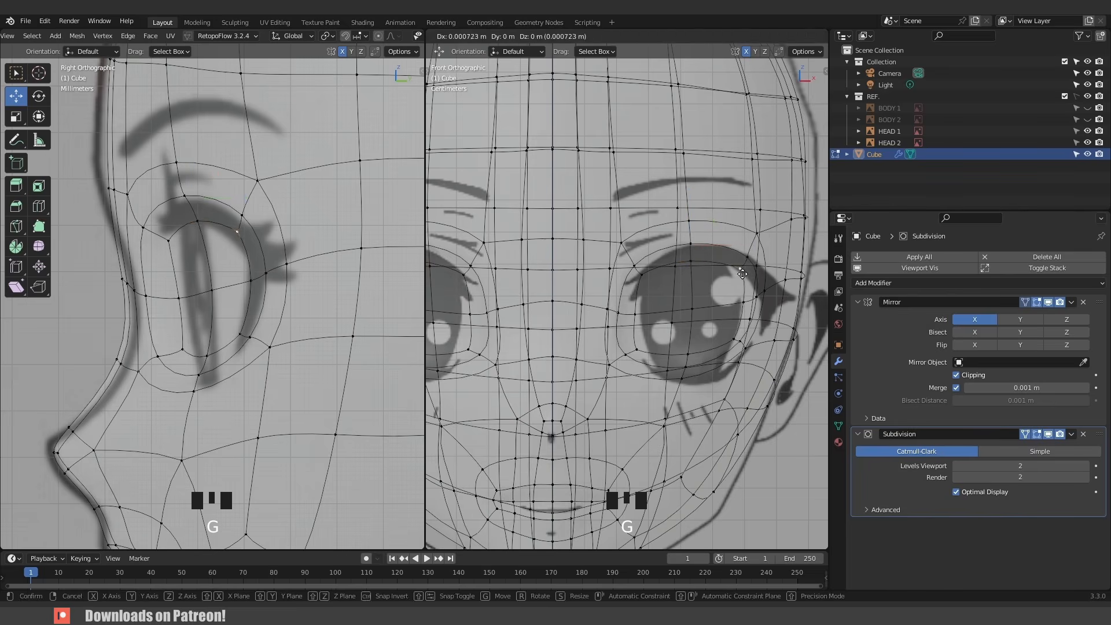
click(749, 270)
click(739, 337)
key(g)
click(733, 345)
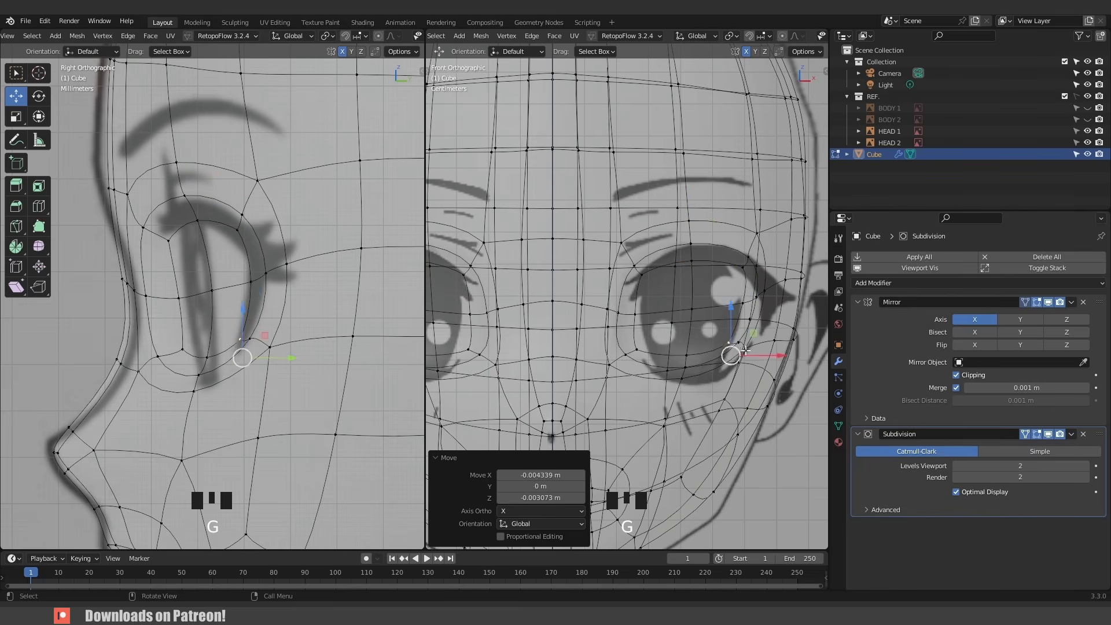
- Reposition the lower and outer eye-rim vertices in the front view with proportional editing to follow the reference eye
click(743, 344)
key(g)
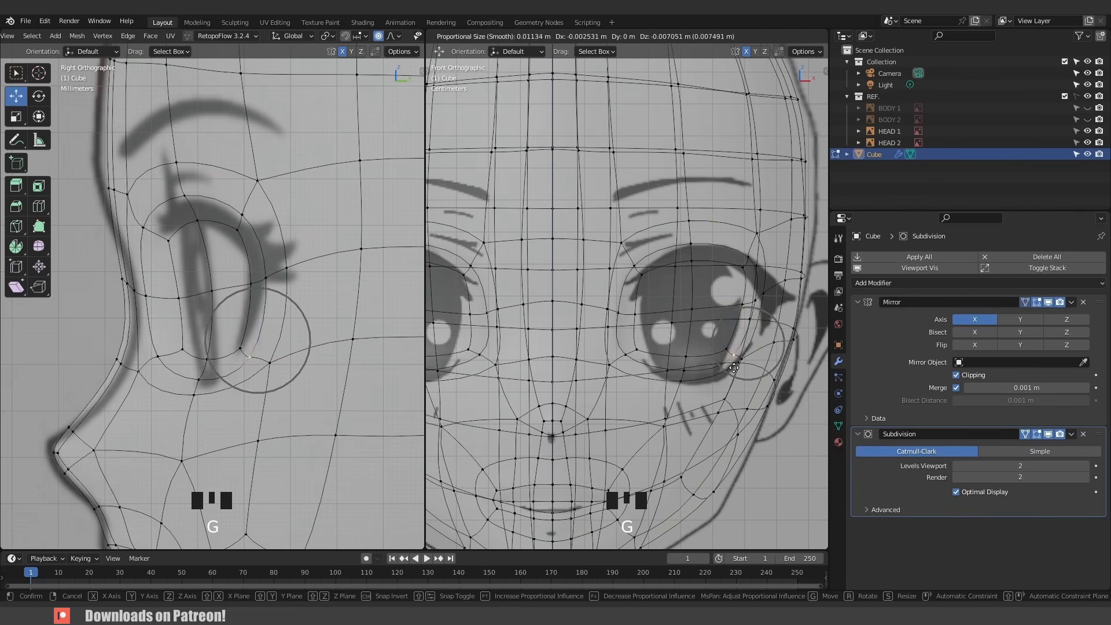
click(685, 362)
click(687, 369)
key(g)
click(688, 377)
click(638, 352)
key(g)
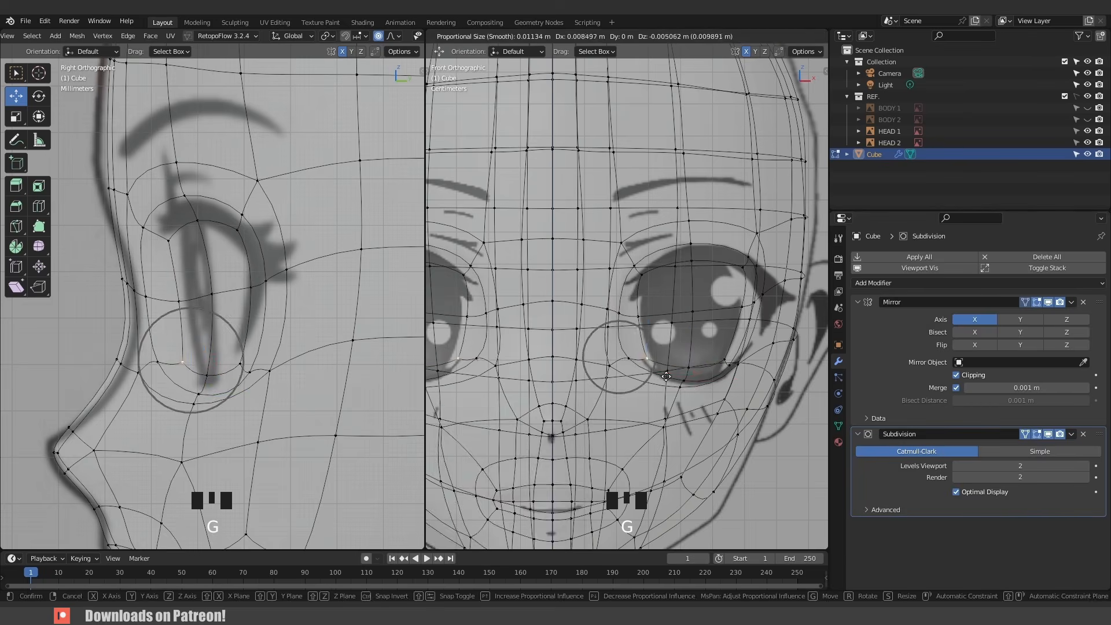
click(647, 360)
click(629, 357)
key(g)
- Move the upper eye-rim and brow vertices in the front and side views to match the reference
key(g)
click(661, 375)
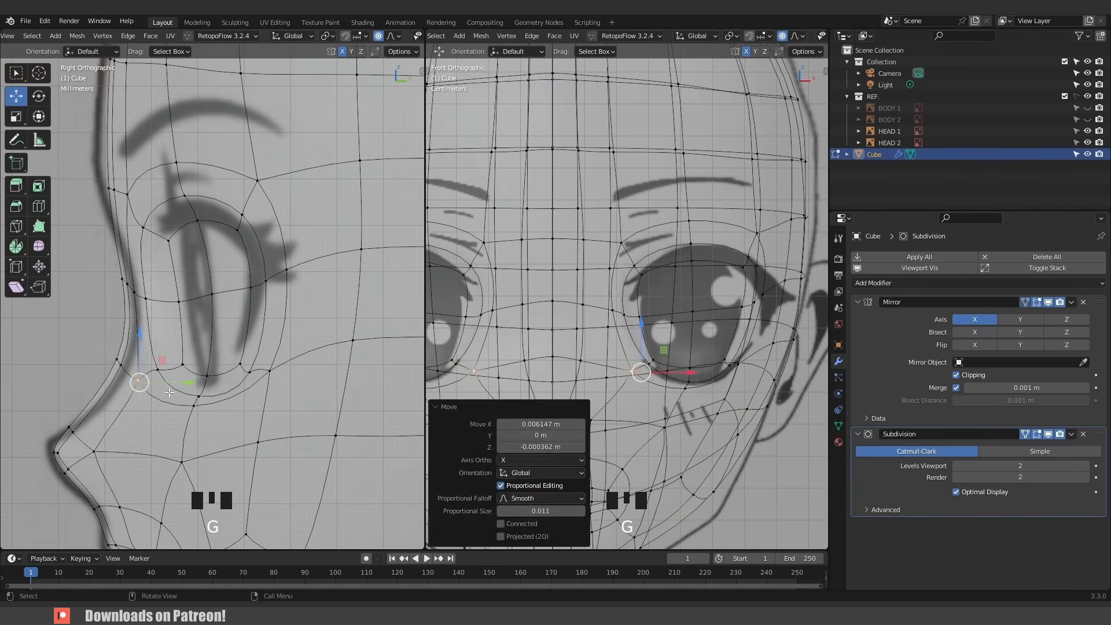
key(g)
click(236, 348)
click(611, 308)
key(g)
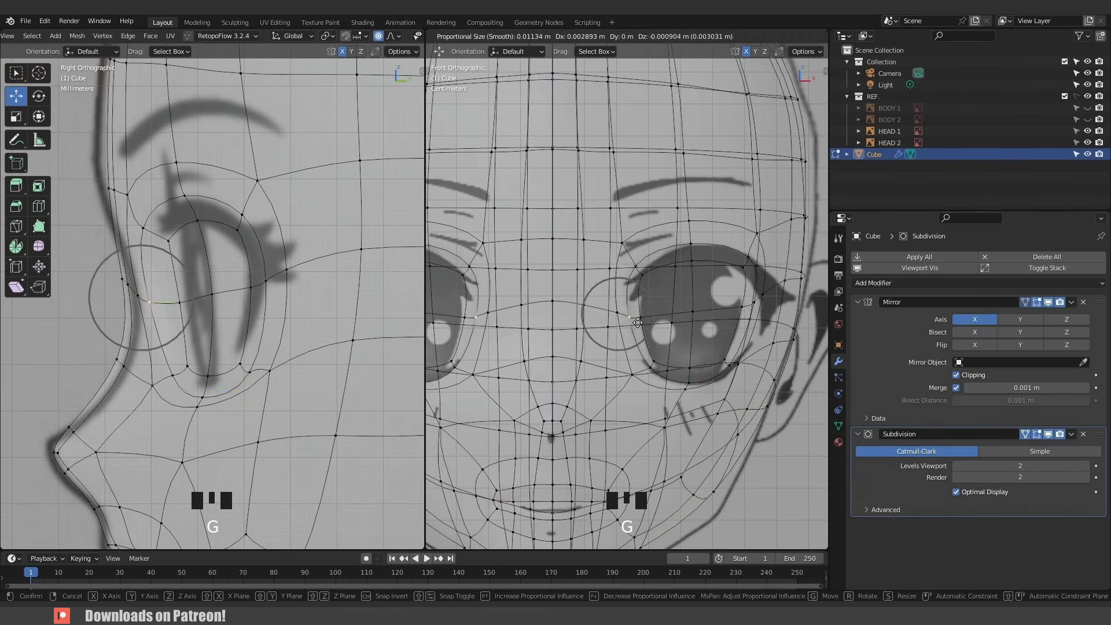
click(613, 262)
click(617, 241)
key(g)
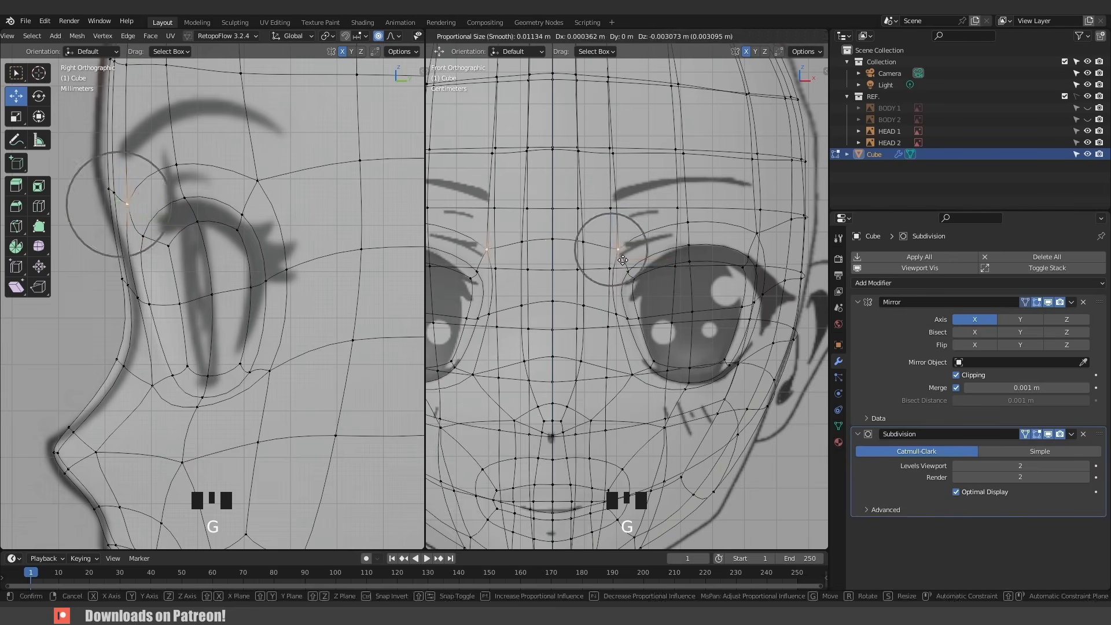
click(611, 256)
click(100, 187)
key(g)
click(80, 192)
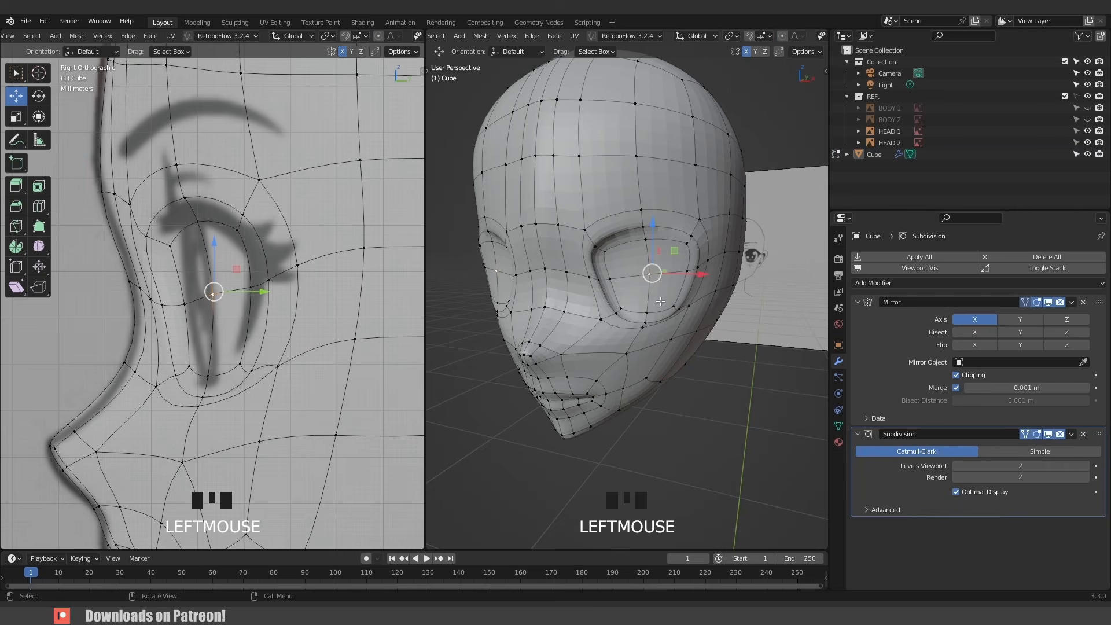
- Grow the eye face selection, extrude it inward about 0.009 m and scale it to 0.881
key(ctrl+KP_Add)
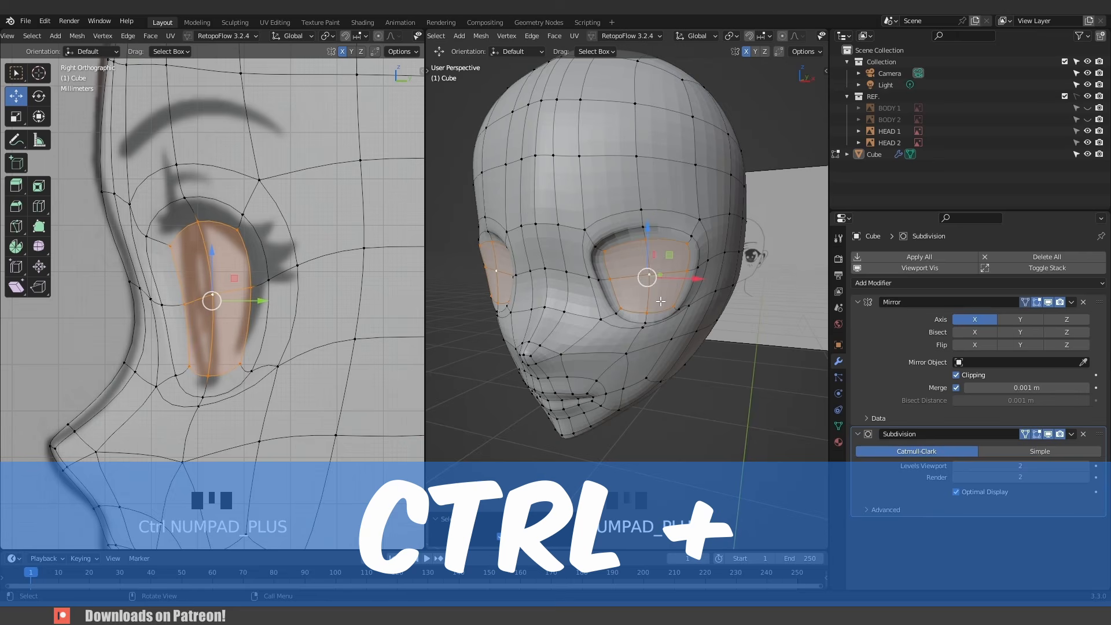
middle_drag(646, 318, 573, 317)
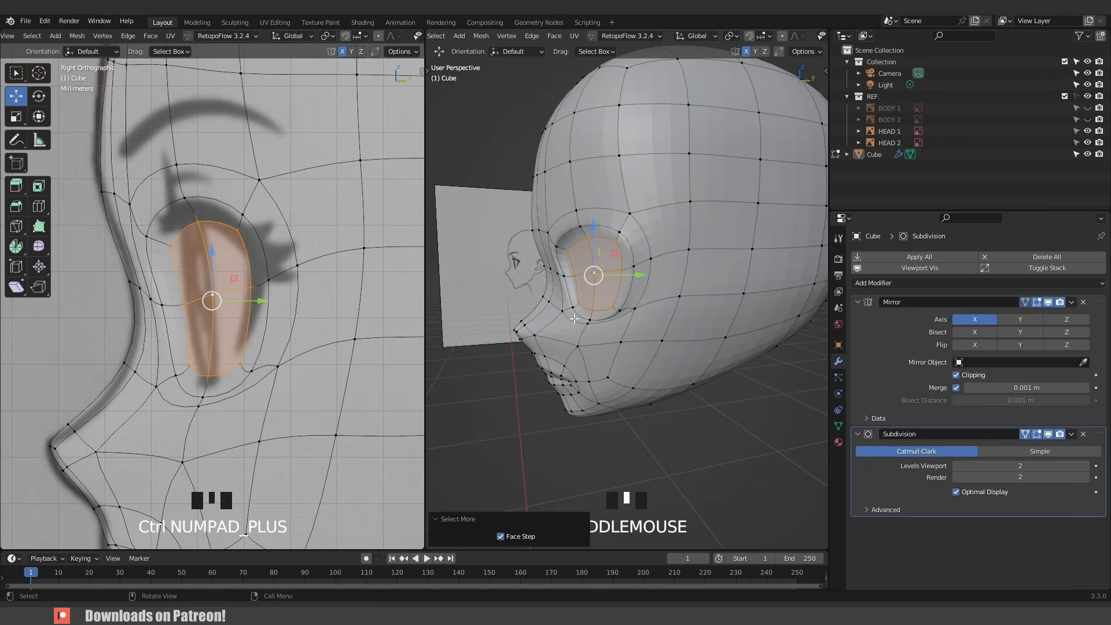
key(e)
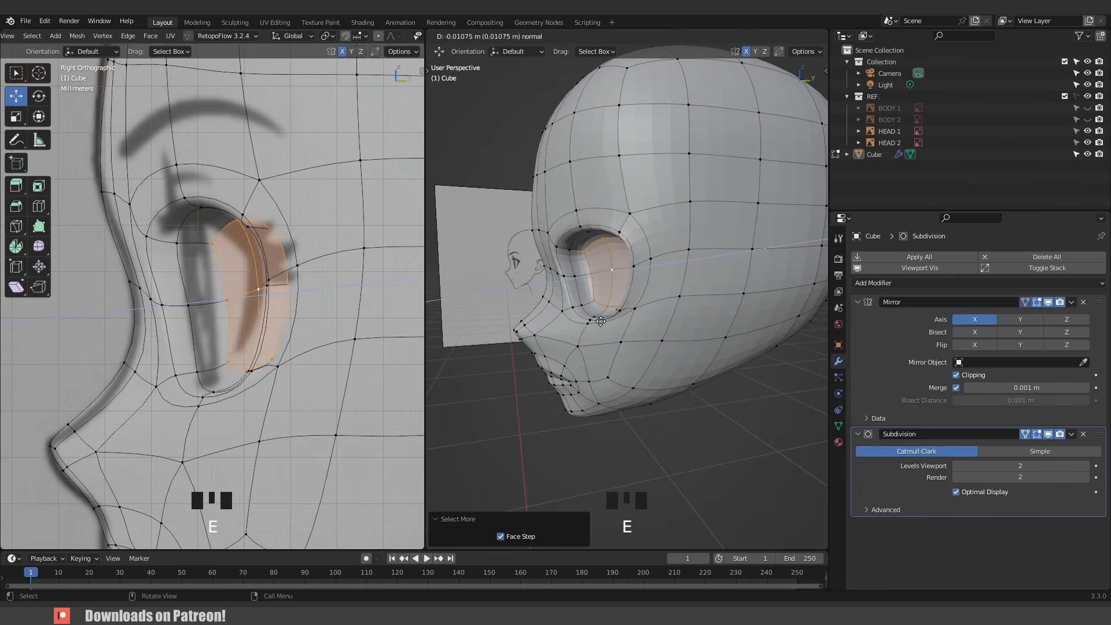
click(598, 321)
key(s)
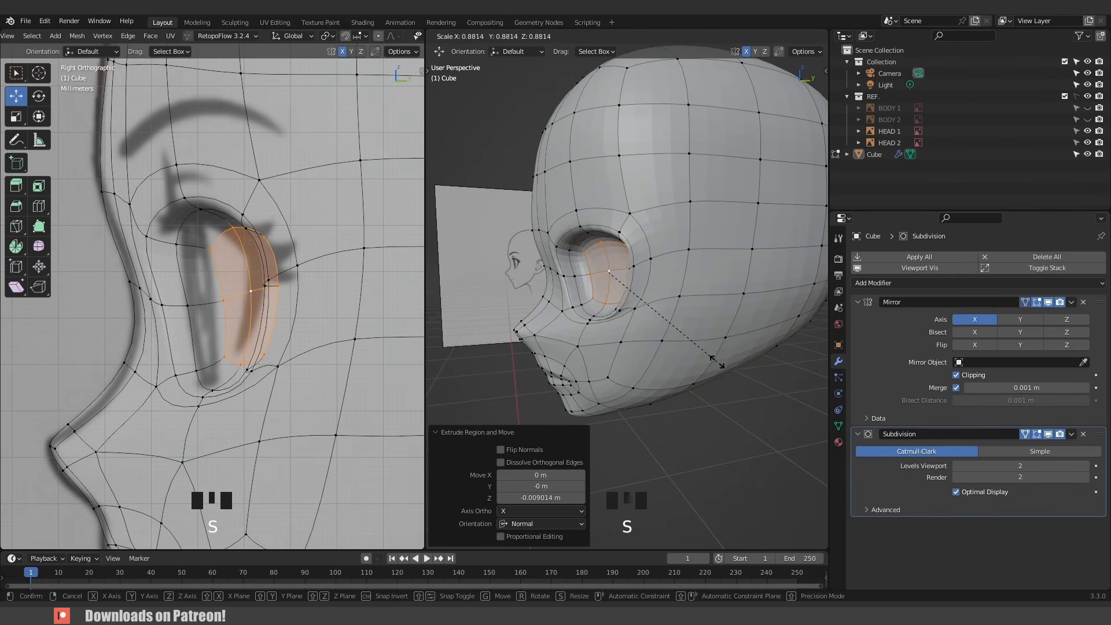
click(718, 362)
middle_drag(718, 362, 722, 340)
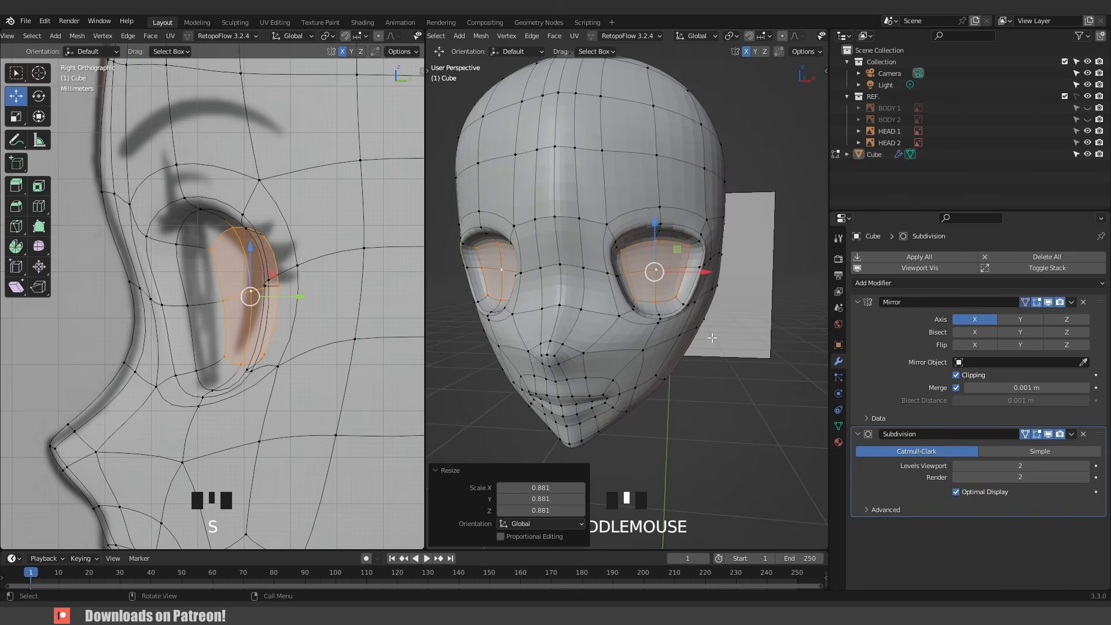
- Adjust the eye socket vertices in the front view to refine the eye opening shape
key(KP_1)
scroll(732, 338, up, 3)
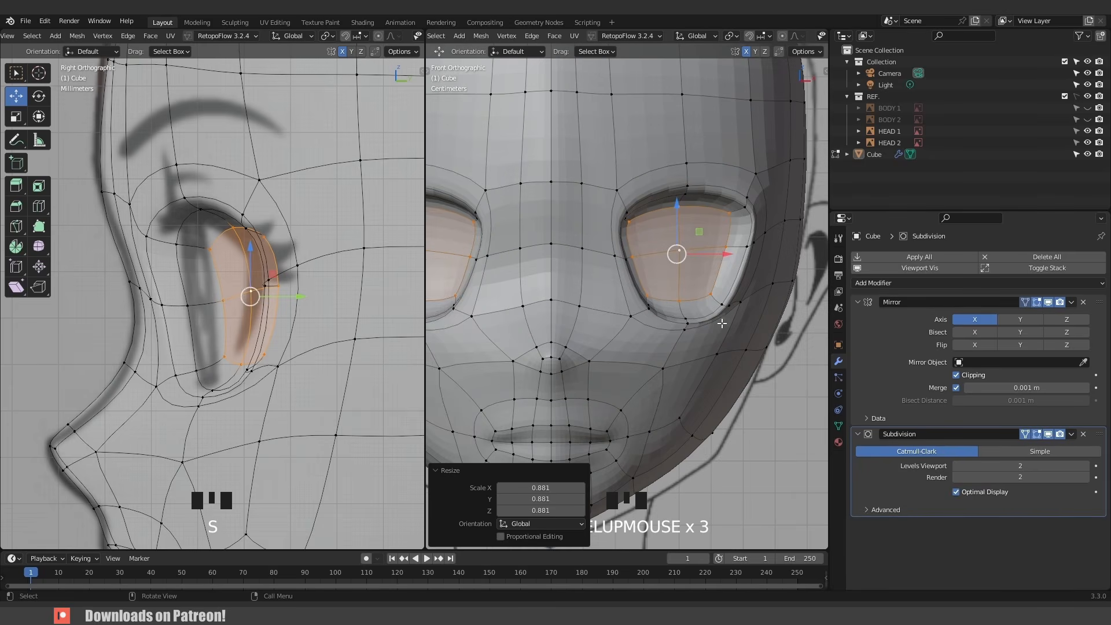
click(740, 217)
key(g)
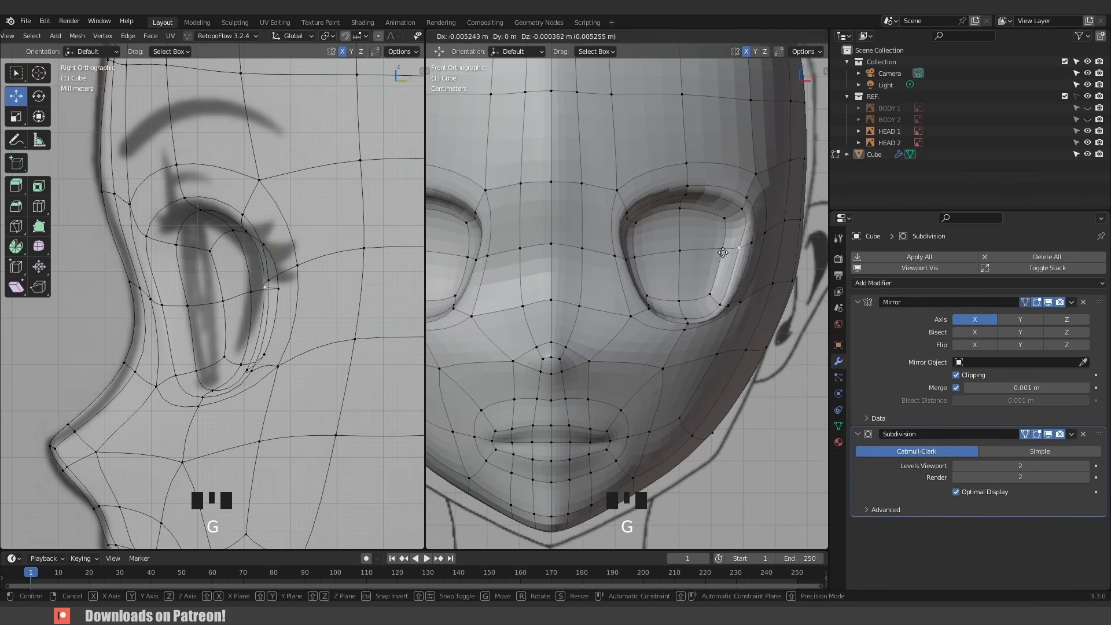
click(762, 323)
click(720, 356)
key(g)
click(718, 369)
click(664, 372)
key(g)
click(662, 382)
middle_drag(662, 381, 578, 373)
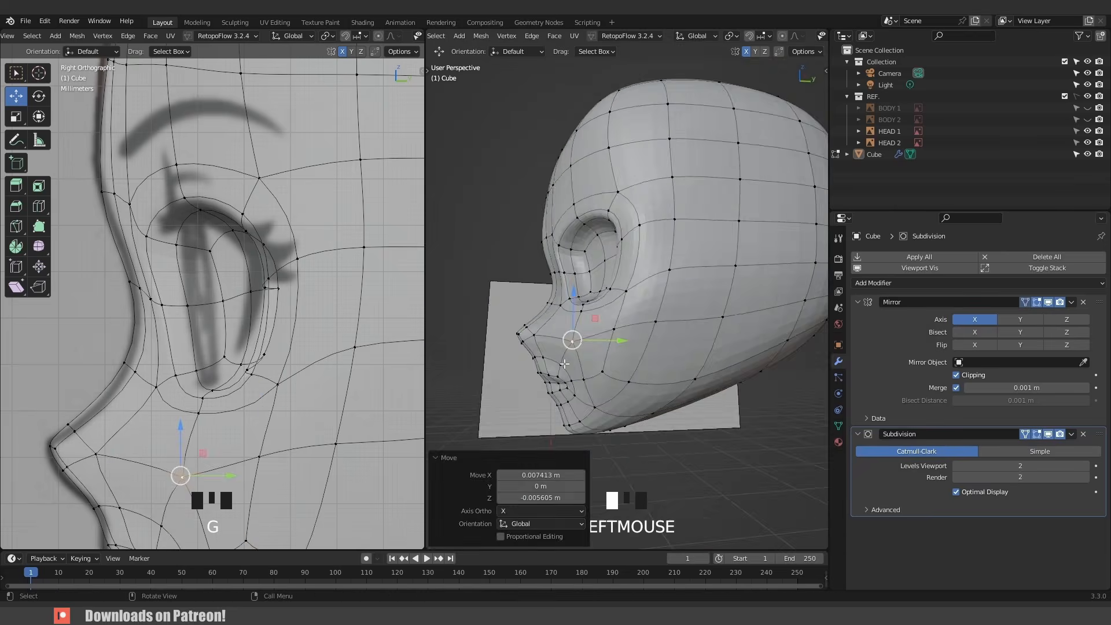
click(580, 341)
- Move the outer eye-corner vertices in the front view to tighten the socket outline
key(KP_1)
scroll(625, 289, up, 2)
click(734, 246)
key(g)
click(722, 251)
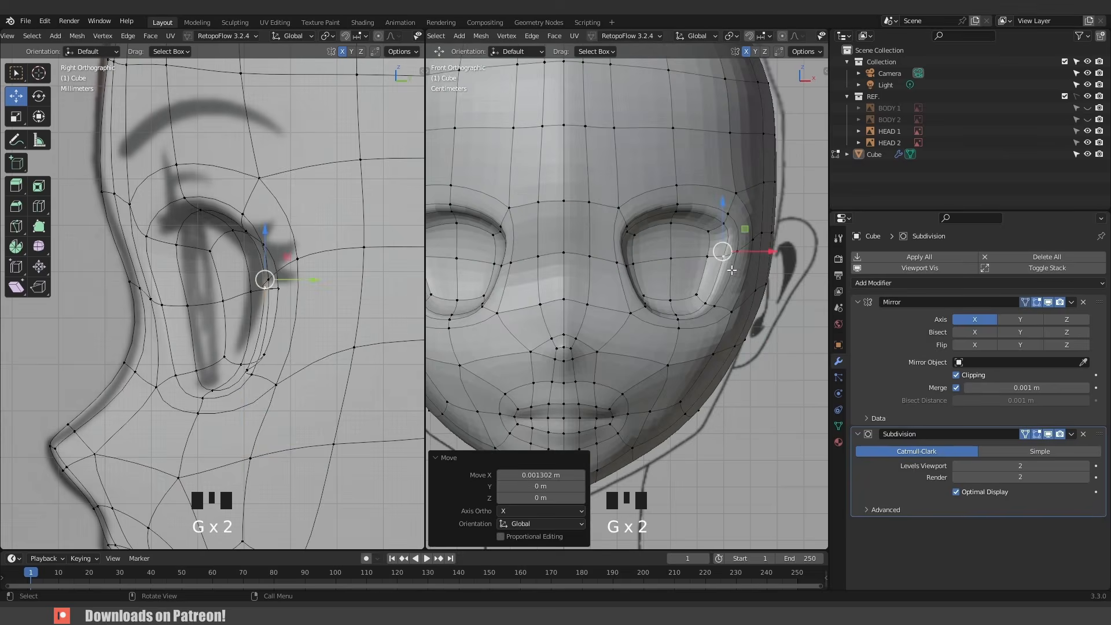
key(g)
middle_drag(722, 251, 681, 291)
click(726, 371)
key(Tab)
key(Tab)
- Reshape the forehead and top-of-head vertices with proportional editing, then return to object mode and save the file
click(620, 217)
key(g)
click(643, 213)
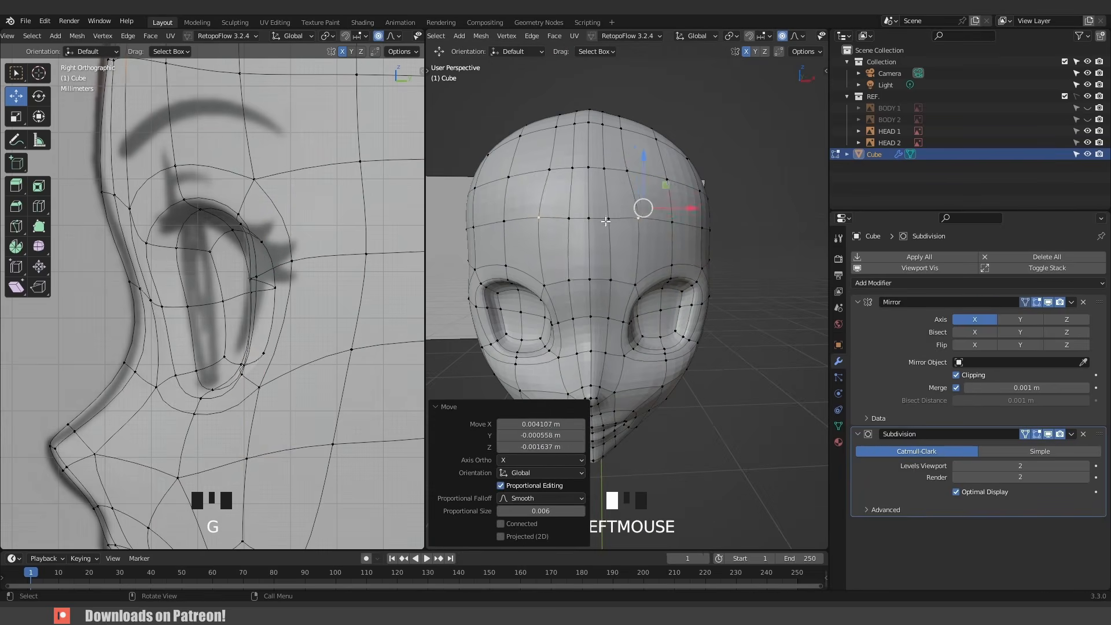
middle_drag(639, 156, 623, 260)
click(589, 223)
key(g)
click(591, 191)
middle_drag(619, 220, 704, 277)
key(g)
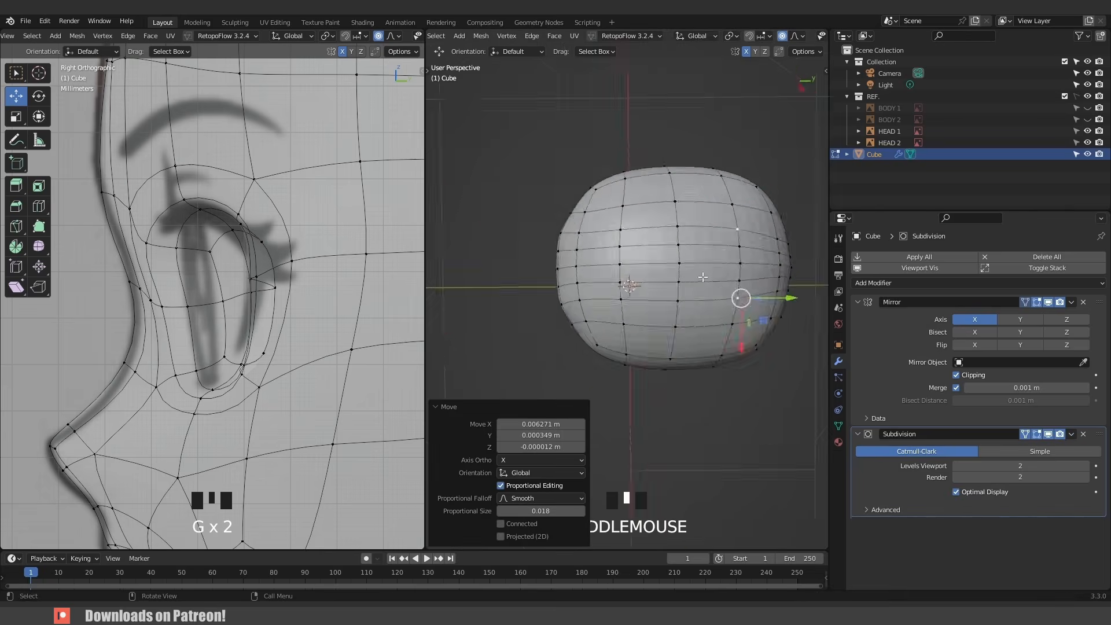
click(641, 202)
key(g)
click(625, 260)
key(Tab)
middle_drag(625, 260, 706, 327)
key(ctrl+s)
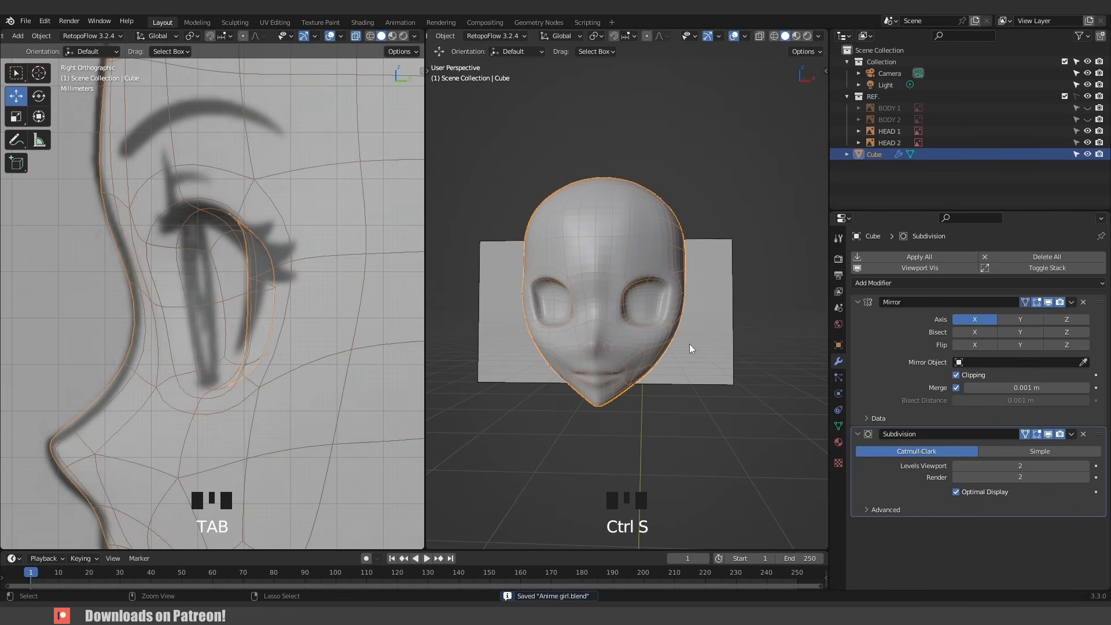
- Switch to Sculpt Mode, push the eye area with the Grab brush, and return to object mode
key(KP_1)
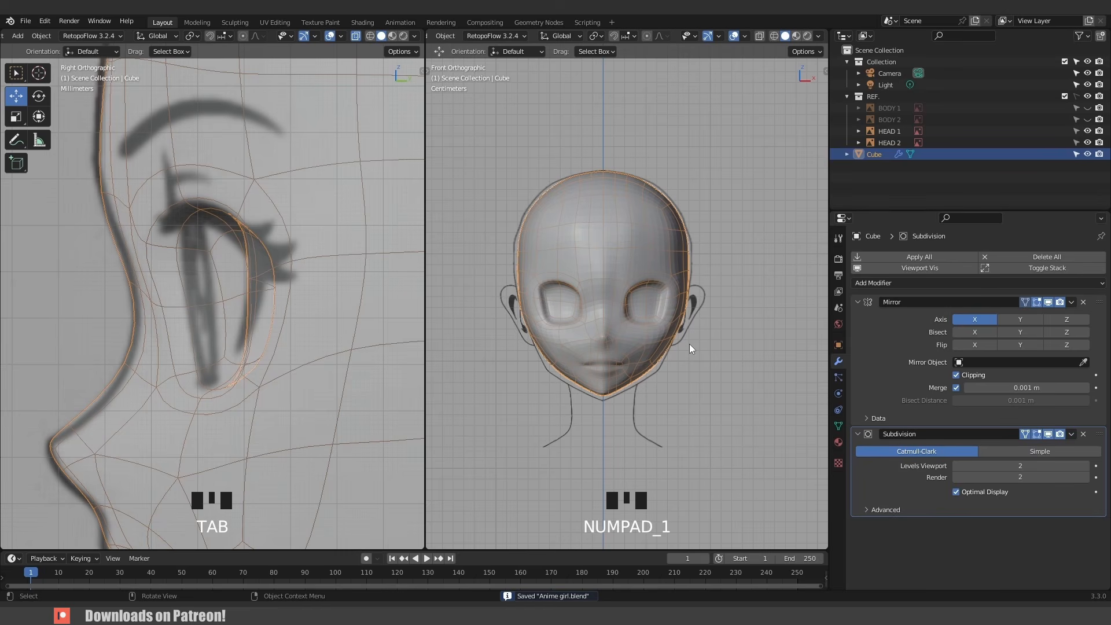
shift+middle_drag(637, 379, 628, 345)
key(ctrl+Tab)
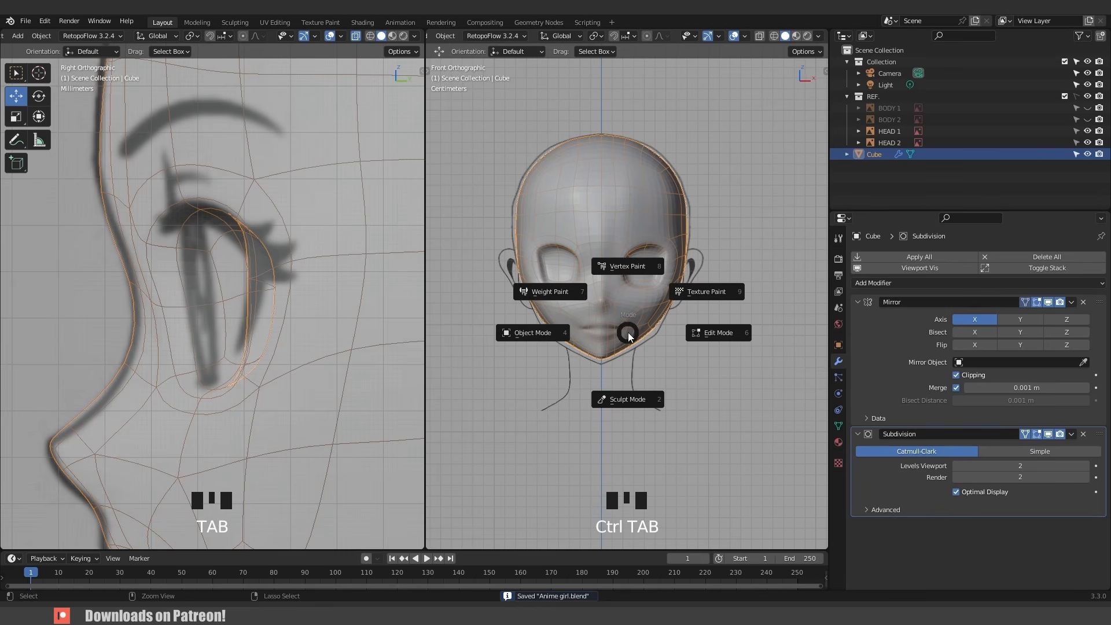
click(636, 400)
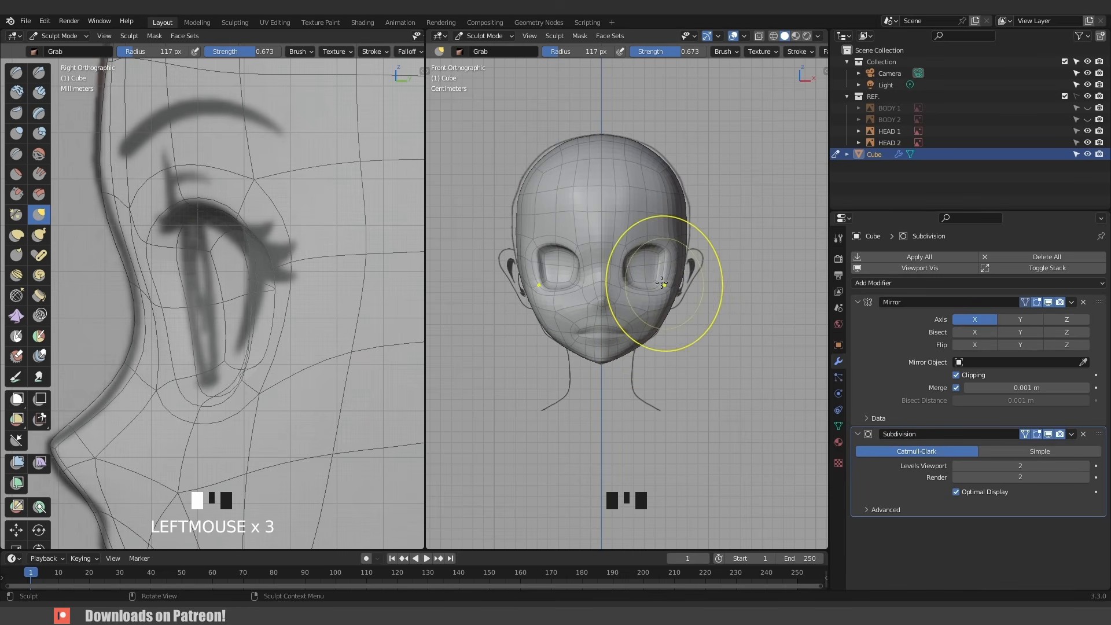
key(alt+z)
key(alt+z)
middle_drag(671, 289, 681, 330)
key(ctrl+Tab)
click(619, 365)
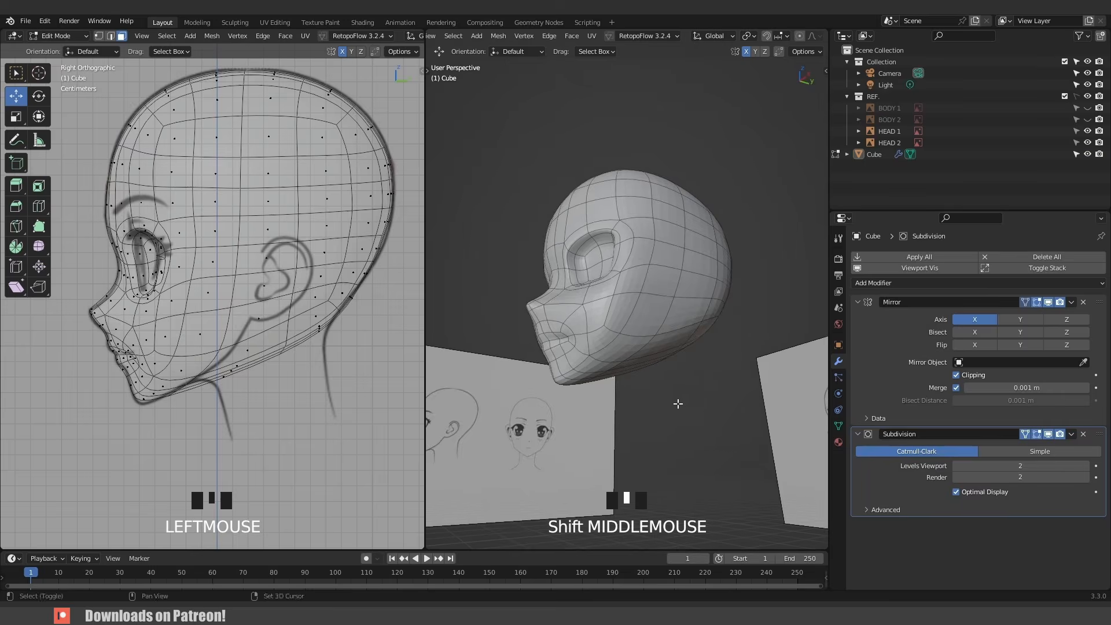
- Select the faces along the lower jaw and cheek in edit mode and inset them by about 0.014 m
middle_drag(677, 378, 569, 318)
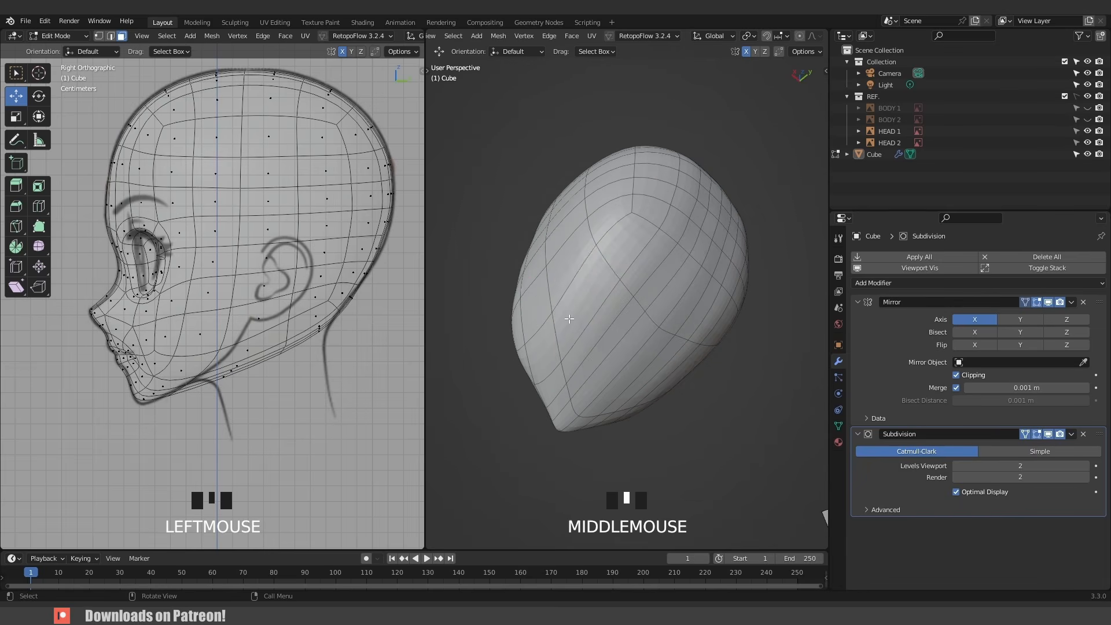
click(609, 265)
shift+click(625, 262)
shift+click(643, 278)
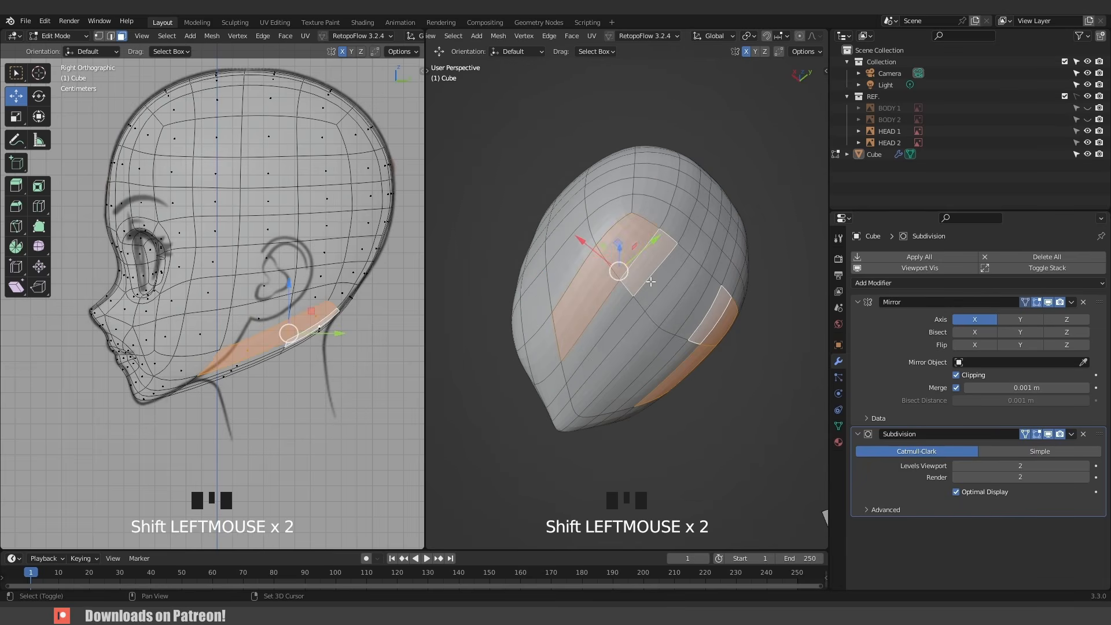
shift+click(654, 284)
shift+click(680, 305)
shift+click(665, 371)
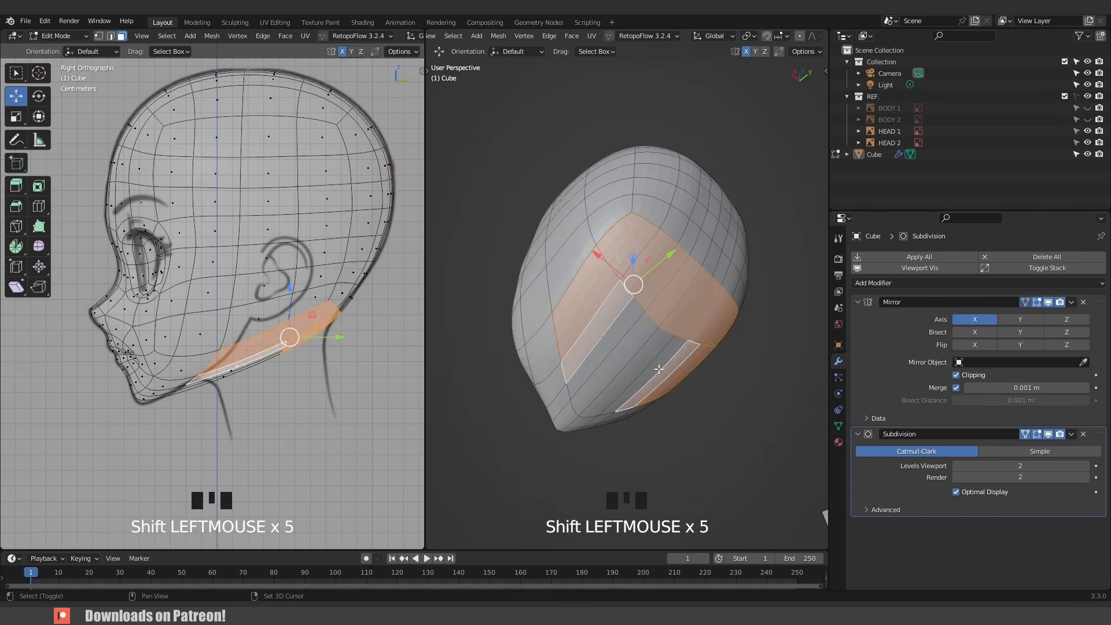
shift+click(648, 364)
shift+click(633, 356)
middle_drag(633, 356, 597, 384)
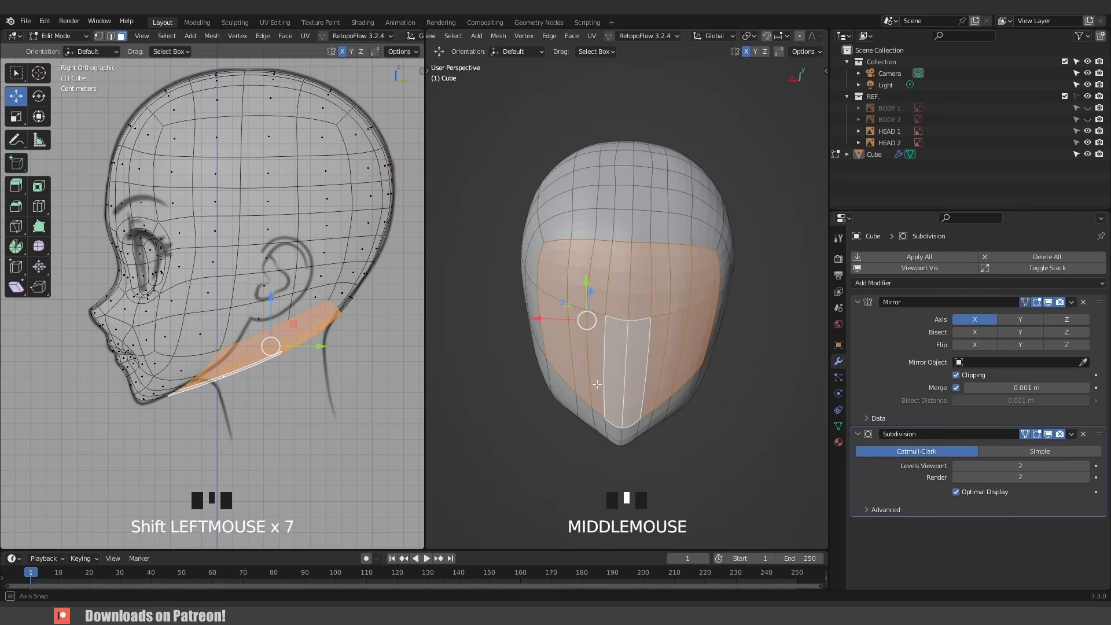
key(i)
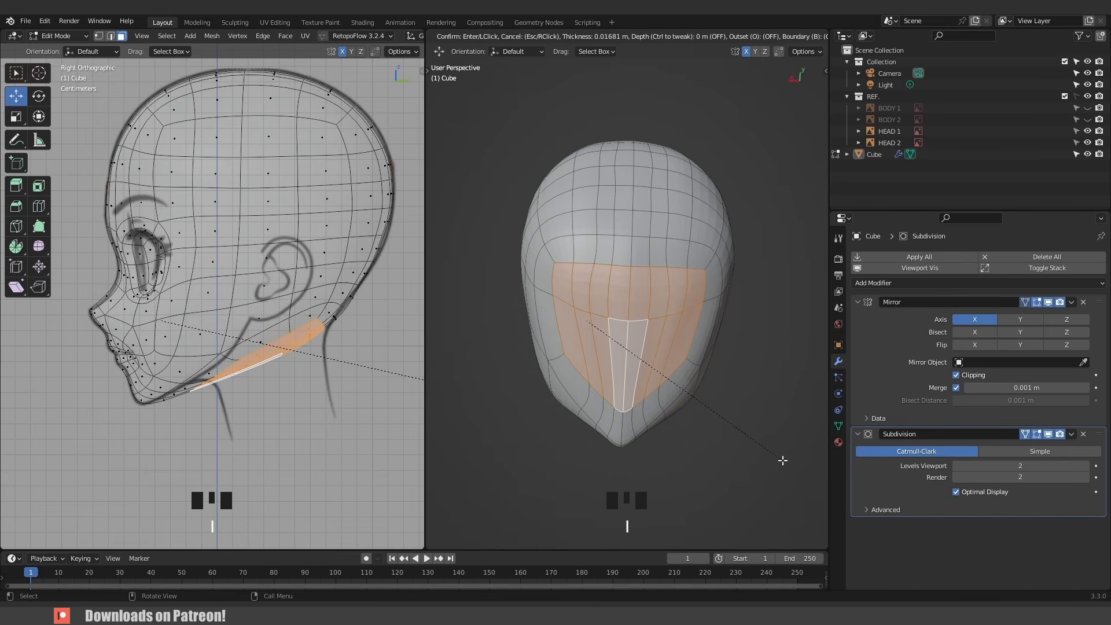
click(786, 463)
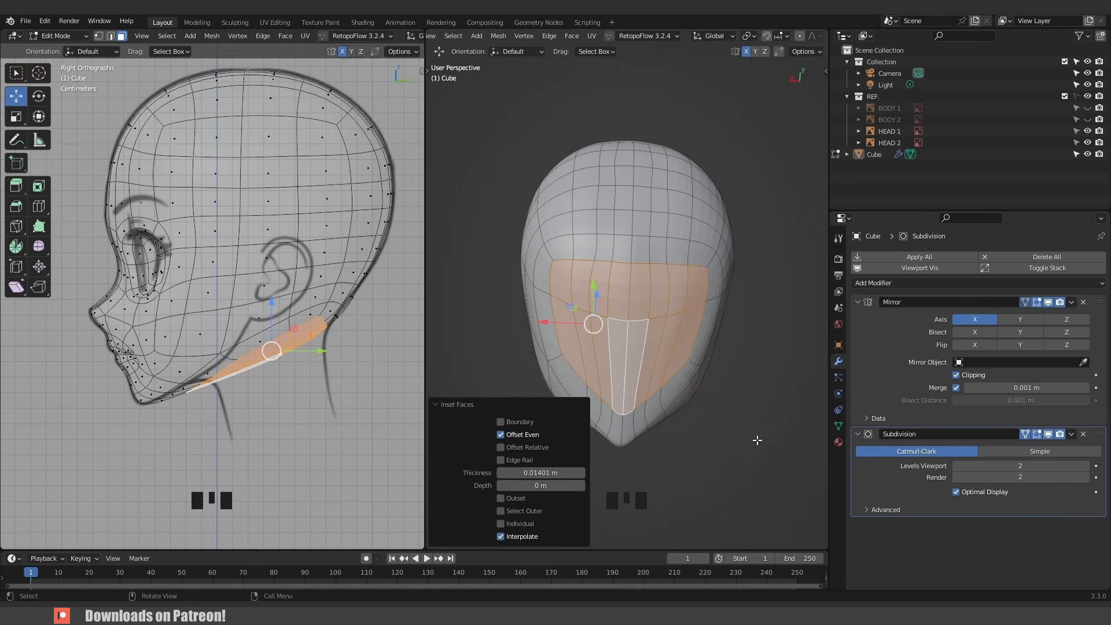
- Move the jaw and cheek vertices in the side view to follow the reference jawline
key(q)
key(1)
click(560, 277)
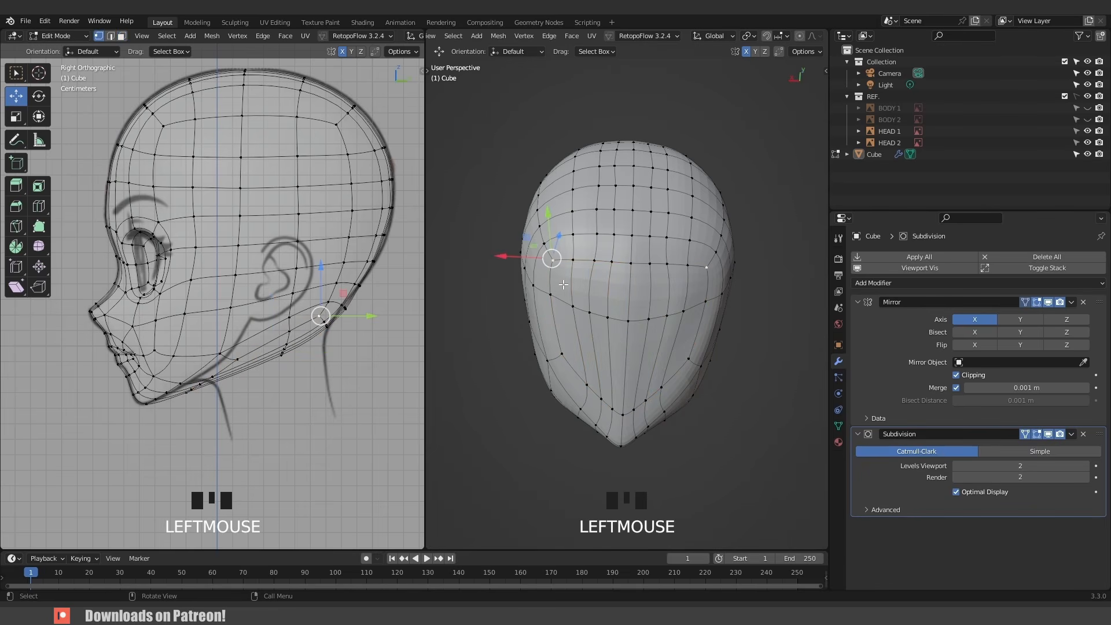
key(g)
click(571, 314)
click(685, 274)
key(g)
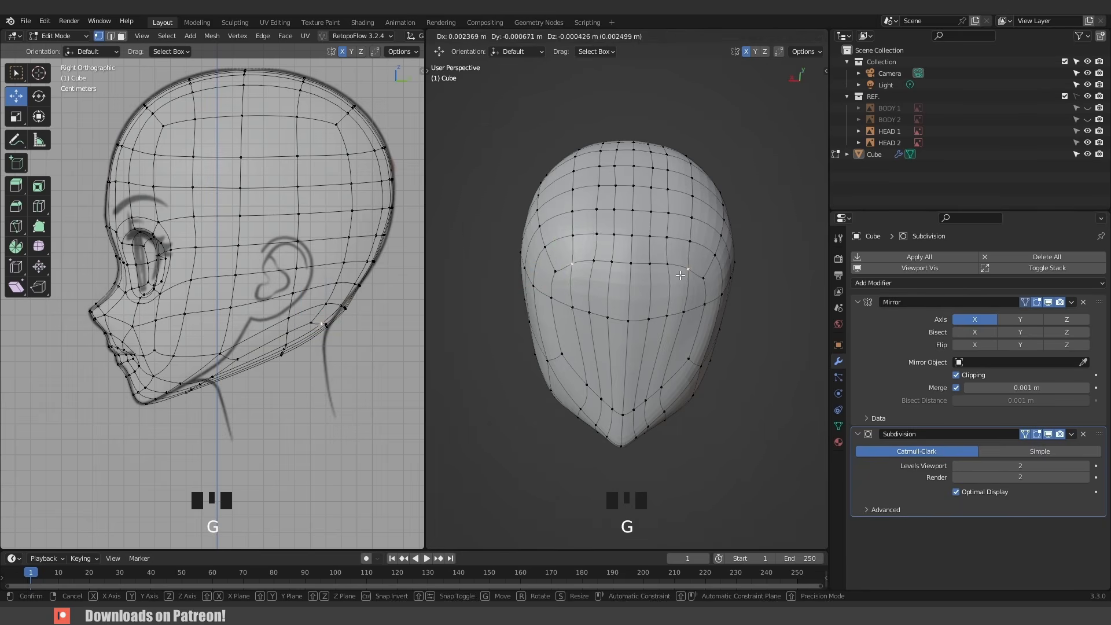
right_click(687, 271)
click(665, 396)
key(g)
click(669, 393)
middle_drag(670, 392, 589, 248)
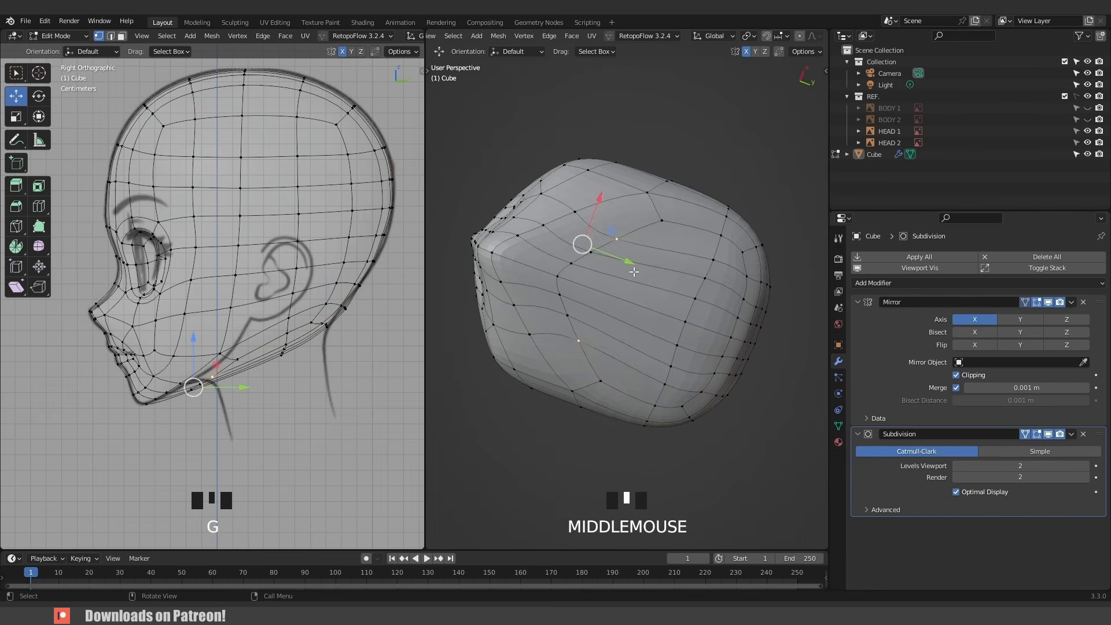
key(g)
click(229, 370)
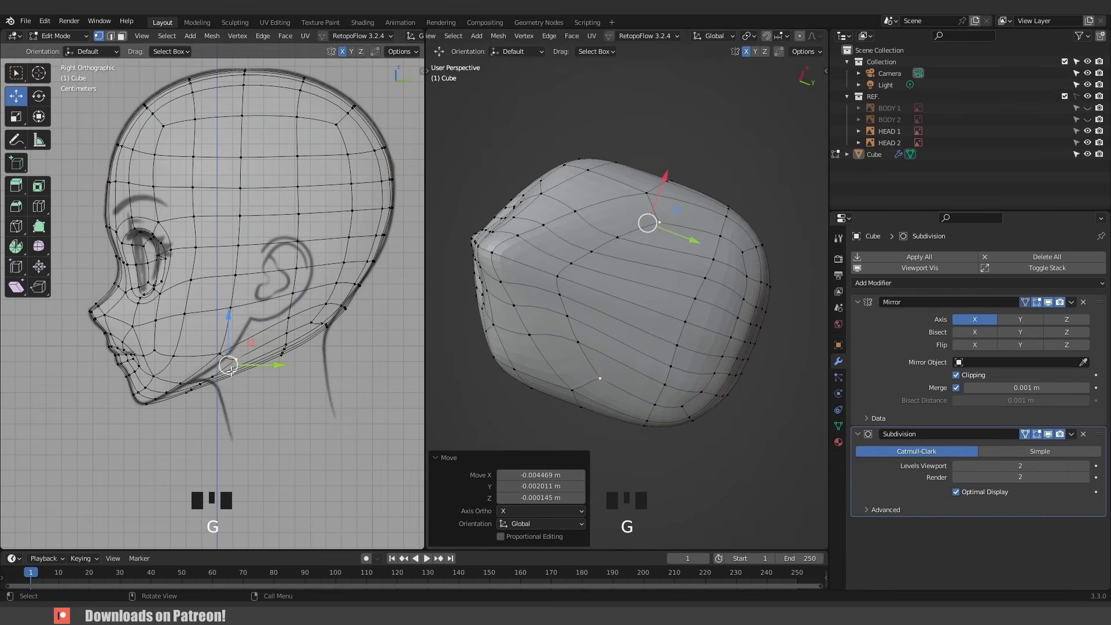
middle_drag(639, 285, 545, 327)
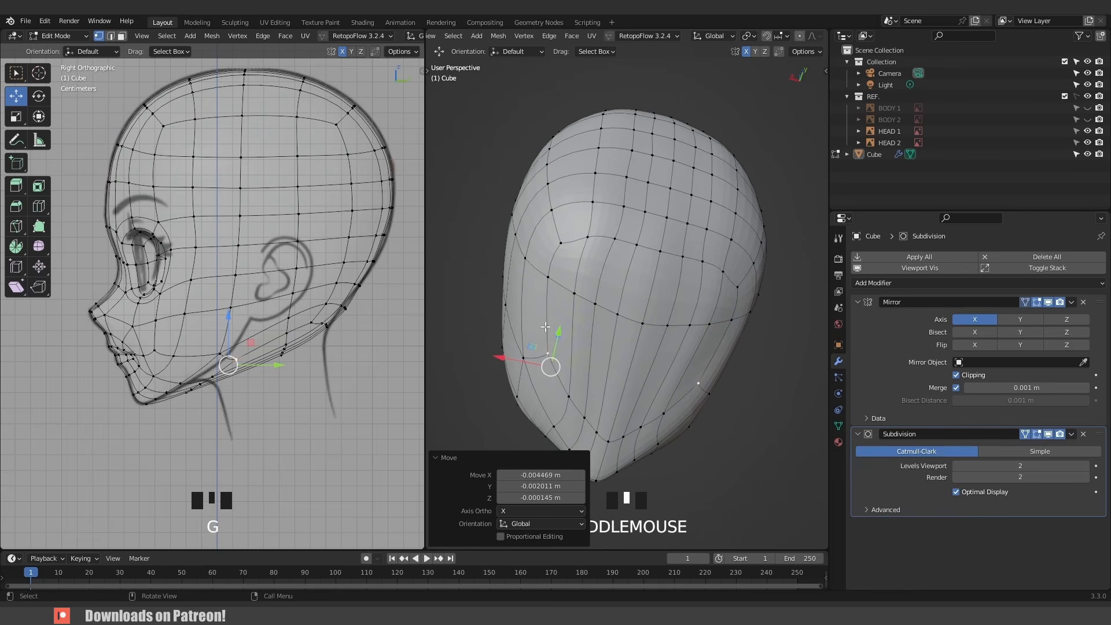
- Select the faces under the jaw and behind the cheek in face mode and delete them to open the head's underside
key(3)
click(680, 325)
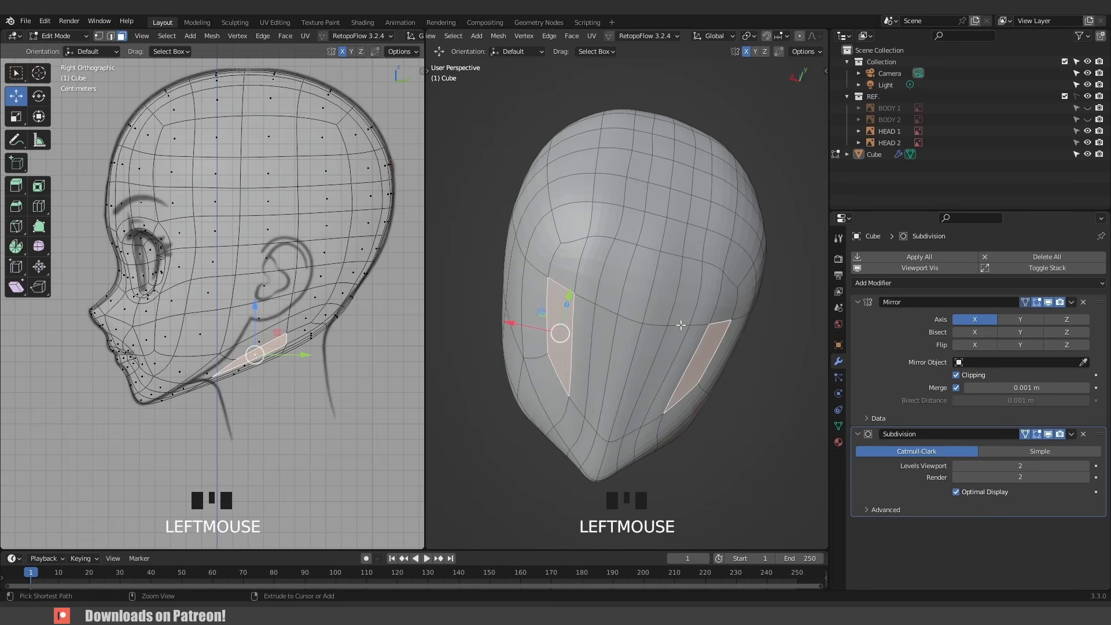
ctrl+click(688, 343)
ctrl+click(639, 359)
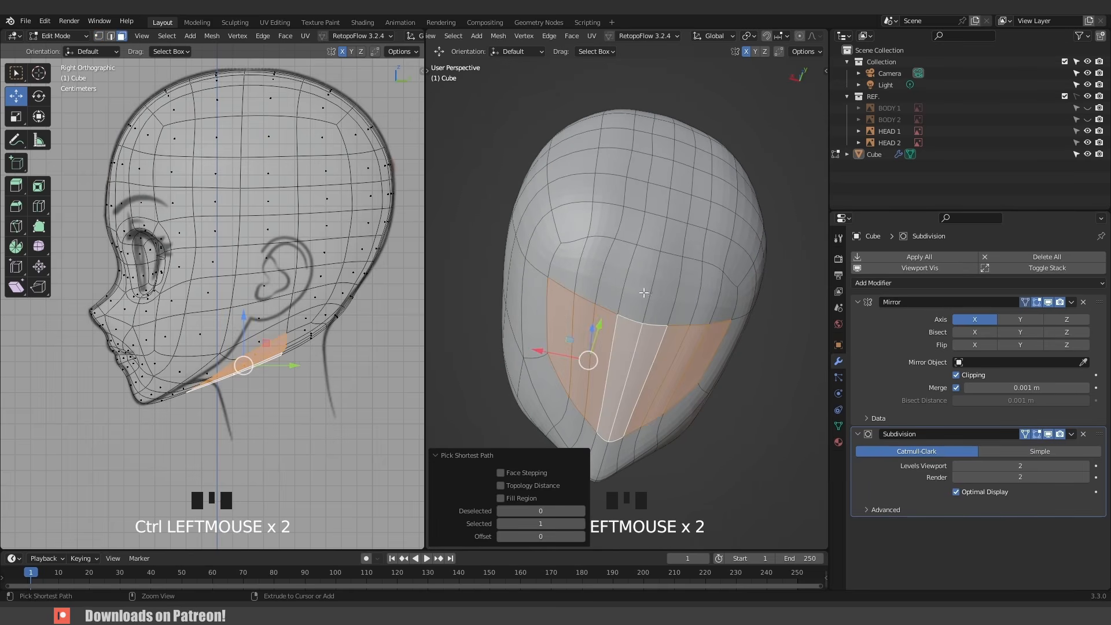
ctrl+click(580, 276)
ctrl+click(596, 273)
key(x)
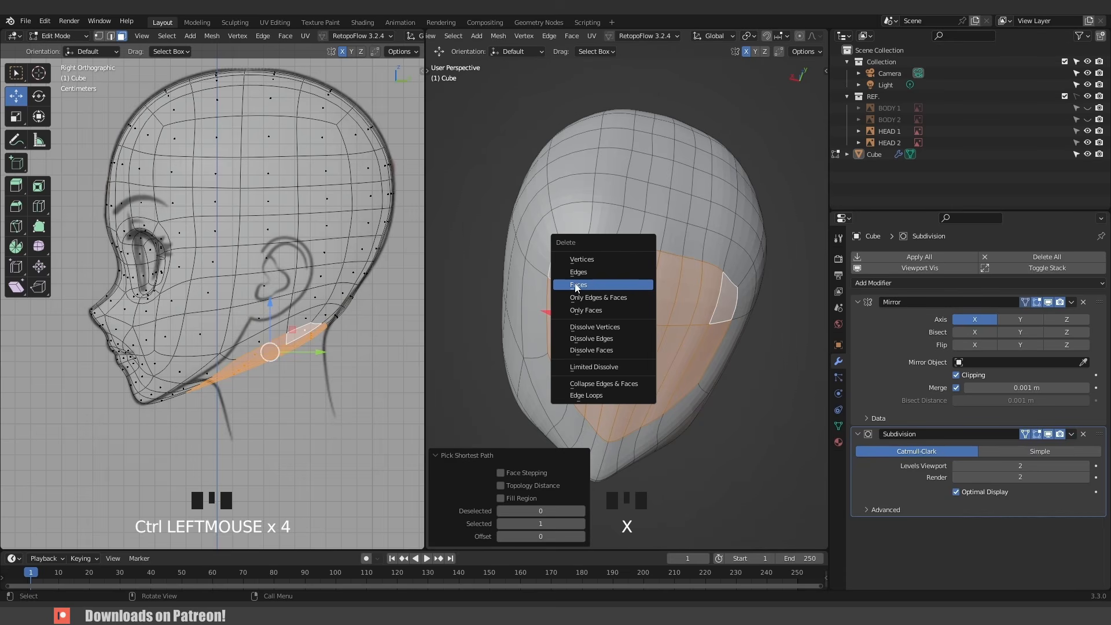
click(617, 284)
- Select the opening's boundary loop and search the add-on preferences for LoopTools
scroll(617, 283, down, 2)
middle_drag(617, 283, 617, 313)
scroll(617, 313, up, 2)
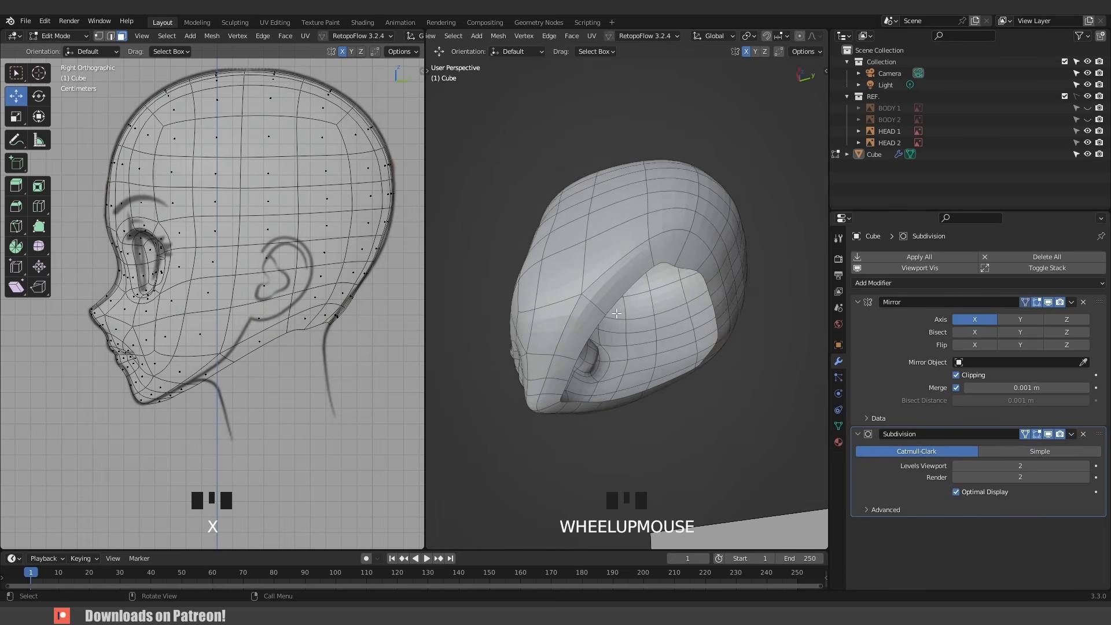
scroll(617, 313, up, 1)
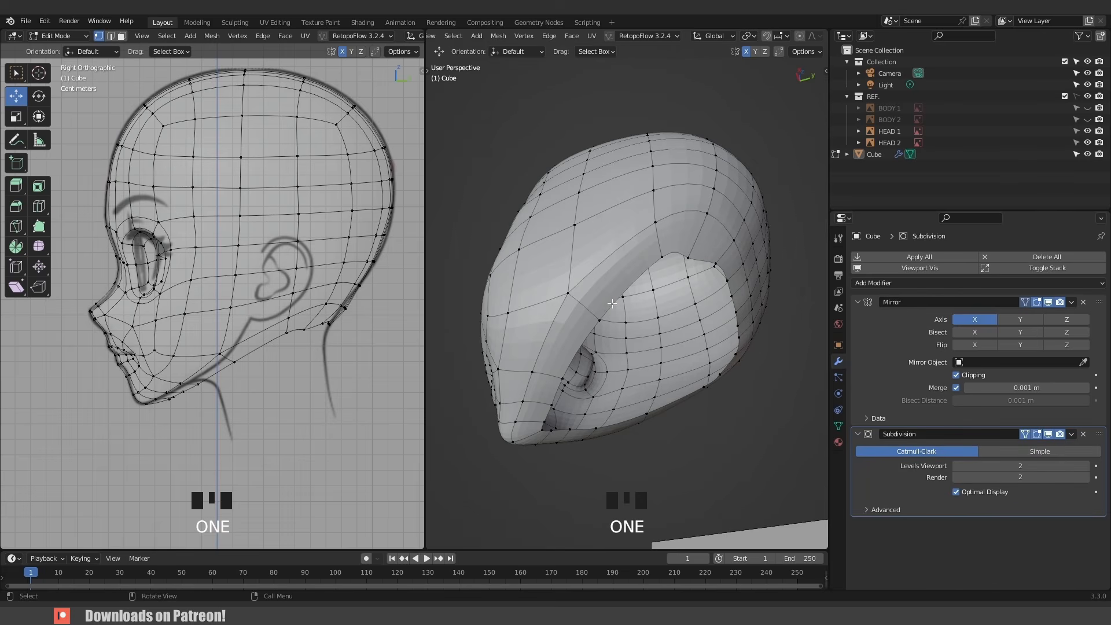
alt+click(611, 303)
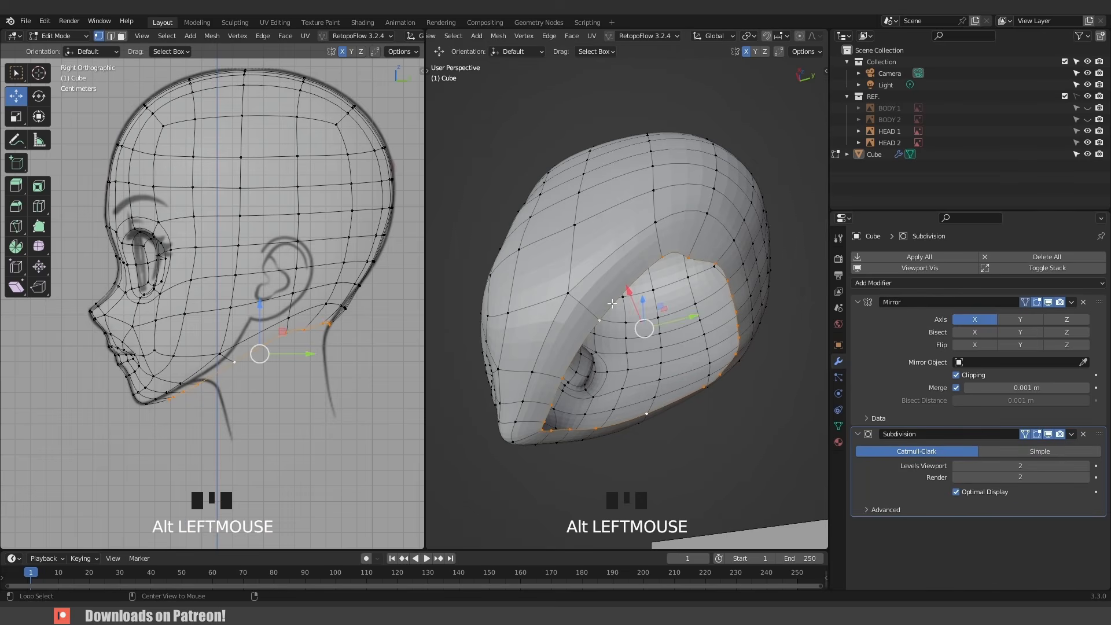
click(44, 22)
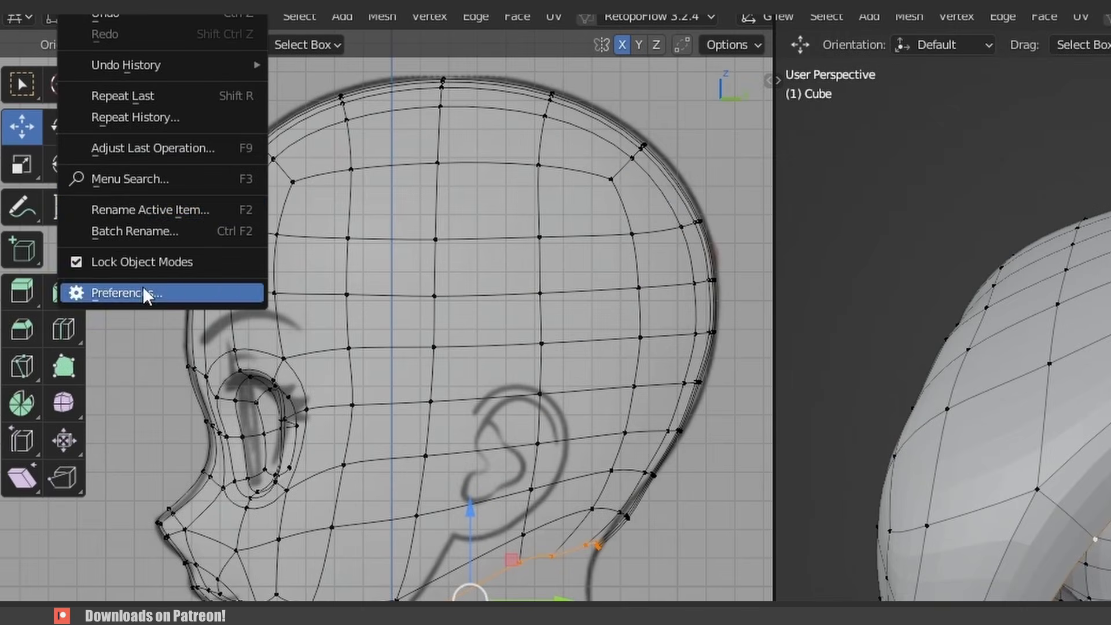
click(143, 292)
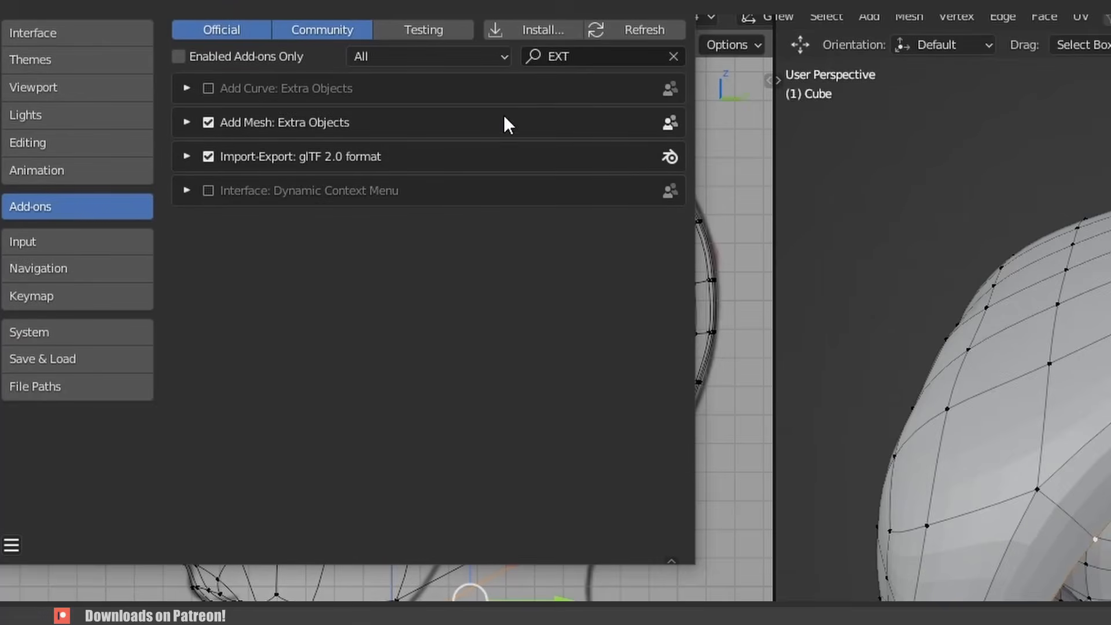
click(673, 56)
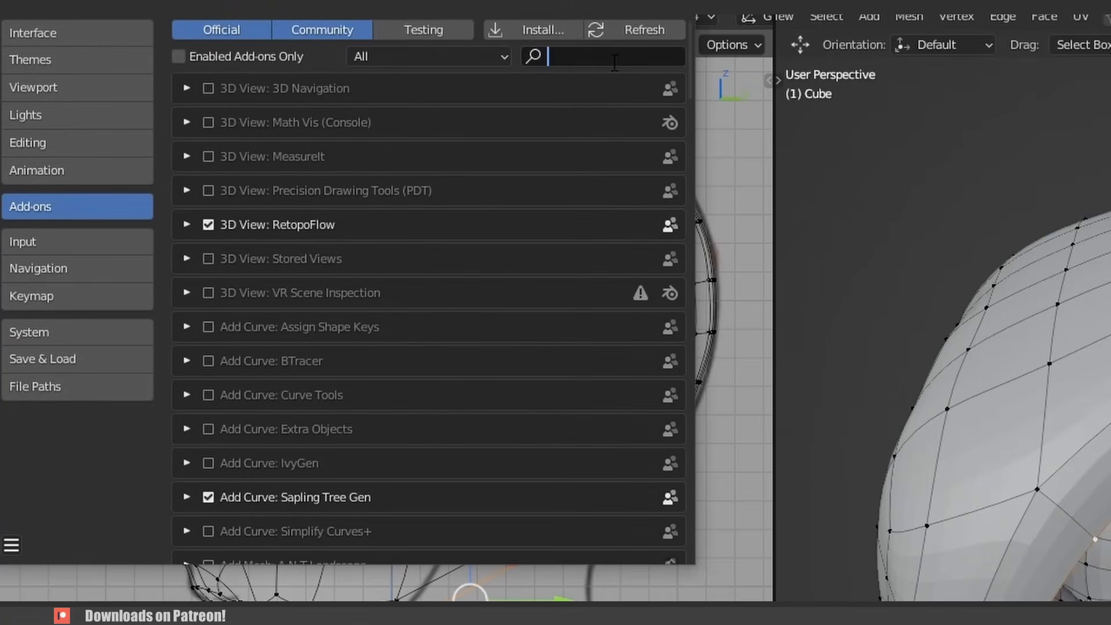
text(LOO)
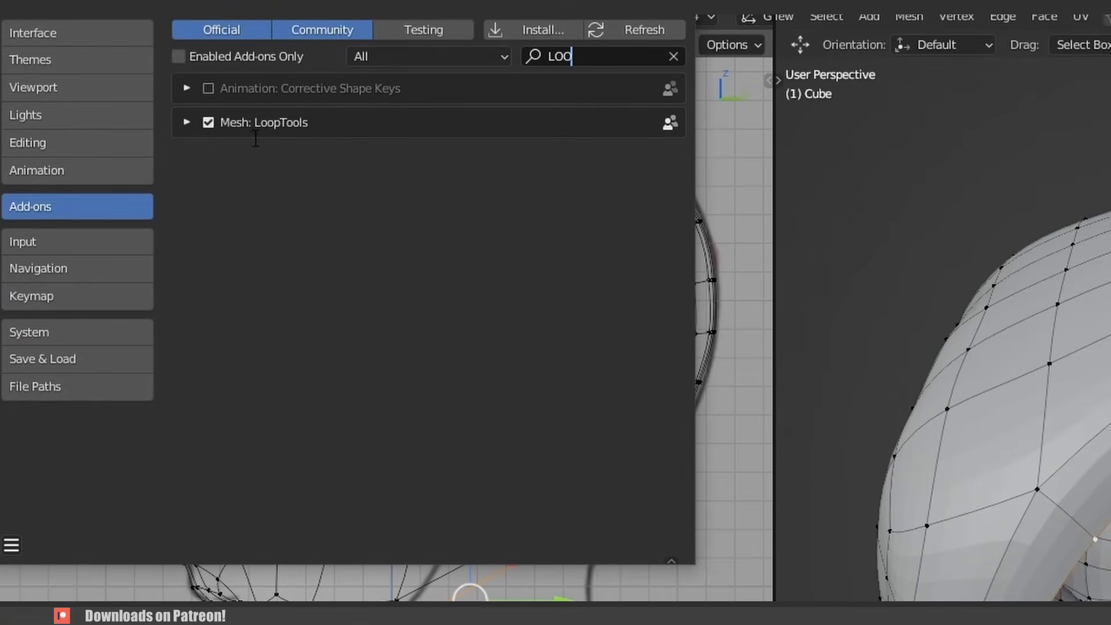
click(673, 5)
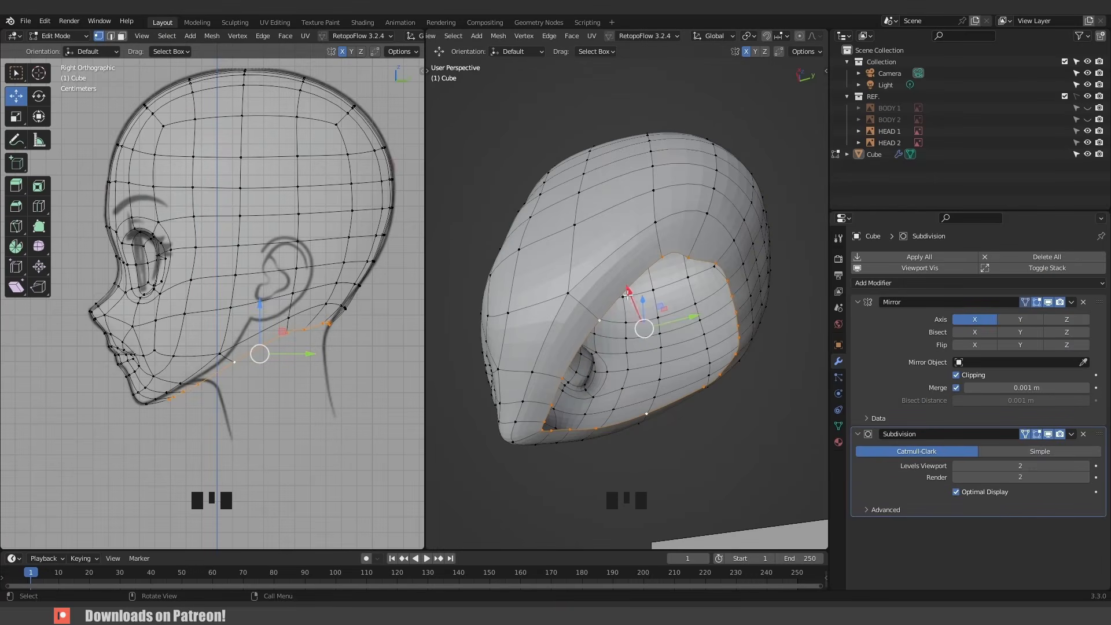
- Make the selected boundary loop round with the LoopTools Circle operation
right_click(628, 294)
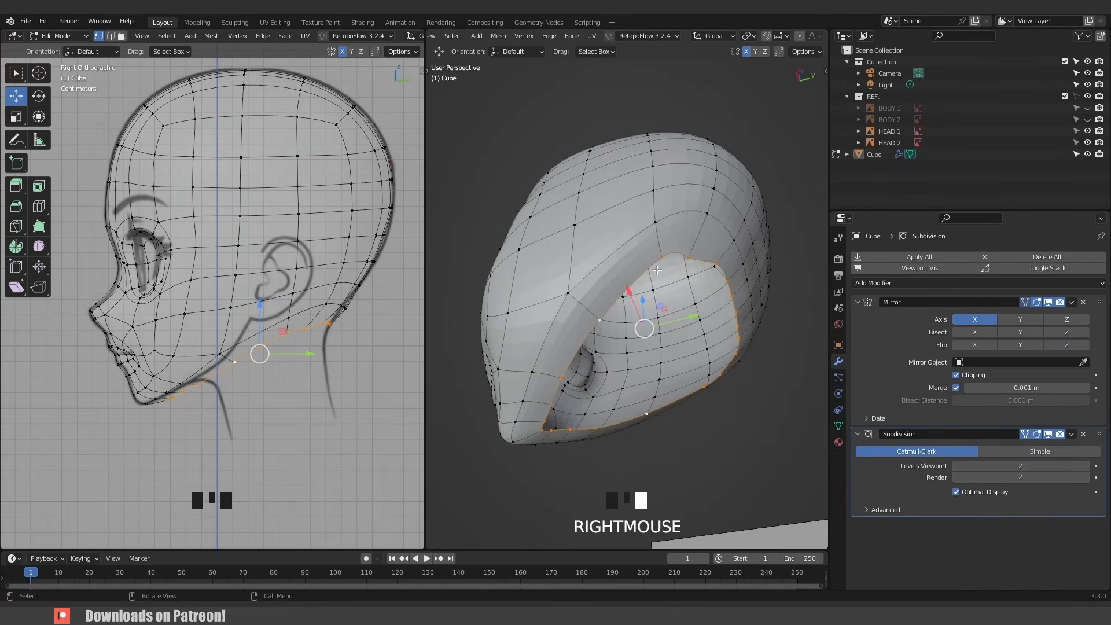
right_click(626, 274)
mouse_move(630, 265)
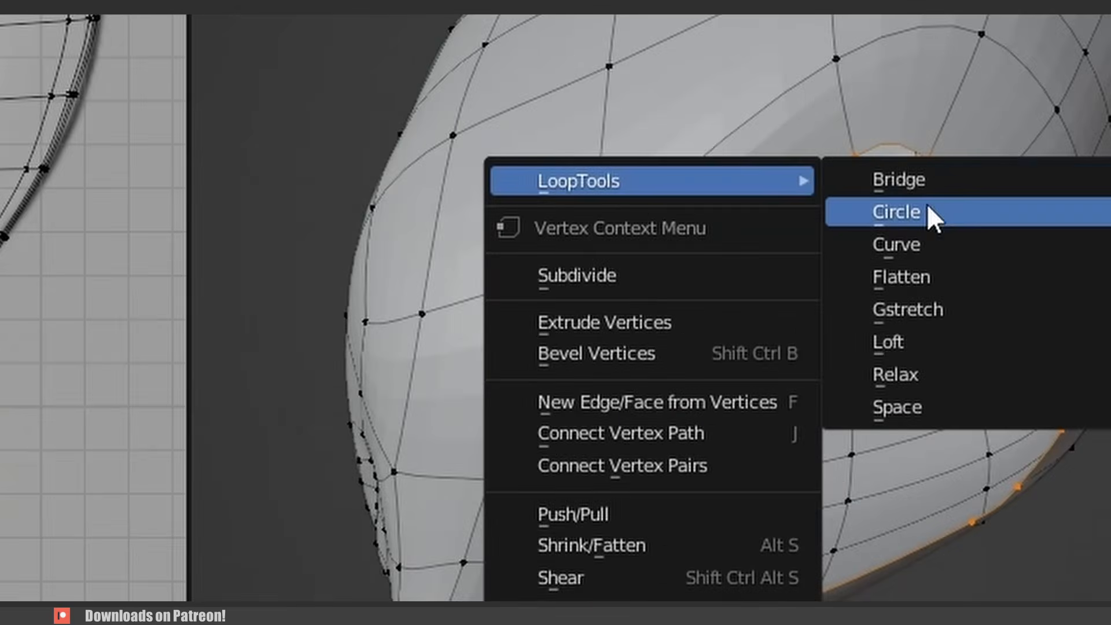
click(924, 211)
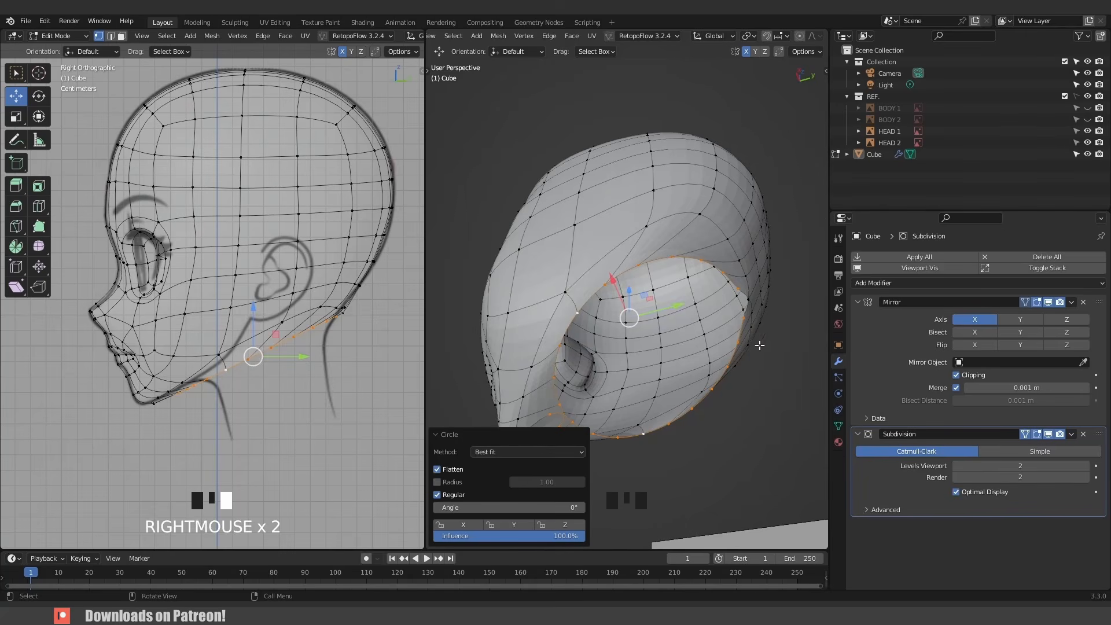
- Scale the circular loop down to 0.745
key(s)
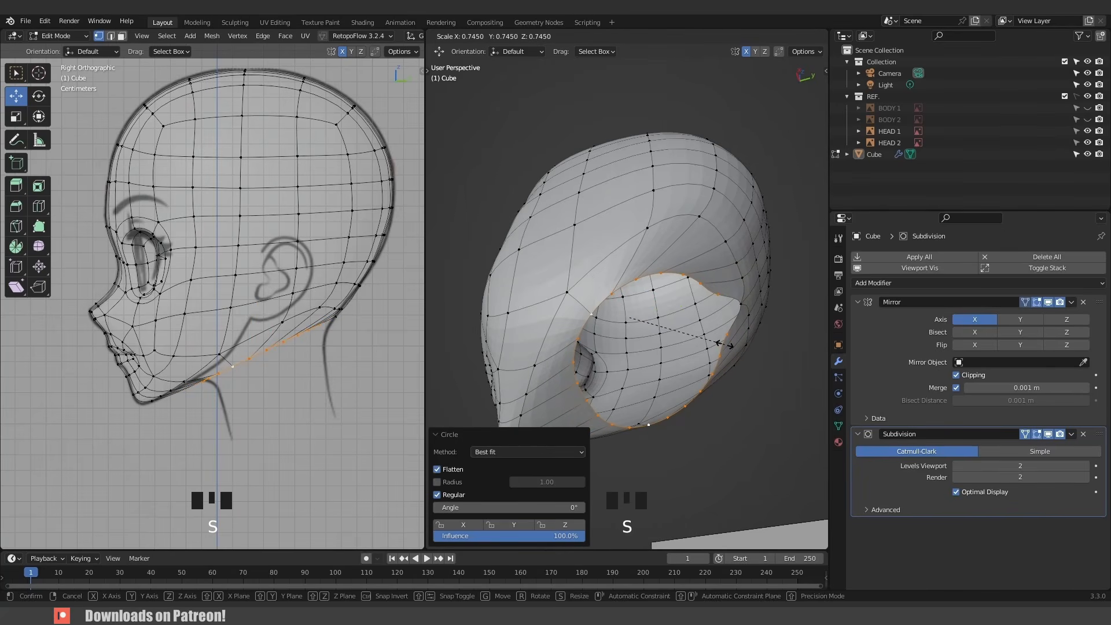
click(723, 346)
middle_drag(625, 312, 565, 322)
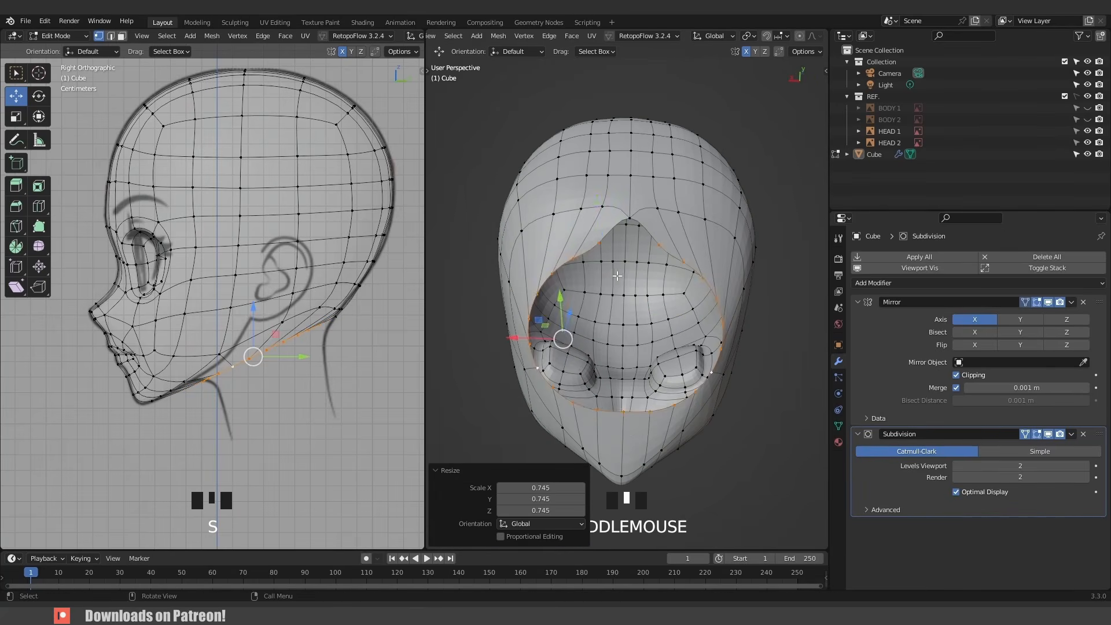
- Move the circular loop back and down to position the neck opening under the head
click(609, 269)
key(g)
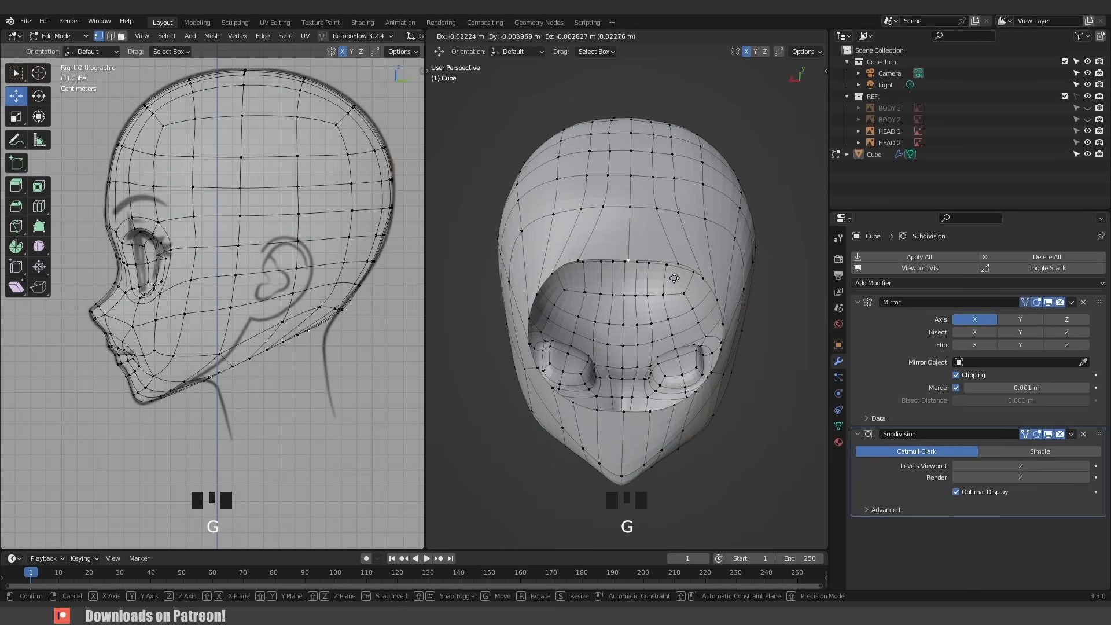
click(674, 278)
middle_drag(674, 277, 684, 346)
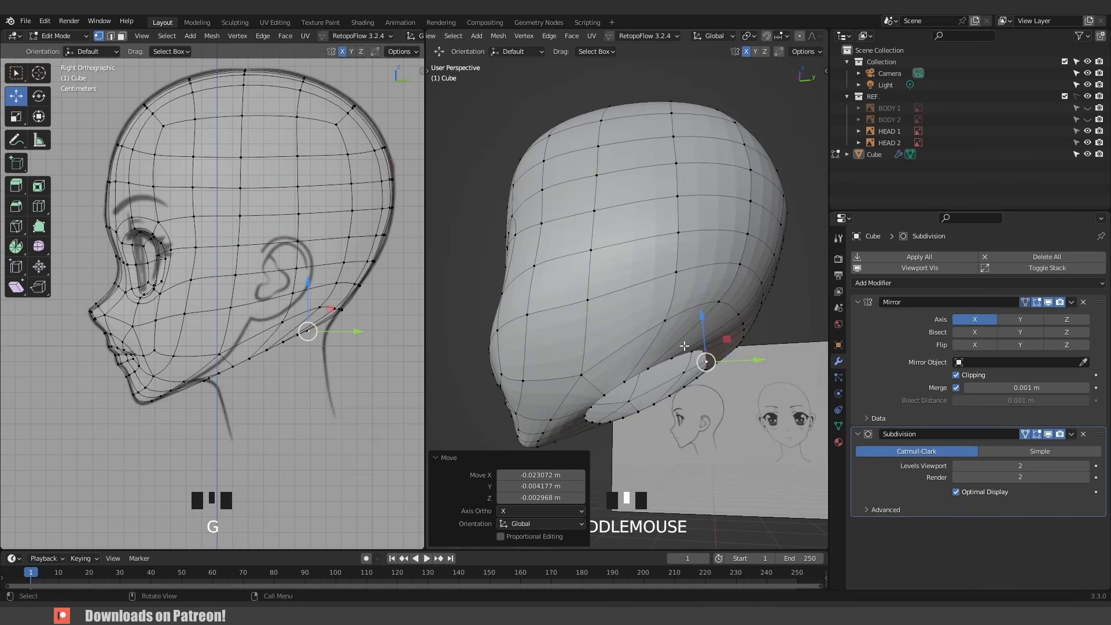
- Select the loop, extrude it down into a neck, and rotate the bottom edge to level it
alt+click(633, 378)
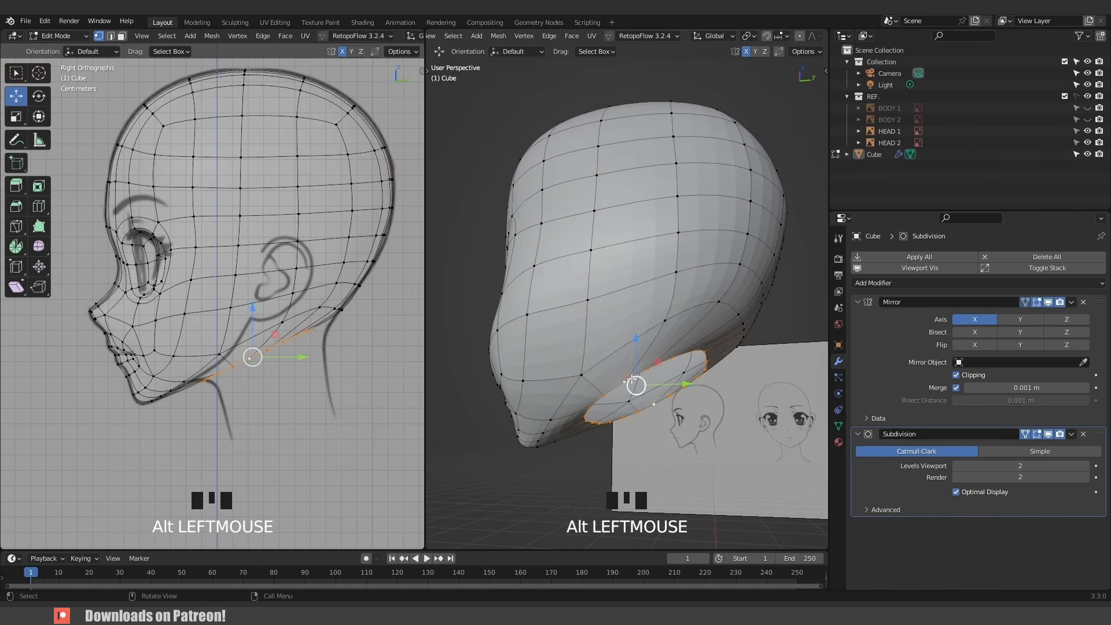
key(e)
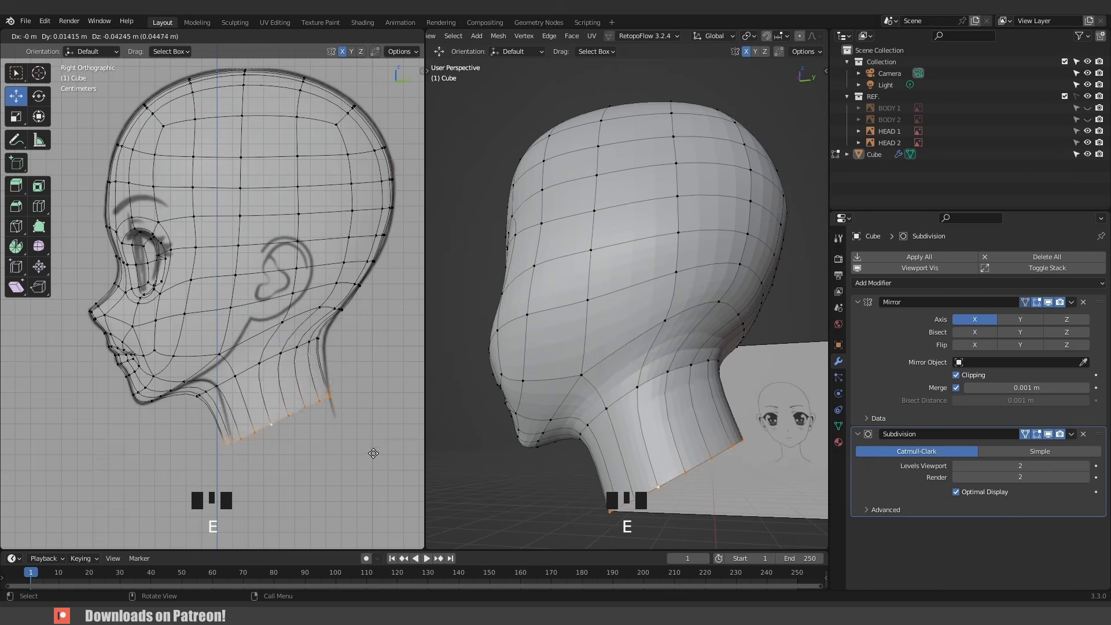
click(379, 473)
key(r)
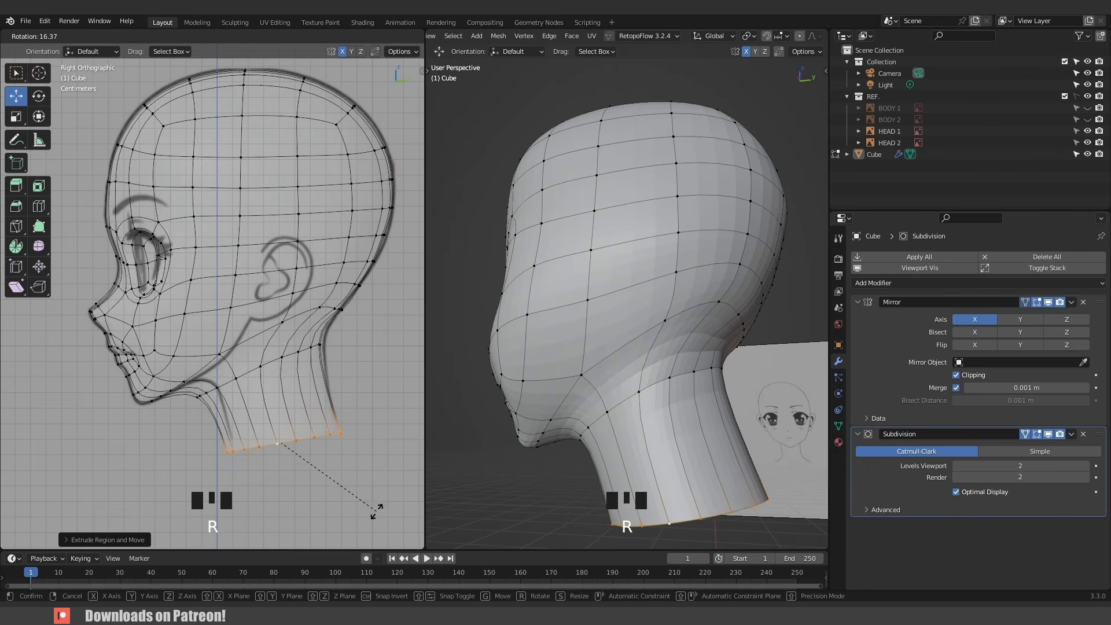
click(360, 514)
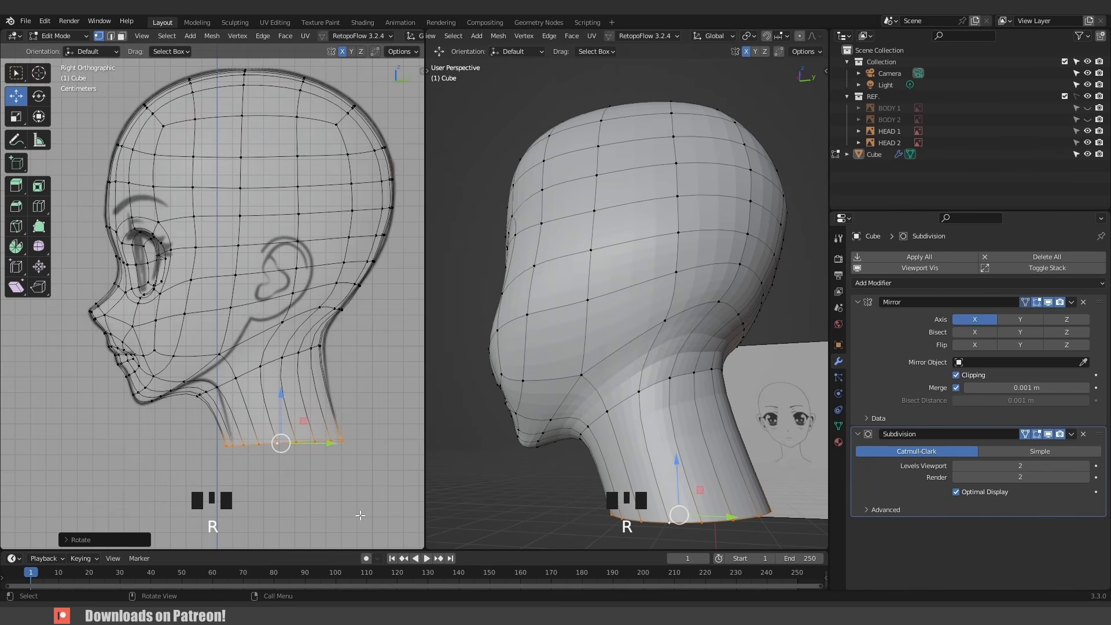
- Move the middle neck loop to follow the reference neck outline in the side view
alt+click(276, 366)
key(g)
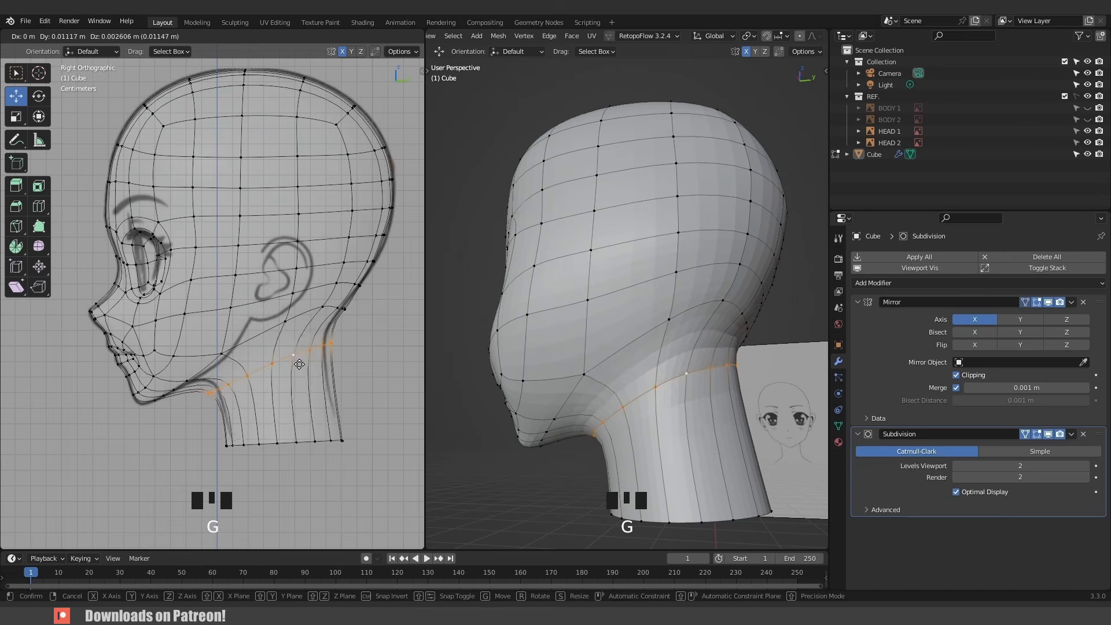
middle_drag(707, 432, 757, 372)
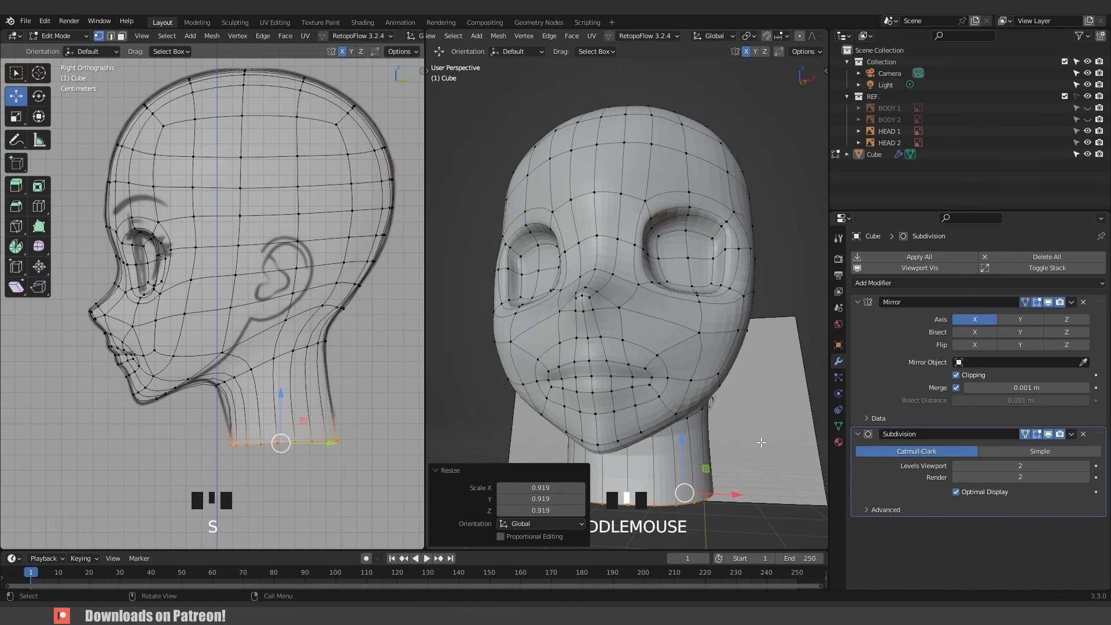
- In the front x-ray view, scale the neck's bottom loop to 0.919 and move it to match the reference neck
key(KP_1)
key(alt+z)
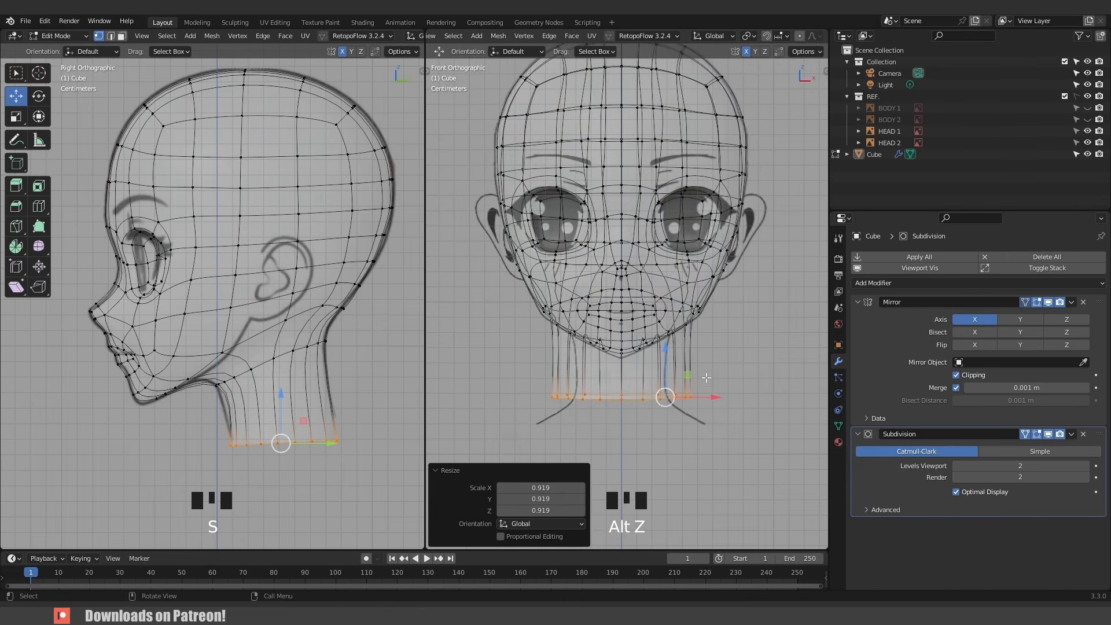
key(g)
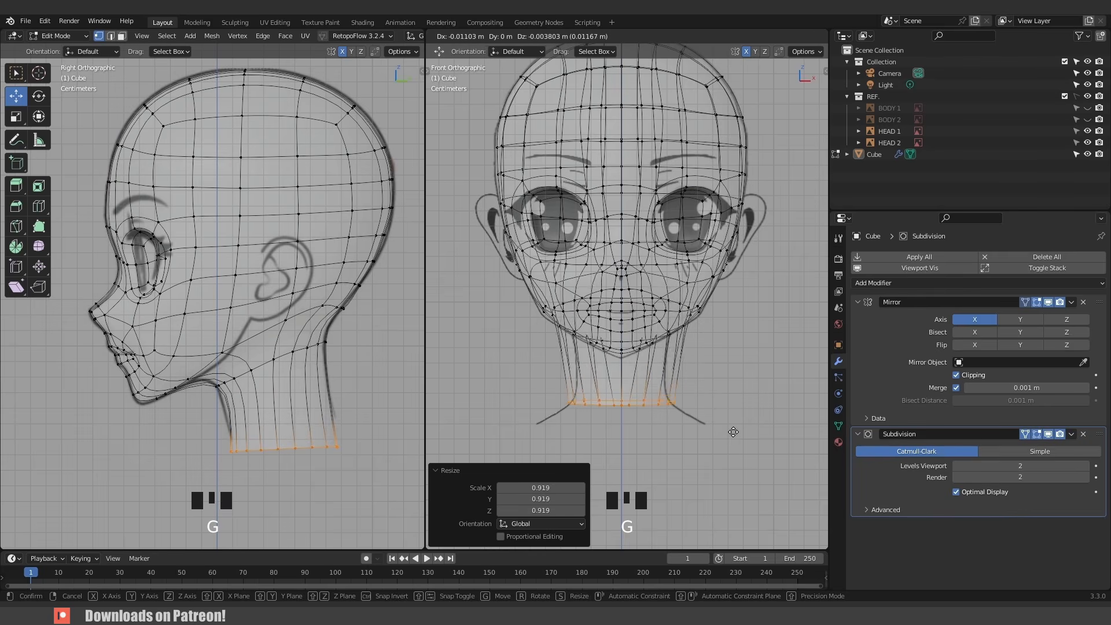
click(741, 432)
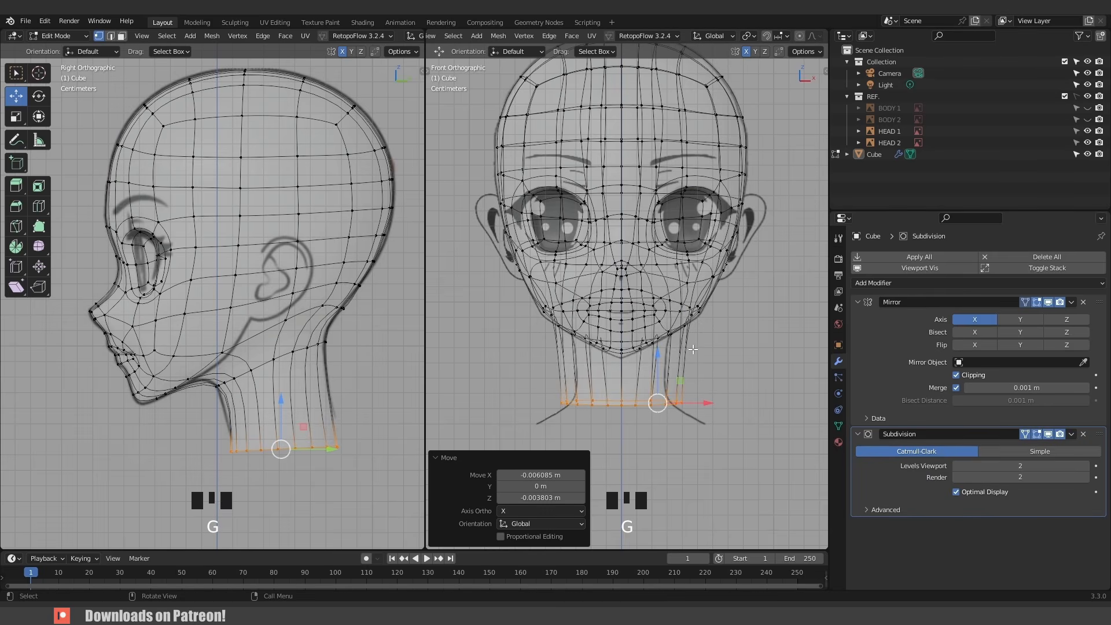
- Move the jaw vertex above the neck with proportional editing to smooth the jaw-to-neck transition, then leave edit mode
click(276, 361)
key(g)
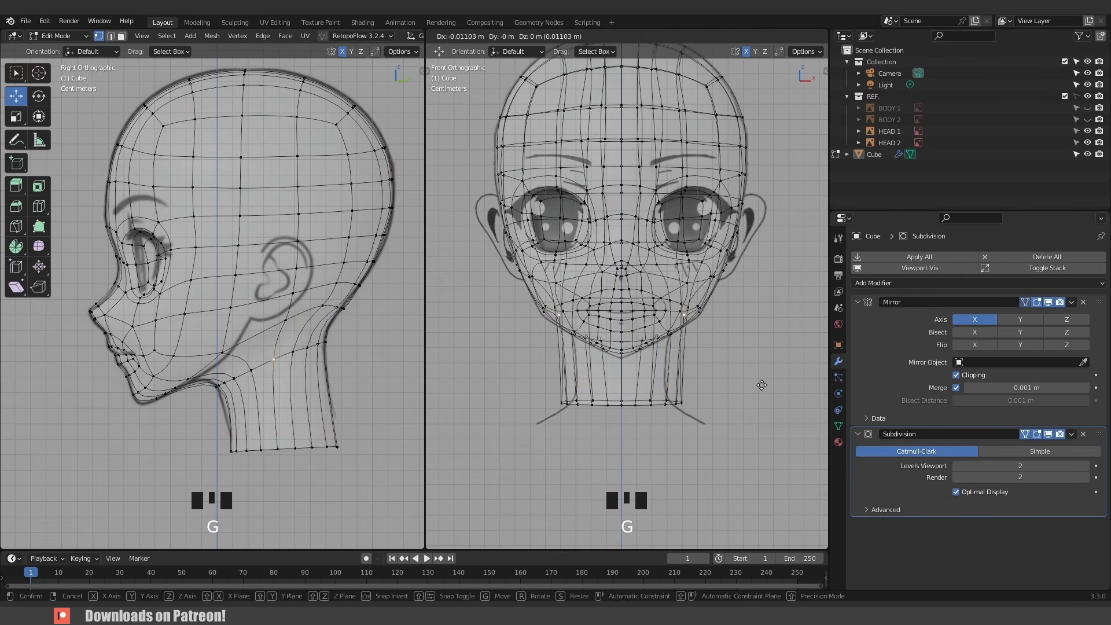
click(764, 385)
key(o)
key(g)
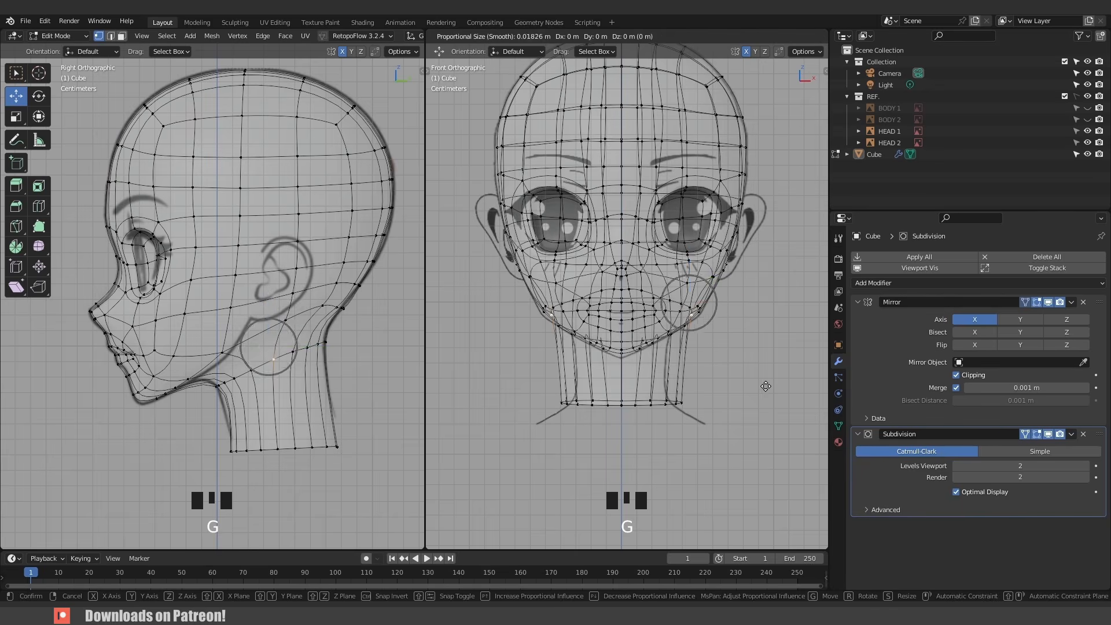
scroll(752, 389, down, 3)
click(743, 393)
key(g)
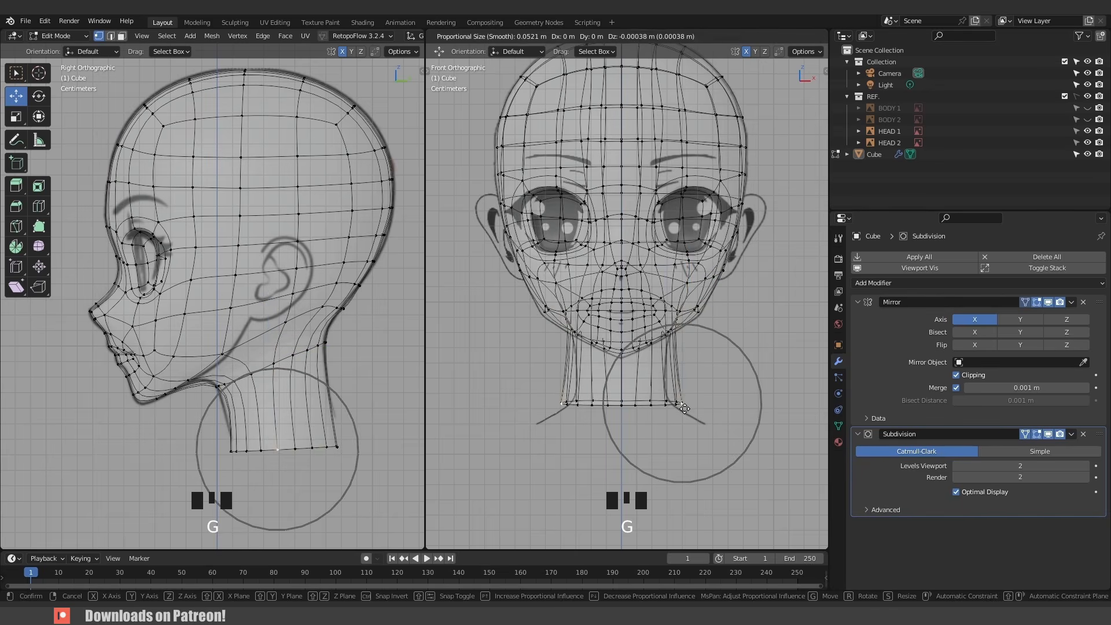
key(Tab)
- Zoom in on the mouth, reenter edit mode, and start a knife cut across the lips
middle_drag(665, 354, 586, 313)
scroll(592, 360, up, 3)
scroll(603, 348, up, 2)
click(587, 302)
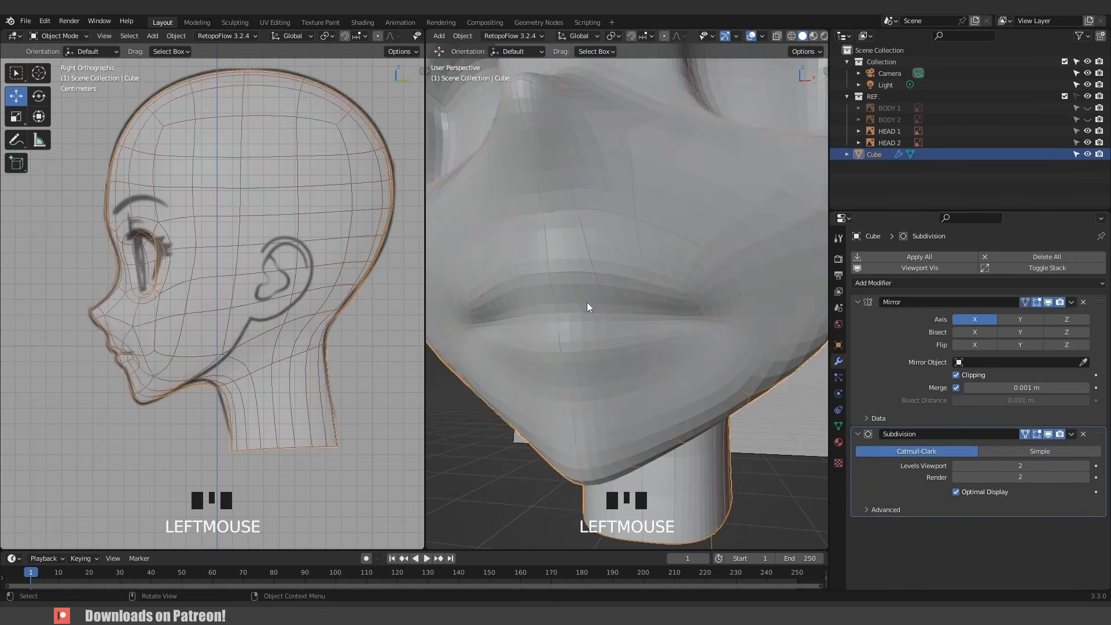
key(Tab)
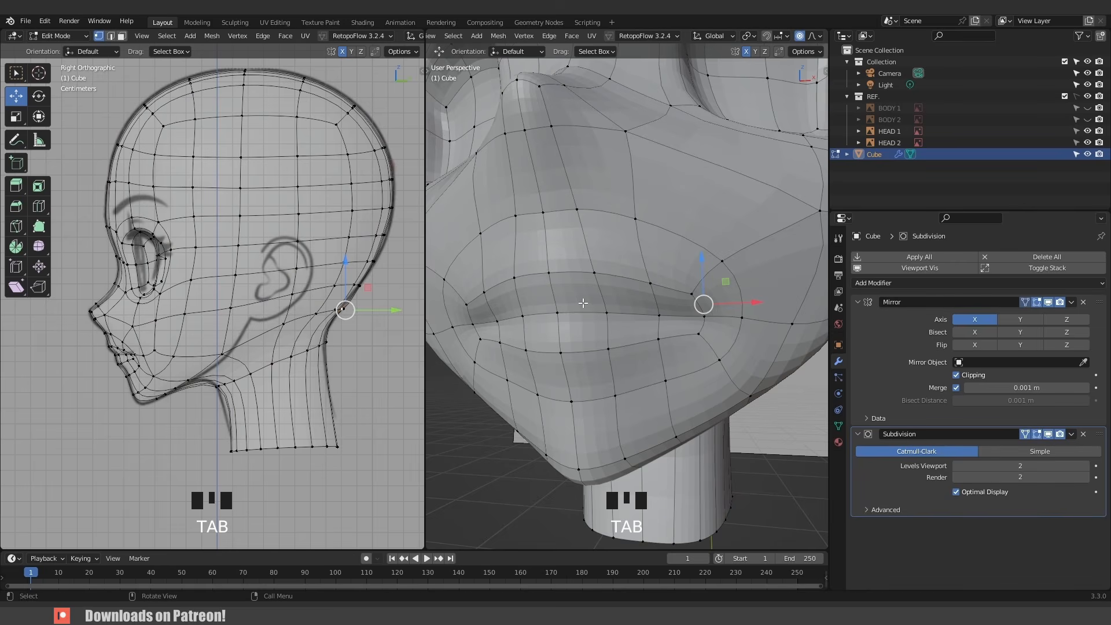
key(k)
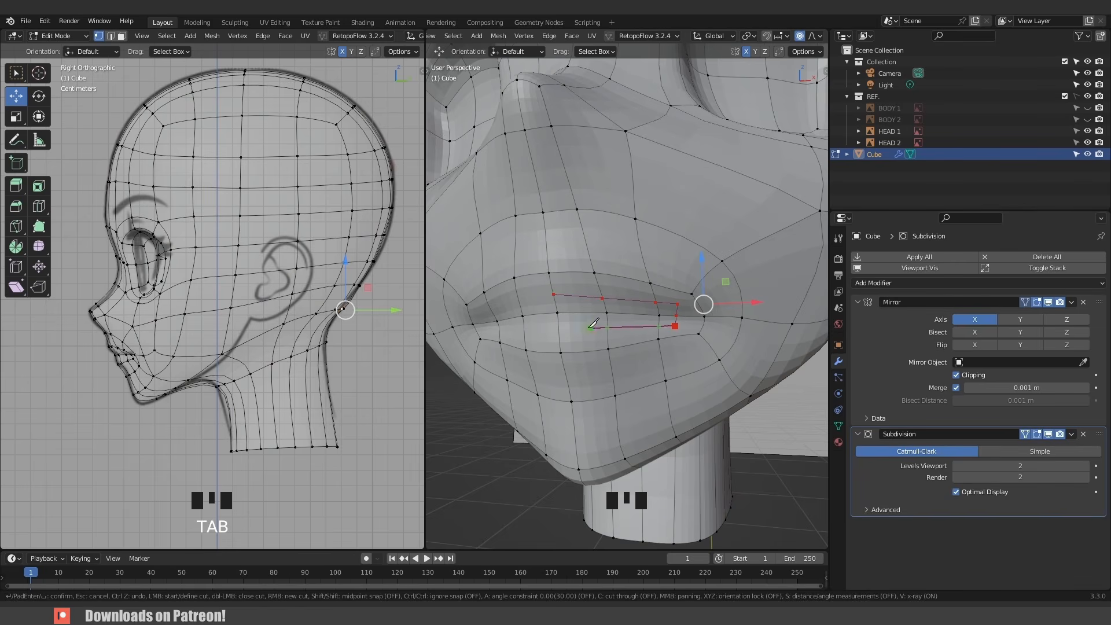
- Finish the knife cut across the lips and connect the mouth-corner vertices to tie the new cut into the corner
click(559, 331)
key(Return)
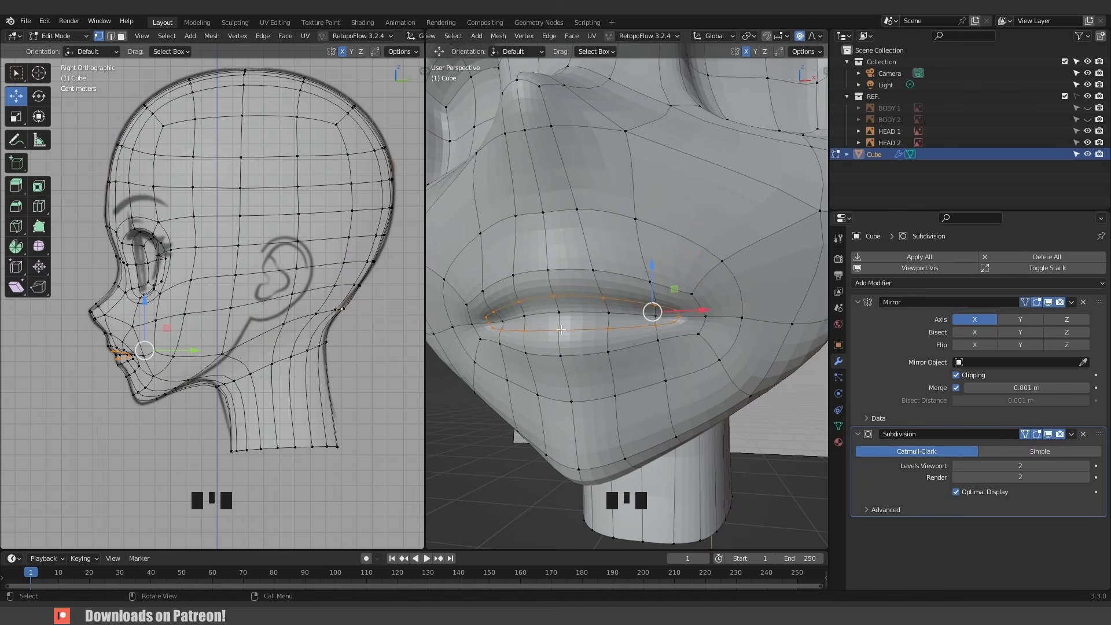
click(674, 308)
scroll(674, 308, up, 2)
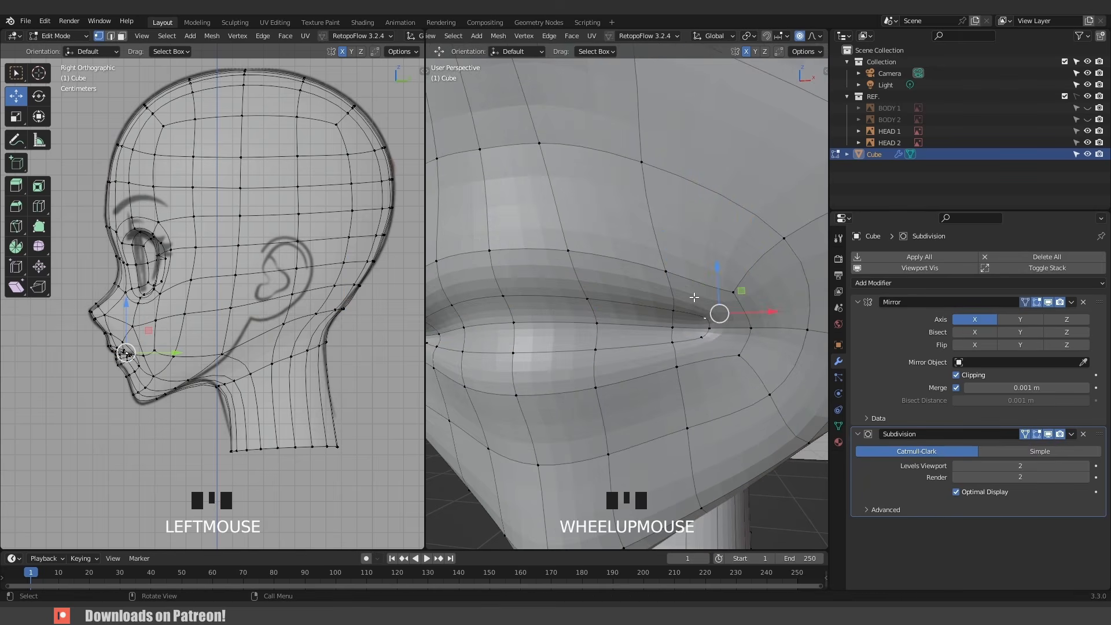
middle_drag(676, 305, 683, 290)
shift+click(660, 233)
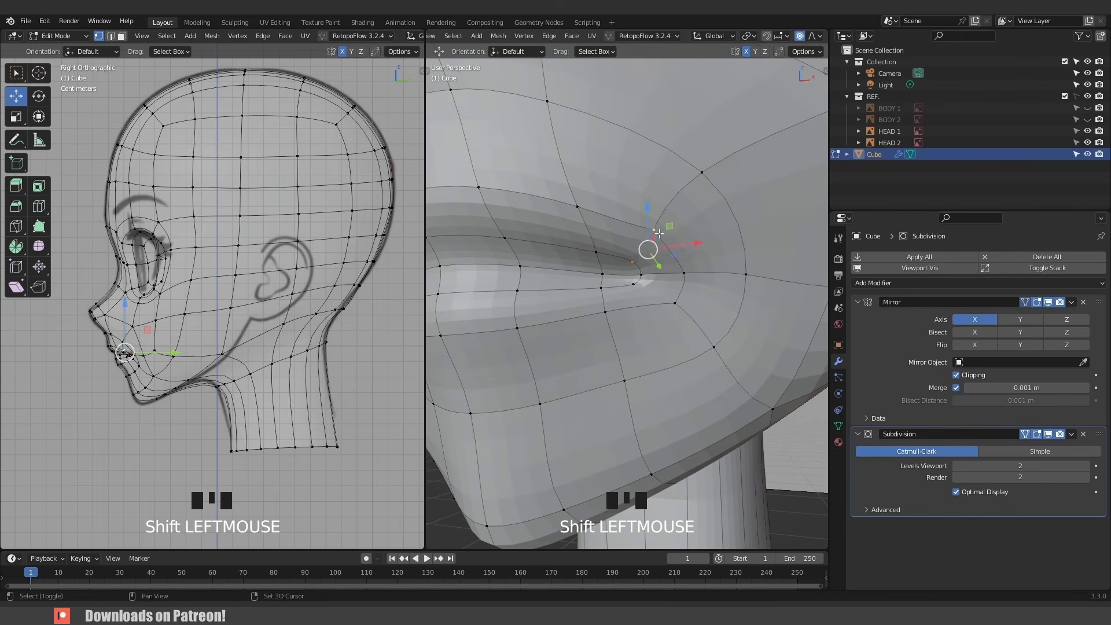
key(j)
click(635, 284)
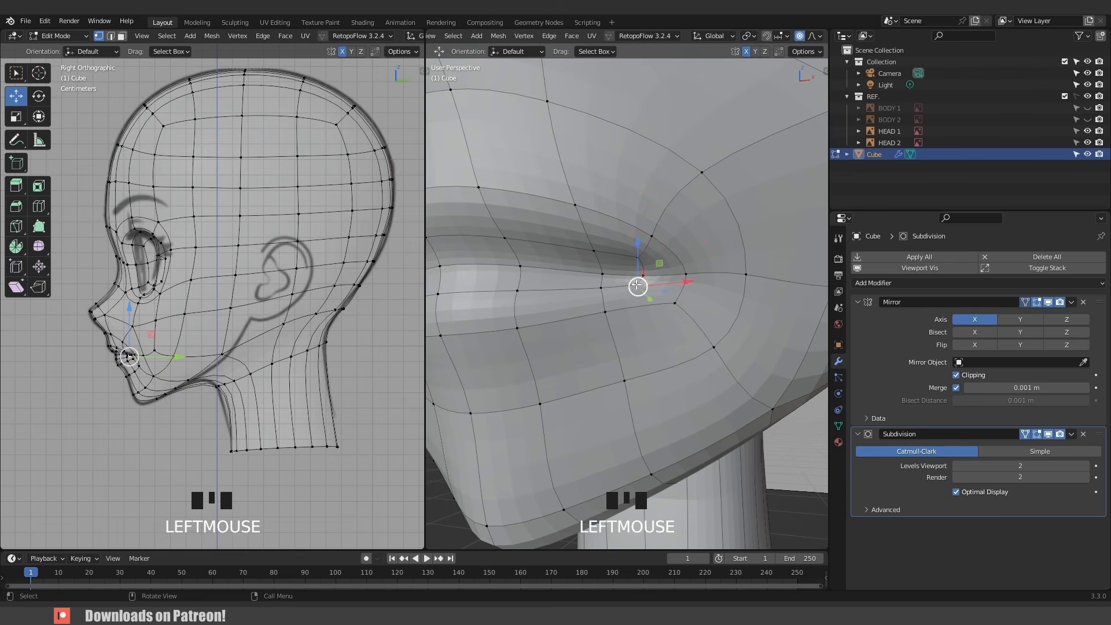
shift+click(675, 300)
key(j)
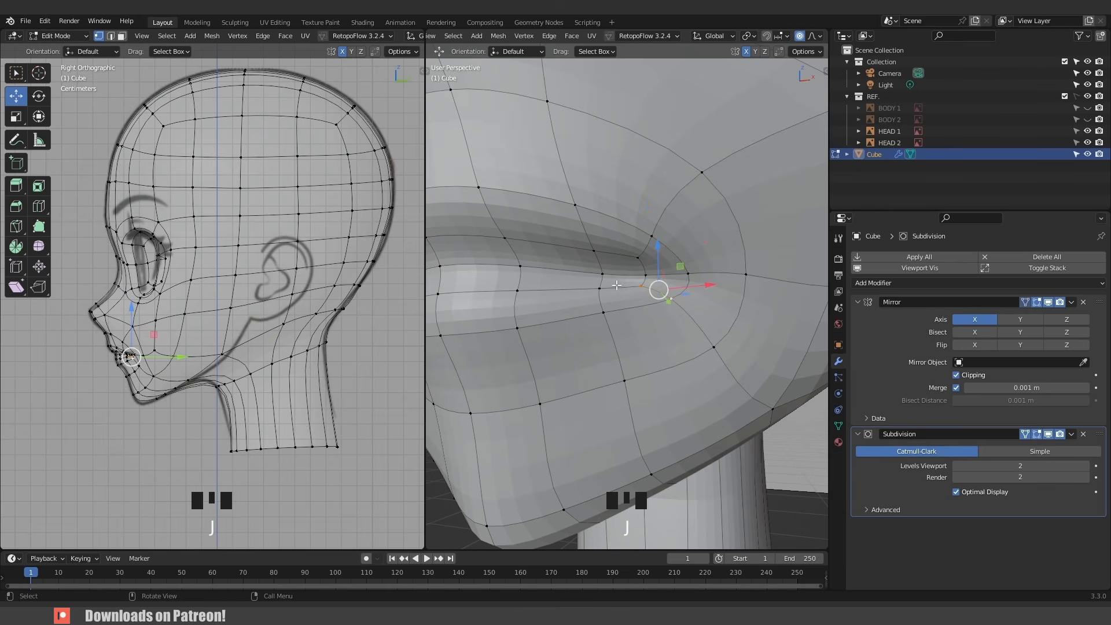
scroll(684, 300, down, 2)
middle_drag(684, 300, 577, 294)
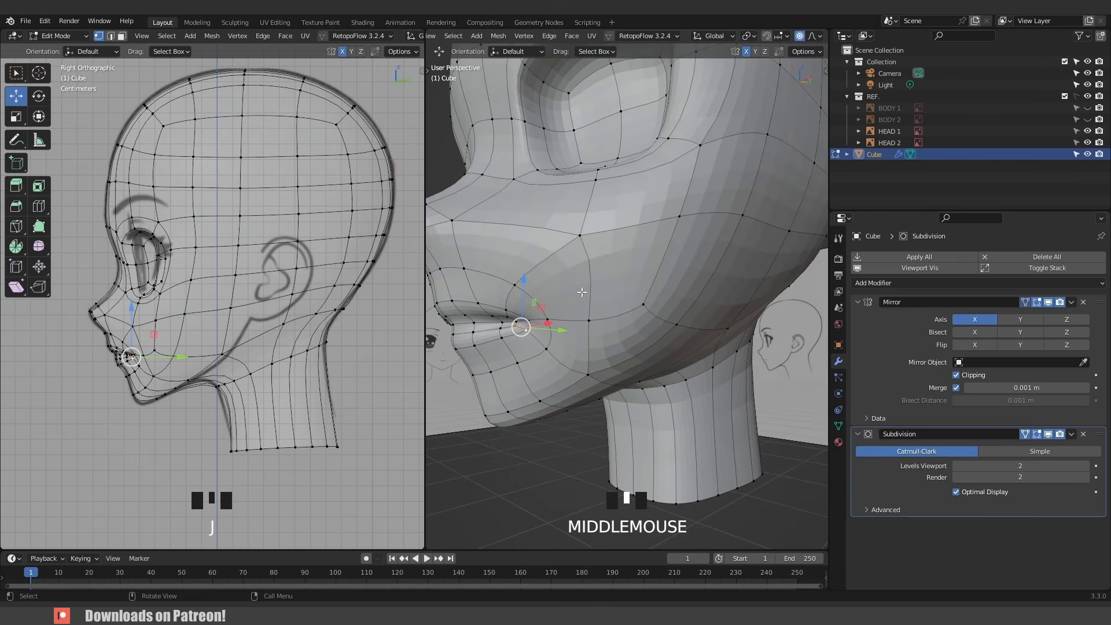
- In the side view, move the lip and mouth-corner vertices with proportional editing to shape the lips' profile
key(KP_Decimal)
key(KP_3)
scroll(520, 310, down, 4)
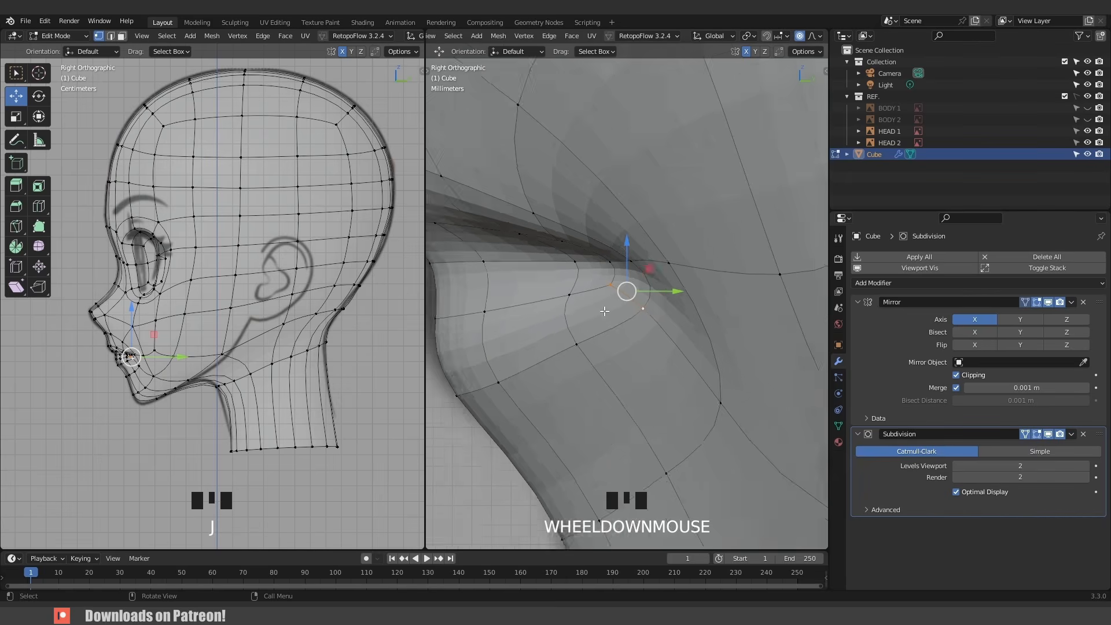
shift+middle_drag(514, 309, 550, 320)
click(551, 317)
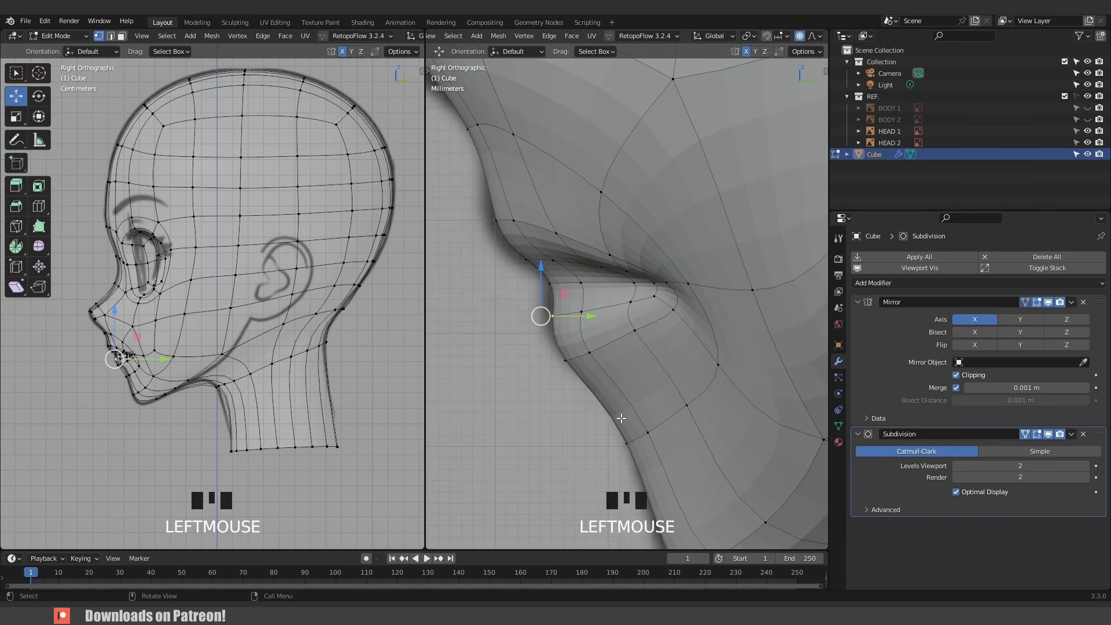
key(g)
scroll(541, 313, up, 8)
click(492, 270)
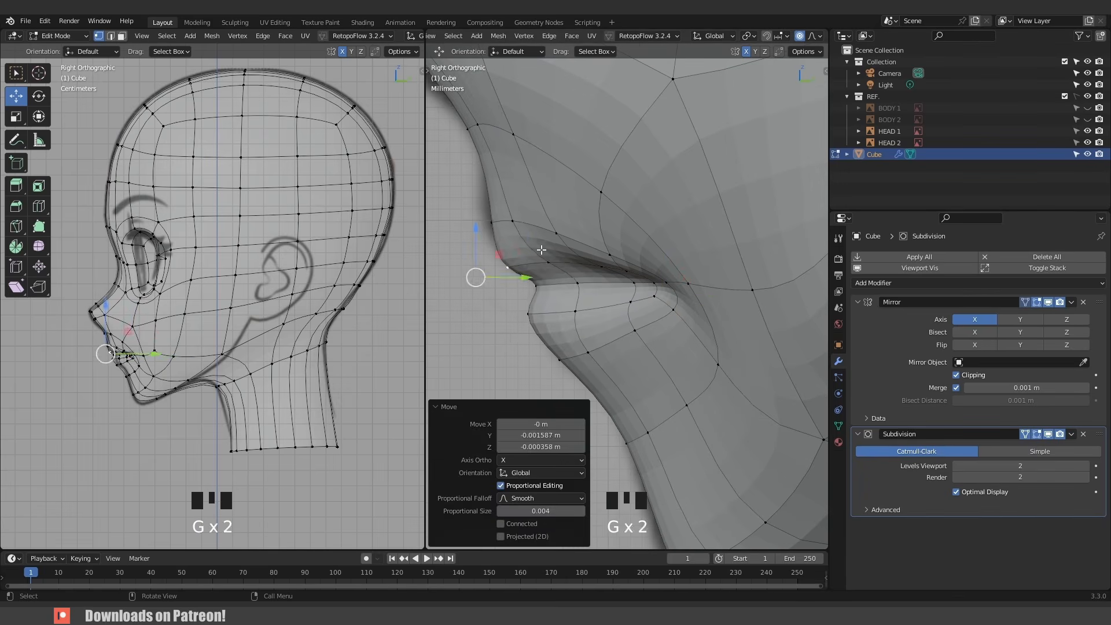
click(602, 266)
key(g)
click(564, 274)
click(631, 302)
key(g)
click(624, 302)
middle_drag(628, 302, 712, 324)
click(560, 329)
key(g)
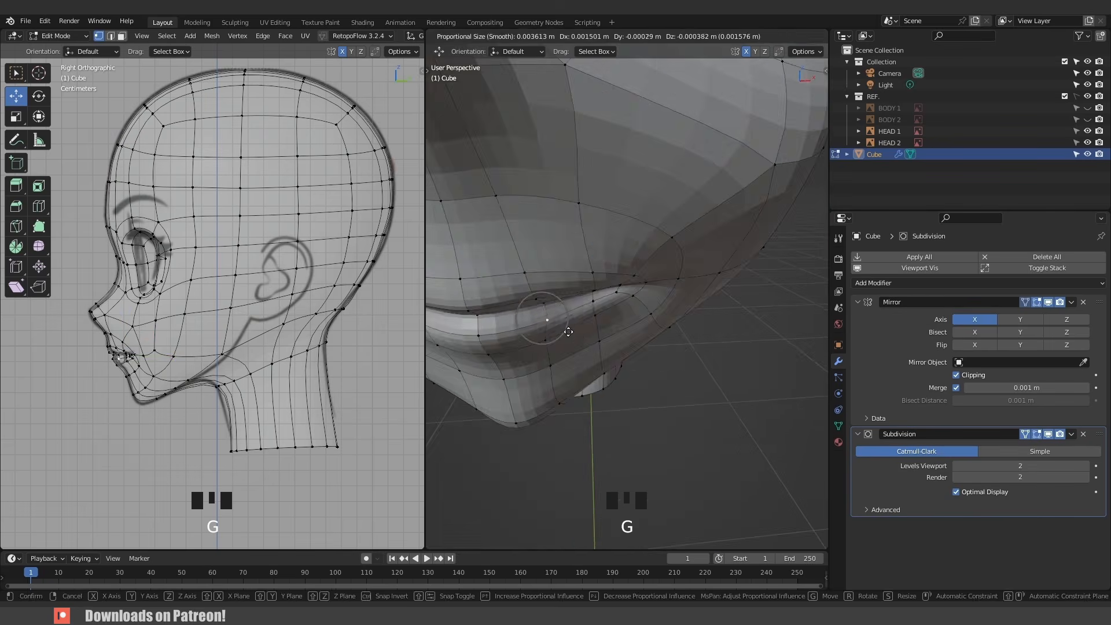
- Refine the lip and mouth-corner vertices in the perspective and front views with proportional editing to shape the mouth
click(564, 330)
middle_drag(565, 330, 596, 307)
click(541, 282)
key(g)
click(541, 278)
key(g)
click(527, 295)
middle_drag(535, 289, 758, 306)
scroll(527, 295, up, 3)
key(ctrl+z)
click(624, 277)
key(g)
click(630, 303)
click(648, 295)
key(g)
click(648, 297)
click(623, 339)
key(g)
click(625, 350)
click(627, 315)
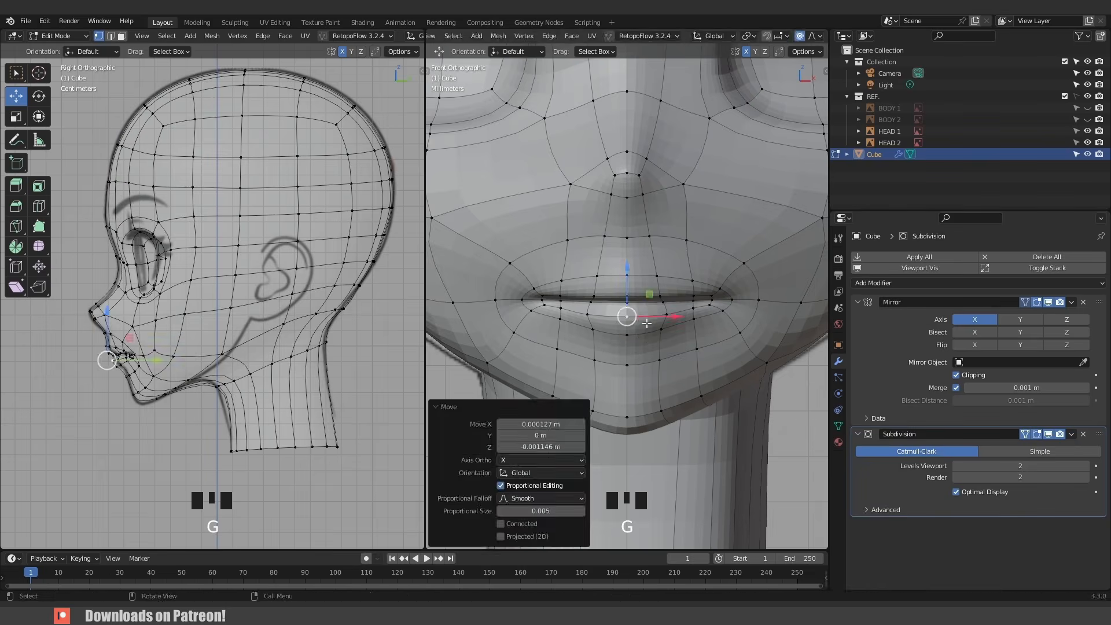
key(g)
click(627, 318)
click(691, 324)
click(722, 311)
scroll(81, 431, up, 3)
key(g)
click(85, 434)
shift+middle_drag(86, 434, 164, 379)
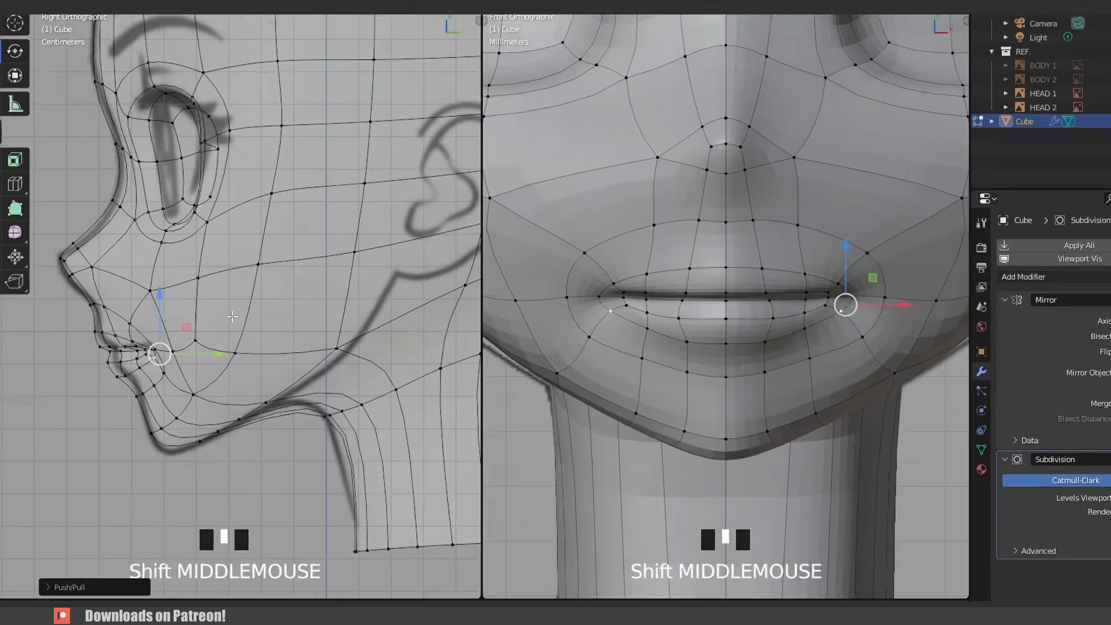
- Switch to Sculpt Mode and use the Grab brush to reshape the chin and lower jaw
key(ctrl+Tab)
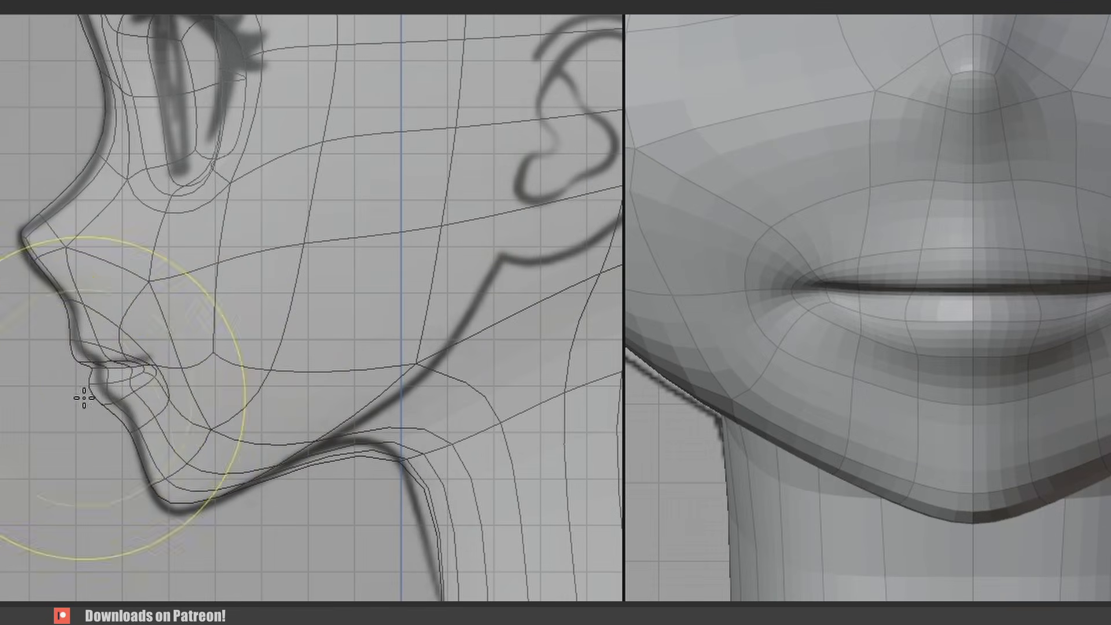
drag(92, 390, 102, 385)
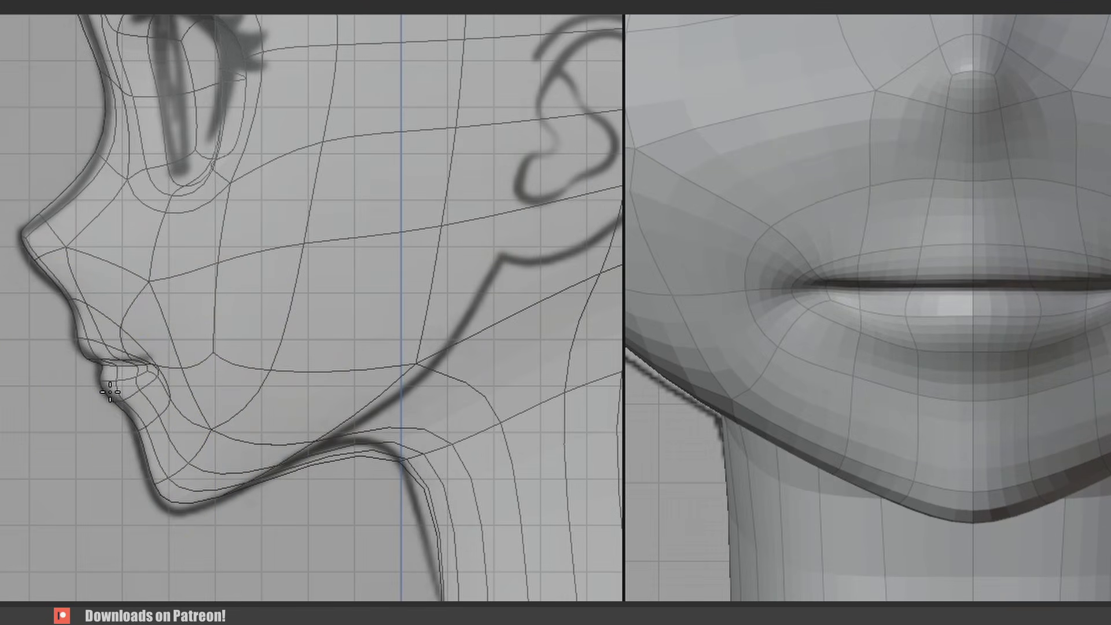
drag(744, 265, 760, 310)
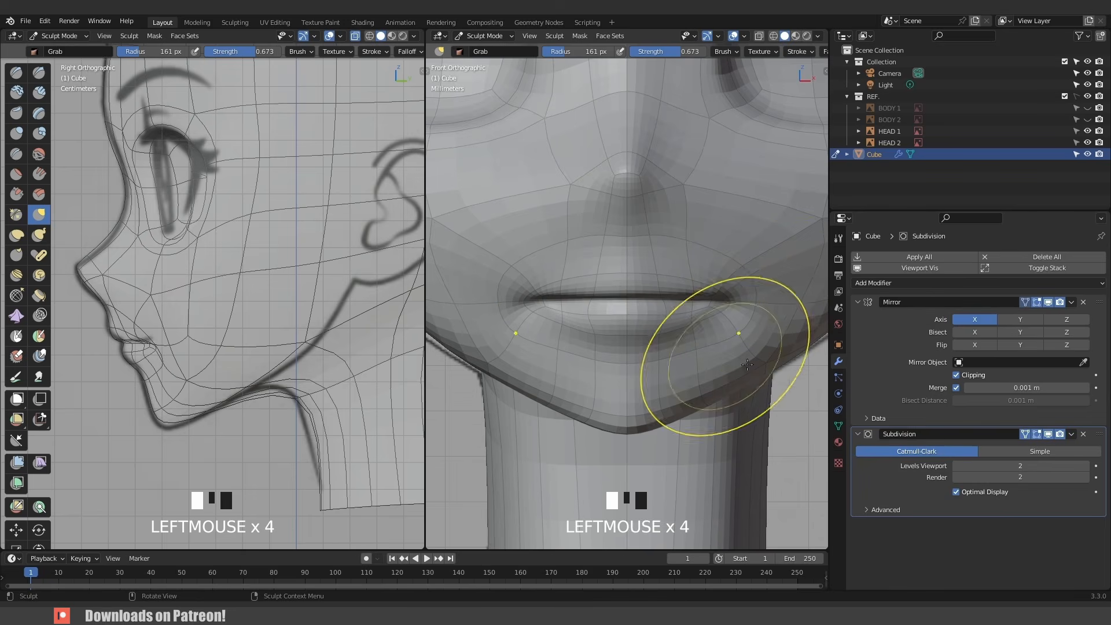
drag(658, 409, 661, 404)
scroll(673, 338, down, 4)
mouse_move(674, 337)
middle_down()
mouse_move(751, 308)
mouse_move(579, 312)
mouse_move(620, 312)
middle_up()
- Return to object mode and save the file
key(ctrl+Tab)
click(529, 313)
key(ctrl+s)
- Hide the viewport overlays and apply Shade Smooth to the head mesh
click(771, 297)
scroll(753, 283, down, 2)
shift+middle_drag(709, 240, 735, 257)
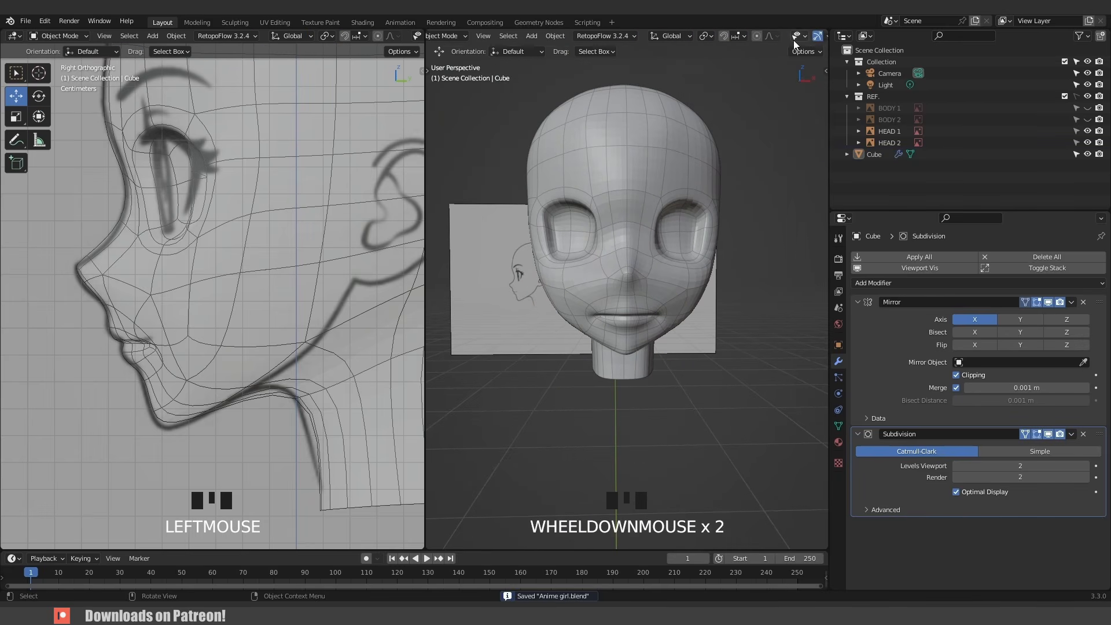
scroll(793, 40, down, 2)
click(807, 39)
click(735, 230)
middle_drag(716, 327, 664, 303)
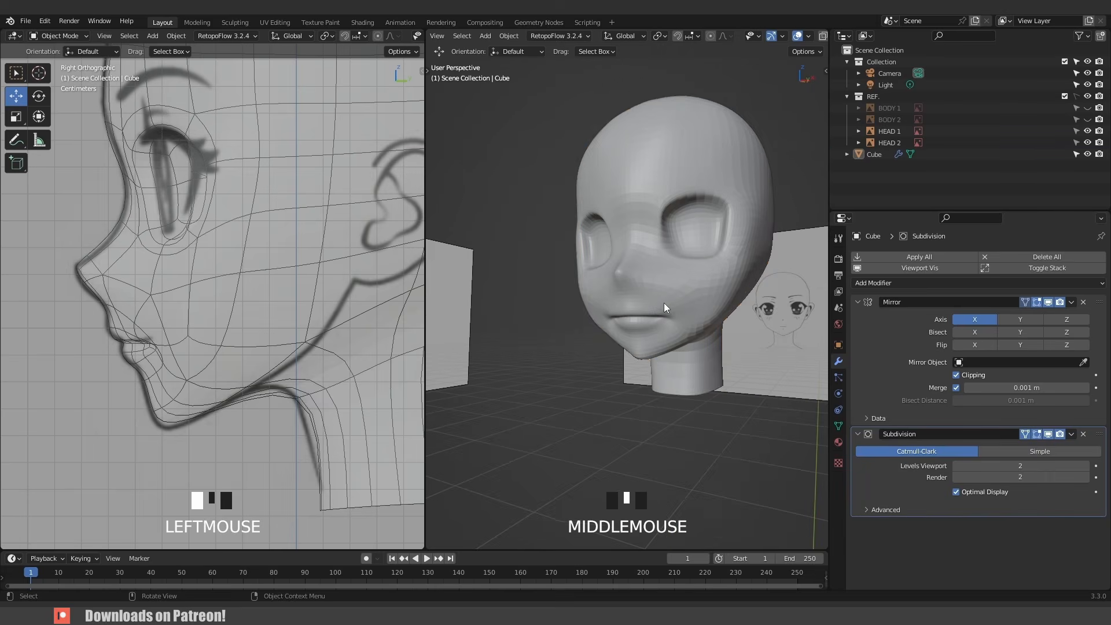
click(664, 302)
right_click(664, 302)
click(665, 301)
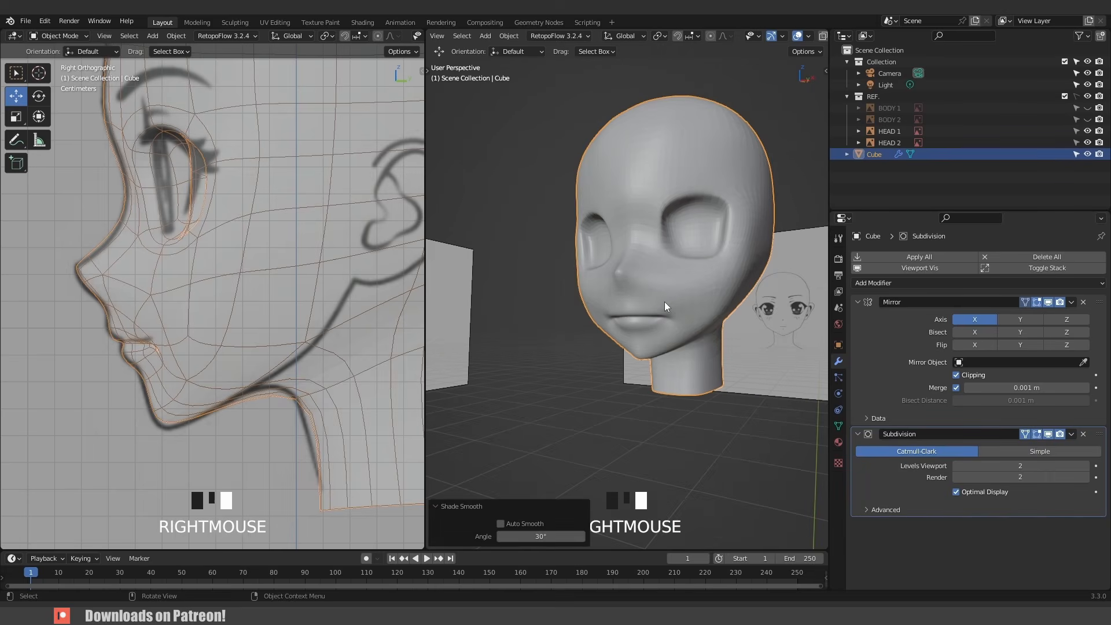
click(521, 203)
middle_drag(521, 202, 658, 306)
click(620, 166)
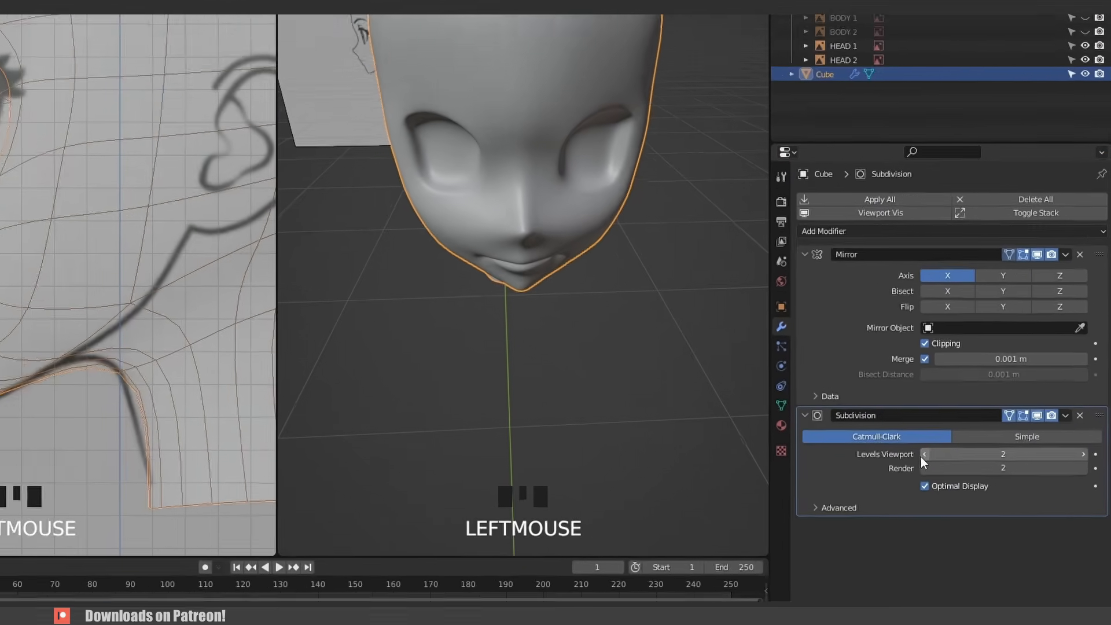
- Set the head's Subdivision modifier viewport levels to 1
click(972, 465)
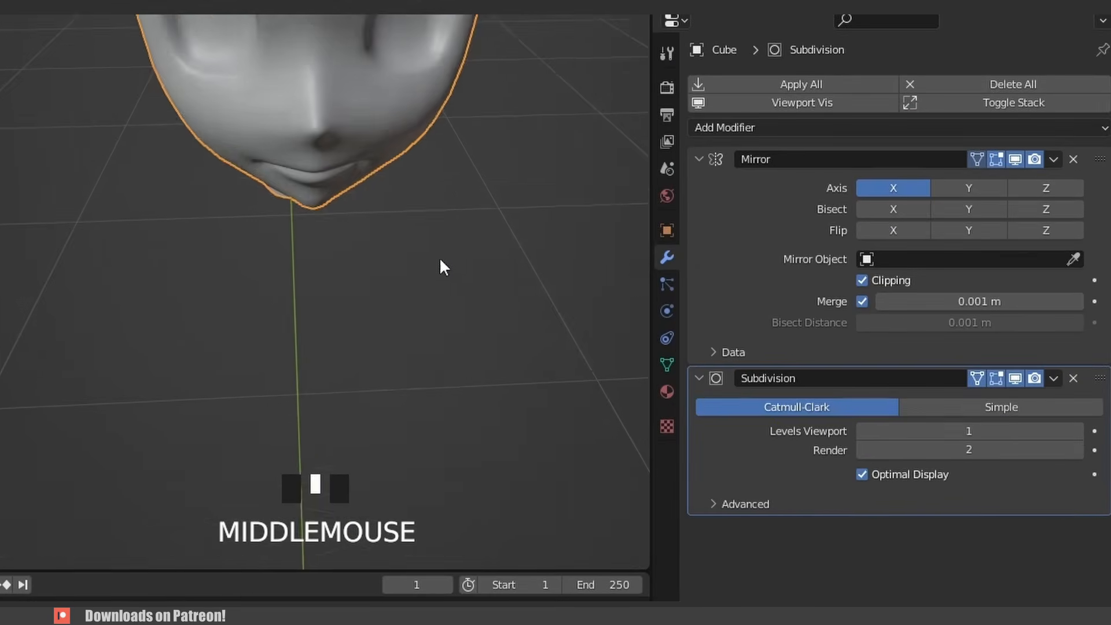
middle_drag(700, 360, 651, 297)
middle_drag(357, 151, 279, 156)
click(495, 203)
shift+middle_drag(495, 203, 627, 331)
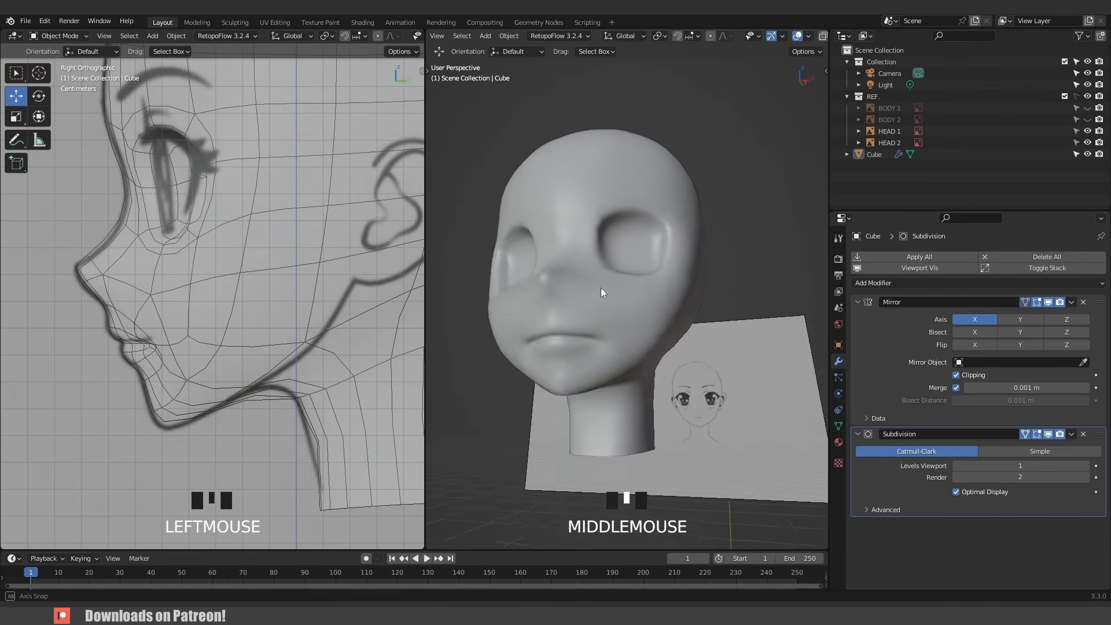
- In edit mode, select the upper eye-socket edge loop, duplicate it and separate it into a new object
key(Tab)
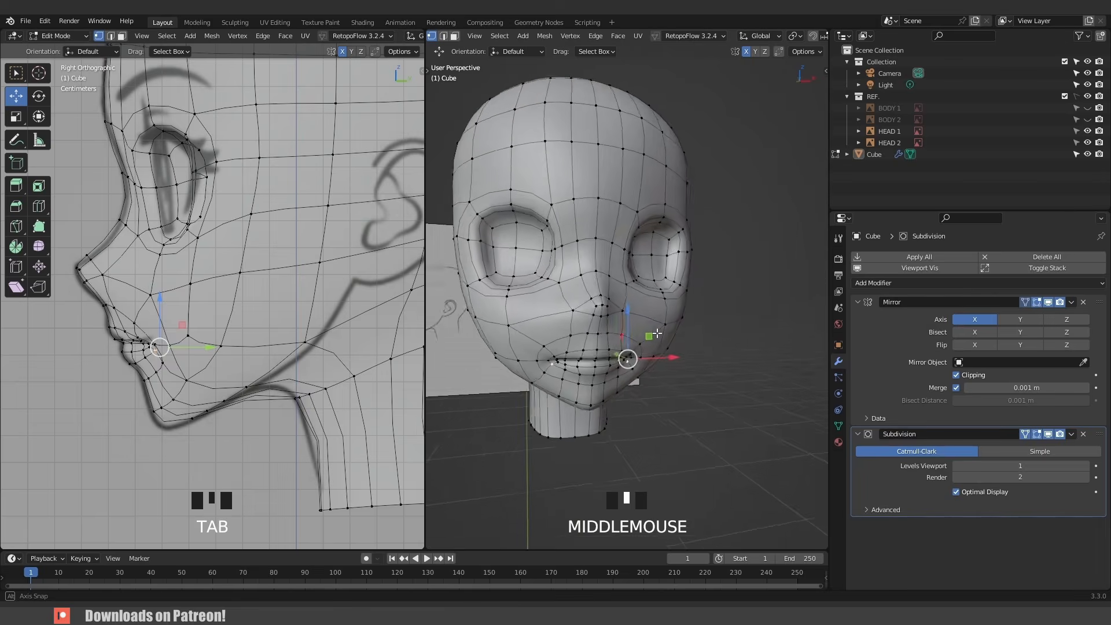
key(Tab)
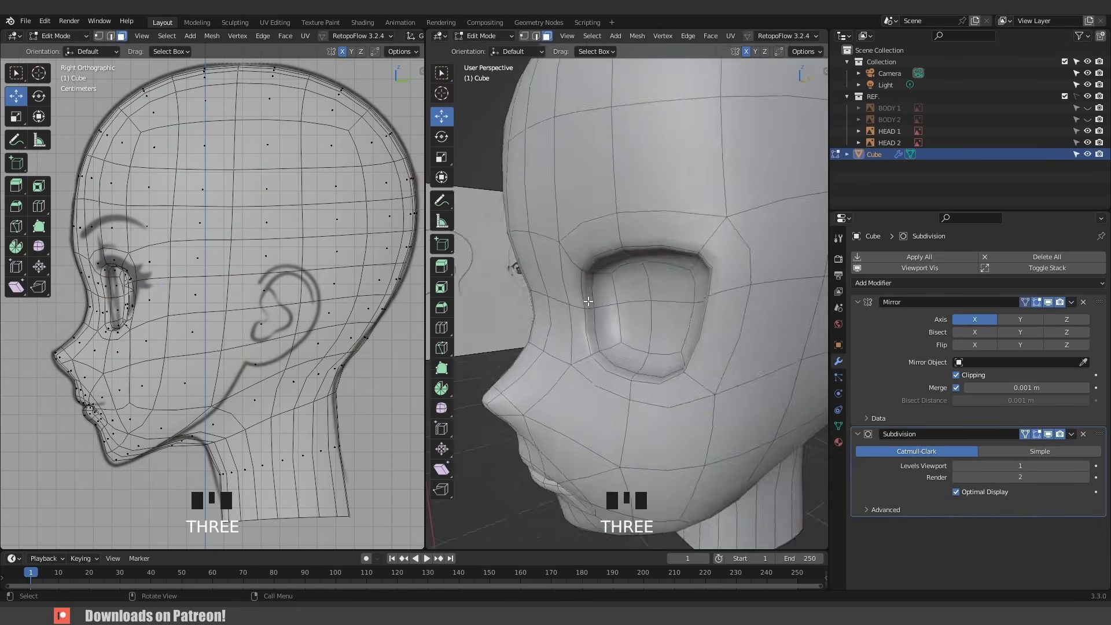
middle_drag(578, 278, 752, 335)
click(569, 268)
shift+click(582, 222)
shift+click(602, 210)
shift+click(795, 282)
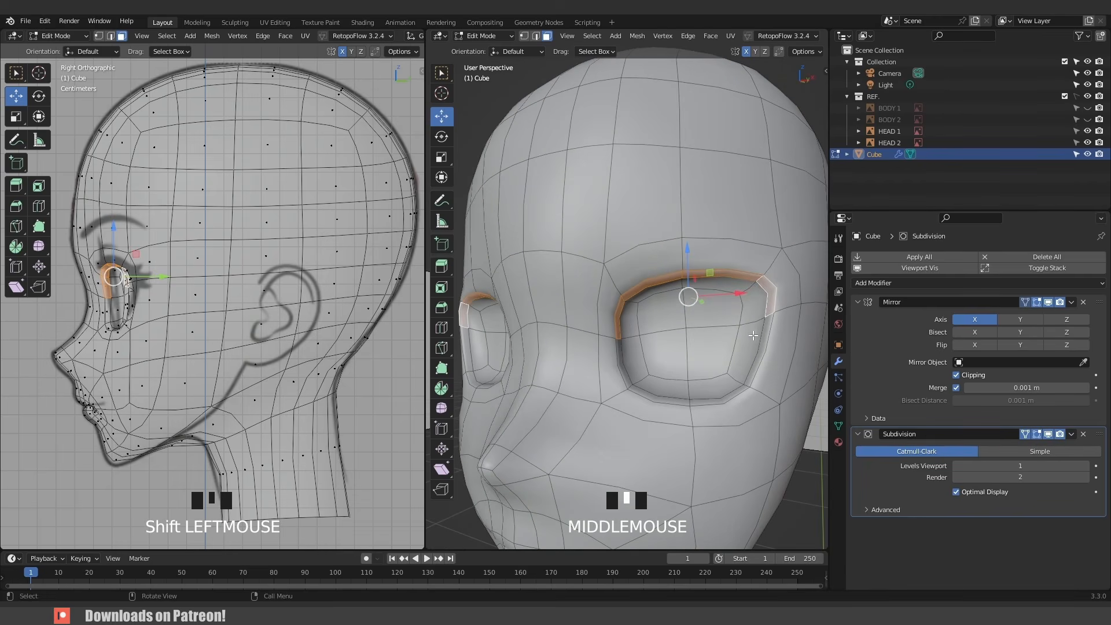
key(shift+d)
right_click(707, 371)
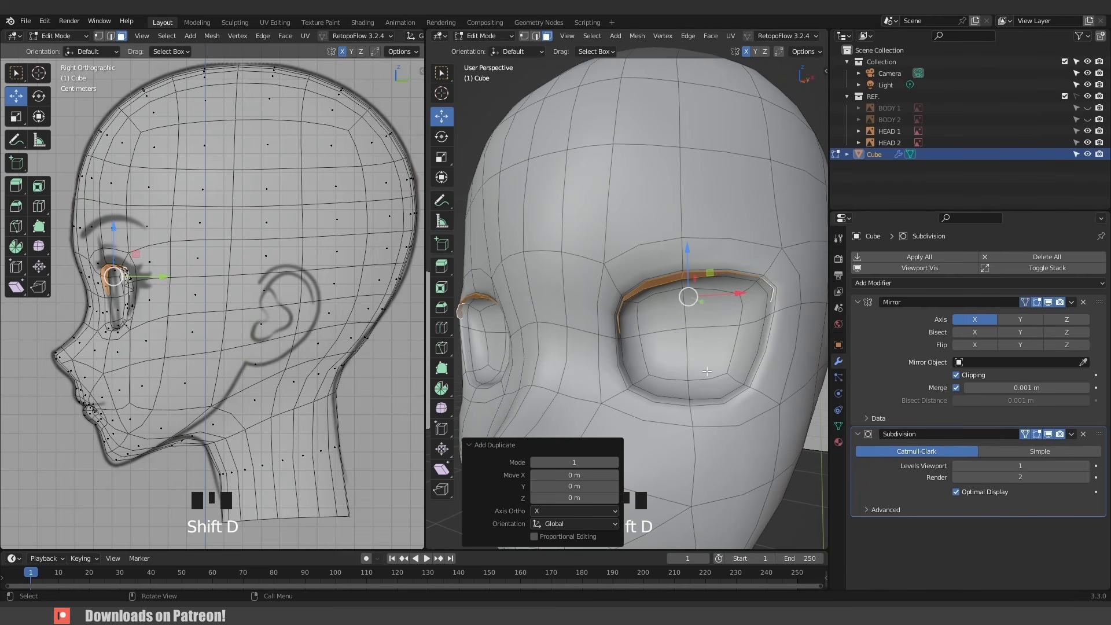
key(p)
click(706, 370)
key(Tab)
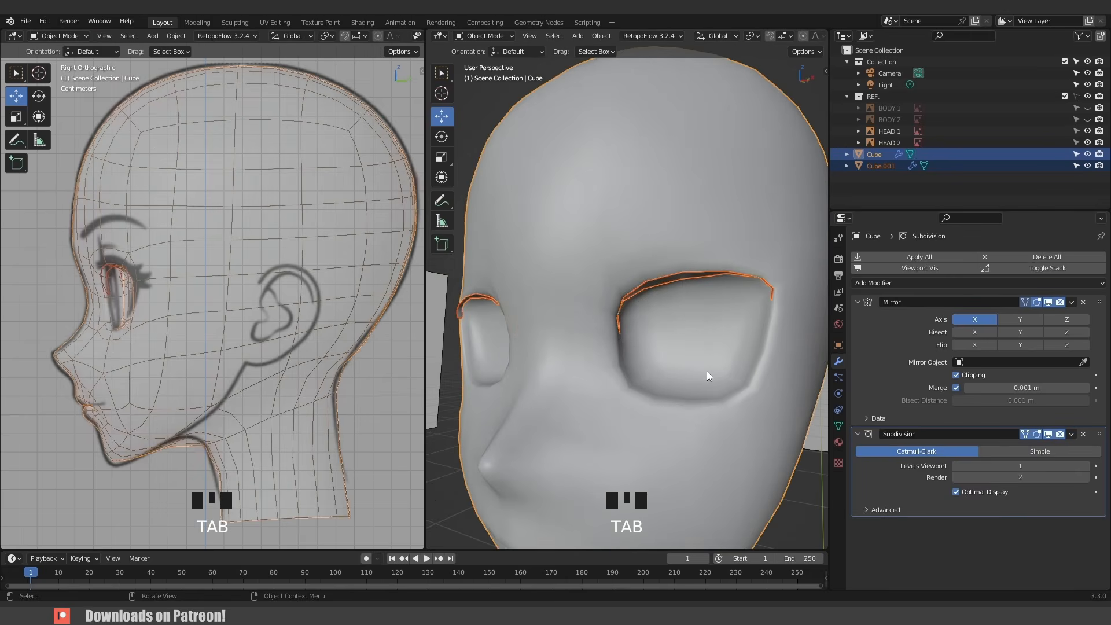
- Select the new eye-rim strip object and remove its Subdivision modifier
click(652, 294)
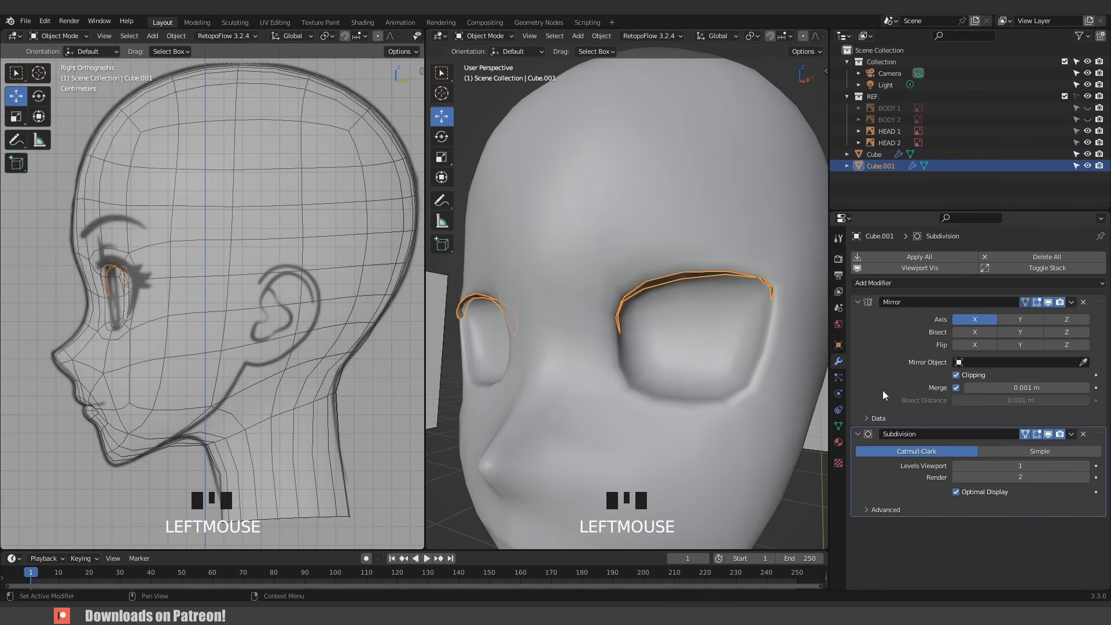
click(1071, 435)
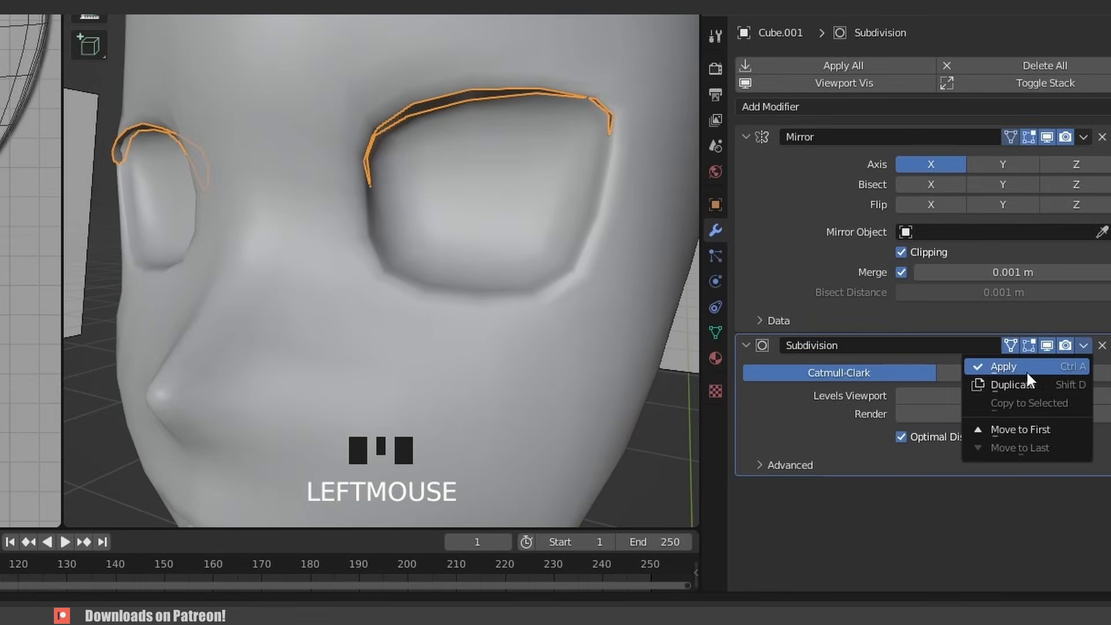
click(1045, 446)
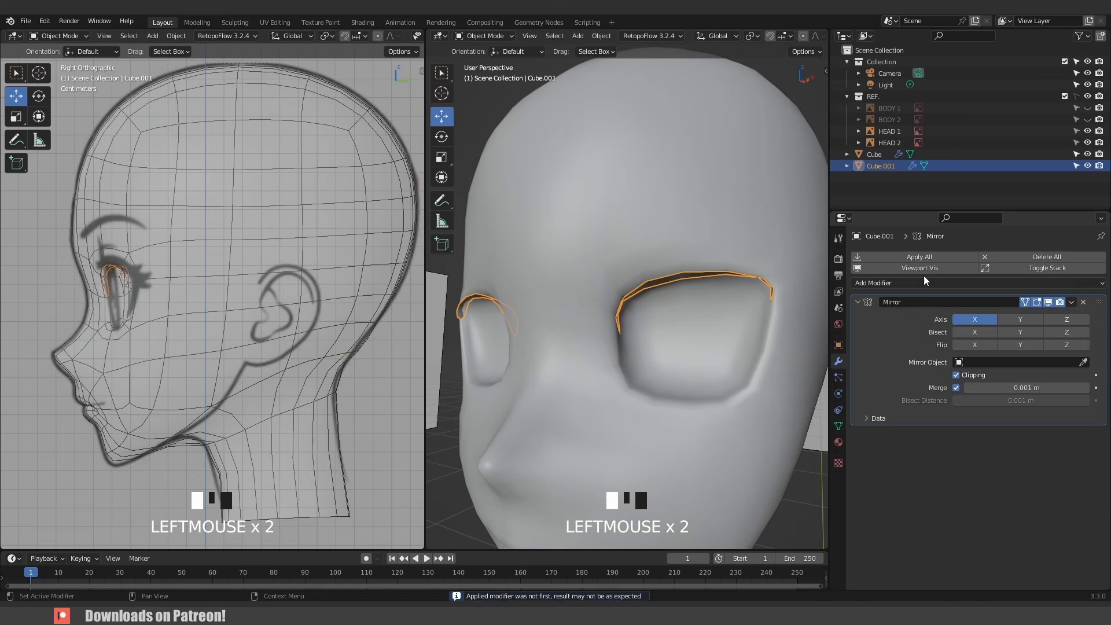
- Add a Solidify modifier to the eye-rim strip and set its thickness to 0.003 m
click(878, 106)
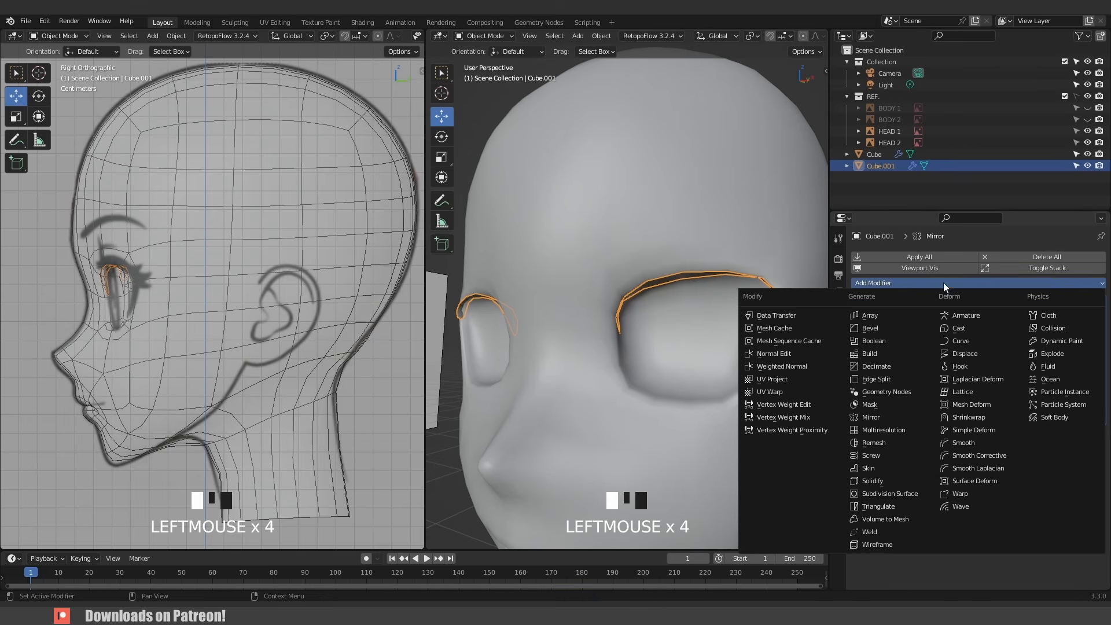
click(899, 481)
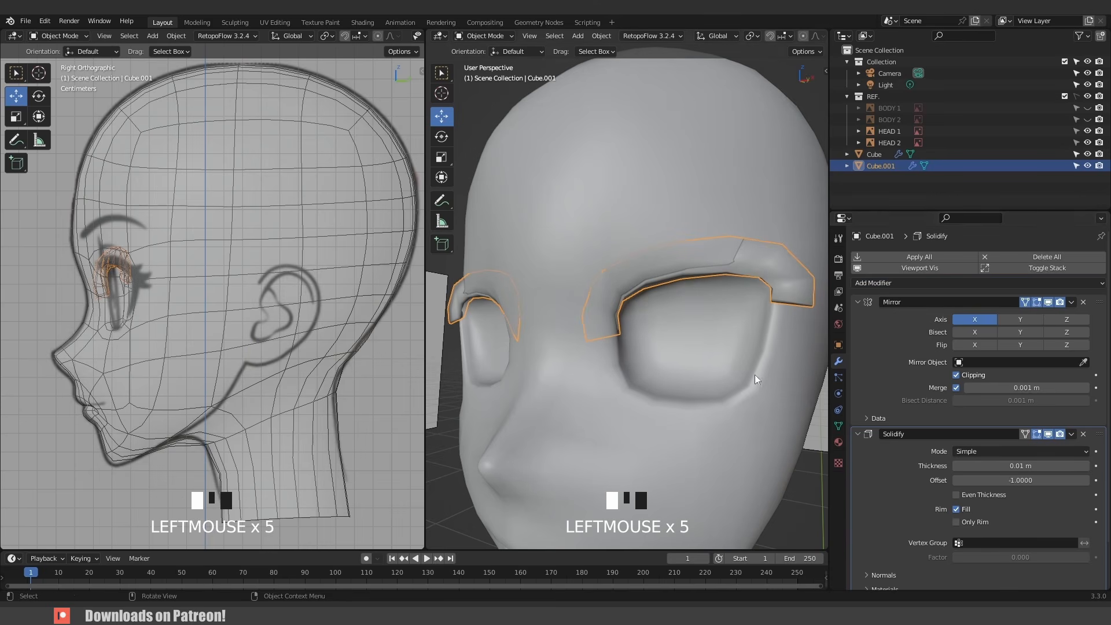
click(1021, 467)
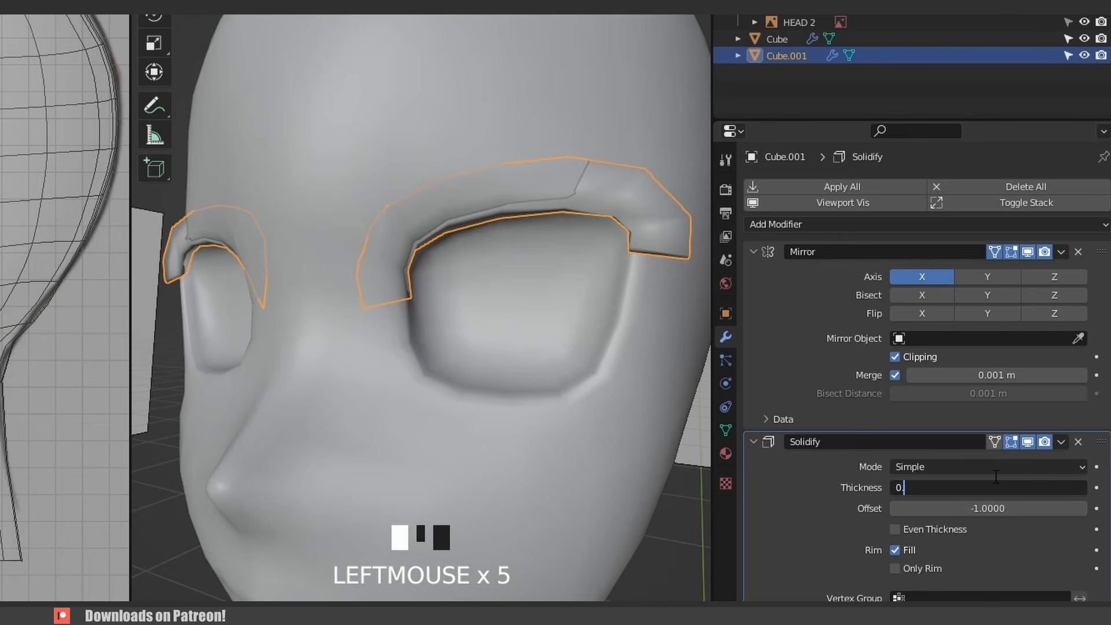
text(0.003)
key(Return)
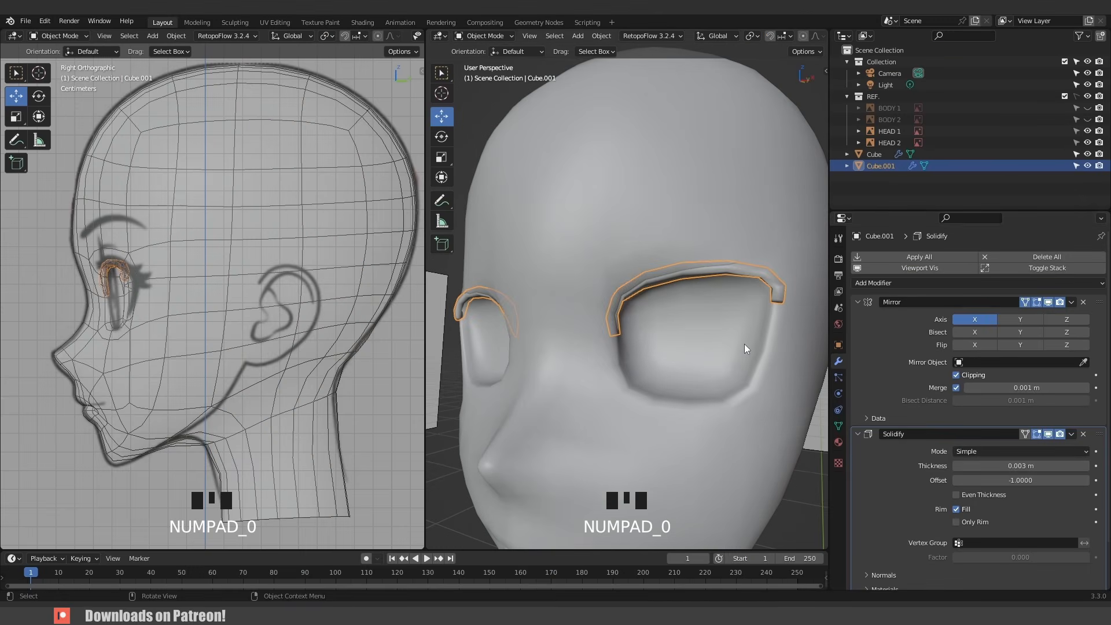
- In the front view, select the whole eye-rim strip in edit mode and scale it to 0.902
key(KP_1)
key(Tab)
key(a)
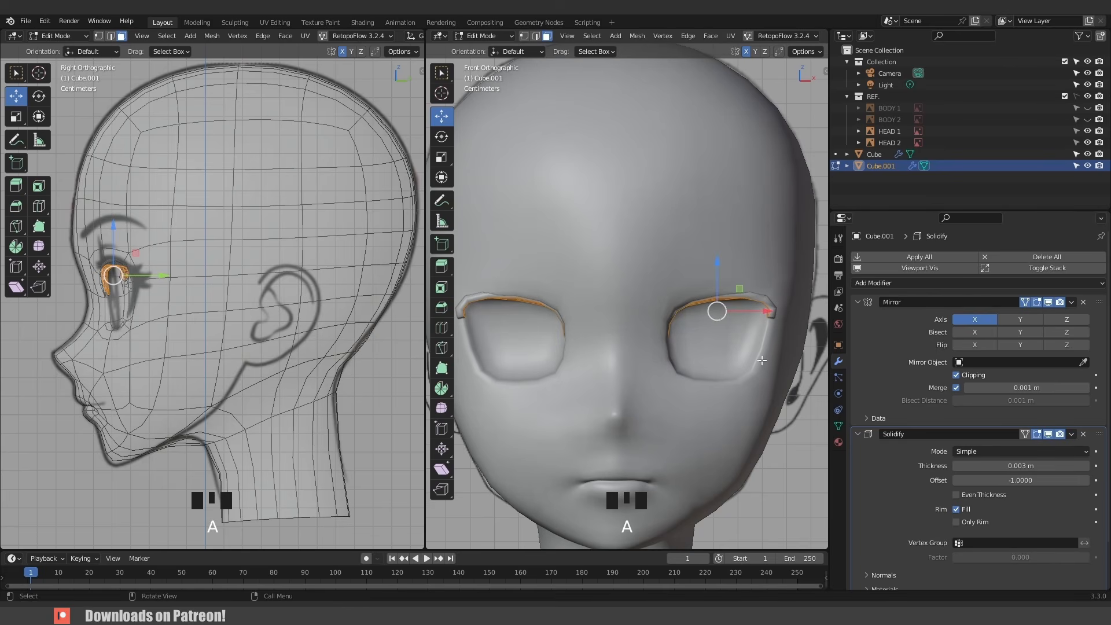
key(s)
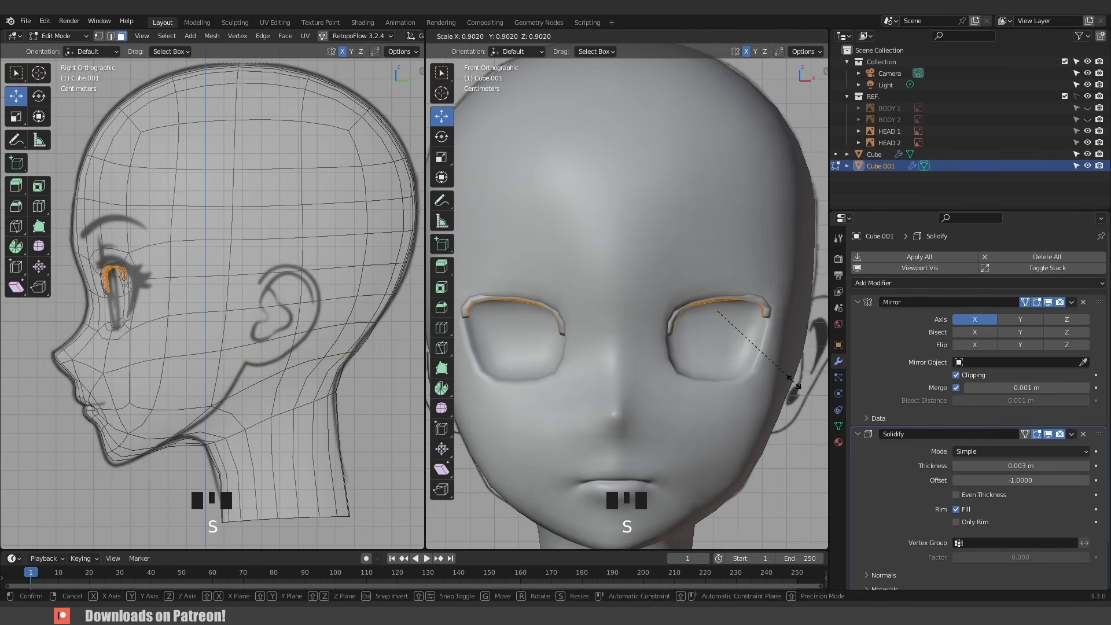
click(794, 382)
scroll(768, 339, up, 2)
shift+middle_drag(767, 339, 689, 335)
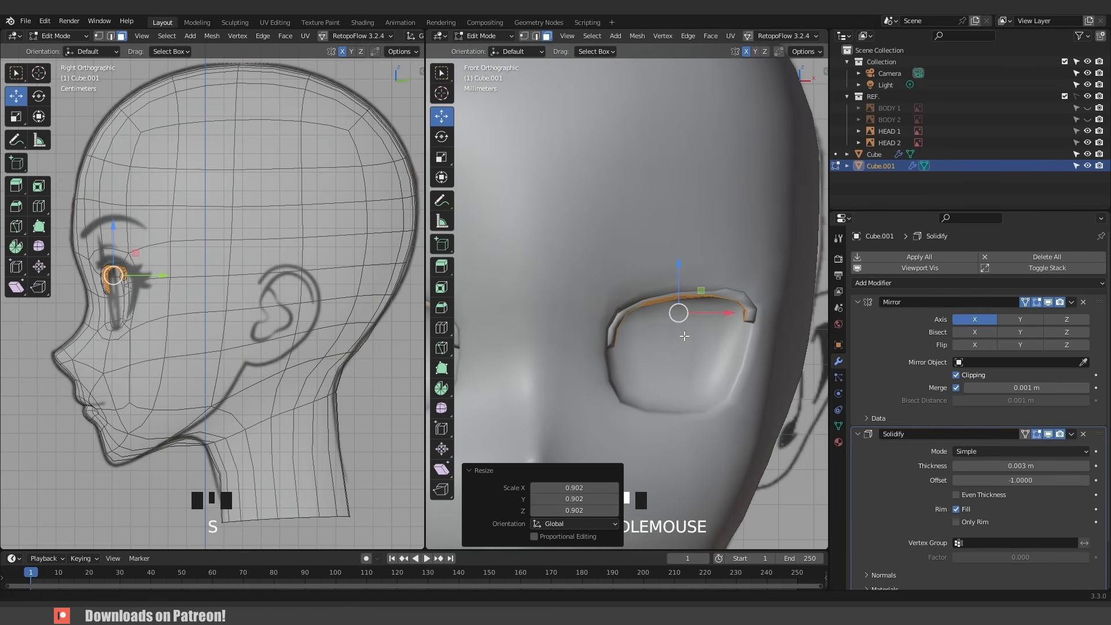
- Set the pivot point to Individual Origins and scale the eye-rim strip to 0.986
scroll(688, 316, down, 3)
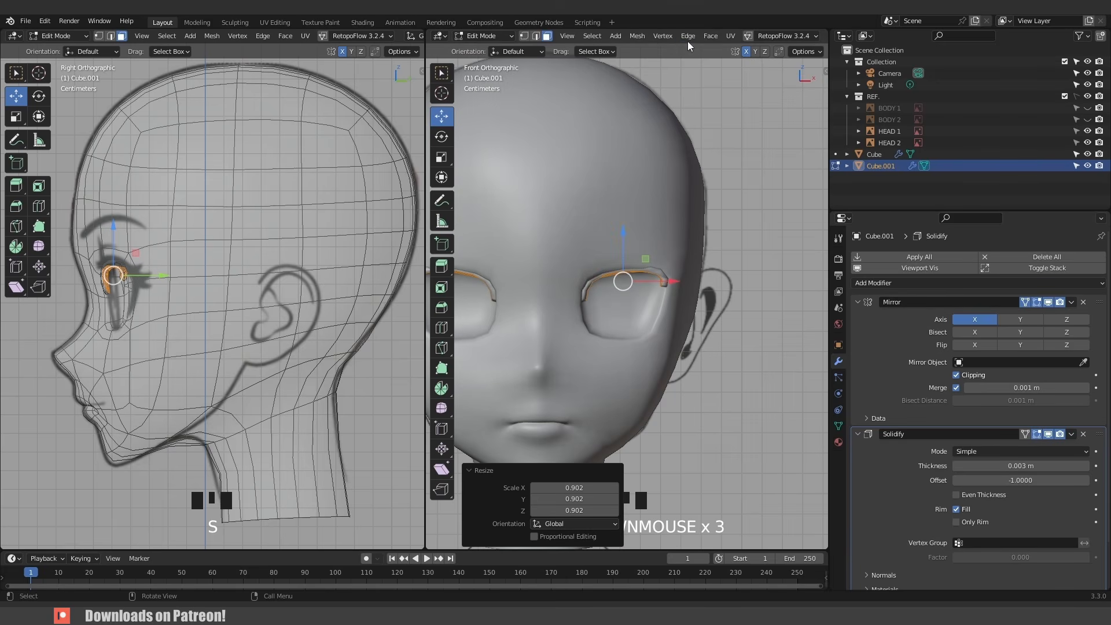
scroll(685, 34, down, 2)
scroll(685, 35, down, 3)
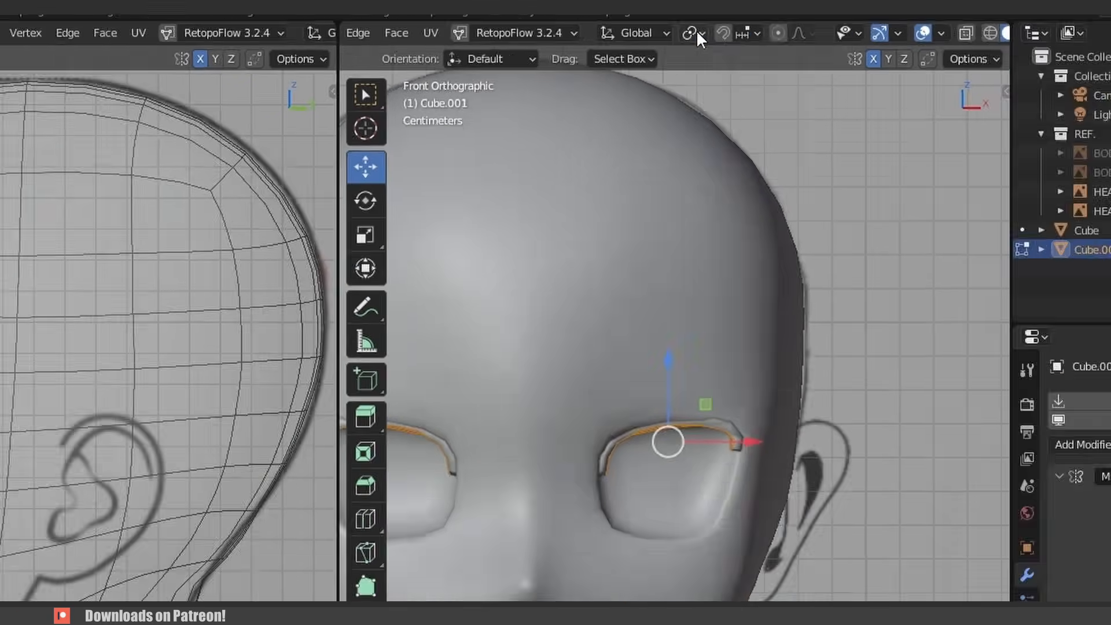
click(697, 33)
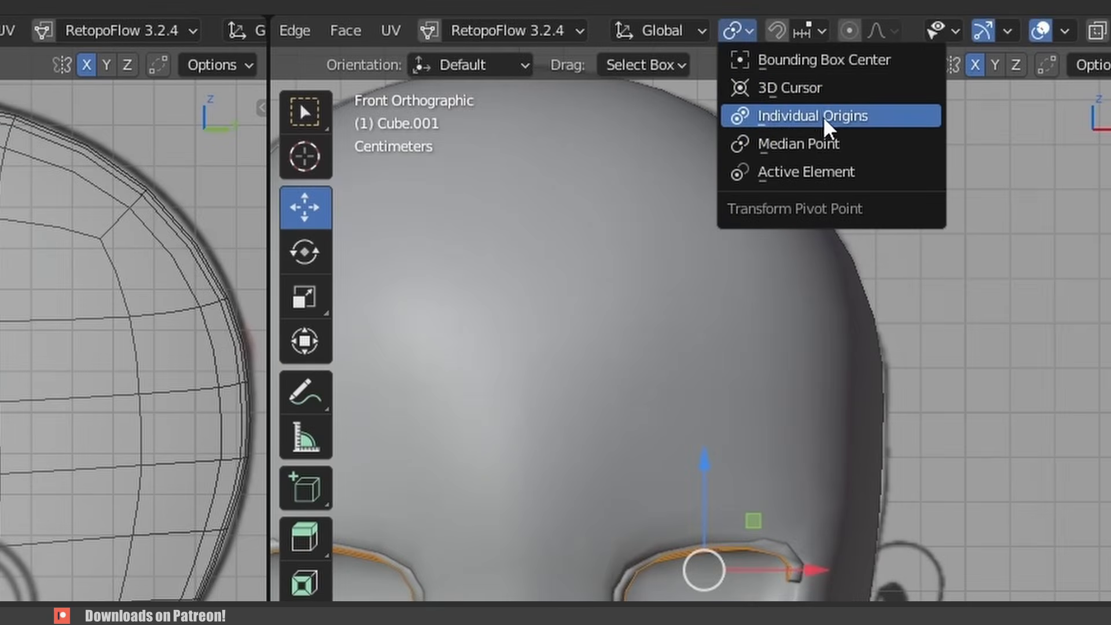
click(781, 104)
key(s)
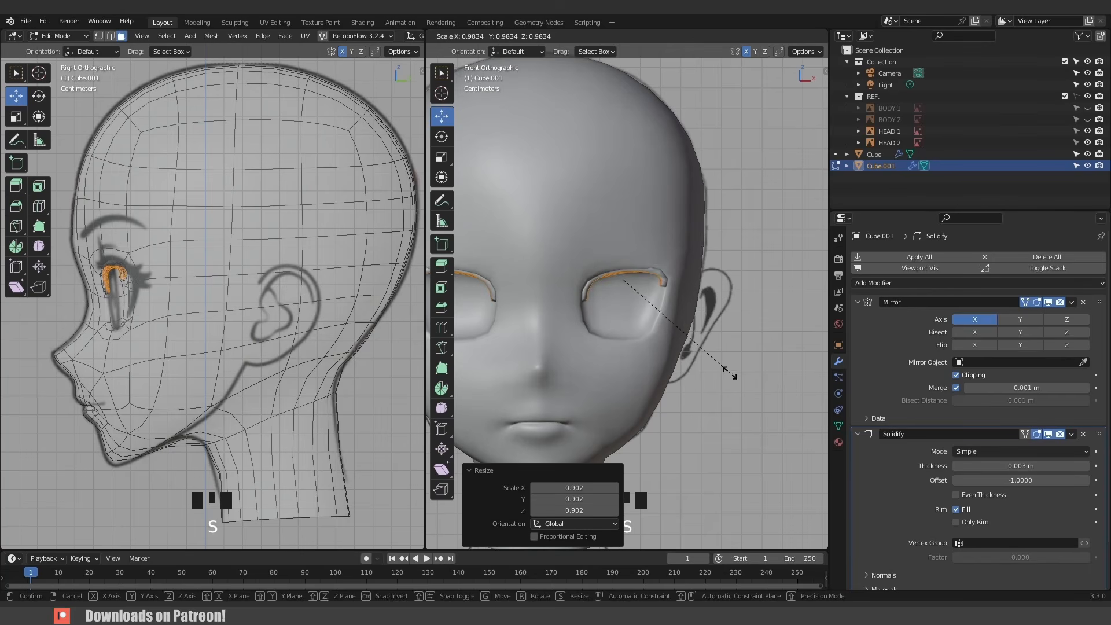
click(730, 374)
scroll(694, 347, up, 1)
shift+middle_drag(662, 330, 665, 353)
scroll(665, 353, down, 2)
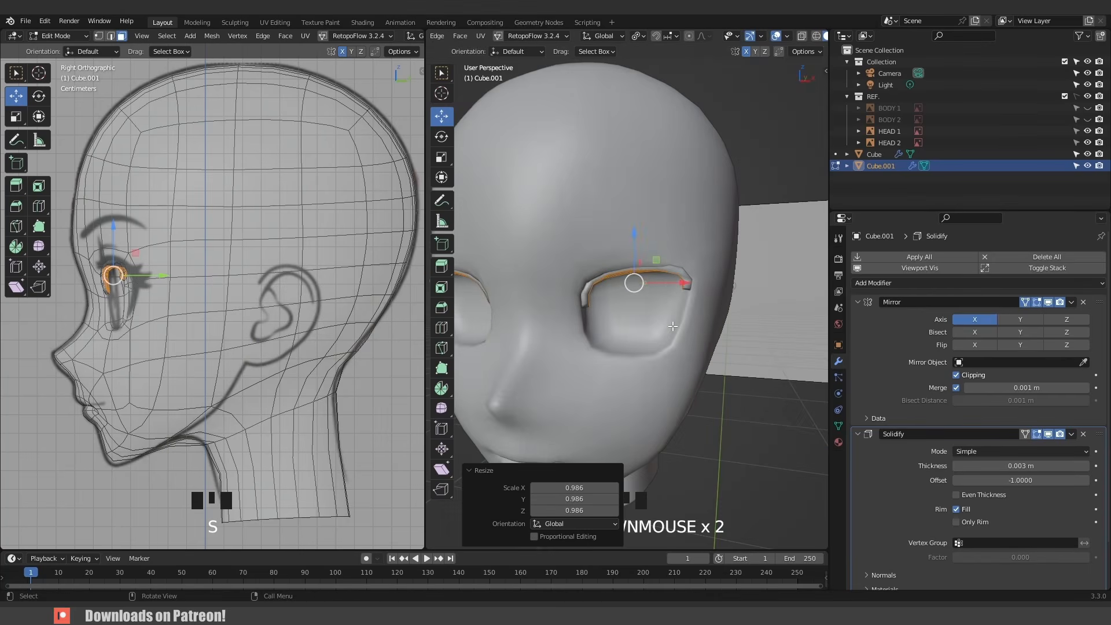
- Return to Object Mode and apply the eye-rim strip's Solidify modifier
key(Tab)
click(1070, 438)
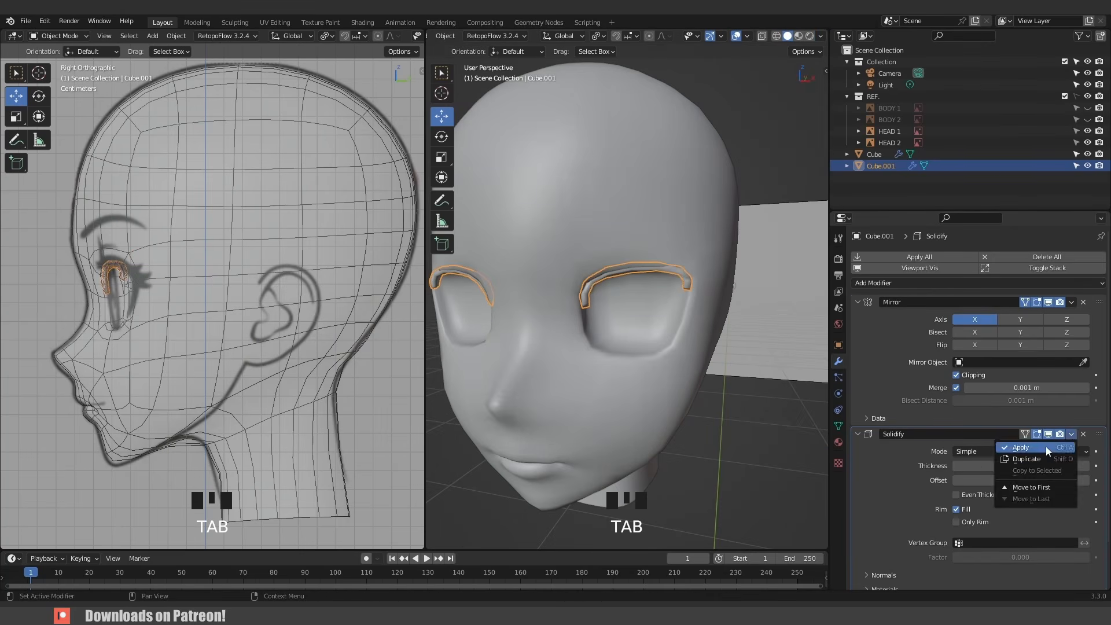
click(1045, 446)
- Add a Subdivision Surface modifier to the eye-rim strip
click(891, 283)
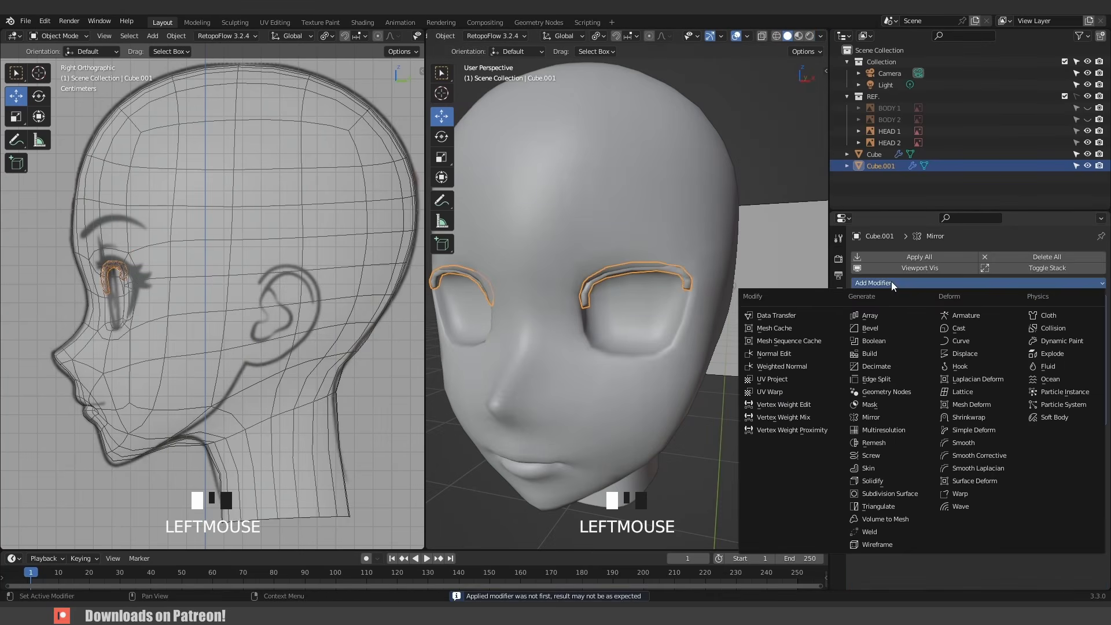
click(912, 494)
scroll(628, 307, up, 2)
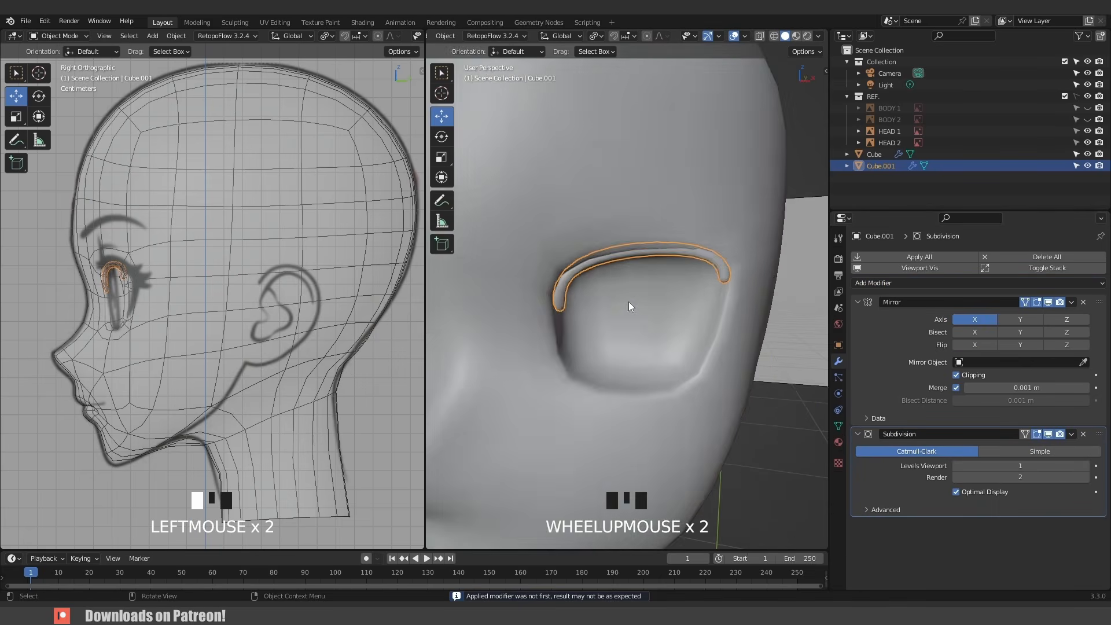
- Enter Sculpt Mode and use the Grab brush to push the rim's inner end against the eye socket, undoing one stroke
middle_drag(629, 301, 674, 300)
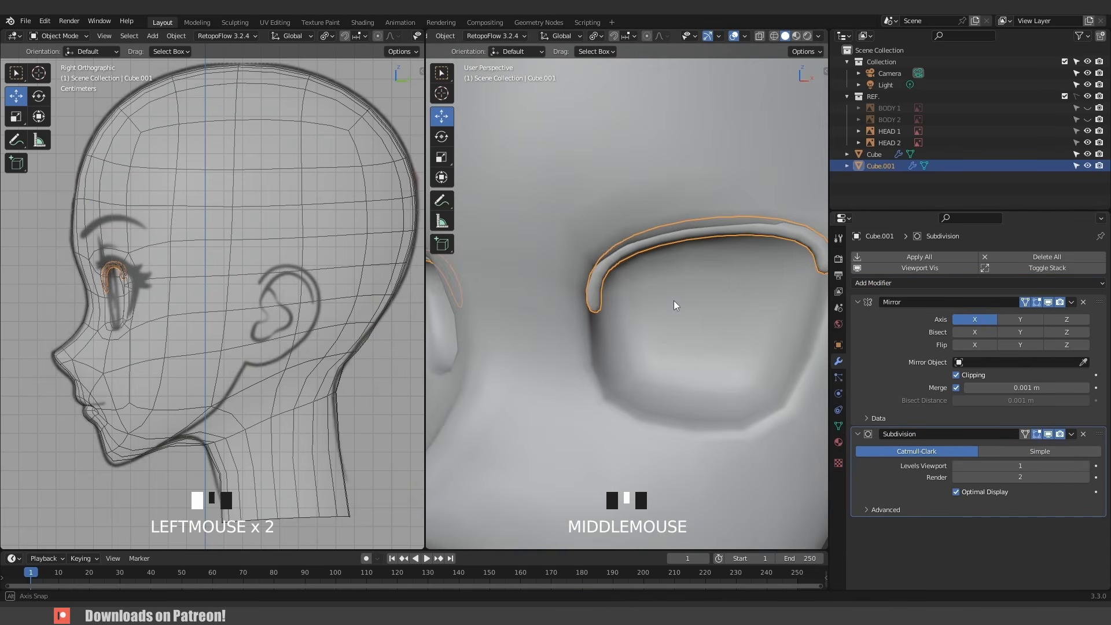
click(599, 282)
key(ctrl+Tab)
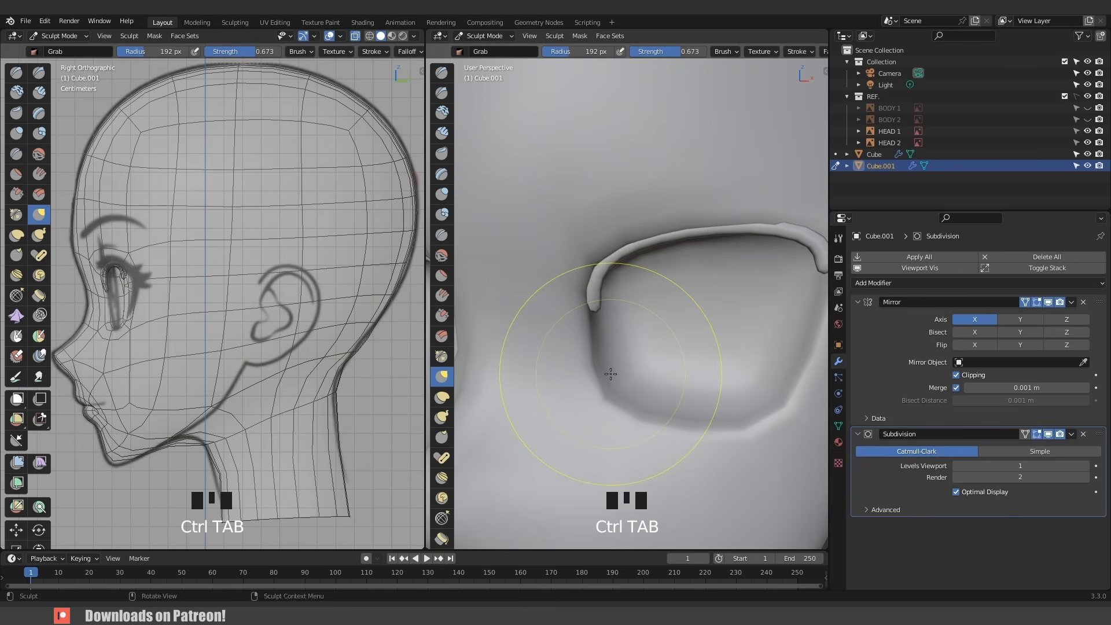
key(ctrl+space)
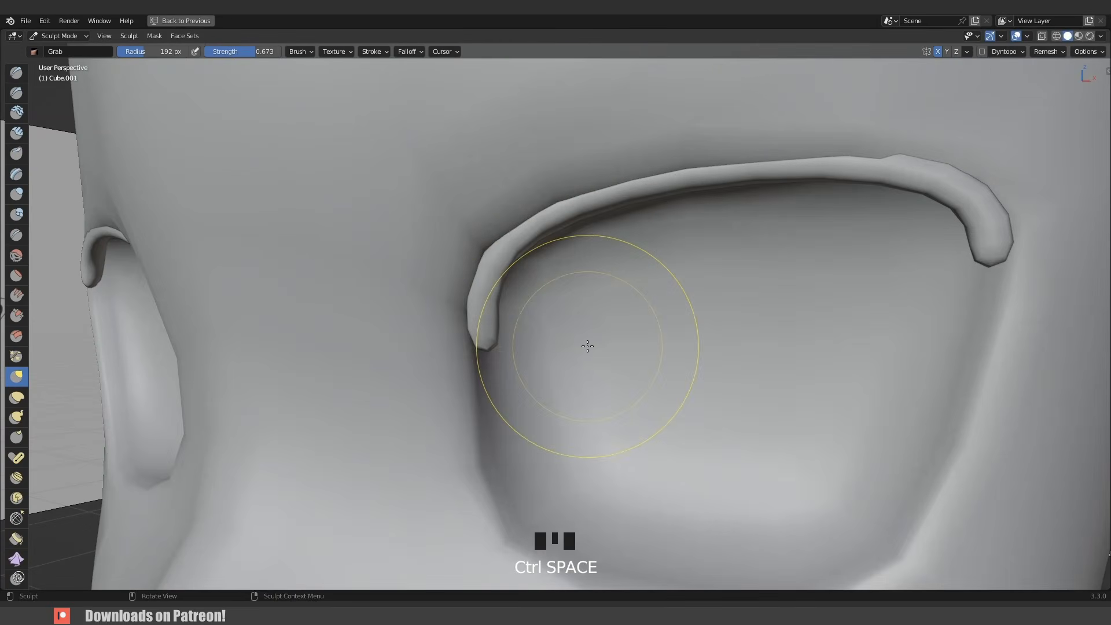
middle_drag(588, 347, 503, 330)
scroll(486, 307, up, 2)
drag(481, 295, 460, 264)
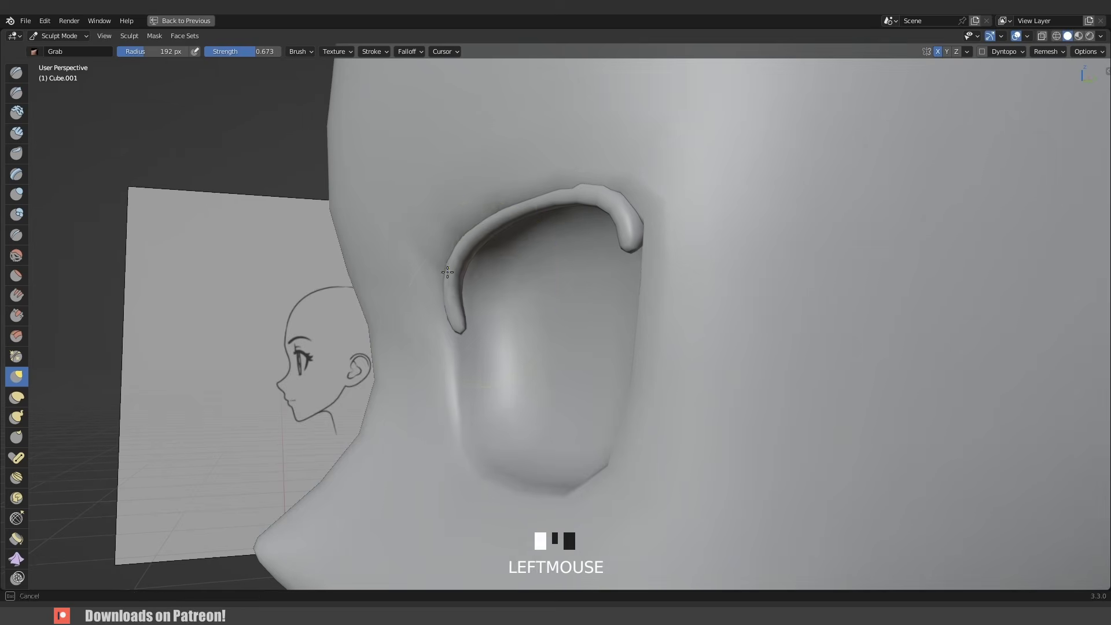
middle_drag(460, 264, 440, 253)
drag(439, 253, 435, 231)
mouse_move(435, 230)
middle_down()
mouse_move(543, 168)
mouse_move(727, 233)
middle_up()
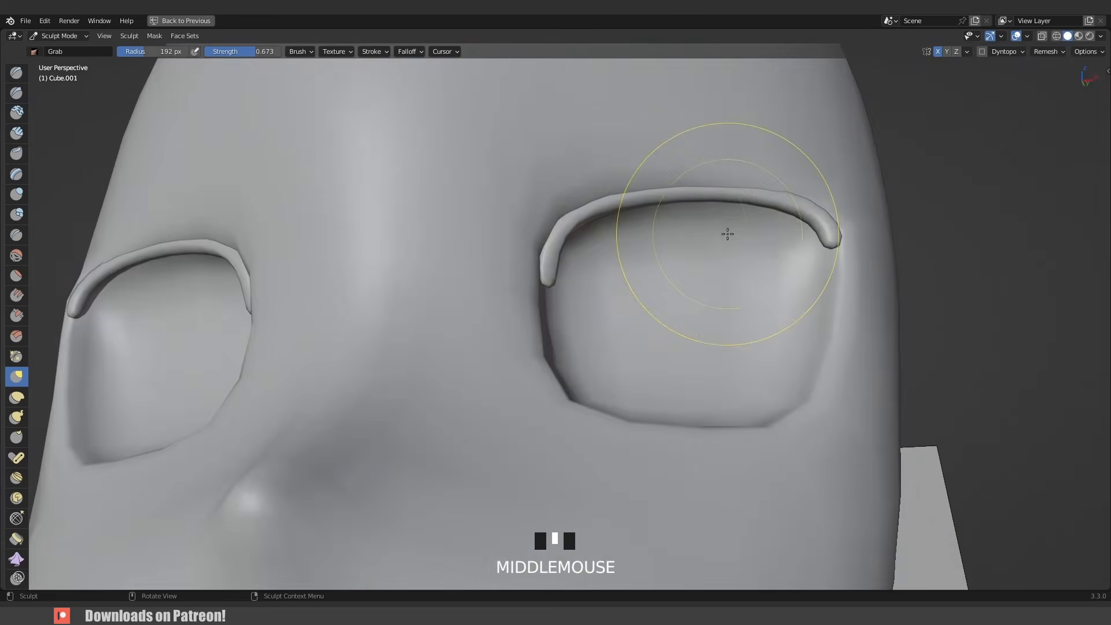
key(KP_Decimal)
middle_drag(689, 308, 602, 445)
mouse_move(613, 341)
mouse_down()
mouse_move(620, 349)
mouse_move(600, 348)
mouse_up()
drag(570, 327, 562, 333)
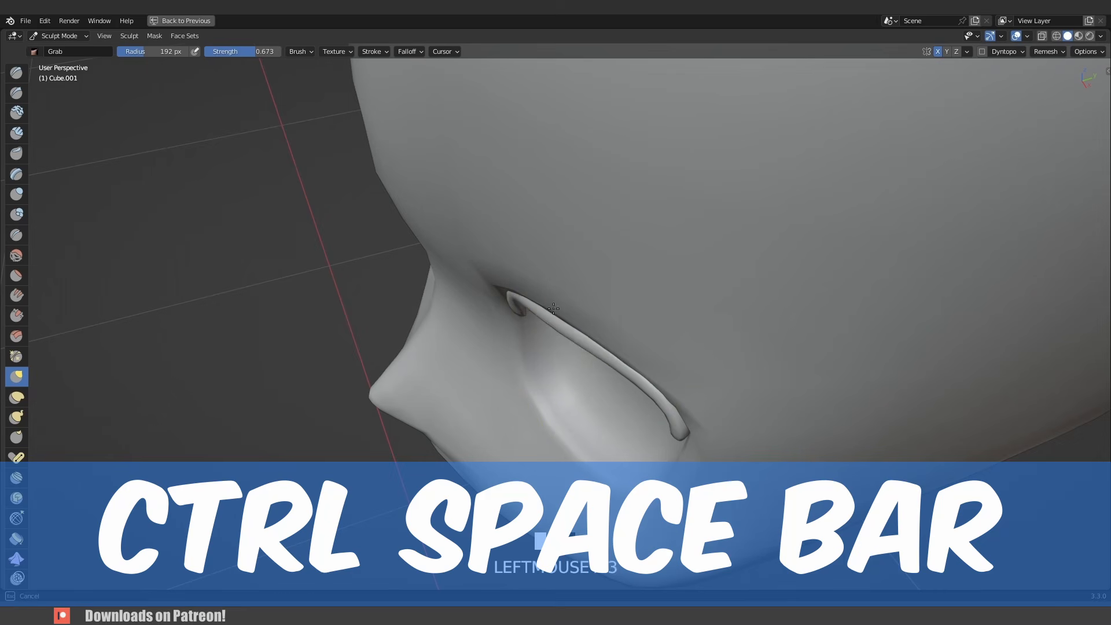
drag(505, 298, 507, 294)
key(ctrl+z)
- Keep grab-sculpting the rim's ends so they hug the eye-socket surface
drag(560, 320, 556, 320)
drag(510, 299, 496, 287)
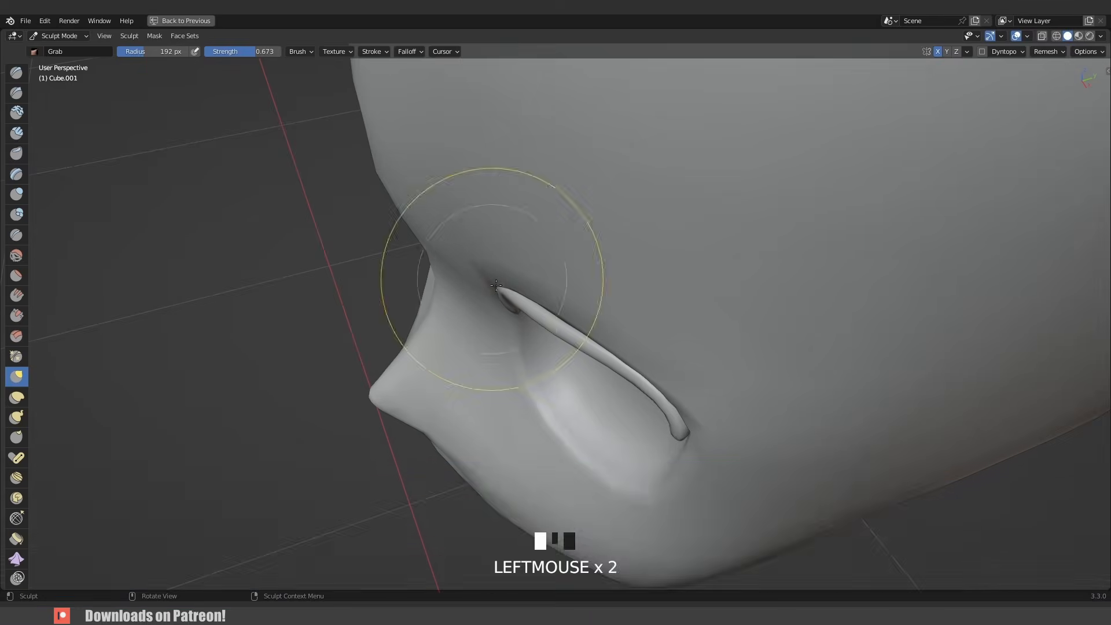
middle_drag(493, 277, 466, 385)
key(KP_1)
shift+drag(456, 394, 454, 363)
middle_drag(547, 366, 467, 364)
drag(517, 364, 523, 367)
mouse_move(531, 354)
middle_down()
mouse_move(556, 397)
mouse_move(607, 419)
mouse_move(596, 412)
middle_up()
drag(471, 335, 455, 340)
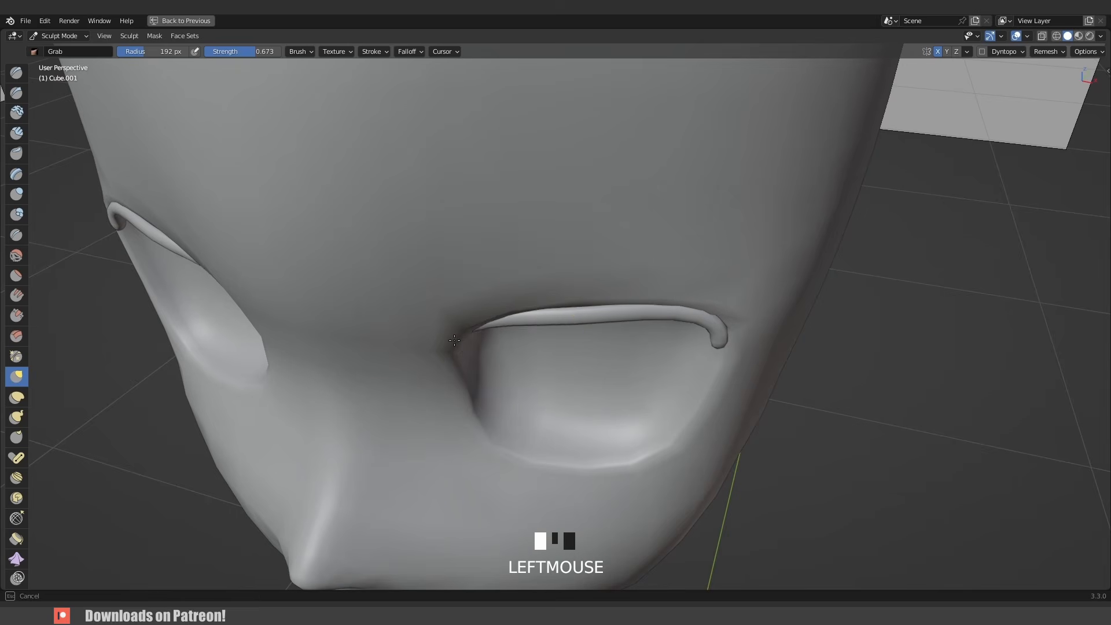
mouse_move(455, 356)
middle_down()
mouse_move(518, 268)
mouse_move(518, 278)
middle_up()
drag(614, 310, 631, 320)
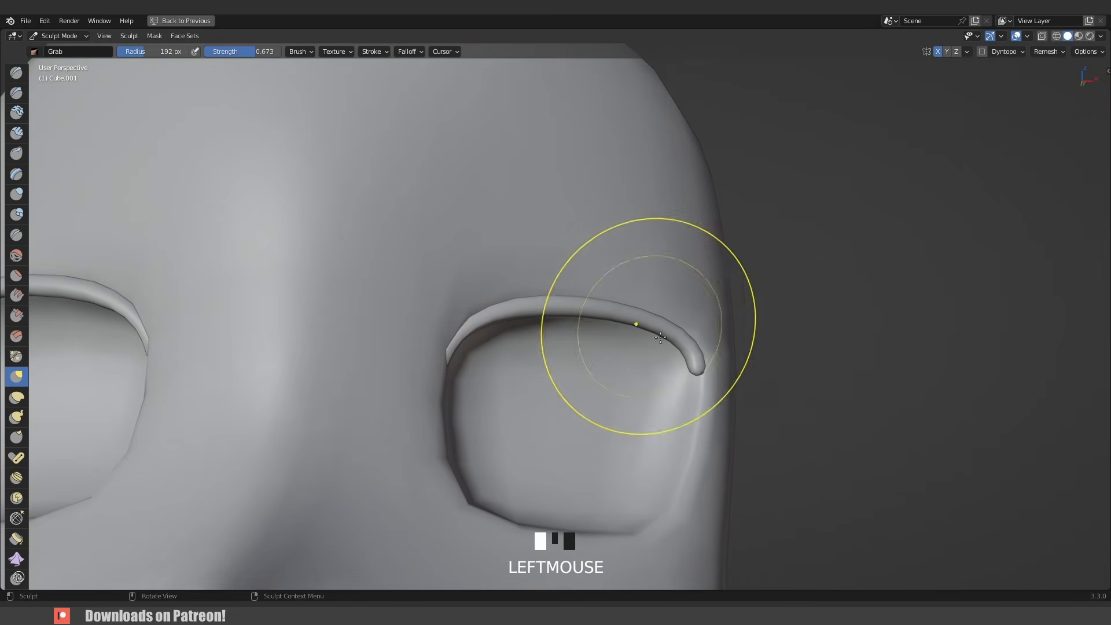
key(KP_1)
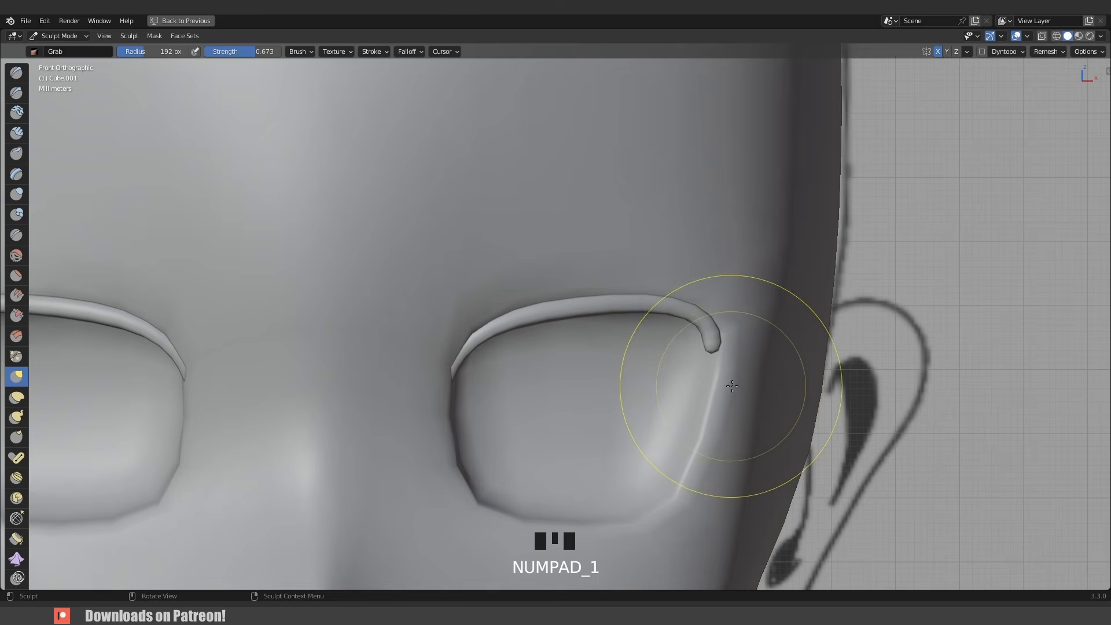
- Set the Grab brush radius to 73 px and shape the rim's outer end to fit the socket from front and side
key(f)
click(690, 375)
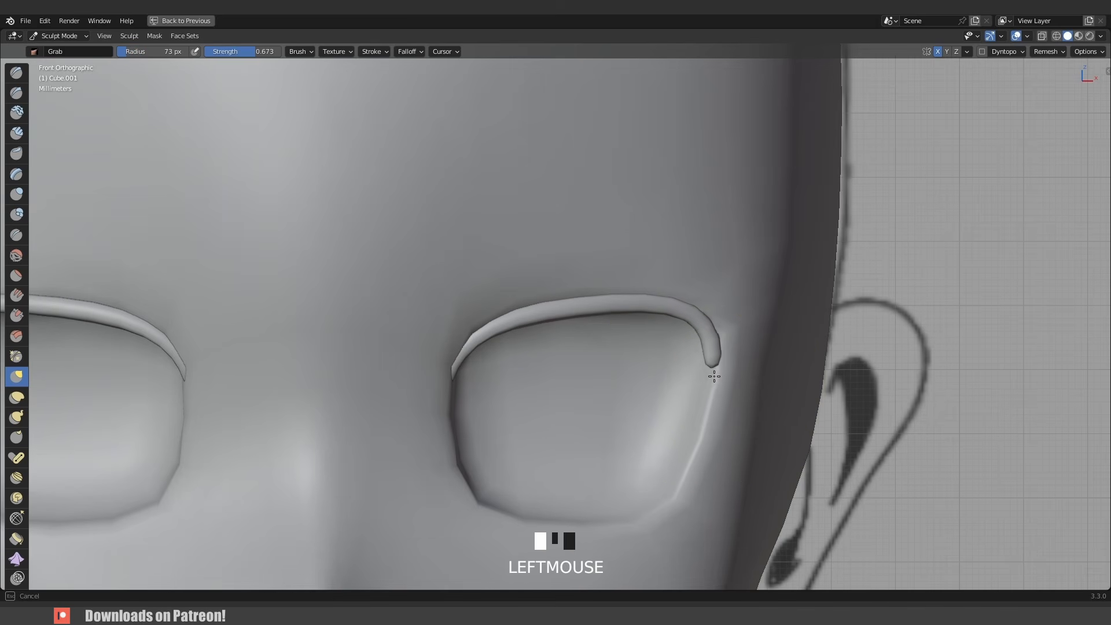
mouse_move(707, 296)
mouse_down()
mouse_move(737, 331)
mouse_move(719, 347)
mouse_up()
key(KP_3)
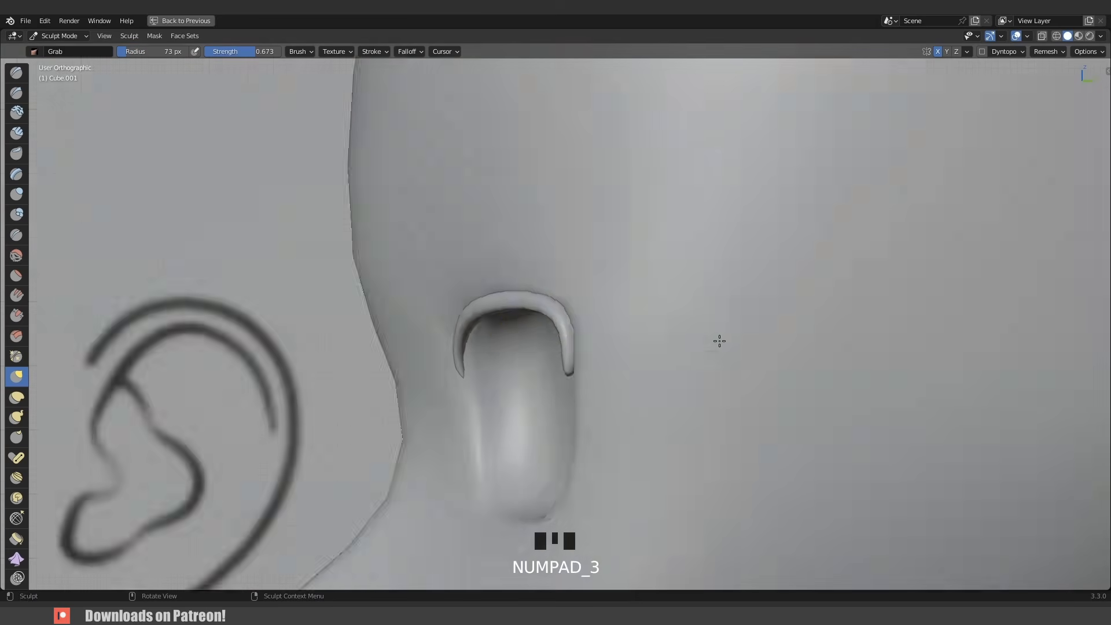
drag(565, 367, 580, 376)
drag(562, 316, 567, 311)
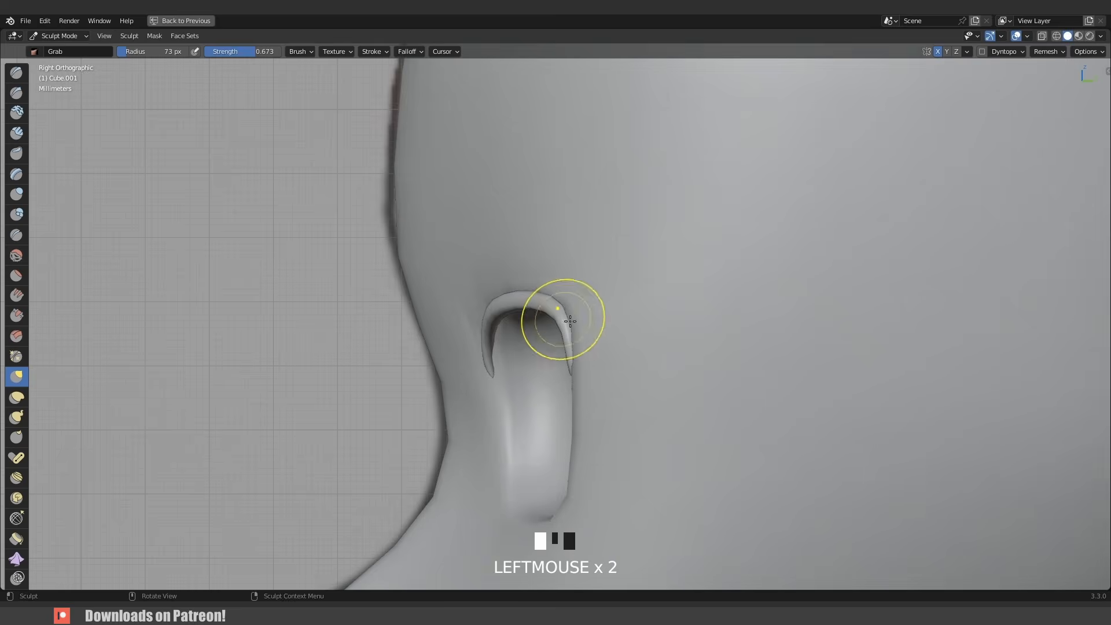
middle_drag(563, 319, 561, 376)
drag(563, 330, 563, 331)
drag(517, 240, 524, 242)
mouse_move(524, 242)
middle_down()
mouse_move(604, 293)
mouse_move(607, 307)
middle_up()
drag(419, 314, 417, 304)
scroll(550, 328, down, 4)
middle_drag(550, 327, 459, 407)
scroll(458, 407, up, 2)
drag(471, 405, 489, 403)
mouse_move(491, 403)
middle_down()
mouse_move(463, 375)
mouse_move(567, 374)
middle_up()
scroll(496, 369, down, 3)
scroll(567, 374, down, 3)
key(KP_1)
scroll(568, 373, up, 8)
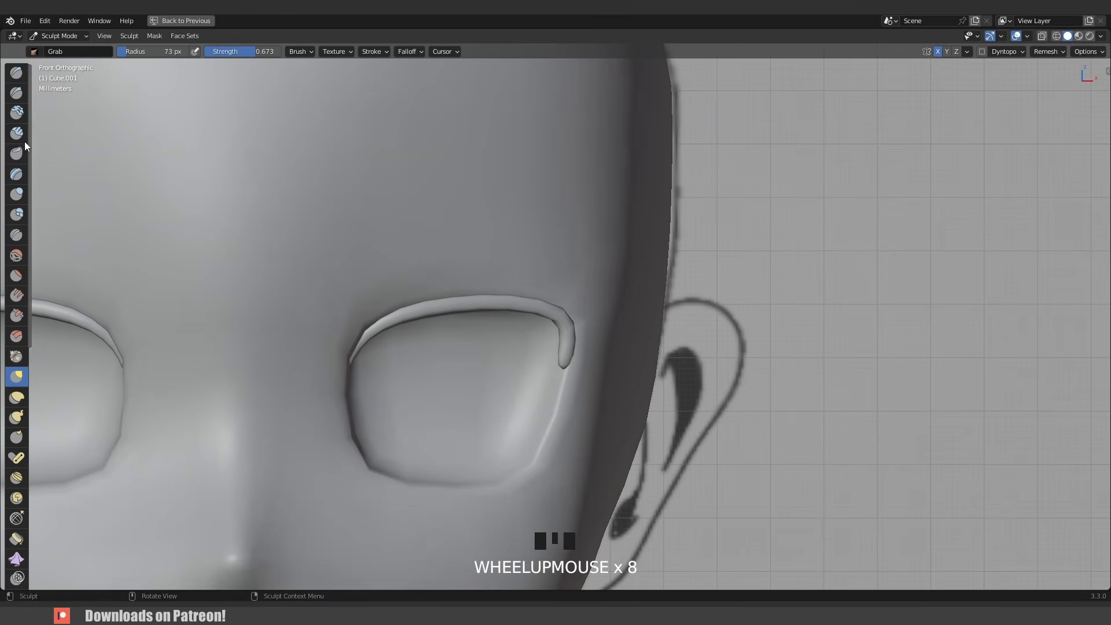
- Switch to the Inflate/Deflate brush and inflate the rim's upper edge and outer end
key(t)
key(t)
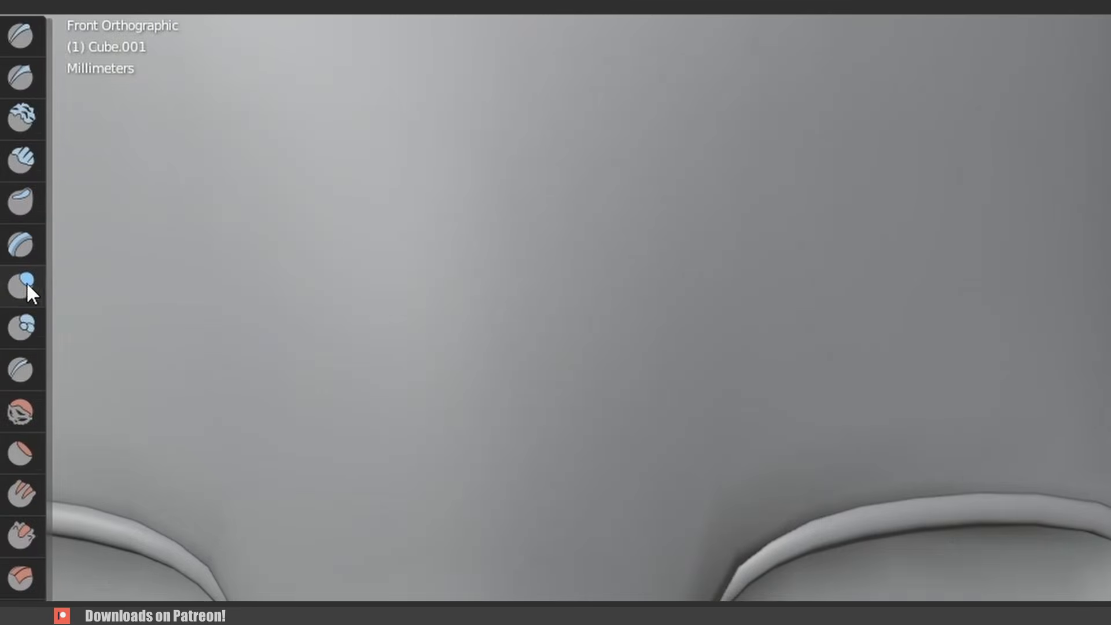
click(18, 195)
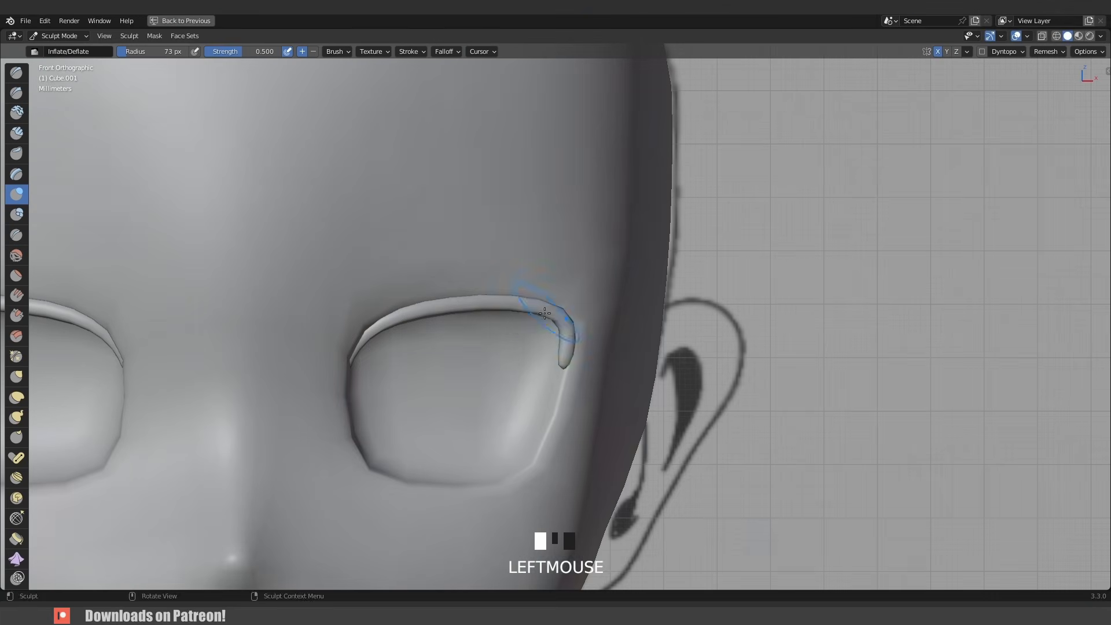
click(519, 304)
drag(538, 314, 563, 303)
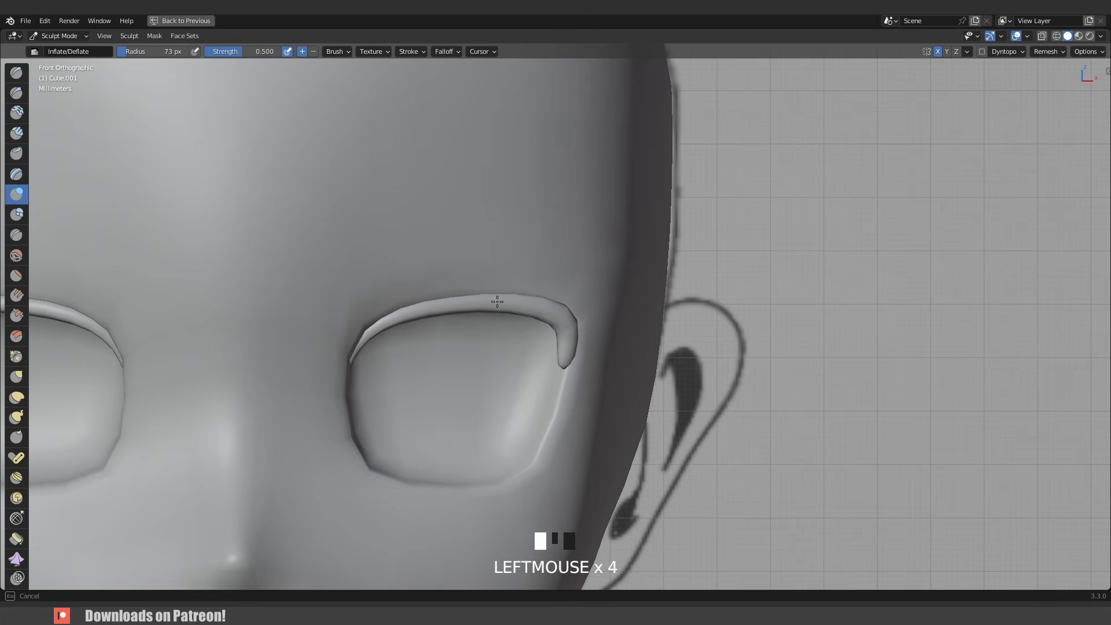
drag(436, 299, 535, 307)
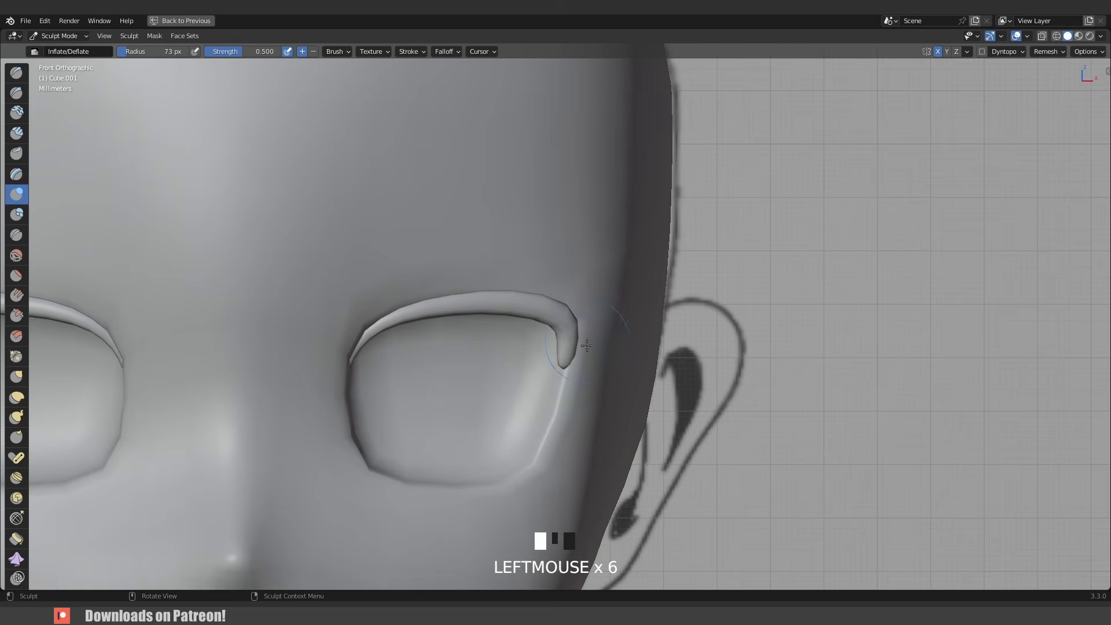
- Return to the Grab brush with a 126 px radius and pull the rim's outer end onto the head surface
key(g)
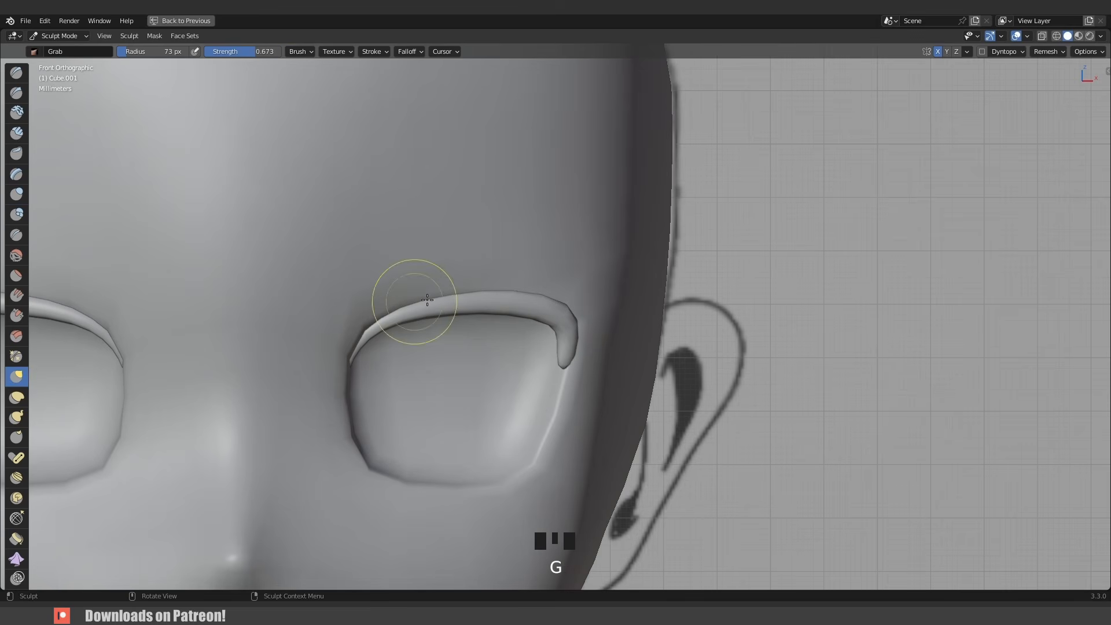
mouse_move(541, 316)
mouse_down()
mouse_move(550, 332)
mouse_move(550, 317)
mouse_up()
middle_drag(550, 318, 588, 335)
key(f)
click(575, 331)
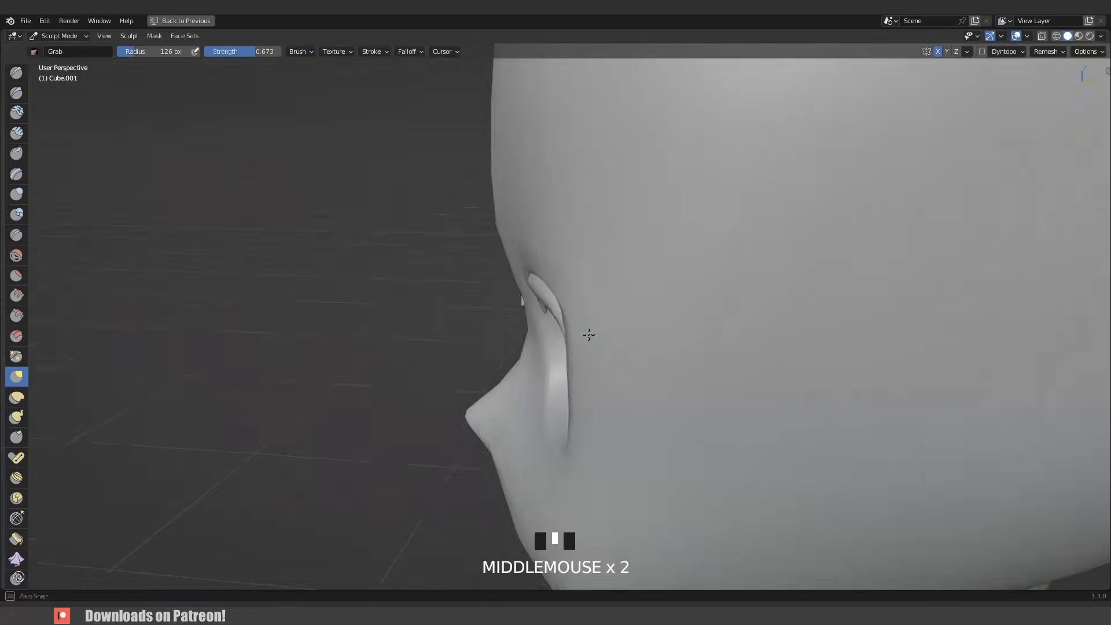
drag(557, 338, 555, 340)
middle_drag(555, 340, 567, 345)
drag(561, 347, 556, 360)
mouse_move(556, 359)
middle_down()
mouse_move(546, 372)
mouse_move(529, 365)
middle_up()
drag(530, 364, 523, 363)
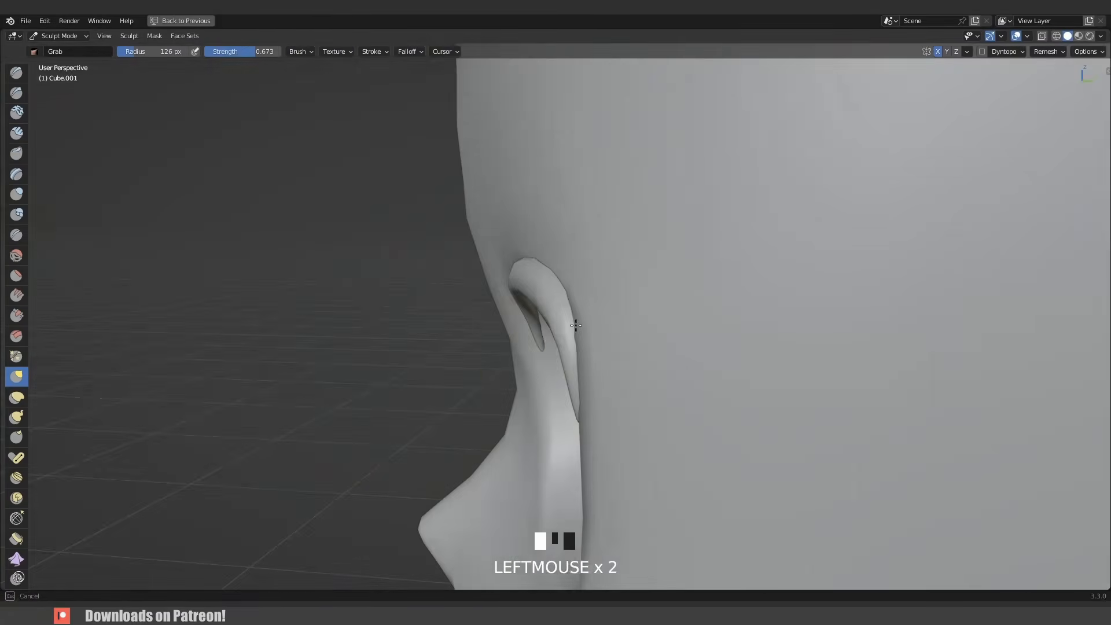
- Leave Sculpt Mode and restore the split-view layout
key(ctrl+Tab)
key(ctrl+space)
scroll(578, 283, up, 9)
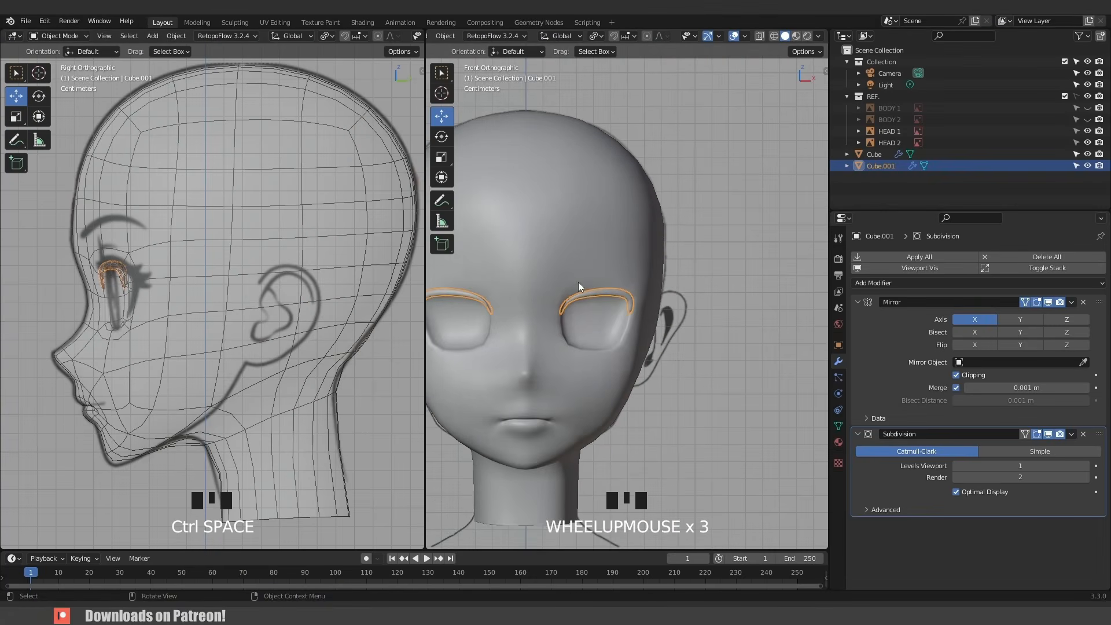
- In Edit Mode, add a loop cut across the outer end of the eye-rim strip
key(Tab)
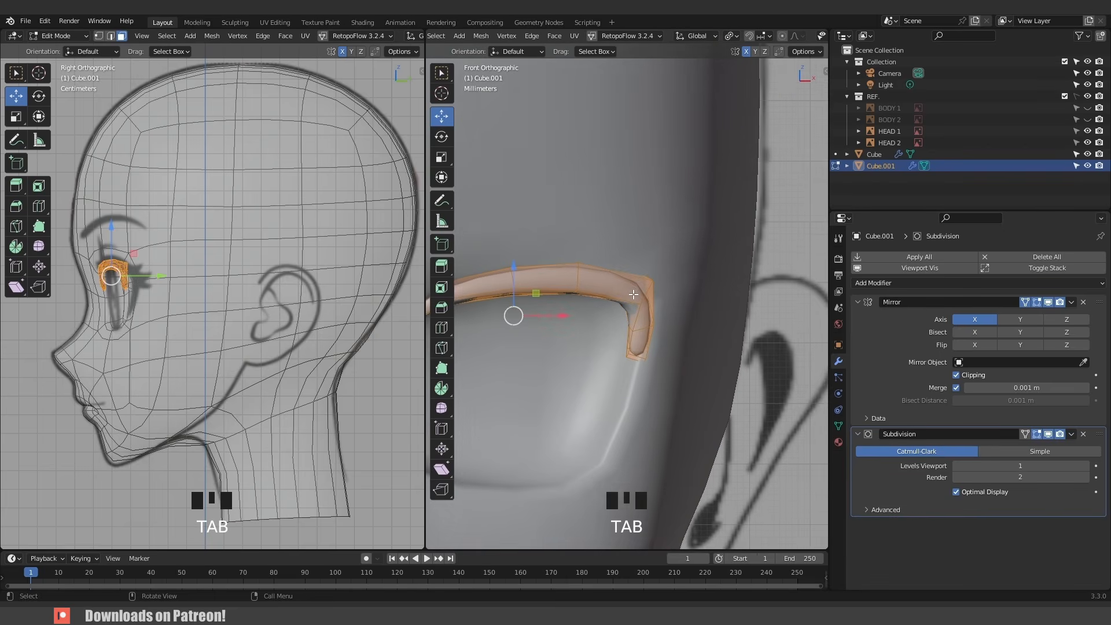
shift+middle_drag(616, 290, 640, 284)
key(ctrl+r)
click(639, 284)
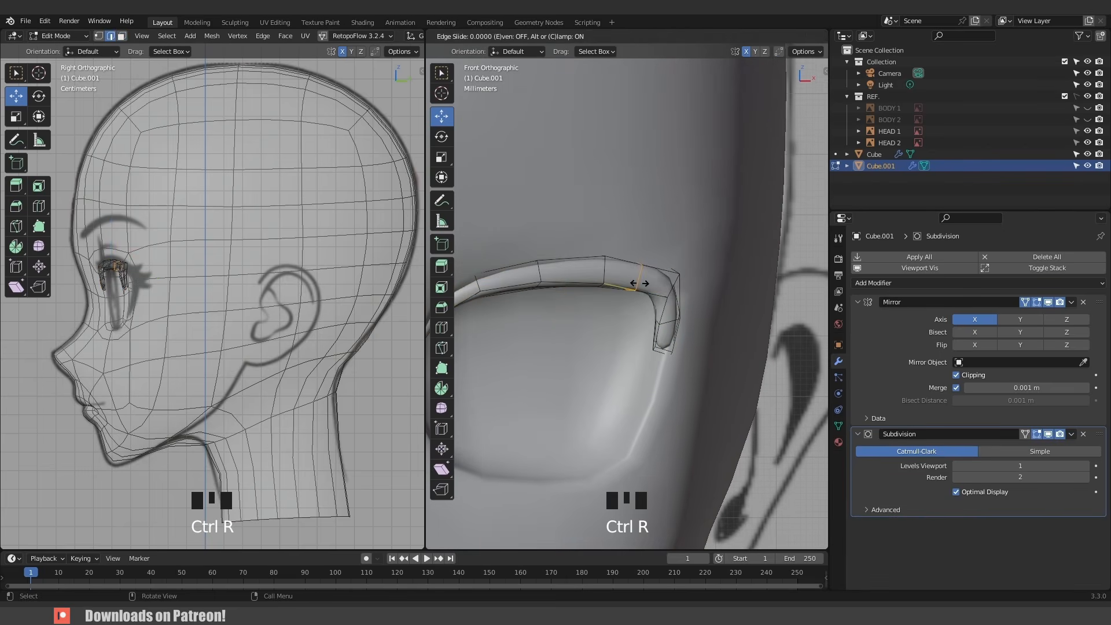
right_click(645, 284)
scroll(654, 276, down, 4)
scroll(668, 273, up, 4)
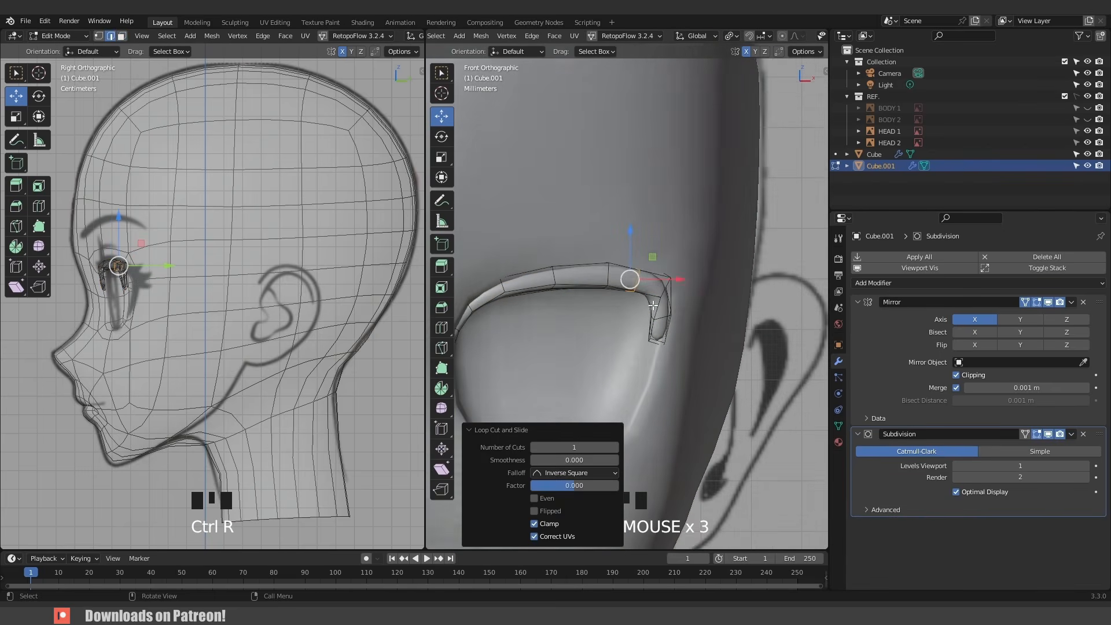
- Extrude the top face of the rim's outer end upward into a spike, then move it and scale it to 0.508
middle_drag(665, 266, 659, 326)
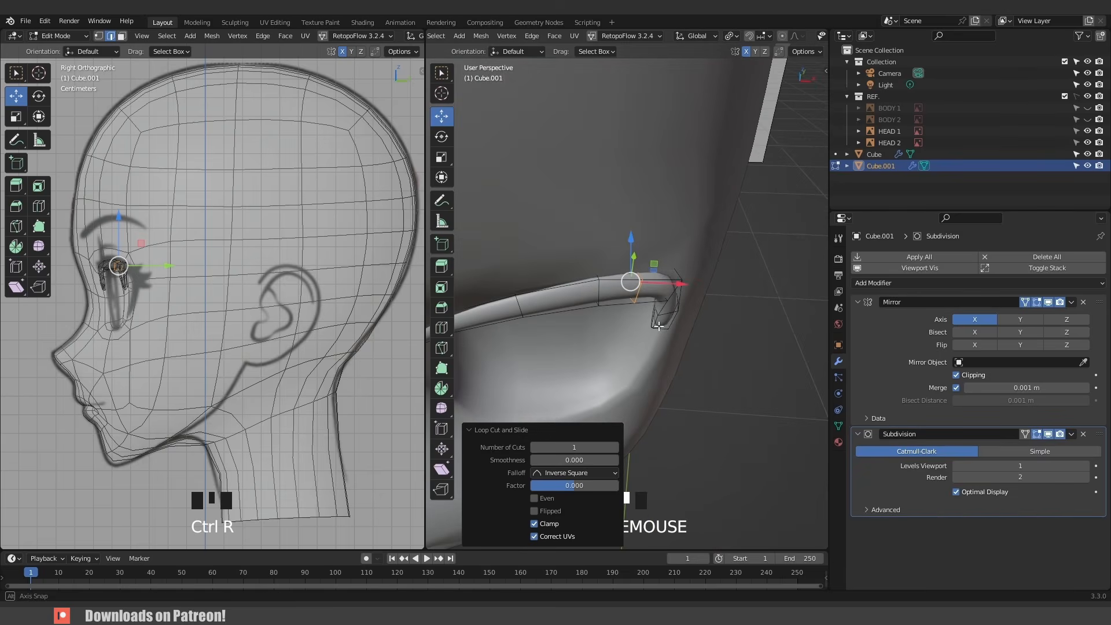
key(alt+z)
mouse_move(654, 278)
middle_down()
mouse_move(699, 308)
mouse_move(664, 298)
middle_up()
key(alt+z)
key(3)
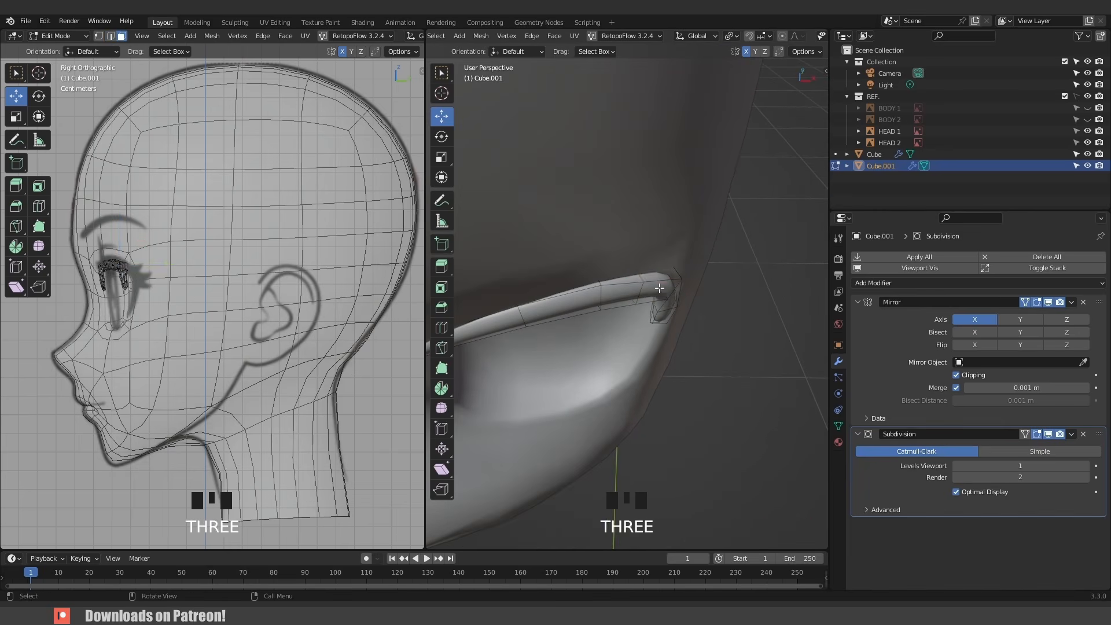
click(660, 275)
key(KP_1)
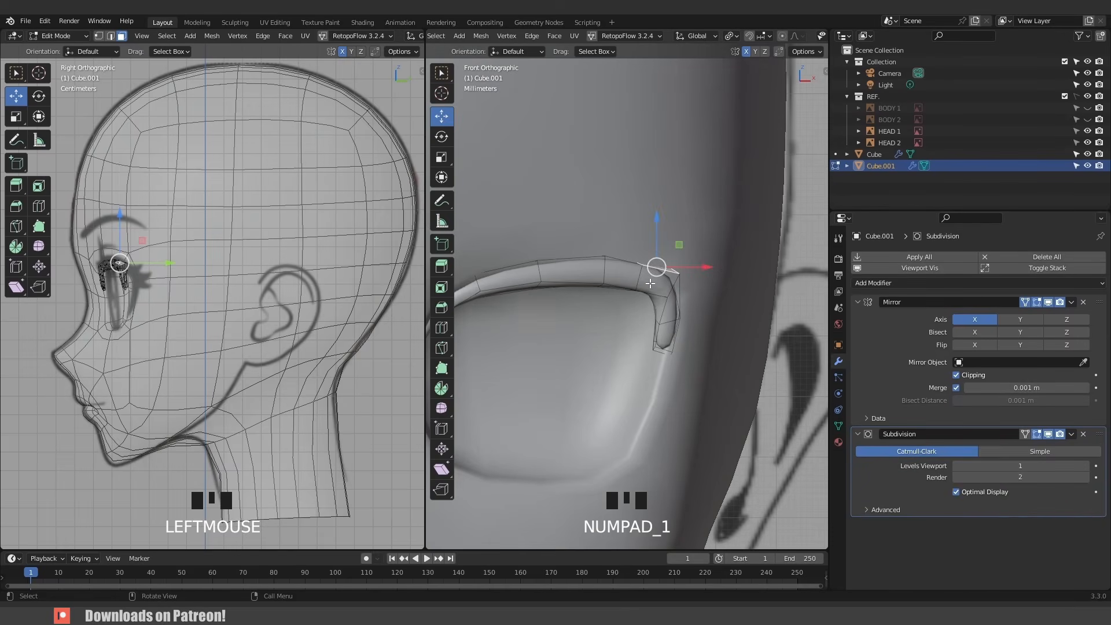
key(e)
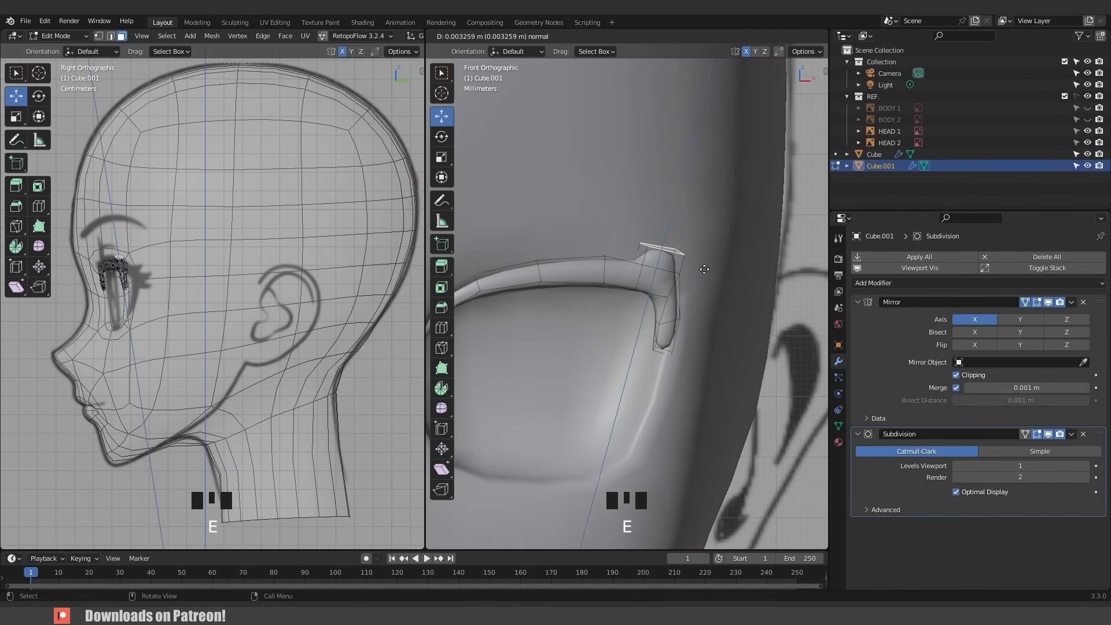
click(709, 261)
key(g)
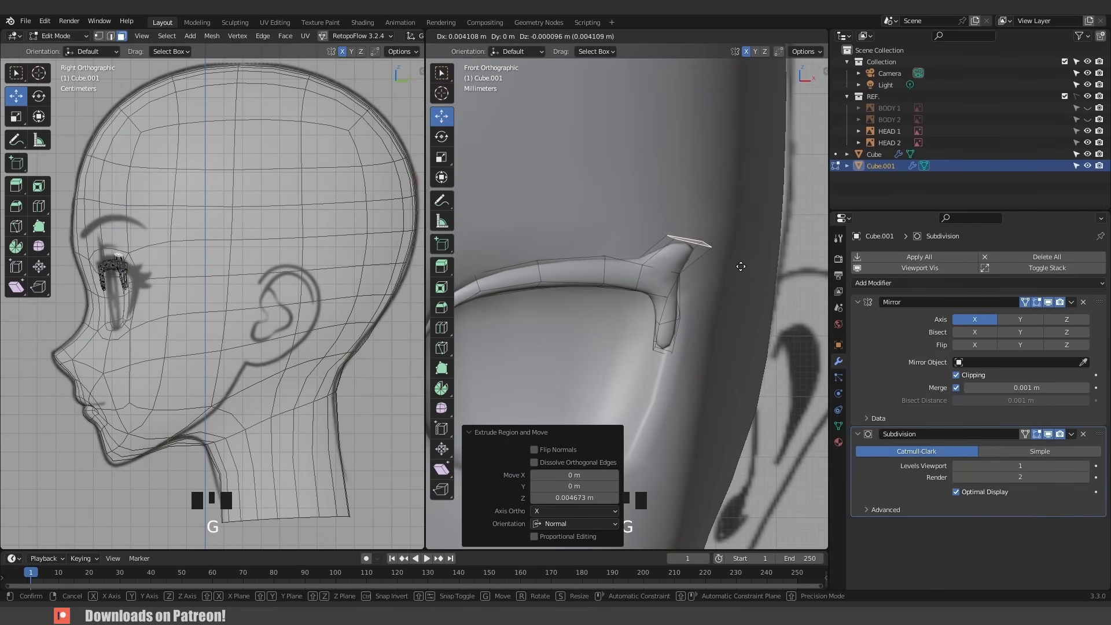
click(740, 268)
key(s)
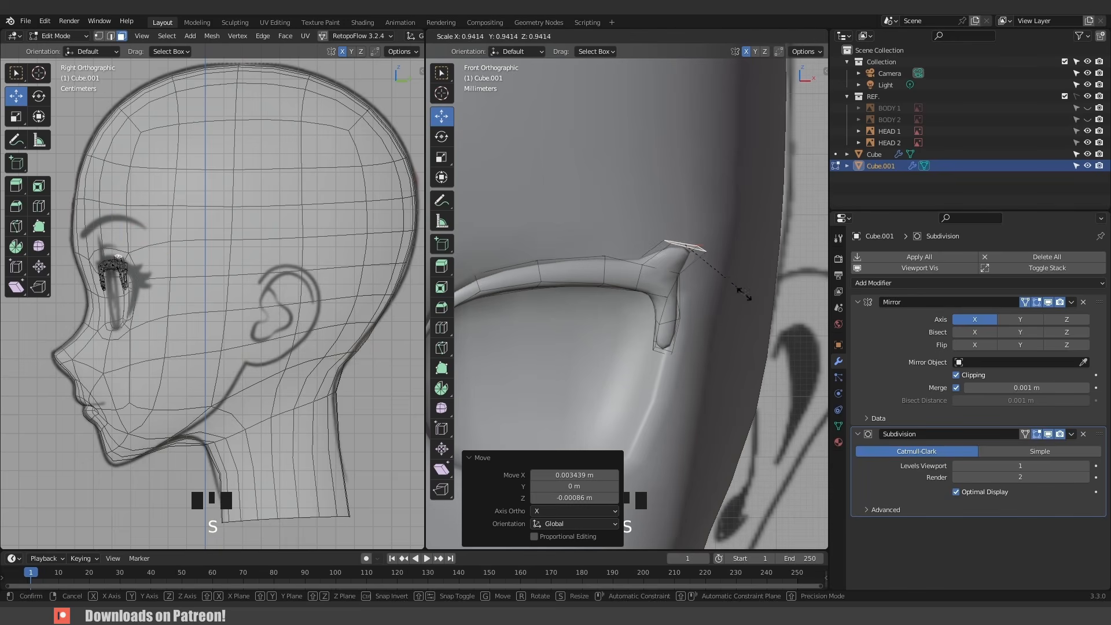
click(717, 281)
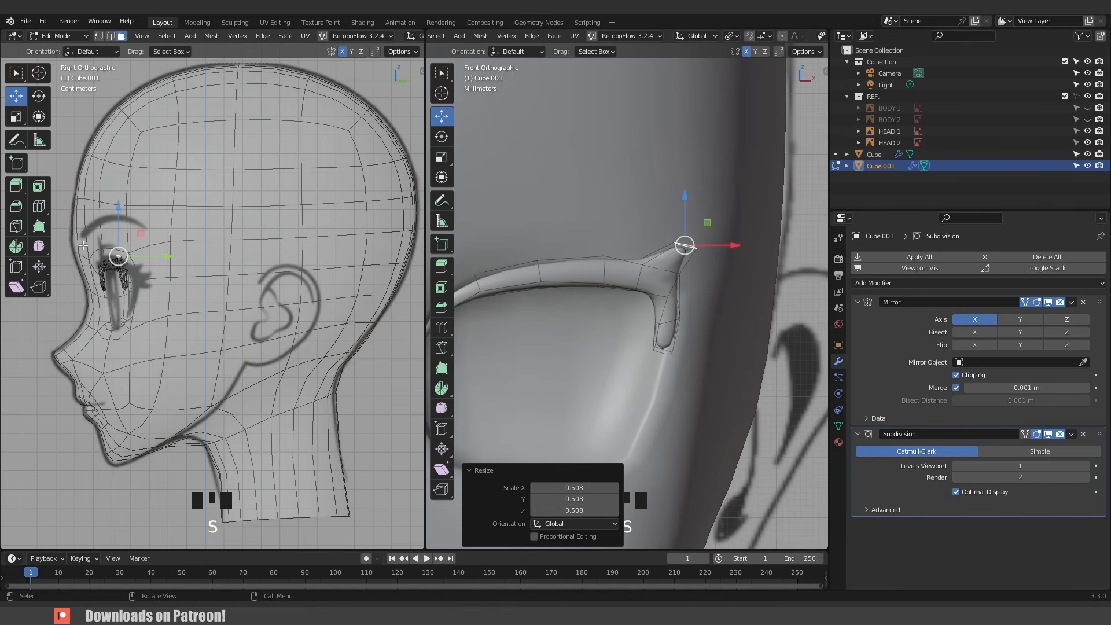
- In the side view, move the new spike's tip back along the head surface
scroll(84, 245, up, 6)
shift+middle_drag(87, 249, 225, 395)
key(g)
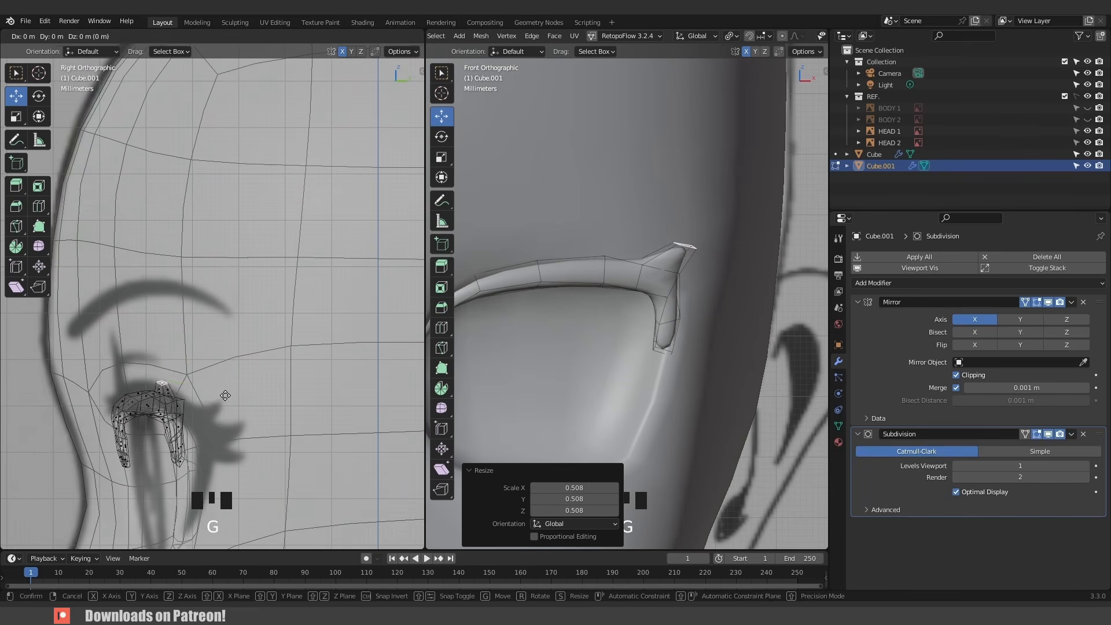
click(227, 396)
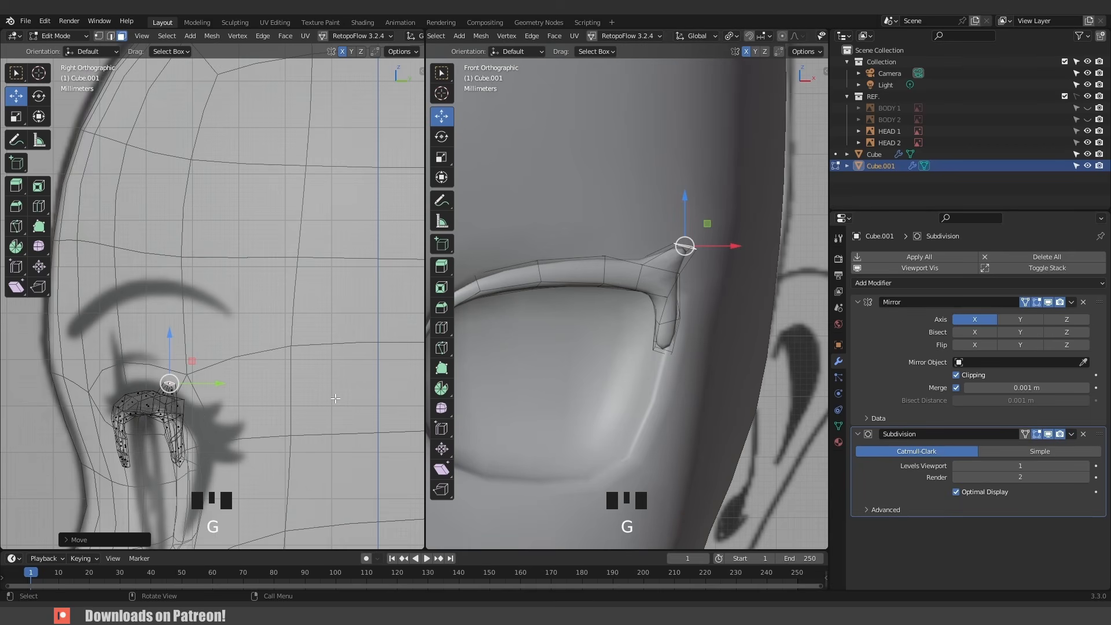
scroll(644, 351, down, 3)
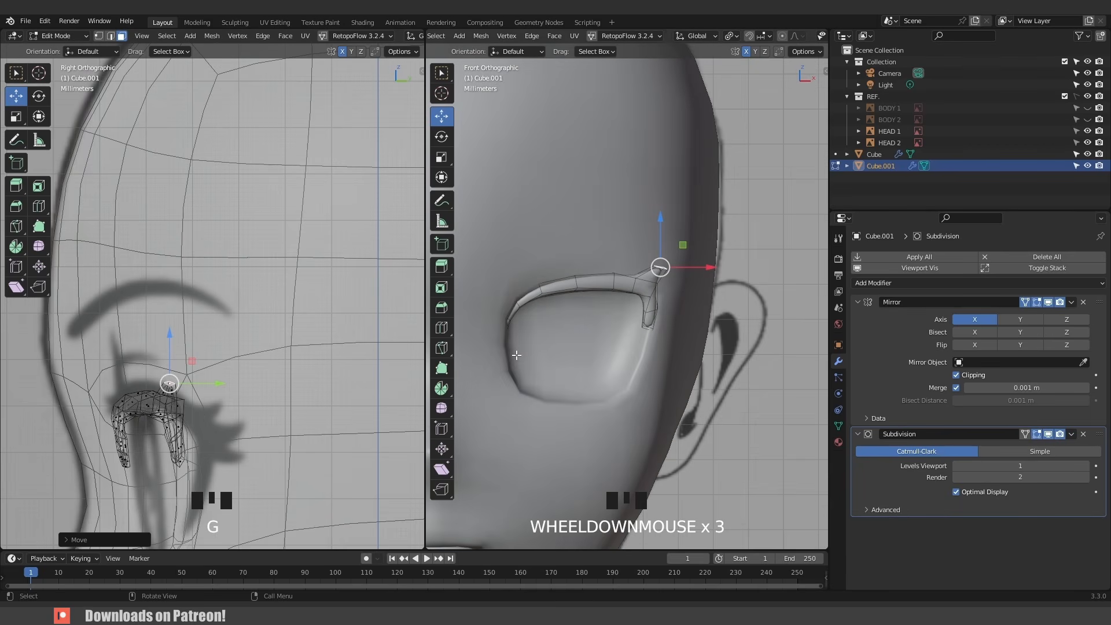
scroll(230, 376, down, 7)
shift+middle_drag(231, 376, 228, 364)
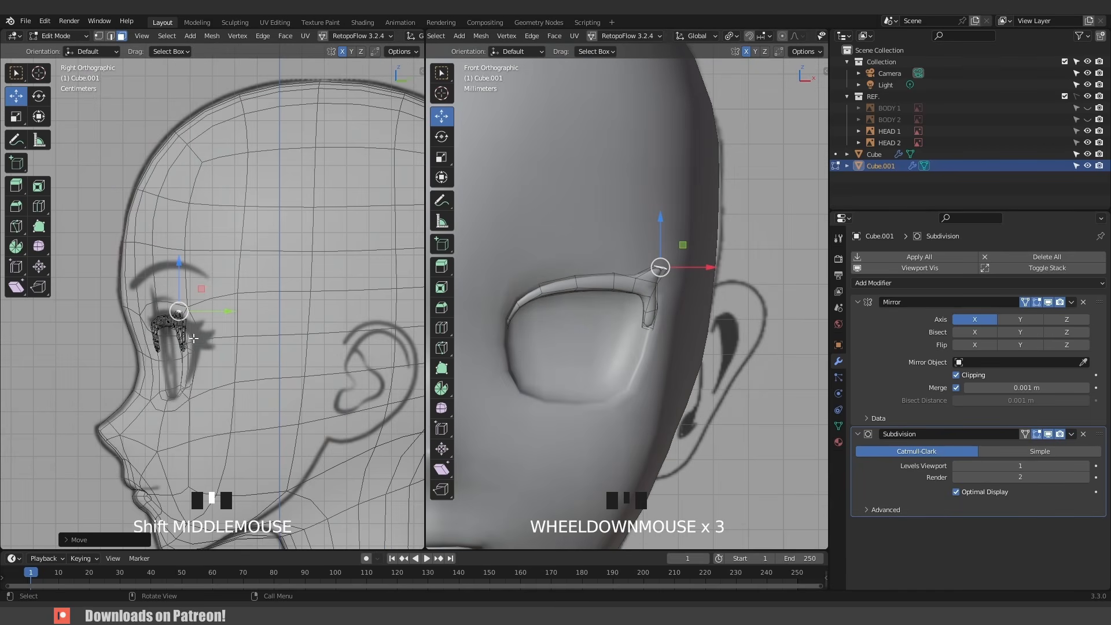
scroll(186, 334, up, 4)
drag(185, 414, 125, 321)
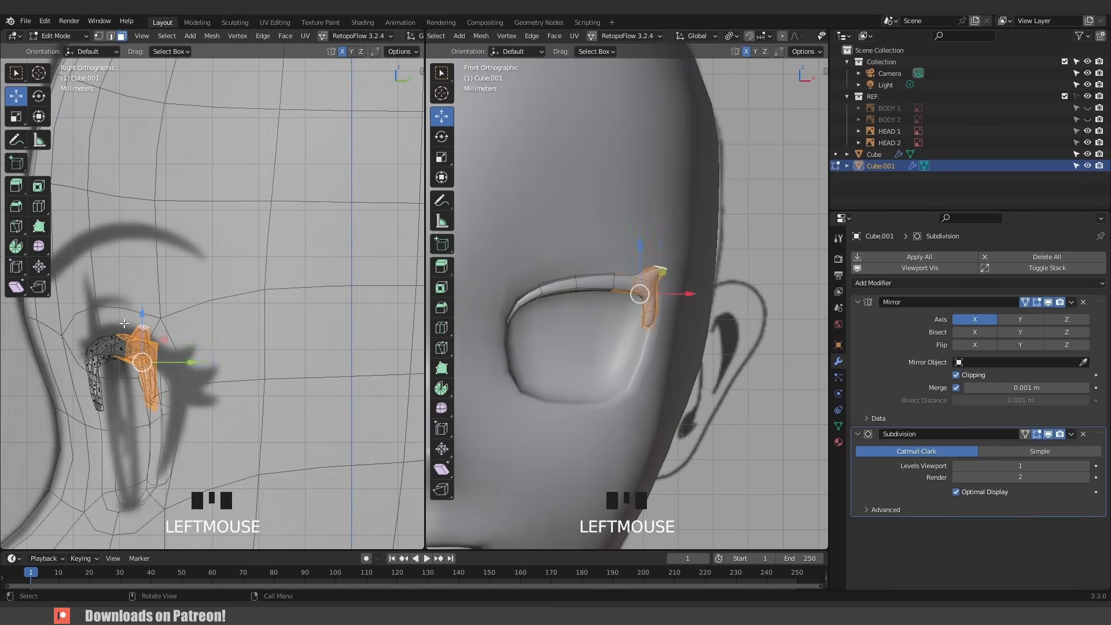
key(g)
right_click(163, 337)
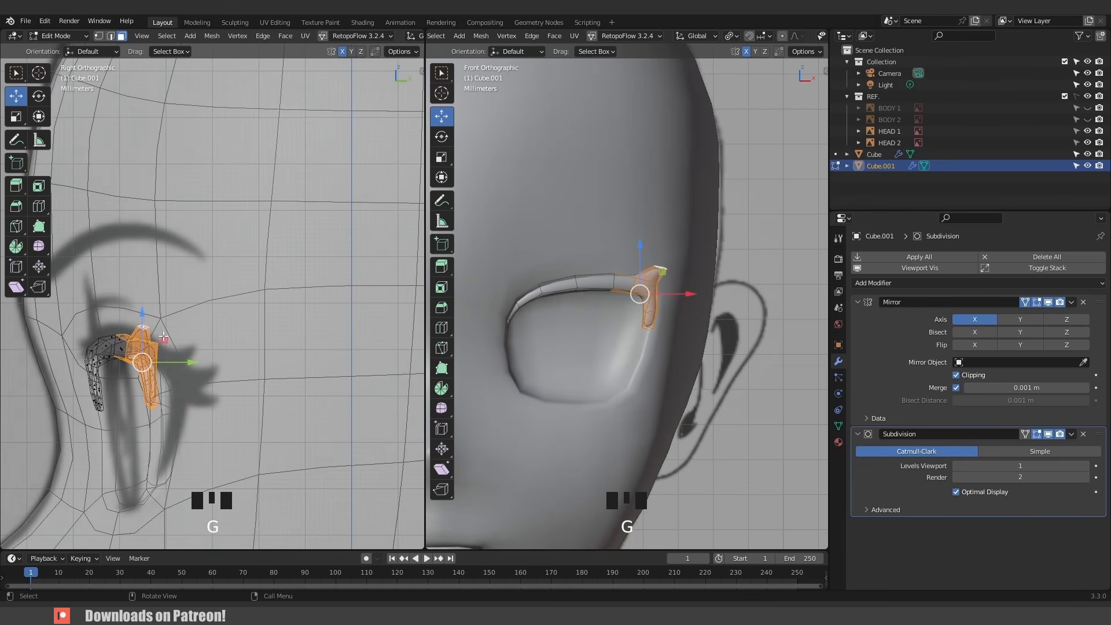
- Inspect the eye rim from several angles in Object Mode before returning to Edit Mode
key(Tab)
middle_drag(706, 287, 576, 316)
scroll(277, 361, down, 4)
middle_drag(278, 358, 271, 359)
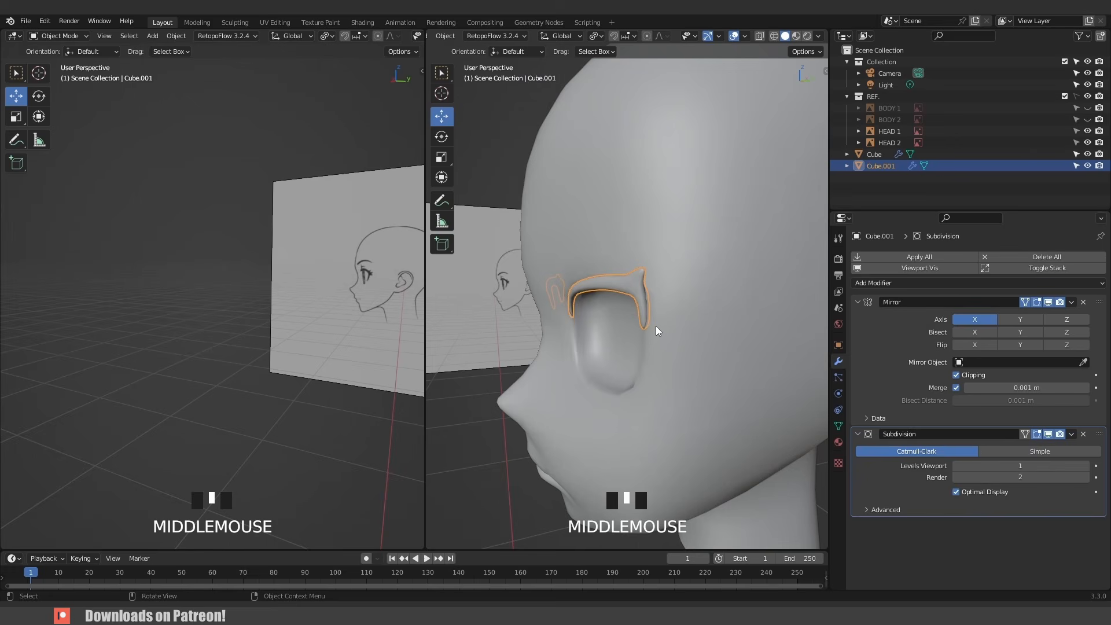
shift+middle_drag(655, 325, 575, 362)
key(Tab)
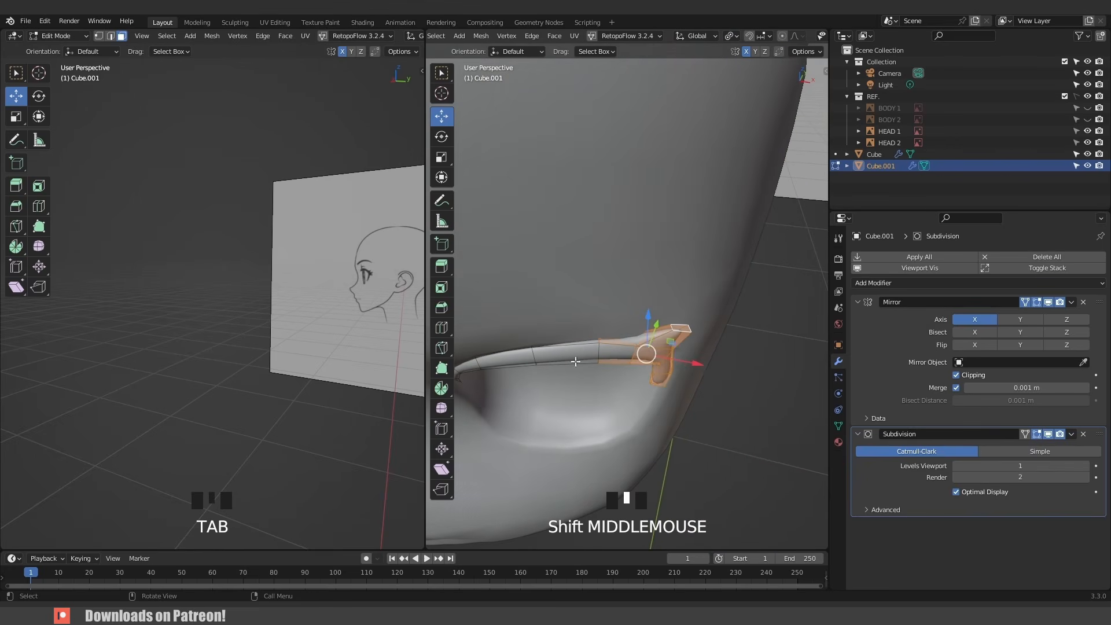
- Widen the front viewport and extrude a second spike from a top face near the rim's outer end, moving and scaling it to 0.428
drag(424, 478, 214, 475)
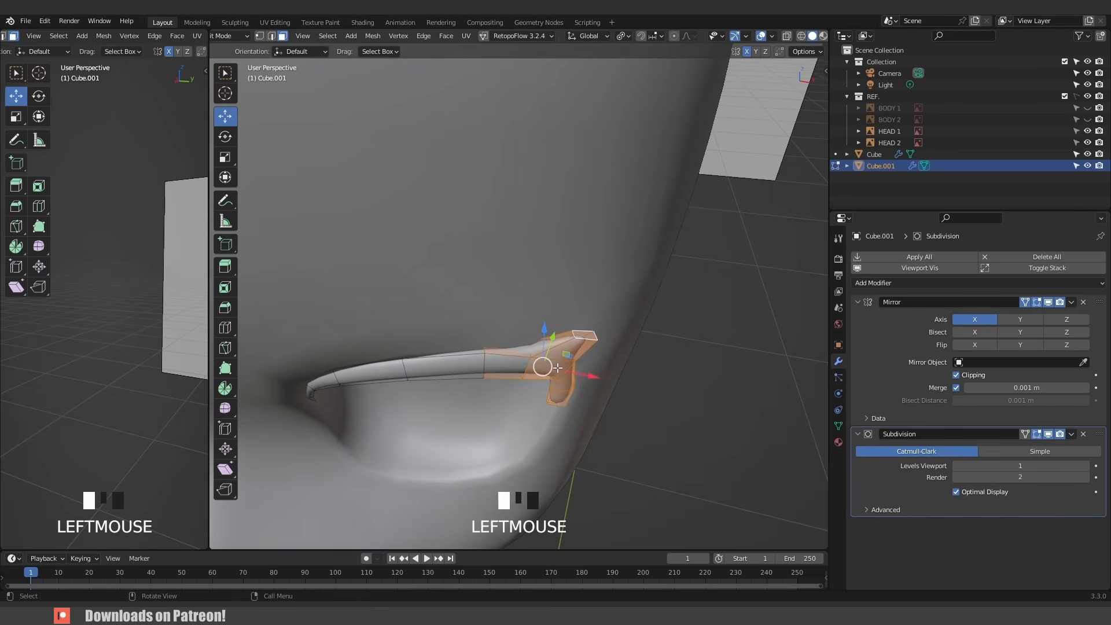
middle_drag(557, 368, 539, 328)
click(557, 336)
key(KP_1)
key(alt+z)
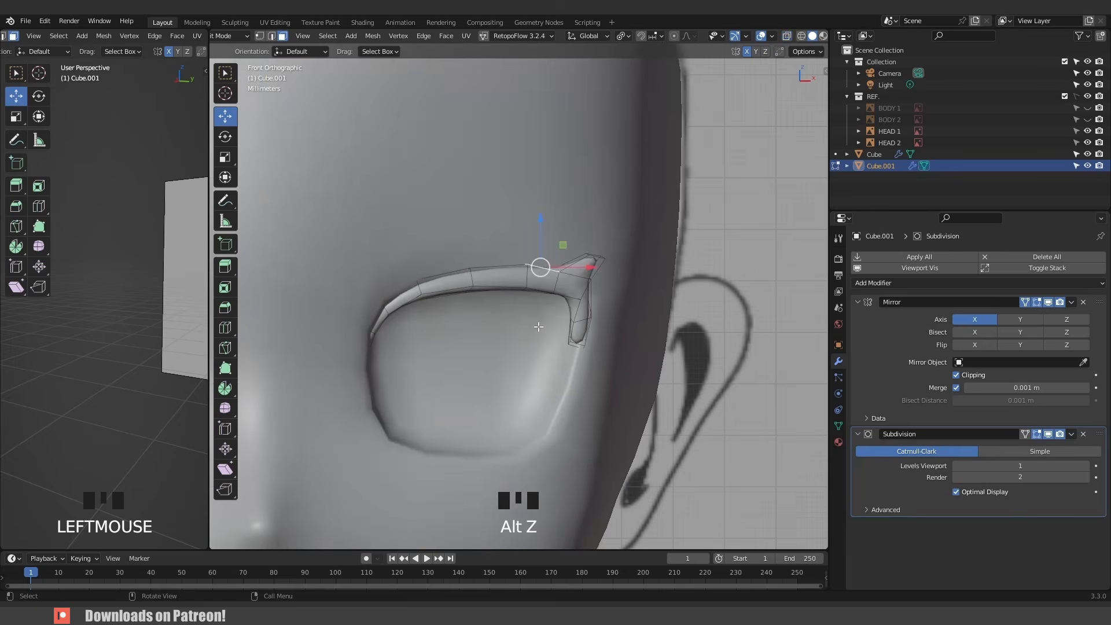
key(e)
click(556, 312)
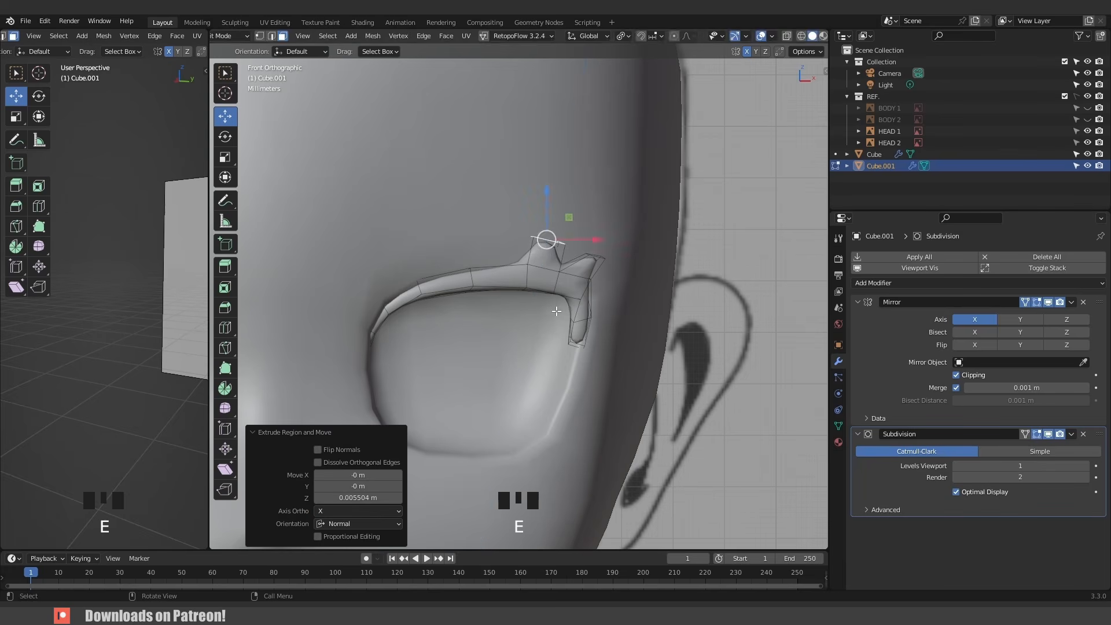
key(g)
click(572, 326)
key(s)
click(563, 283)
key(g)
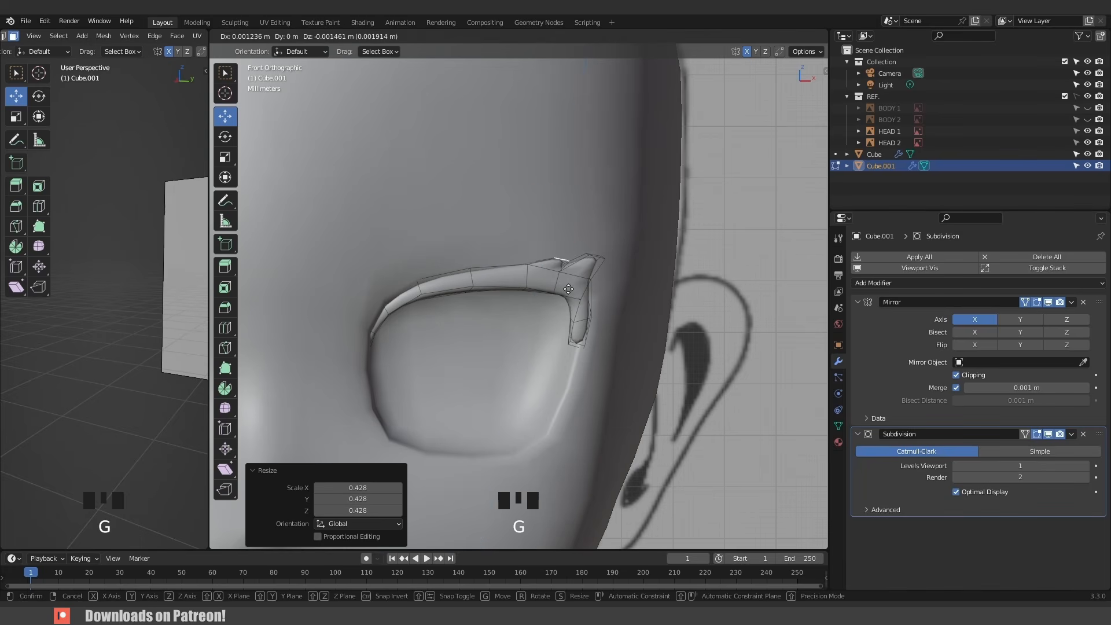
click(558, 255)
key(Tab)
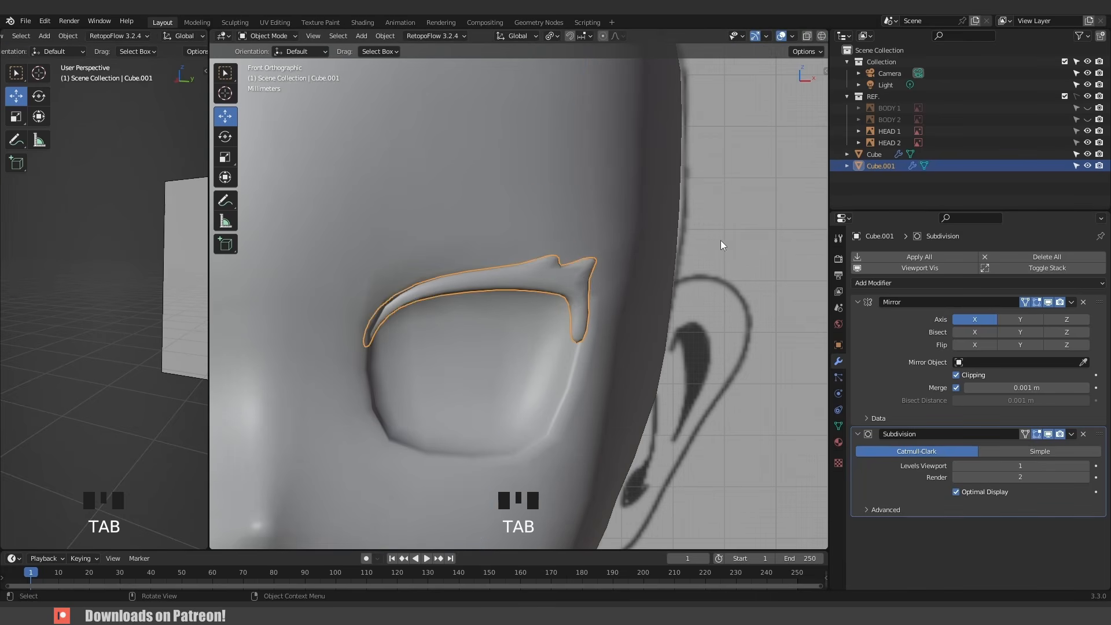
- Taper the rim's lower outer end by scaling its vertices inward with proportional editing
click(720, 242)
middle_drag(719, 243, 592, 290)
key(KP_1)
scroll(589, 289, up, 1)
click(584, 288)
key(Tab)
drag(629, 385, 569, 343)
key(1)
key(alt+z)
key(o)
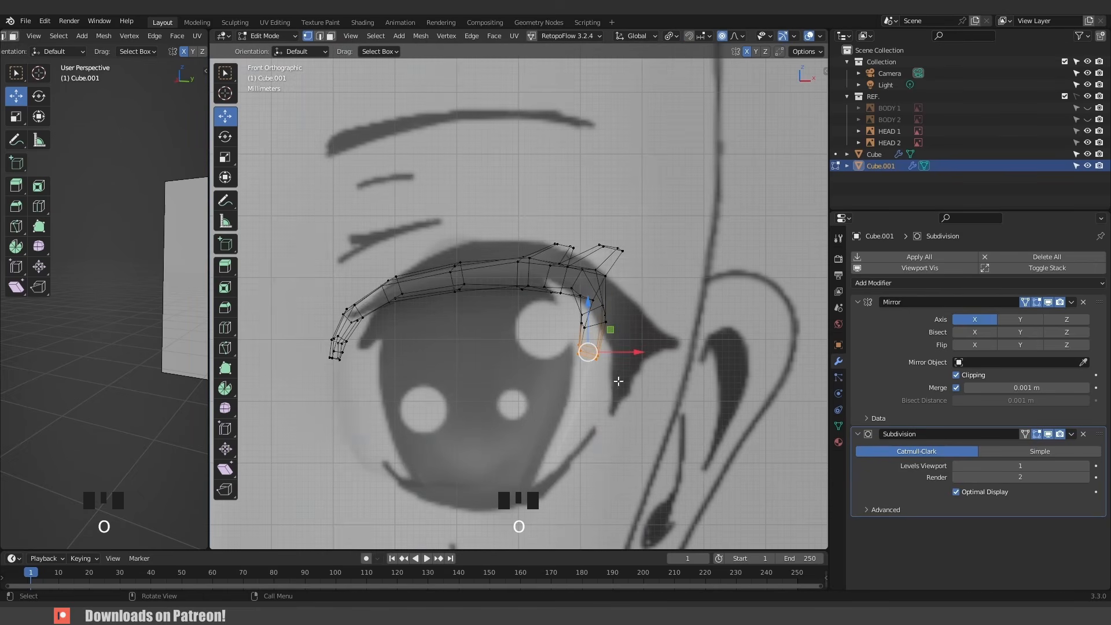
key(s)
click(610, 354)
key(alt+z)
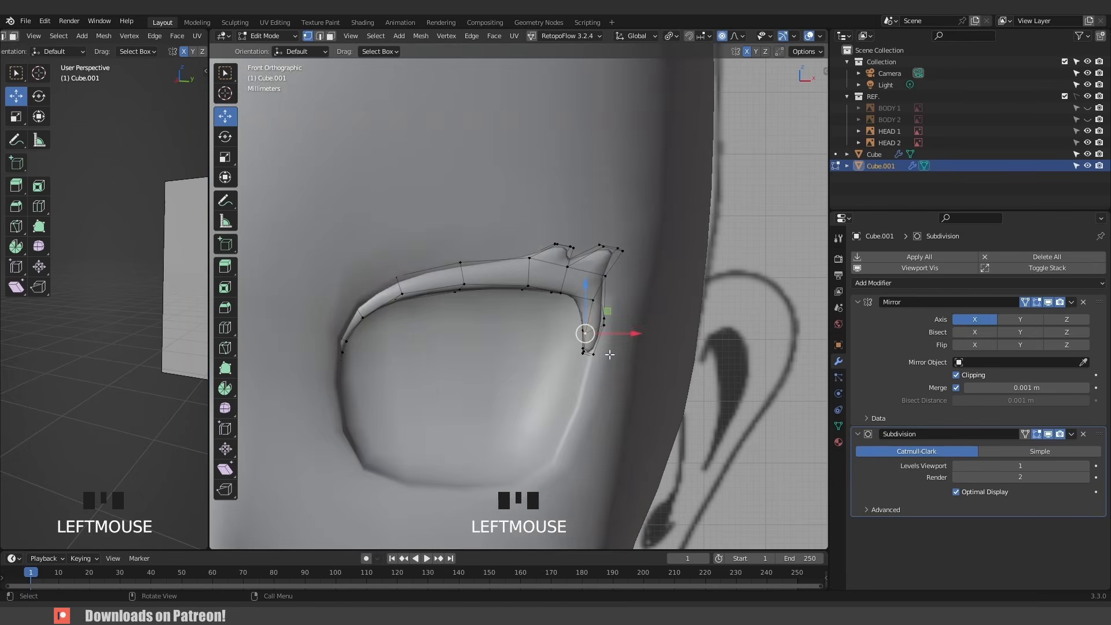
key(g)
key(Tab)
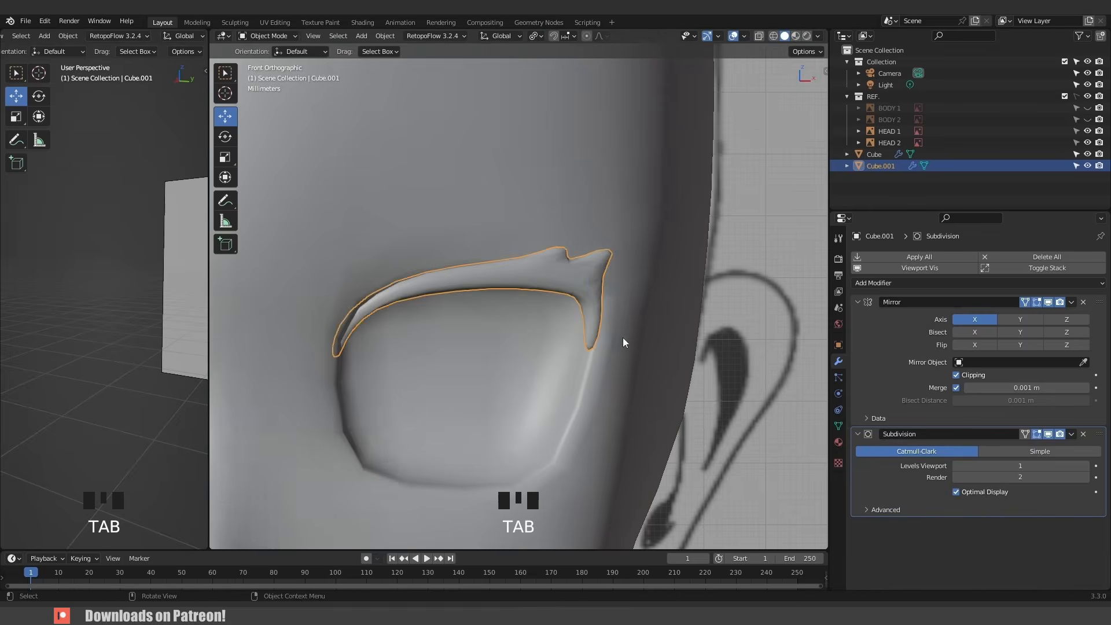
- In Edit Mode, add a loop cut across the outer eyelash spike
middle_drag(622, 338, 528, 310)
click(391, 311)
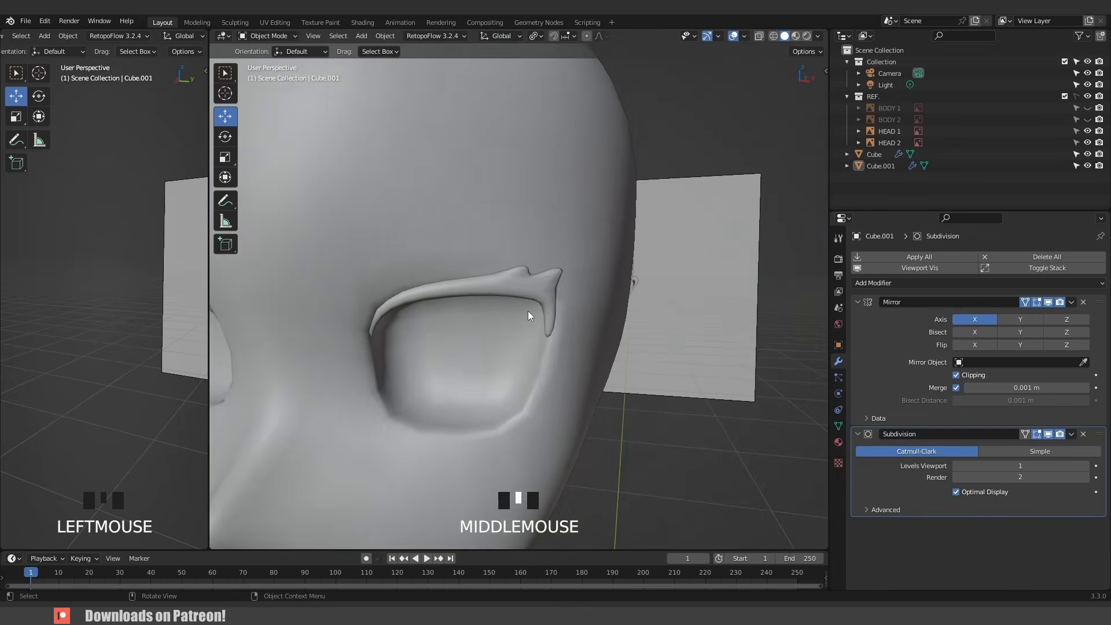
scroll(556, 283, up, 4)
key(Tab)
key(ctrl+r)
click(627, 269)
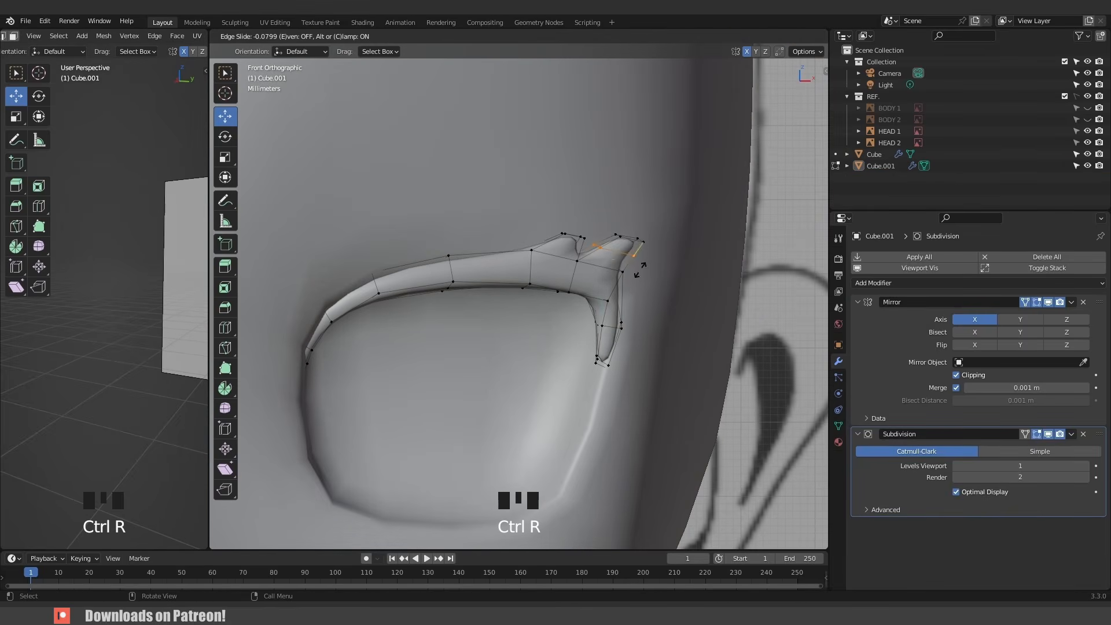
click(640, 269)
- Select the outer spike's tip vertices and scale them down
drag(598, 207, 674, 249)
key(s)
click(711, 289)
scroll(520, 314, down, 2)
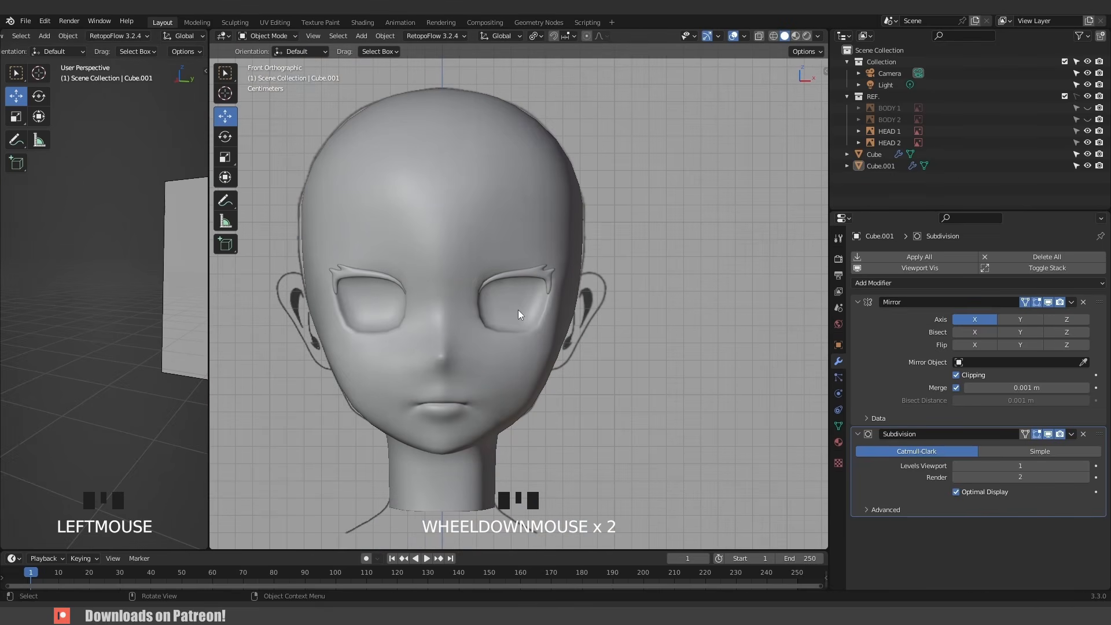
- Add a circle mesh with 12 vertices at the eye position
shift+right_click(514, 309)
key(x)
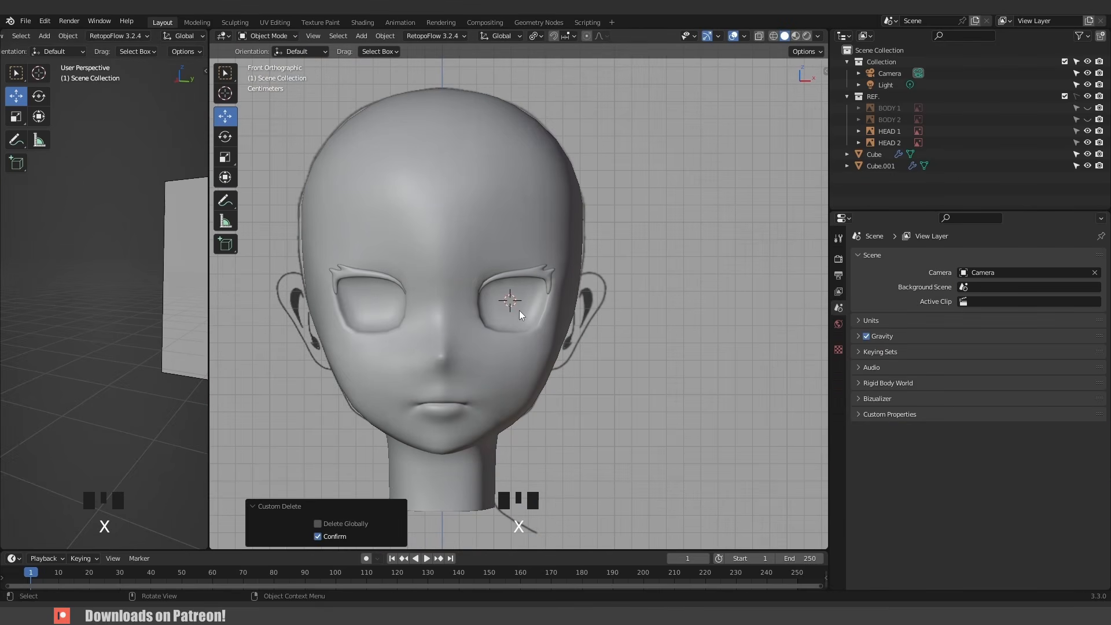
key(shift+a)
mouse_move(519, 310)
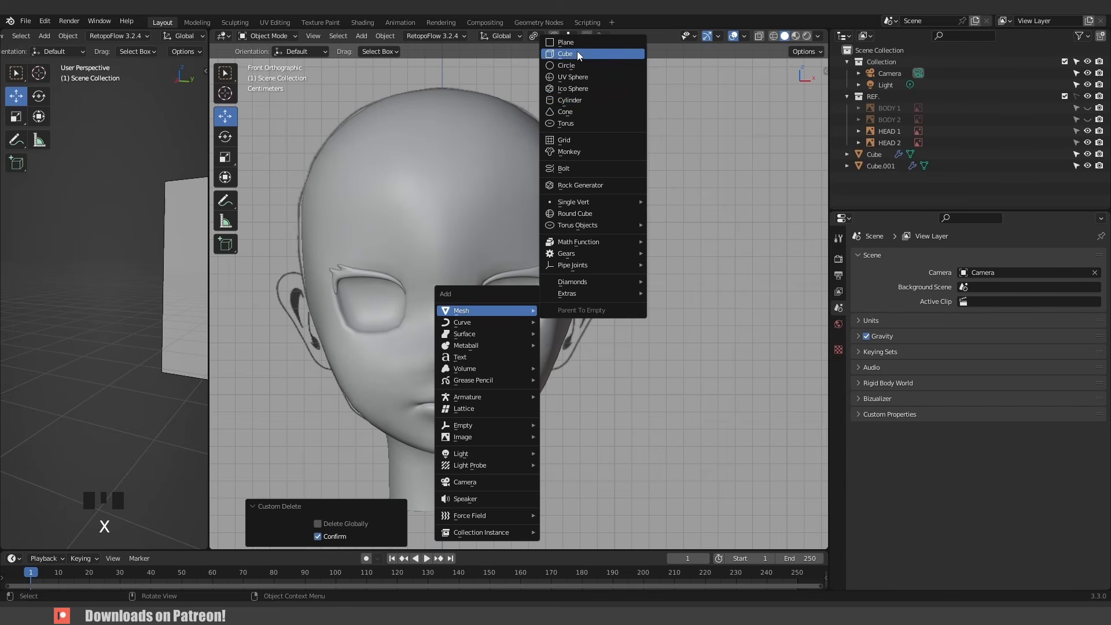
click(578, 67)
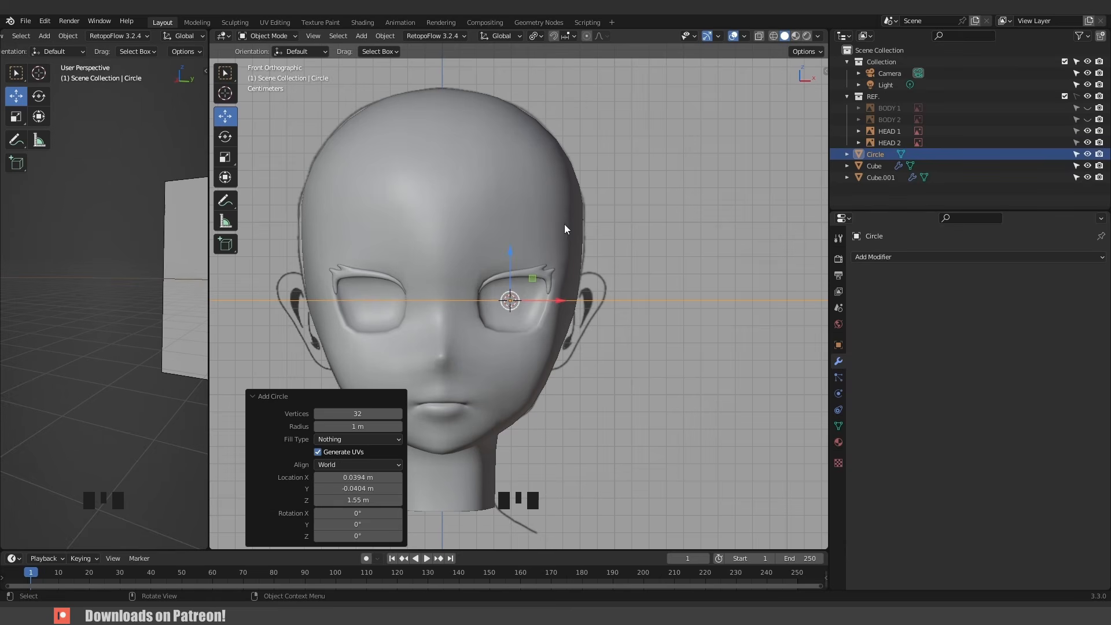
click(369, 417)
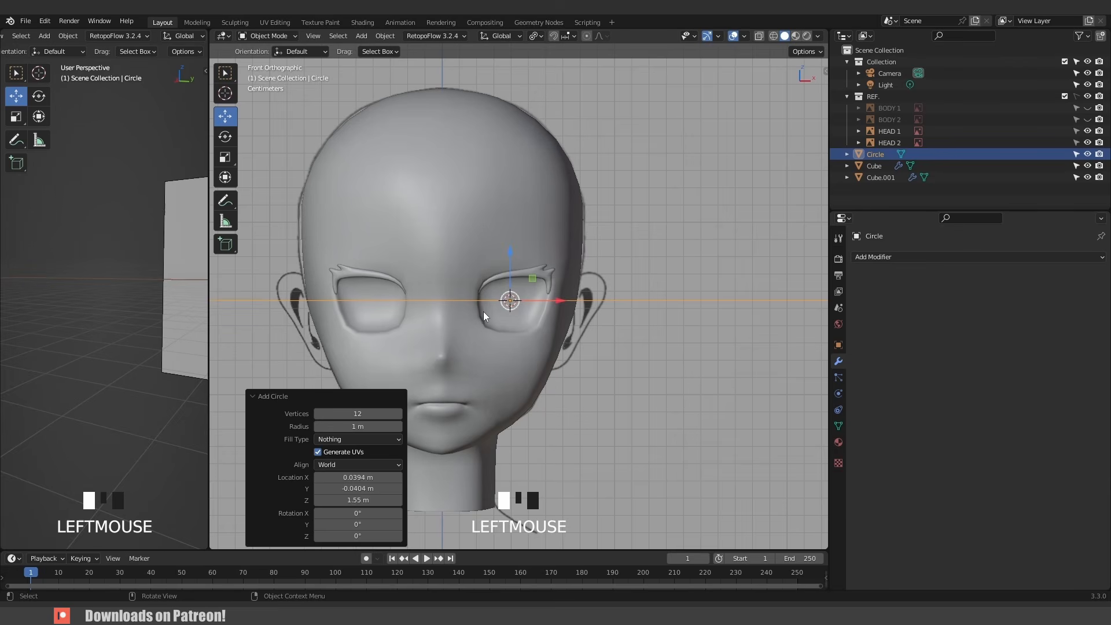
- Rotate the circle 90° about X and scale it to 0.508 to fit the eye socket
key(r)
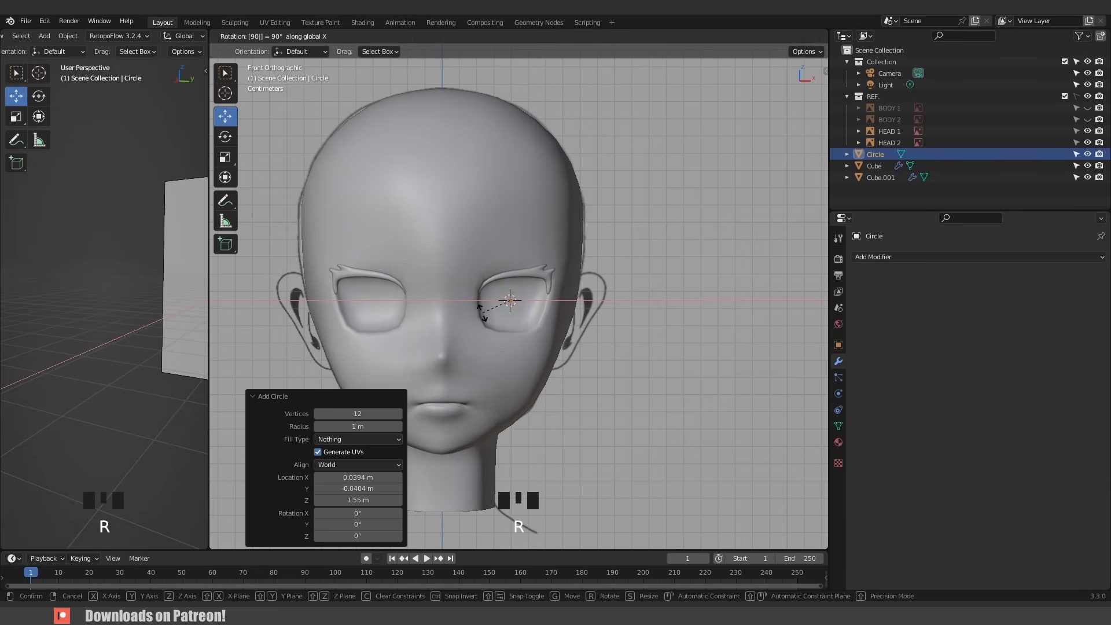
key(Return)
key(s)
click(543, 335)
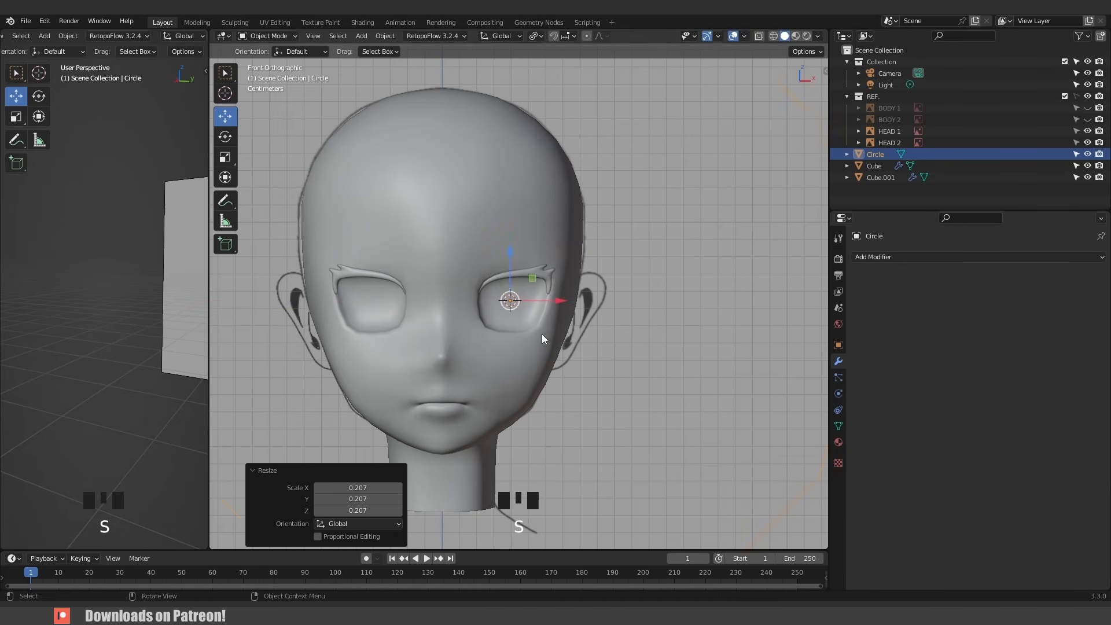
key(s)
click(528, 337)
key(s)
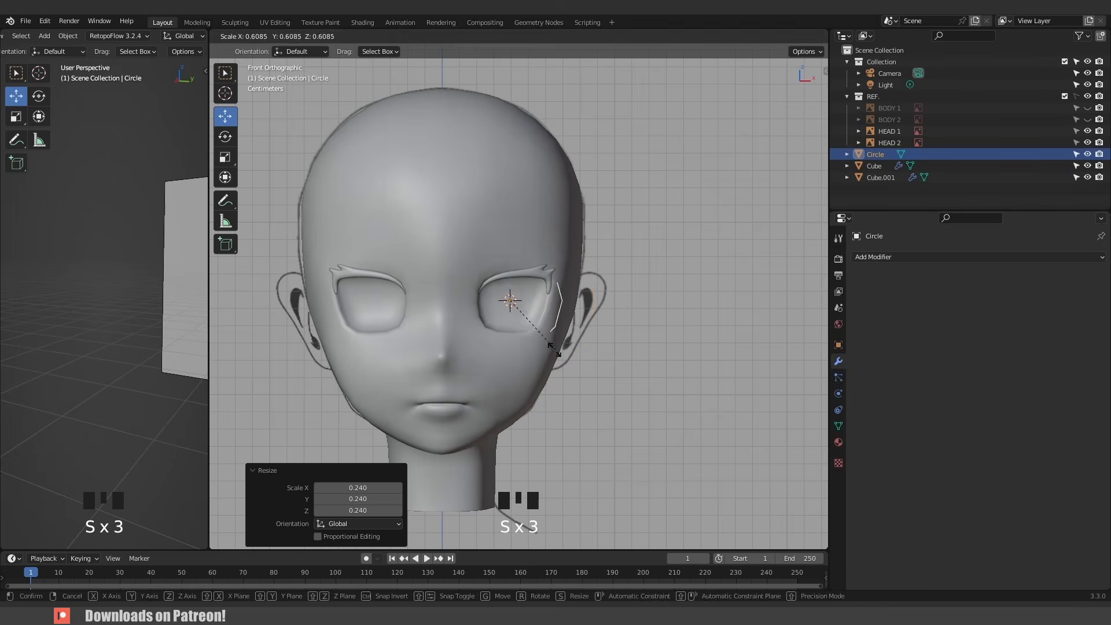
click(553, 337)
- Maximize the viewport and orbit around the circle to check its placement in the eye
key(ctrl+space)
scroll(561, 350, down, 4)
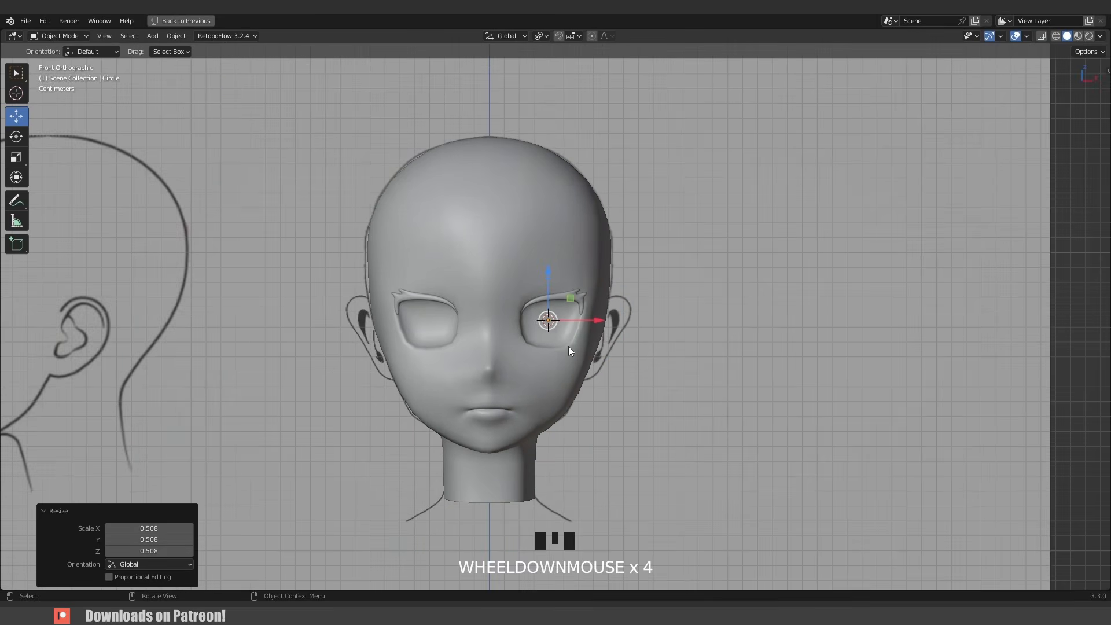
key(alt+z)
mouse_move(571, 346)
middle_down()
mouse_move(547, 335)
mouse_move(582, 351)
mouse_move(567, 350)
middle_up()
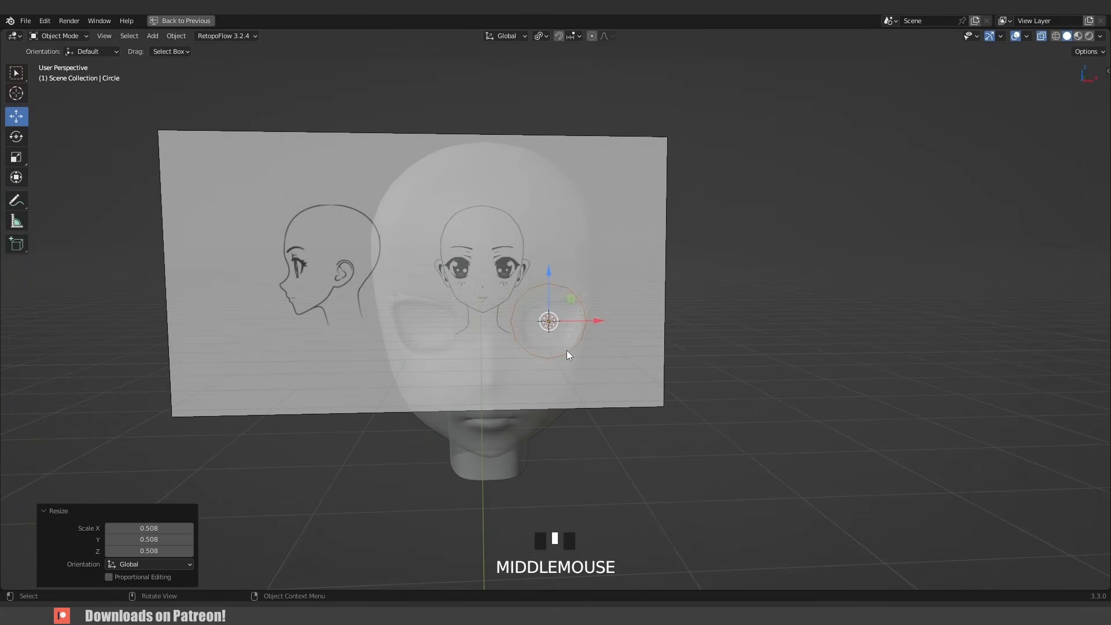
- Push the circle back along Y into the eye socket and stretch it vertically along Z by 1.512
key(KP_1)
key(alt+z)
scroll(567, 350, up, 3)
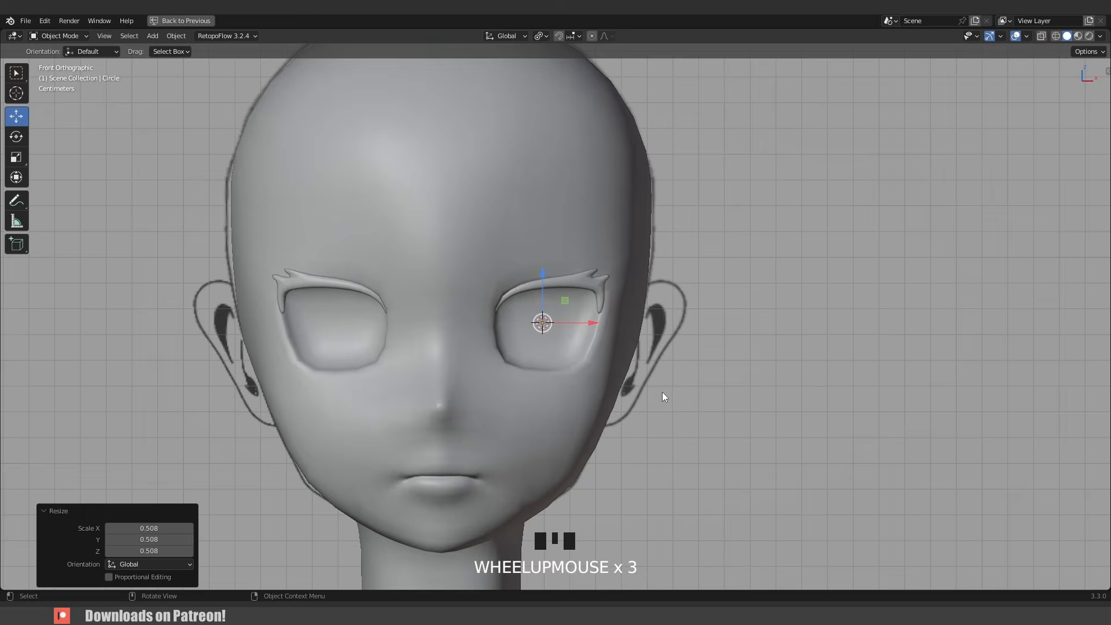
scroll(660, 398, down, 4)
middle_drag(650, 404, 601, 335)
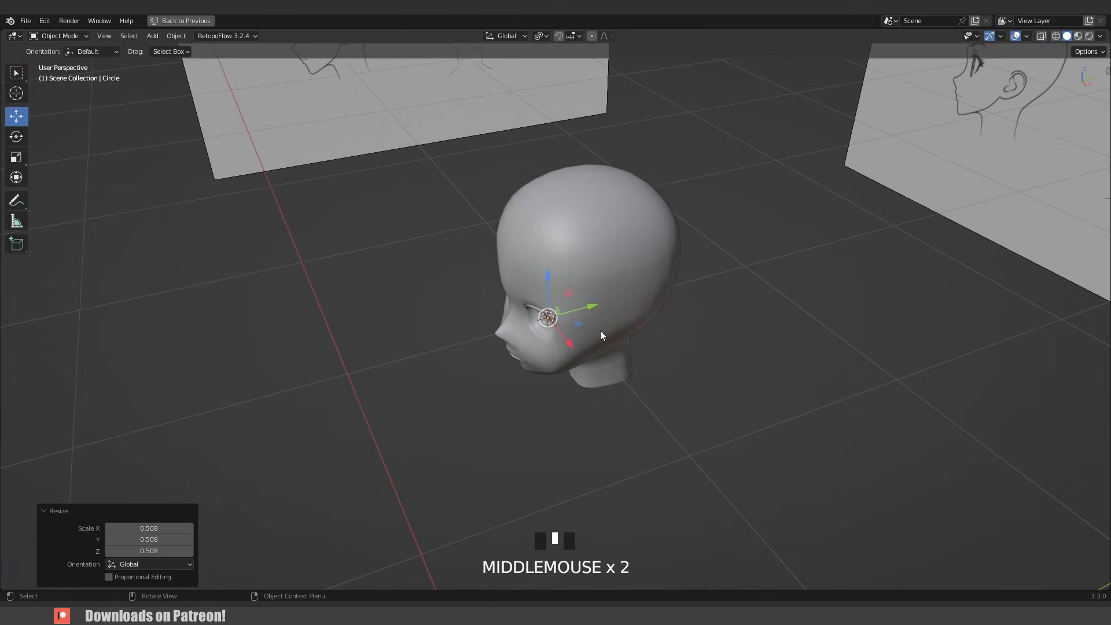
key(alt+z)
drag(588, 304, 574, 315)
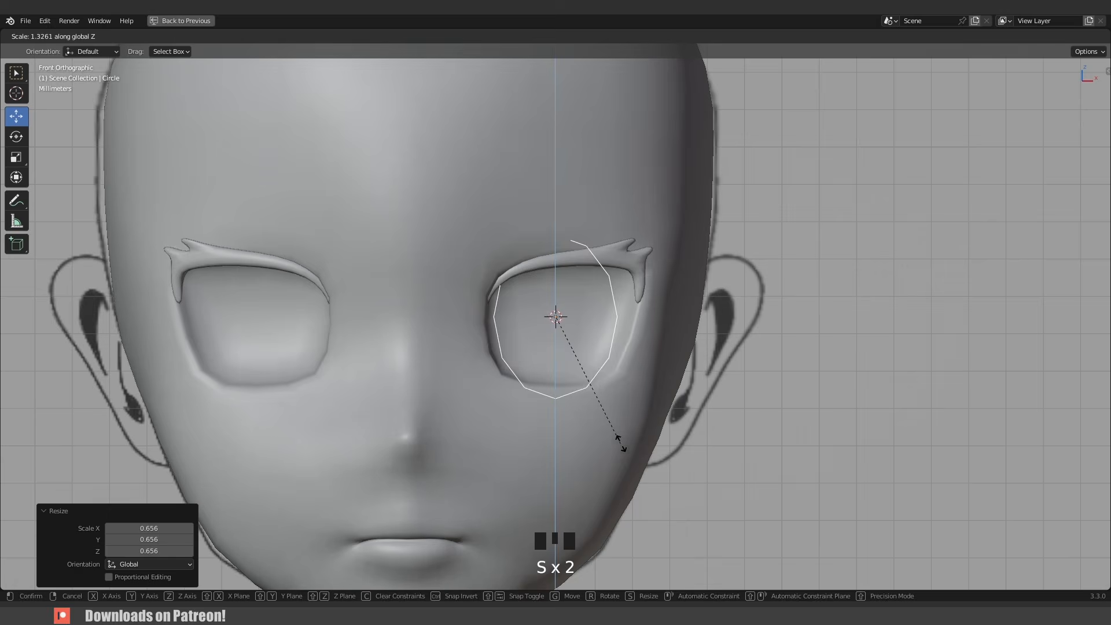
click(642, 466)
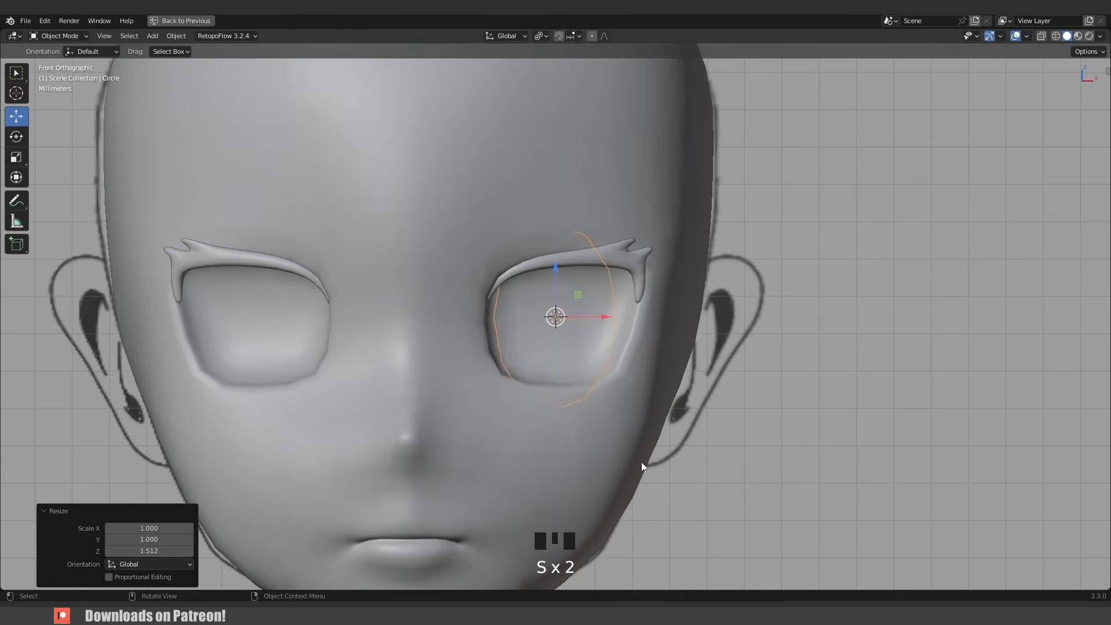
- Scale the circle uniformly to 0.735 and nudge it to center on the drawn eye
key(s)
click(619, 426)
key(alt+z)
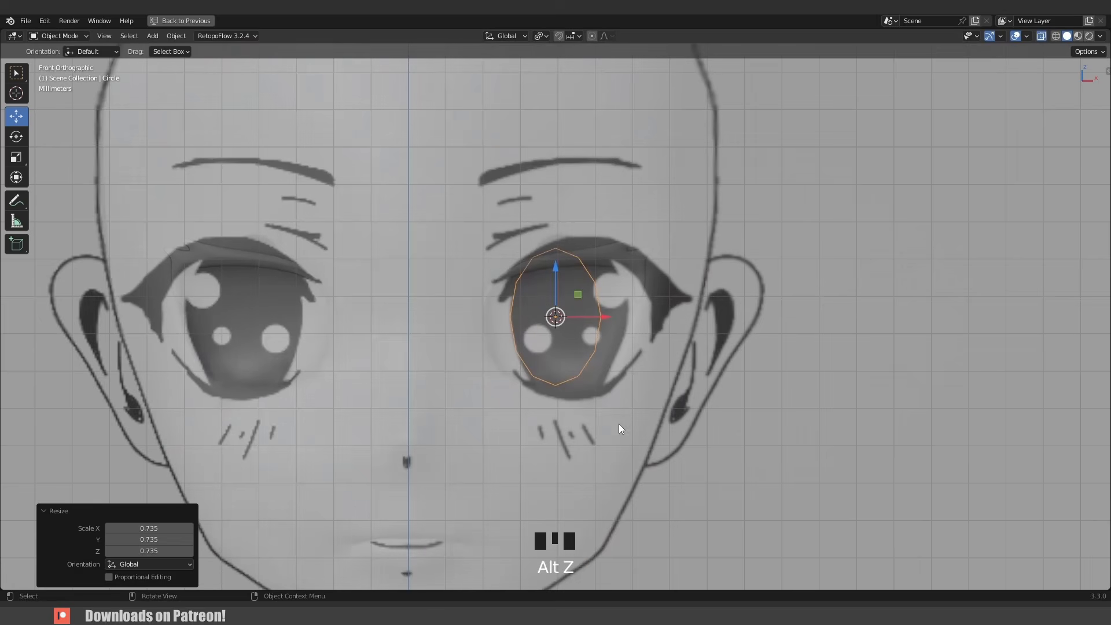
click(627, 424)
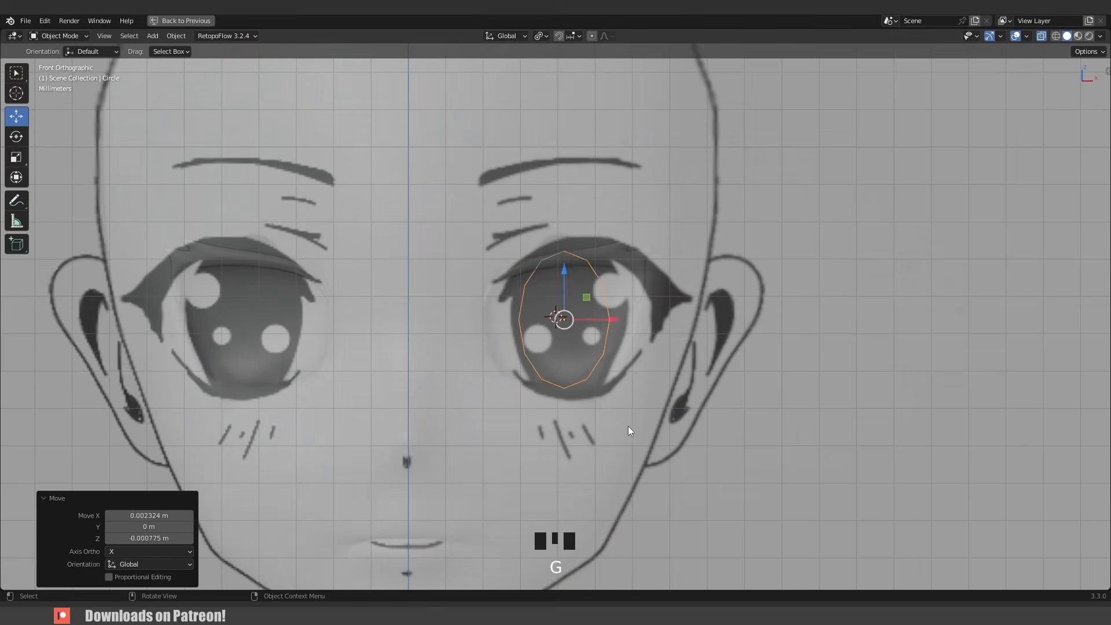
- Refine the circle's scale and position to match the reference eye outline
key(r)
click(625, 431)
key(s)
key(g)
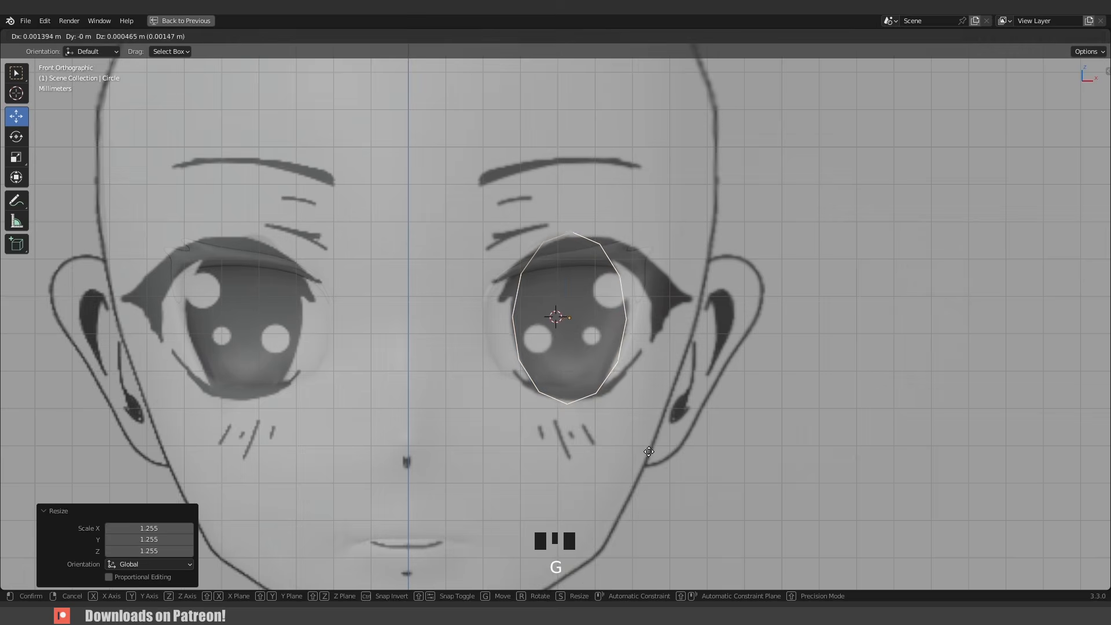
click(651, 453)
key(alt+z)
key(s)
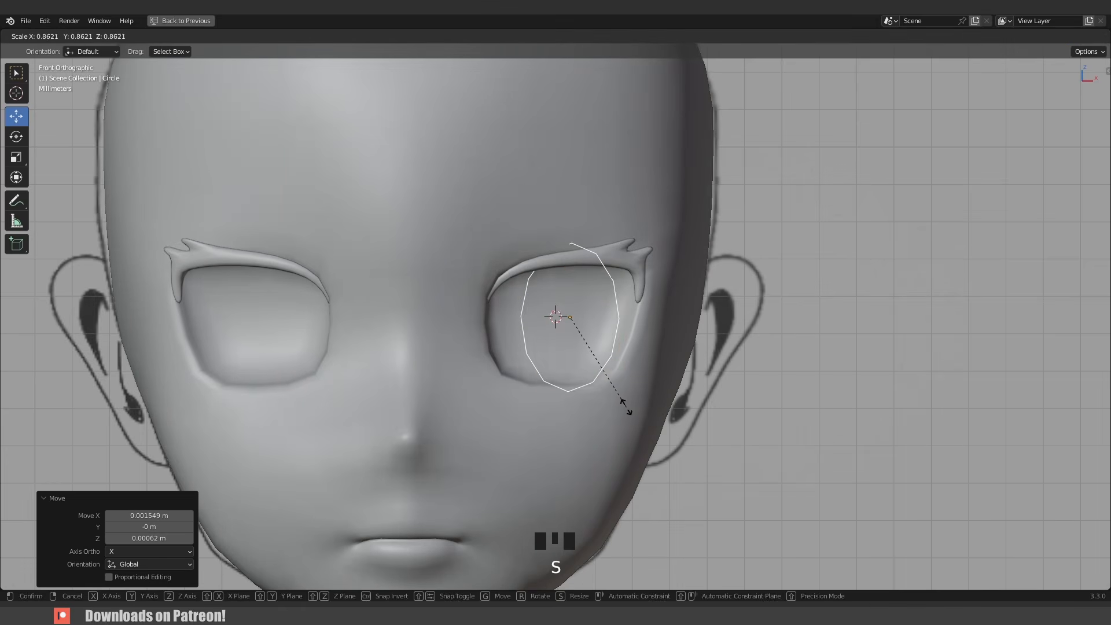
key(g)
click(613, 407)
key(r)
click(613, 408)
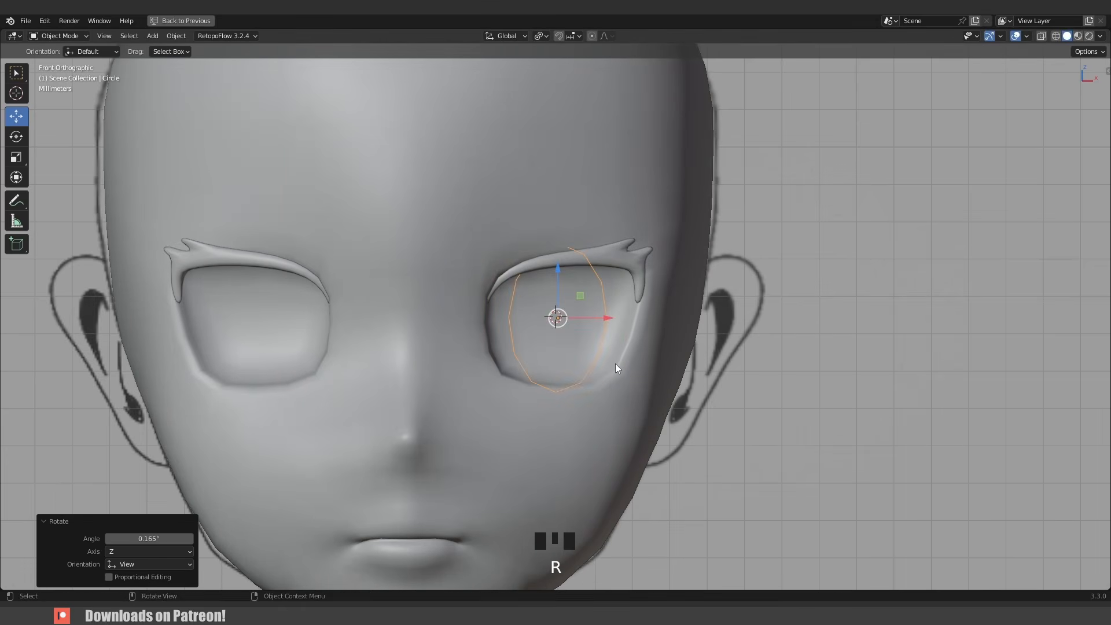
- Rotate the circle about 10.8° around the global Z axis to follow the socket's curve
key(KP_Decimal)
middle_drag(724, 367, 678, 298)
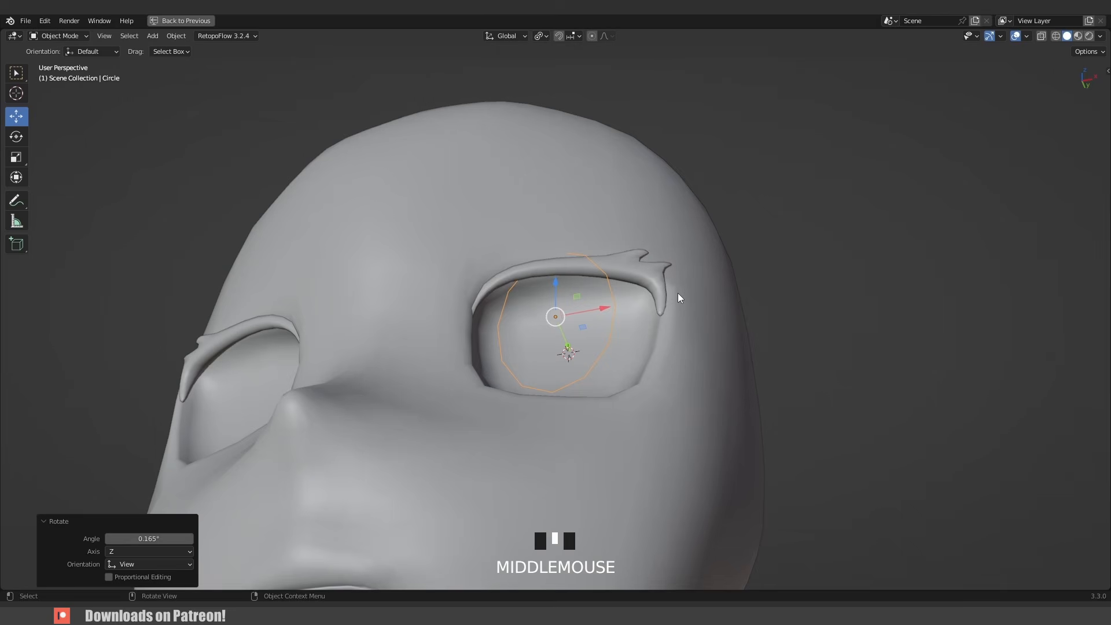
key(r)
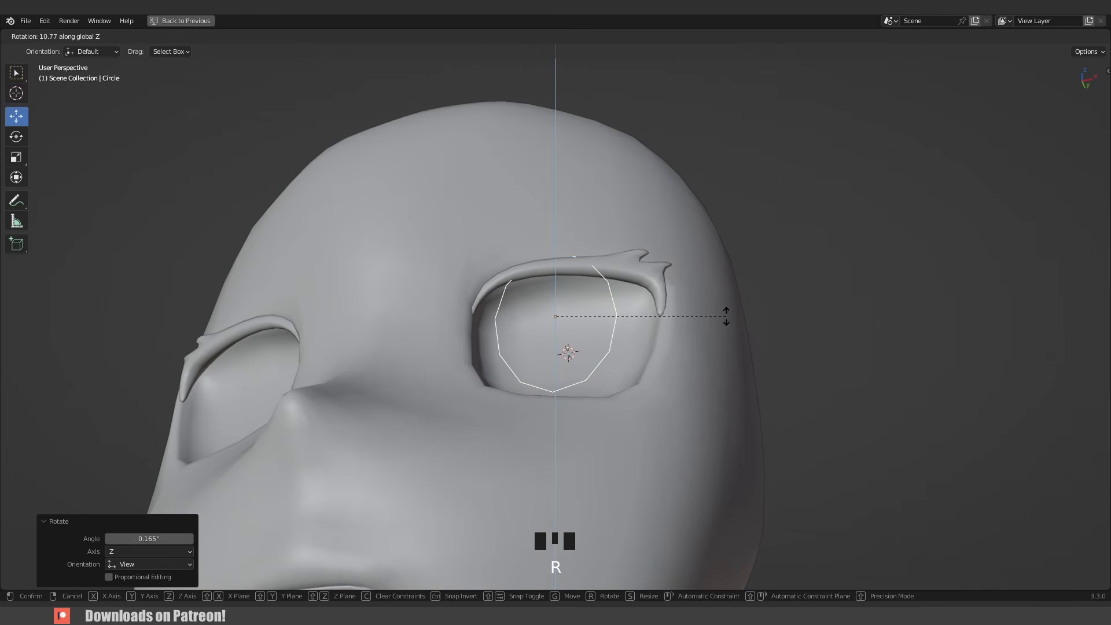
click(726, 316)
- In side view, move the circle forward and tilt it to sit in the eye socket
middle_drag(729, 332, 588, 356)
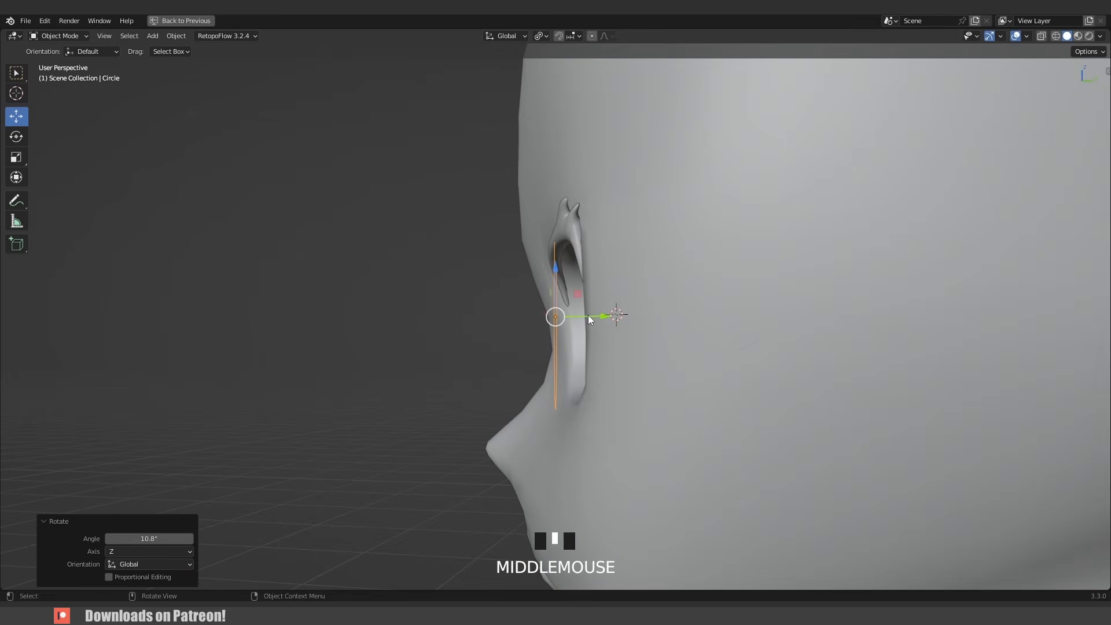
key(KP_3)
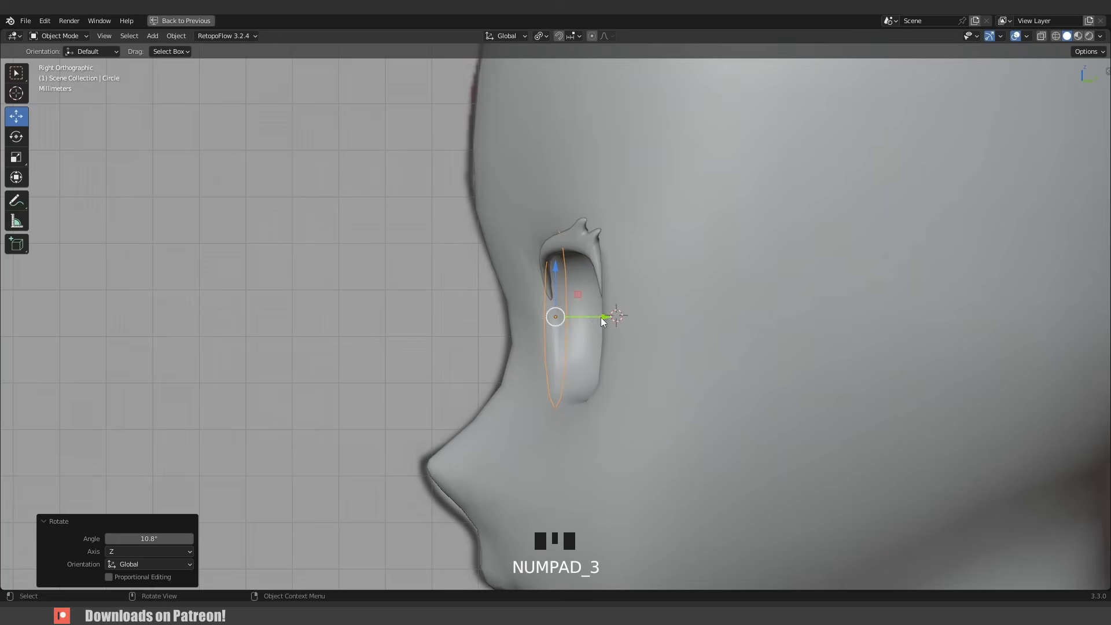
mouse_move(602, 321)
mouse_down()
mouse_move(624, 320)
mouse_move(613, 314)
mouse_up()
key(r)
click(770, 412)
middle_drag(613, 314, 685, 368)
- Snap the 3D cursor to the selected circle and reselect the circle in Edit Mode
key(Tab)
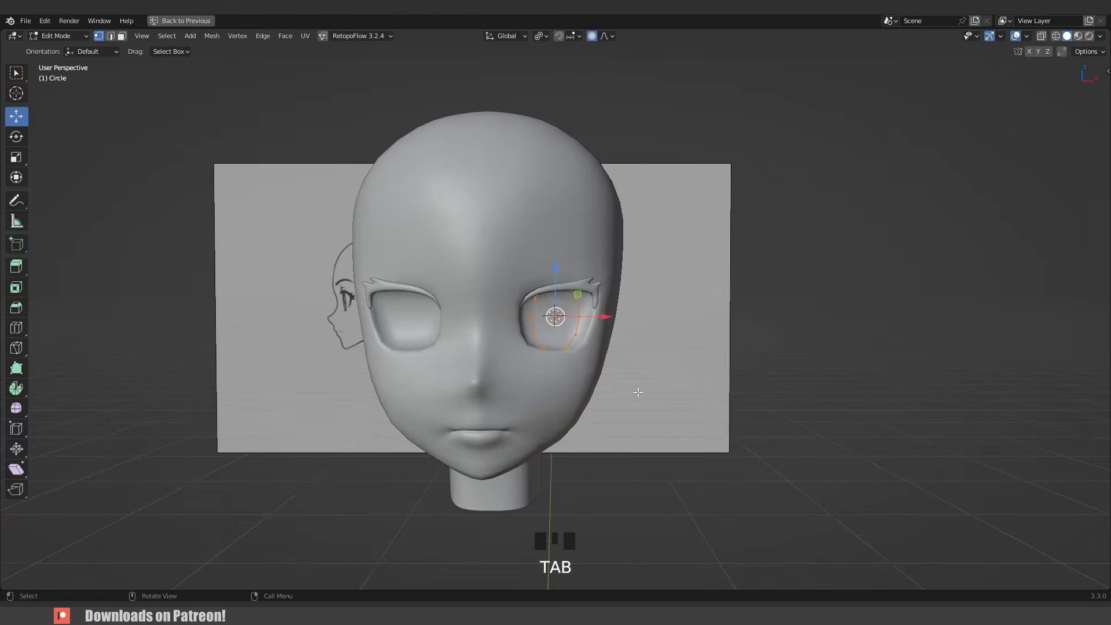
scroll(620, 444, down, 4)
scroll(601, 301, up, 9)
key(shift+s)
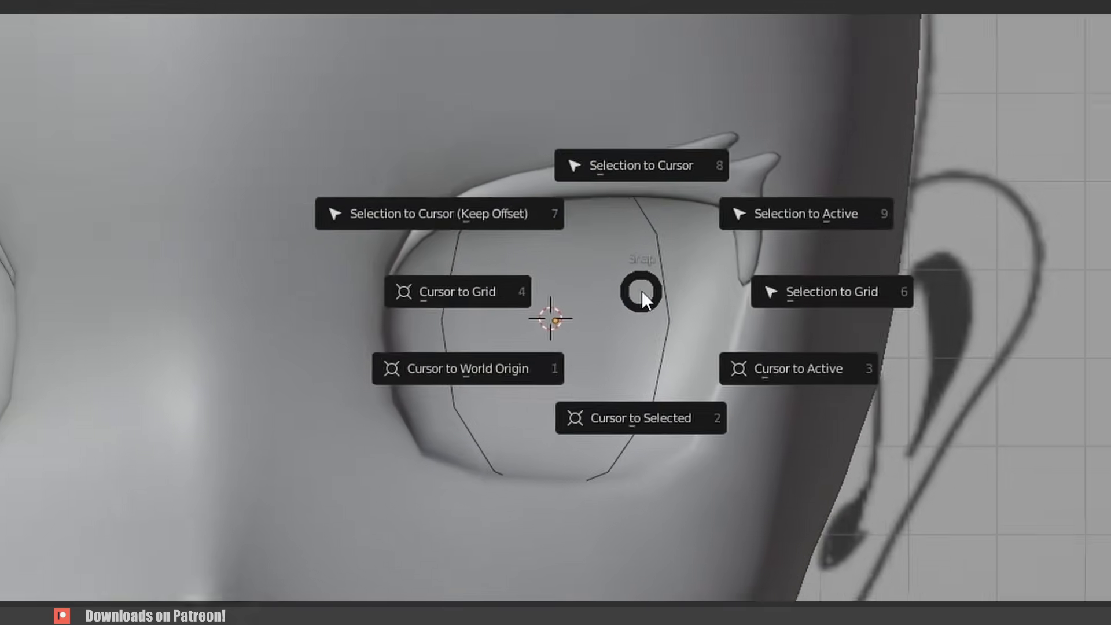
click(409, 395)
scroll(557, 340, down, 4)
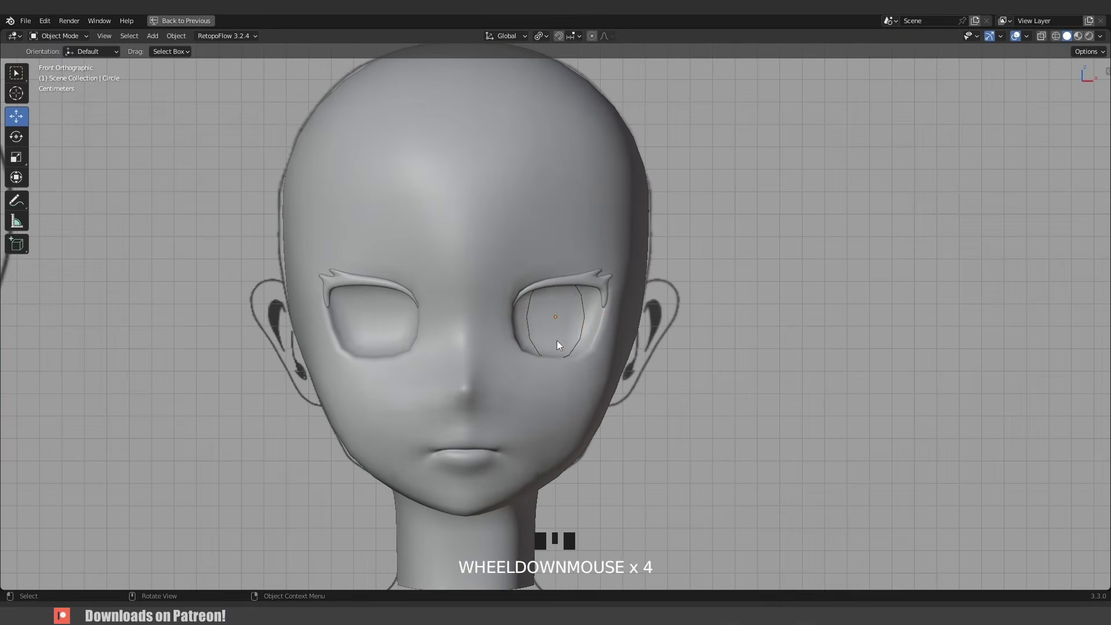
click(529, 329)
scroll(571, 332, up, 4)
key(Tab)
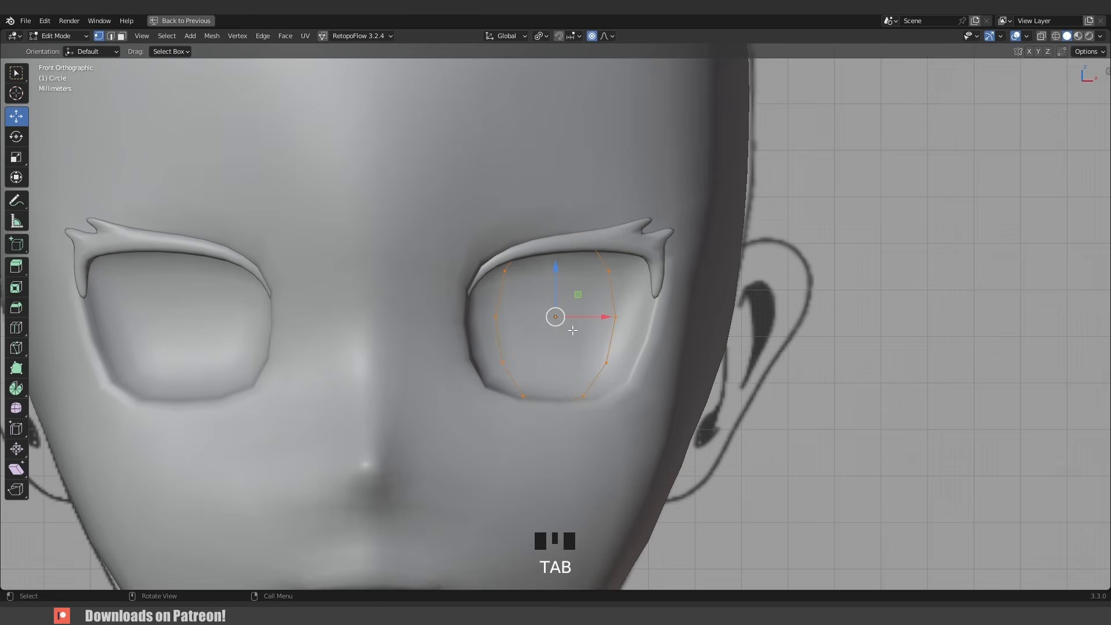
- Extrude the circle's vertices sideways in side view to form a ring with depth
key(KP_3)
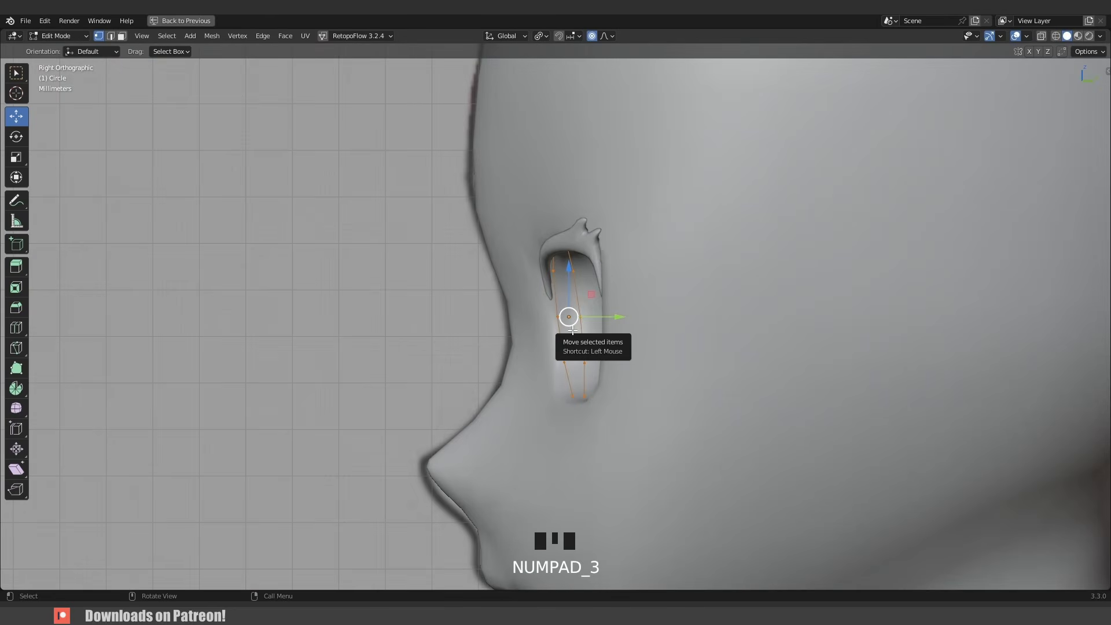
key(e)
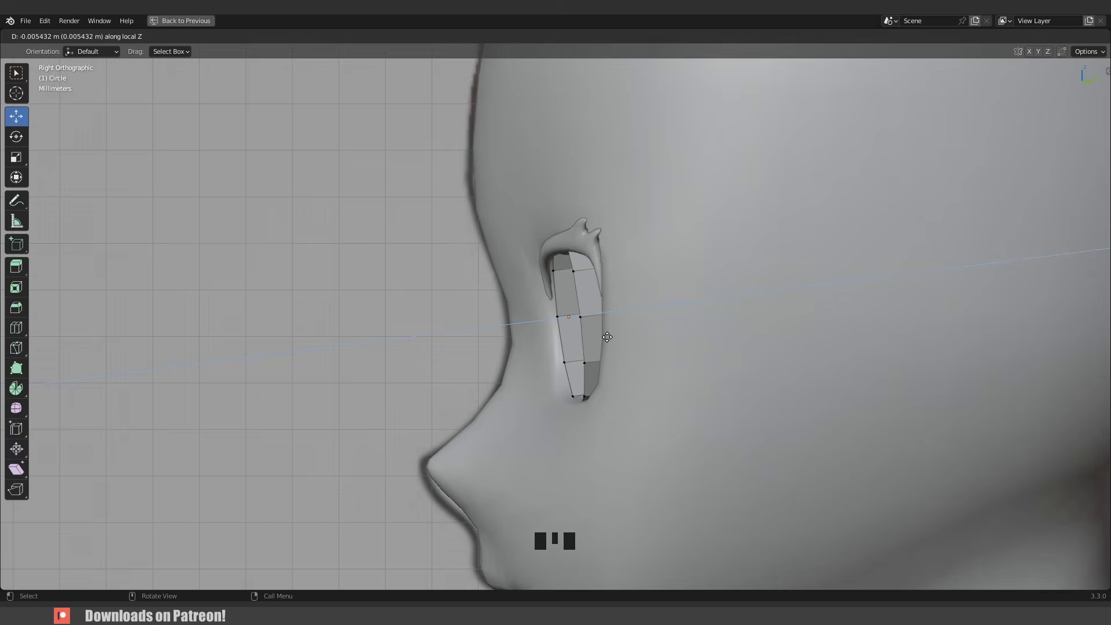
click(607, 336)
middle_drag(606, 336, 663, 344)
key(Tab)
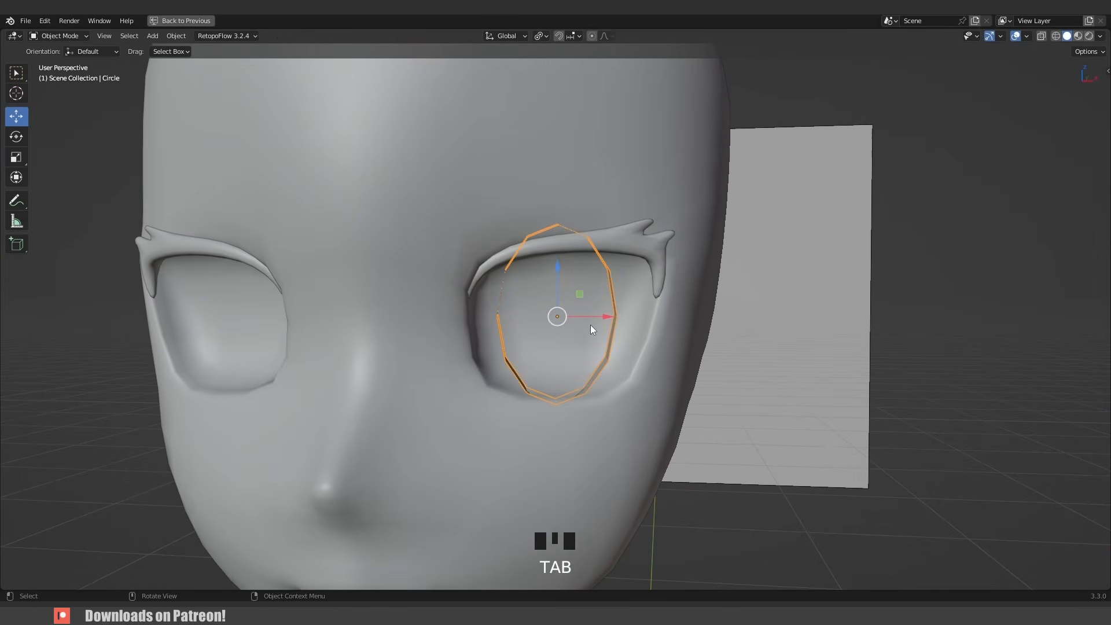
- Isolate the ring and fill both of its open edge loops with faces
key(shift+h)
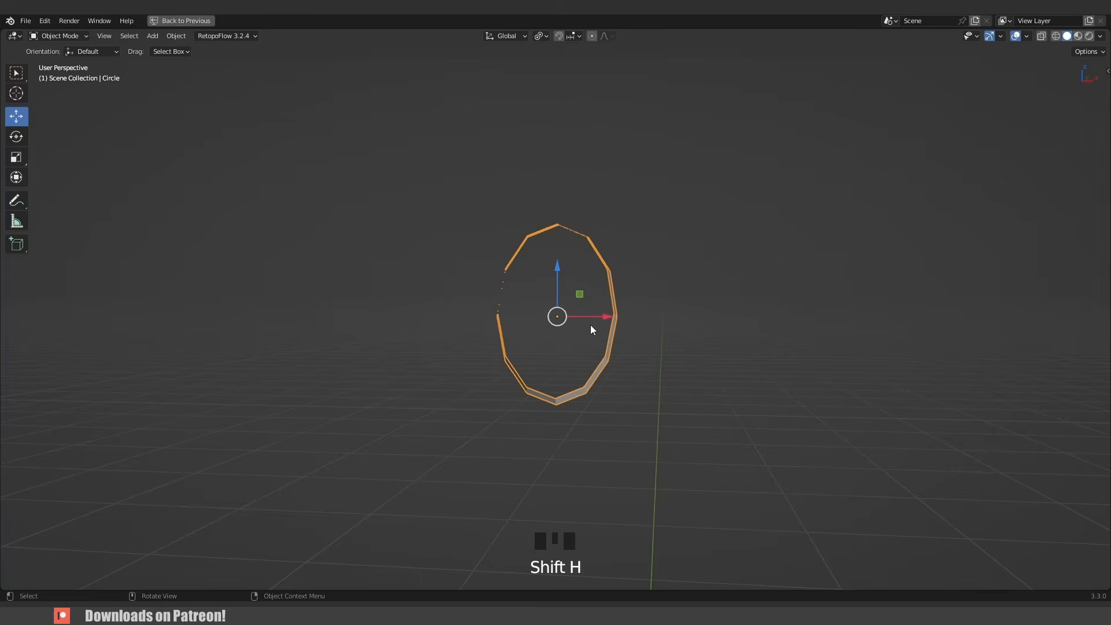
key(KP_Decimal)
middle_drag(638, 326, 729, 320)
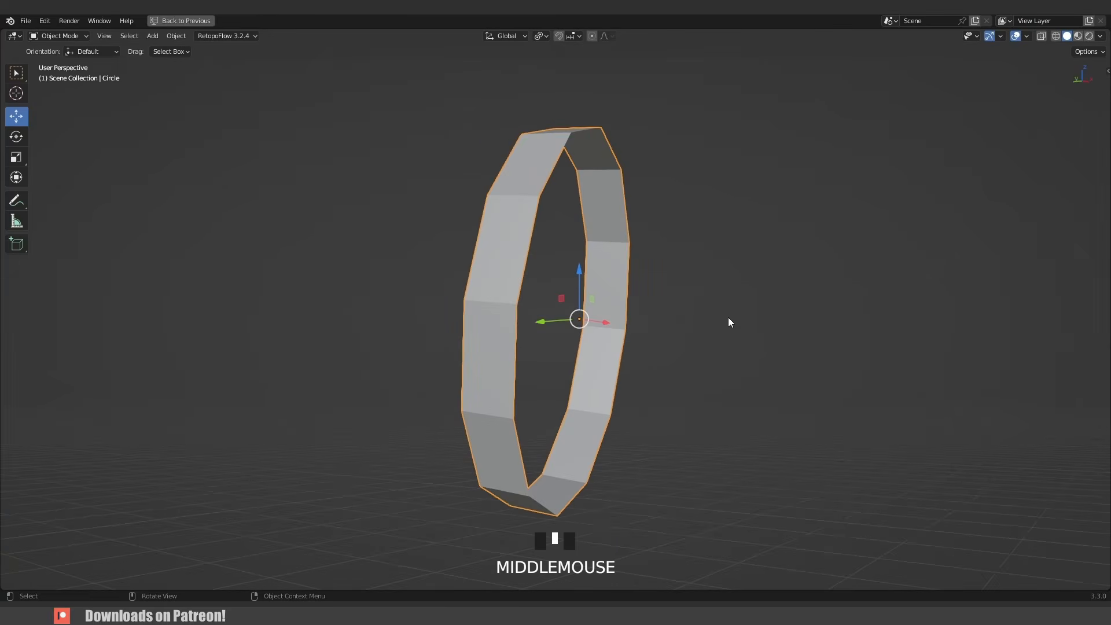
key(Tab)
alt+click(547, 238)
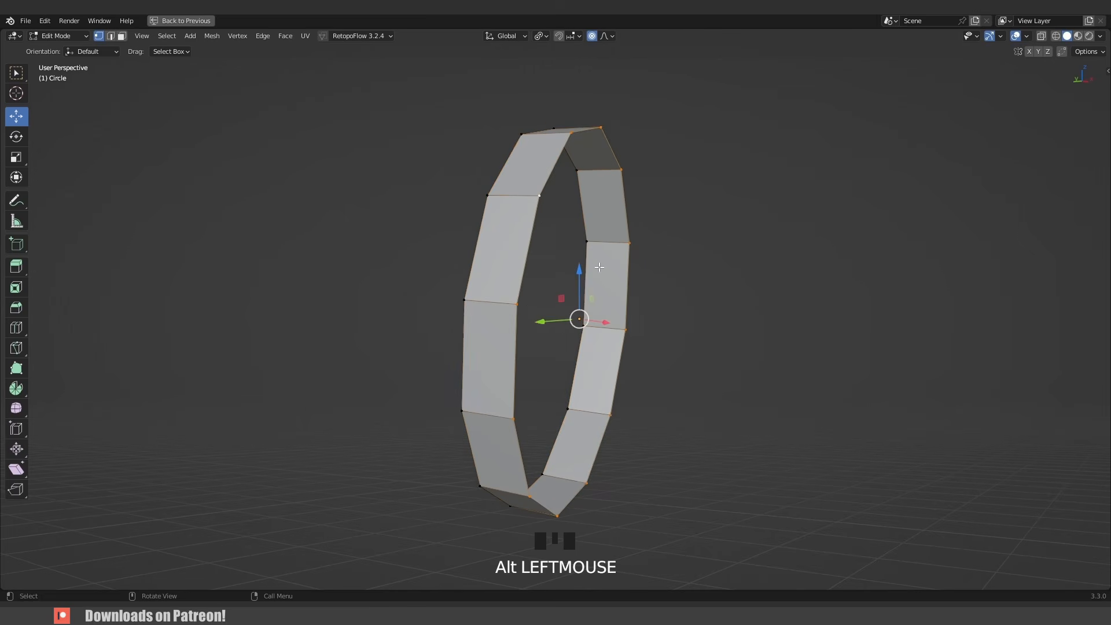
middle_drag(599, 267, 623, 304)
key(f)
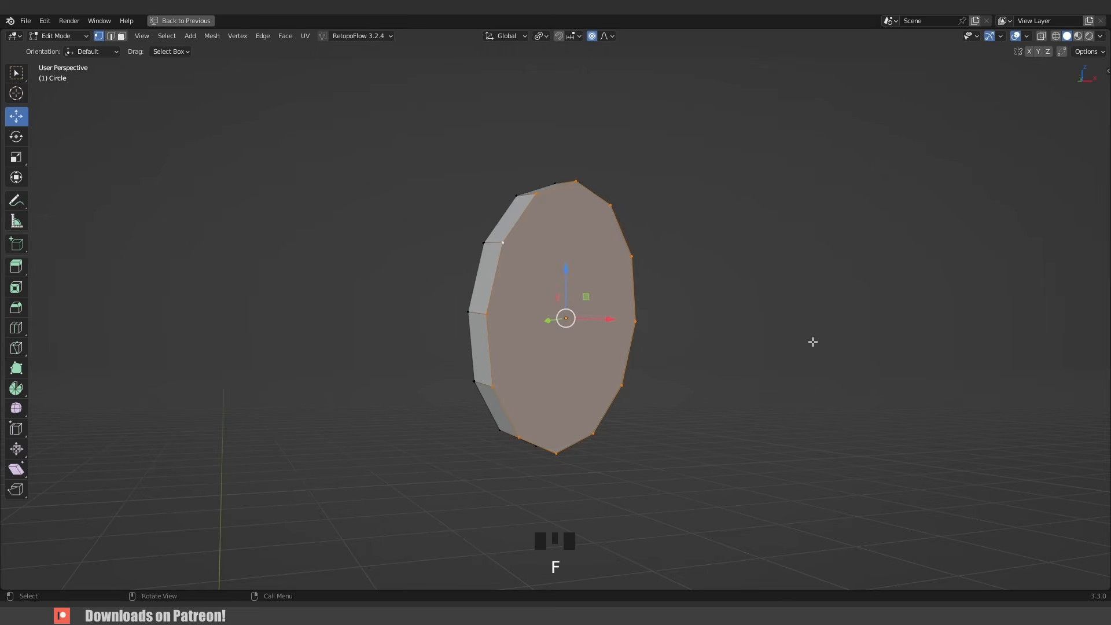
middle_drag(810, 340, 672, 318)
alt+click(498, 275)
key(f)
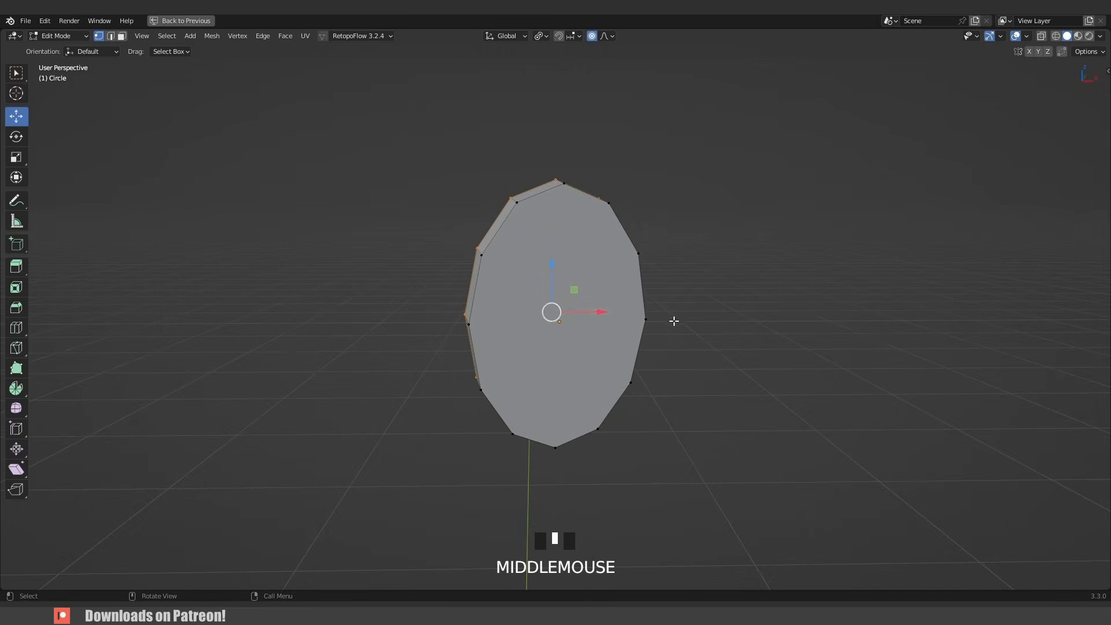
- Connect the top and bottom vertices and a pair of upper side vertices on the front face
scroll(553, 291, up, 2)
middle_drag(553, 291, 535, 265)
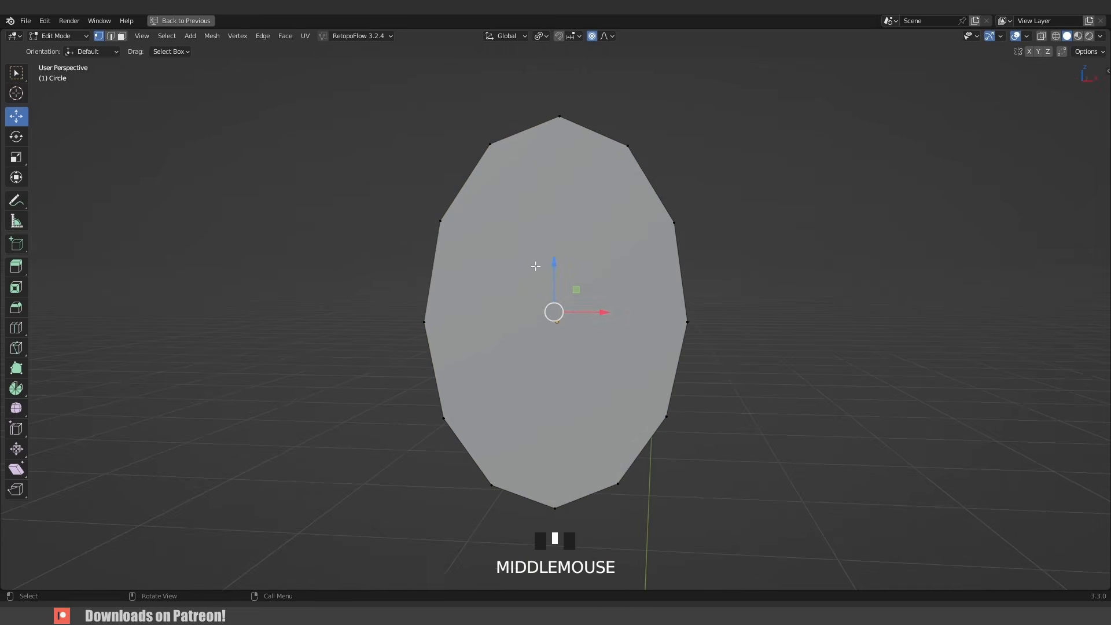
click(560, 122)
middle_drag(622, 352, 613, 339)
shift+click(566, 506)
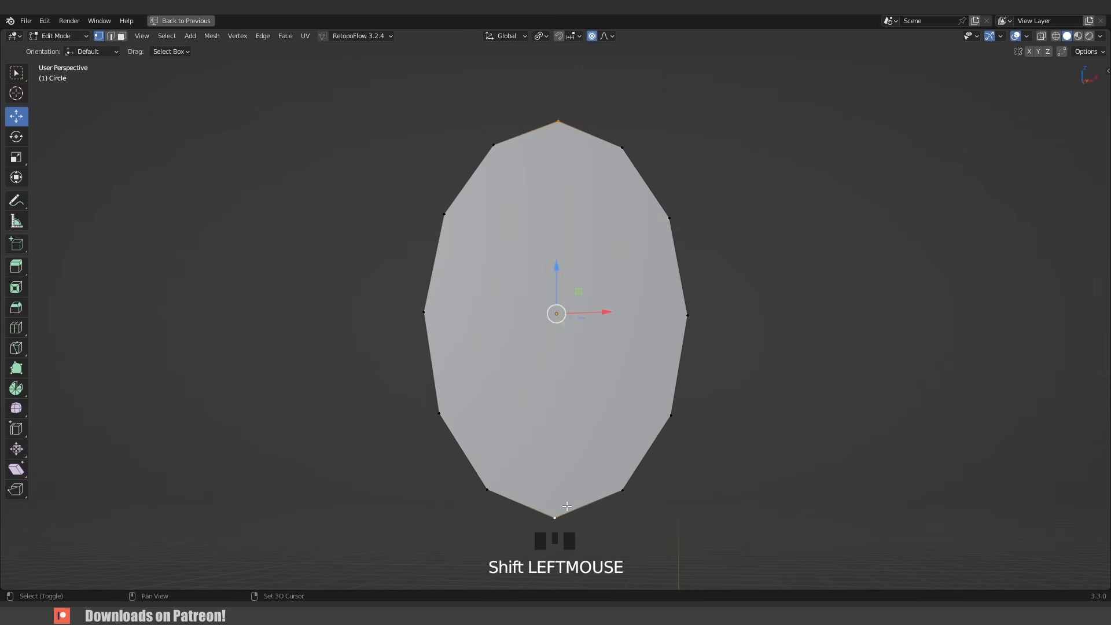
key(j)
middle_drag(529, 365, 660, 228)
click(474, 228)
shift+click(660, 228)
key(j)
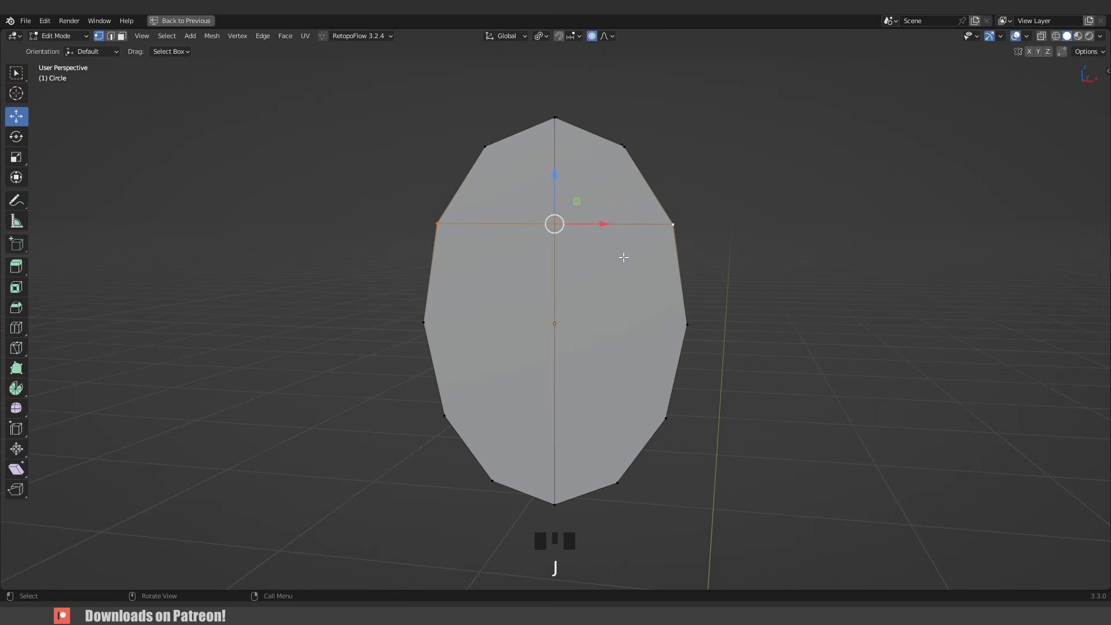
- Connect the middle and lower pairs of side vertices across the front face
click(423, 321)
shift+click(675, 324)
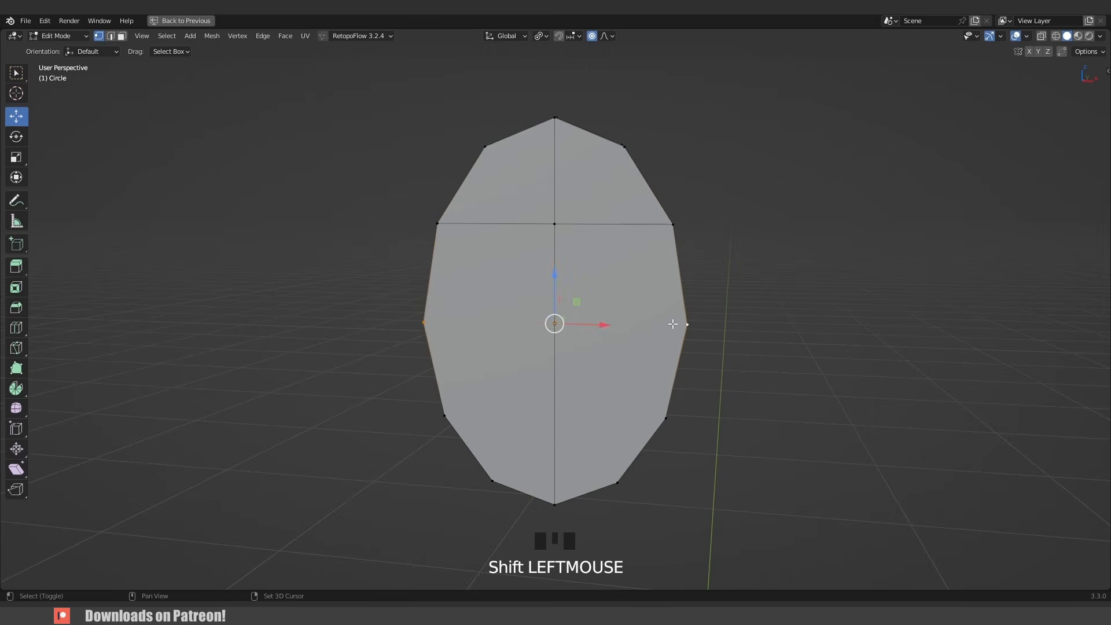
key(shift+r)
click(445, 416)
shift+click(666, 418)
key(shift+r)
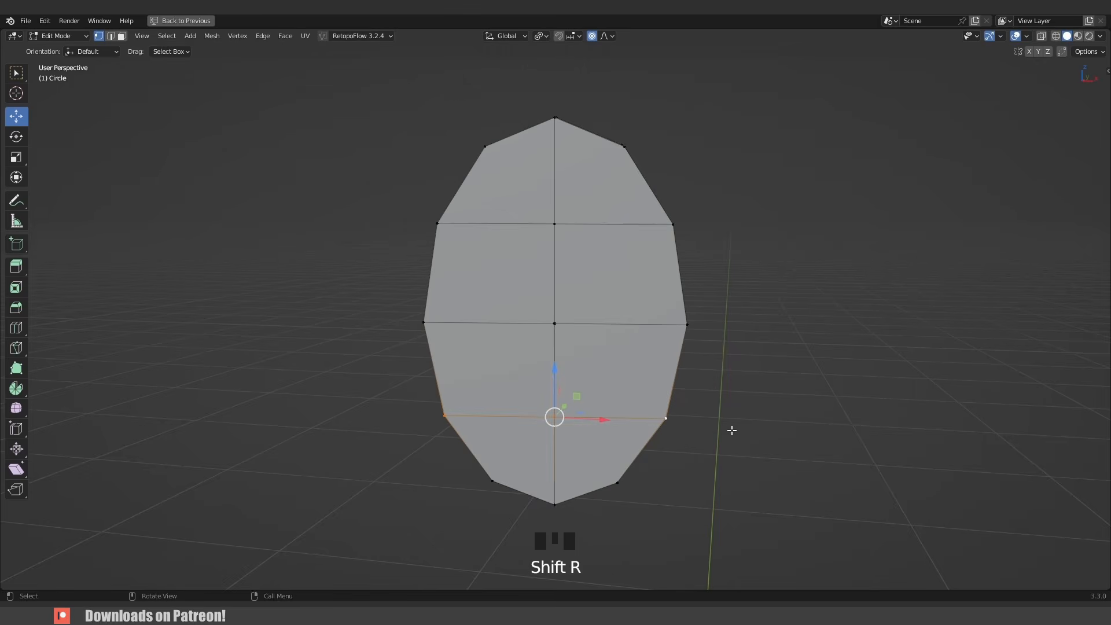
- Connect another pair of side vertices across the face
middle_drag(732, 430, 475, 423)
middle_drag(487, 278, 504, 303)
click(463, 263)
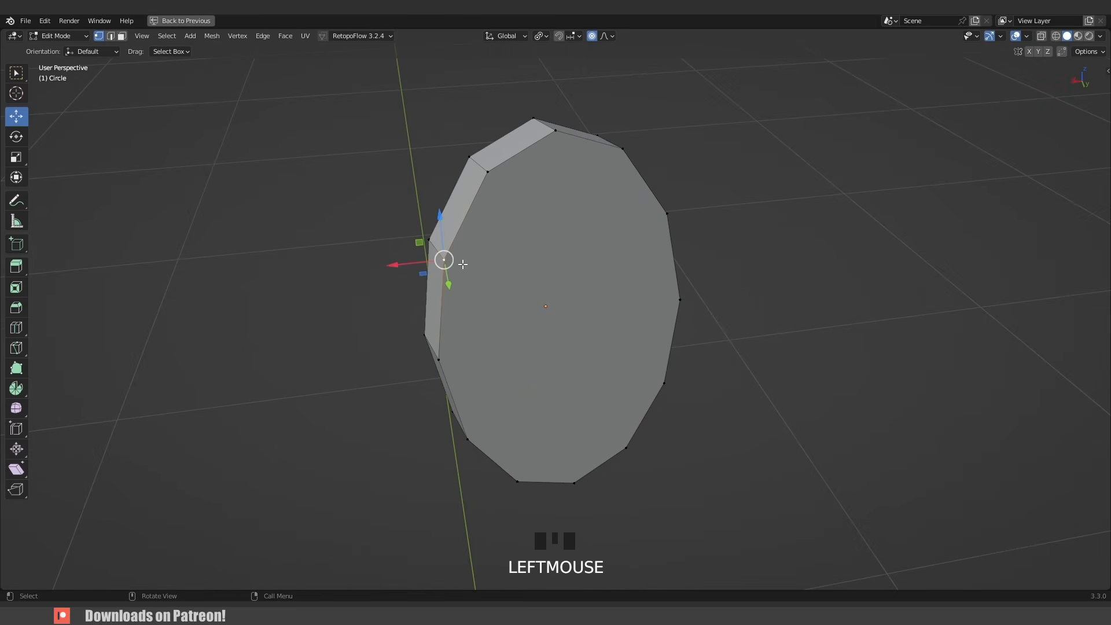
shift+click(655, 218)
key(shift+r)
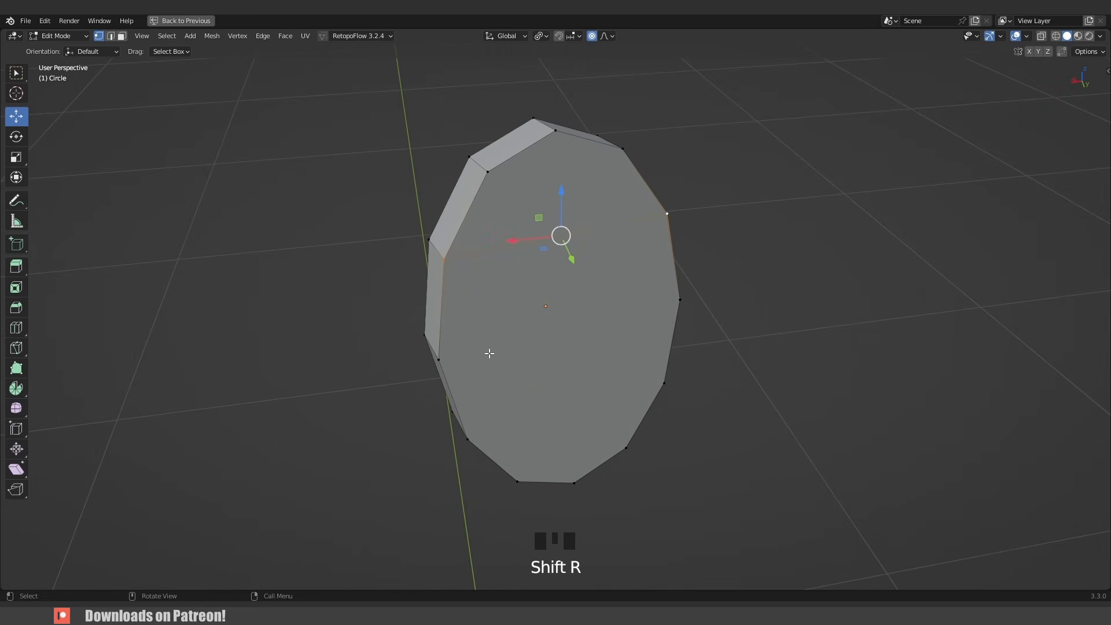
middle_drag(652, 232, 588, 296)
- Return to Object Mode and unhide all objects to view the eye in the head
key(Tab)
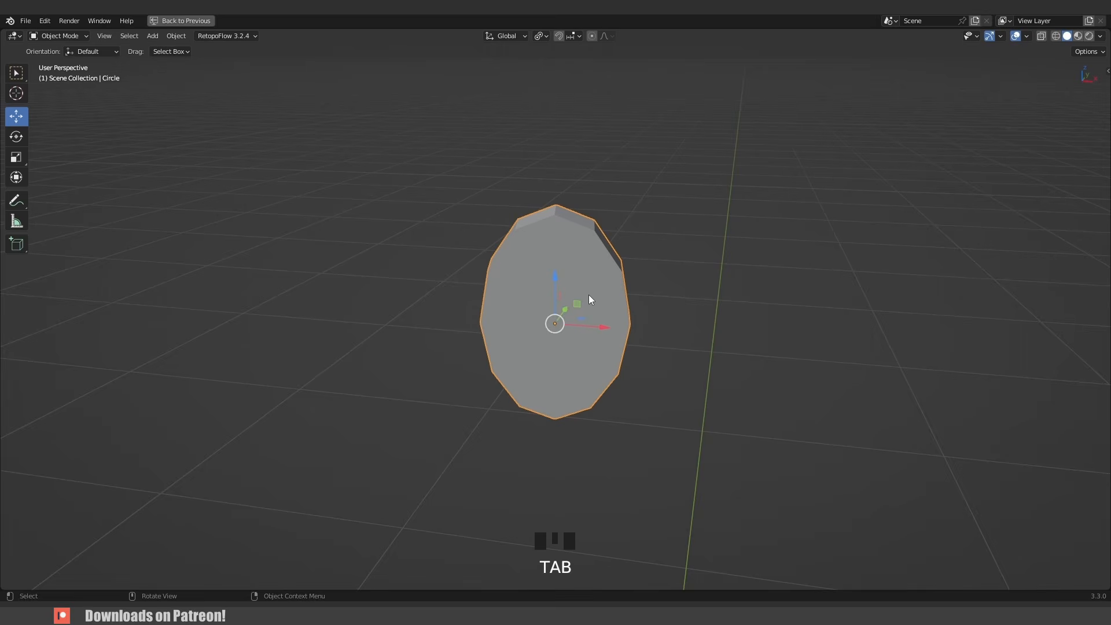
key(alt+h)
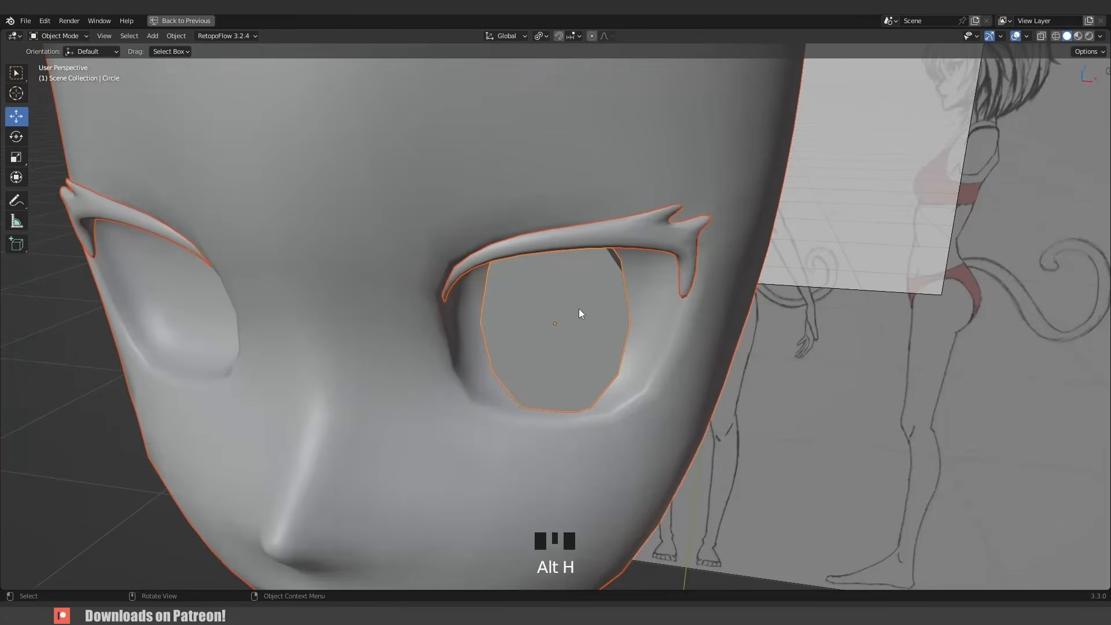
scroll(578, 308, down, 7)
click(470, 360)
middle_drag(470, 360, 571, 322)
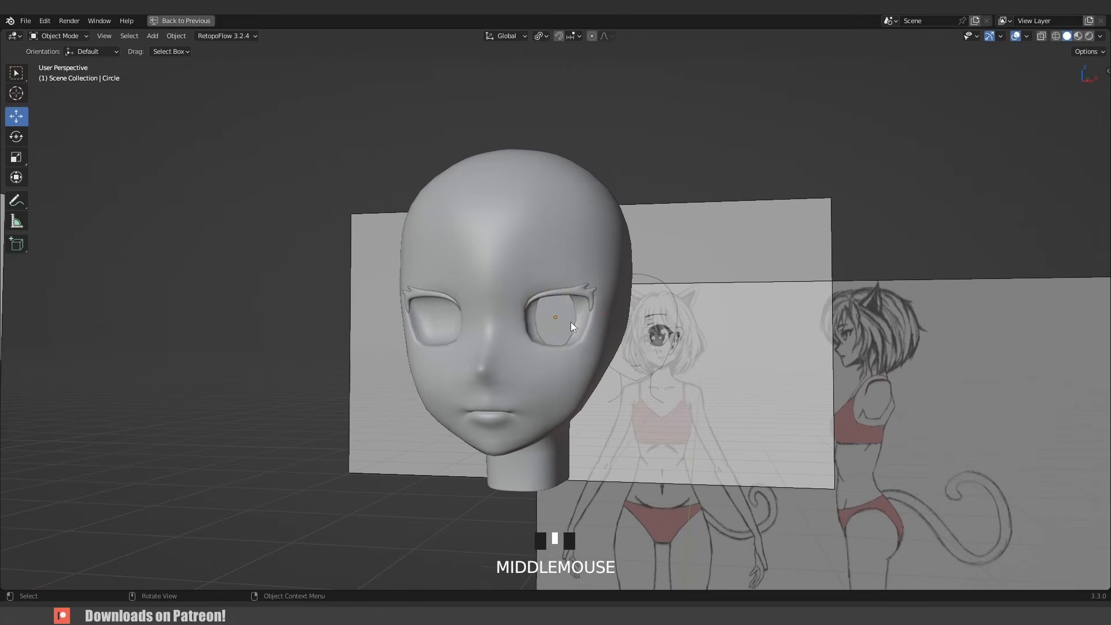
- Select the eye circle and set its subdivision level to 2
click(568, 322)
key(ctrl+2)
key(ctrl+1)
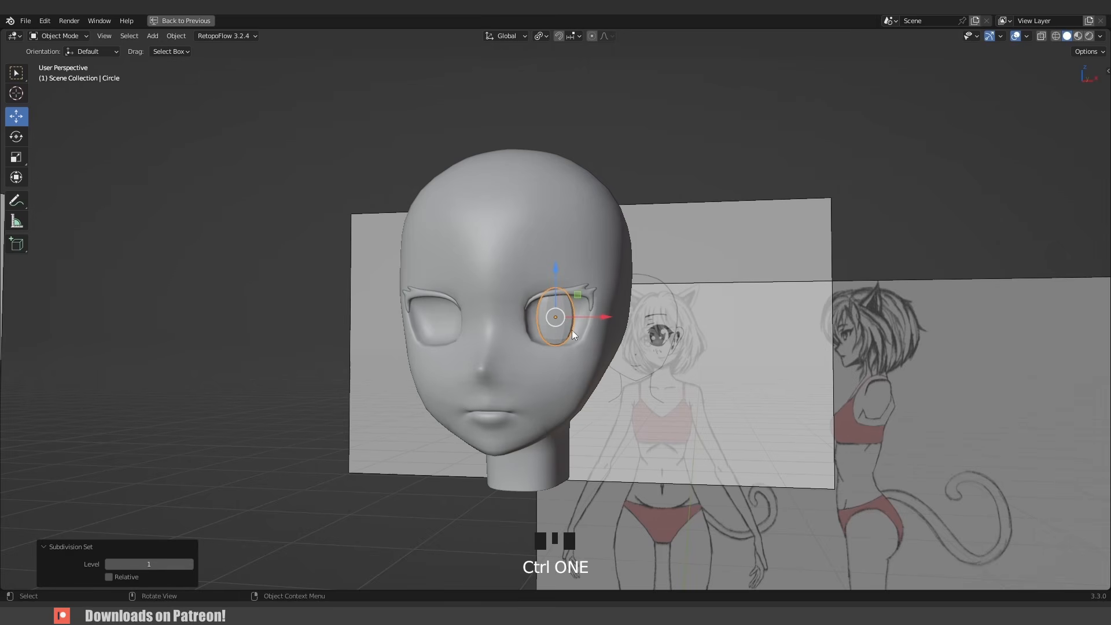
key(ctrl+2)
- In Edit Mode, add a loop cut near the front edge of the eye disc and scale the selection
scroll(573, 324, up, 2)
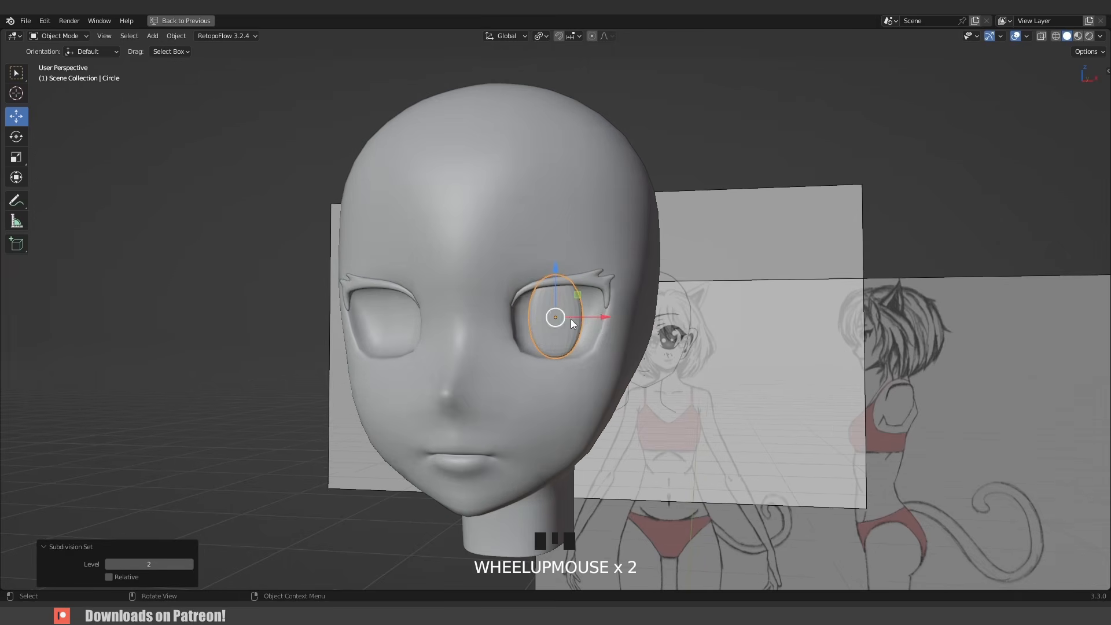
middle_drag(571, 318, 521, 331)
scroll(540, 327, up, 4)
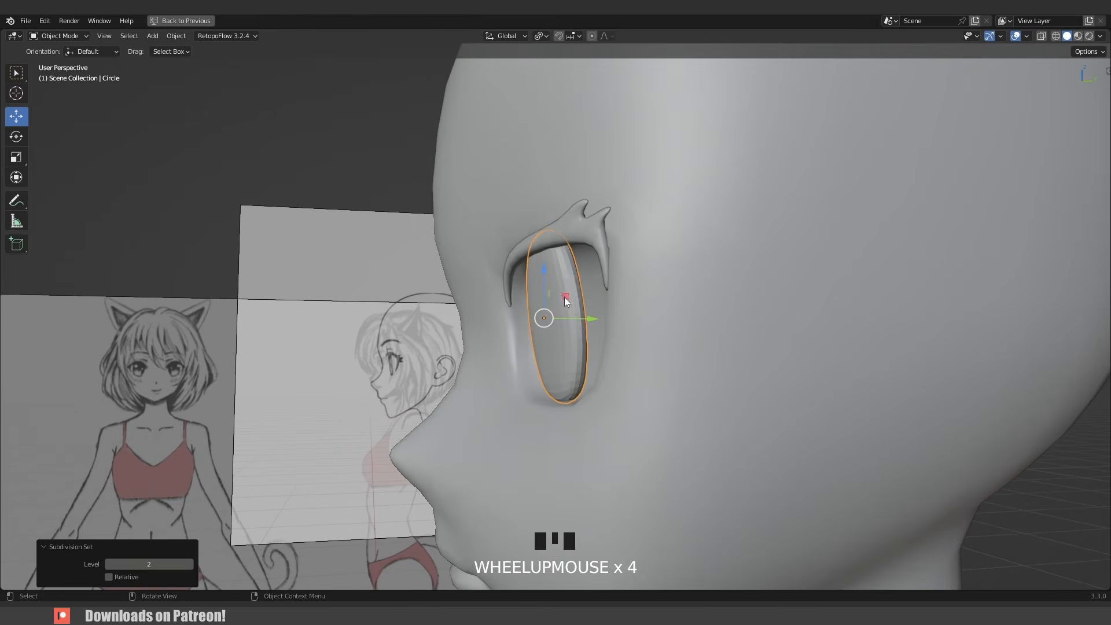
key(Tab)
middle_drag(562, 290, 566, 282)
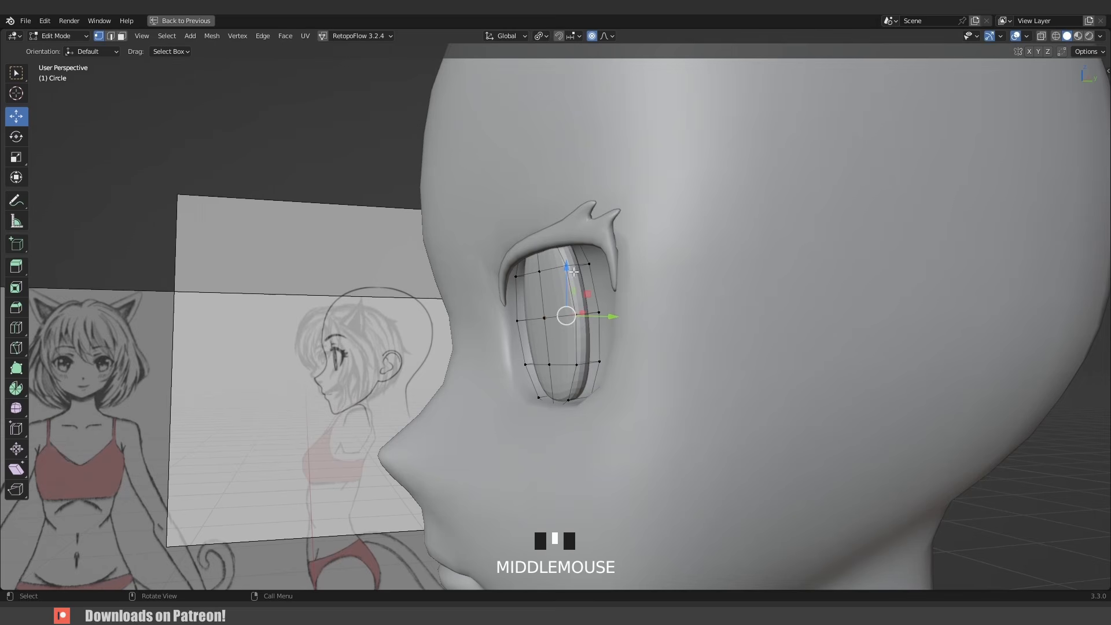
key(ctrl+r)
click(575, 268)
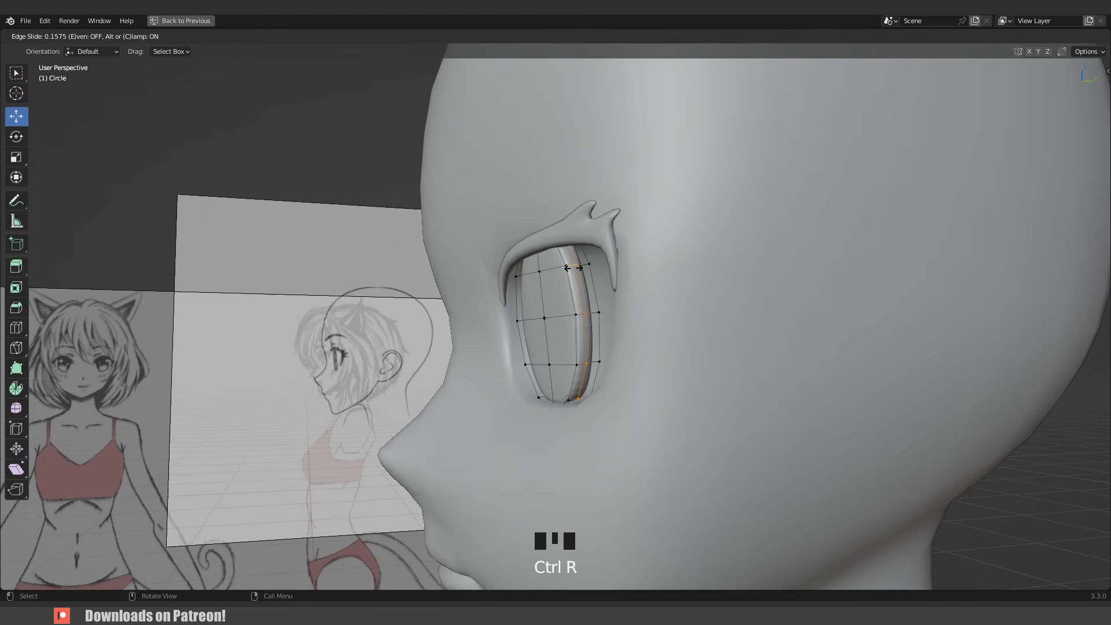
click(575, 268)
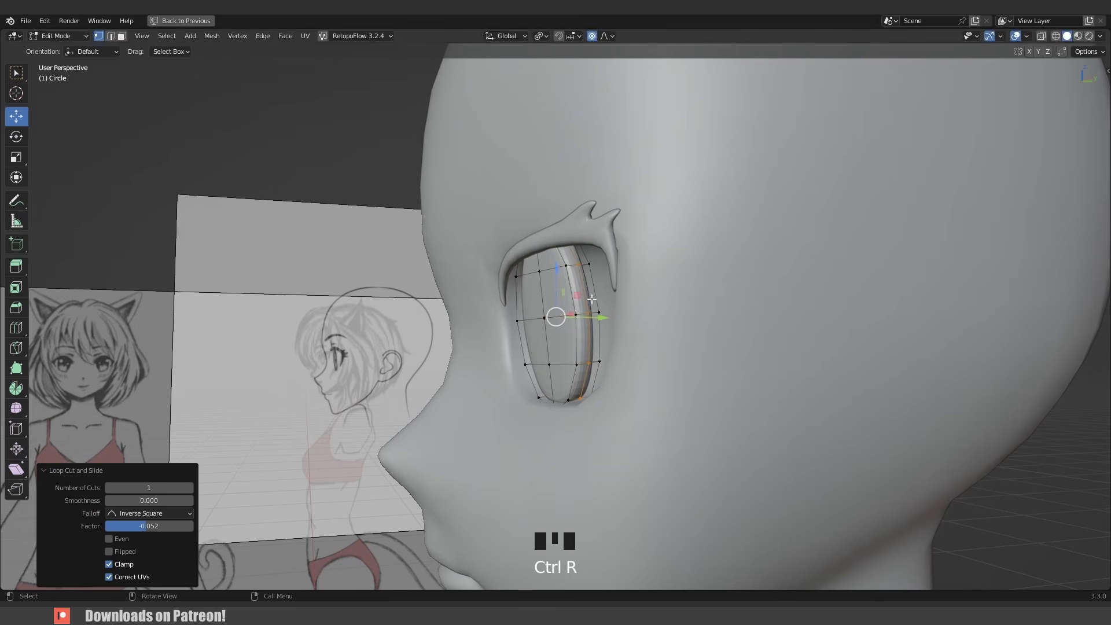
key(s)
click(582, 318)
middle_drag(582, 318, 567, 312)
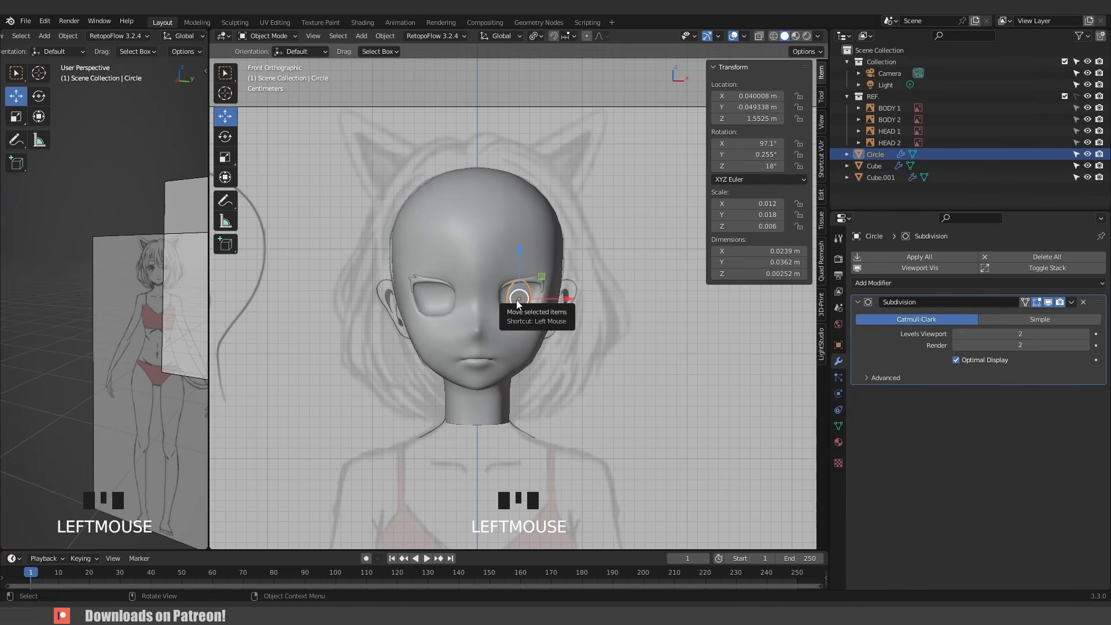
- Apply all transforms to the eye circle and add a Mirror modifier to it
key(ctrl+a)
click(516, 301)
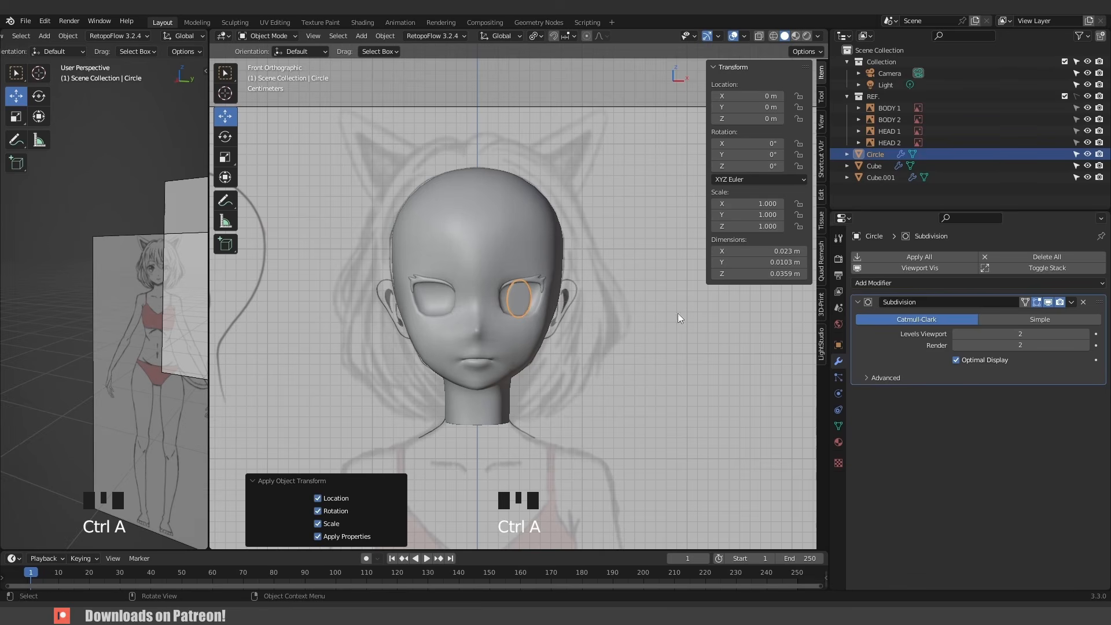
click(909, 282)
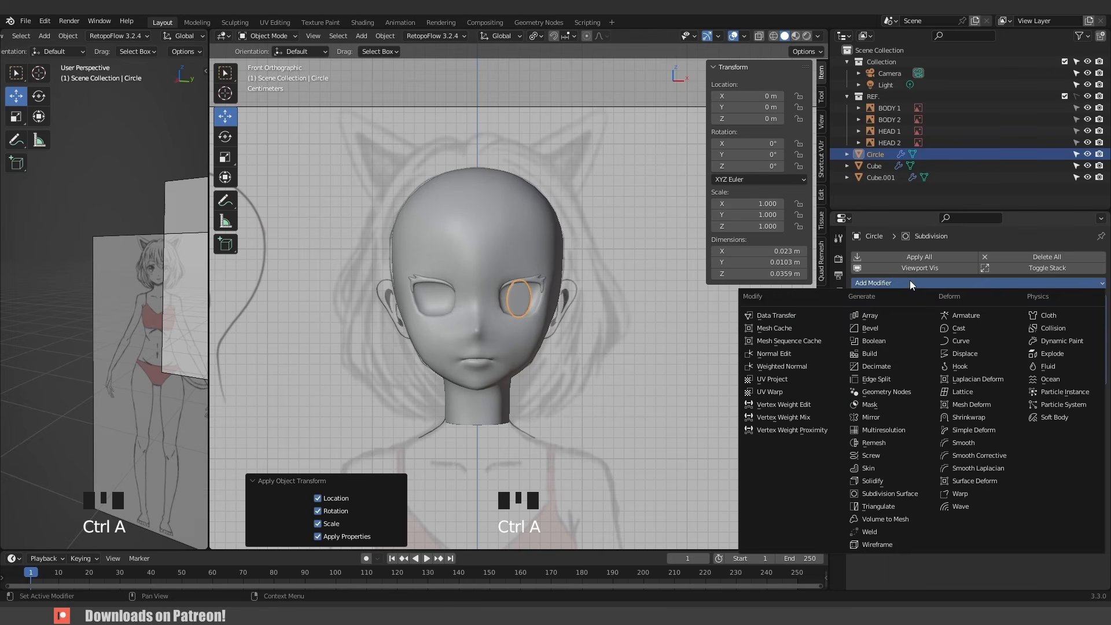
click(882, 418)
click(609, 304)
scroll(581, 296, down, 4)
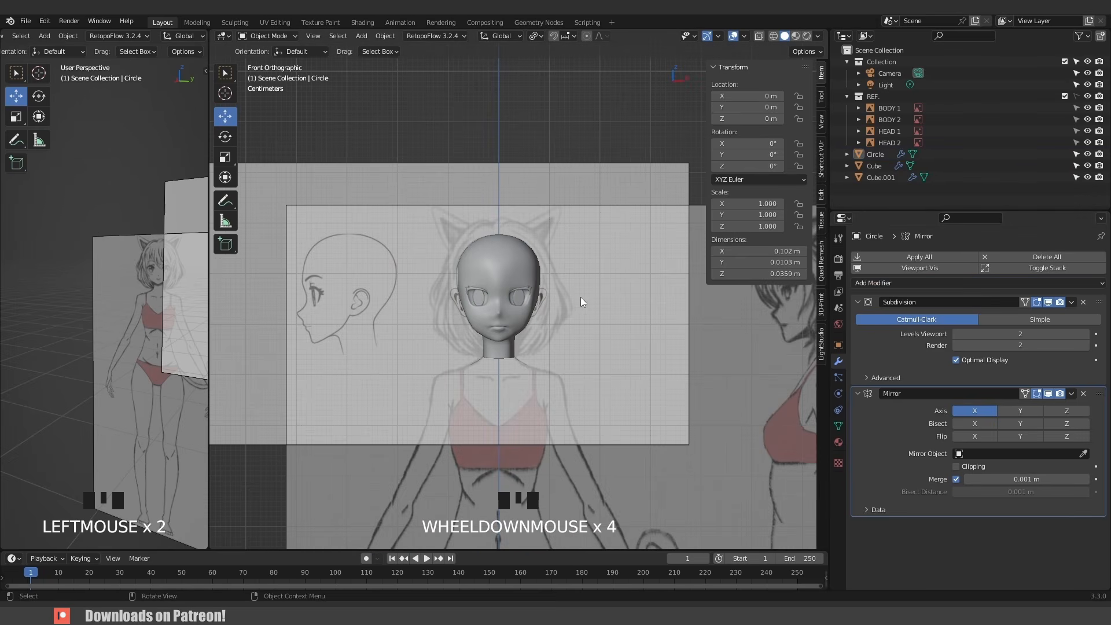
scroll(544, 304, down, 4)
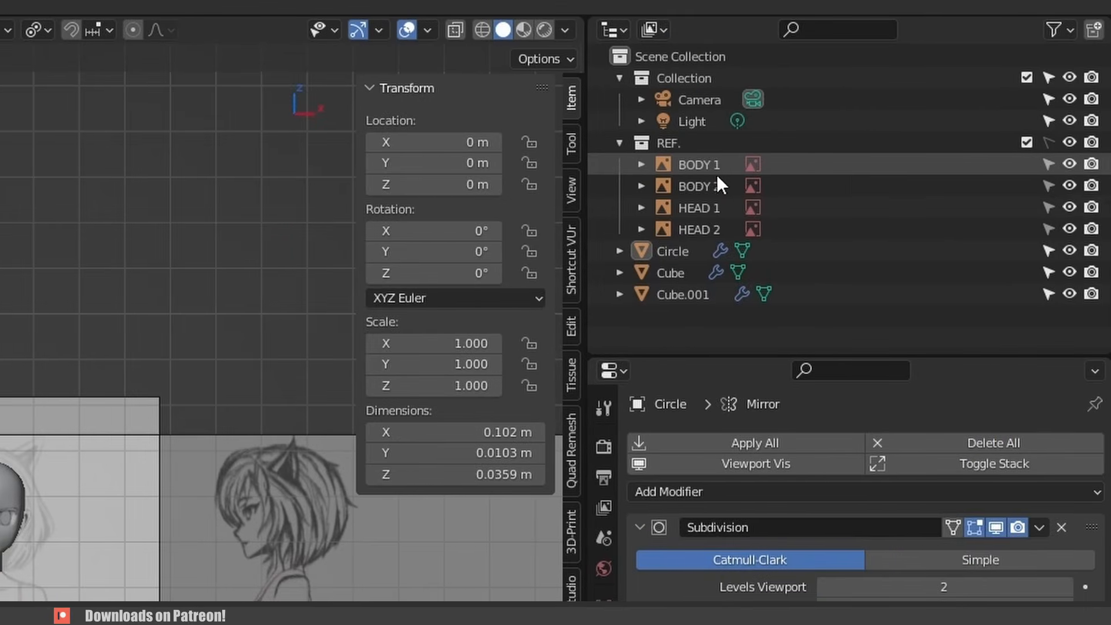
- Hide the HEAD 1 and HEAD 2 reference images and widen the side viewport
click(1069, 208)
click(1070, 230)
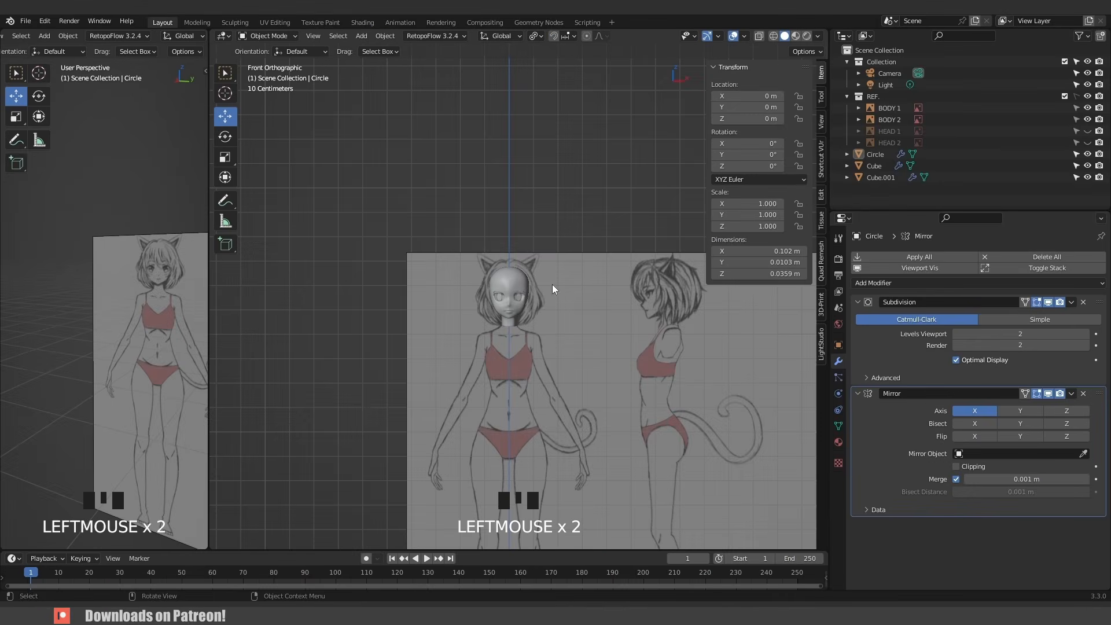
click(209, 343)
drag(209, 341, 354, 336)
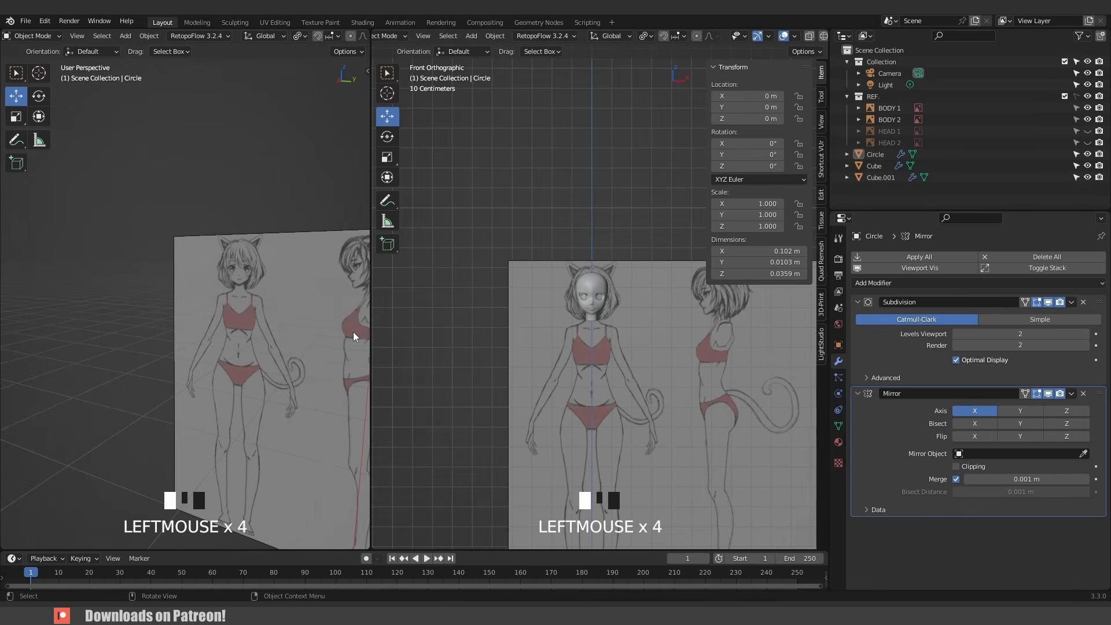
scroll(234, 320, down, 2)
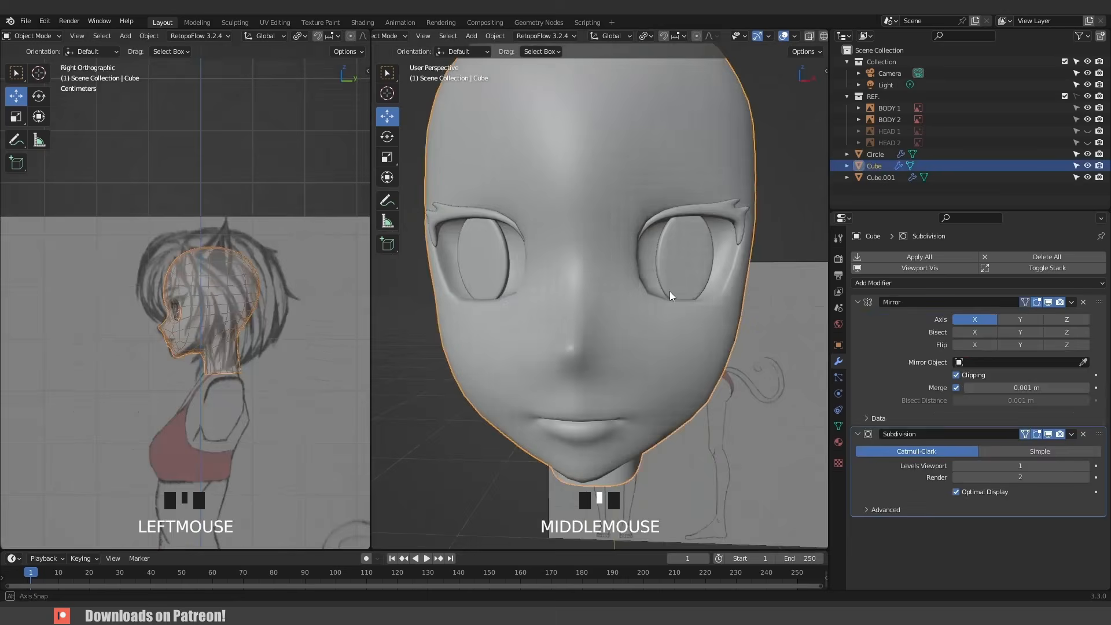
middle_drag(669, 291, 508, 332)
- Duplicate the head faces along the lower eye rim and separate them into a new object
key(Tab)
key(3)
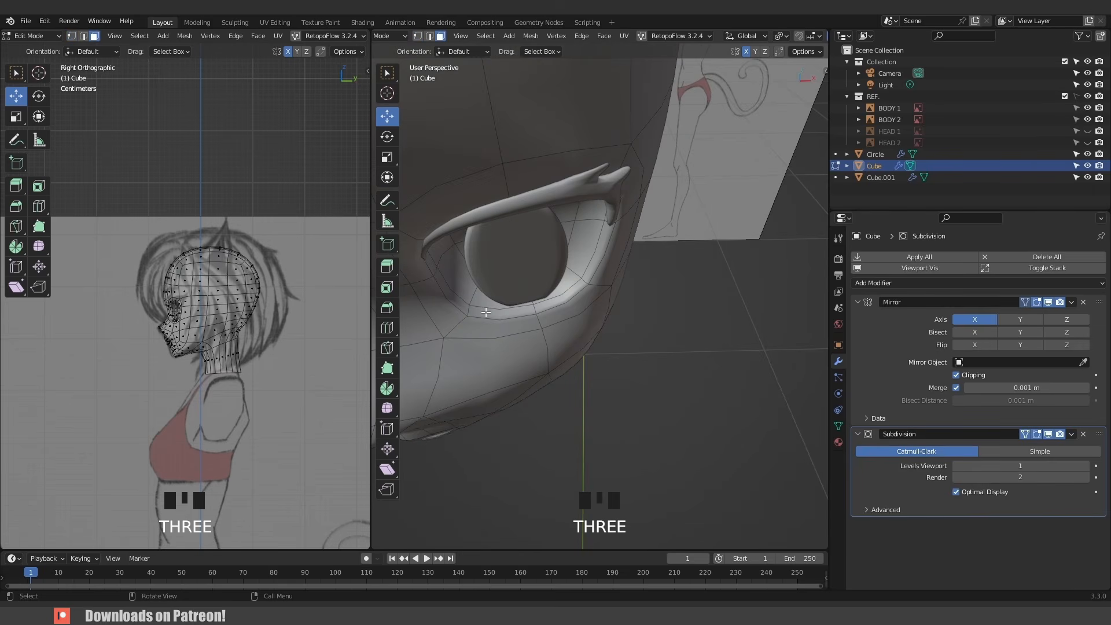
click(496, 312)
shift+click(550, 302)
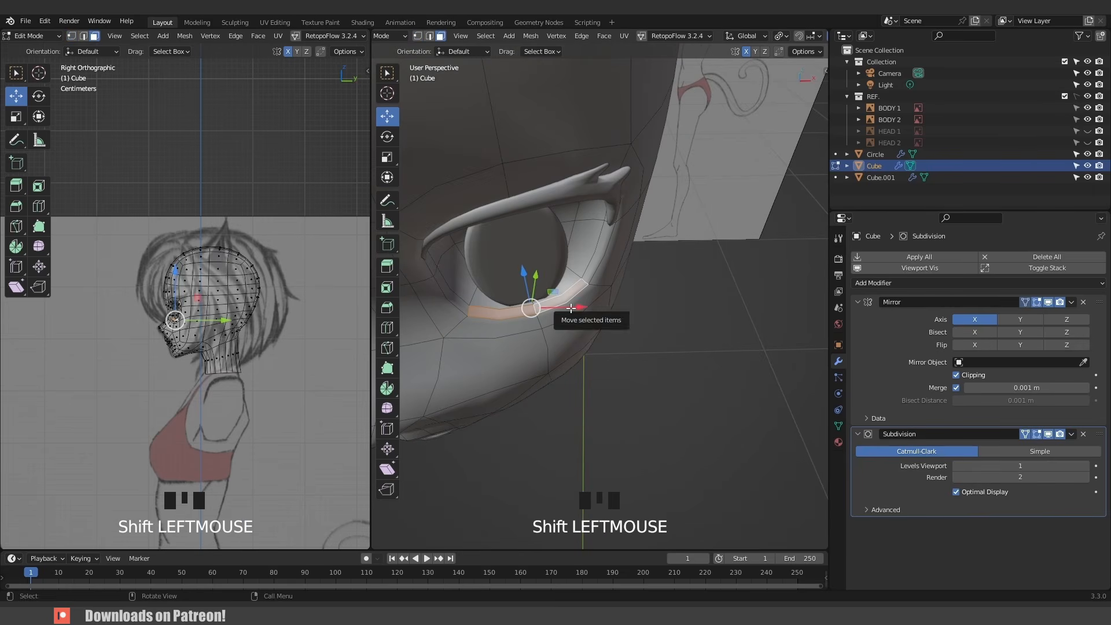
key(shift+d)
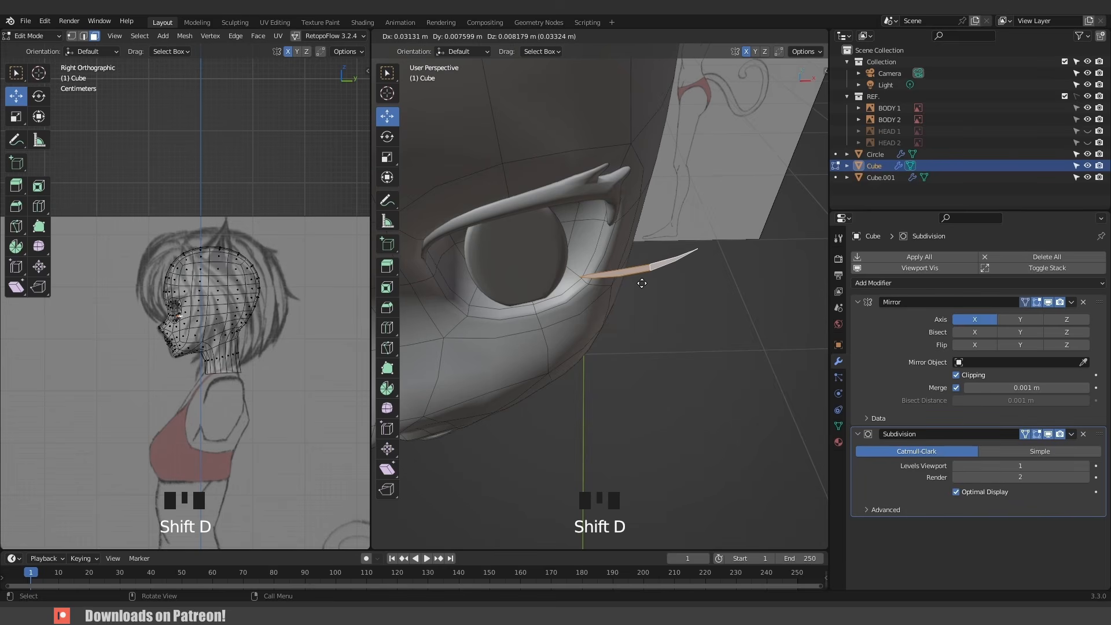
right_click(642, 283)
key(p)
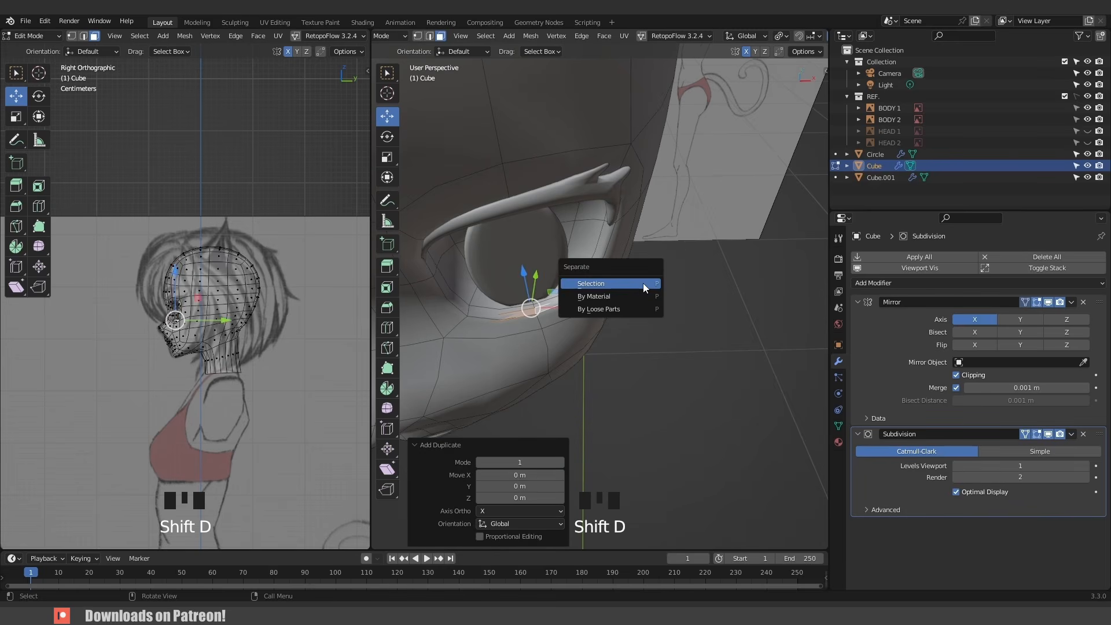
click(641, 283)
- Select the separated lower-lid strip and extrude all its faces along their normals by about 2.4 mm
key(Tab)
click(542, 310)
key(KP_Decimal)
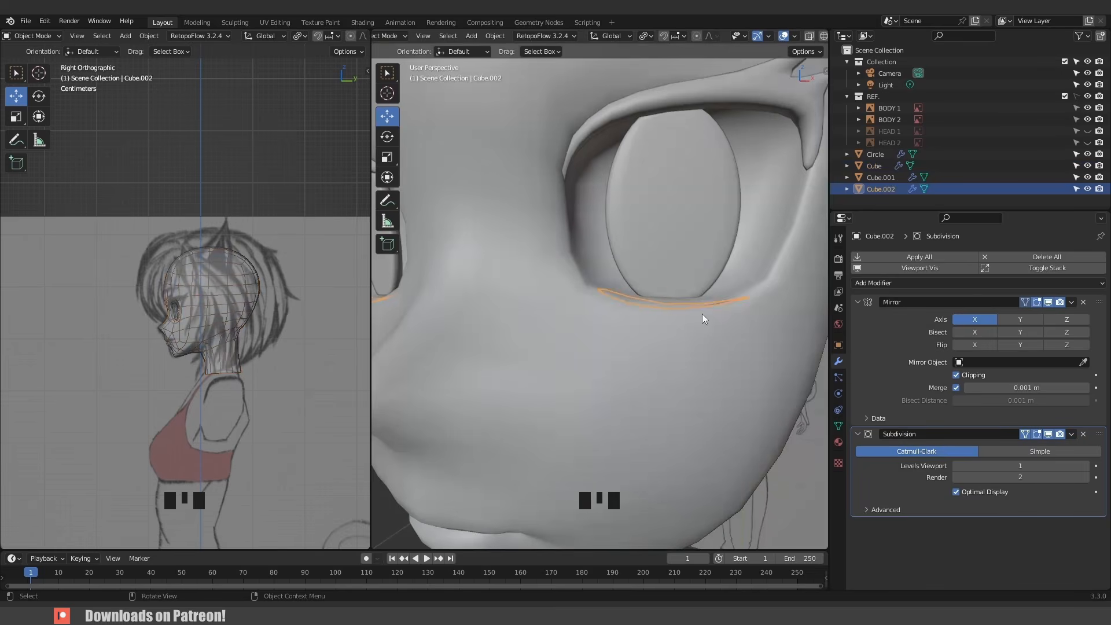
key(Tab)
key(a)
key(e)
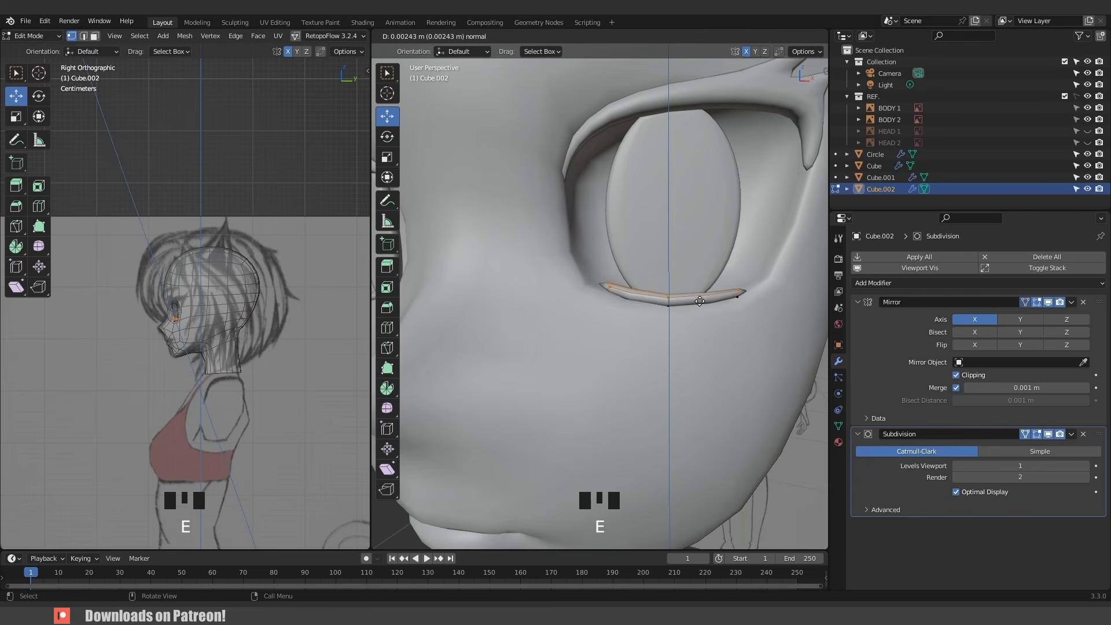
click(700, 297)
- Enter Sculpt Mode on the lower-lid strip and pull its shape with the Grab brush
key(Tab)
middle_drag(699, 297, 652, 324)
key(ctrl+Tab)
click(664, 382)
drag(648, 302, 647, 292)
drag(668, 300, 666, 296)
middle_drag(665, 296, 618, 308)
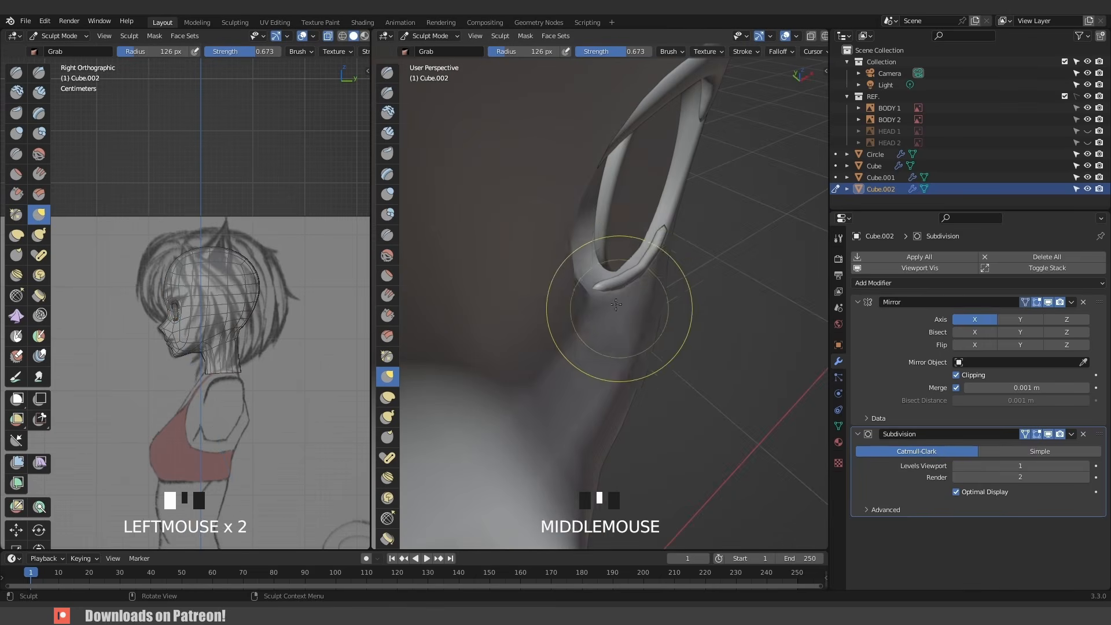
- Adjust the Grab brush radius and refine the lower-lid strip's curve in front view
drag(621, 269, 614, 258)
middle_drag(613, 257, 651, 243)
drag(684, 232, 678, 227)
middle_drag(678, 227, 670, 335)
key(KP_1)
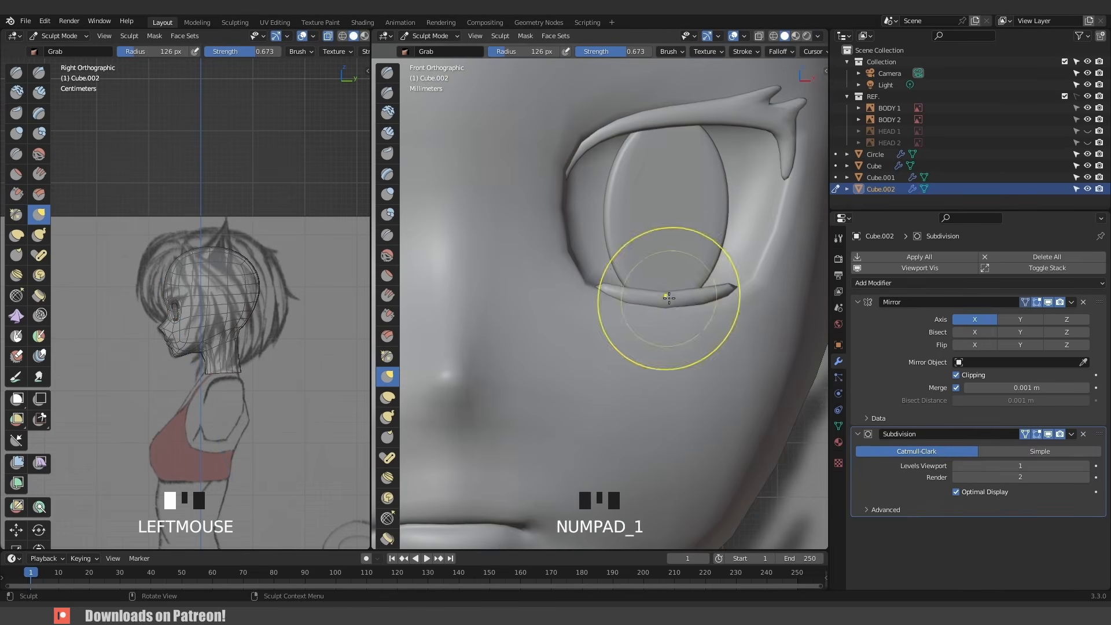
key(f)
click(664, 285)
mouse_move(664, 285)
mouse_down()
mouse_move(720, 283)
mouse_move(700, 286)
mouse_up()
drag(666, 286, 657, 286)
- Select the front faces of the eye disc in Edit Mode and inset them
key(Tab)
key(Tab)
scroll(588, 335, up, 2)
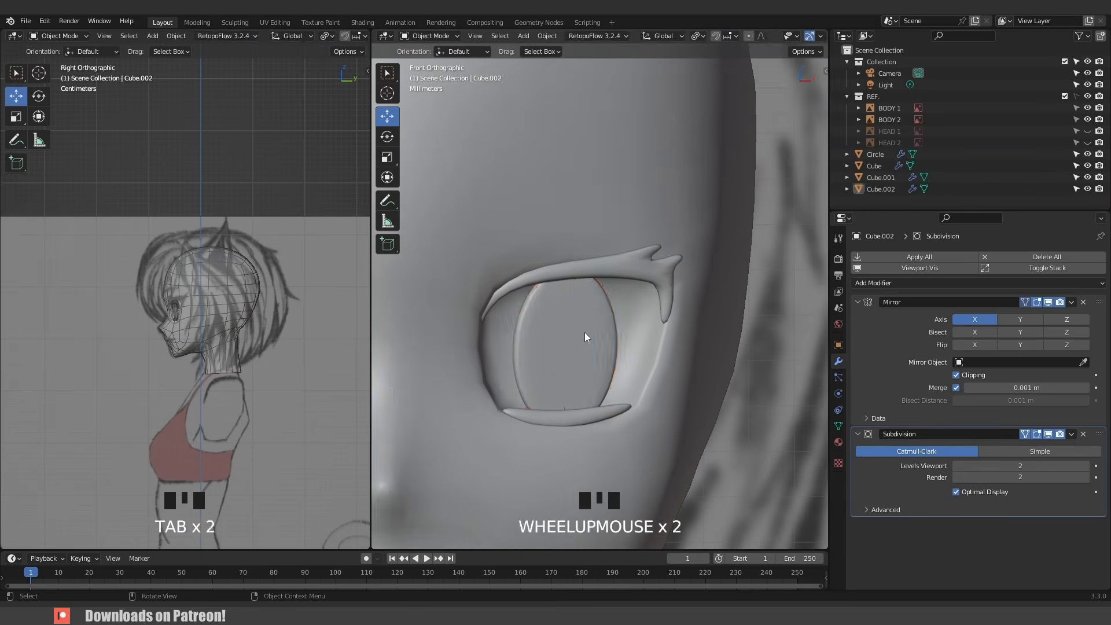
click(588, 335)
key(Tab)
shift+middle_drag(568, 348, 582, 313)
key(3)
click(596, 292)
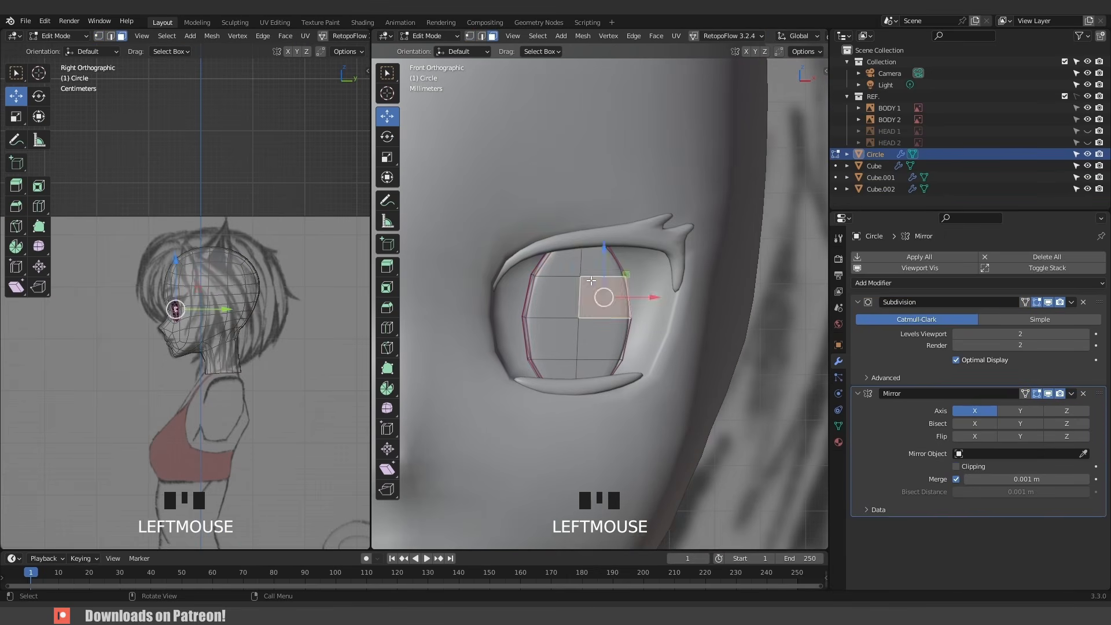
shift+click(556, 267)
shift+click(588, 265)
shift+click(550, 296)
shift+click(553, 338)
shift+click(602, 338)
shift+click(570, 366)
shift+click(626, 378)
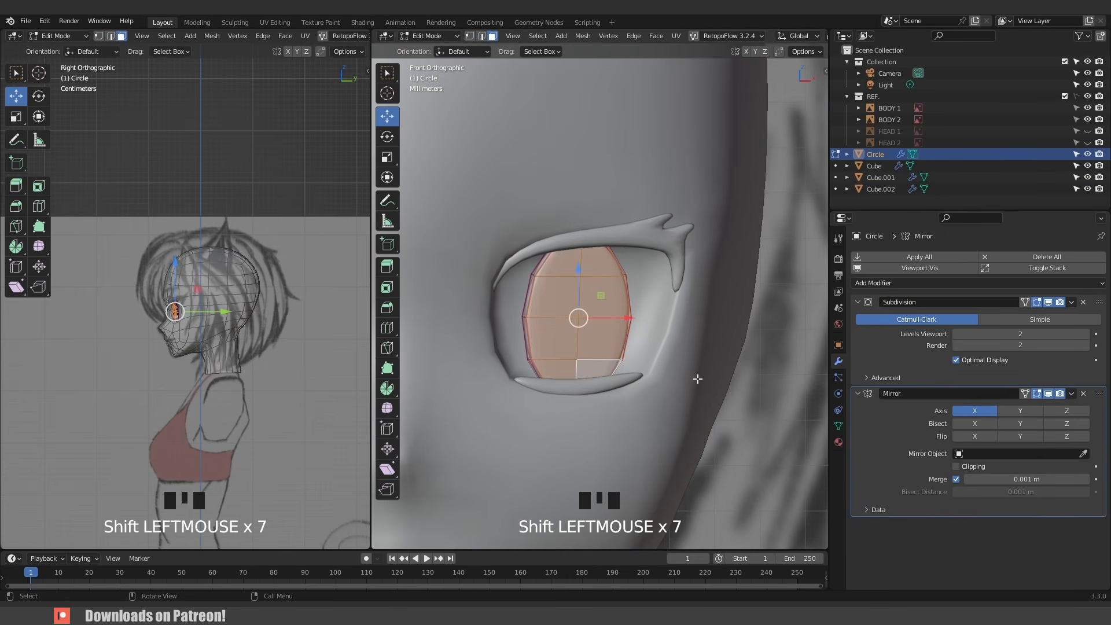
key(i)
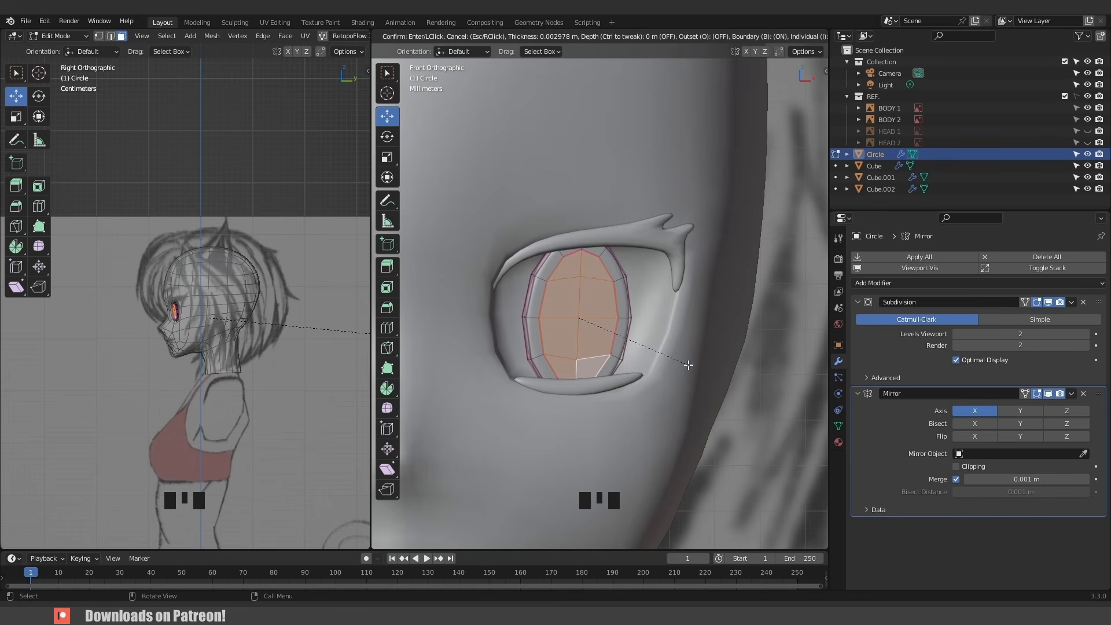
click(672, 357)
middle_drag(665, 356, 537, 350)
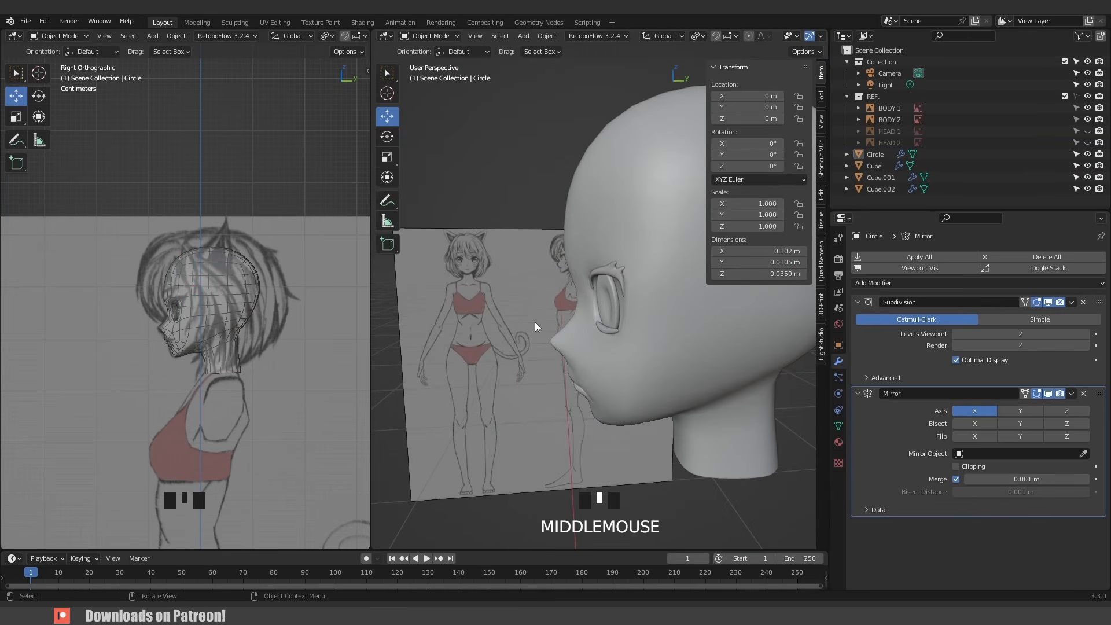
- Place the 3D cursor above the eyes and add a plane there, scaling it to about 0.182
key(KP_1)
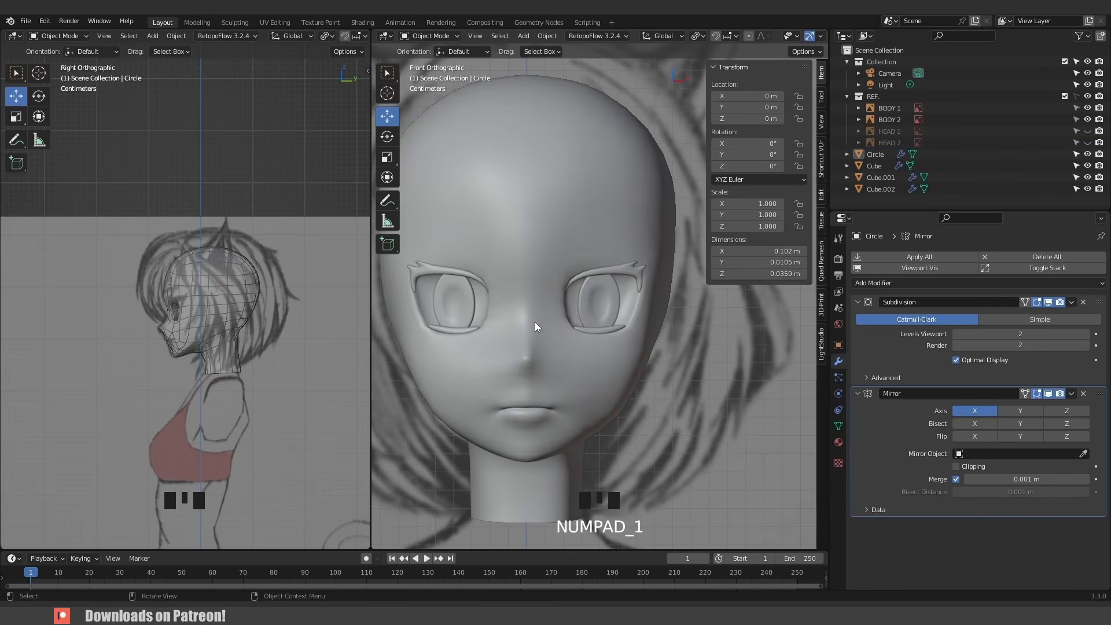
scroll(596, 289, down, 4)
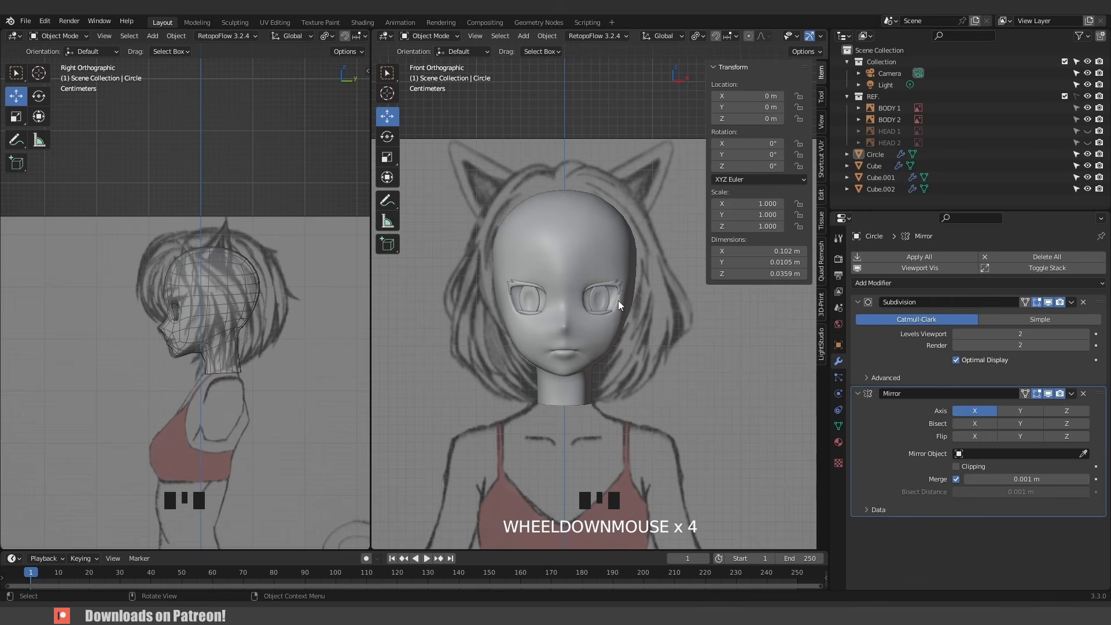
scroll(618, 300, up, 7)
click(672, 282)
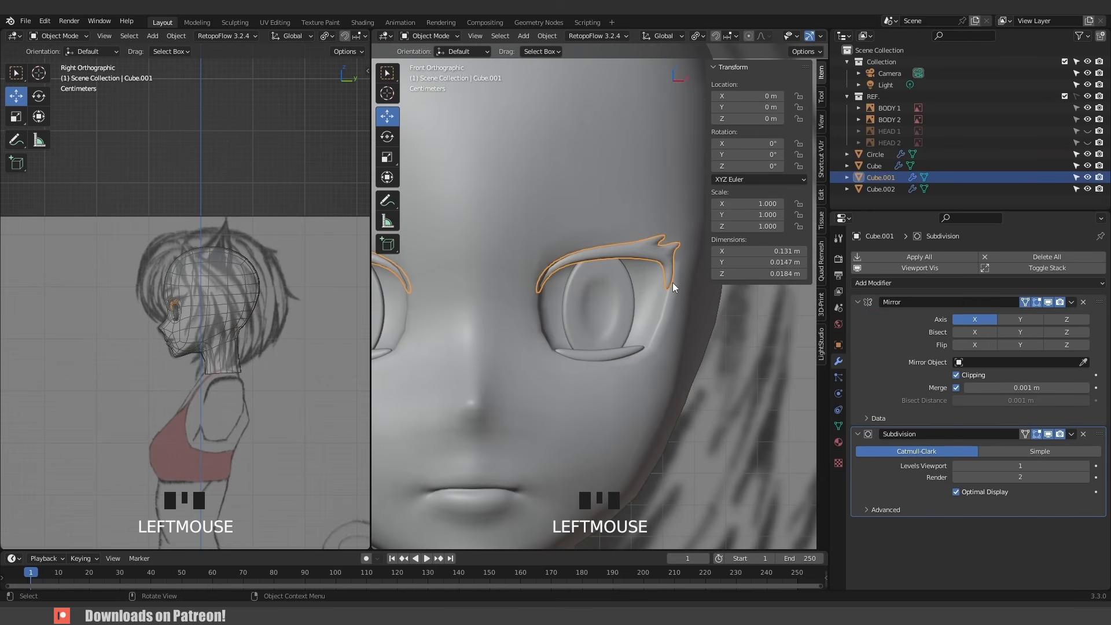
shift+middle_drag(673, 282, 584, 274)
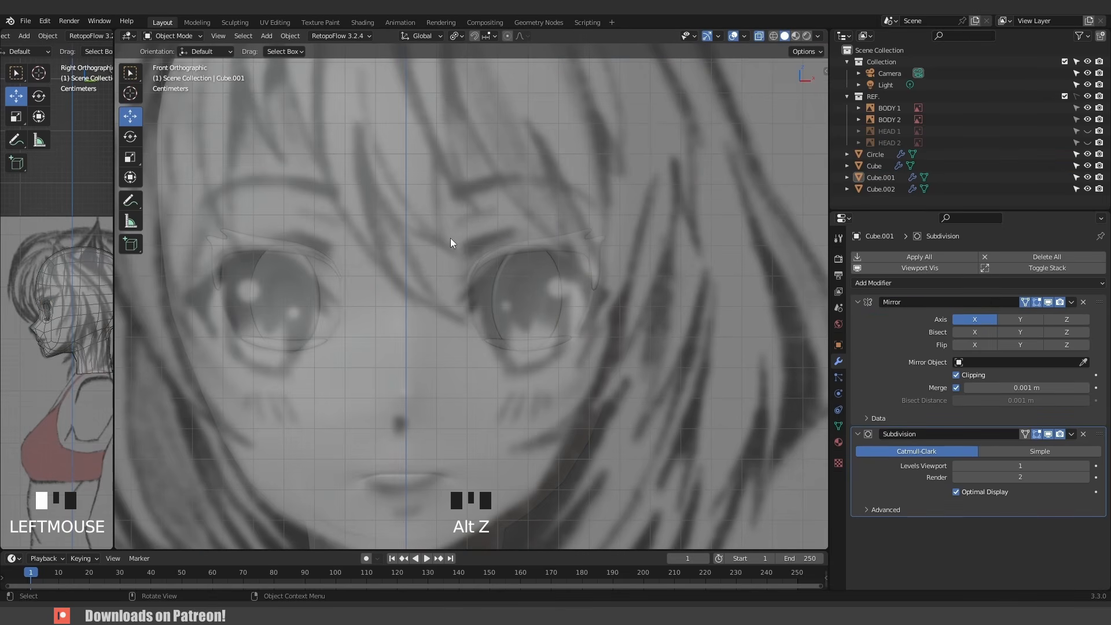
key(alt+z)
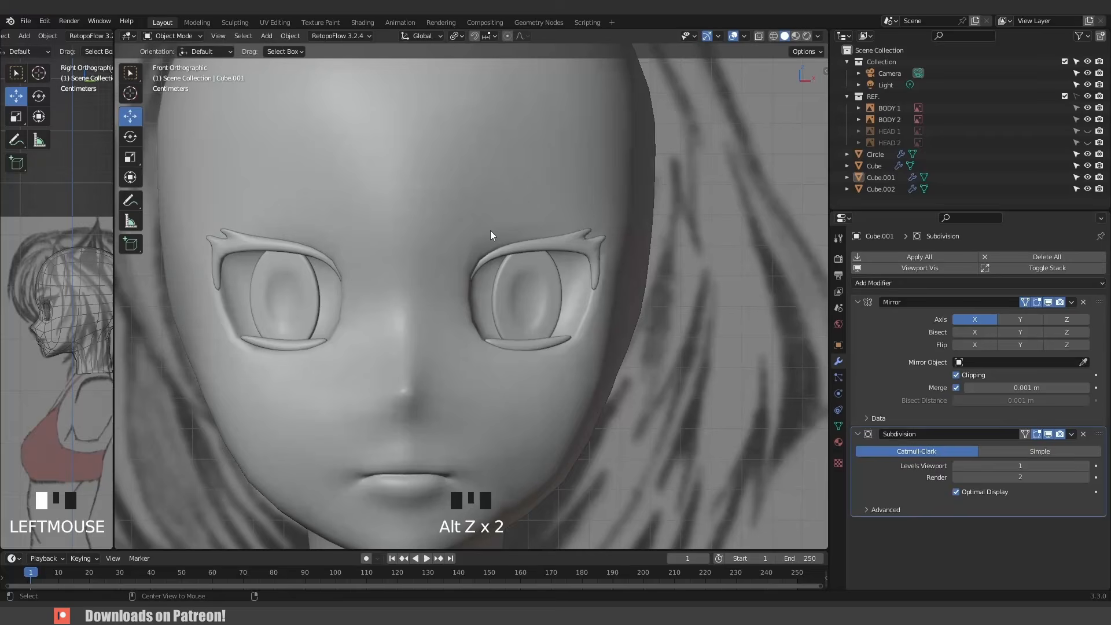
shift+right_click(459, 227)
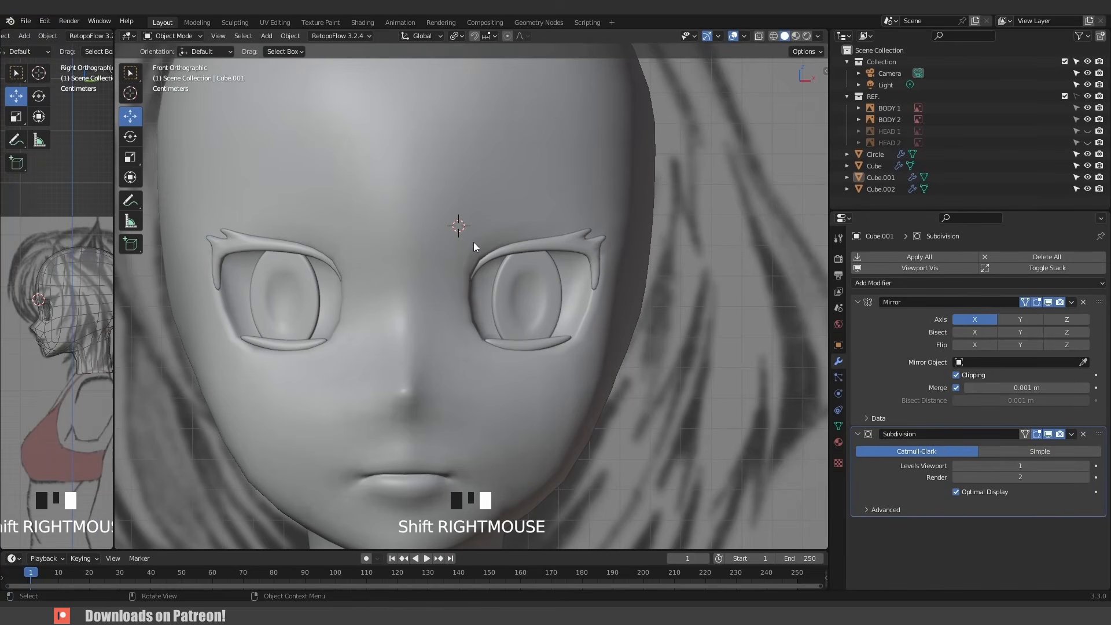
key(shift+a)
mouse_move(473, 242)
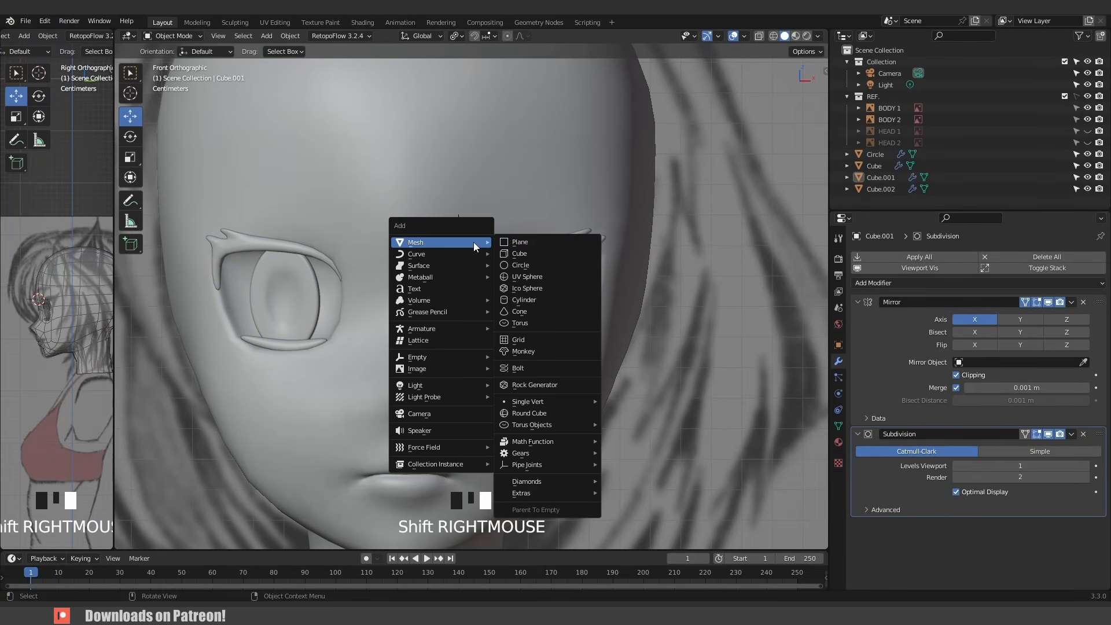
click(536, 242)
key(s)
key(s)
key(s)
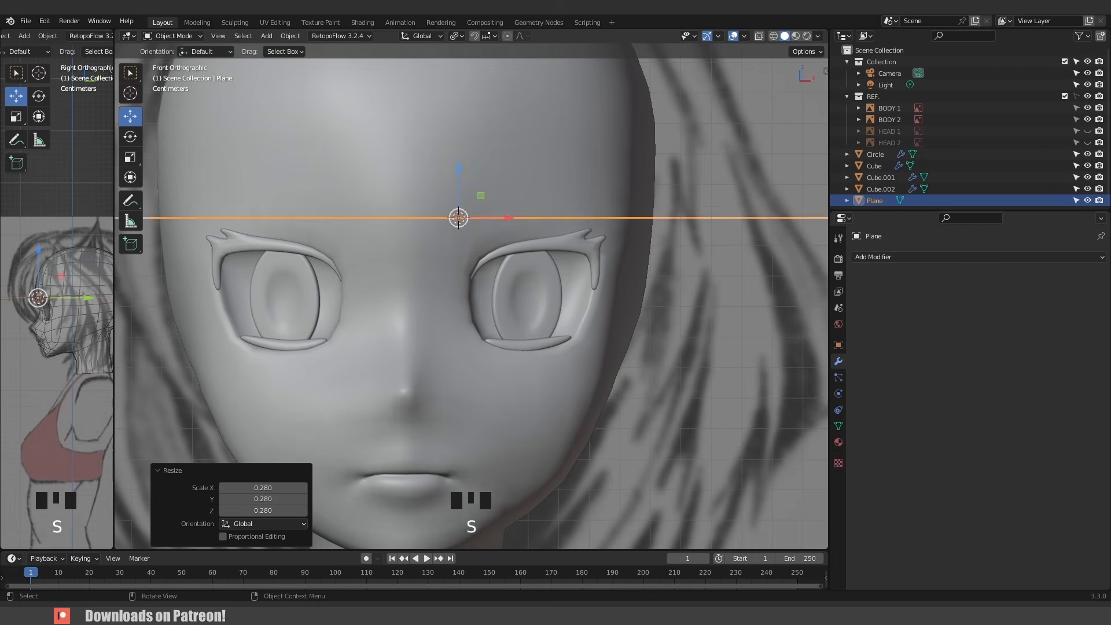
click(531, 244)
- Rotate the new plane 90° around the X axis and scale it to about 0.295
key(r)
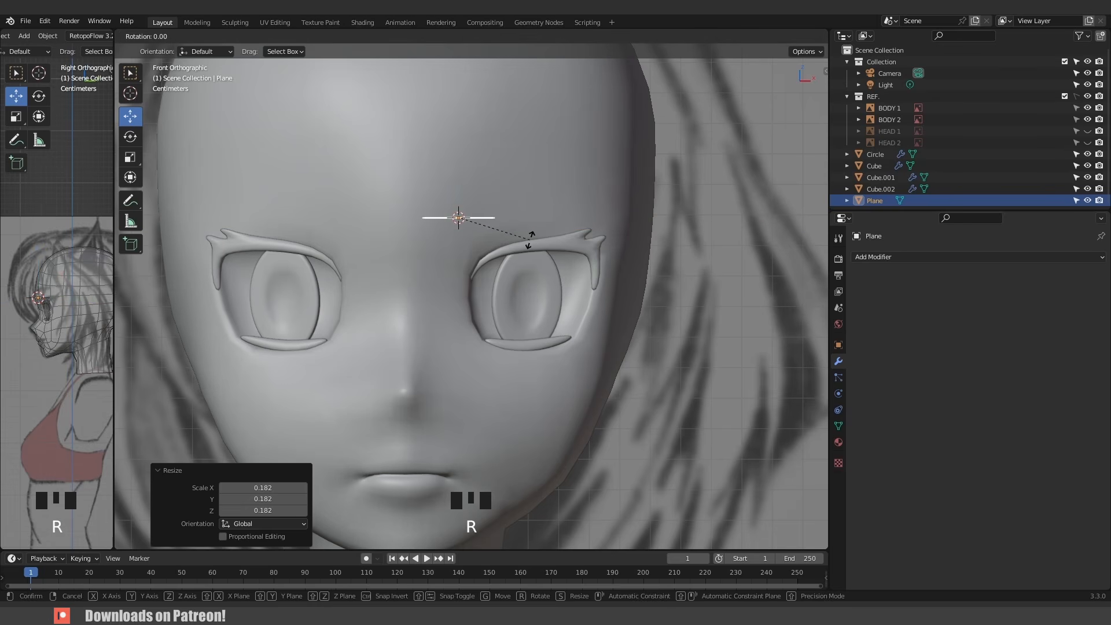
key(x)
key(9)
key(0)
click(531, 244)
key(s)
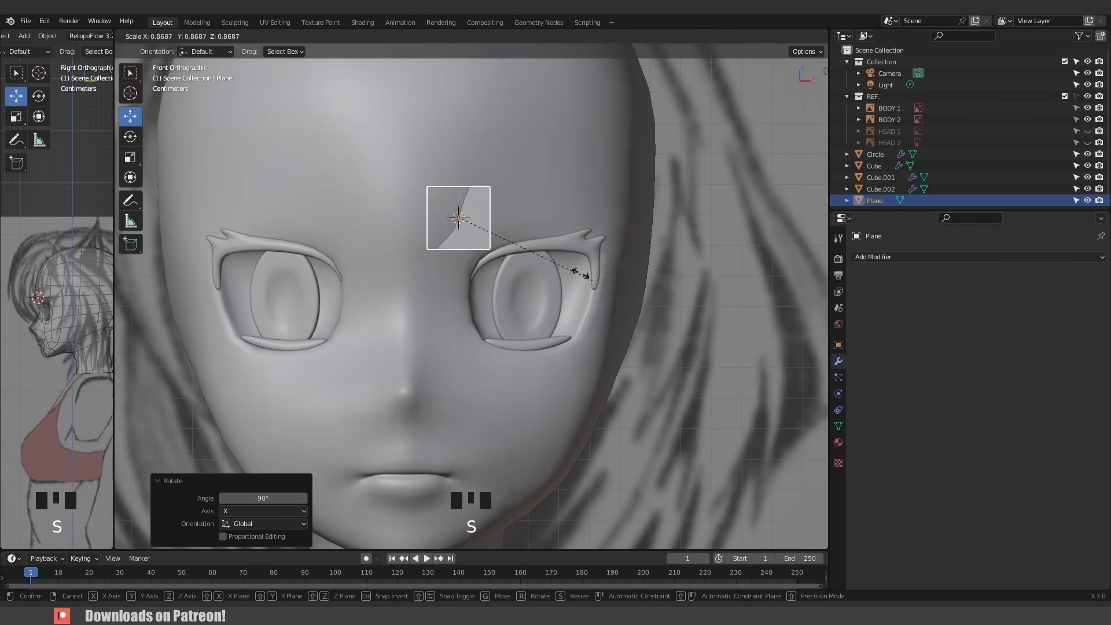
click(505, 242)
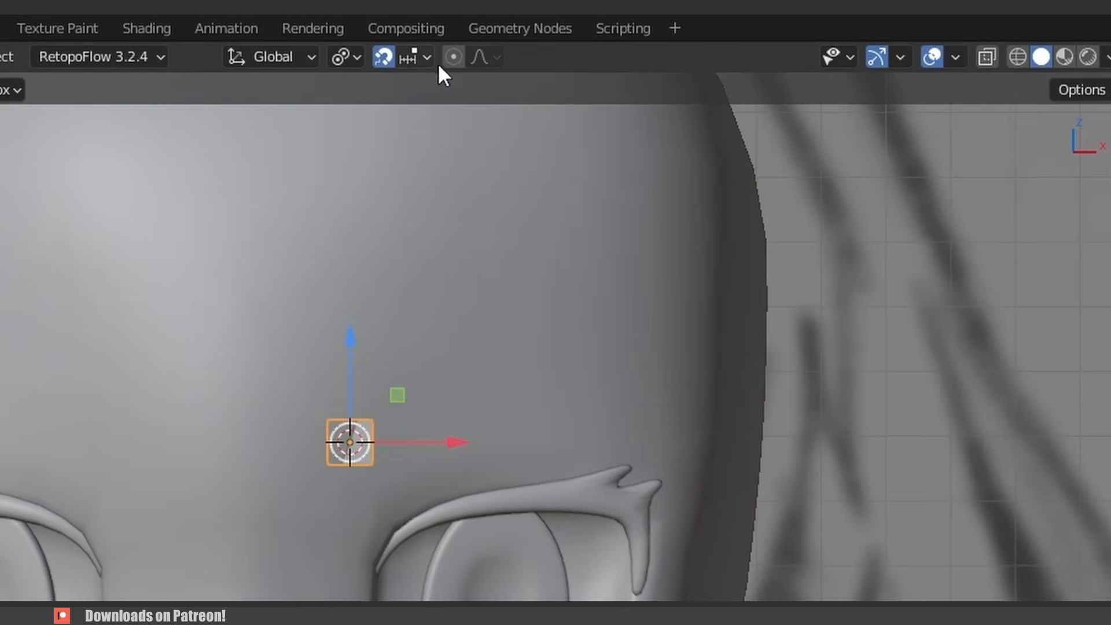
- Set snapping to Face Project and enable Project Individual Elements
click(422, 56)
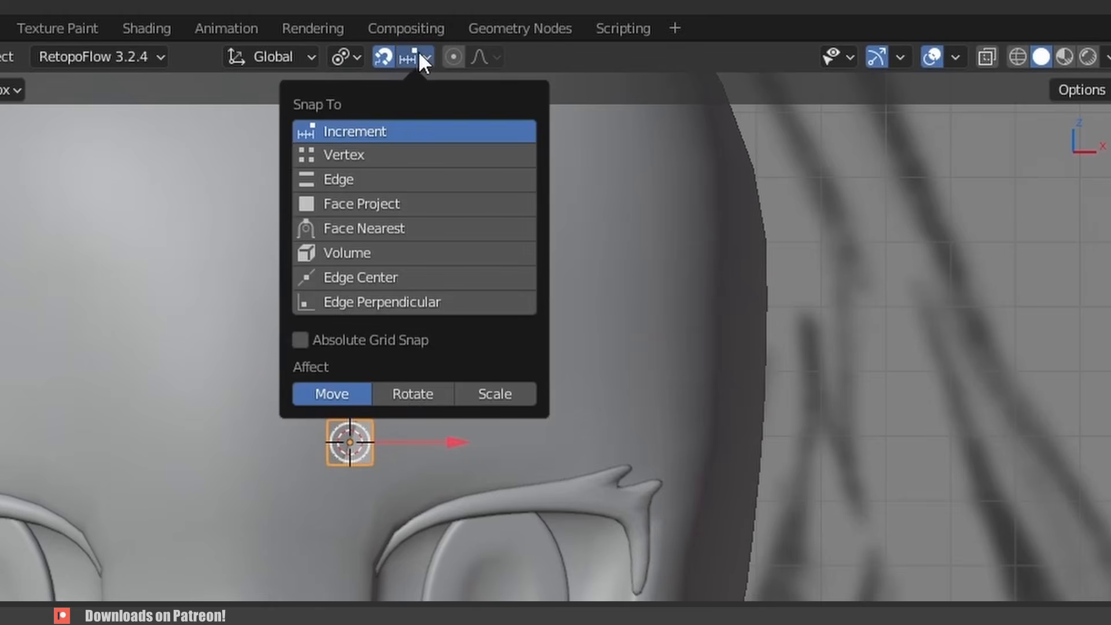
click(360, 205)
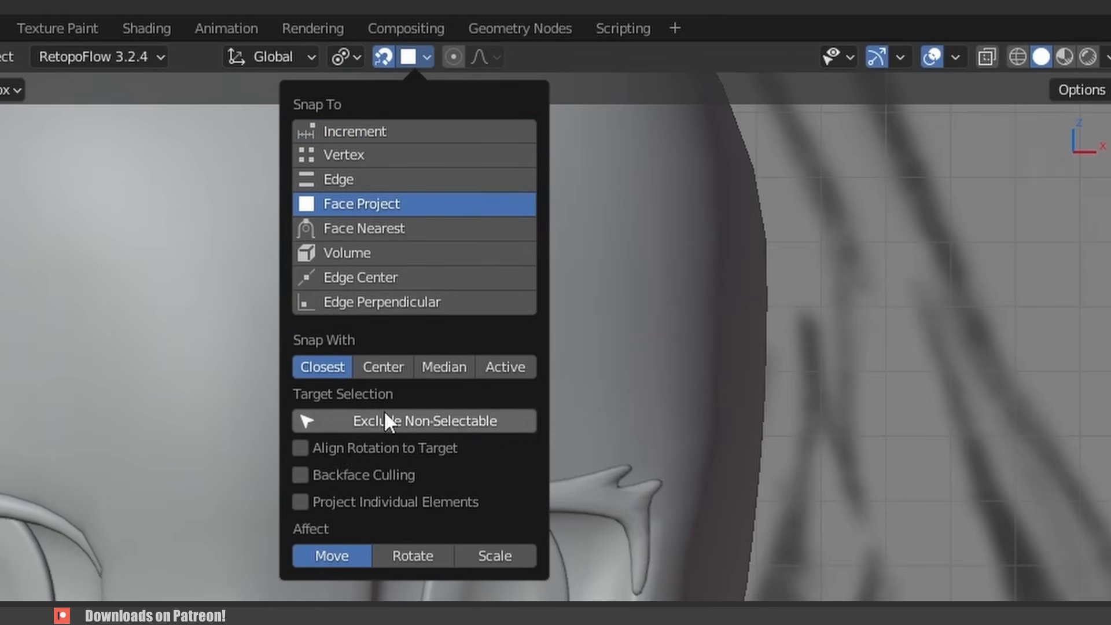
click(307, 501)
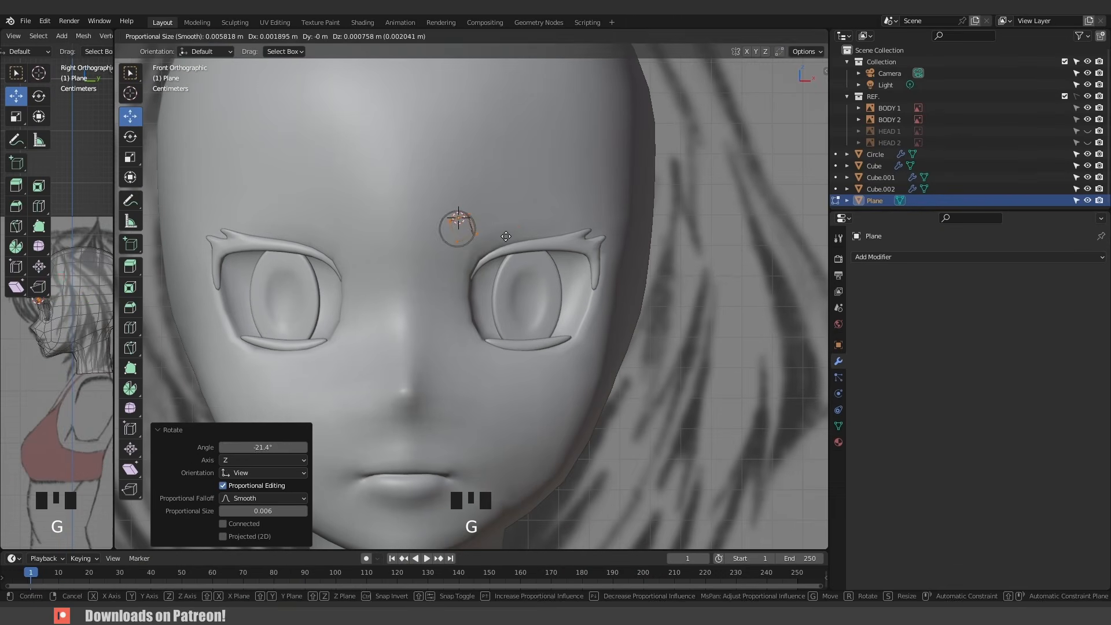
- In Edit Mode, shrink the plane and extrude its outer edge twice along the eyebrow line over the right eye
click(505, 236)
key(s)
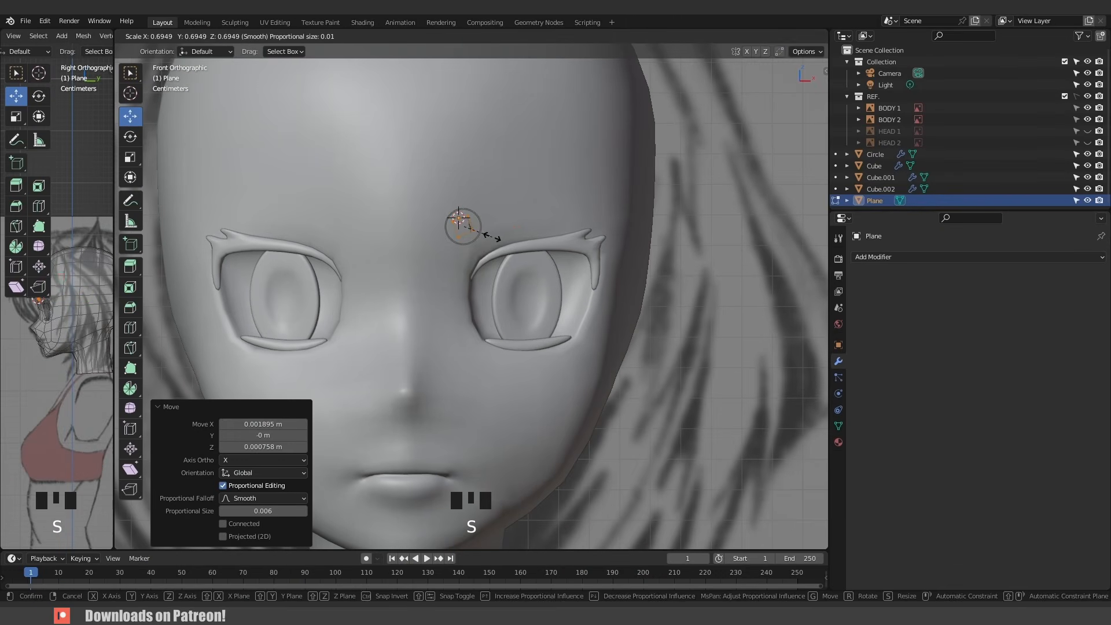
click(463, 219)
shift+click(464, 219)
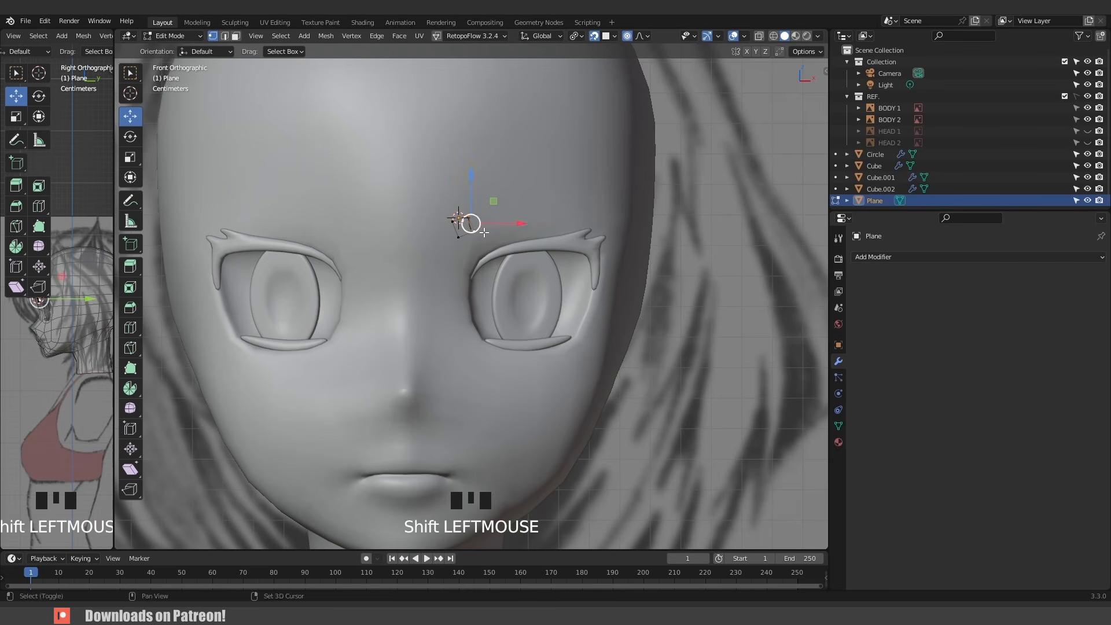
shift+middle_drag(503, 227, 459, 244)
scroll(458, 244, up, 2)
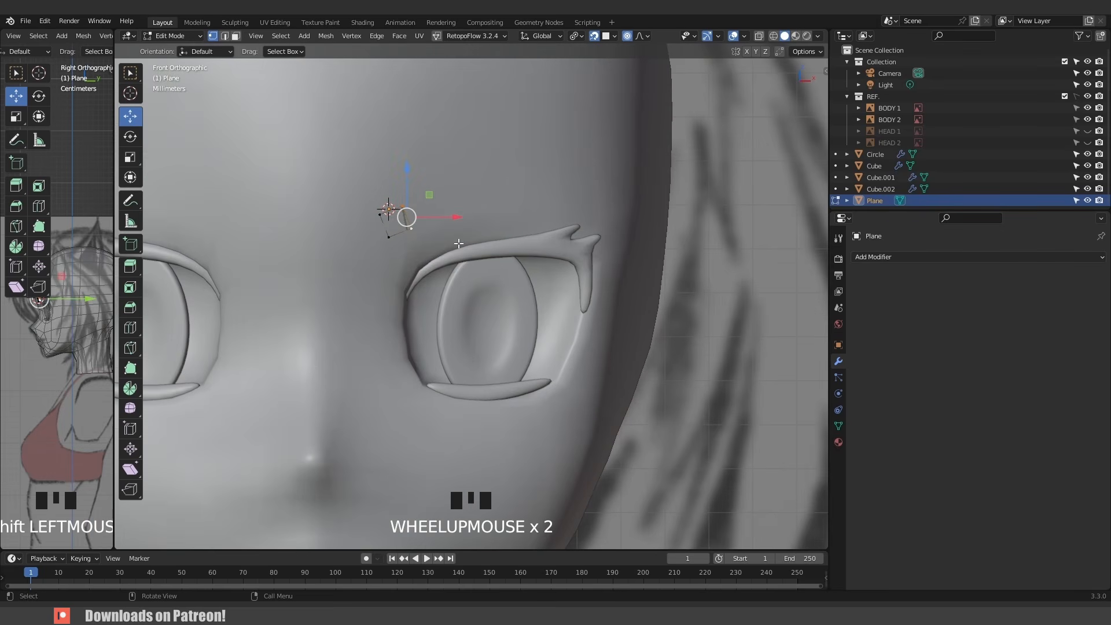
ctrl+right_click(456, 206)
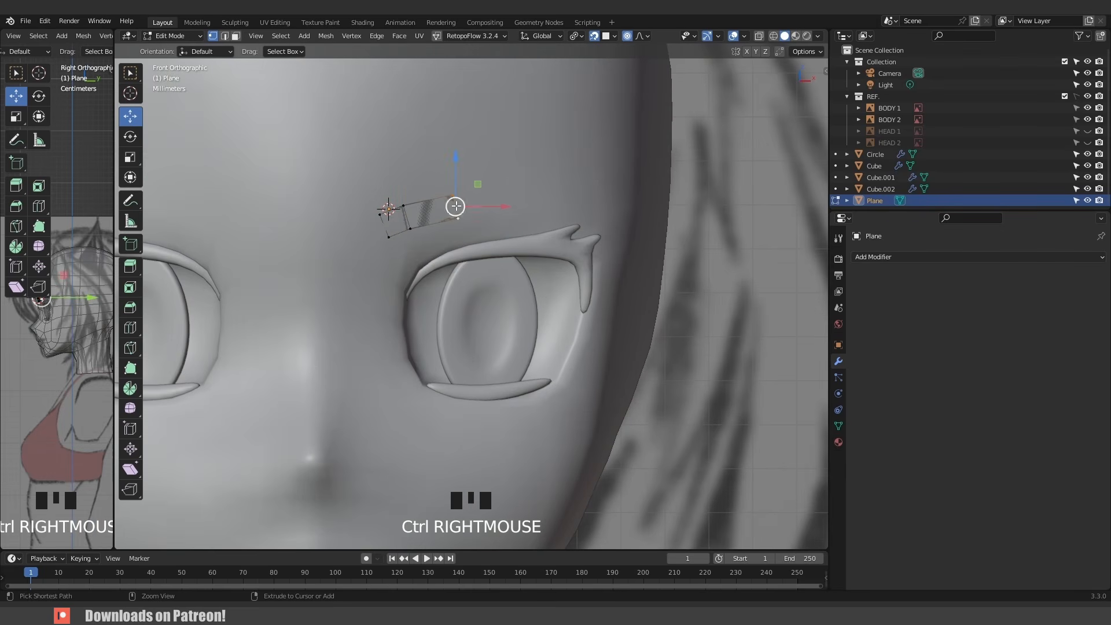
ctrl+right_click(523, 195)
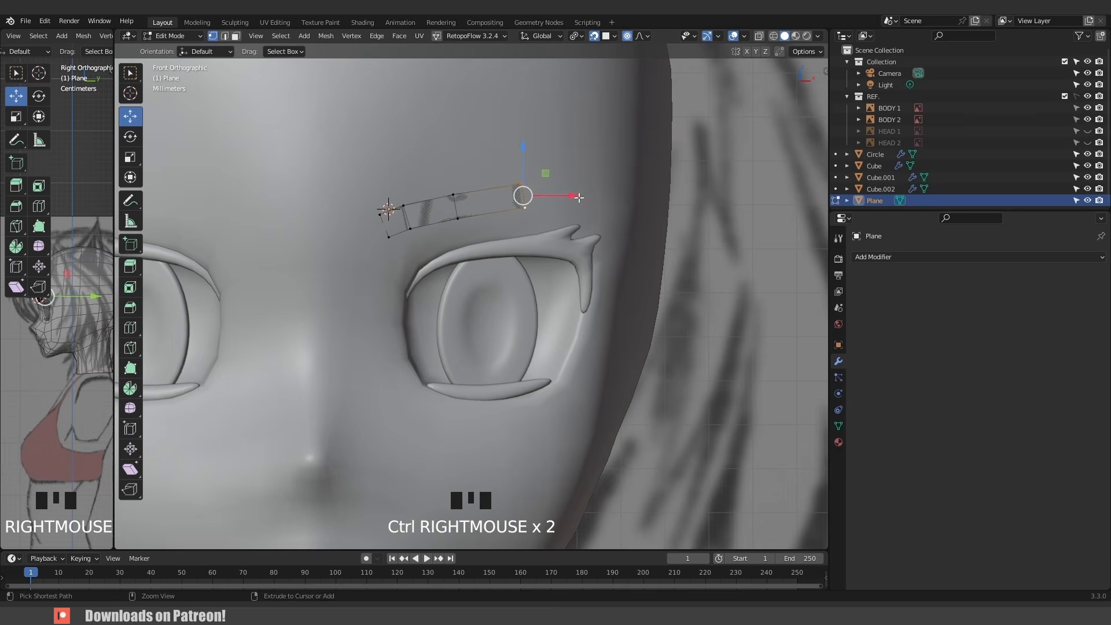
- Extrude the edge once more toward the brow's tail and scale the end edge to taper it
scroll(579, 197, down, 1)
middle_drag(578, 197, 540, 236)
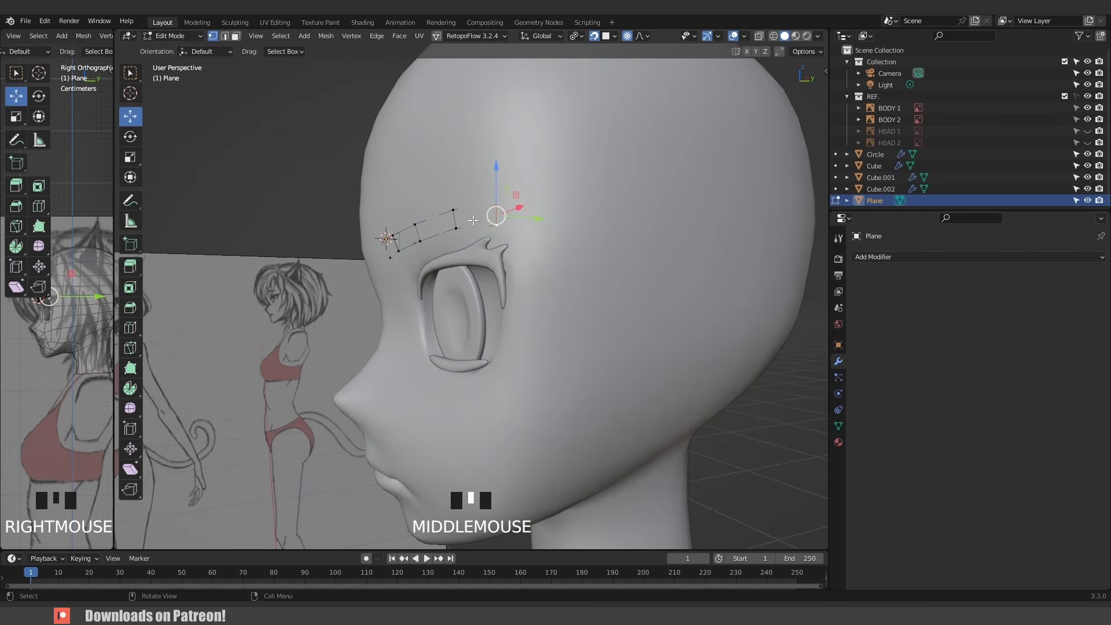
ctrl+right_click(539, 235)
alt+click(497, 221)
key(s)
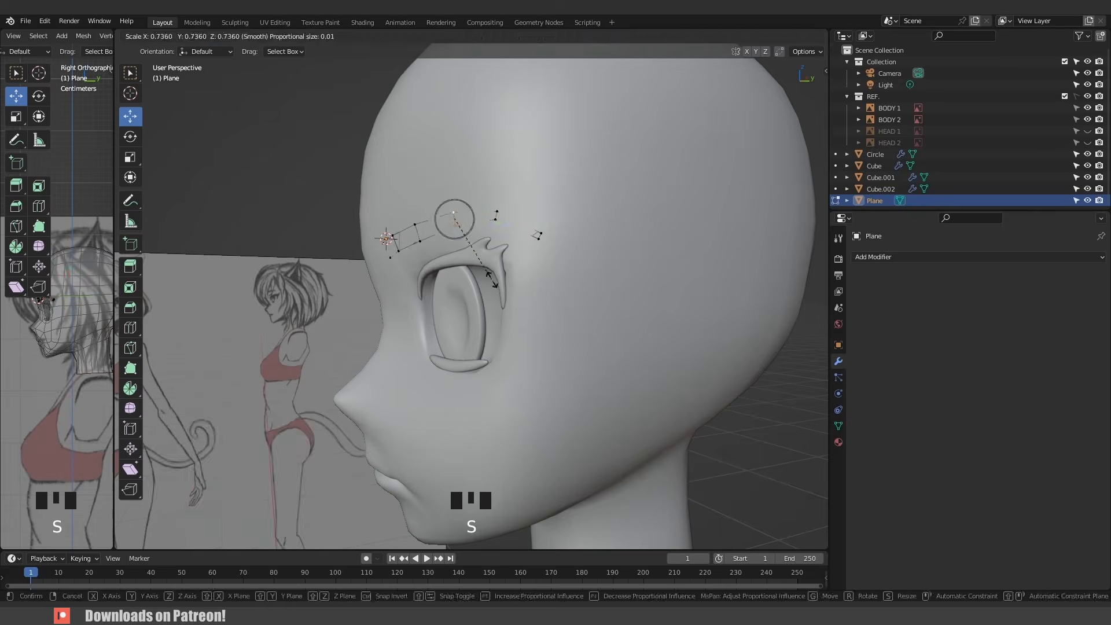
click(492, 279)
middle_drag(492, 279, 556, 283)
- Scale the inner eyebrow edges and reposition the selection in front view to refine the brow shape
alt+click(443, 230)
key(s)
alt+click(400, 239)
alt+click(395, 238)
key(s)
key(KP_1)
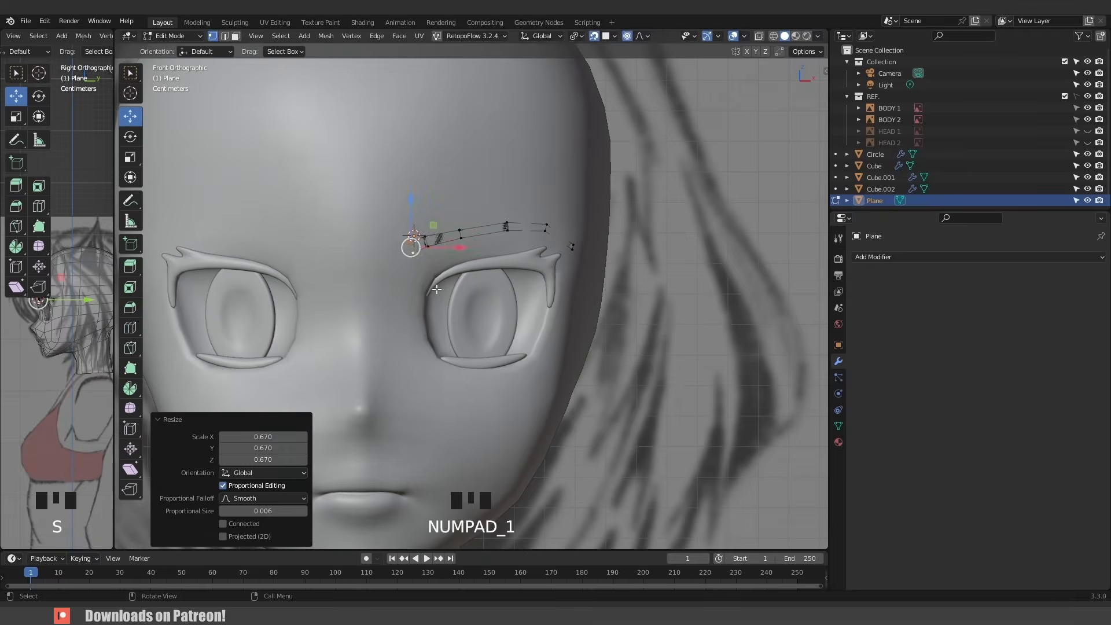
key(g)
click(438, 290)
- Snap the 3D cursor to the world origin, return to Object Mode and apply all transforms to the eyebrow
key(shift+s)
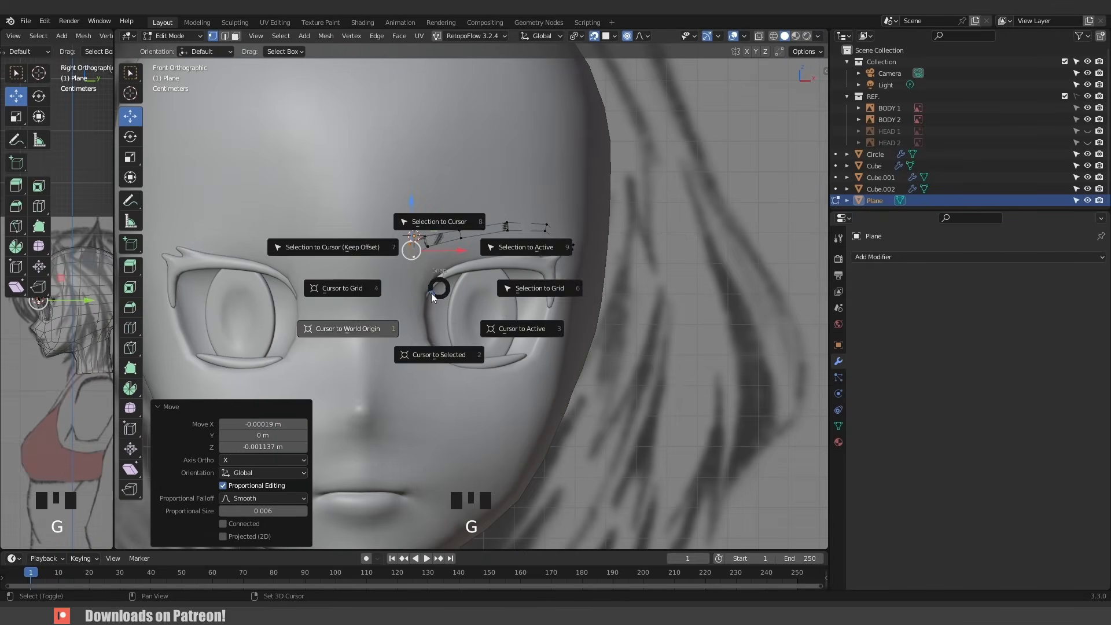
click(377, 321)
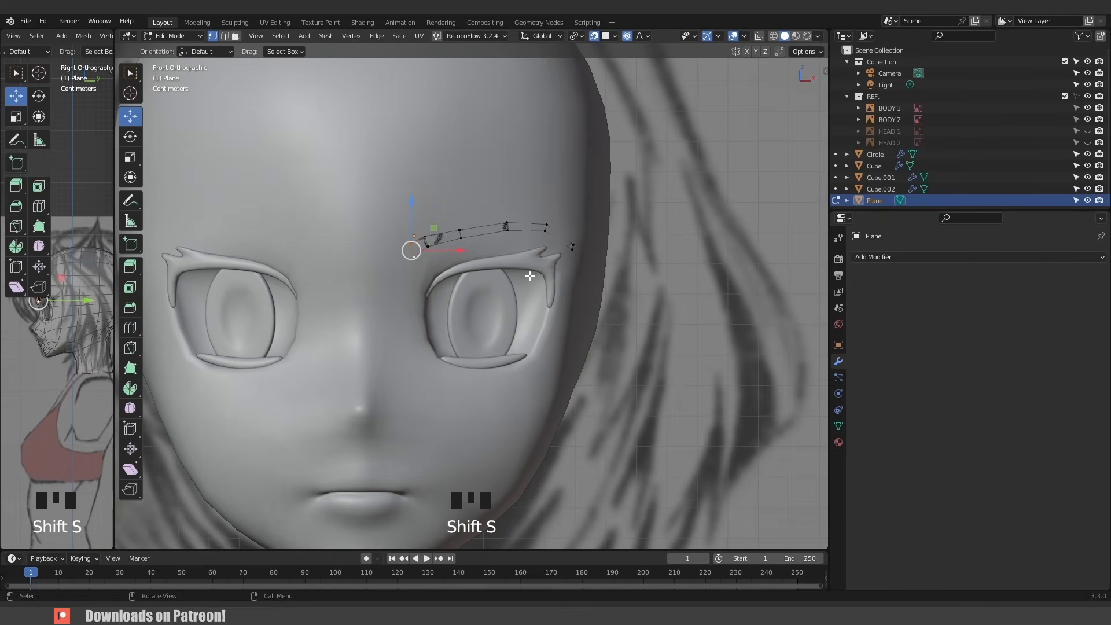
key(Tab)
scroll(480, 284, up, 3)
key(ctrl+a)
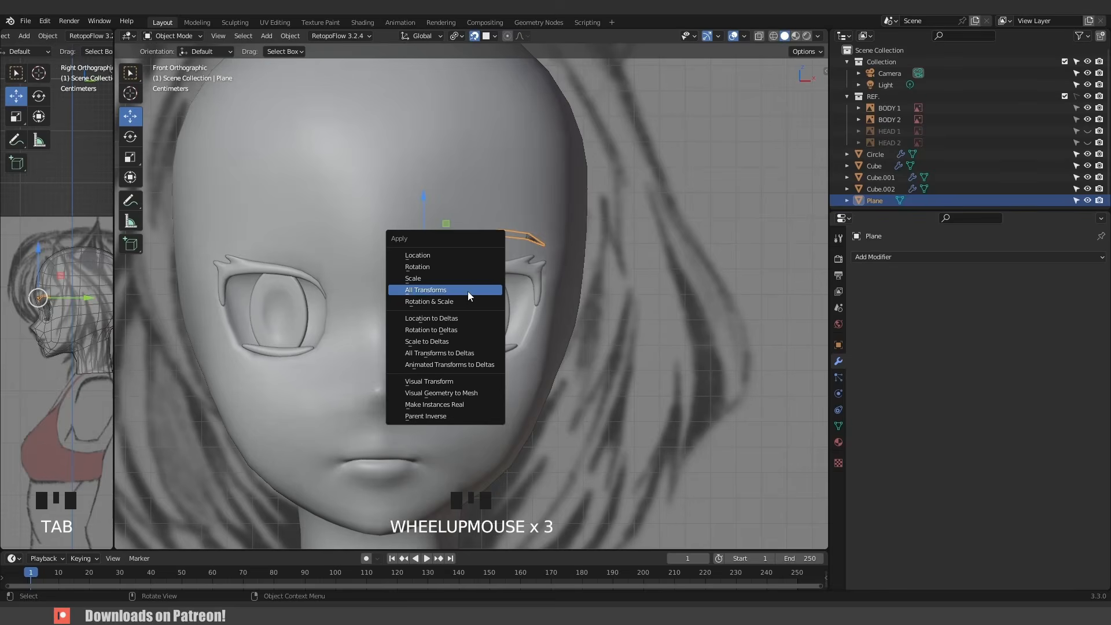
click(467, 290)
- Add Solidify and Mirror modifiers to the eyebrow and move Mirror to the top of the stack
click(875, 257)
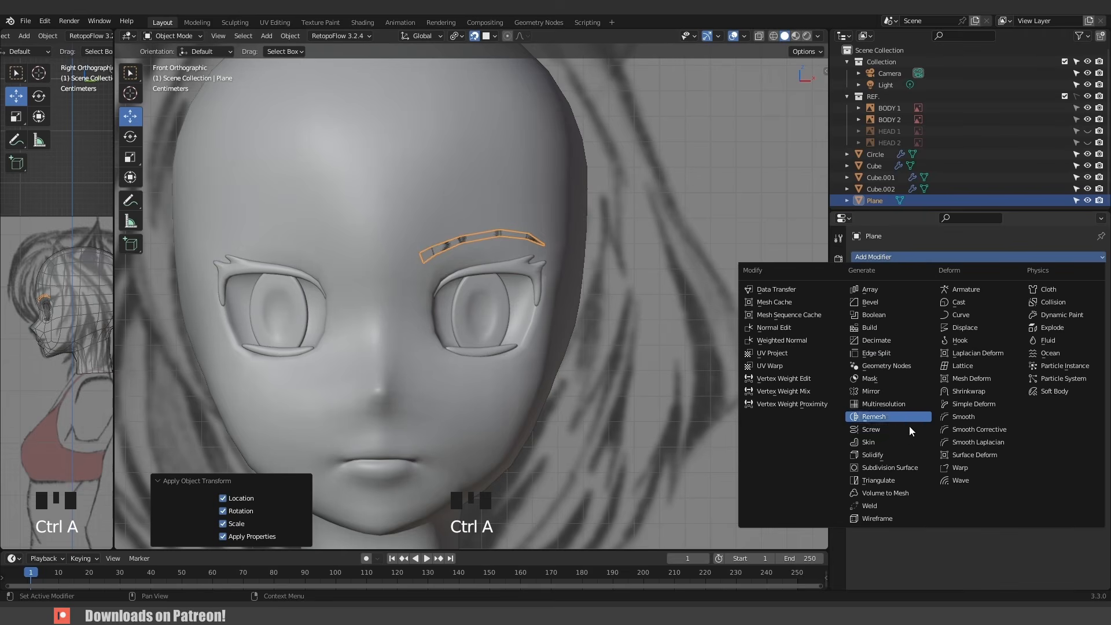
click(909, 456)
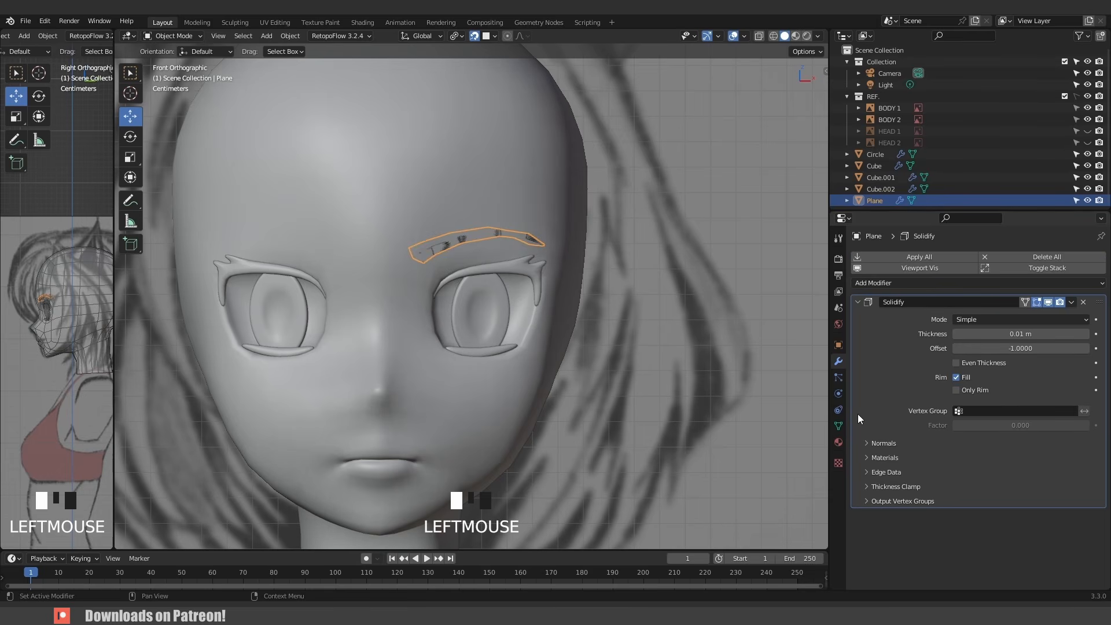
click(887, 283)
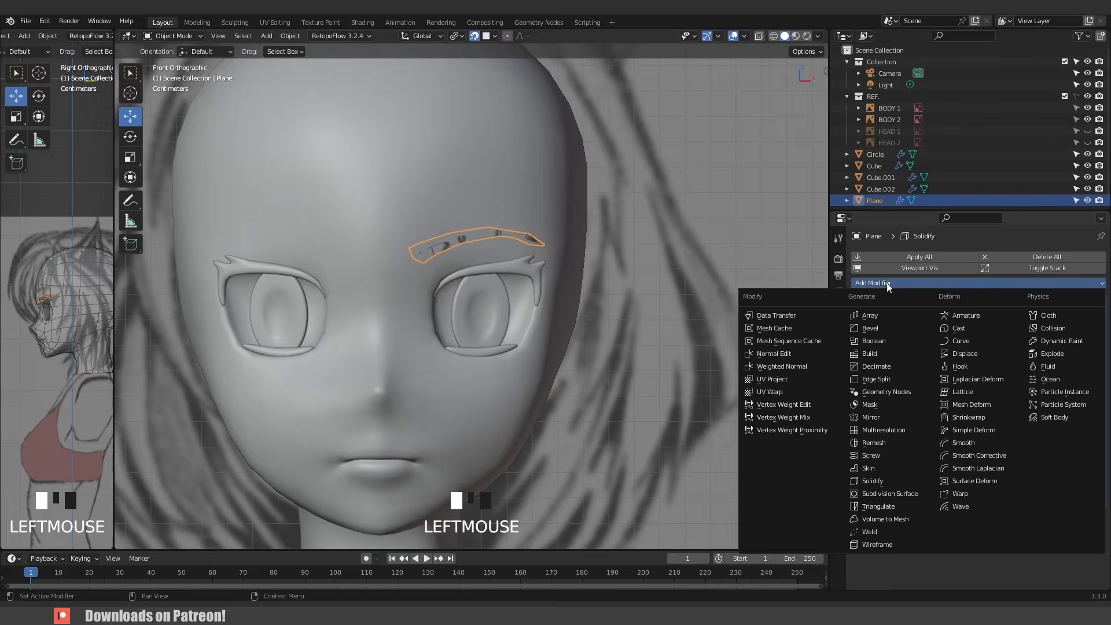
click(907, 418)
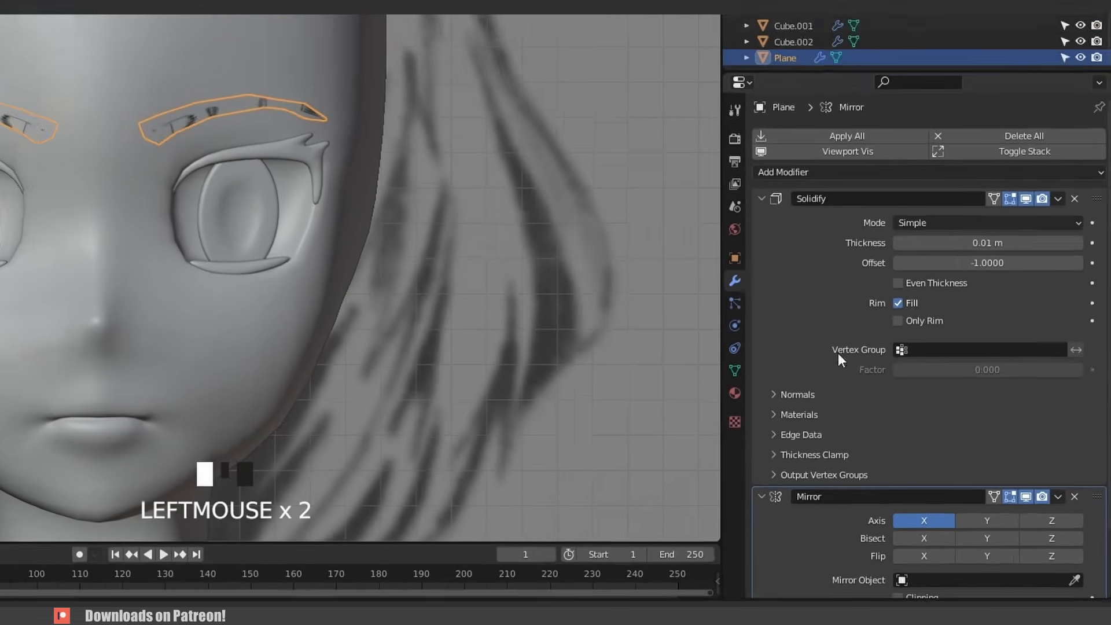
drag(1095, 495, 1050, 173)
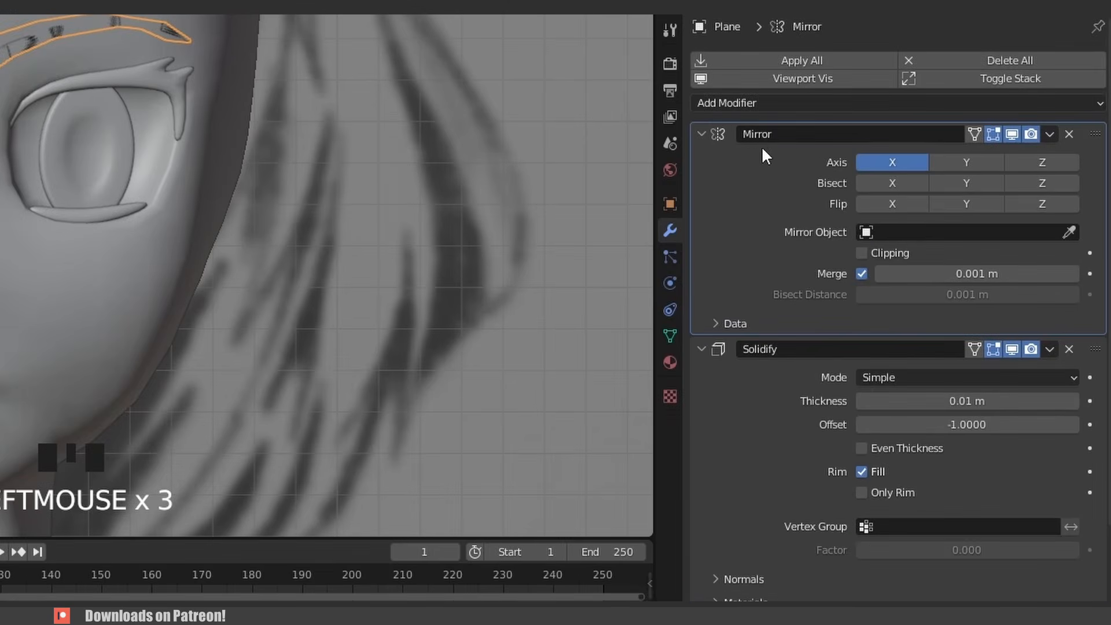
click(701, 134)
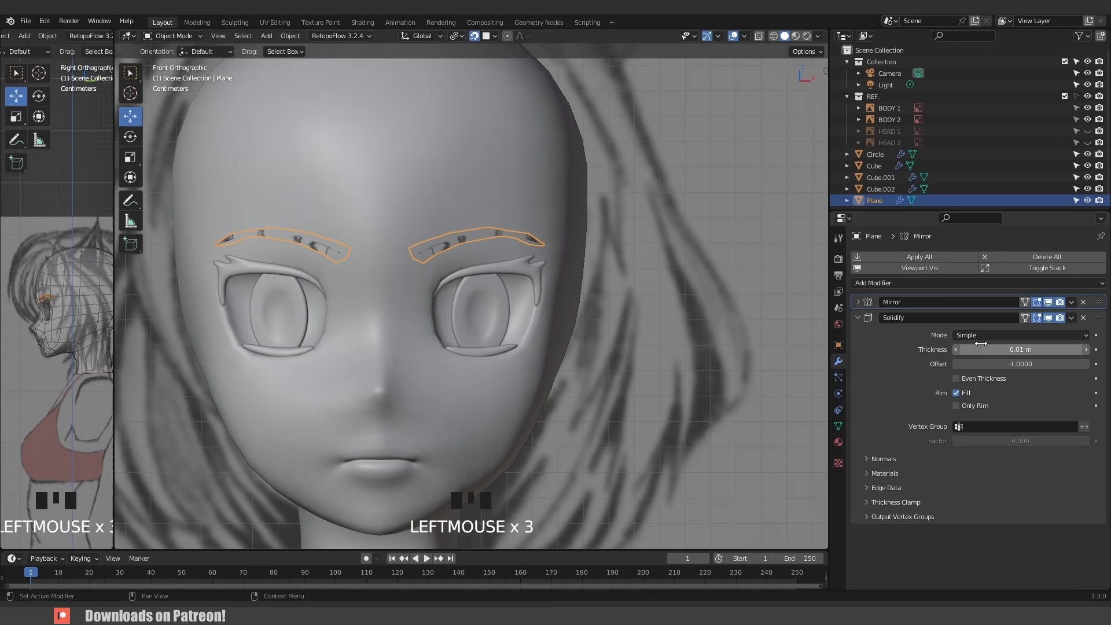
- Set the Solidify thickness to -0.003 m
click(1025, 350)
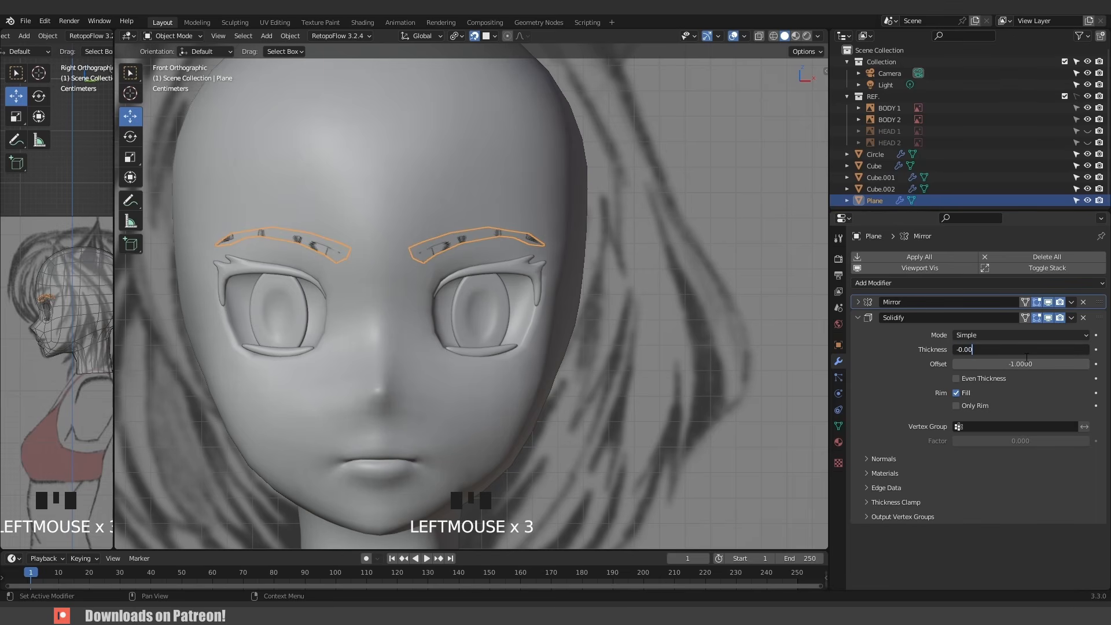
key(Return)
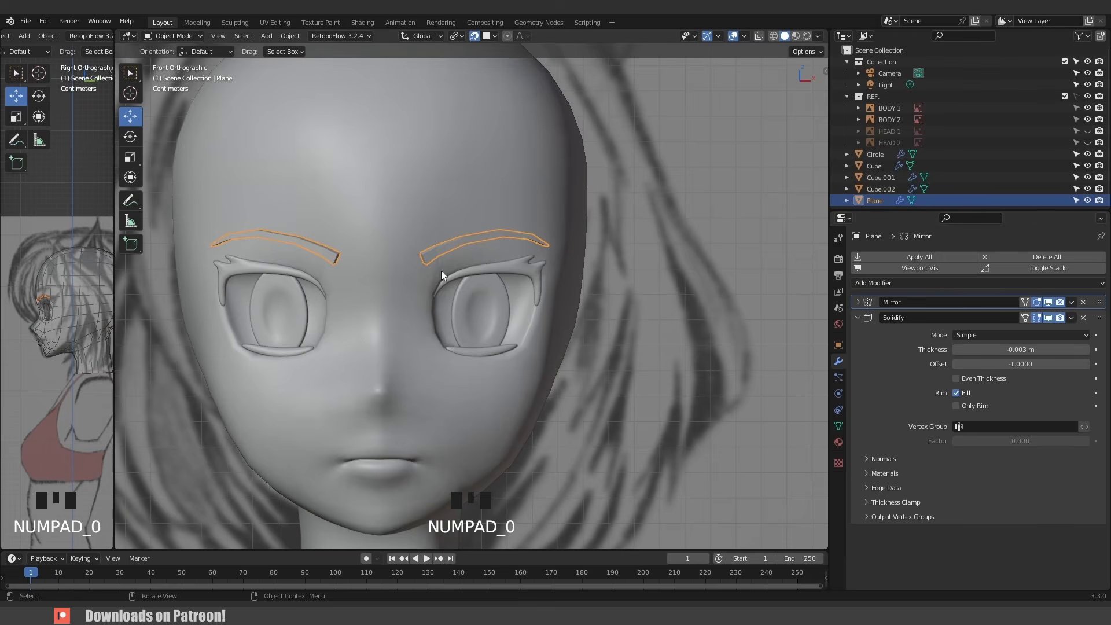
middle_drag(441, 270, 530, 286)
- Add a level 1 Subdivision Surface to the eyebrow and set the Solidify thickness to -0.001 m
key(ctrl+1)
scroll(538, 266, up, 2)
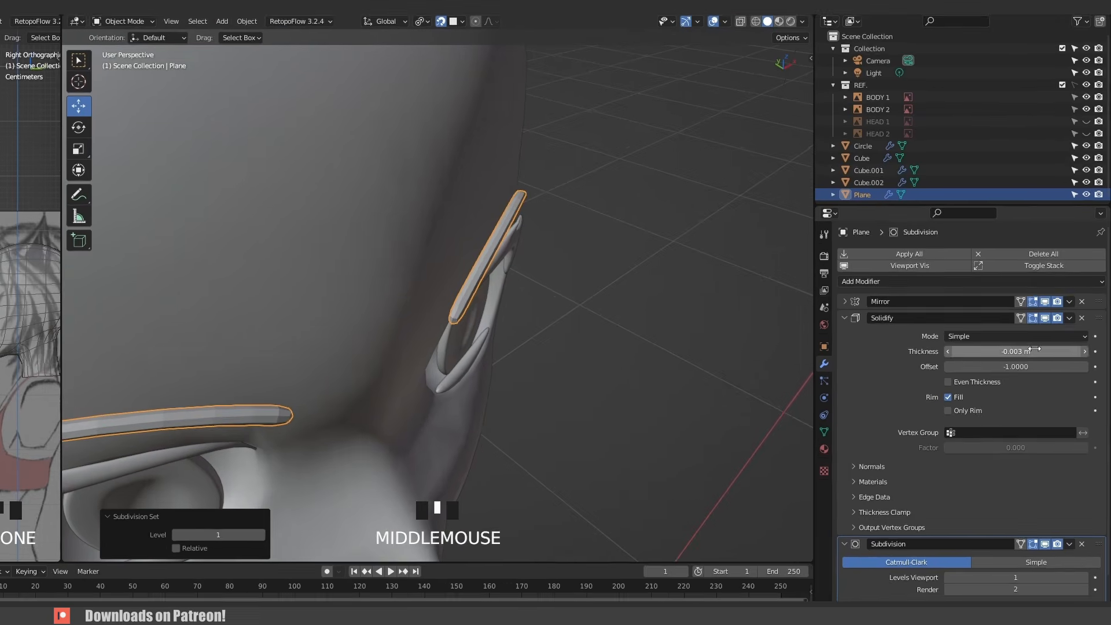
double_click(1029, 349)
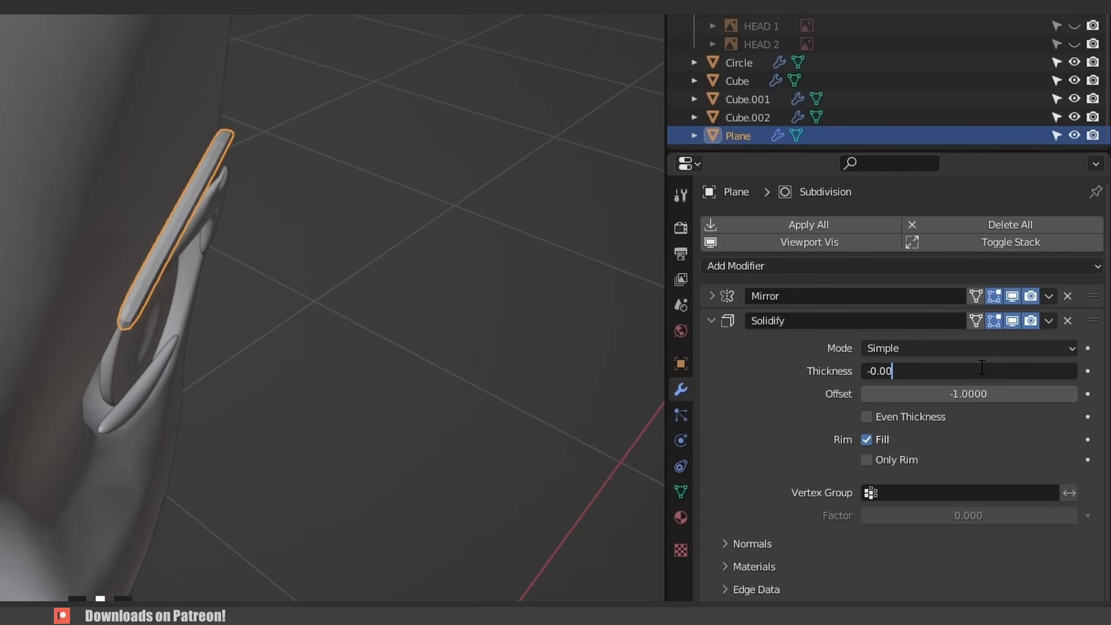
key(Return)
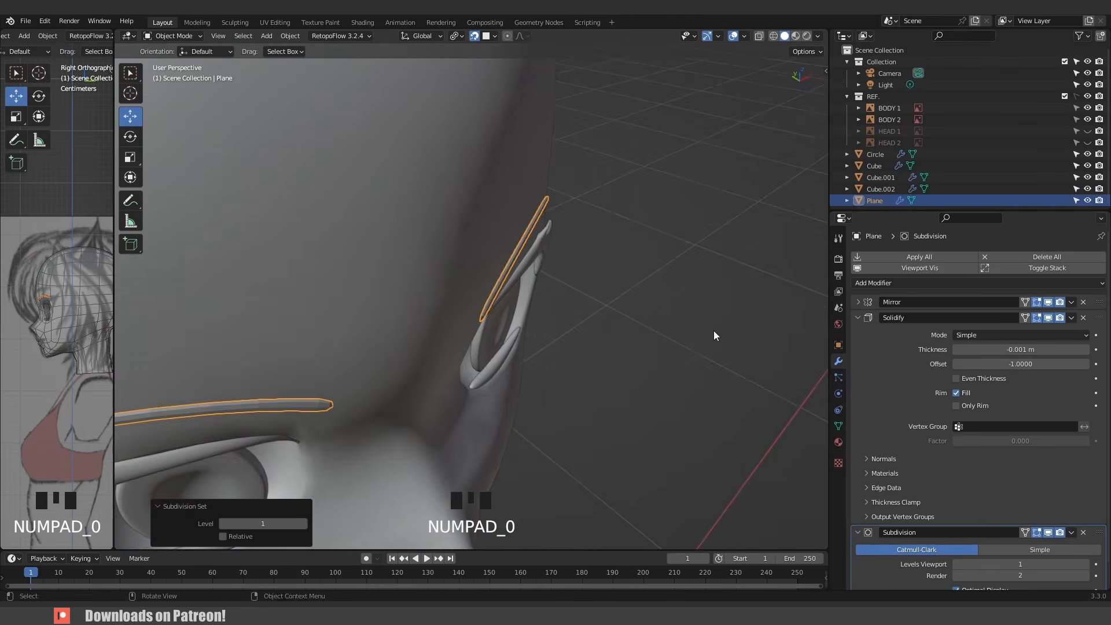
- Select the head mesh and view the whole head
click(648, 354)
middle_drag(648, 354, 439, 283)
click(439, 283)
scroll(532, 380, down, 3)
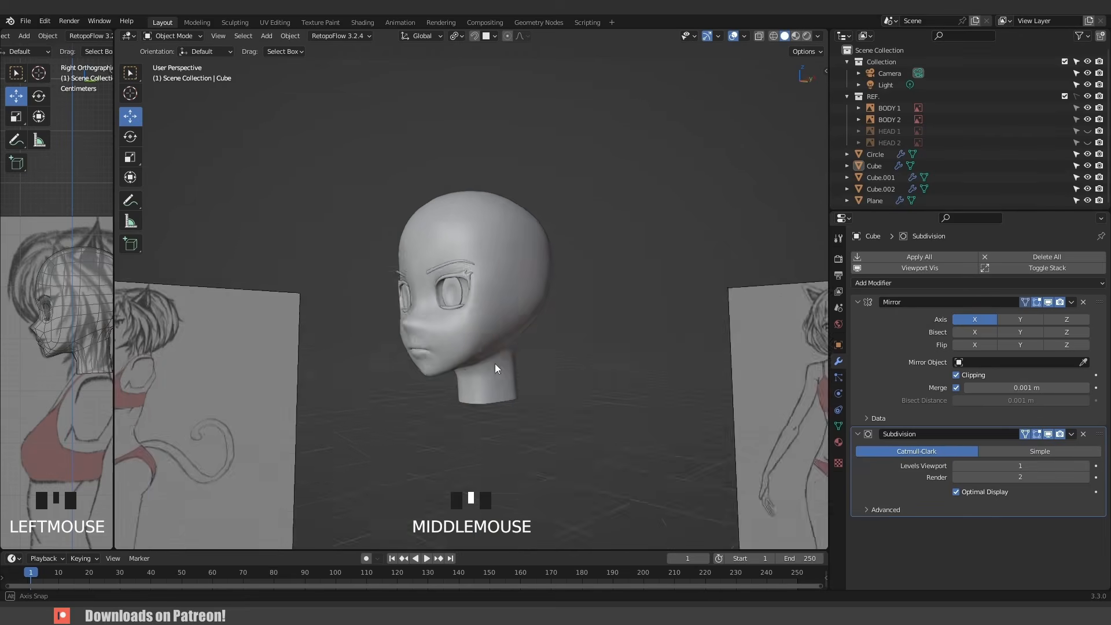